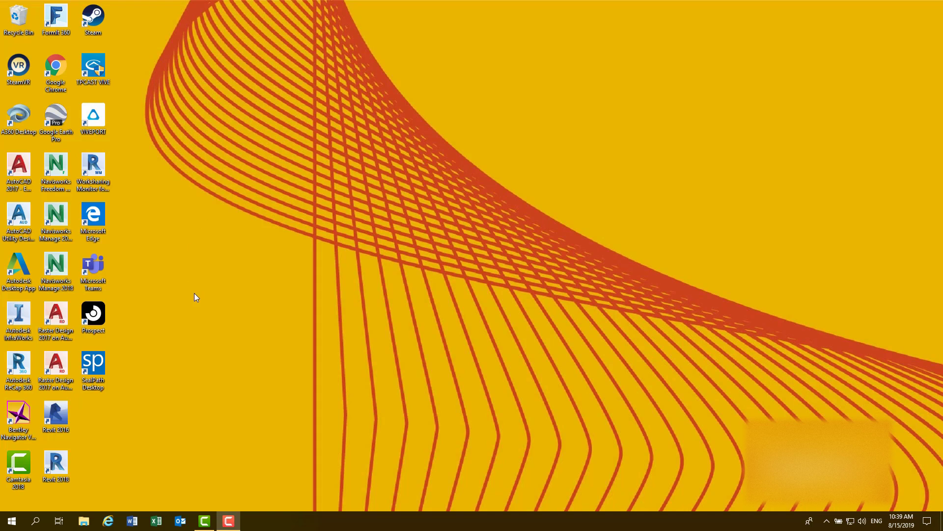
Launch Revit 2018, open the recent Pasadena - Police Academy Structural project and display its default 3D view
{"action": "double_click", "coordinate": [58, 465]}
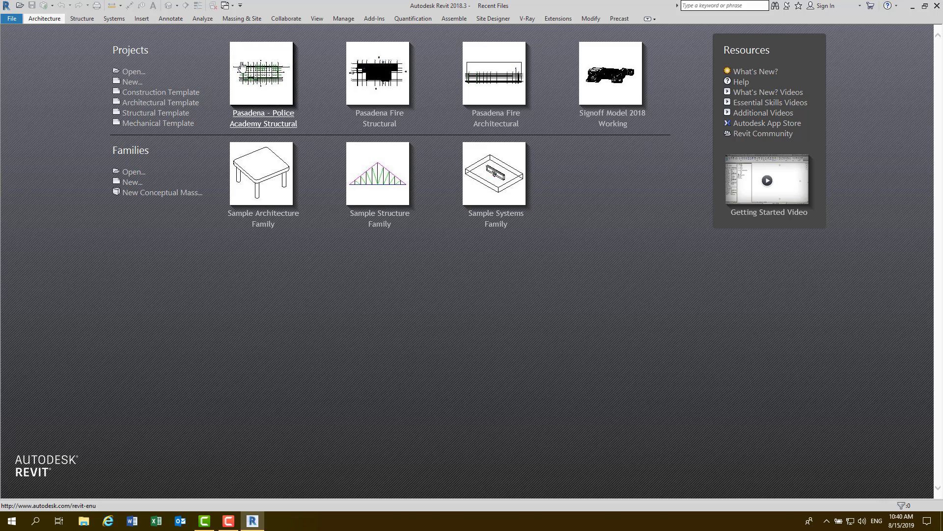
{"action": "left_click", "coordinate": [284, 121]}
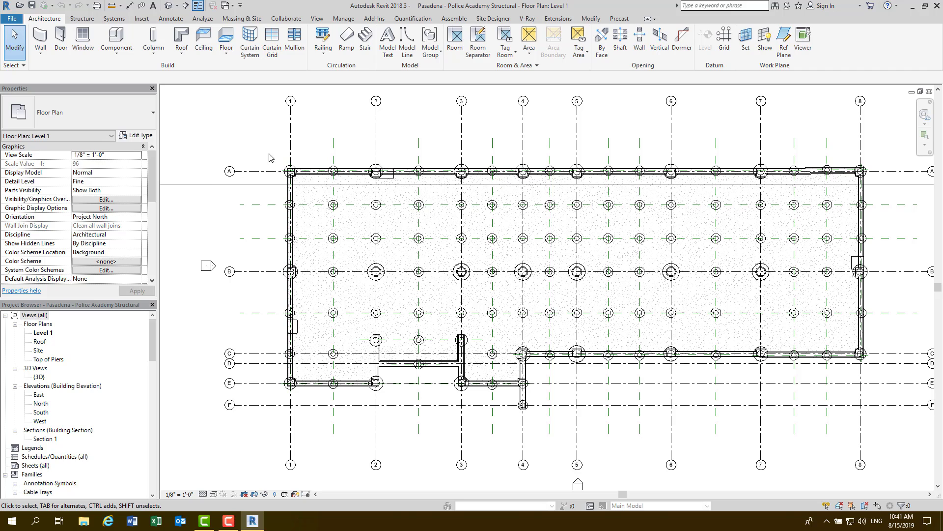
{"action": "left_click", "coordinate": [182, 36]}
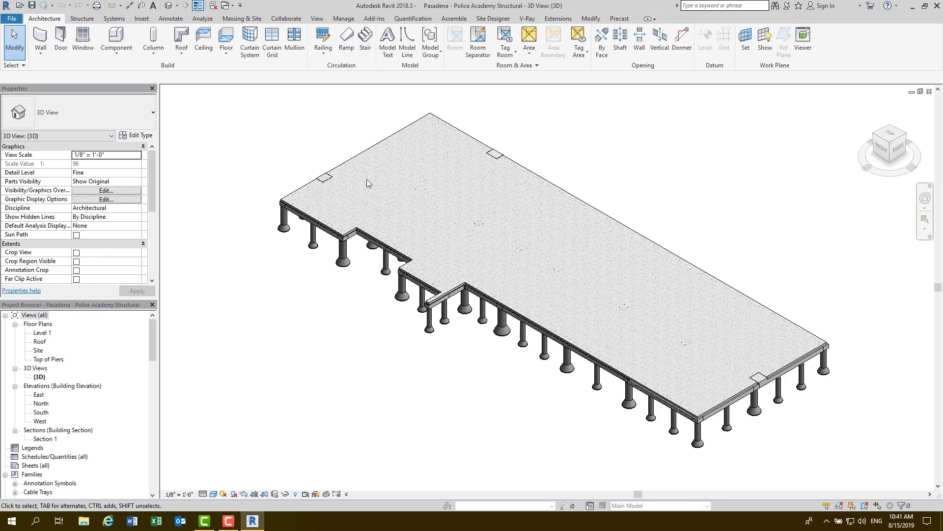
Select a Pier w Bell column along the slab's front edge and review its level constraints, pier diameter and bell diameter
{"action": "middle_click_drag", "start_coordinate": [490, 310], "coordinate": [542, 227], "text": "shift"}
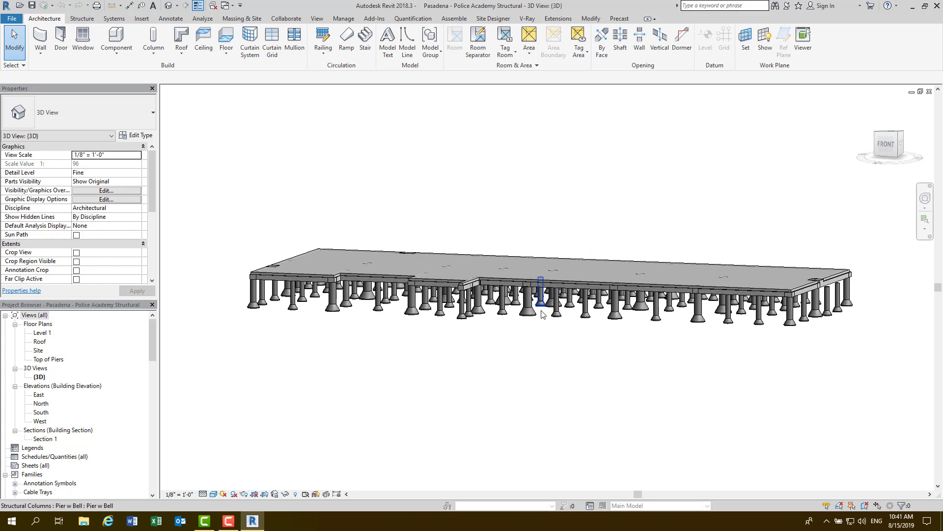
{"action": "scroll", "coordinate": [537, 319], "scroll_direction": "up", "scroll_amount": 4}
{"action": "scroll", "coordinate": [536, 321], "scroll_direction": "up", "scroll_amount": 1}
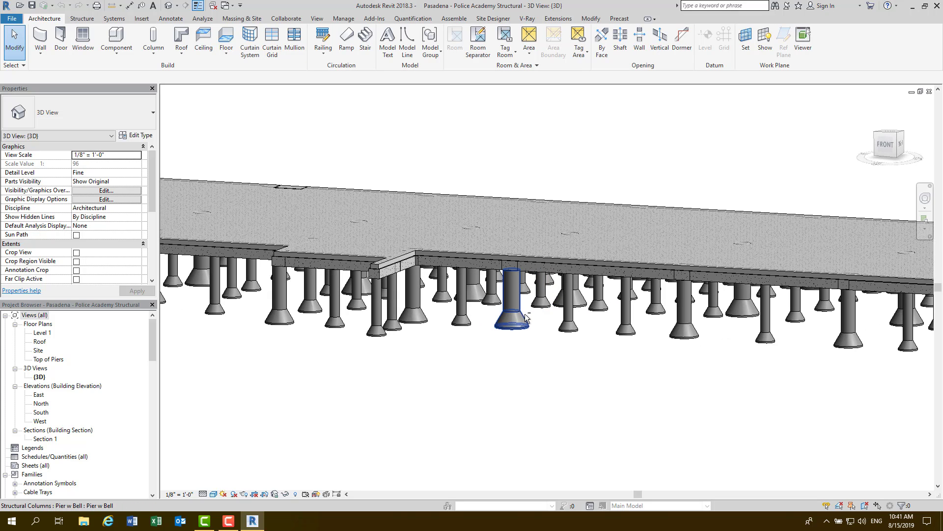
{"action": "left_click", "coordinate": [525, 317]}
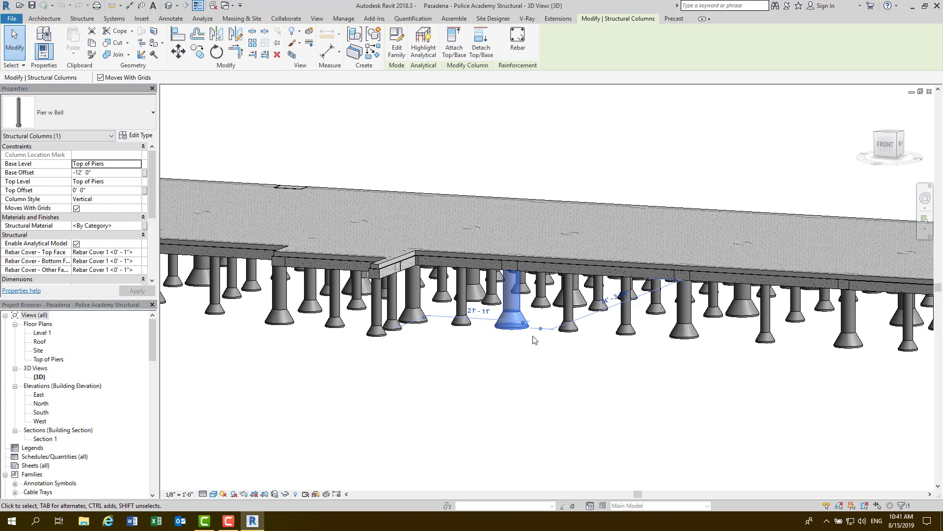
{"action": "scroll", "coordinate": [519, 308], "scroll_direction": "up", "scroll_amount": 2}
{"action": "scroll", "coordinate": [513, 312], "scroll_direction": "up", "scroll_amount": 3}
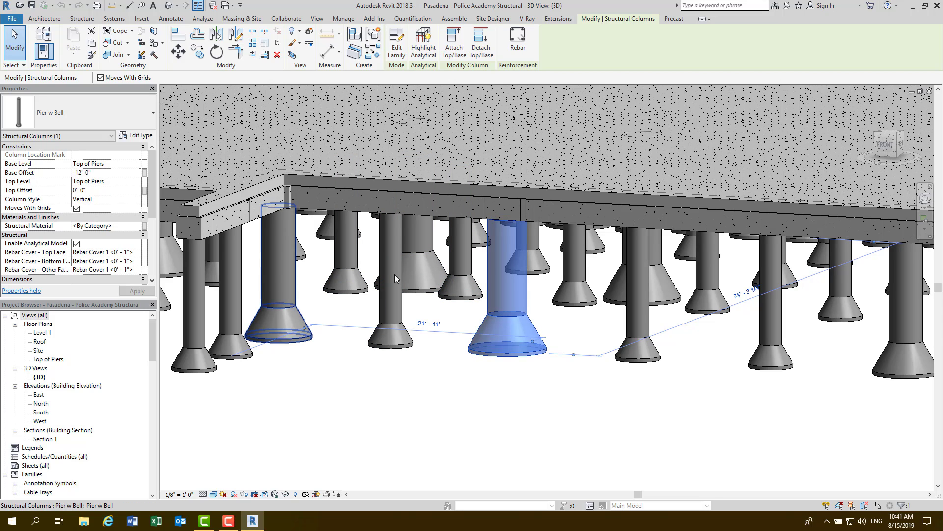
{"action": "scroll", "coordinate": [154, 216], "scroll_direction": "down", "scroll_amount": 1}
{"action": "scroll", "coordinate": [154, 216], "scroll_direction": "down", "scroll_amount": 3}
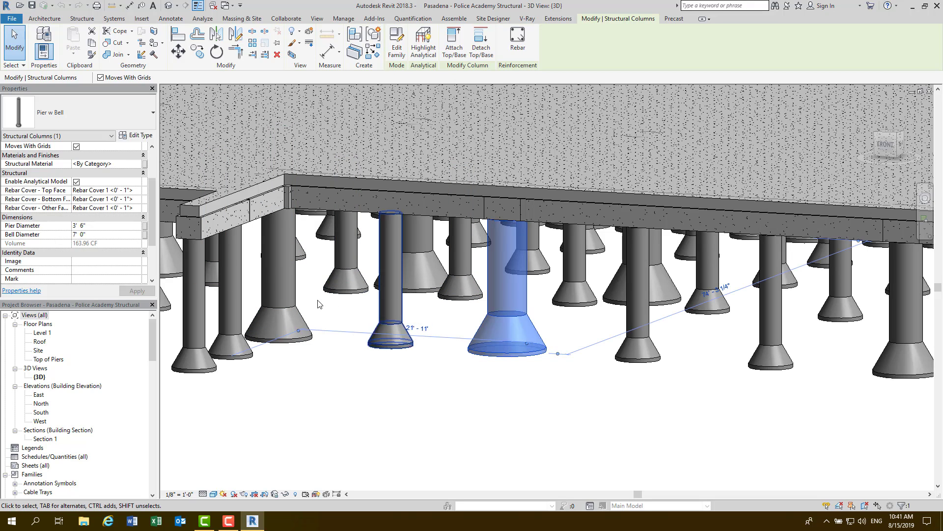
{"action": "scroll", "coordinate": [556, 326], "scroll_direction": "down", "scroll_amount": 4}
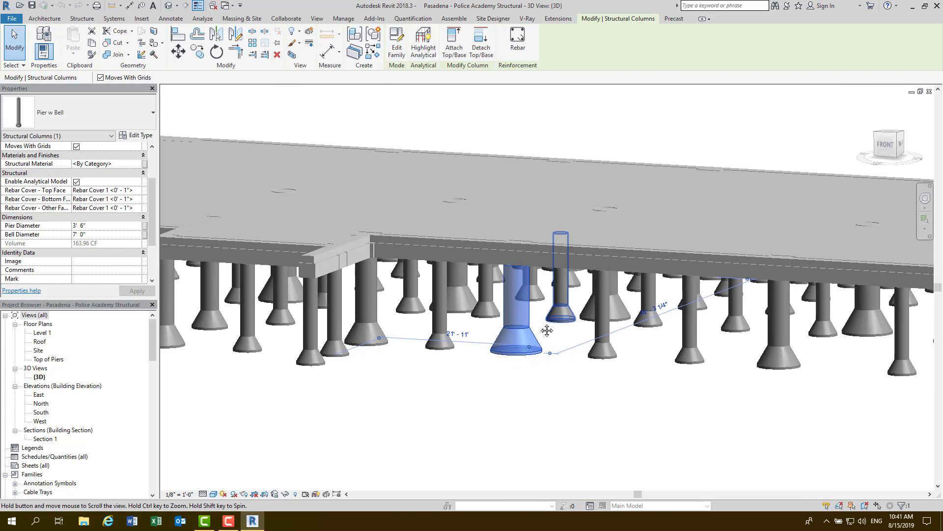
{"action": "middle_click_drag", "start_coordinate": [547, 331], "coordinate": [540, 320]}
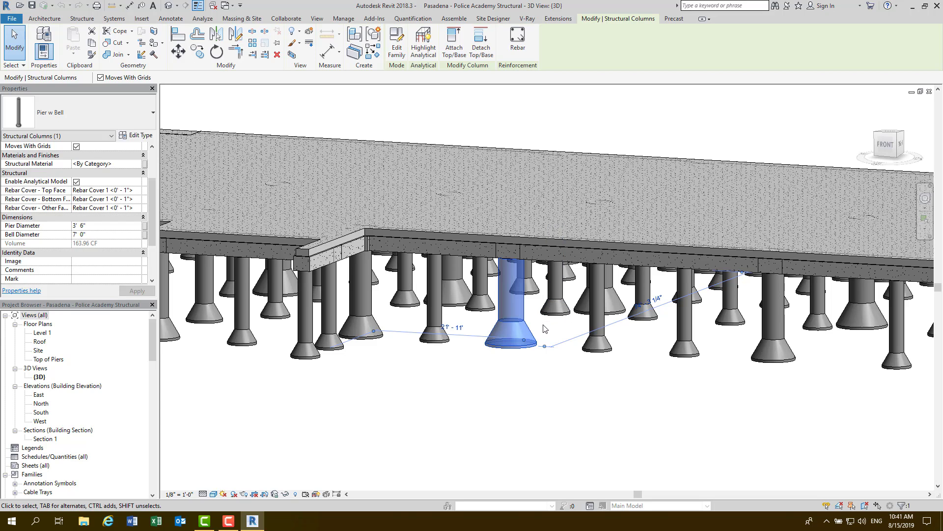
{"action": "middle_click_drag", "start_coordinate": [548, 329], "coordinate": [508, 341]}
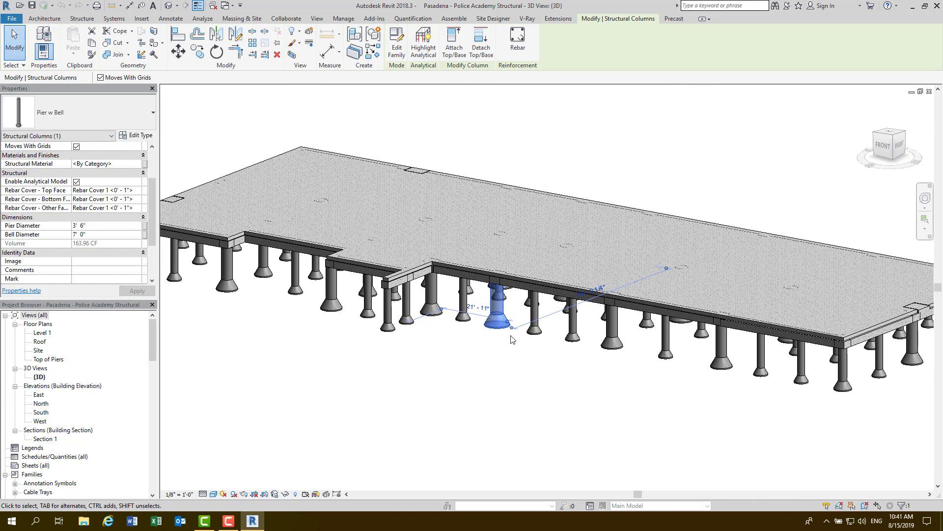
{"action": "left_click", "coordinate": [517, 316]}
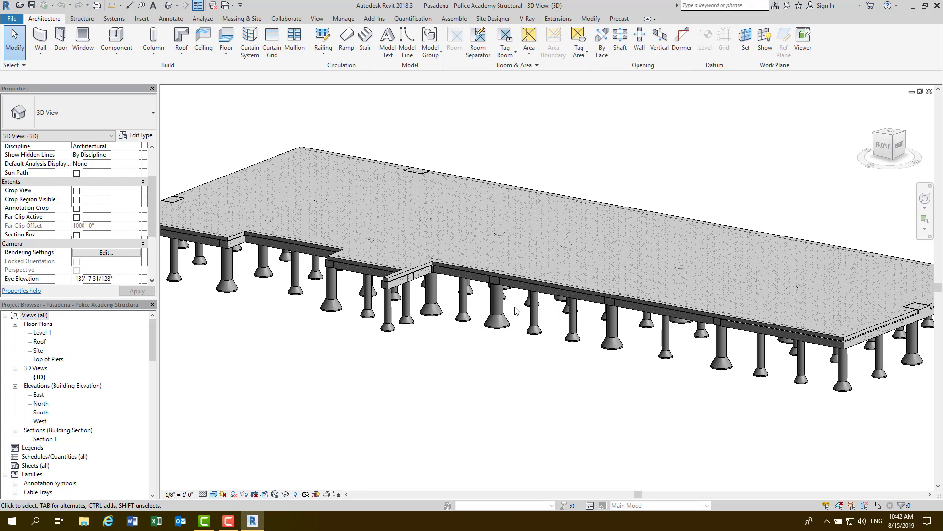
Examine the foundation slab's top surface, the small slab pieces at its edges and the perimeter grade beams
{"action": "middle_click_drag", "start_coordinate": [516, 312], "coordinate": [628, 350]}
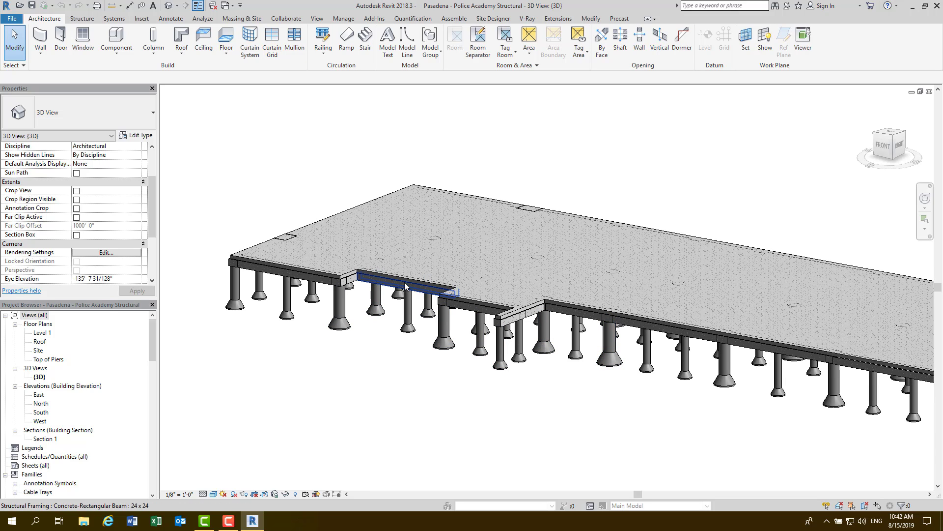
{"action": "scroll", "coordinate": [276, 234], "scroll_direction": "up", "scroll_amount": 4}
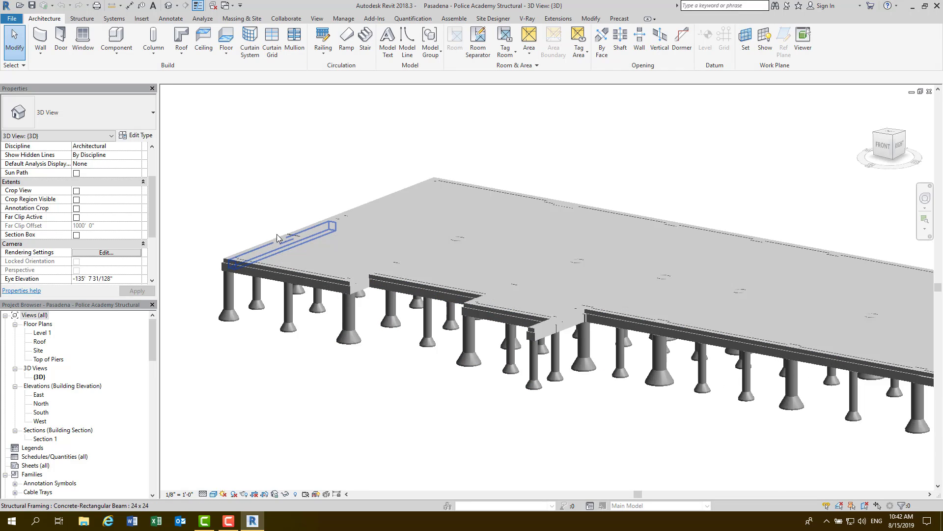
{"action": "scroll", "coordinate": [282, 249], "scroll_direction": "up", "scroll_amount": 1}
{"action": "middle_click_drag", "start_coordinate": [293, 269], "coordinate": [701, 185], "text": "shift"}
{"action": "scroll", "coordinate": [238, 346], "scroll_direction": "up", "scroll_amount": 3}
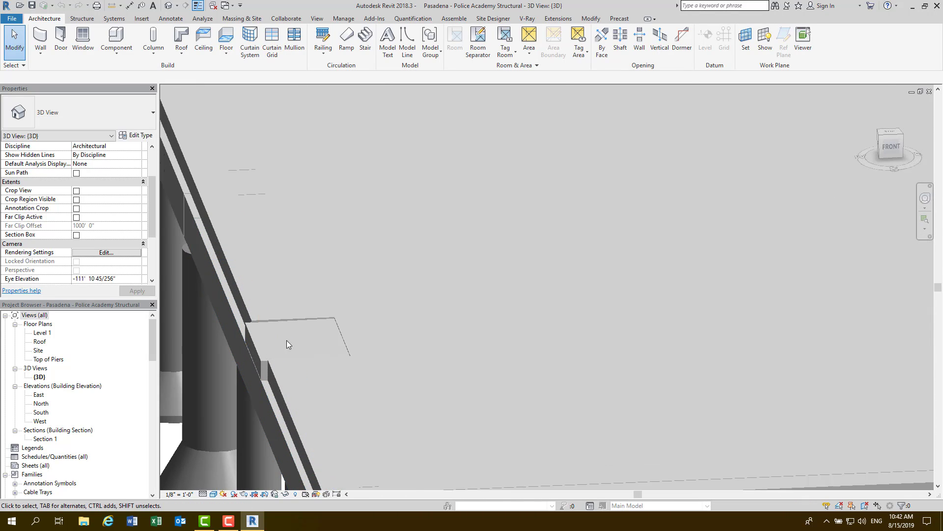
{"action": "scroll", "coordinate": [297, 361], "scroll_direction": "down", "scroll_amount": 8}
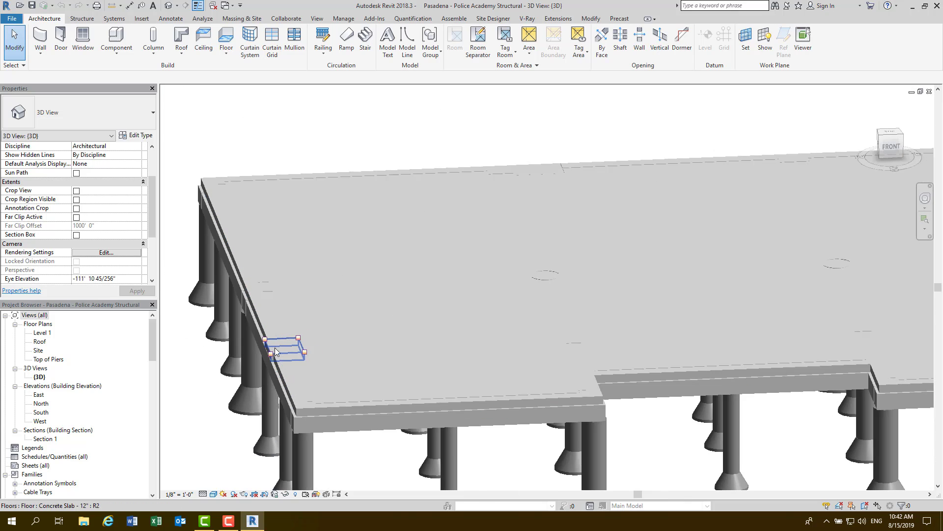
{"action": "scroll", "coordinate": [507, 309], "scroll_direction": "up", "scroll_amount": 1}
{"action": "middle_click_drag", "start_coordinate": [507, 309], "coordinate": [415, 344]}
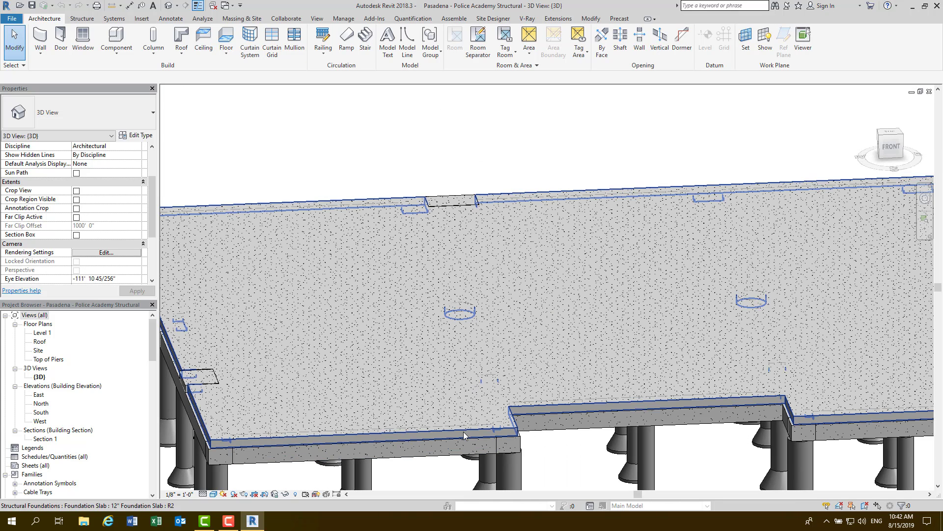
{"action": "middle_click_drag", "start_coordinate": [475, 423], "coordinate": [482, 309]}
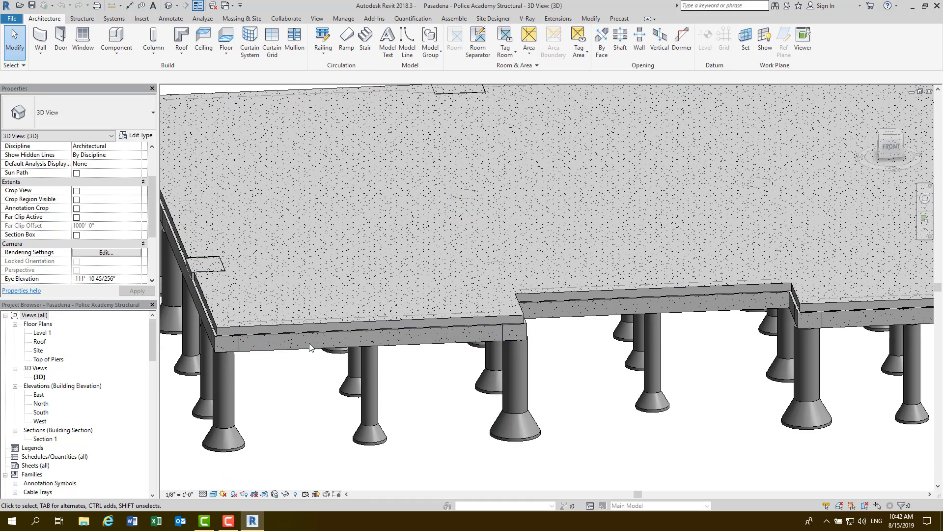
Examine the foundation from below, including the belled piers, grade beams and thickened slab edge, and return to an overall view from above
{"action": "middle_click_drag", "start_coordinate": [560, 365], "coordinate": [526, 278]}
{"action": "scroll", "coordinate": [471, 393], "scroll_direction": "down", "scroll_amount": 2}
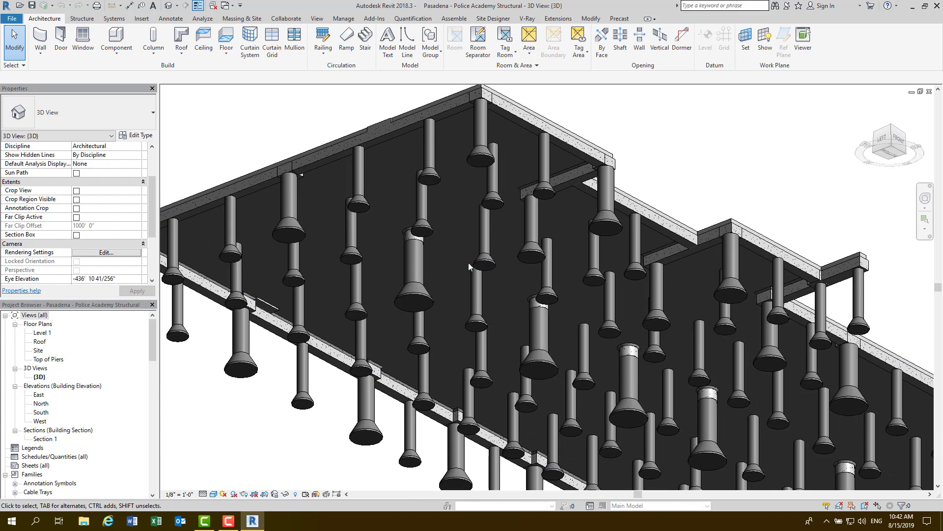
{"action": "scroll", "coordinate": [326, 320], "scroll_direction": "up", "scroll_amount": 8}
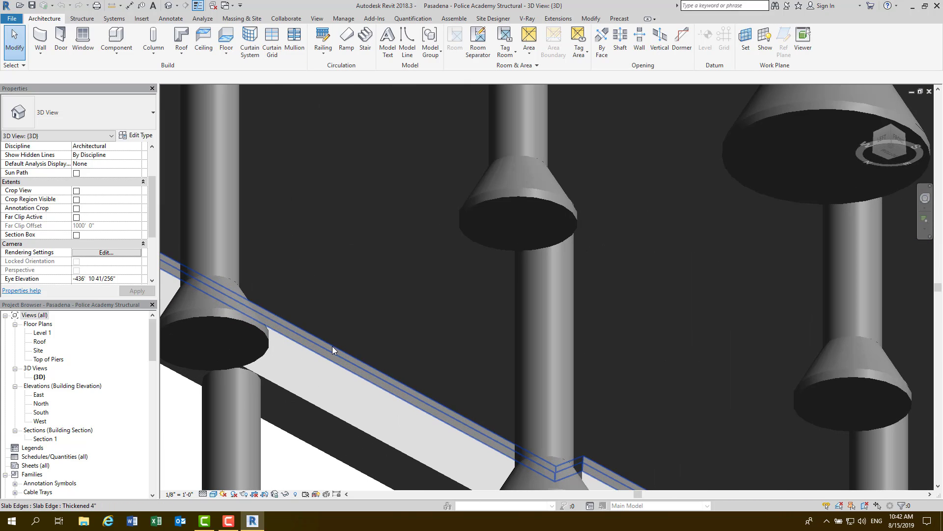
{"action": "middle_click_drag", "start_coordinate": [333, 346], "coordinate": [373, 315]}
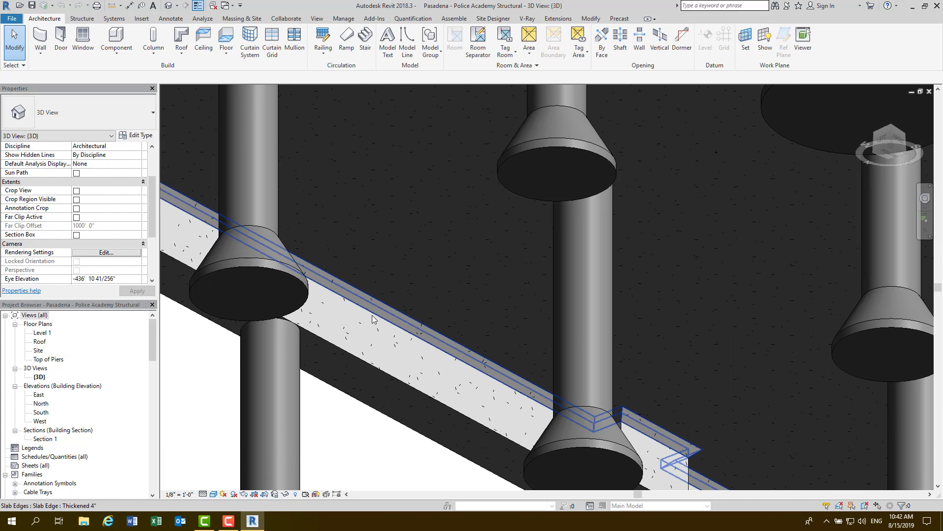
{"action": "scroll", "coordinate": [395, 295], "scroll_direction": "down", "scroll_amount": 10}
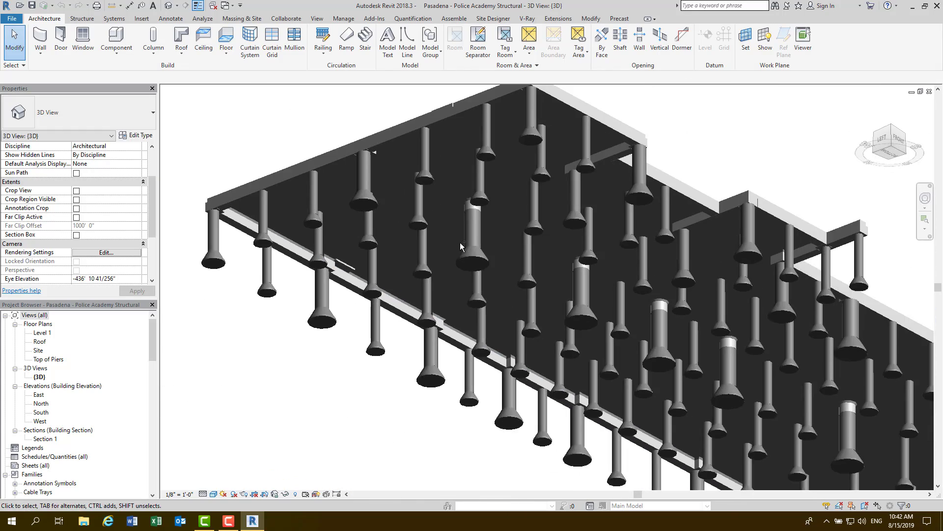
{"action": "middle_click_drag", "start_coordinate": [460, 243], "coordinate": [414, 437], "text": "shift"}
{"action": "middle_click_drag", "start_coordinate": [451, 312], "coordinate": [347, 348]}
{"action": "middle_click_drag", "start_coordinate": [633, 290], "coordinate": [411, 343]}
{"action": "scroll", "coordinate": [521, 333], "scroll_direction": "down", "scroll_amount": 1}
{"action": "middle_click_drag", "start_coordinate": [535, 334], "coordinate": [500, 314], "text": "shift"}
{"action": "middle_click_drag", "start_coordinate": [552, 334], "coordinate": [466, 310]}
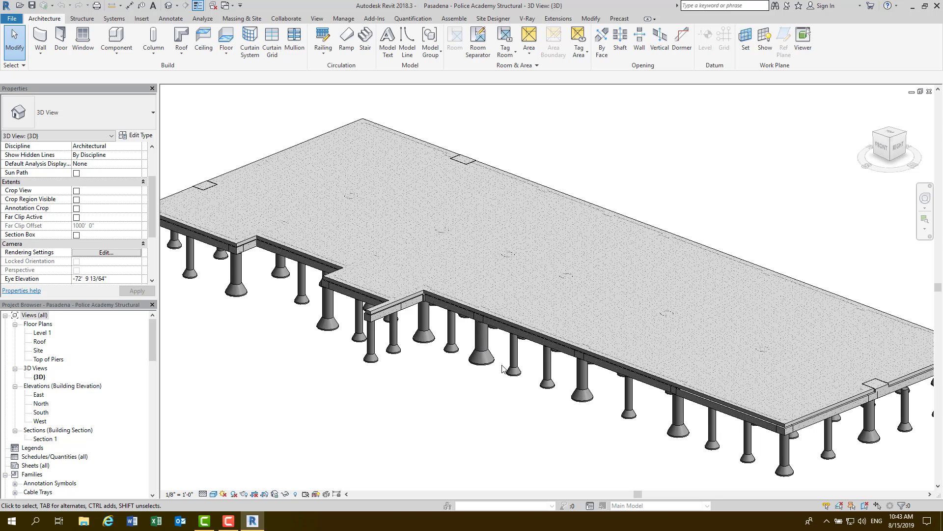
{"action": "middle_click_drag", "start_coordinate": [502, 368], "coordinate": [545, 377]}
{"action": "scroll", "coordinate": [490, 330], "scroll_direction": "up", "scroll_amount": 2}
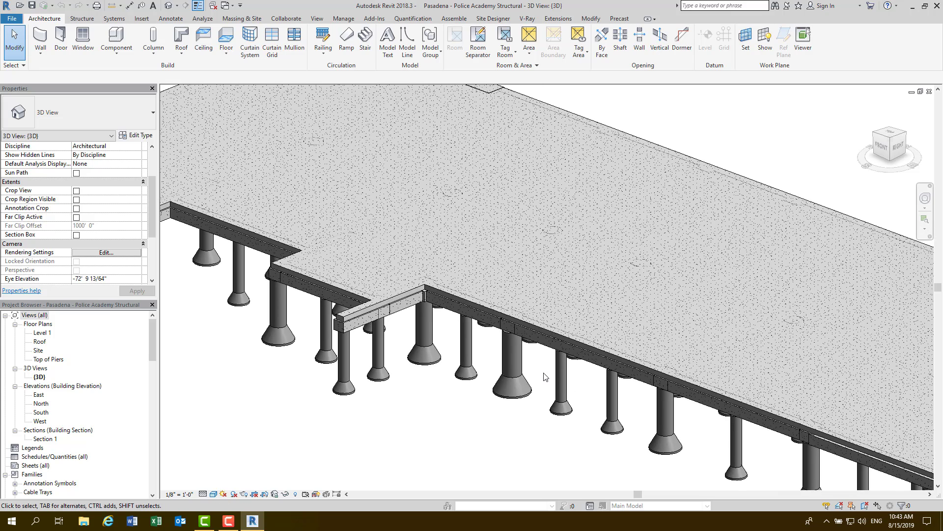
{"action": "scroll", "coordinate": [544, 376], "scroll_direction": "down", "scroll_amount": 2}
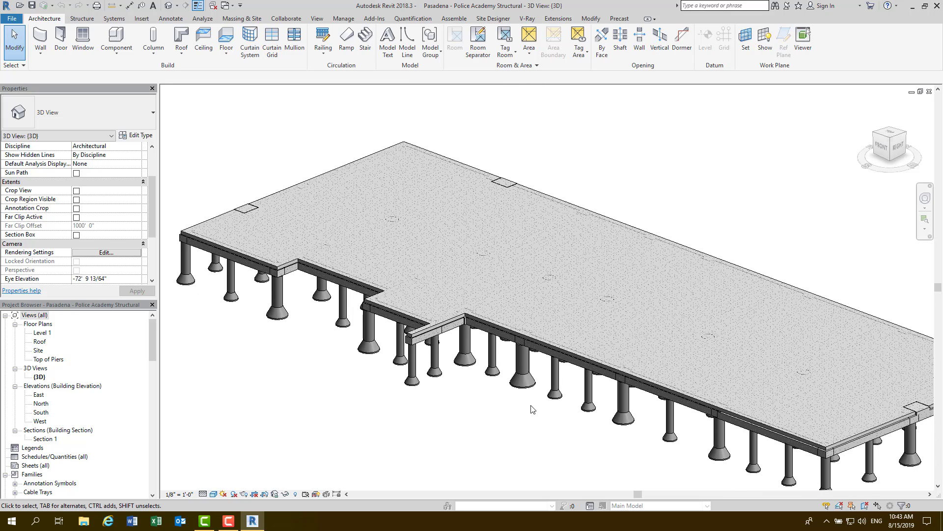
{"action": "scroll", "coordinate": [507, 385], "scroll_direction": "down", "scroll_amount": 2}
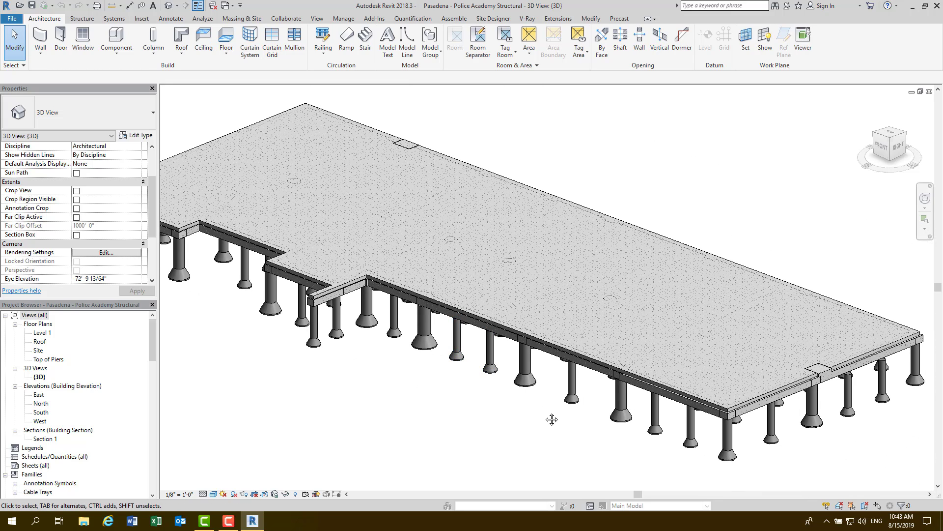
{"action": "scroll", "coordinate": [452, 366], "scroll_direction": "up", "scroll_amount": 3}
{"action": "middle_click_drag", "start_coordinate": [460, 381], "coordinate": [521, 425]}
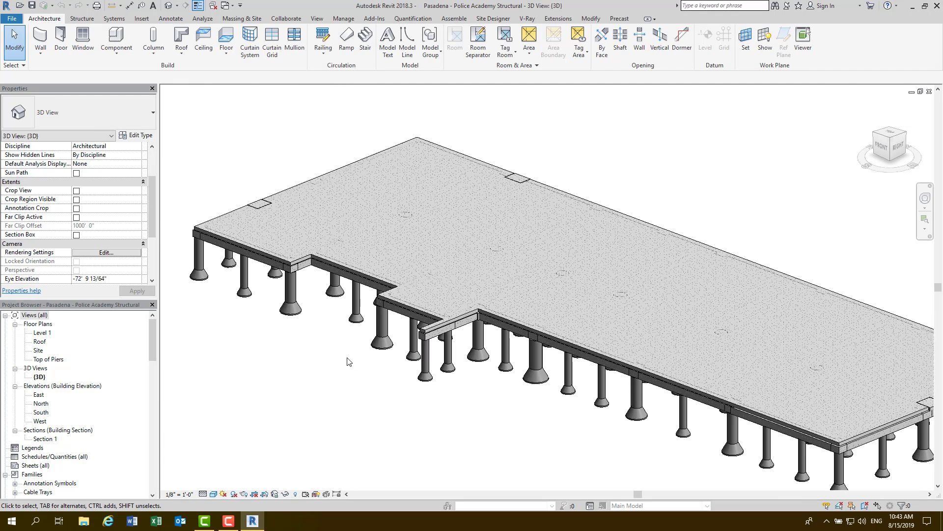
{"action": "middle_click_drag", "start_coordinate": [350, 354], "coordinate": [300, 329]}
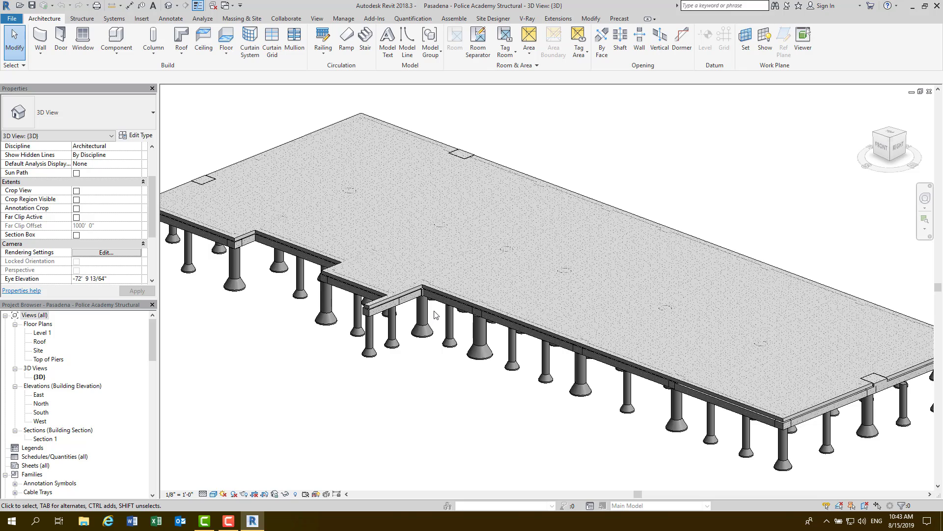
{"action": "middle_click_drag", "start_coordinate": [434, 315], "coordinate": [428, 314]}
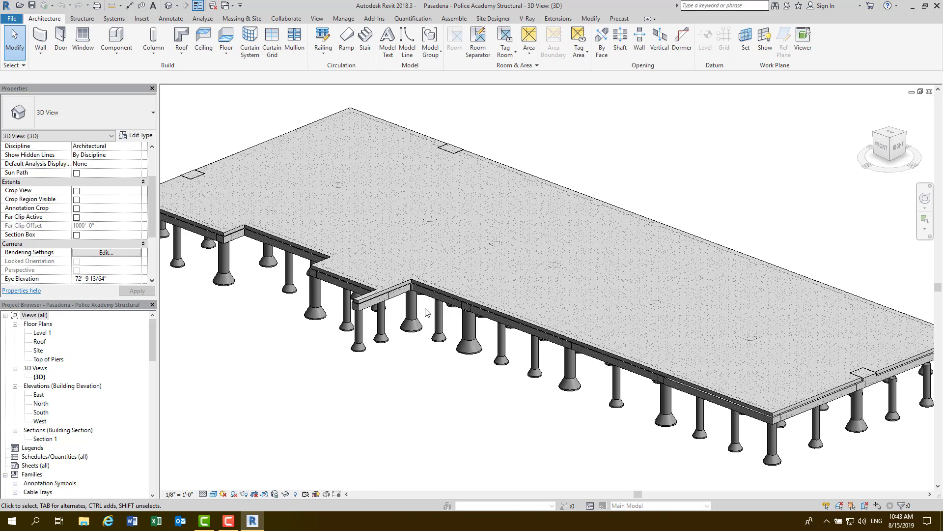
{"action": "middle_click_drag", "start_coordinate": [425, 312], "coordinate": [425, 279]}
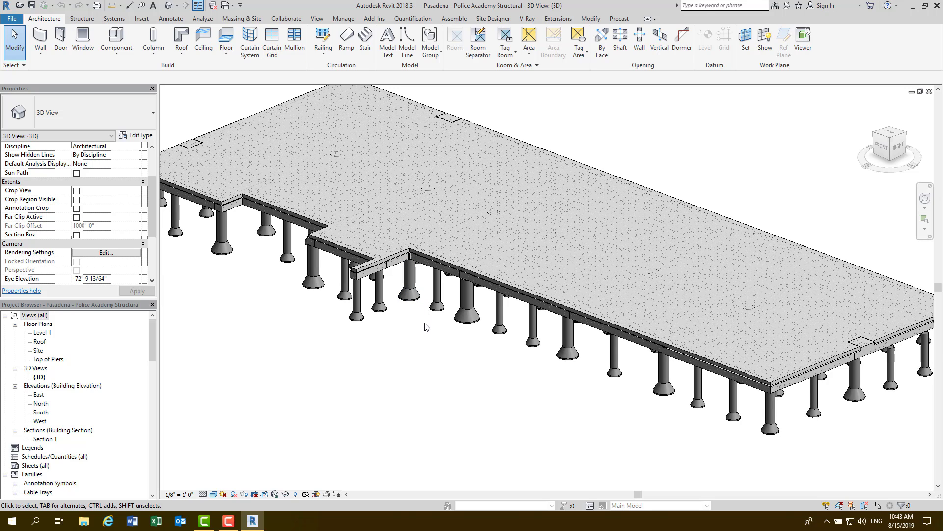
{"action": "middle_click_drag", "start_coordinate": [438, 330], "coordinate": [438, 362]}
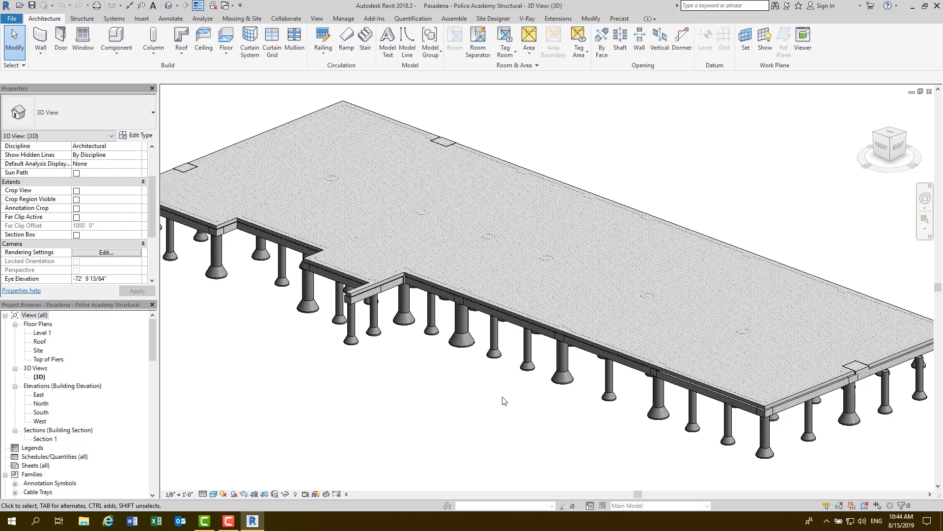
{"action": "middle_click_drag", "start_coordinate": [504, 398], "coordinate": [482, 388]}
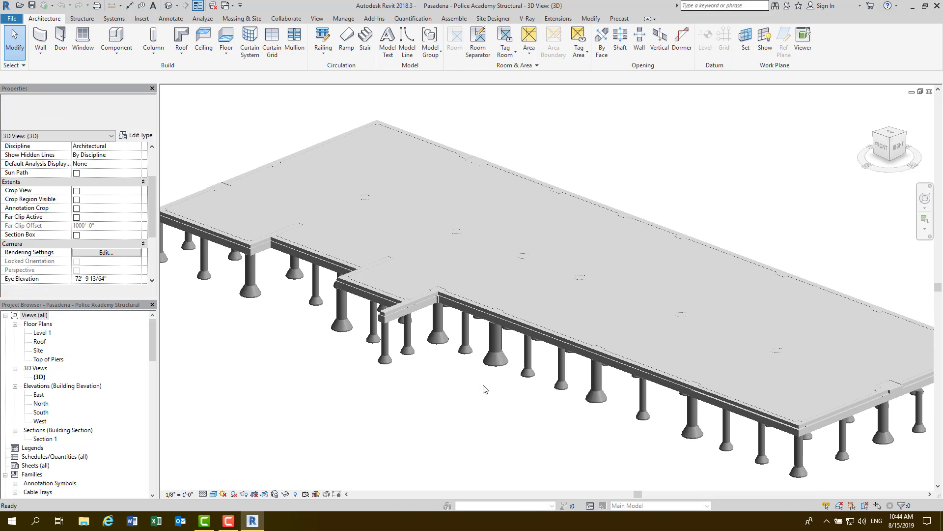
Inspect the slab edge, 24 x 24 grade beams and piers around the recess in the building's front side
{"action": "middle_click_drag", "start_coordinate": [284, 320], "coordinate": [634, 246], "text": "shift"}
{"action": "scroll", "coordinate": [448, 340], "scroll_direction": "up", "scroll_amount": 1}
{"action": "scroll", "coordinate": [474, 318], "scroll_direction": "down", "scroll_amount": 2}
{"action": "middle_click_drag", "start_coordinate": [487, 312], "coordinate": [499, 369], "text": "shift"}
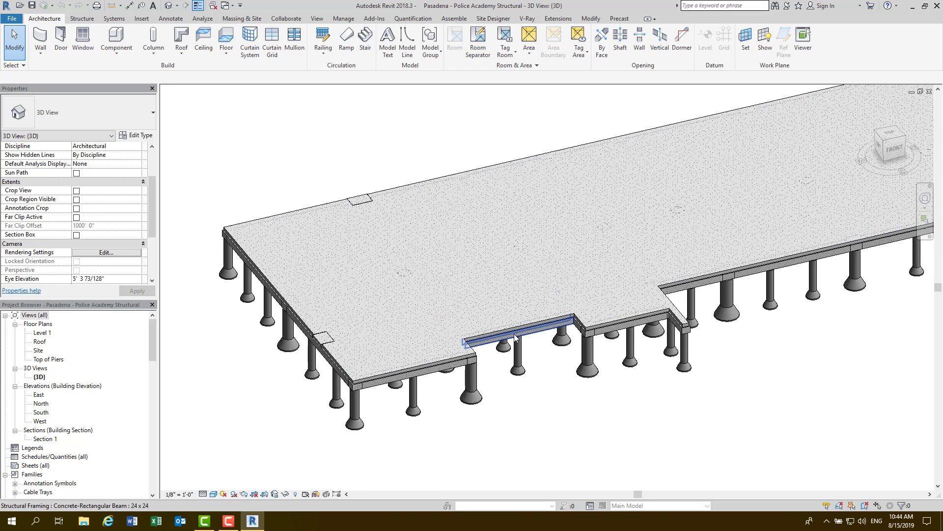
{"action": "scroll", "coordinate": [533, 359], "scroll_direction": "up", "scroll_amount": 4}
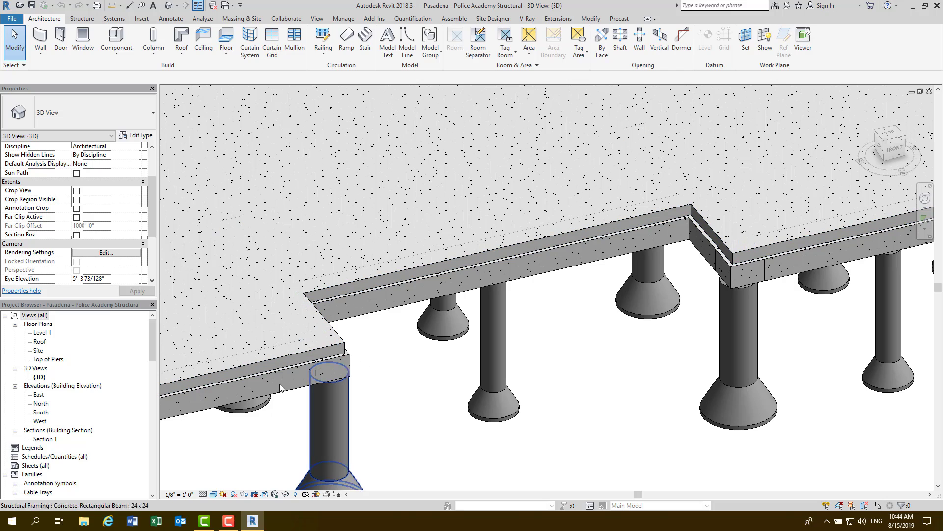
{"action": "scroll", "coordinate": [693, 290], "scroll_direction": "down", "scroll_amount": 3}
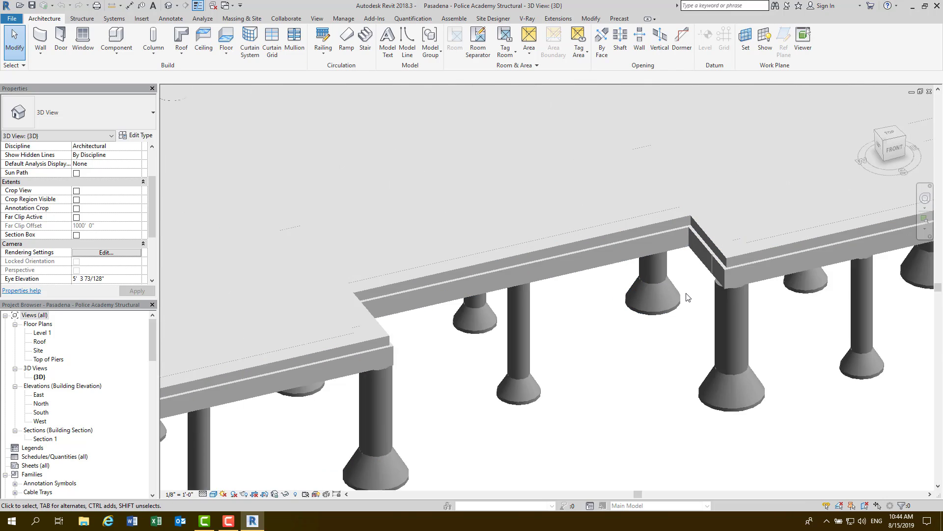
Inspect the slab edge, 24 x 24 grade beams and piers along the building's stepped front side and its adjoining corner
{"action": "scroll", "coordinate": [722, 307], "scroll_direction": "up", "scroll_amount": 2}
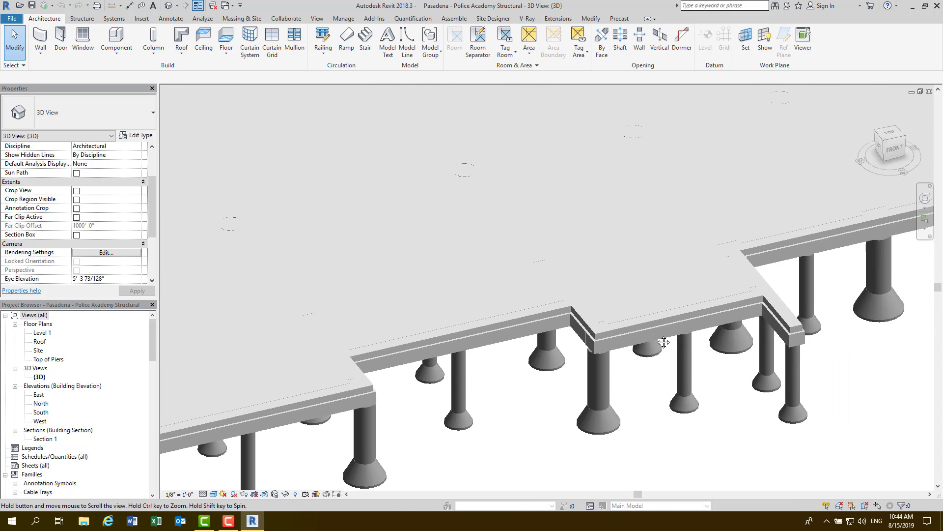
{"action": "scroll", "coordinate": [725, 307], "scroll_direction": "up", "scroll_amount": 3}
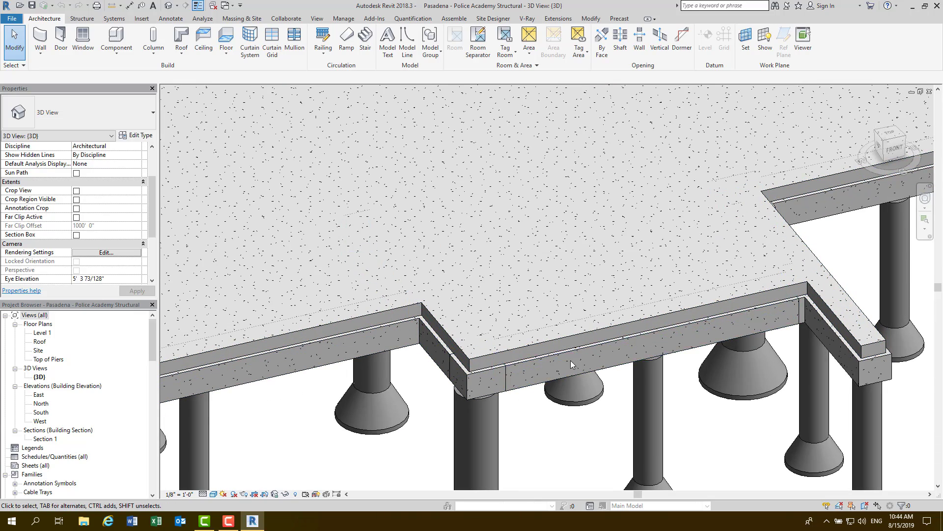
{"action": "scroll", "coordinate": [571, 361], "scroll_direction": "down", "scroll_amount": 6}
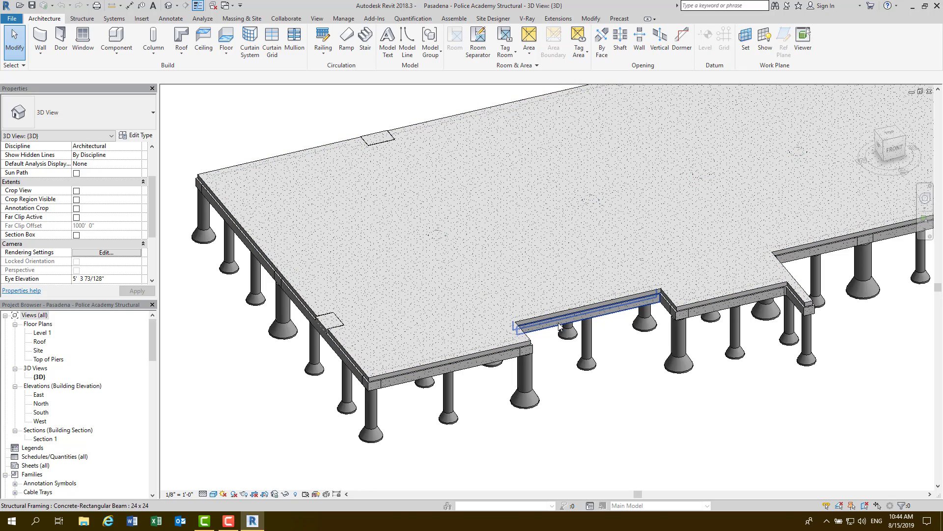
{"action": "scroll", "coordinate": [578, 330], "scroll_direction": "up", "scroll_amount": 5}
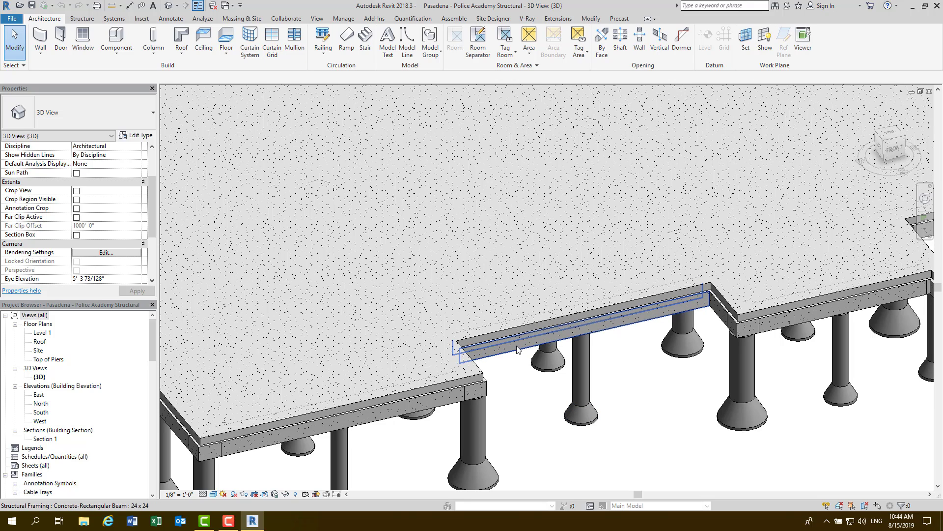
{"action": "middle_click_drag", "start_coordinate": [575, 340], "coordinate": [669, 305]}
{"action": "scroll", "coordinate": [639, 344], "scroll_direction": "down", "scroll_amount": 5}
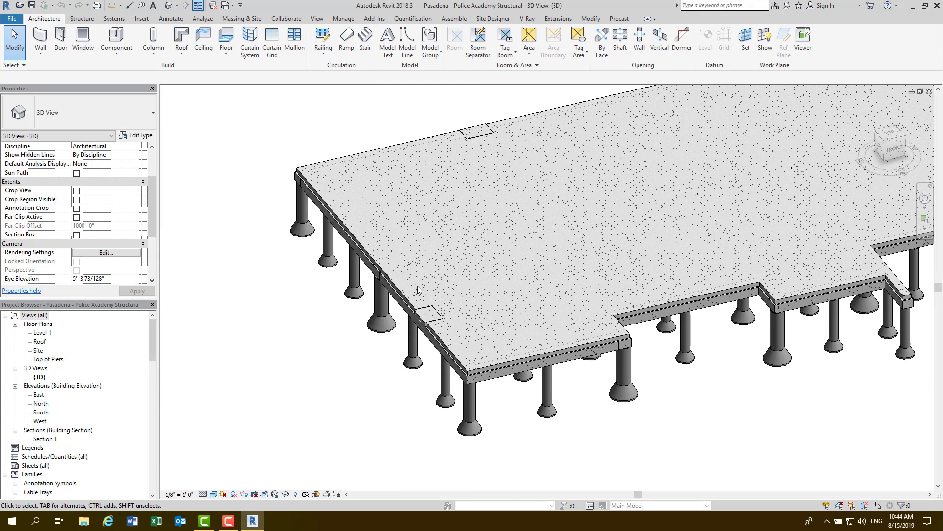
{"action": "scroll", "coordinate": [413, 334], "scroll_direction": "up", "scroll_amount": 3}
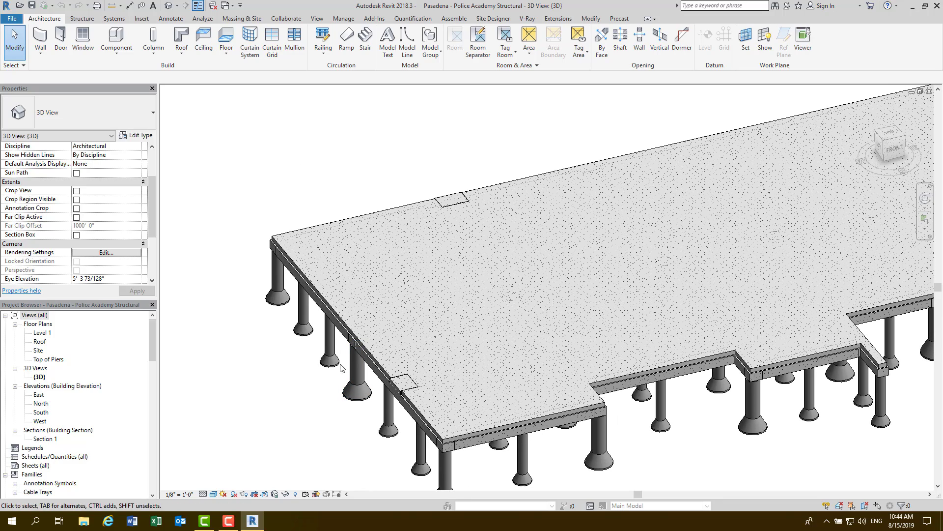
{"action": "middle_click_drag", "start_coordinate": [547, 298], "coordinate": [435, 302]}
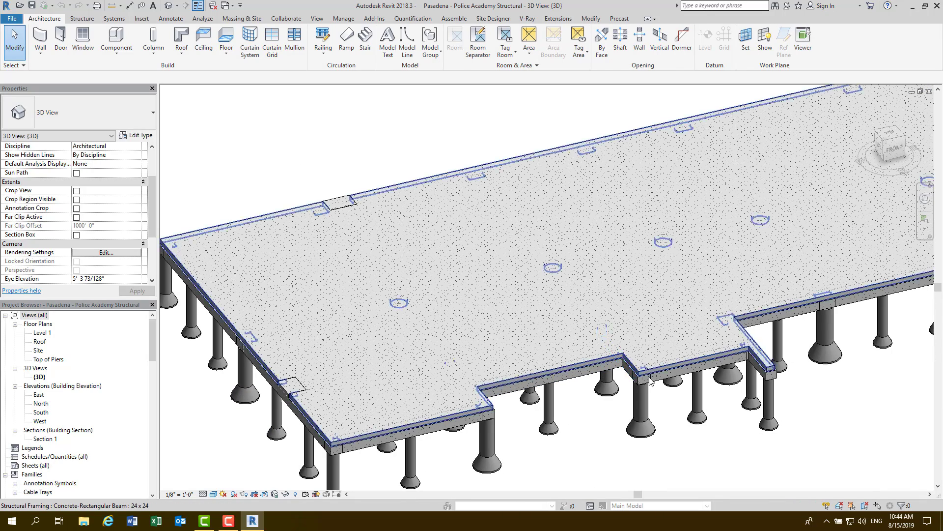
{"action": "scroll", "coordinate": [796, 317], "scroll_direction": "up", "scroll_amount": 3}
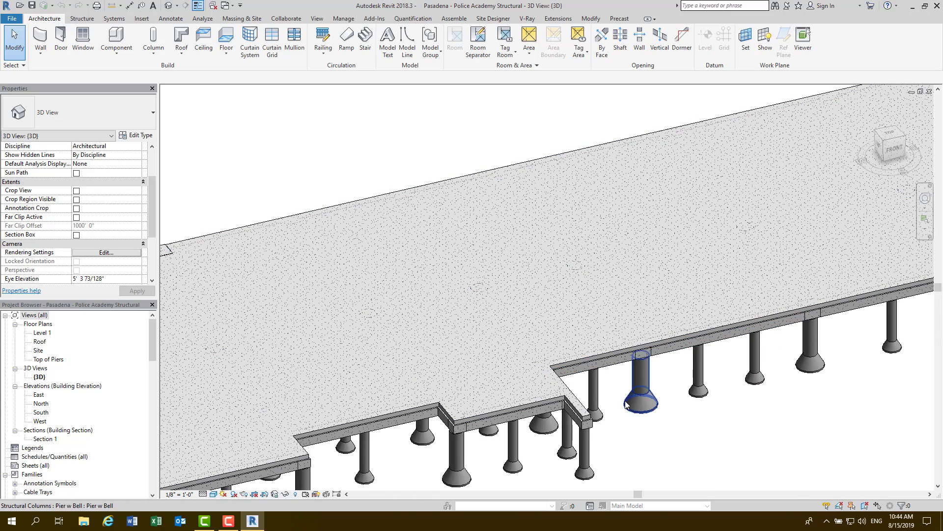
Examine the Pier w Bell columns around the front recess and return to an overall view of the whole foundation
{"action": "middle_click_drag", "start_coordinate": [639, 404], "coordinate": [801, 321]}
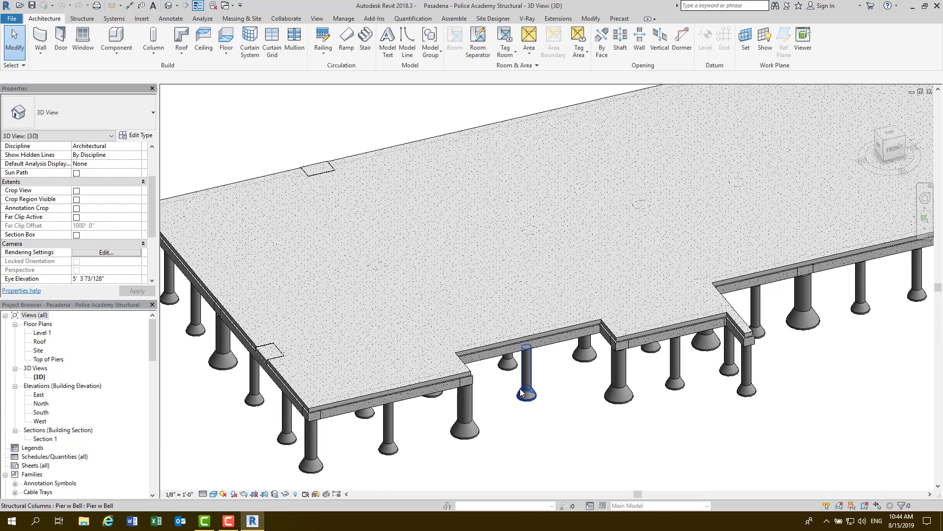
{"action": "middle_click_drag", "start_coordinate": [535, 391], "coordinate": [545, 369]}
{"action": "scroll", "coordinate": [473, 365], "scroll_direction": "up", "scroll_amount": 4}
{"action": "scroll", "coordinate": [512, 376], "scroll_direction": "down", "scroll_amount": 3}
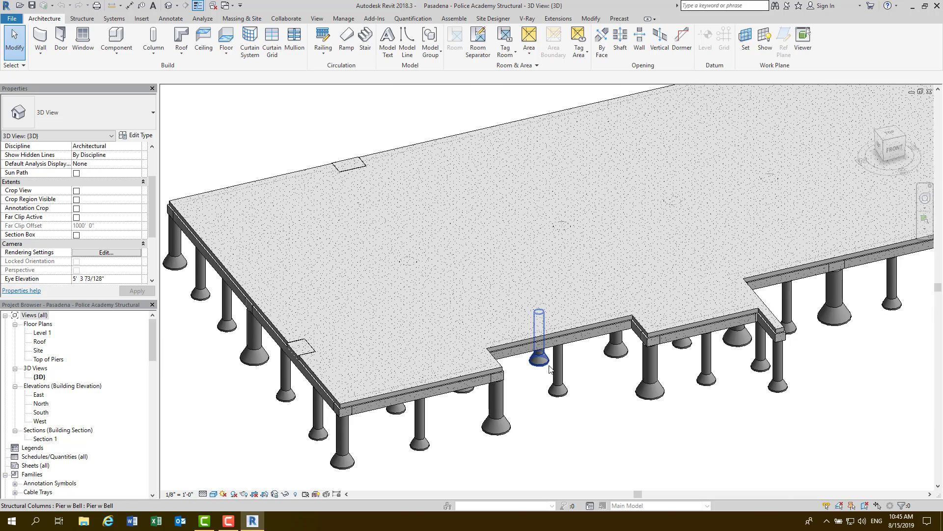
{"action": "mouse_move", "coordinate": [536, 372]}
{"action": "middle_mouse_down"}
{"action": "mouse_move", "coordinate": [497, 353]}
{"action": "mouse_move", "coordinate": [542, 388]}
{"action": "middle_mouse_up"}
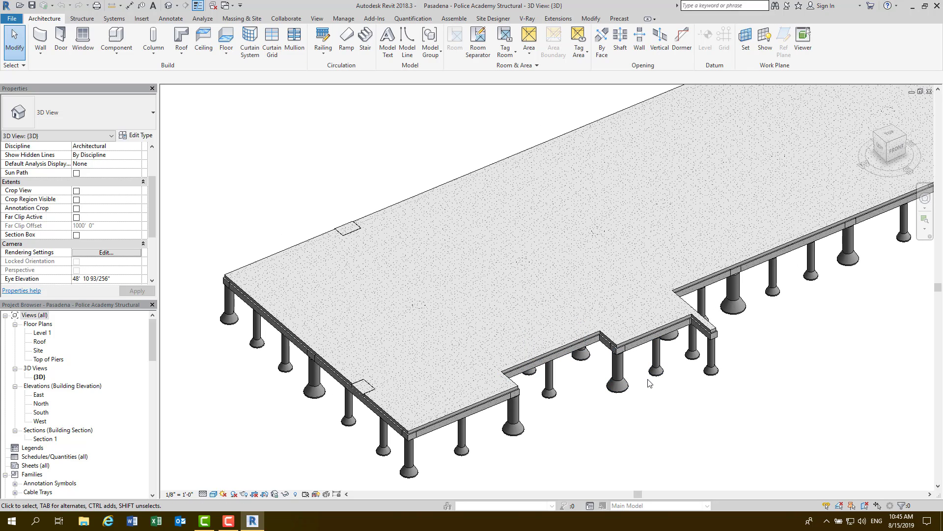
{"action": "middle_click_drag", "start_coordinate": [648, 383], "coordinate": [560, 385]}
{"action": "scroll", "coordinate": [545, 392], "scroll_direction": "down", "scroll_amount": 1}
{"action": "middle_click_drag", "start_coordinate": [679, 349], "coordinate": [612, 366]}
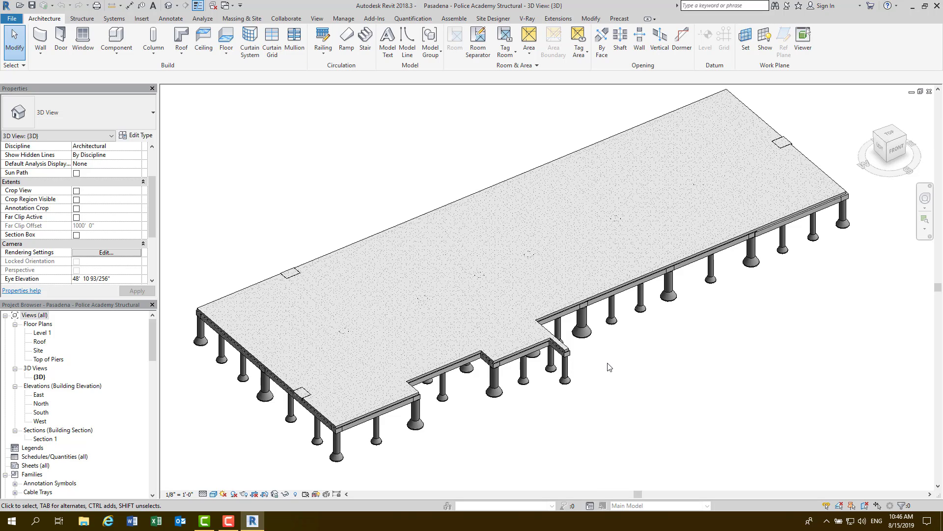
Open the Level 1 floor plan and examine the pier and grade beam layout against the grids and reference planes
{"action": "double_click", "coordinate": [50, 335]}
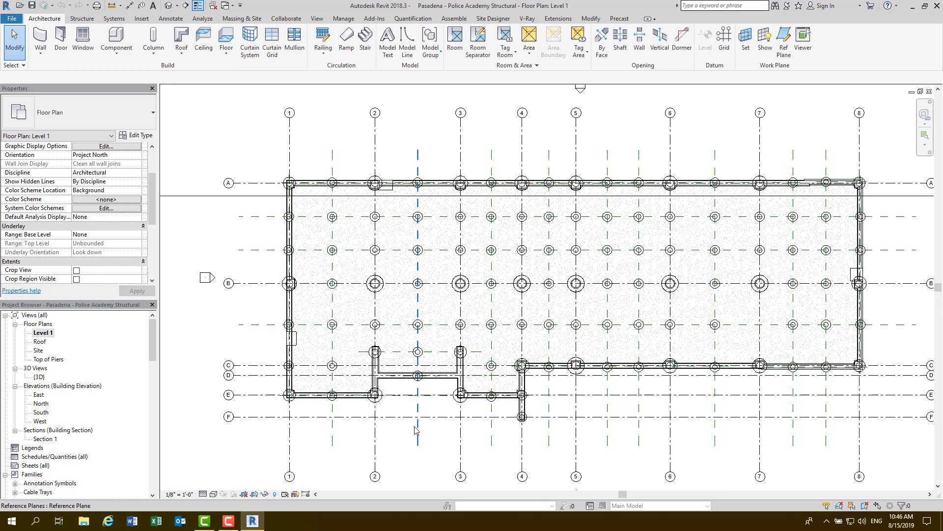
{"action": "middle_click_drag", "start_coordinate": [419, 440], "coordinate": [455, 388]}
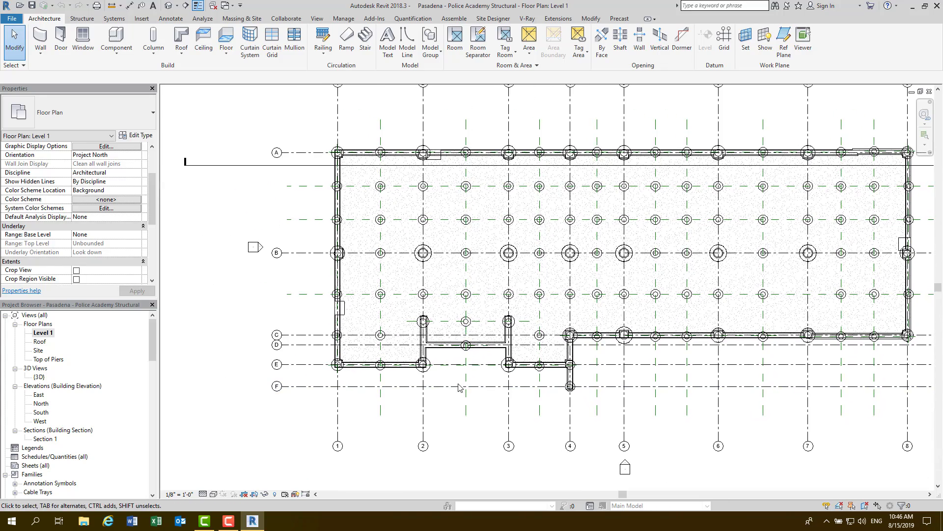
{"action": "scroll", "coordinate": [459, 388], "scroll_direction": "up", "scroll_amount": 4}
{"action": "middle_click_drag", "start_coordinate": [240, 284], "coordinate": [304, 334]}
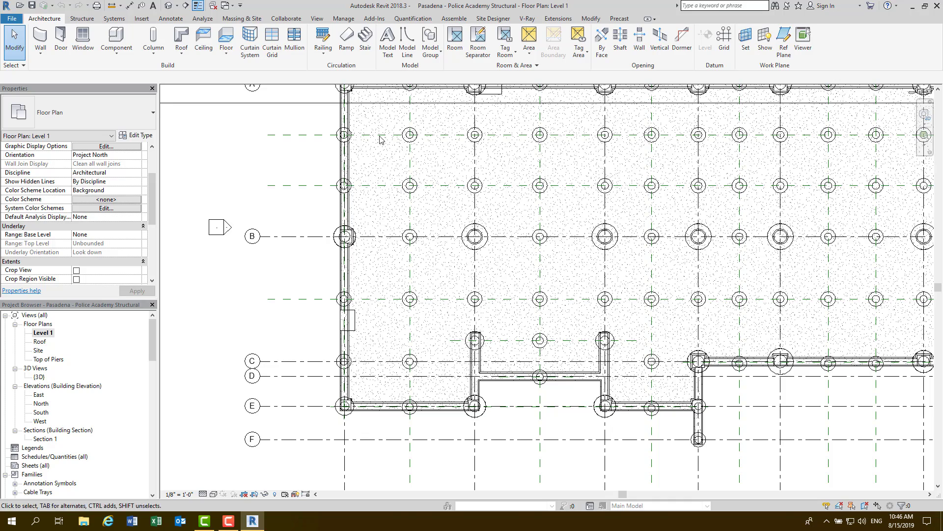
{"action": "scroll", "coordinate": [397, 310], "scroll_direction": "down", "scroll_amount": 3}
{"action": "middle_click_drag", "start_coordinate": [426, 285], "coordinate": [454, 323]}
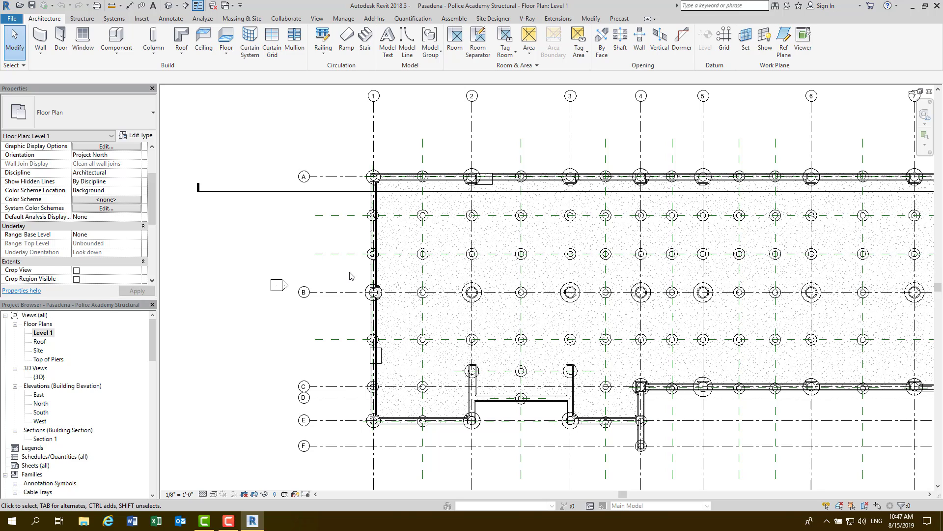
{"action": "middle_click_drag", "start_coordinate": [359, 285], "coordinate": [246, 191]}
{"action": "scroll", "coordinate": [297, 236], "scroll_direction": "down", "scroll_amount": 1}
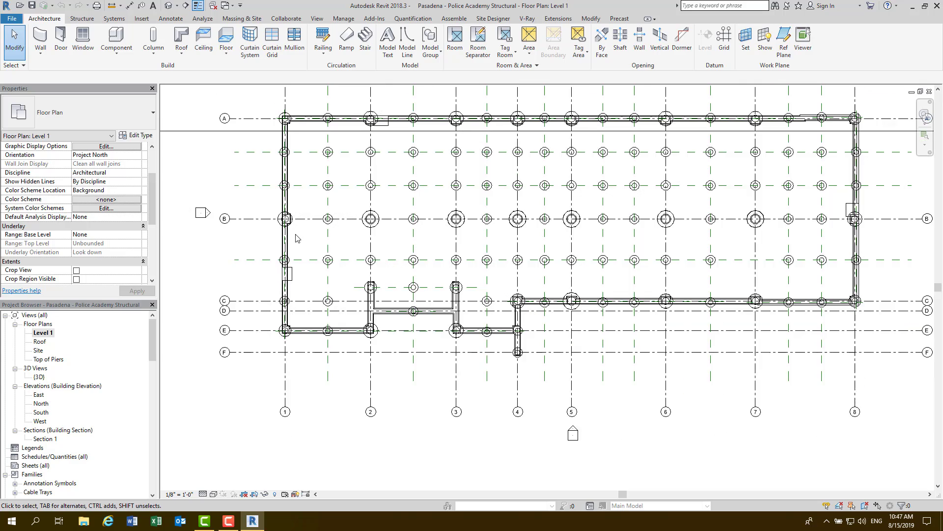
{"action": "middle_click_drag", "start_coordinate": [537, 251], "coordinate": [605, 276]}
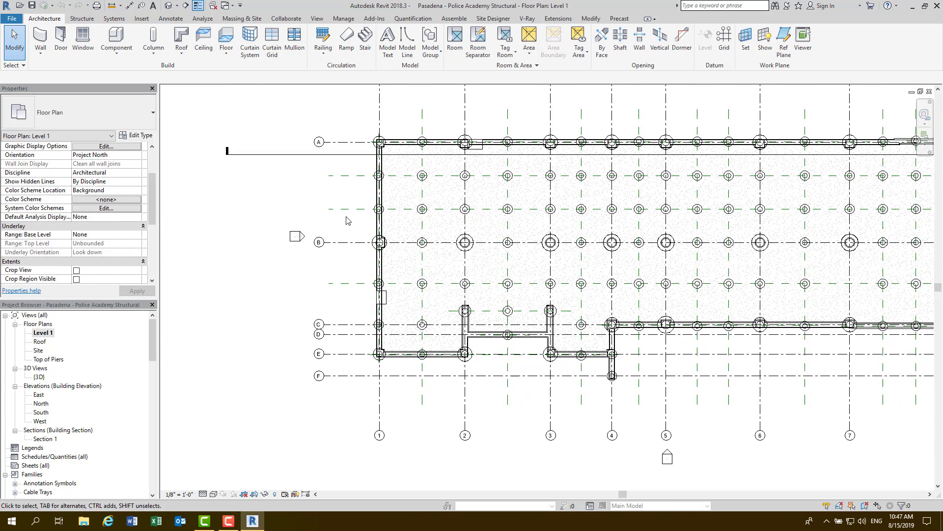
{"action": "middle_click_drag", "start_coordinate": [369, 208], "coordinate": [355, 254]}
{"action": "scroll", "coordinate": [356, 201], "scroll_direction": "up", "scroll_amount": 5}
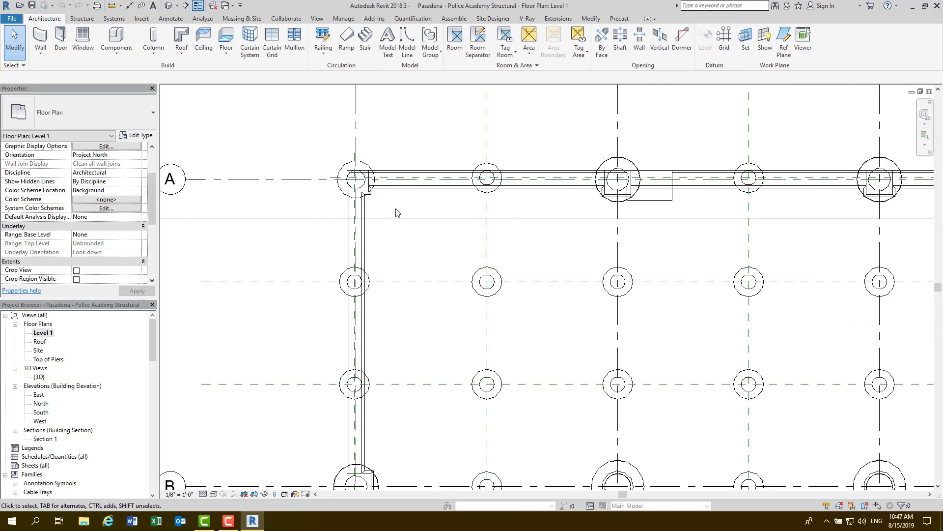
Set the Level 1 plan's visual style to Shaded and show the slab corner at grids A and 1 close up
{"action": "left_click", "coordinate": [214, 494]}
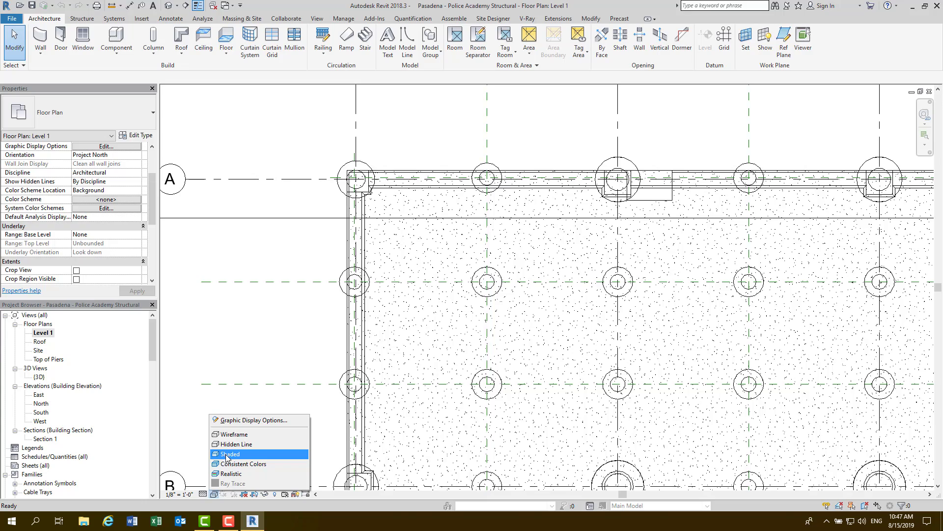
{"action": "left_click", "coordinate": [228, 454]}
{"action": "middle_click_drag", "start_coordinate": [417, 280], "coordinate": [351, 259]}
{"action": "scroll", "coordinate": [346, 245], "scroll_direction": "down", "scroll_amount": 2}
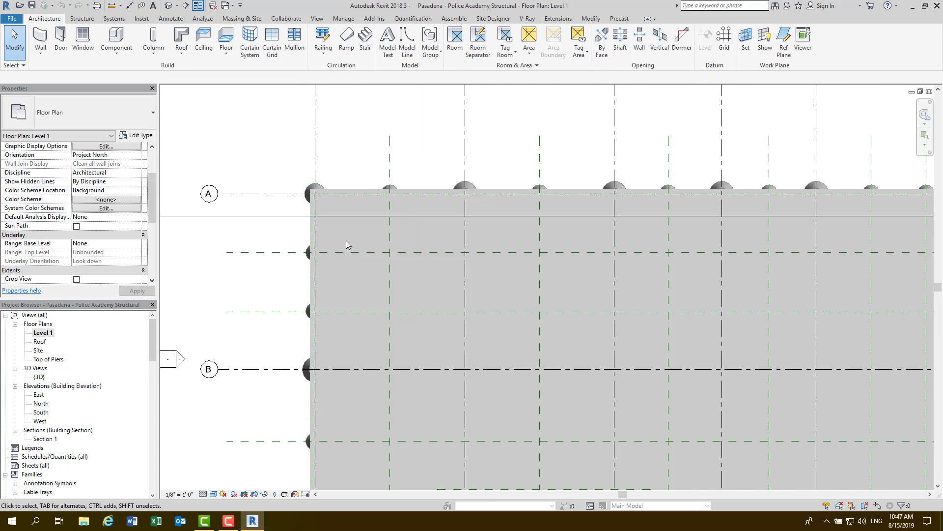
{"action": "middle_click_drag", "start_coordinate": [373, 309], "coordinate": [327, 218]}
{"action": "scroll", "coordinate": [324, 234], "scroll_direction": "down", "scroll_amount": 2}
{"action": "mouse_move", "coordinate": [414, 264]}
{"action": "middle_mouse_down"}
{"action": "mouse_move", "coordinate": [365, 263]}
{"action": "mouse_move", "coordinate": [389, 259]}
{"action": "mouse_move", "coordinate": [393, 270]}
{"action": "middle_mouse_up"}
{"action": "scroll", "coordinate": [365, 264], "scroll_direction": "down", "scroll_amount": 1}
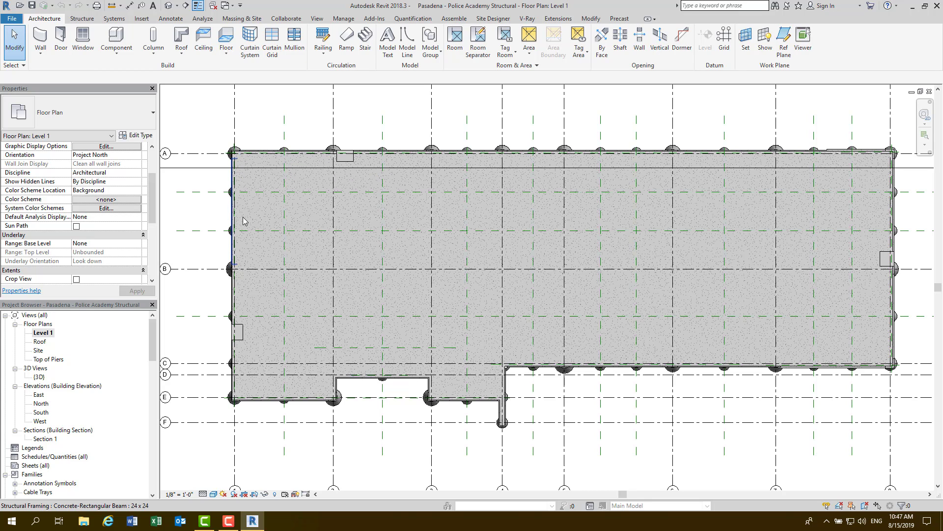
{"action": "scroll", "coordinate": [296, 197], "scroll_direction": "up", "scroll_amount": 5}
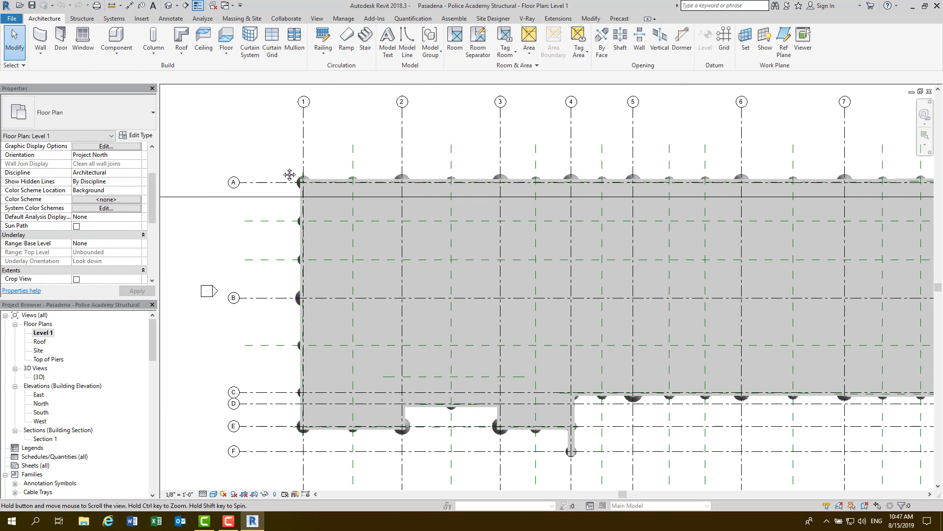
{"action": "scroll", "coordinate": [300, 199], "scroll_direction": "up", "scroll_amount": 2}
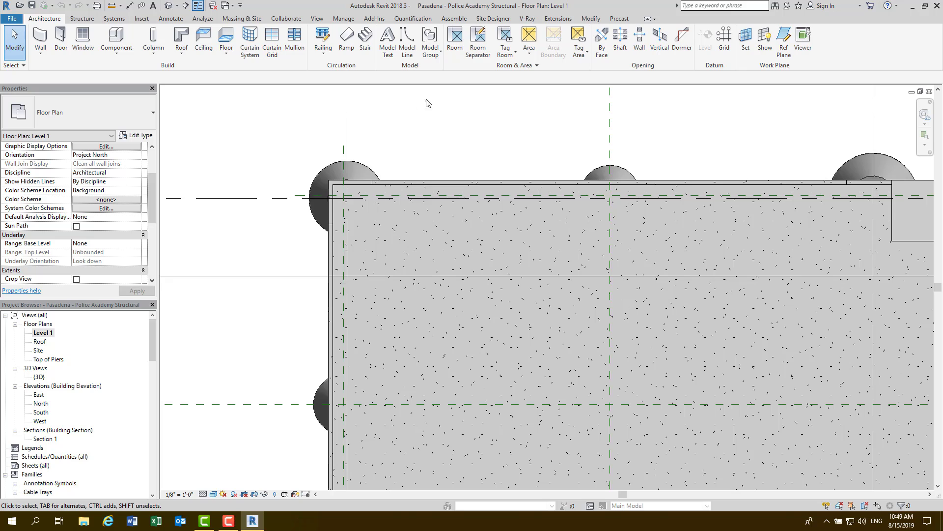
Start loading a family and open the Steel folder under Structural Columns in the US Imperial library
{"action": "left_click", "coordinate": [141, 18]}
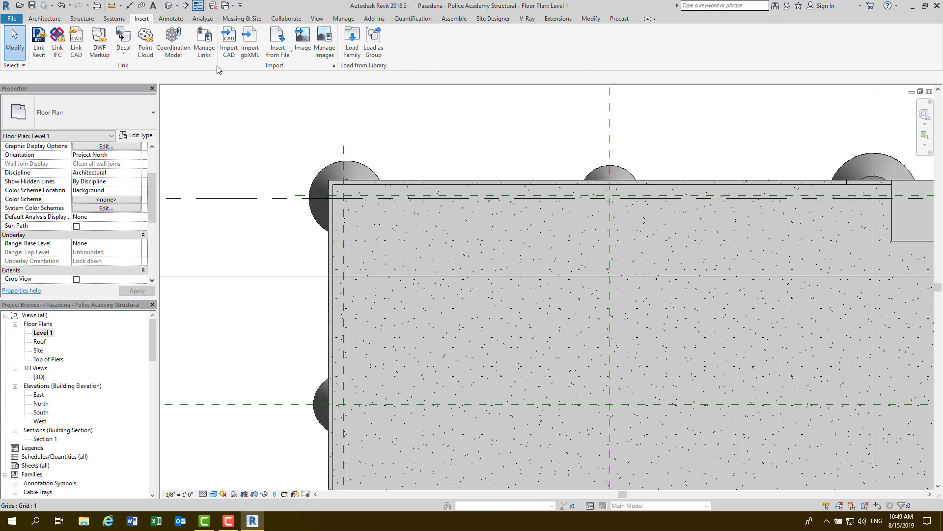
{"action": "left_click", "coordinate": [350, 45]}
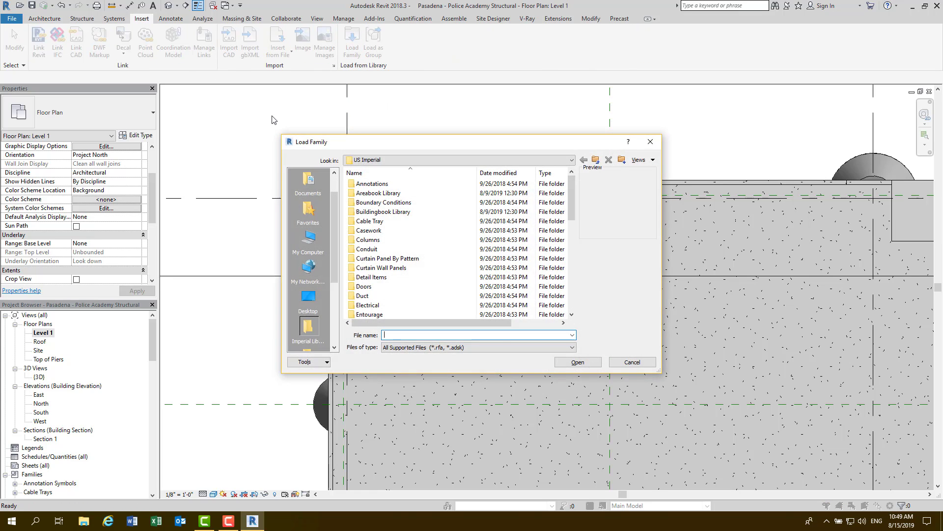
{"action": "left_click_drag", "start_coordinate": [571, 199], "coordinate": [570, 281]}
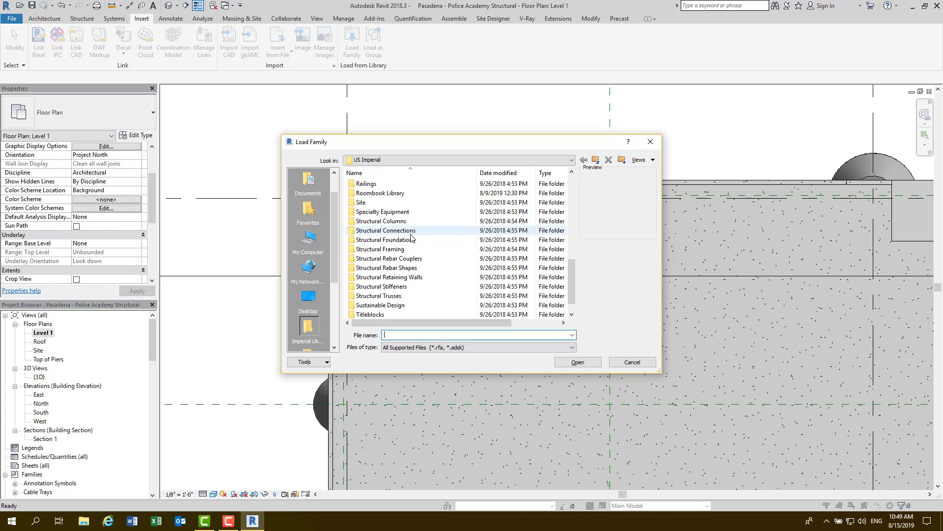
{"action": "double_click", "coordinate": [388, 221]}
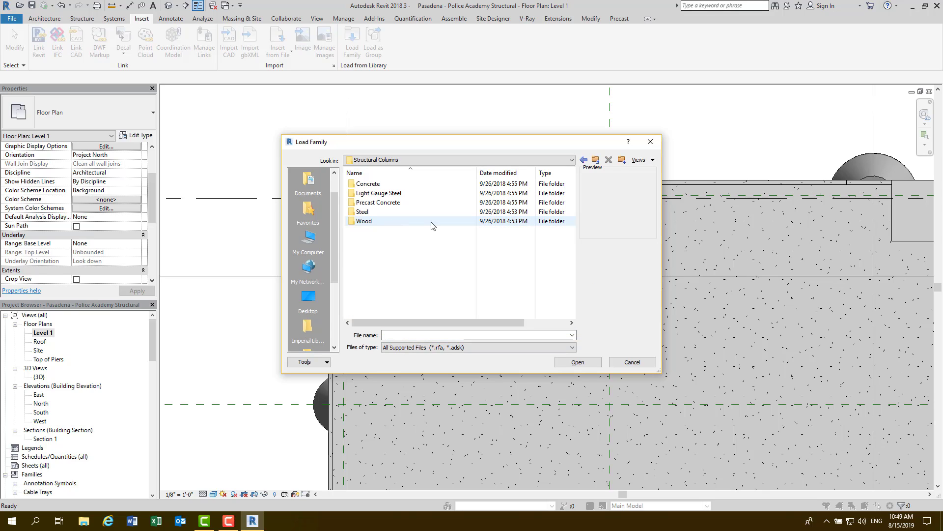
{"action": "double_click", "coordinate": [382, 212]}
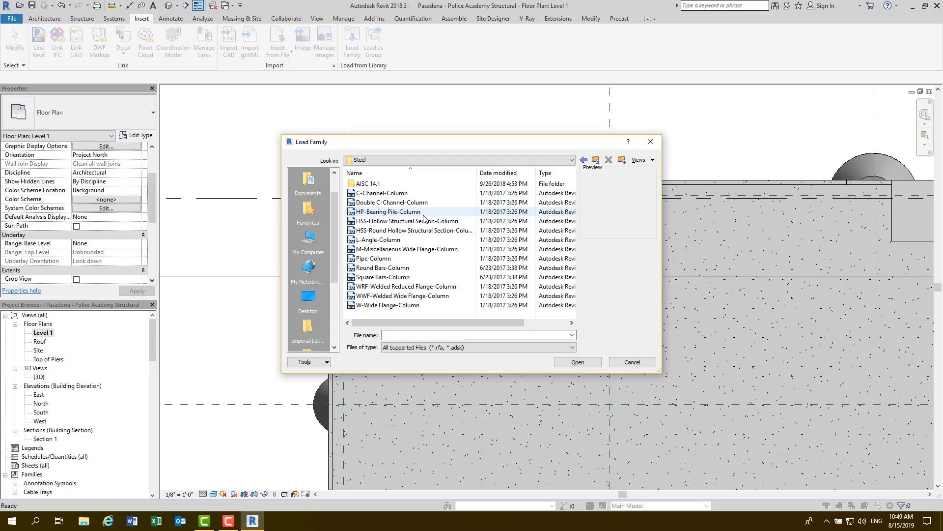
Open the HSS-Hollow Structural Section-Column family to list its available types
{"action": "left_click", "coordinate": [378, 231]}
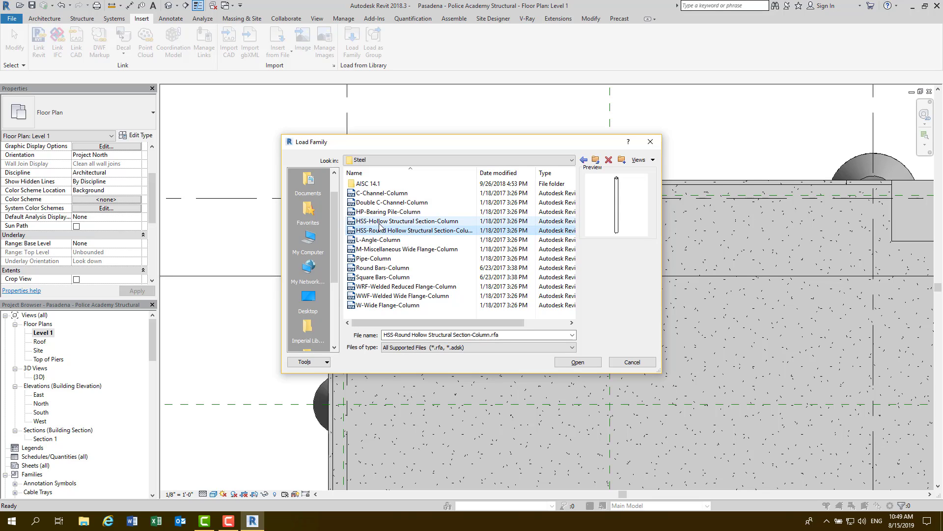
{"action": "left_click", "coordinate": [381, 223]}
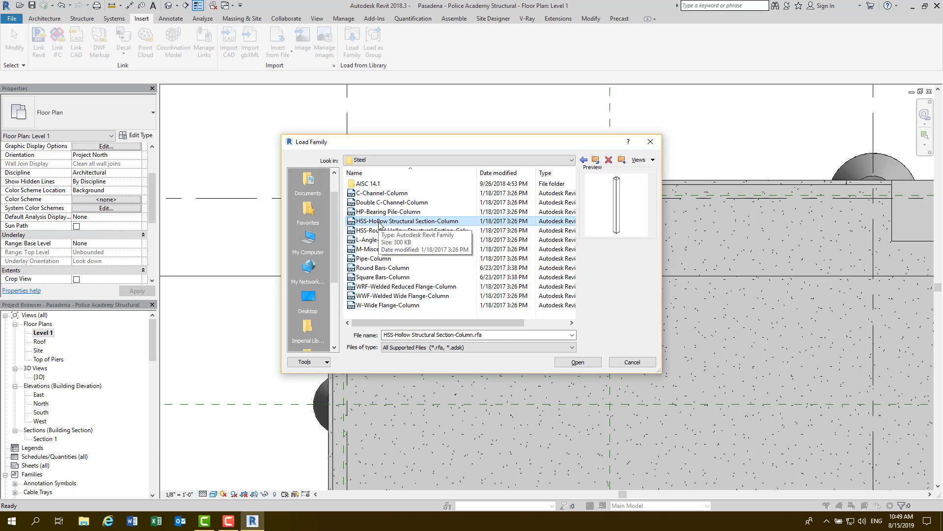
{"action": "double_click", "coordinate": [378, 221]}
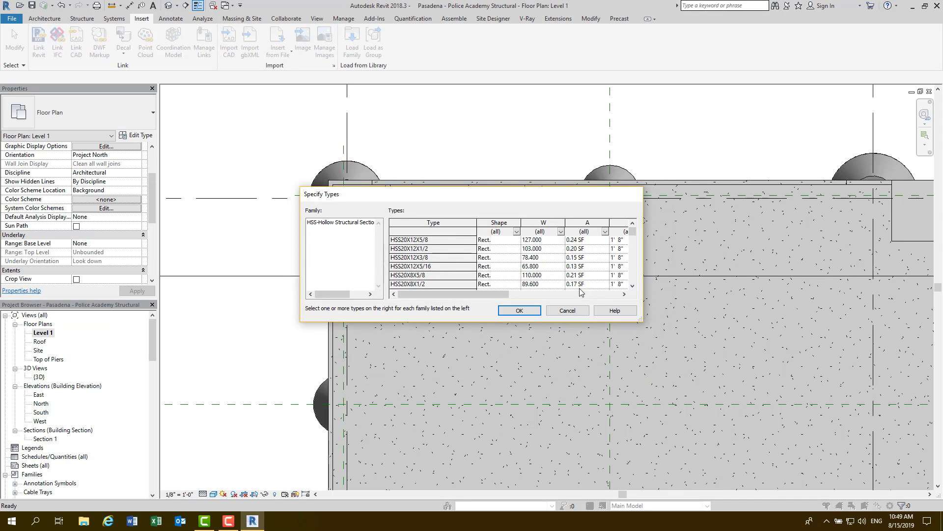
Enlarge and reposition the Specify Types dialog so that more HSS column types and dimension columns are shown
{"action": "left_click_drag", "start_coordinate": [640, 319], "coordinate": [704, 471]}
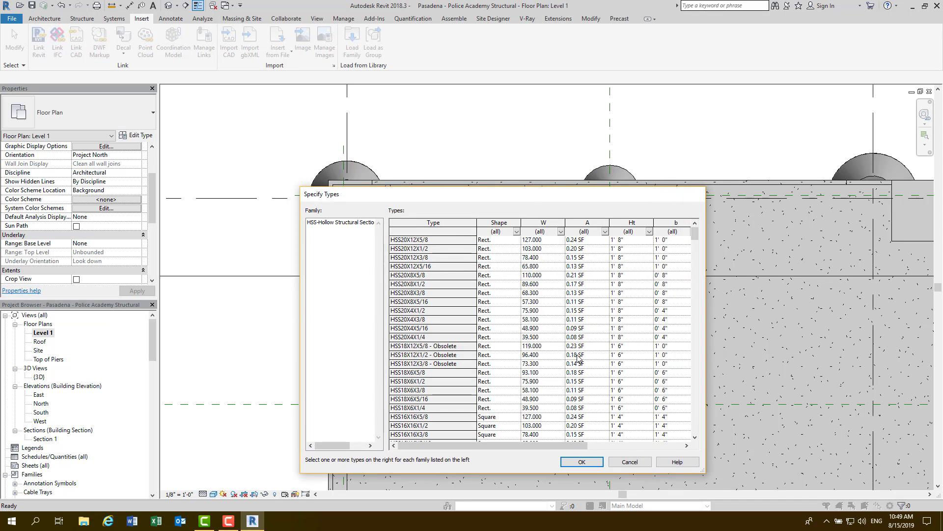
{"action": "left_click_drag", "start_coordinate": [528, 193], "coordinate": [488, 78]}
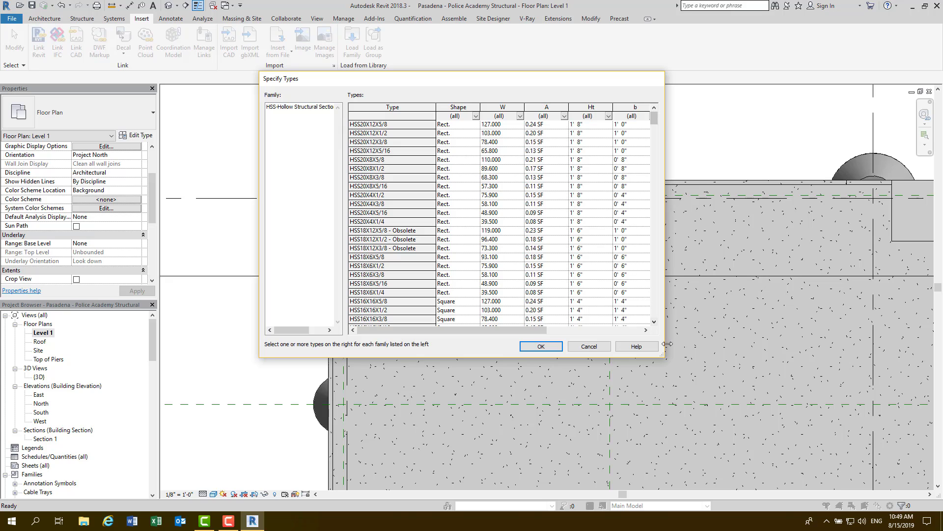
{"action": "left_click_drag", "start_coordinate": [664, 357], "coordinate": [704, 402]}
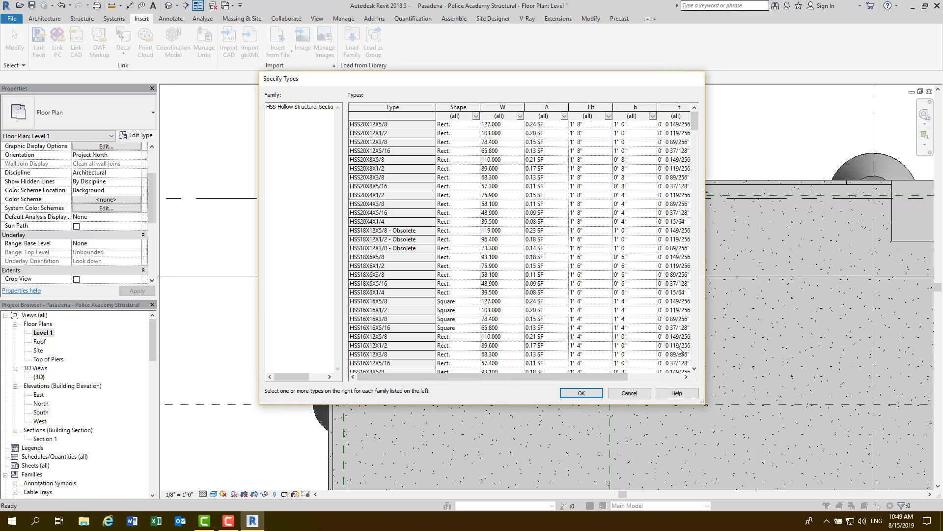
Select the HSS6X6X5/16, HSS6X6X3/8 and HSS6X6X1/2 types among the hollow structural section column types
{"action": "scroll", "coordinate": [694, 368], "scroll_direction": "down", "scroll_amount": 3}
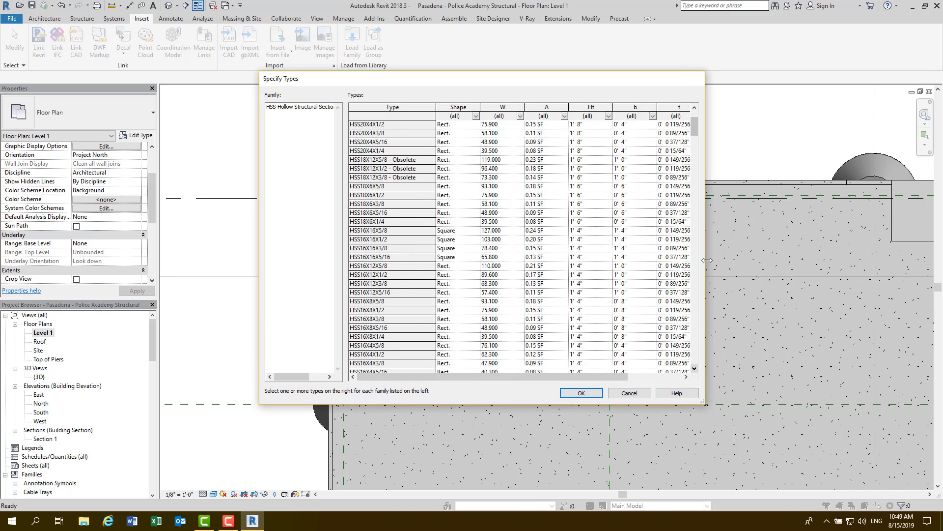
{"action": "left_click_drag", "start_coordinate": [694, 127], "coordinate": [705, 276]}
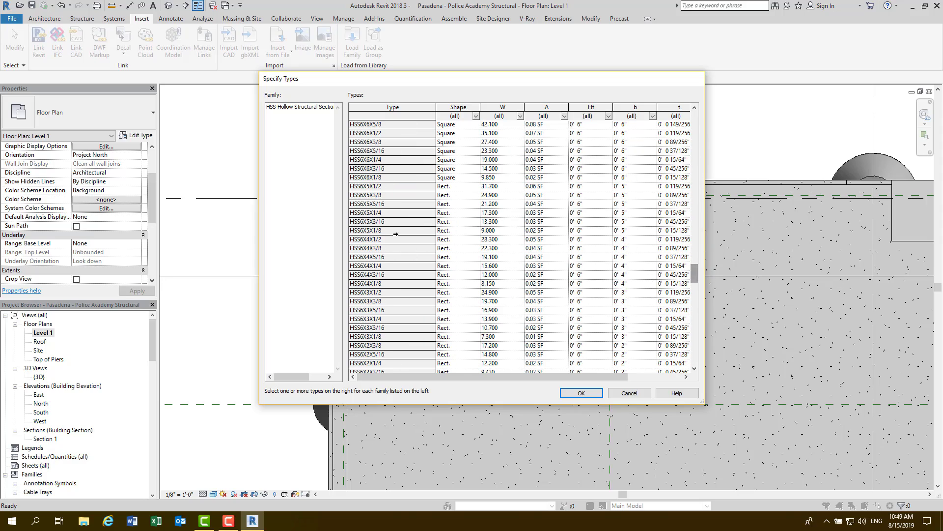
{"action": "scroll", "coordinate": [407, 217], "scroll_direction": "up", "scroll_amount": 1}
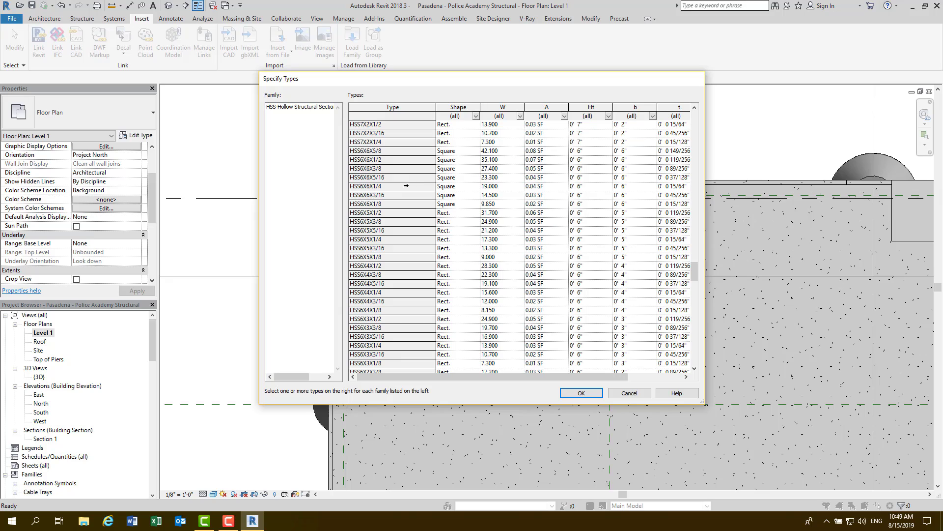
{"action": "left_click", "coordinate": [402, 177]}
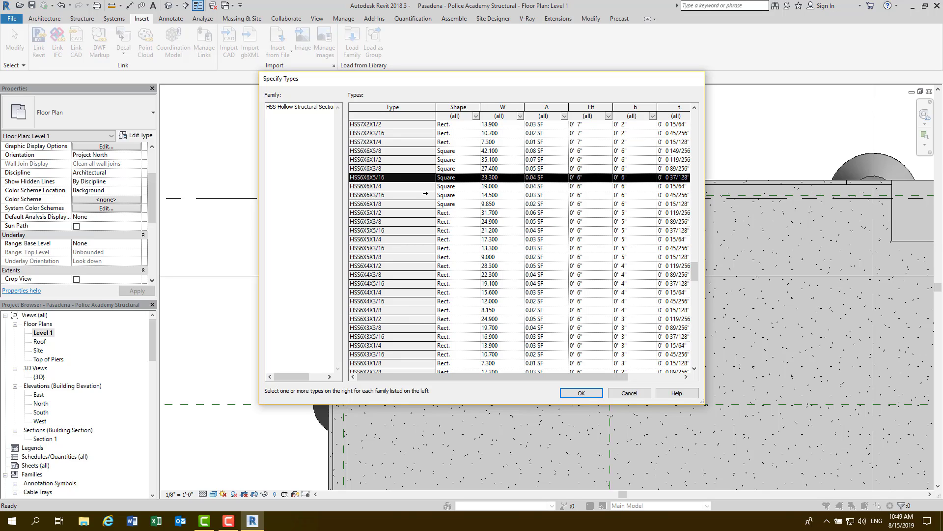
{"action": "left_click", "coordinate": [403, 169], "text": "ctrl"}
{"action": "left_click", "coordinate": [401, 161], "text": "ctrl"}
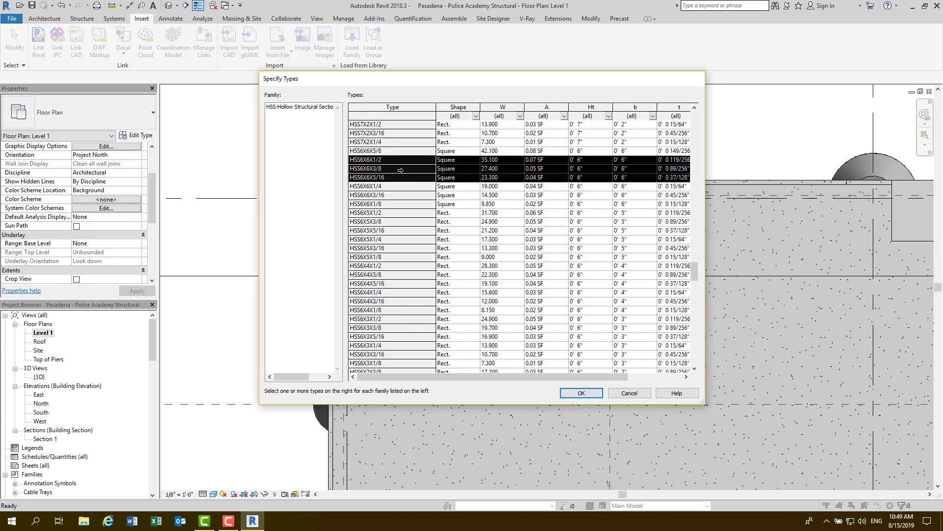
Add HSS8X8X1/2 and HSS8X8X5/16 to the type selection and load the chosen HSS column types into the project
{"action": "scroll", "coordinate": [404, 233], "scroll_direction": "up", "scroll_amount": 11}
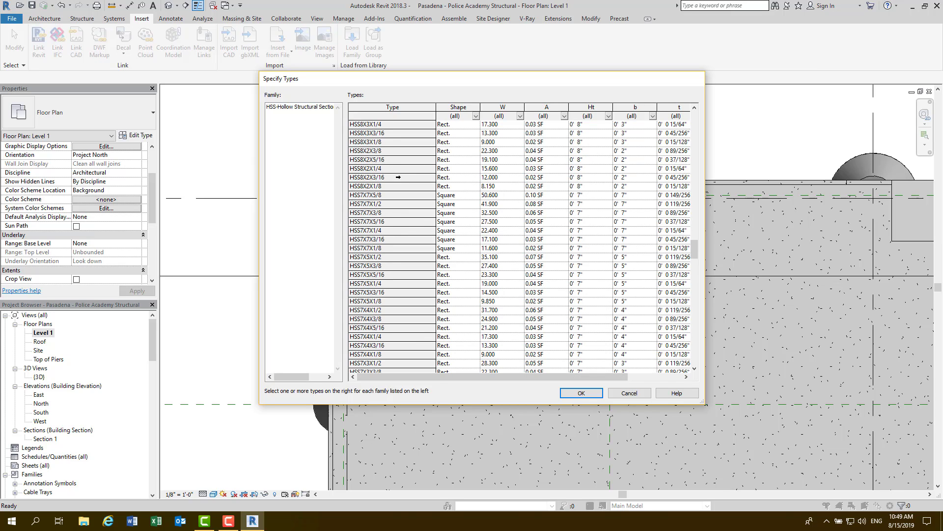
{"action": "left_click", "coordinate": [396, 160]}
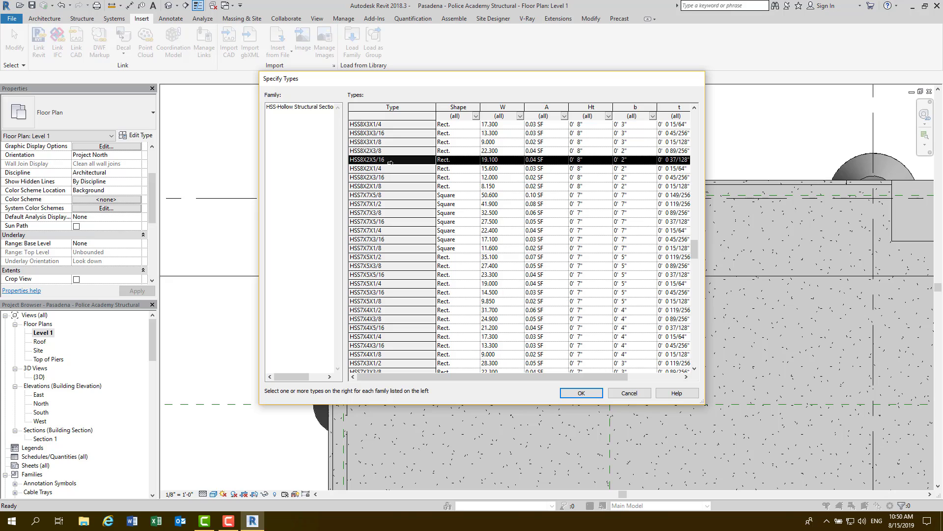
{"action": "left_click", "coordinate": [405, 174]}
{"action": "scroll", "coordinate": [399, 177], "scroll_direction": "up", "scroll_amount": 8}
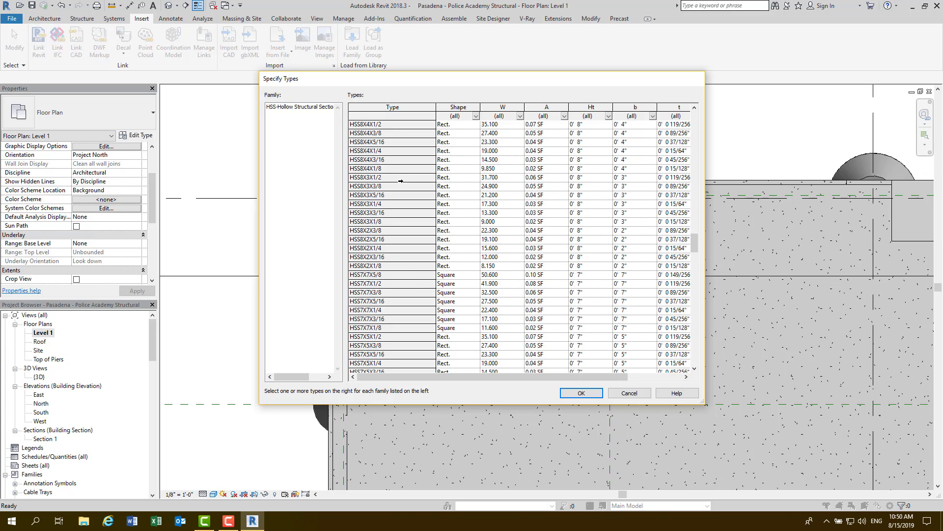
{"action": "left_click", "coordinate": [390, 142]}
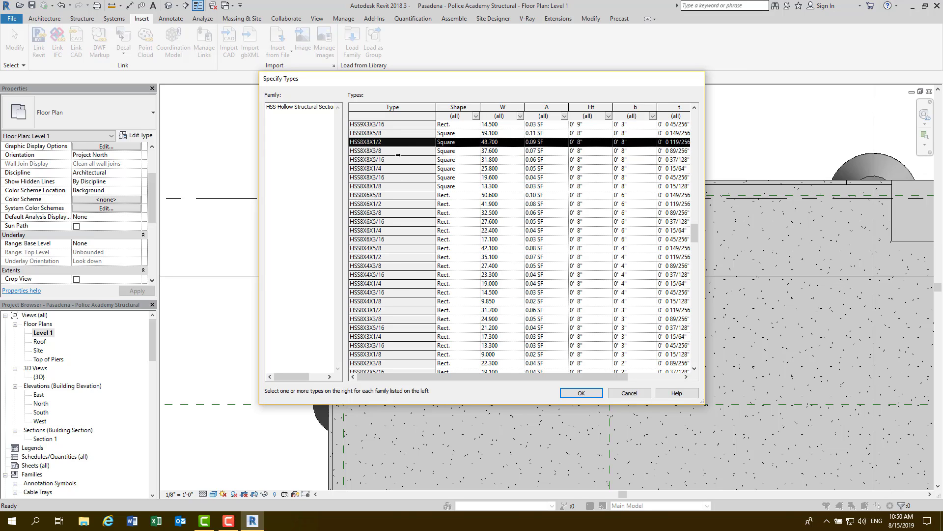
{"action": "left_click", "coordinate": [395, 161], "text": "ctrl"}
{"action": "scroll", "coordinate": [444, 245], "scroll_direction": "down", "scroll_amount": 6}
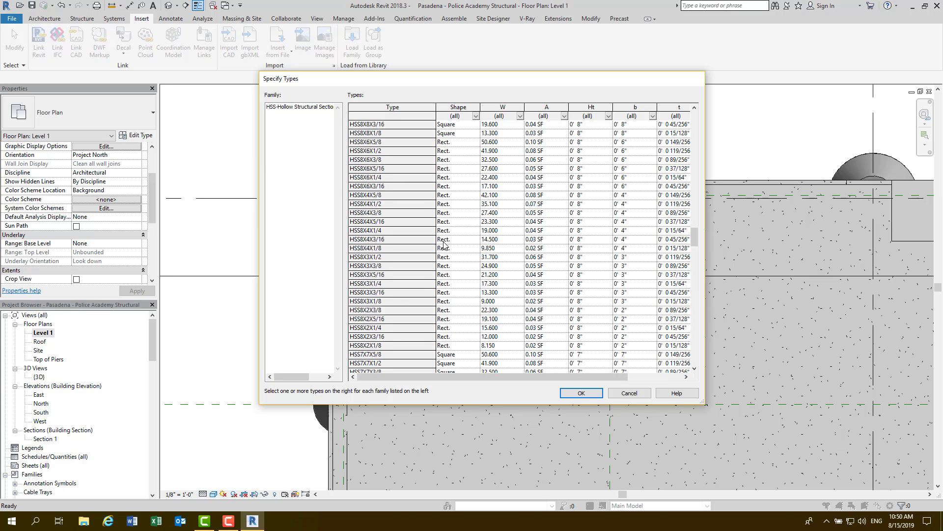
{"action": "scroll", "coordinate": [429, 246], "scroll_direction": "down", "scroll_amount": 8}
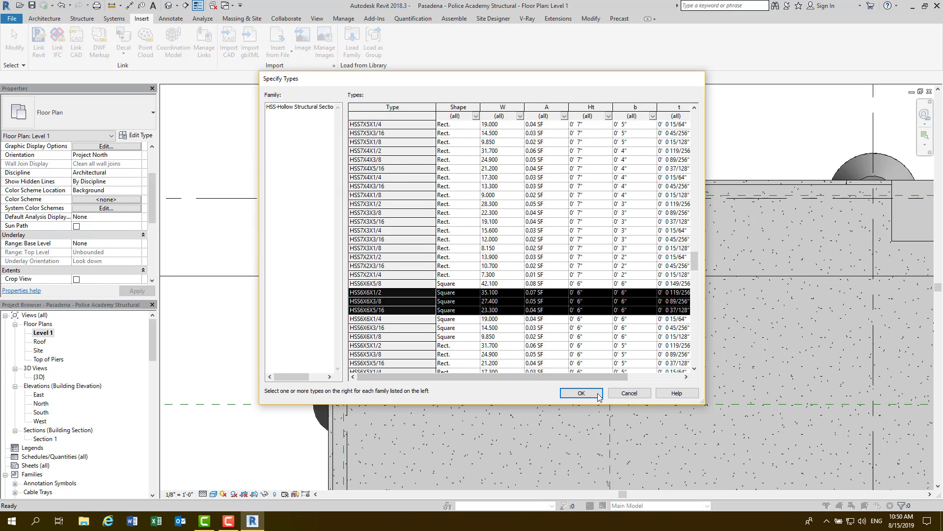
{"action": "left_click", "coordinate": [582, 394]}
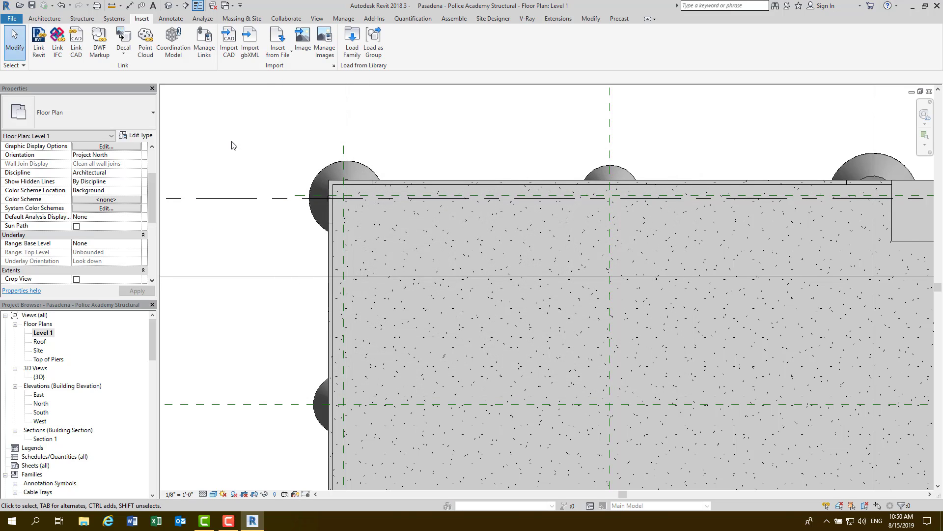
Place a vertical HSS6X6X3/8 structural column at the intersection of grids A and 1
{"action": "left_click", "coordinate": [81, 20]}
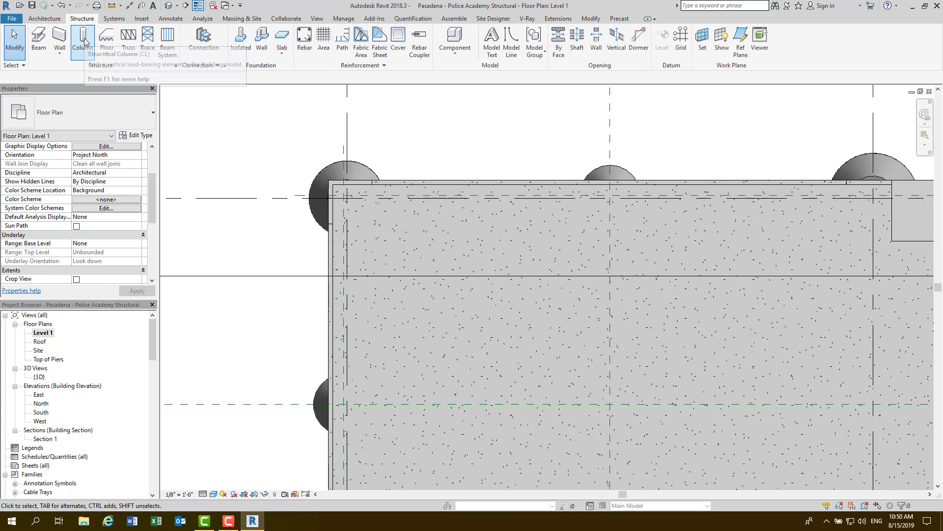
{"action": "left_click", "coordinate": [84, 40]}
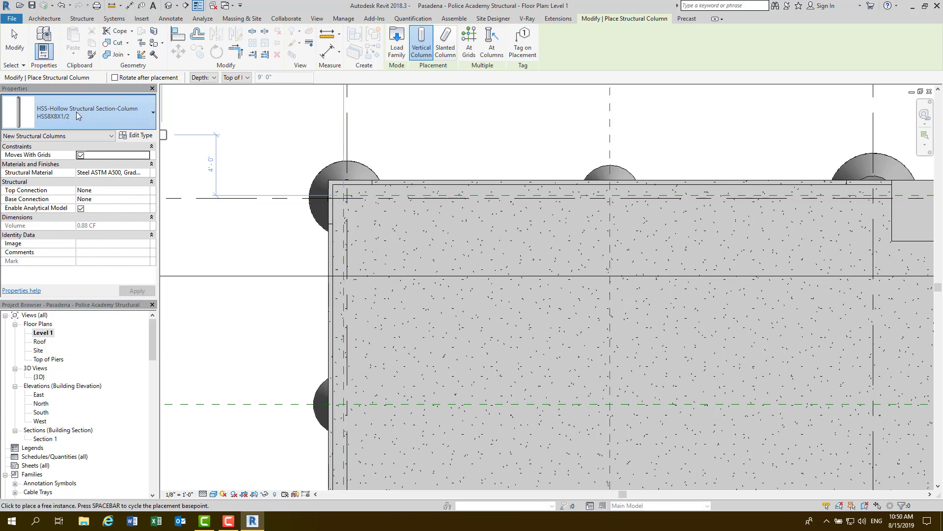
{"action": "left_click", "coordinate": [76, 115]}
{"action": "scroll", "coordinate": [56, 255], "scroll_direction": "down", "scroll_amount": 1}
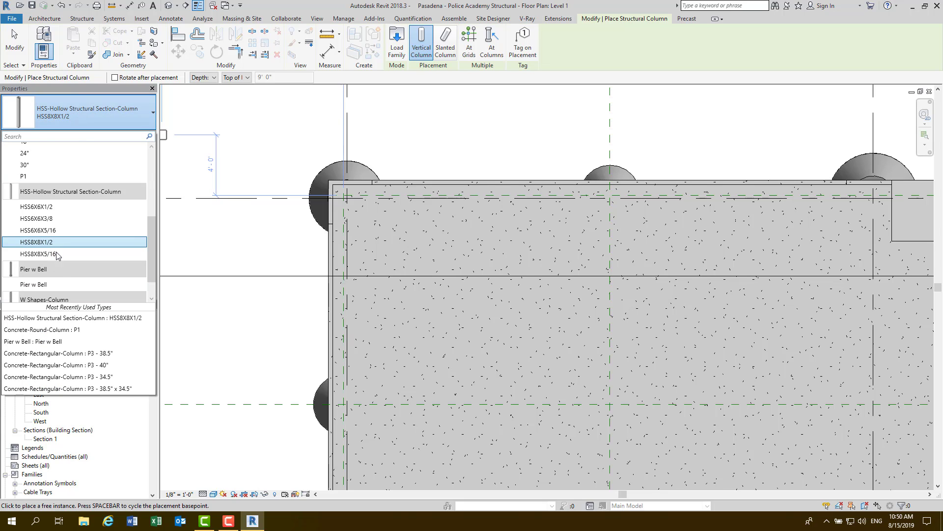
{"action": "left_click", "coordinate": [62, 219]}
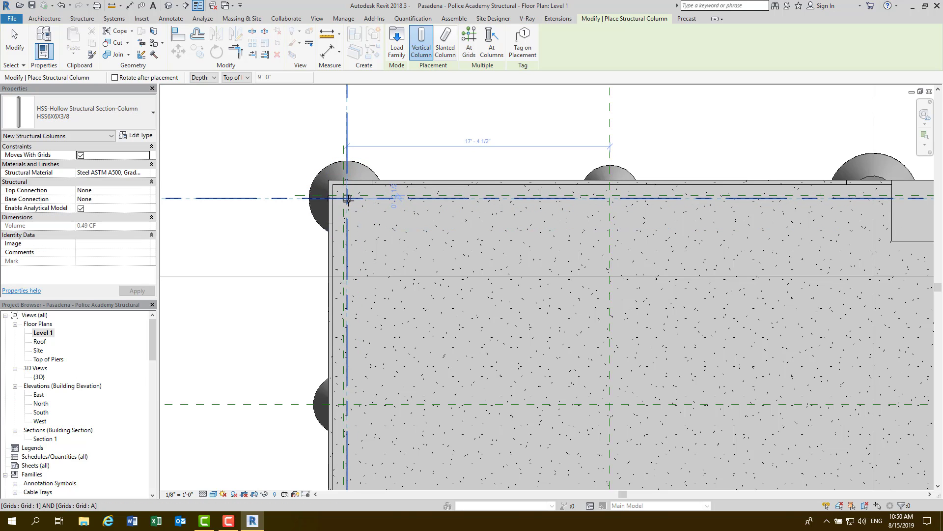
{"action": "left_click", "coordinate": [347, 198]}
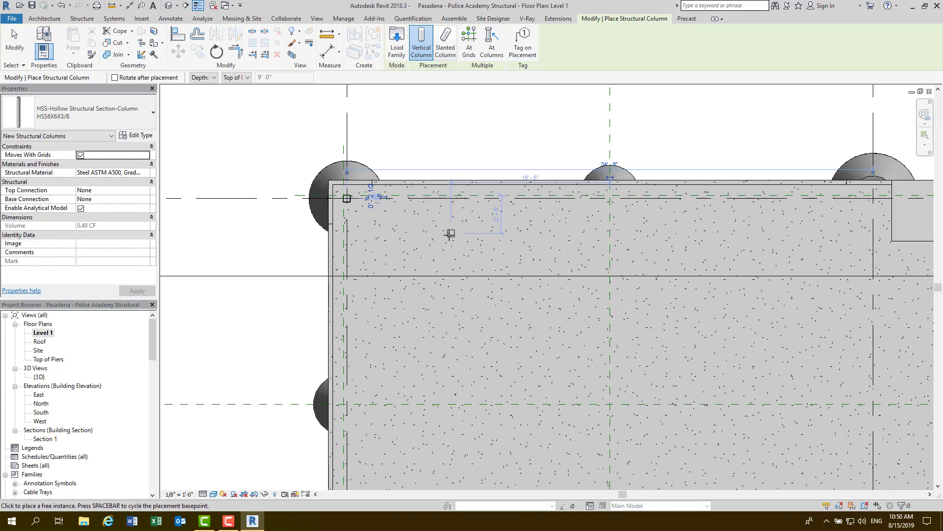
Place an HSS6X6X5/16 structural column at the intersection of grids A and 2
{"action": "left_click", "coordinate": [122, 113]}
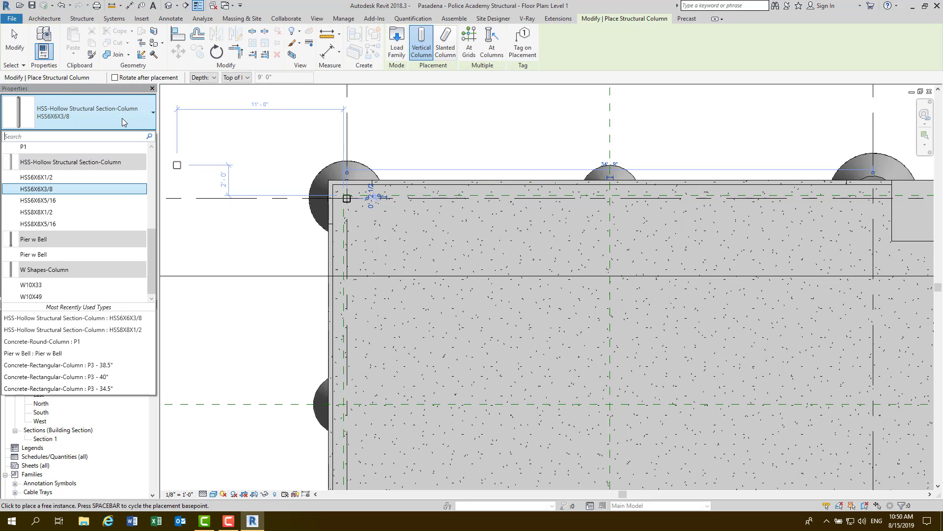
{"action": "left_click", "coordinate": [88, 200]}
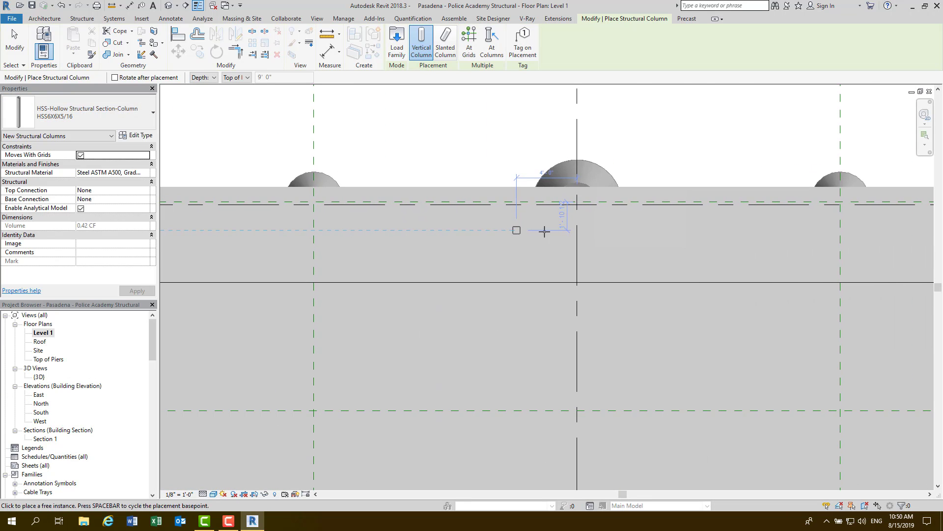
{"action": "left_click", "coordinate": [577, 205]}
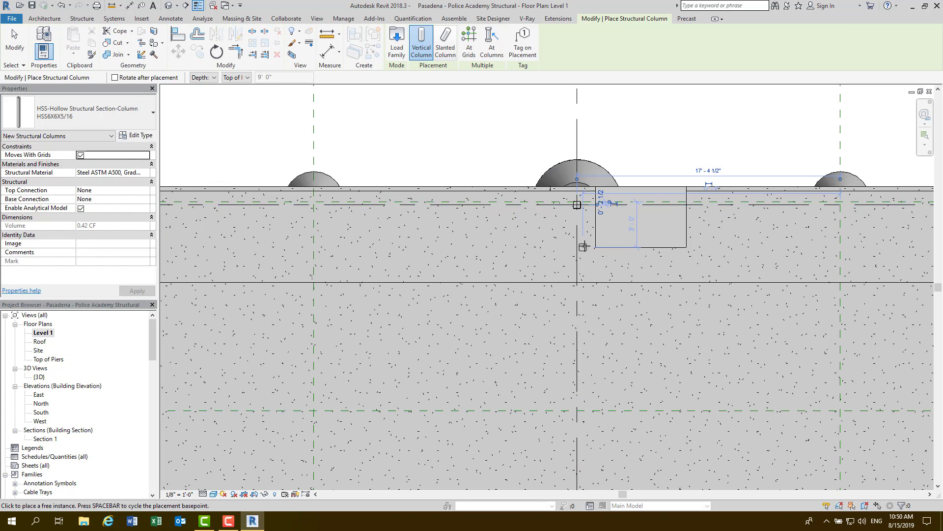
Place HSS6X6X3/8 structural columns along grid A at its intersections with grids 3, 4 and 5
{"action": "left_click", "coordinate": [83, 114]}
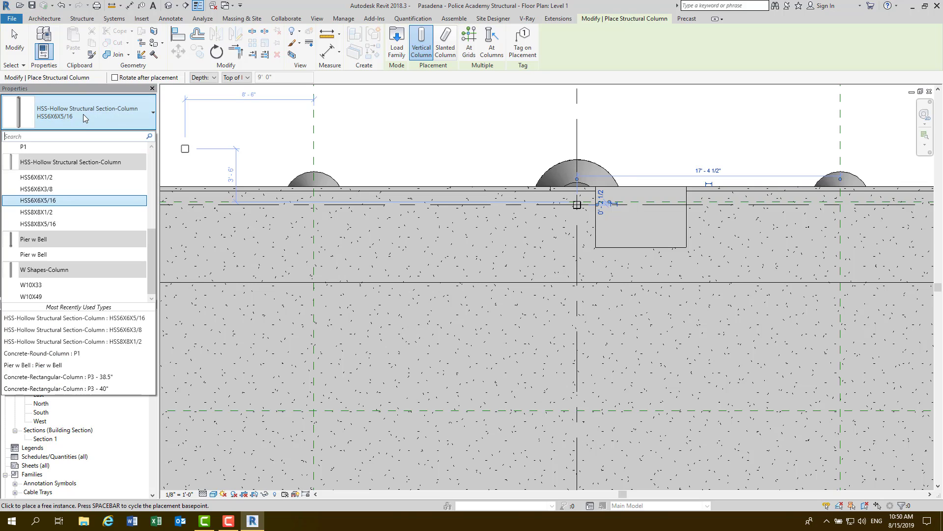
{"action": "left_click", "coordinate": [80, 187]}
{"action": "middle_click_drag", "start_coordinate": [726, 236], "coordinate": [577, 229]}
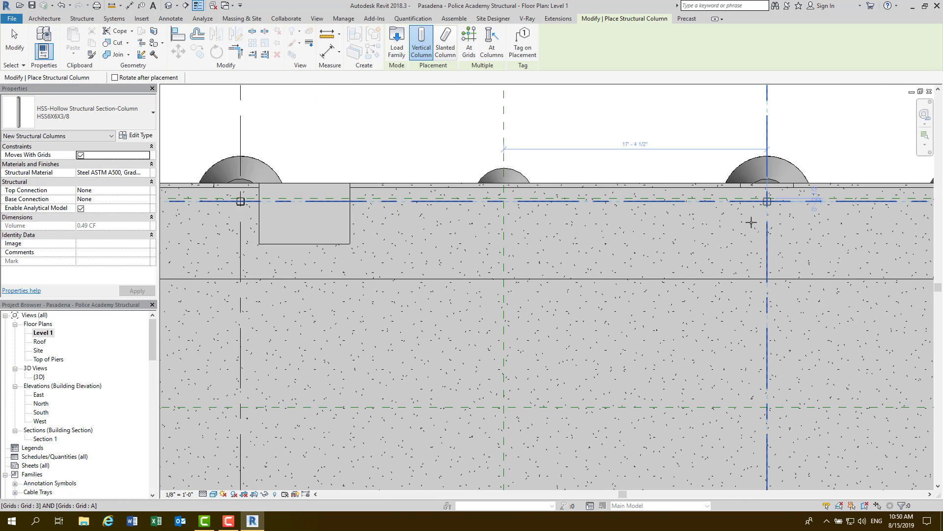
{"action": "middle_click_drag", "start_coordinate": [836, 225], "coordinate": [325, 245]}
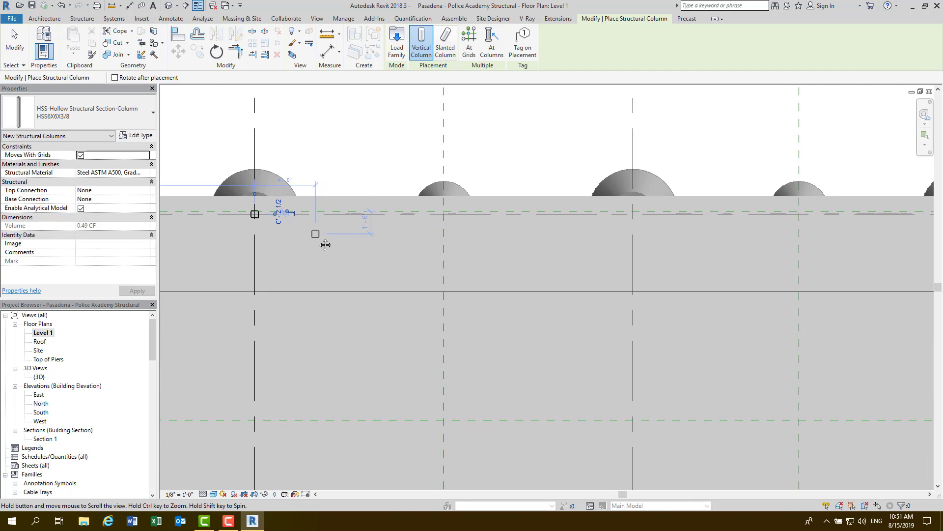
{"action": "middle_click_drag", "start_coordinate": [765, 245], "coordinate": [551, 230]}
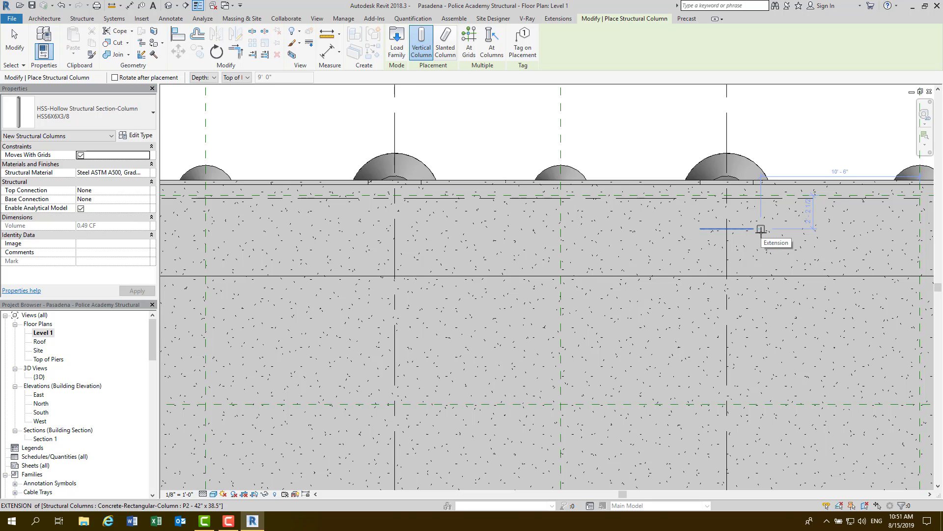
{"action": "middle_click_drag", "start_coordinate": [432, 217], "coordinate": [489, 270]}
{"action": "scroll", "coordinate": [489, 270], "scroll_direction": "down", "scroll_amount": 2}
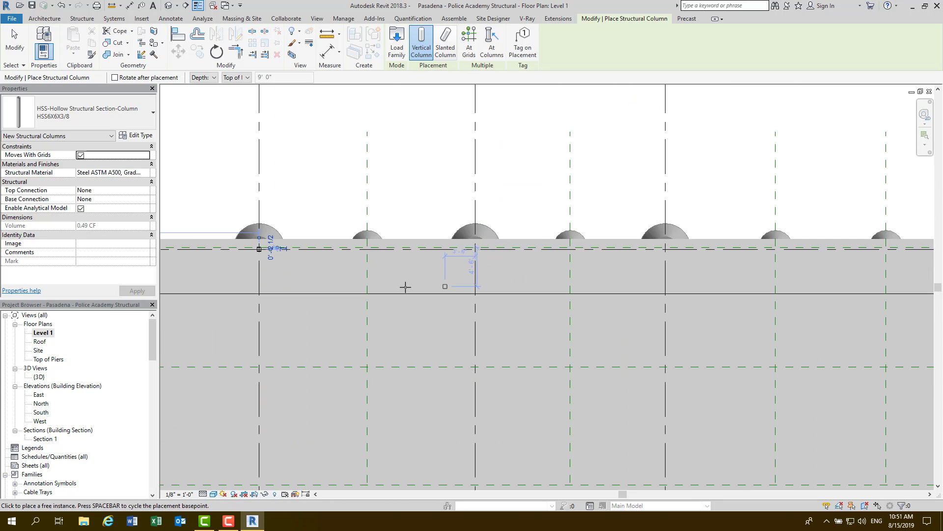
{"action": "middle_click_drag", "start_coordinate": [405, 286], "coordinate": [517, 281]}
{"action": "scroll", "coordinate": [634, 294], "scroll_direction": "down", "scroll_amount": 1}
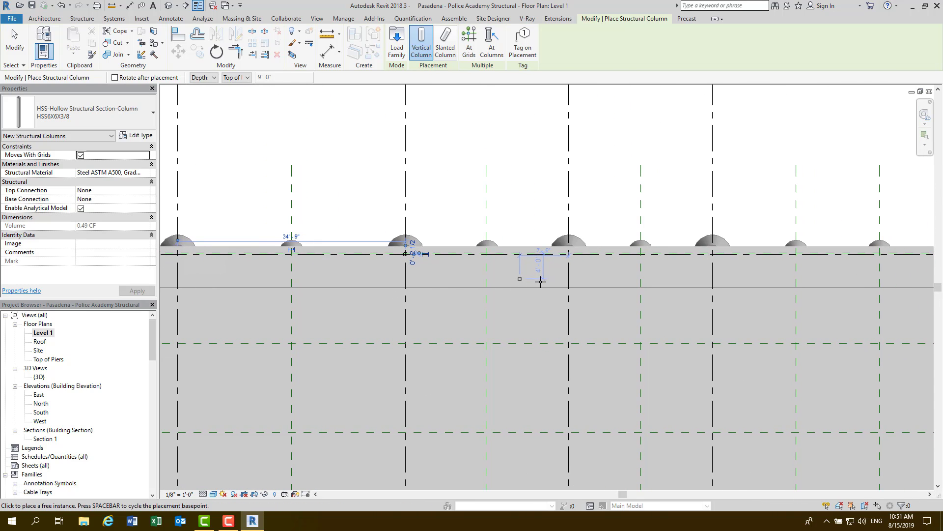
{"action": "scroll", "coordinate": [615, 272], "scroll_direction": "up", "scroll_amount": 3}
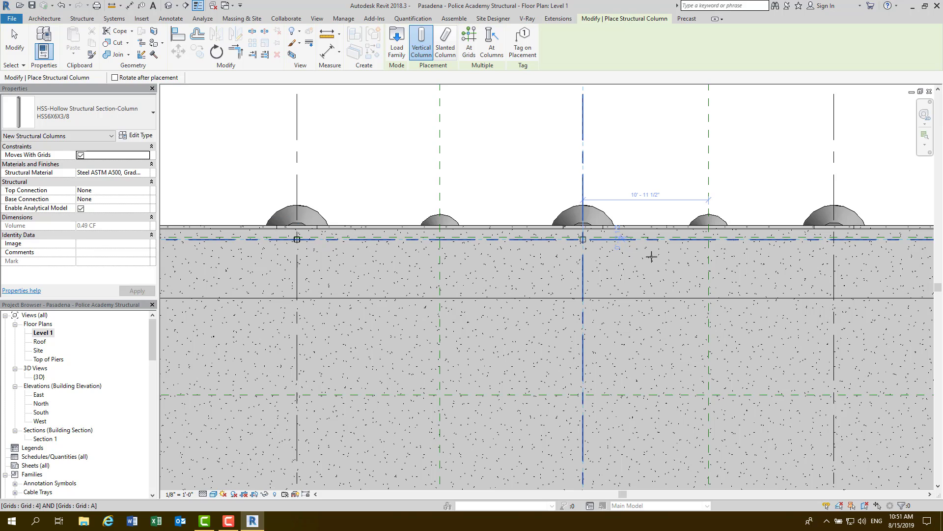
{"action": "left_click", "coordinate": [834, 239]}
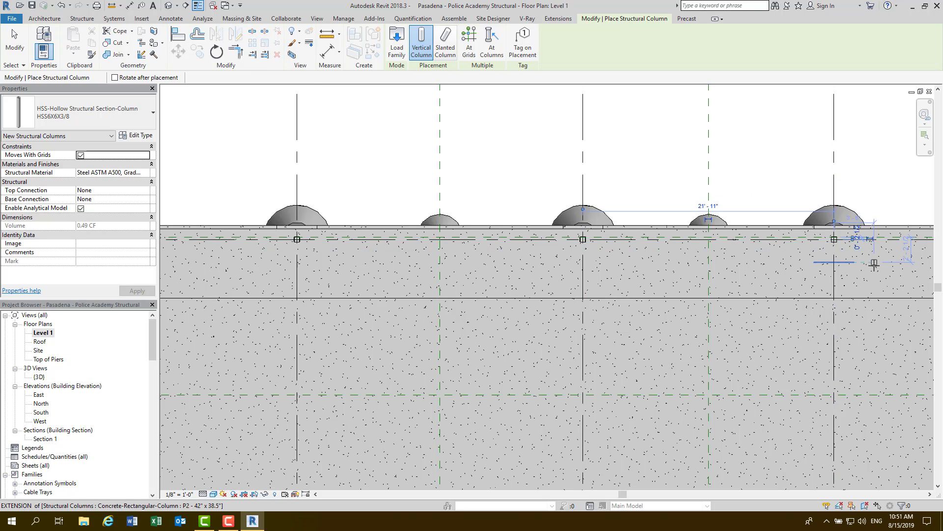
Place HSS6X6X1/2 structural columns at the next two grid intersections along grid A beyond grid 5
{"action": "middle_click_drag", "start_coordinate": [874, 264], "coordinate": [235, 261]}
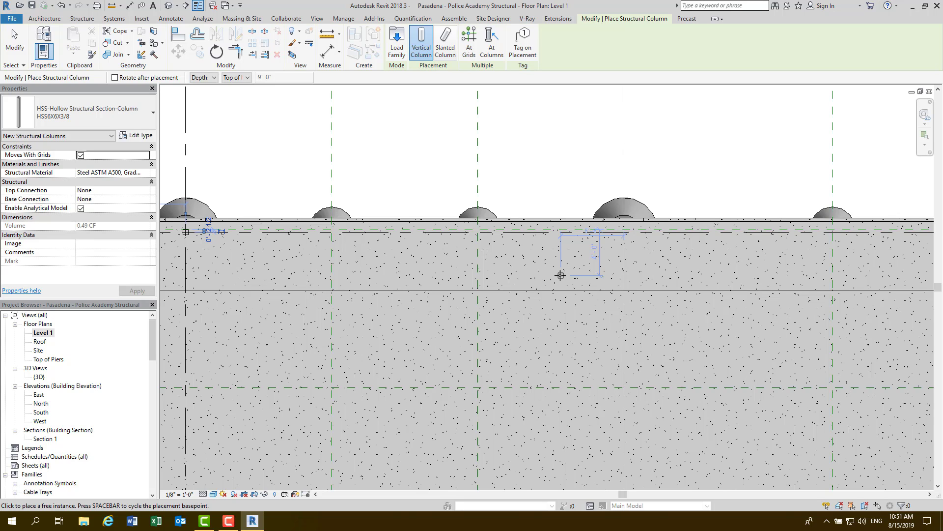
{"action": "left_click", "coordinate": [82, 116]}
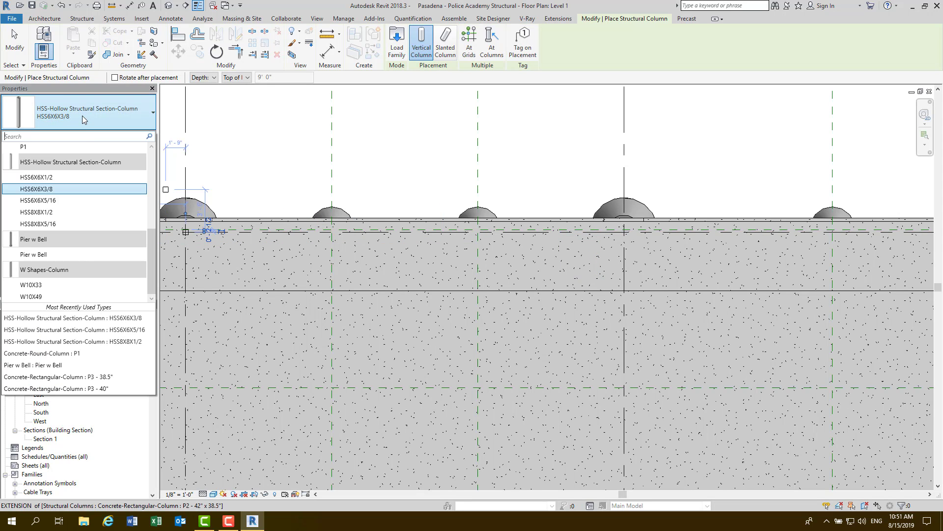
{"action": "left_click", "coordinate": [73, 177]}
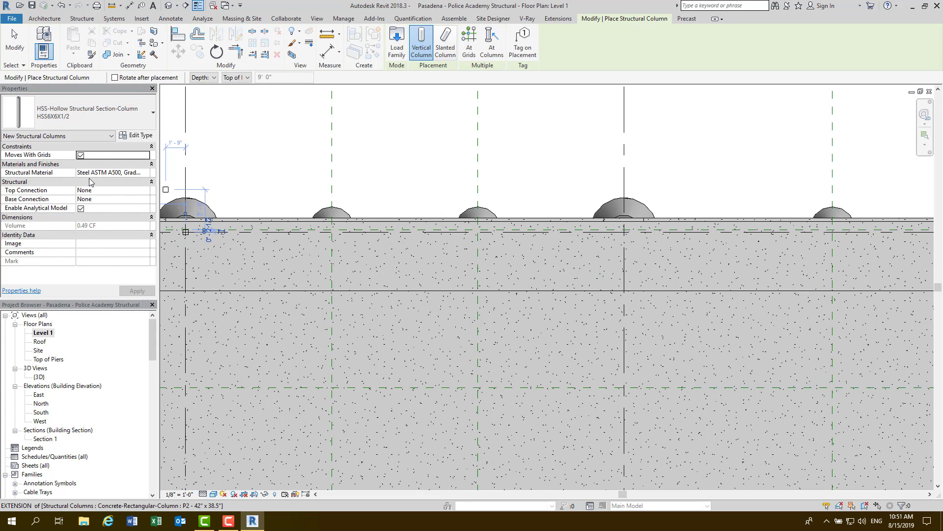
{"action": "left_click", "coordinate": [624, 232]}
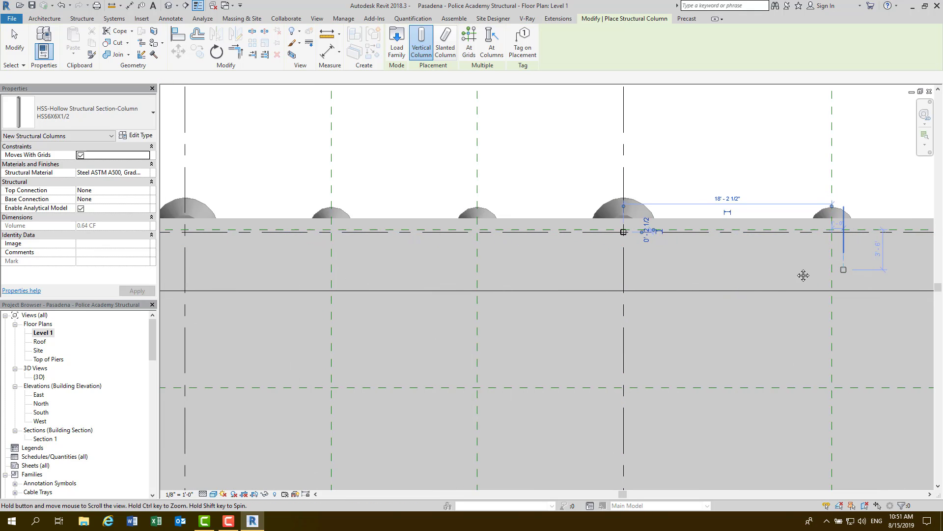
{"action": "mouse_move", "coordinate": [777, 278]}
{"action": "middle_mouse_down"}
{"action": "mouse_move", "coordinate": [459, 285]}
{"action": "mouse_move", "coordinate": [270, 265]}
{"action": "middle_mouse_up"}
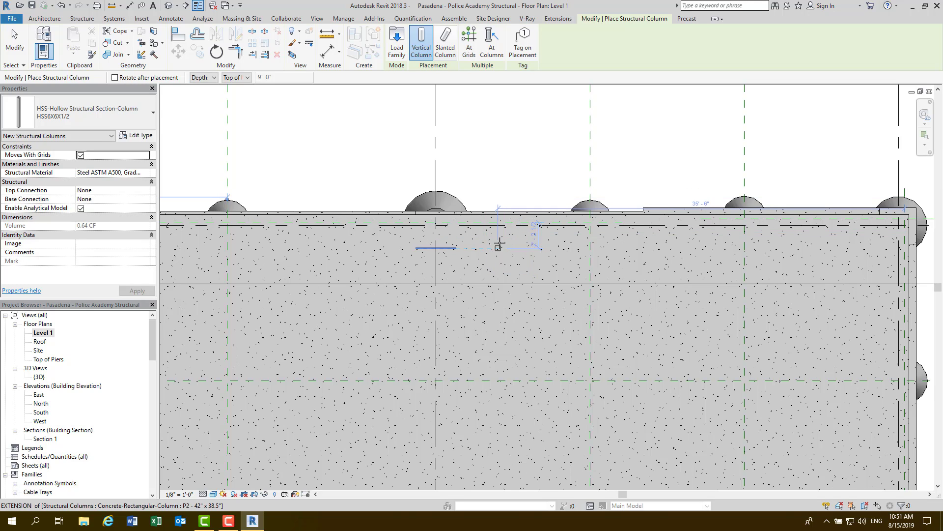
{"action": "left_click", "coordinate": [436, 225]}
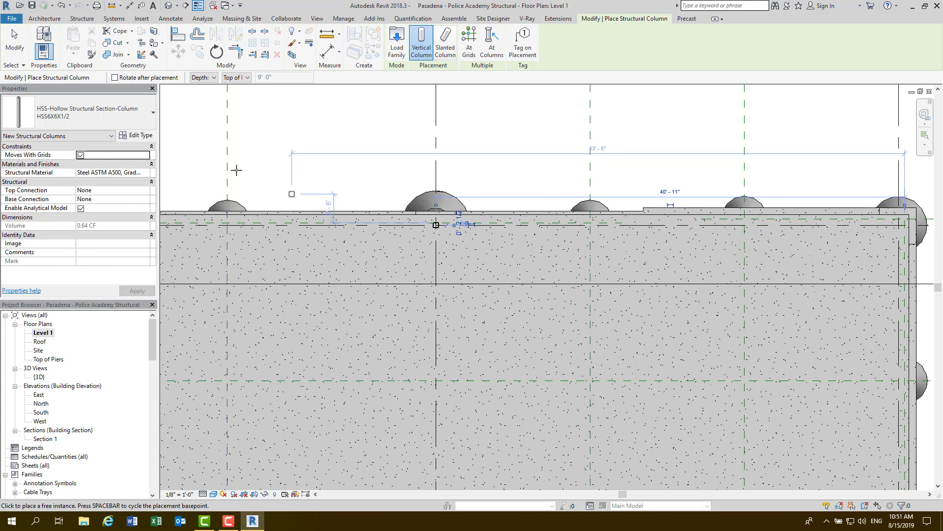
Place HSS6X6X3/8 structural columns along grid 8 at its intersections with grids A, B and C
{"action": "left_click", "coordinate": [104, 124]}
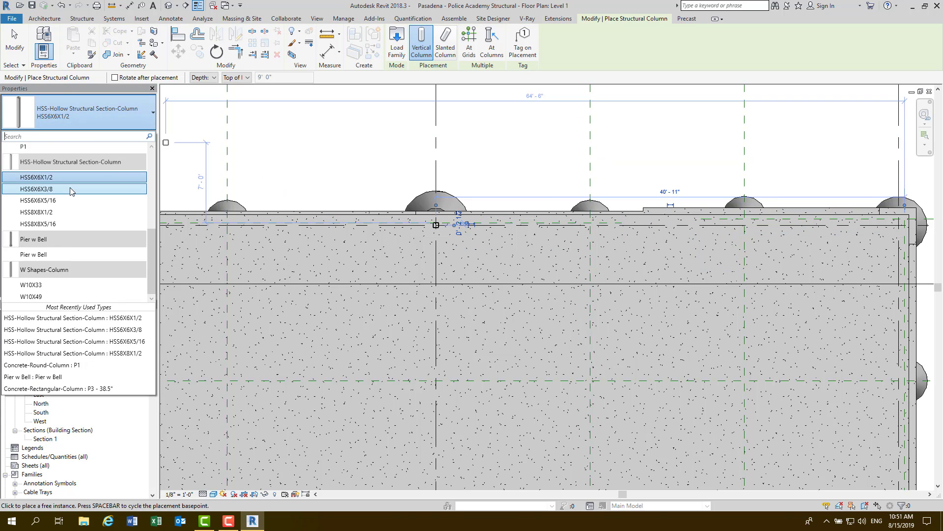
{"action": "left_click", "coordinate": [70, 188]}
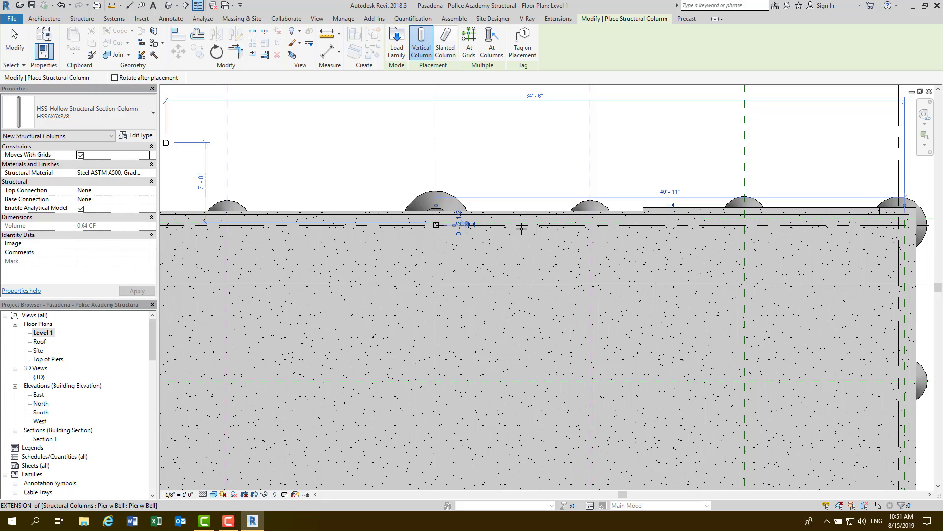
{"action": "left_click", "coordinate": [899, 224]}
{"action": "mouse_move", "coordinate": [865, 355]}
{"action": "middle_mouse_down"}
{"action": "mouse_move", "coordinate": [684, 246]}
{"action": "mouse_move", "coordinate": [642, 135]}
{"action": "middle_mouse_up"}
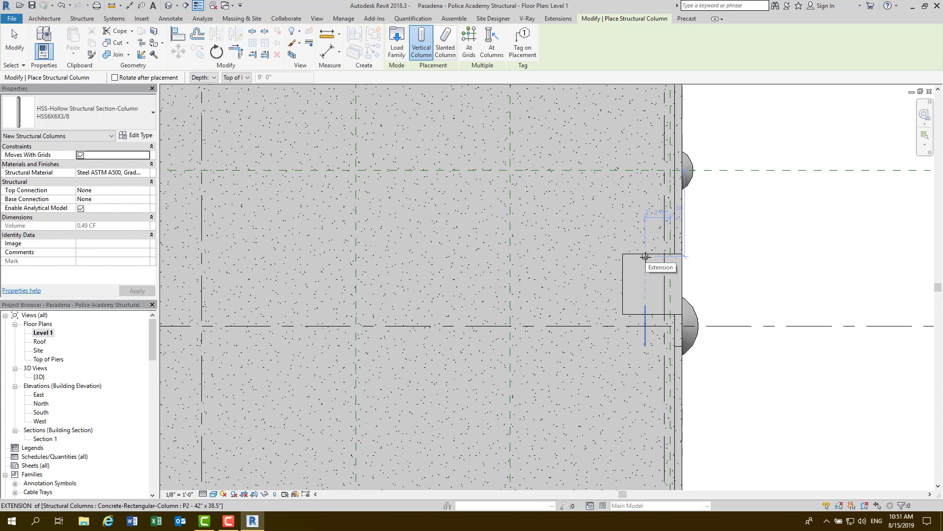
{"action": "left_click", "coordinate": [665, 326]}
{"action": "middle_click_drag", "start_coordinate": [622, 411], "coordinate": [659, 244]}
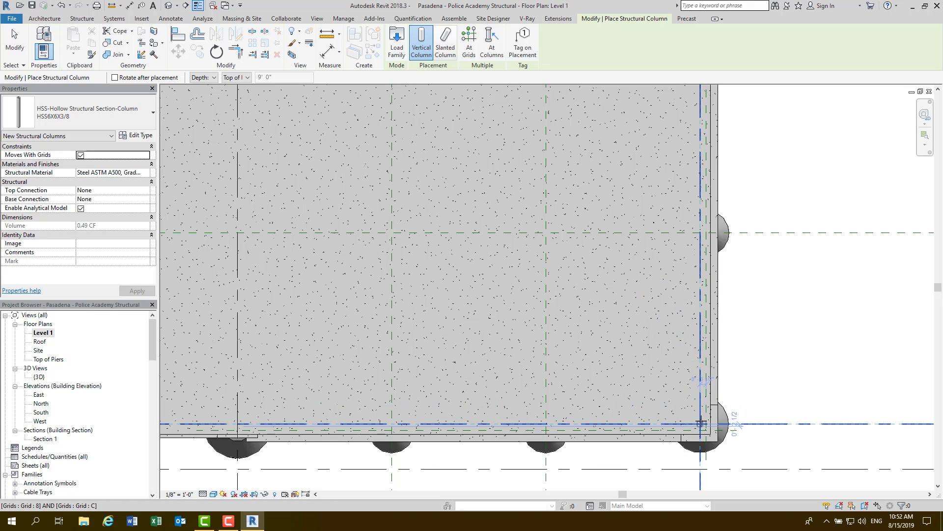
Place an HSS6X6X3/8 column at grids C and 7, and an HSS6X6X1/2 column at grids C and 6
{"action": "middle_click_drag", "start_coordinate": [497, 385], "coordinate": [776, 313]}
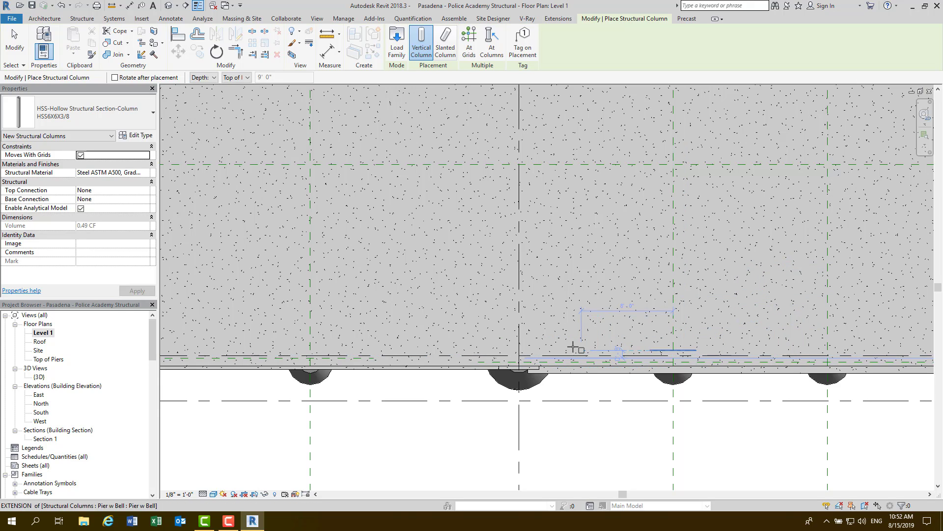
{"action": "scroll", "coordinate": [660, 318], "scroll_direction": "down", "scroll_amount": 2}
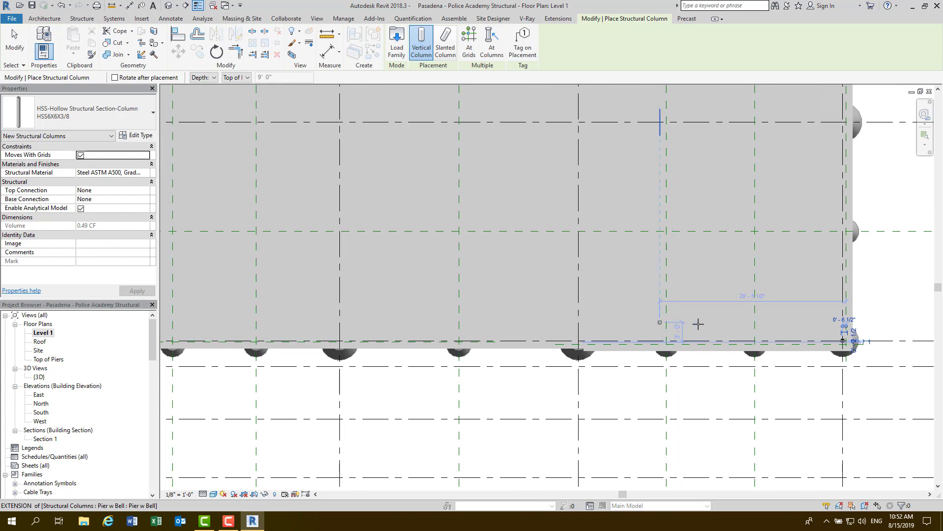
{"action": "left_click", "coordinate": [579, 340]}
{"action": "middle_click_drag", "start_coordinate": [399, 333], "coordinate": [564, 332]}
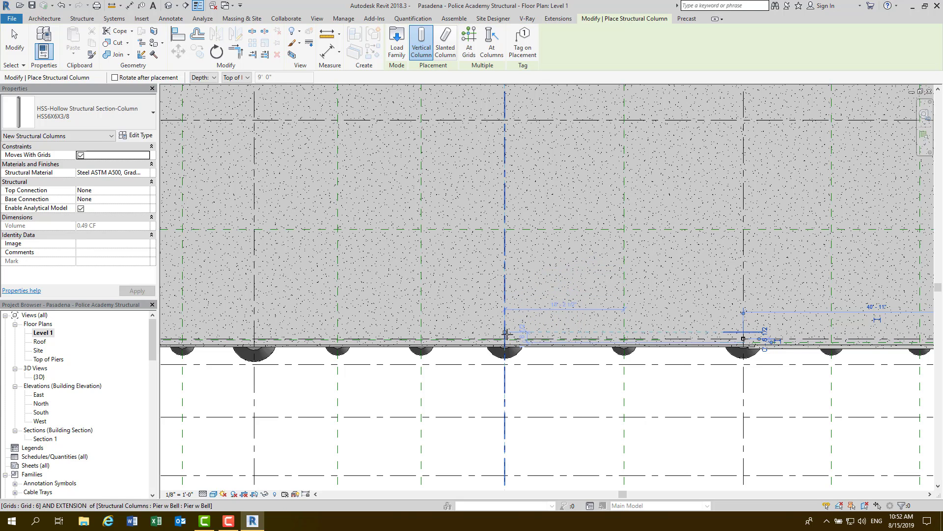
{"action": "left_click", "coordinate": [79, 114]}
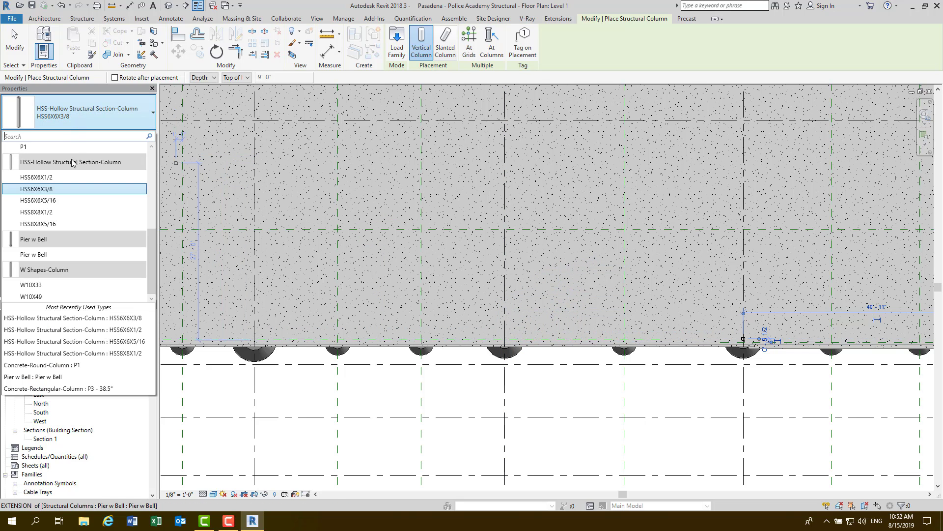
{"action": "left_click", "coordinate": [70, 173]}
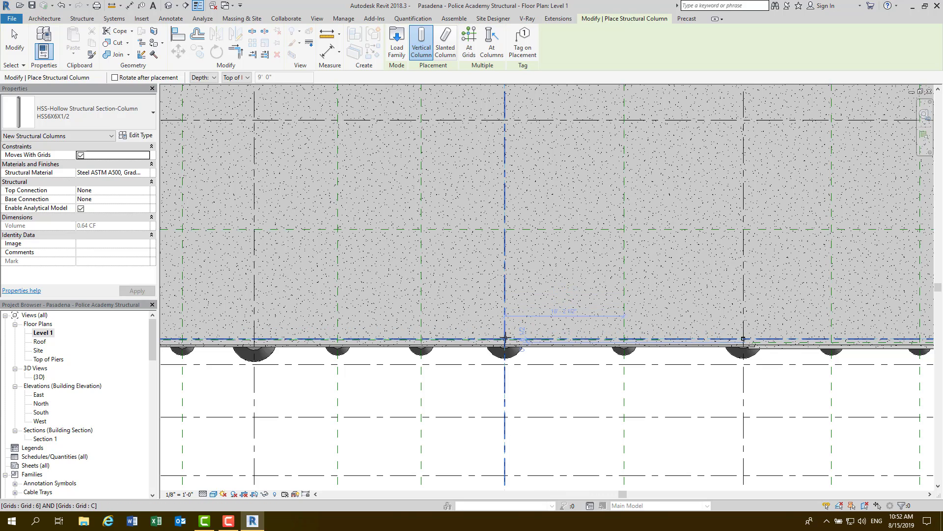
Place an HSS8X8X1/2 column at grids C and 5, and an HSS8X8X5/16 column at grids C and 4
{"action": "middle_click_drag", "start_coordinate": [412, 317], "coordinate": [611, 306]}
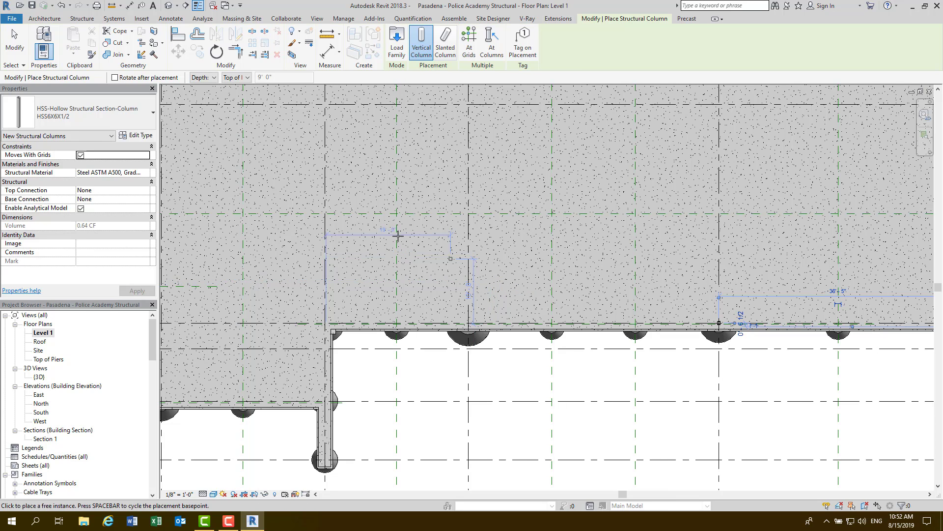
{"action": "left_click", "coordinate": [76, 109]}
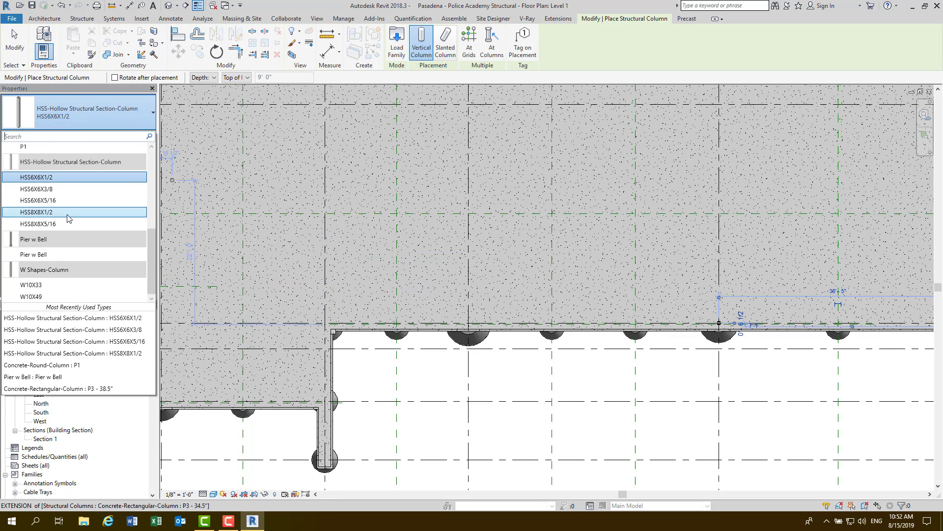
{"action": "left_click", "coordinate": [39, 212]}
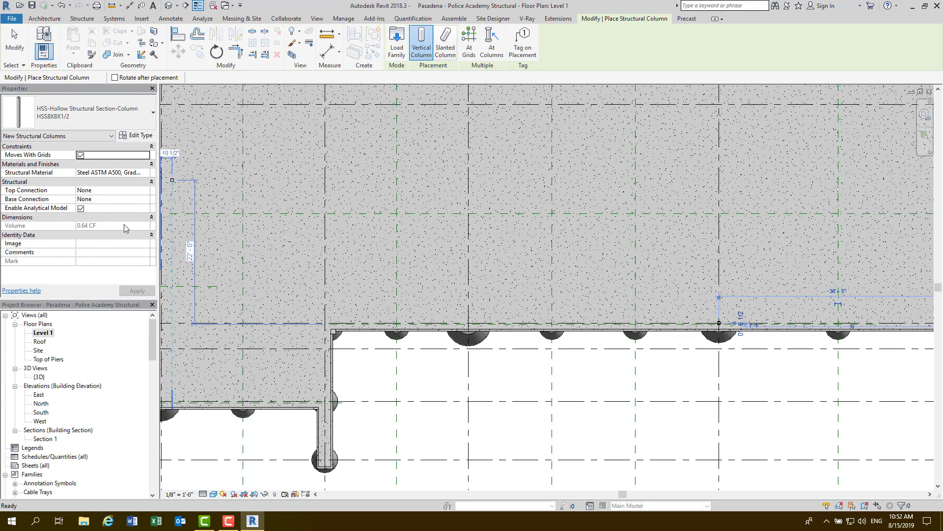
{"action": "left_click", "coordinate": [469, 320]}
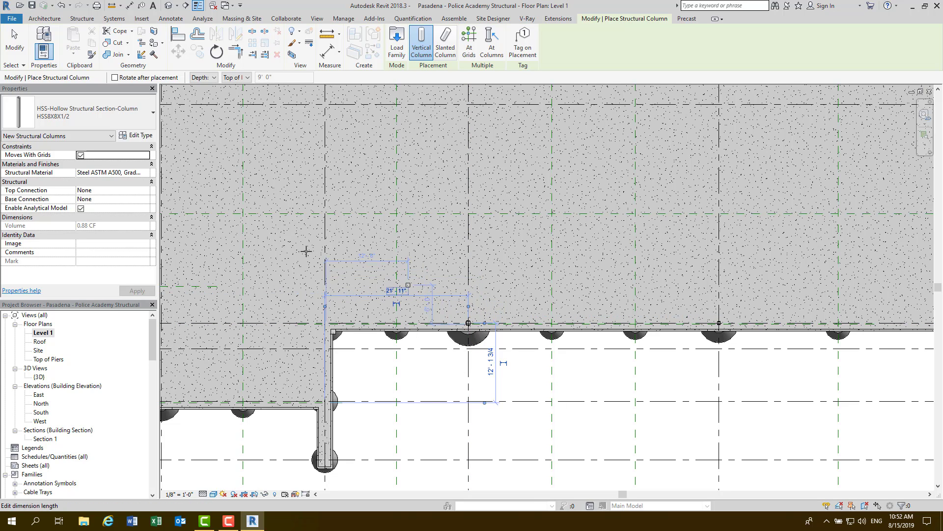
{"action": "left_click", "coordinate": [100, 116]}
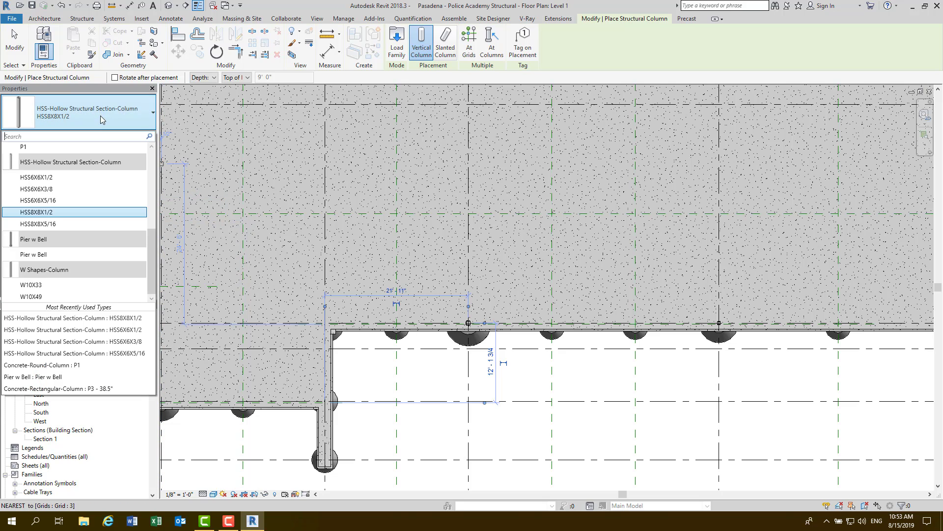
{"action": "left_click", "coordinate": [74, 223]}
{"action": "left_click", "coordinate": [319, 322]}
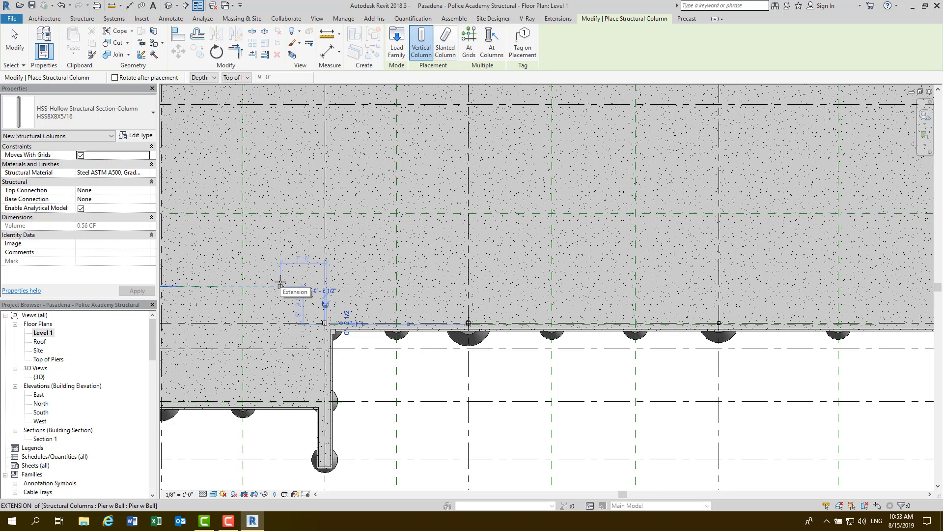
Place an HSS6X6X3/8 structural column at the intersection of grids E and 4
{"action": "left_click", "coordinate": [58, 113]}
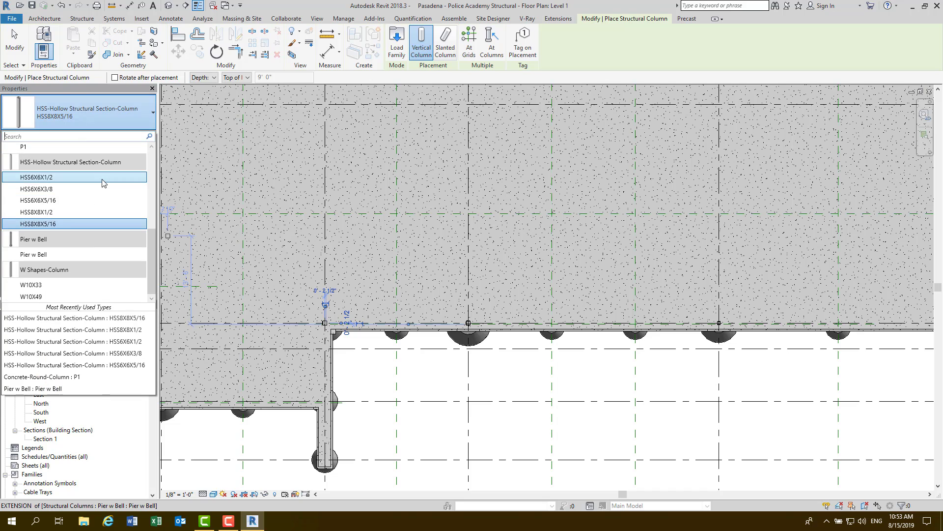
{"action": "left_click", "coordinate": [73, 189]}
{"action": "left_click", "coordinate": [325, 401]}
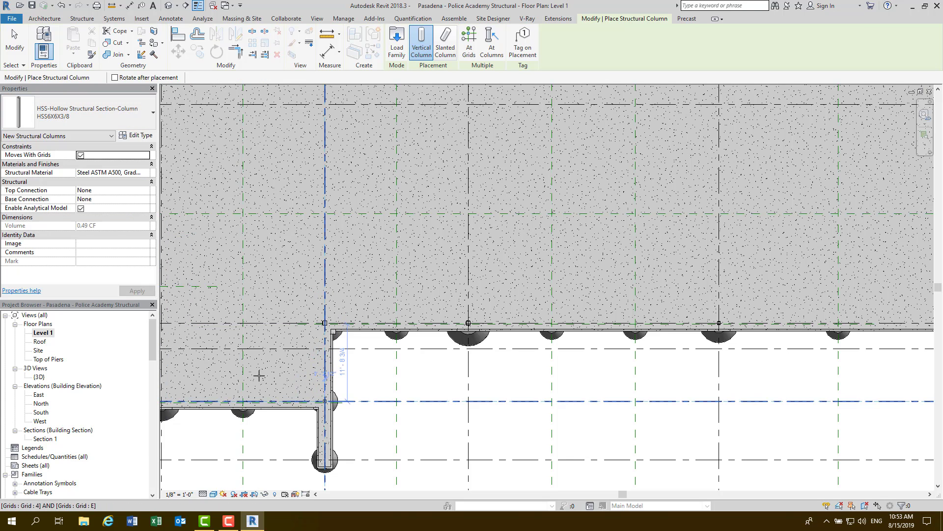
Place an HSS6X6X1/2 column at grids E and 3, and an HSS6X6X5/16 column at grids E and 2
{"action": "middle_click_drag", "start_coordinate": [258, 376], "coordinate": [508, 340]}
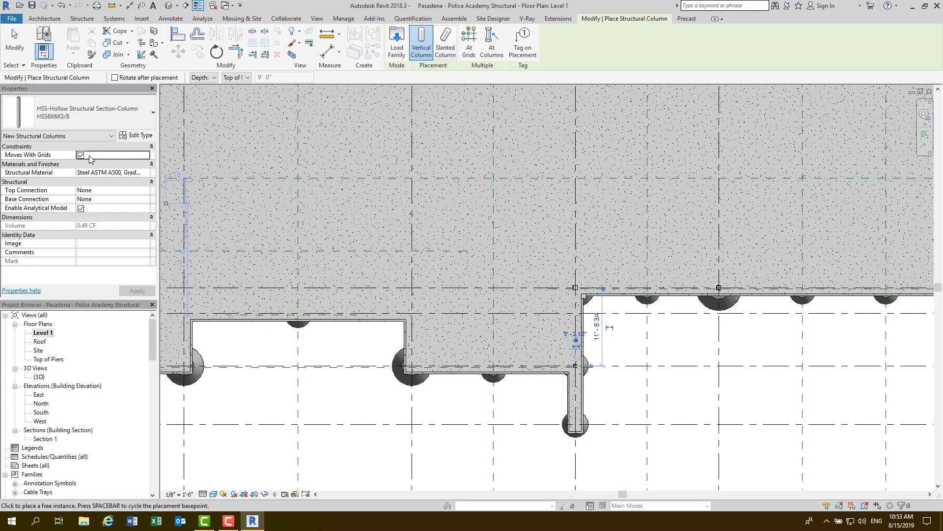
{"action": "left_click", "coordinate": [81, 119]}
{"action": "left_click", "coordinate": [77, 175]}
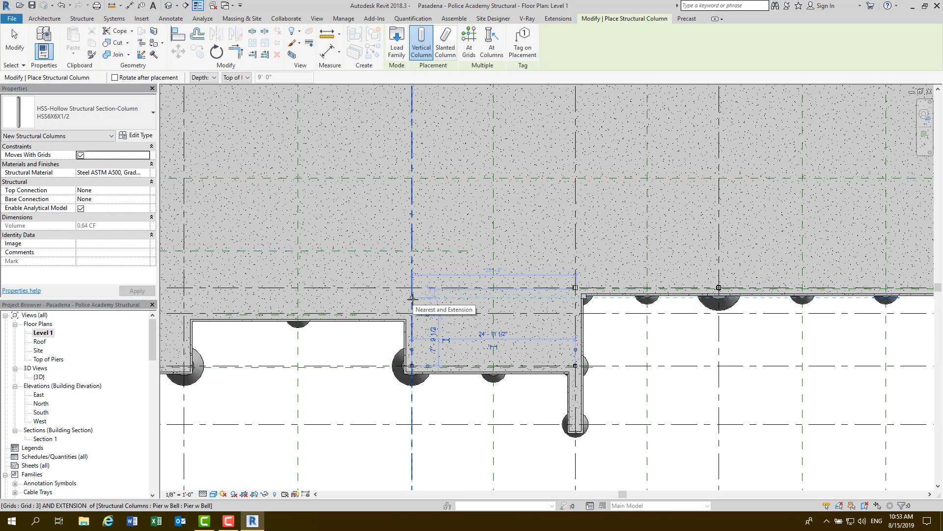
{"action": "middle_click_drag", "start_coordinate": [291, 287], "coordinate": [554, 294]}
{"action": "left_click", "coordinate": [83, 113]}
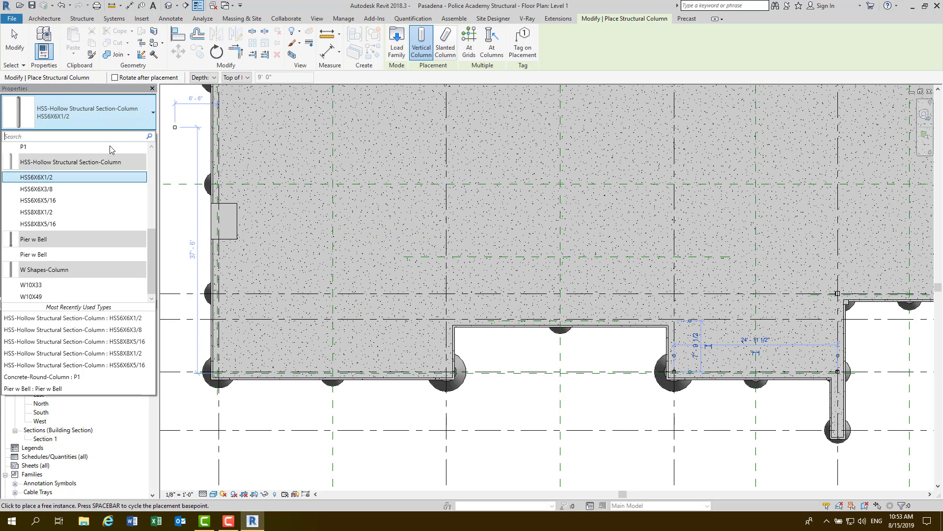
{"action": "left_click", "coordinate": [73, 200]}
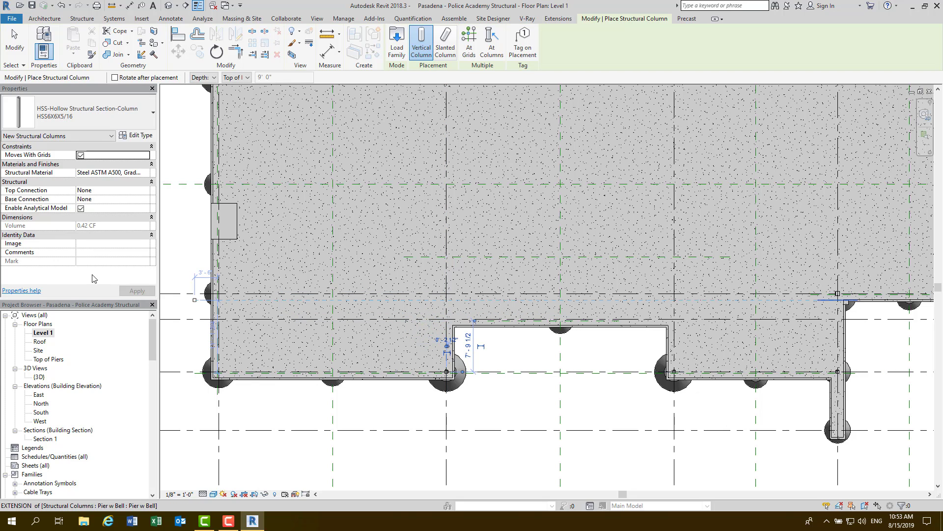
Place HSS6X6X3/8 structural columns on grid 1 at its intersections with grids E and B
{"action": "left_click", "coordinate": [82, 113]}
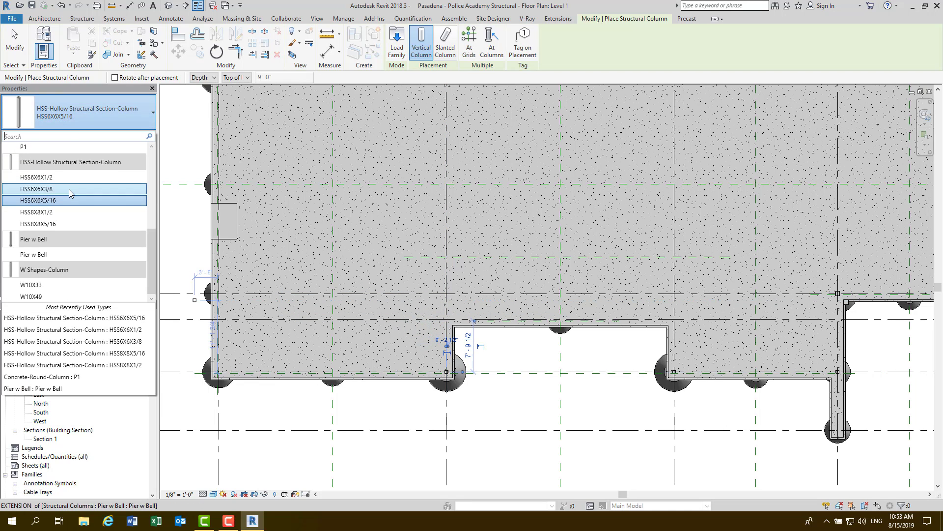
{"action": "left_click", "coordinate": [69, 190]}
{"action": "left_click", "coordinate": [219, 372]}
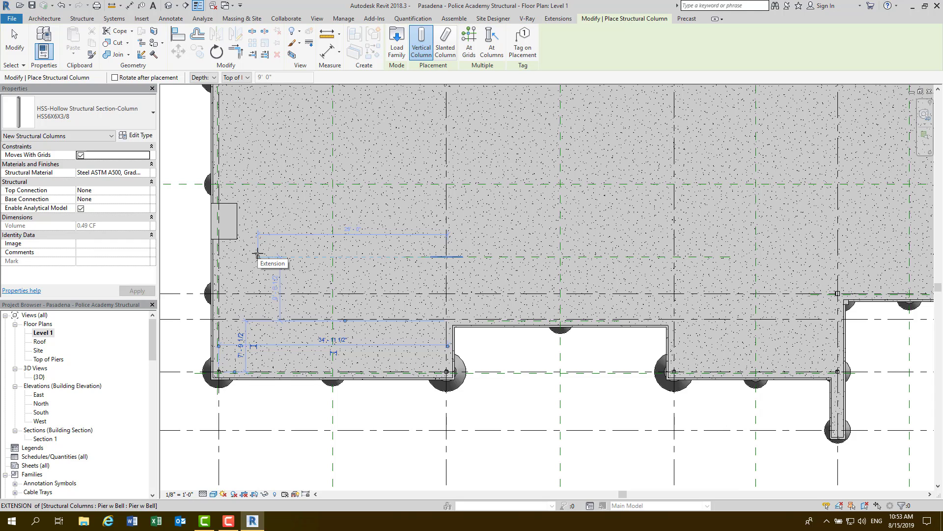
{"action": "middle_click_drag", "start_coordinate": [245, 191], "coordinate": [361, 334]}
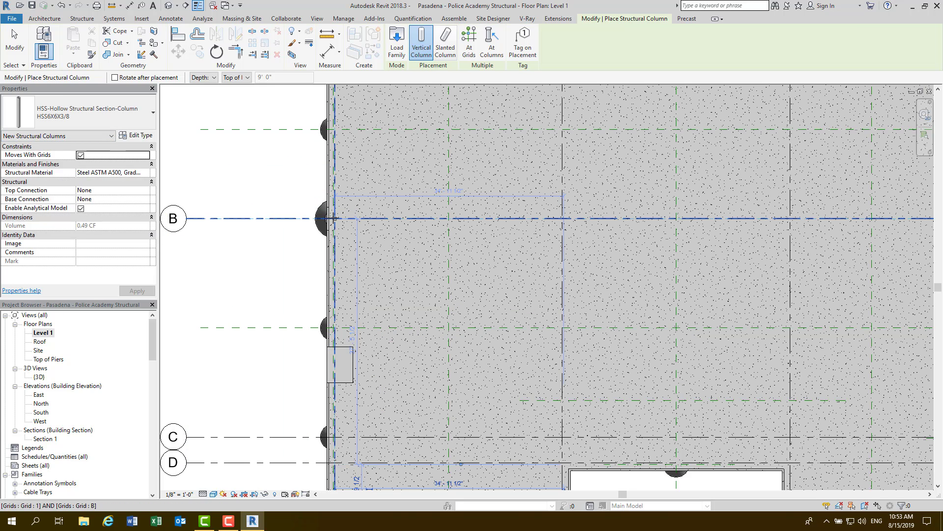
{"action": "left_click", "coordinate": [371, 230]}
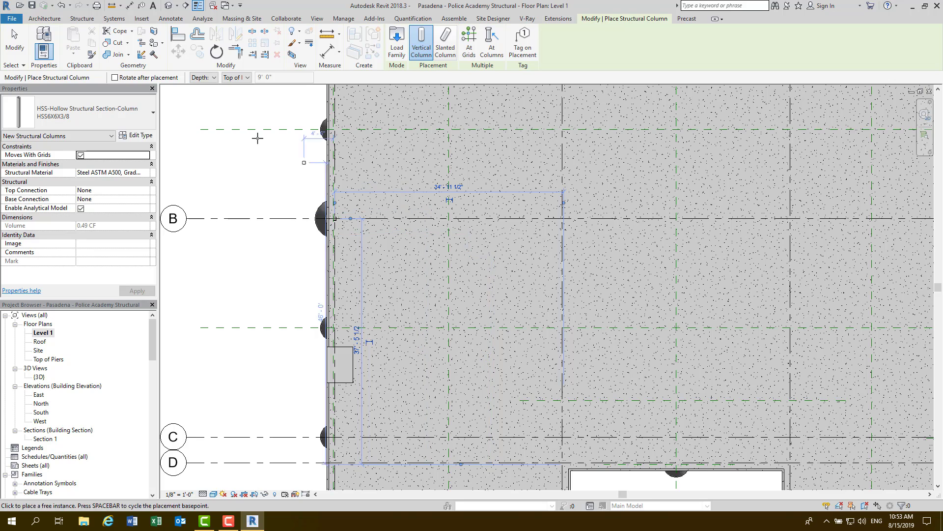
Place an HSS6X6X5/16 column at grids B and 2, and an HSS6X6X3/8 column at grids B and 3
{"action": "left_click", "coordinate": [117, 121]}
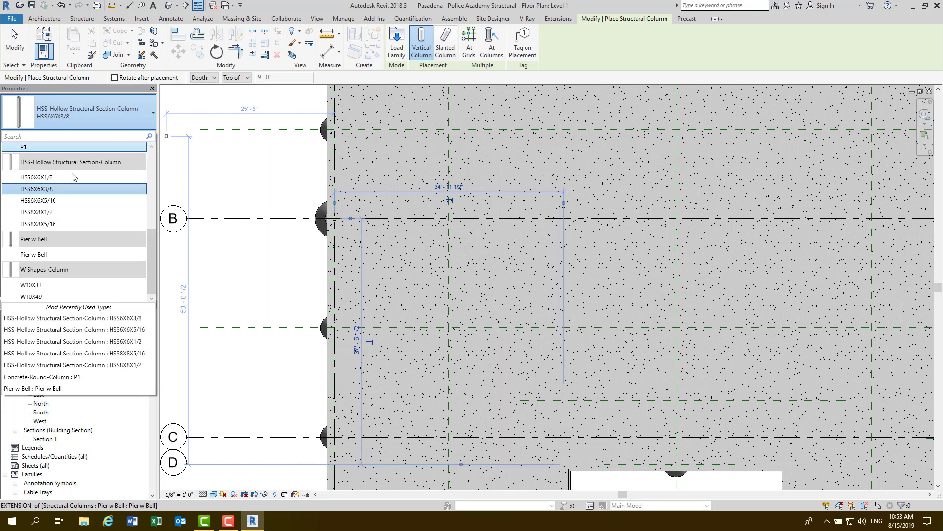
{"action": "left_click", "coordinate": [63, 200]}
{"action": "middle_click_drag", "start_coordinate": [551, 261], "coordinate": [507, 268]}
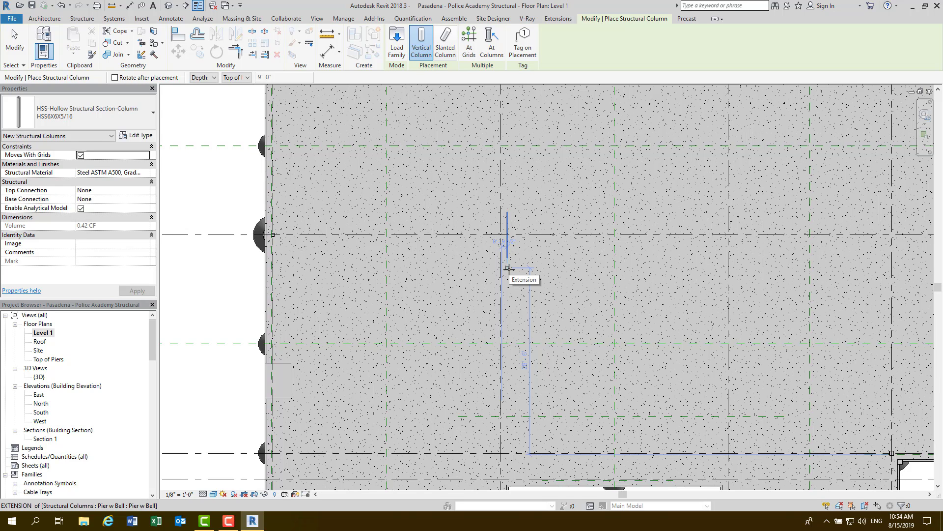
{"action": "left_click", "coordinate": [501, 234]}
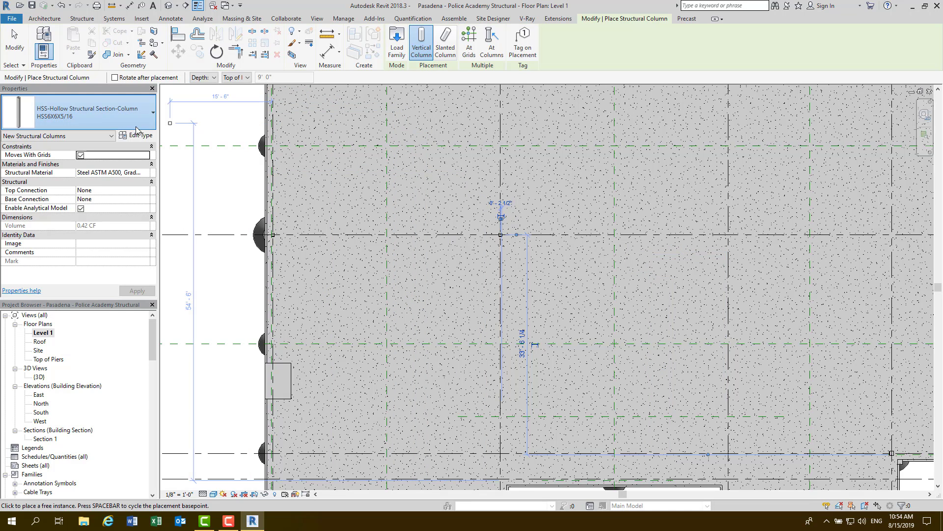
{"action": "left_click", "coordinate": [118, 117]}
{"action": "left_click", "coordinate": [75, 189]}
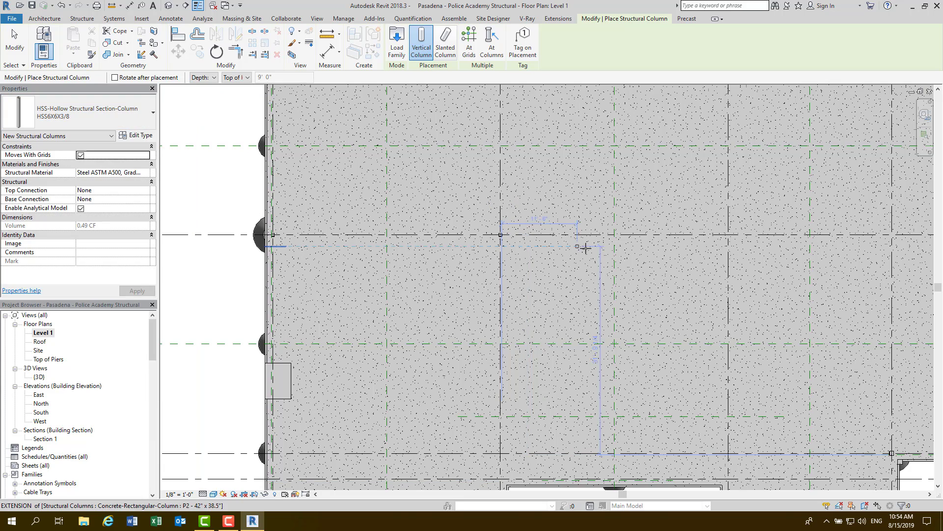
Place HSS8X8X5/16 structural columns on grid B at its intersections with grids 4 and 5
{"action": "middle_click_drag", "start_coordinate": [732, 231], "coordinate": [213, 223]}
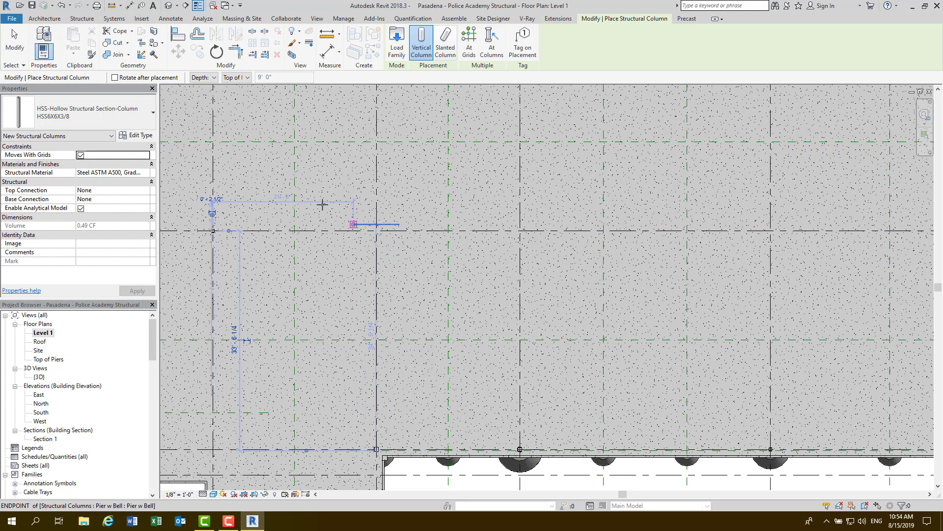
{"action": "left_click", "coordinate": [114, 123]}
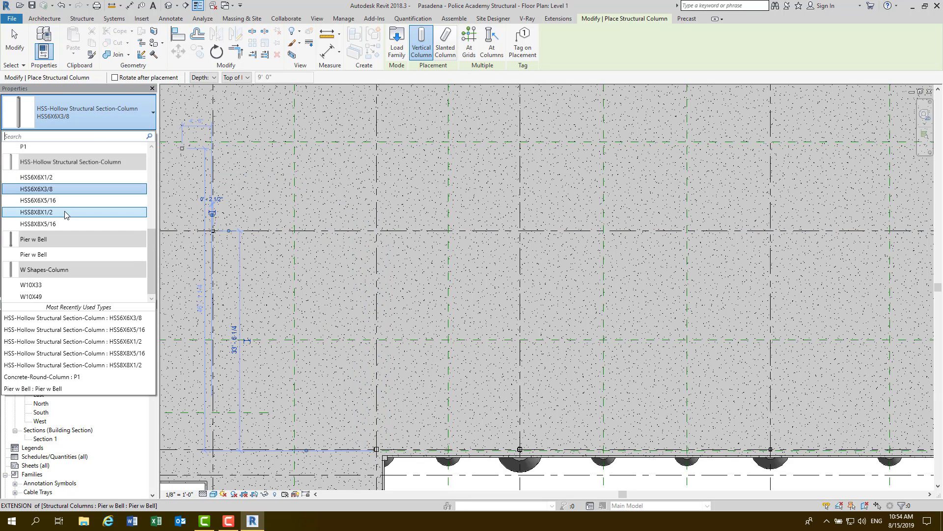
{"action": "left_click", "coordinate": [65, 225]}
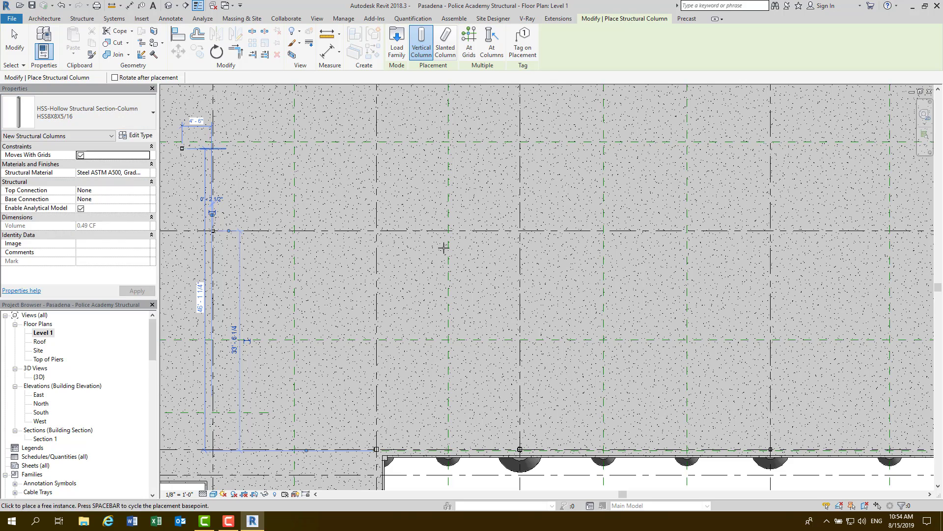
{"action": "left_click", "coordinate": [377, 231]}
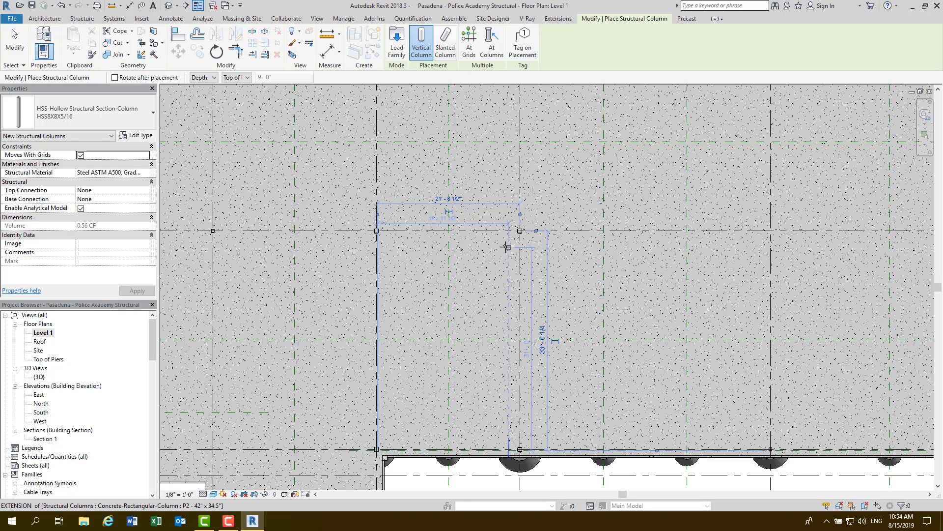
Place HSS6X6X3/8 structural columns on grid B at its intersection with grid 6 and at the slab's far edge beyond grid 7
{"action": "left_click", "coordinate": [85, 120]}
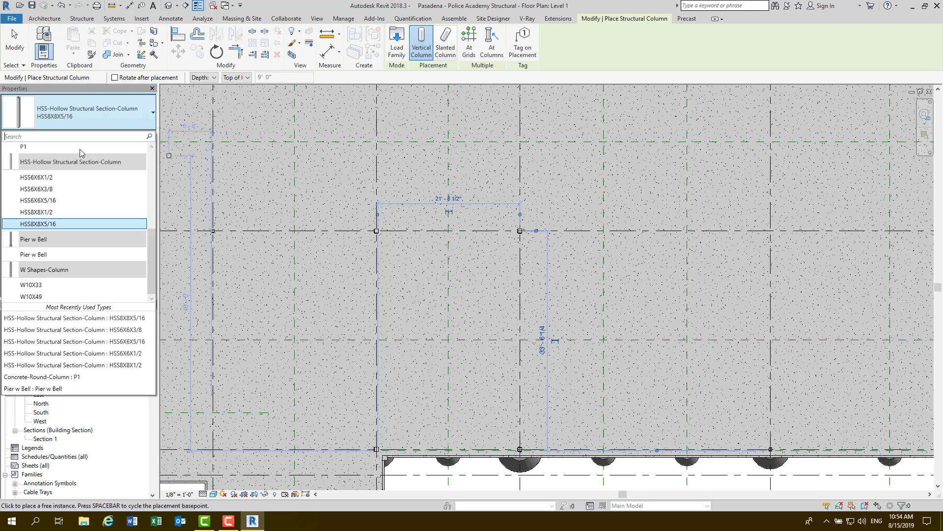
{"action": "left_click", "coordinate": [67, 193]}
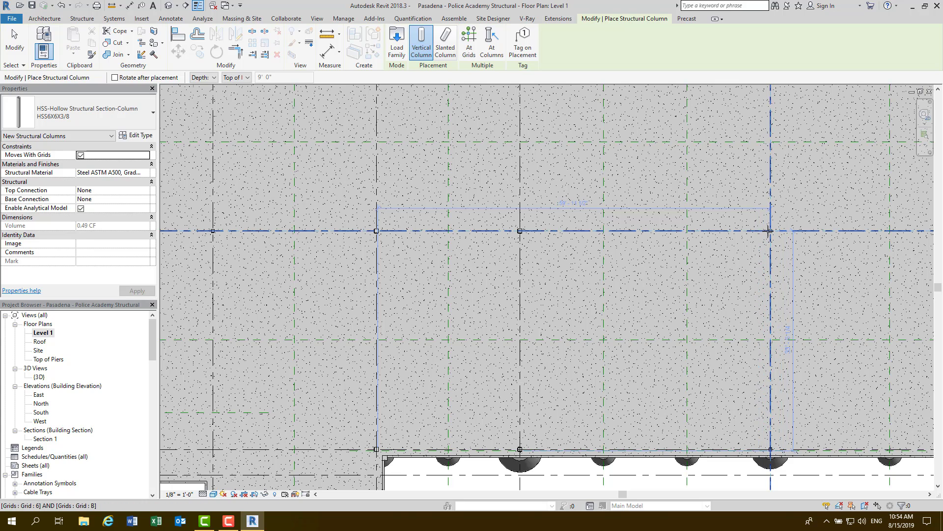
{"action": "middle_click_drag", "start_coordinate": [775, 224], "coordinate": [353, 245]}
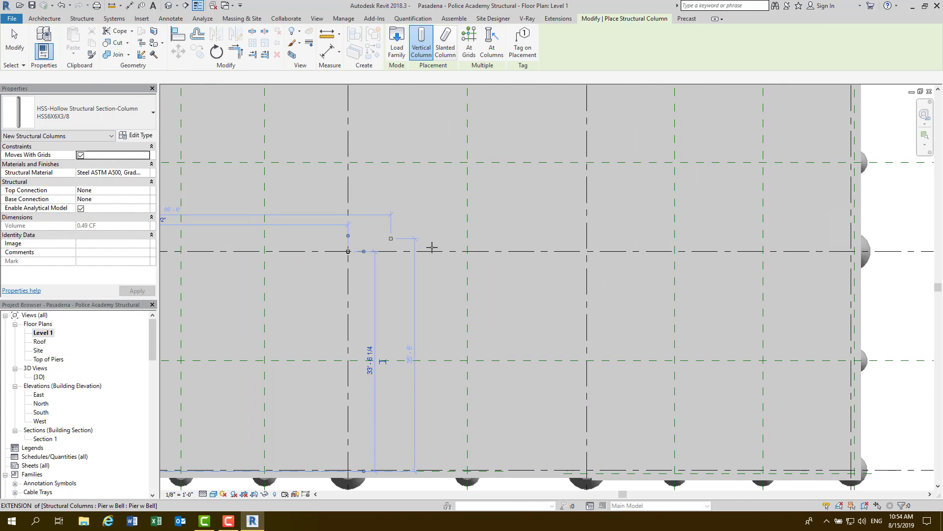
Place an HSS6X6X5/16 structural column at grids B and 7, and end column placement
{"action": "left_click", "coordinate": [89, 122]}
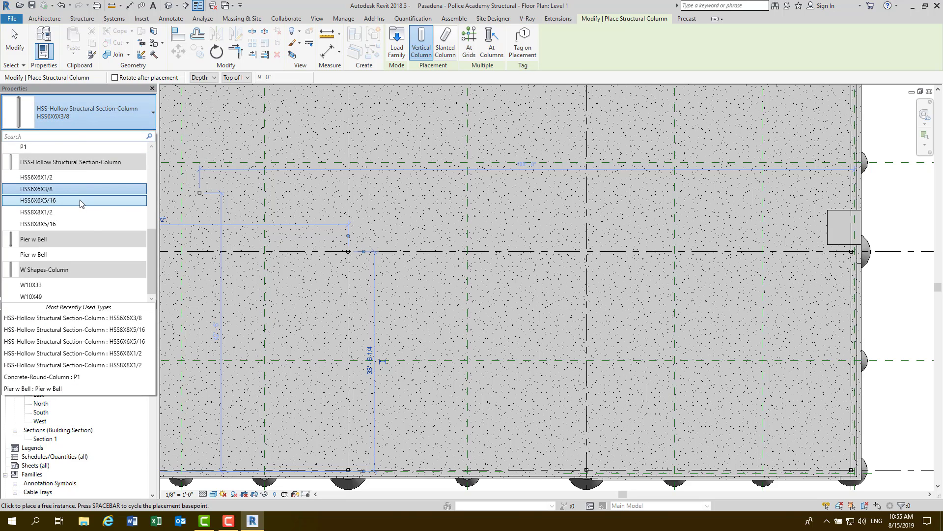
{"action": "left_click", "coordinate": [78, 202]}
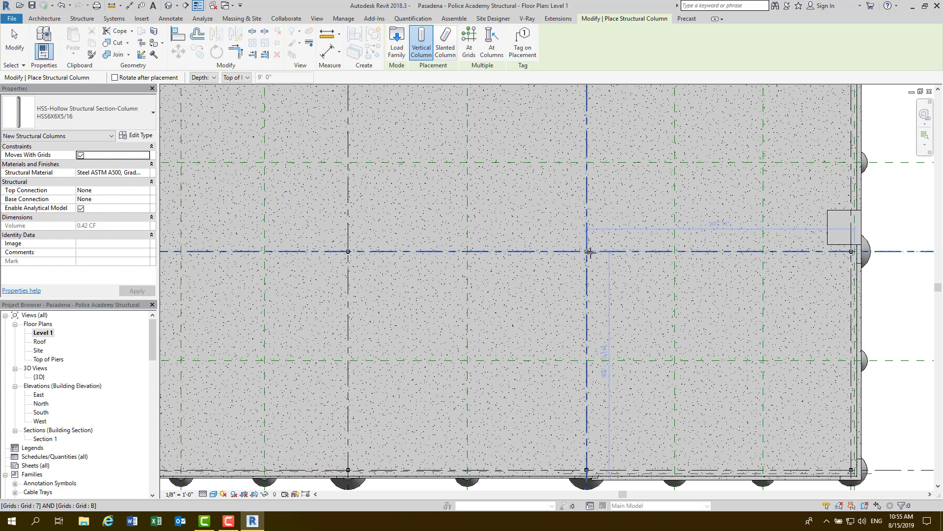
{"action": "key", "text": "Escape"}
{"action": "key", "text": "Escape"}
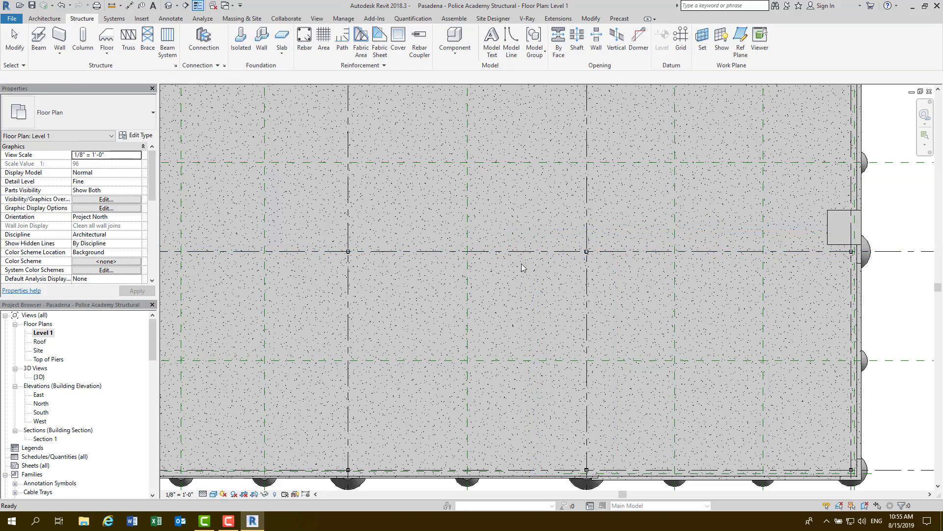
Examine the columns, piers and slab edges around the building's corner in the 3D view
{"action": "scroll", "coordinate": [520, 266], "scroll_direction": "down", "scroll_amount": 4}
{"action": "middle_click_drag", "start_coordinate": [557, 273], "coordinate": [685, 303]}
{"action": "left_click", "coordinate": [166, 6]}
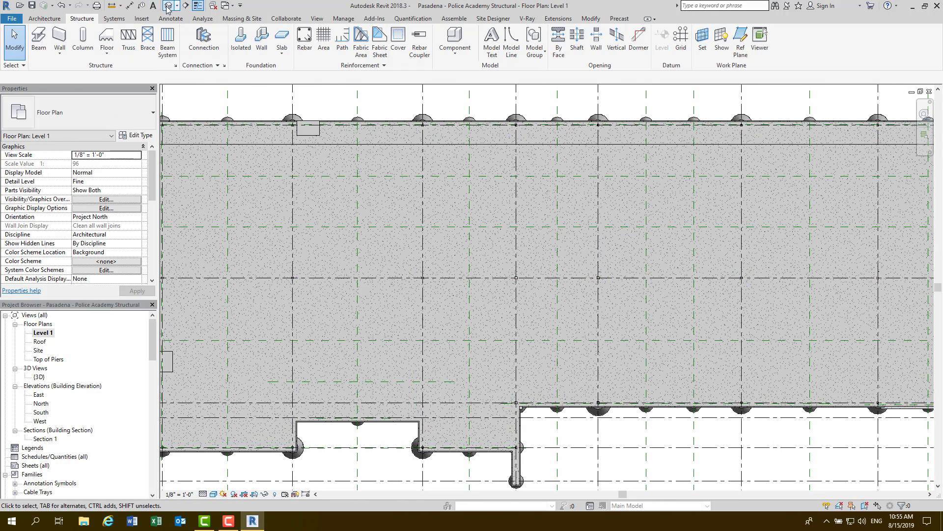
{"action": "scroll", "coordinate": [394, 291], "scroll_direction": "up", "scroll_amount": 6}
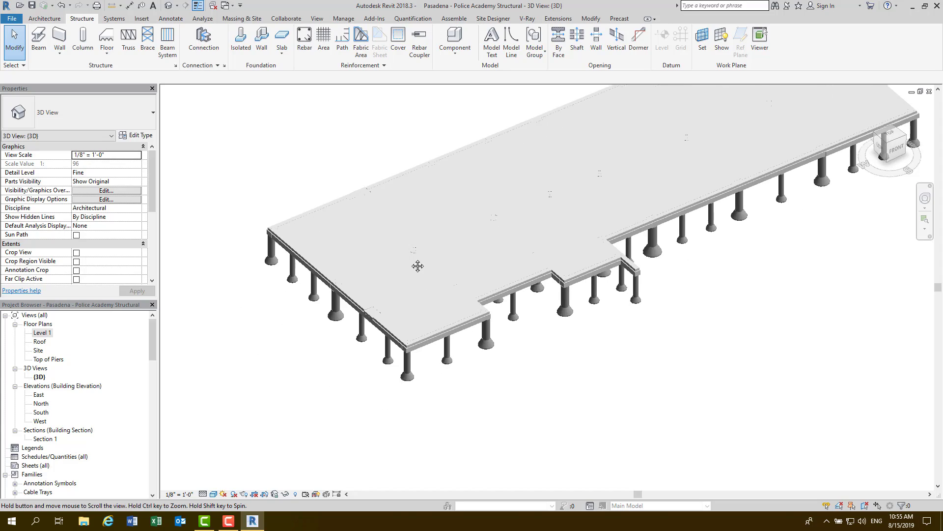
{"action": "middle_click_drag", "start_coordinate": [410, 347], "coordinate": [423, 281], "text": "shift"}
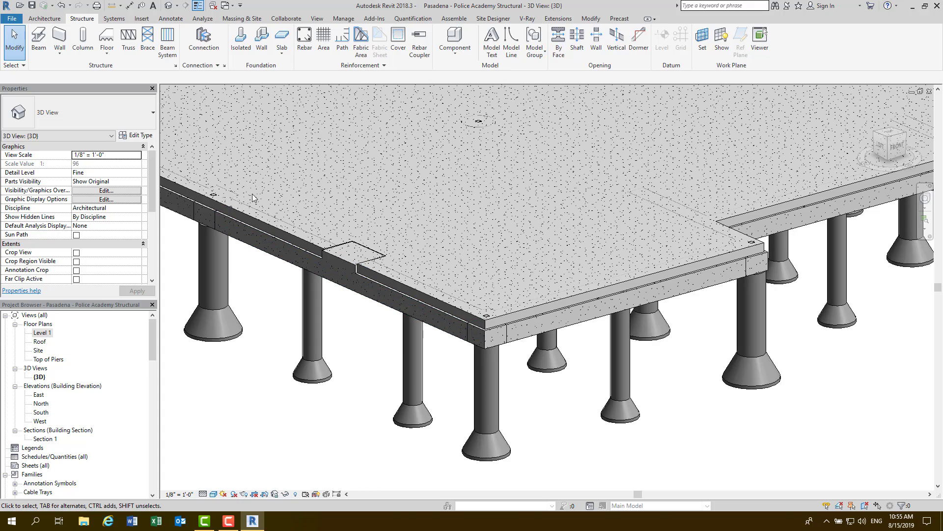
{"action": "middle_click_drag", "start_coordinate": [385, 226], "coordinate": [560, 320]}
{"action": "scroll", "coordinate": [376, 290], "scroll_direction": "up", "scroll_amount": 3}
{"action": "middle_click_drag", "start_coordinate": [388, 319], "coordinate": [357, 336], "text": "shift"}
{"action": "scroll", "coordinate": [356, 331], "scroll_direction": "down", "scroll_amount": 2}
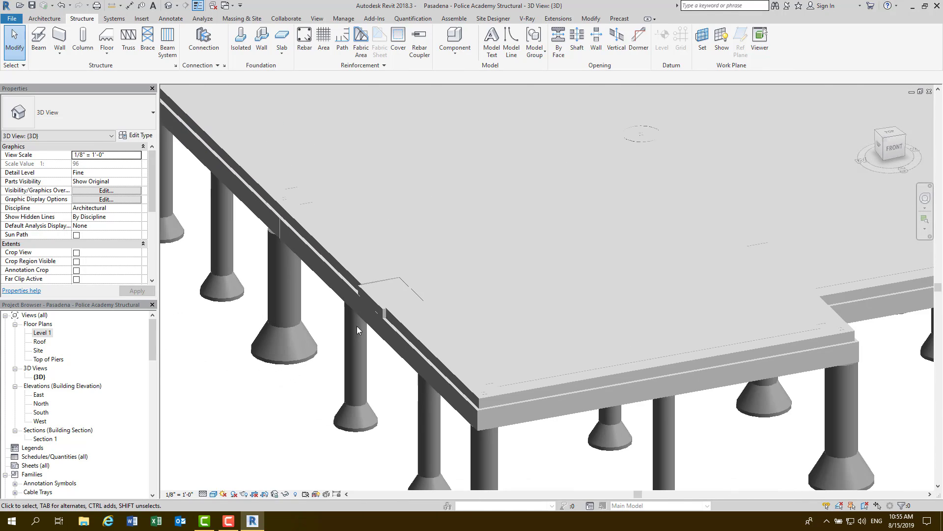
{"action": "middle_click_drag", "start_coordinate": [382, 296], "coordinate": [471, 399]}
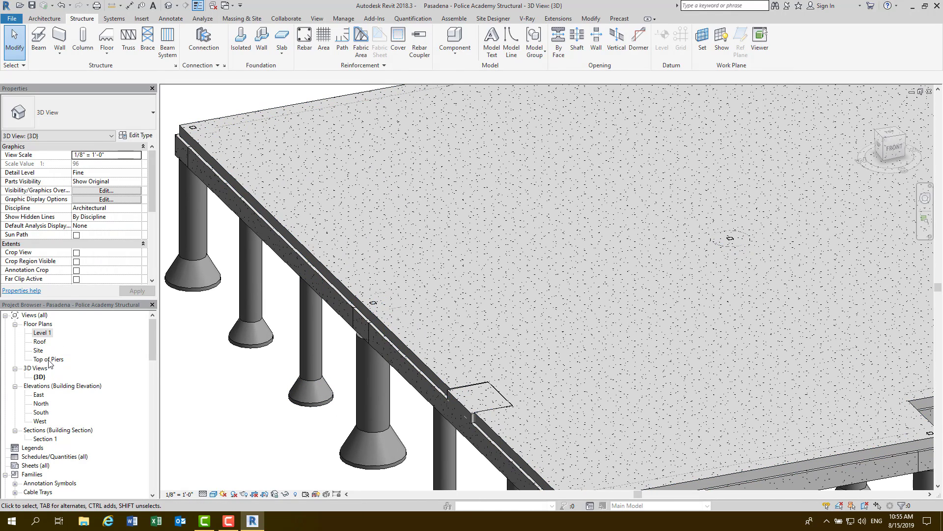
In the Level 1 plan, select all instances of the HSS6X6X3/8 column at grids A and 1 in the entire project
{"action": "double_click", "coordinate": [44, 333]}
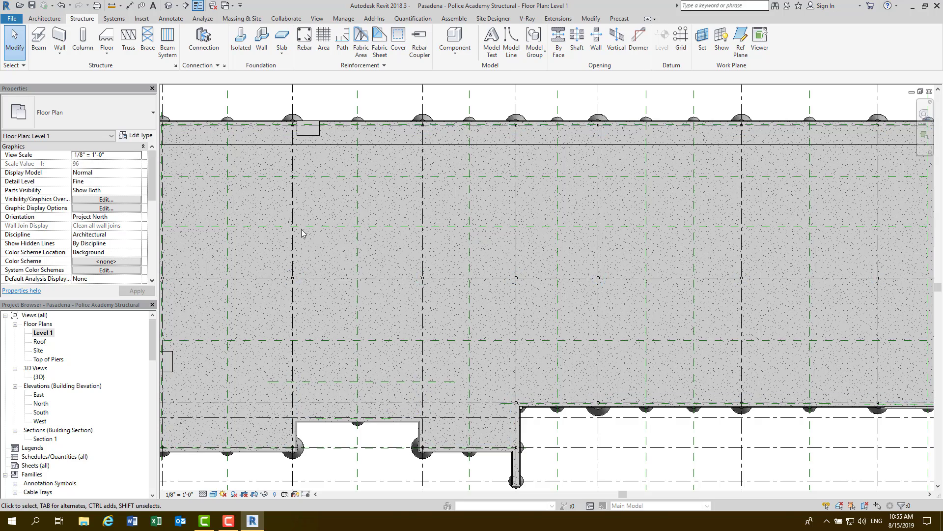
{"action": "middle_click_drag", "start_coordinate": [539, 257], "coordinate": [633, 267]}
{"action": "scroll", "coordinate": [395, 157], "scroll_direction": "up", "scroll_amount": 8}
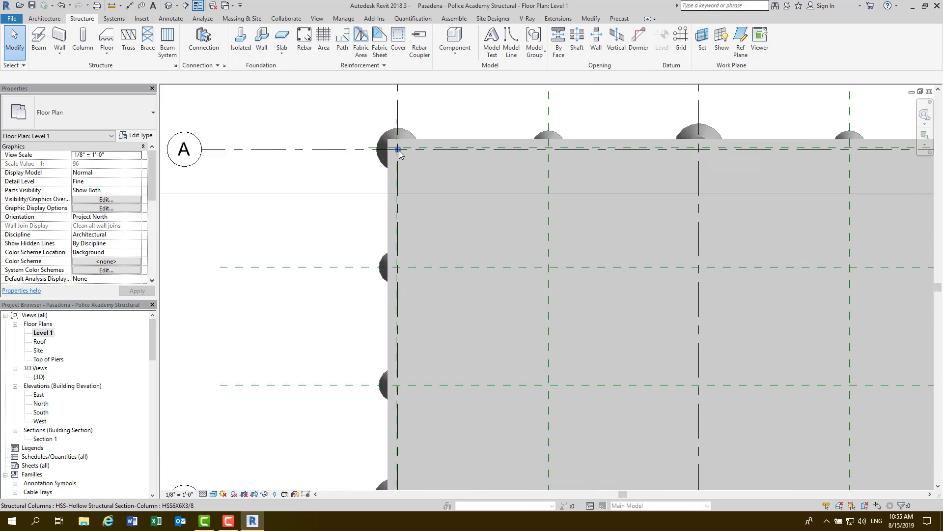
{"action": "left_click", "coordinate": [395, 157]}
{"action": "scroll", "coordinate": [396, 157], "scroll_direction": "down", "scroll_amount": 2}
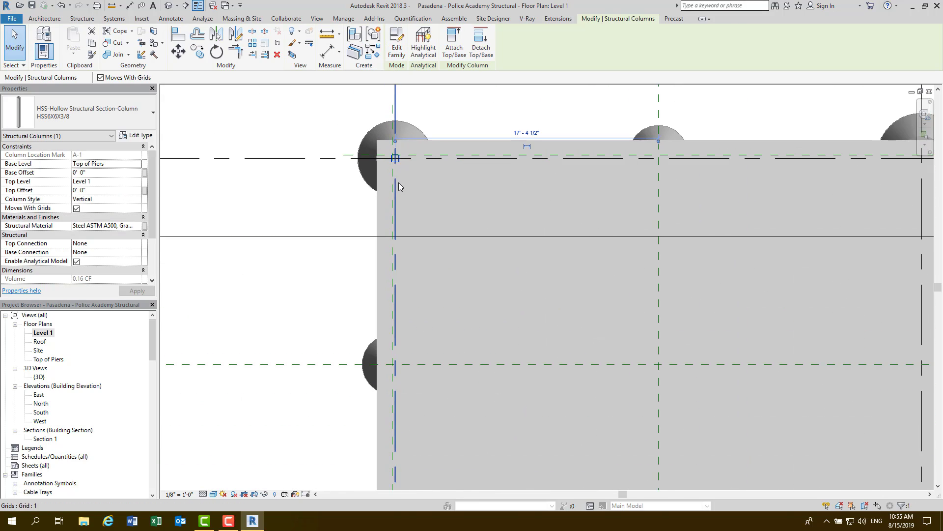
{"action": "right_click", "coordinate": [395, 158]}
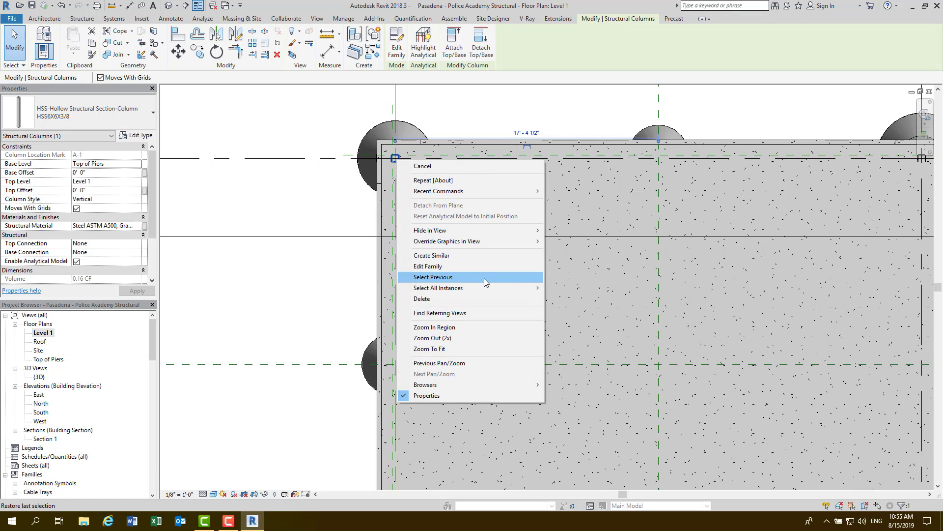
{"action": "mouse_move", "coordinate": [482, 288]}
{"action": "left_click", "coordinate": [578, 299]}
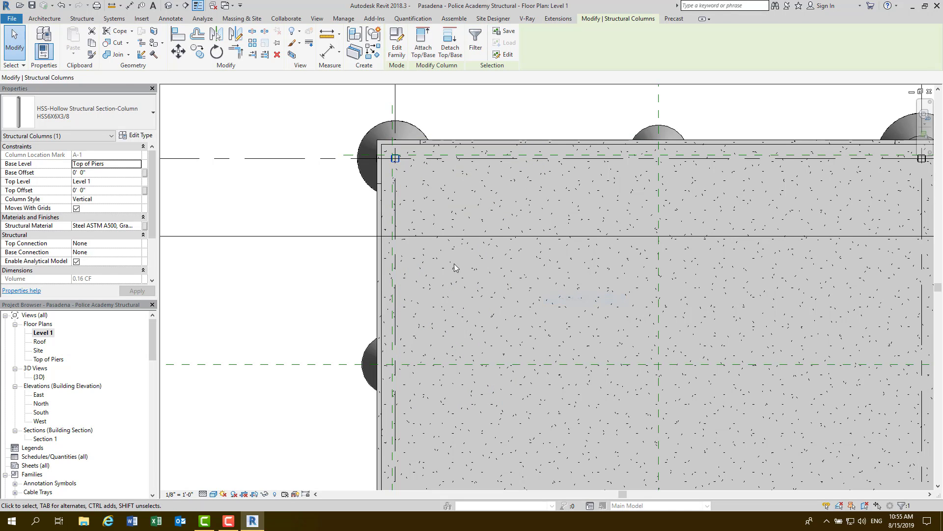
Add the HSS6X6X5/16 column at grids B and 2 to the selection and try to select all its instances
{"action": "scroll", "coordinate": [432, 260], "scroll_direction": "down", "scroll_amount": 3}
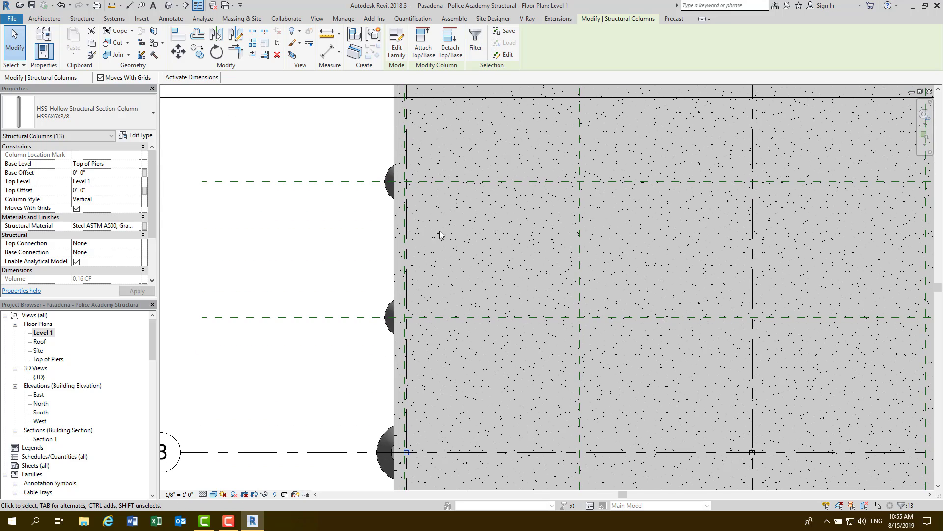
{"action": "middle_click_drag", "start_coordinate": [447, 368], "coordinate": [371, 162]}
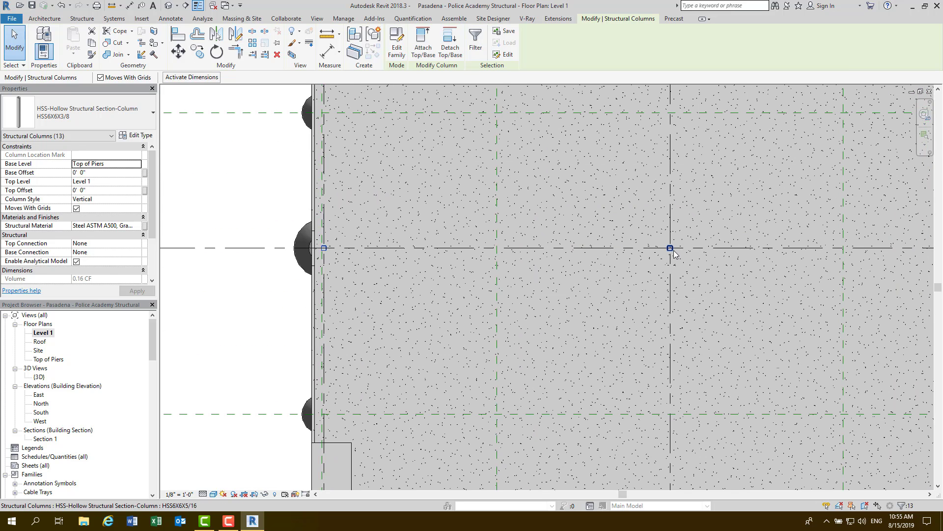
{"action": "left_click", "coordinate": [671, 249], "text": "ctrl"}
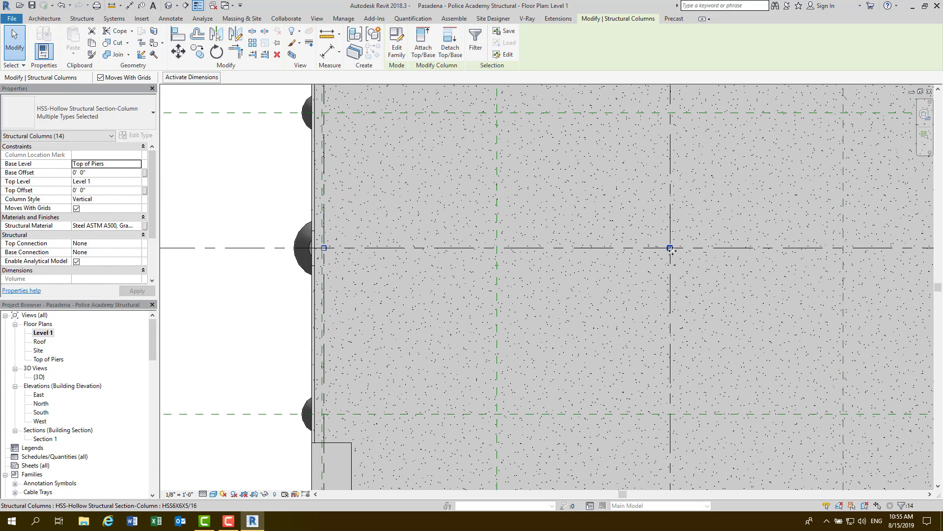
{"action": "right_click", "coordinate": [672, 250]}
{"action": "mouse_move", "coordinate": [755, 381]}
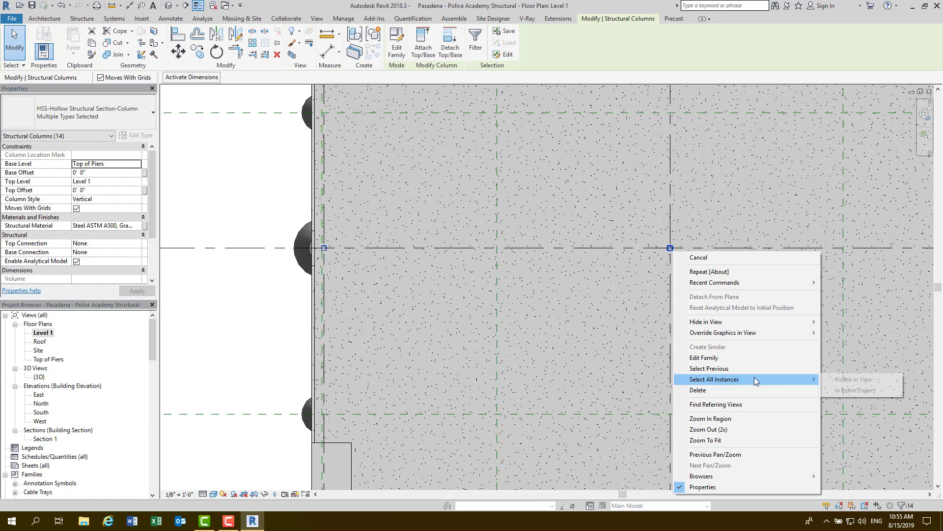
{"action": "left_click", "coordinate": [611, 256]}
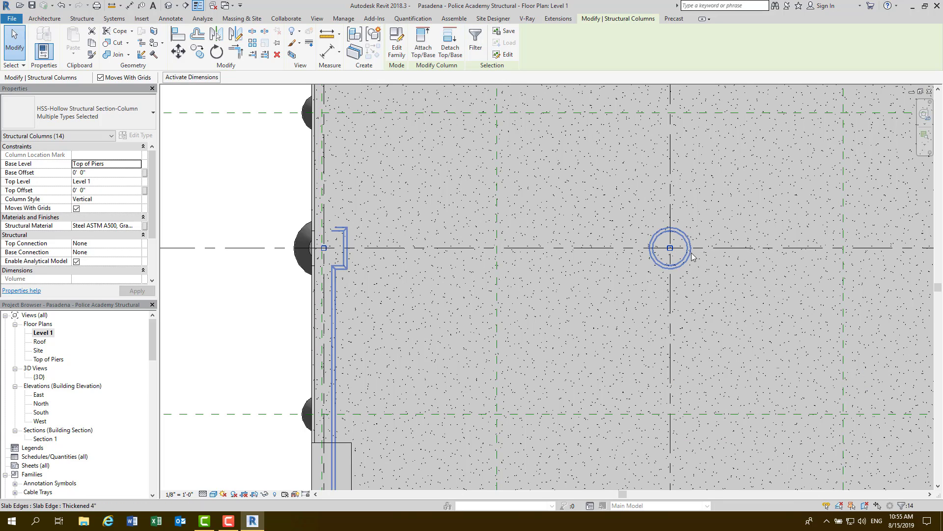
Add the HSS6X6X5/16 column at grids E and 2 and the HSS6X6X1/2 column at grids E and 3 to the selection
{"action": "middle_click_drag", "start_coordinate": [671, 250], "coordinate": [466, 249]}
{"action": "scroll", "coordinate": [465, 249], "scroll_direction": "down", "scroll_amount": 3}
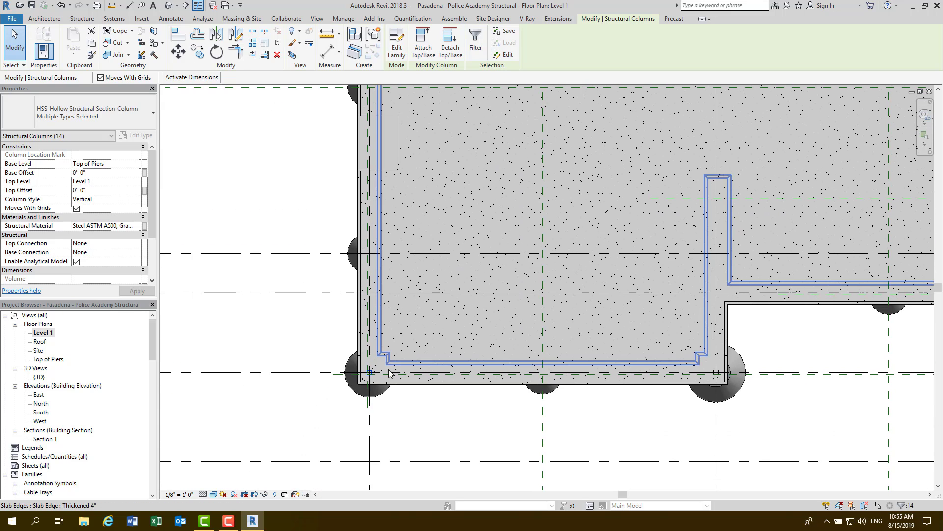
{"action": "scroll", "coordinate": [409, 376], "scroll_direction": "up", "scroll_amount": 3}
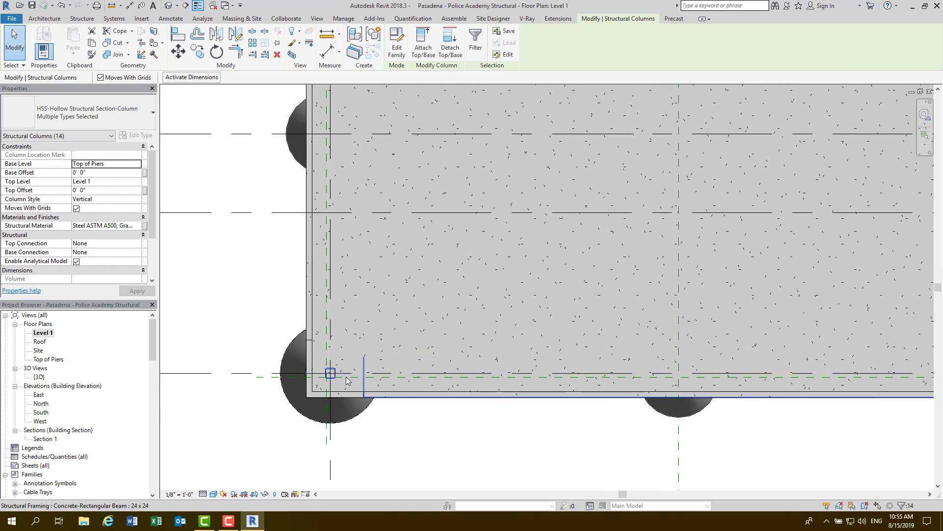
{"action": "middle_click_drag", "start_coordinate": [331, 375], "coordinate": [342, 345]}
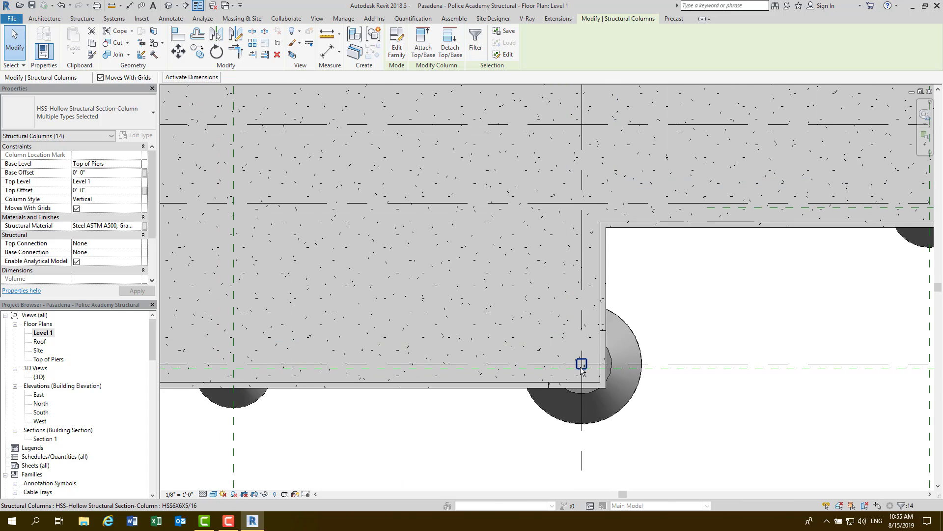
{"action": "left_click", "coordinate": [582, 364], "text": "ctrl"}
{"action": "scroll", "coordinate": [449, 365], "scroll_direction": "down", "scroll_amount": 4}
{"action": "middle_click_drag", "start_coordinate": [696, 201], "coordinate": [546, 359]}
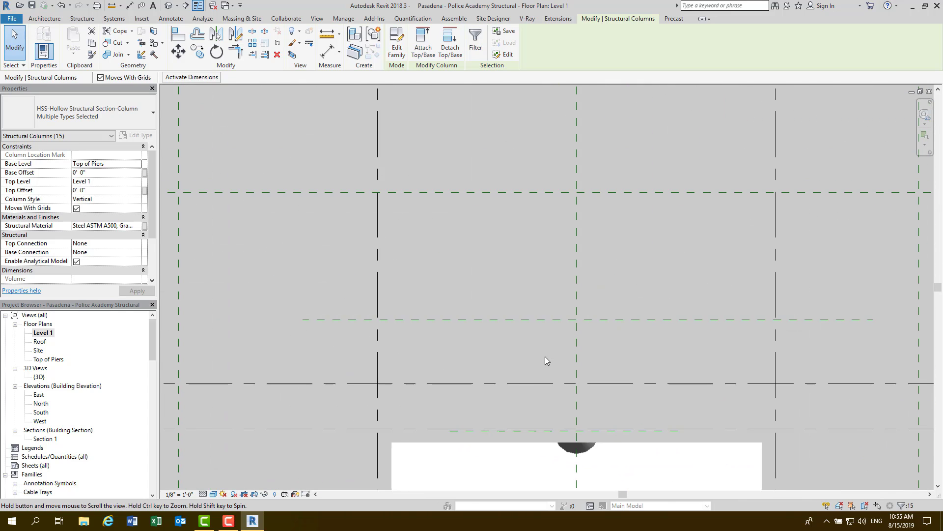
{"action": "scroll", "coordinate": [476, 317], "scroll_direction": "down", "scroll_amount": 3}
{"action": "middle_click_drag", "start_coordinate": [669, 342], "coordinate": [434, 280]}
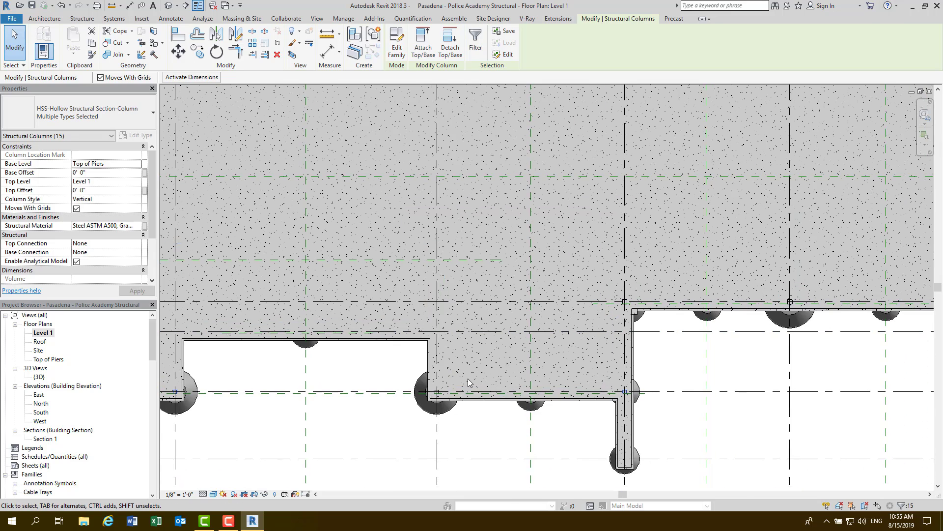
{"action": "scroll", "coordinate": [433, 387], "scroll_direction": "up", "scroll_amount": 4}
{"action": "left_click", "coordinate": [435, 395], "text": "ctrl"}
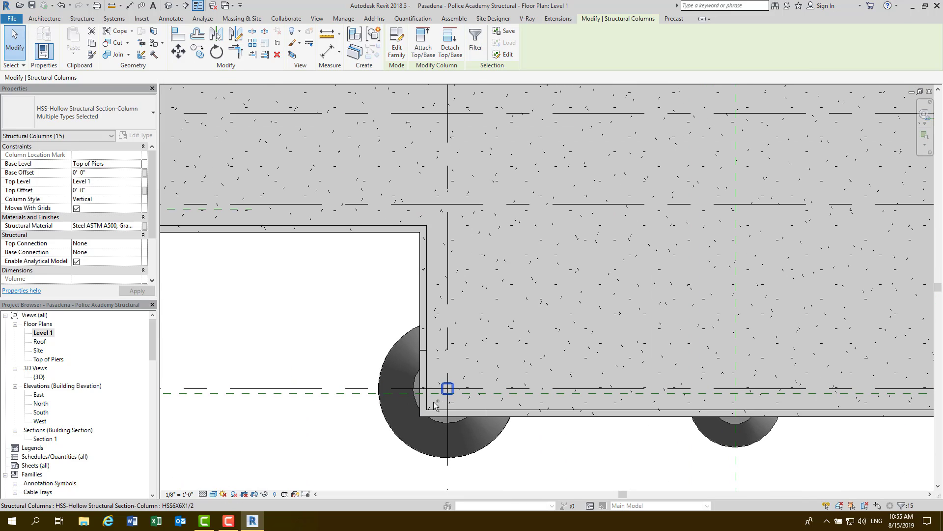
Add the columns on grids 4, 5 and 6 along the slab edge below grid B to the selection
{"action": "scroll", "coordinate": [353, 395], "scroll_direction": "down", "scroll_amount": 2}
{"action": "middle_click_drag", "start_coordinate": [622, 315], "coordinate": [441, 321]}
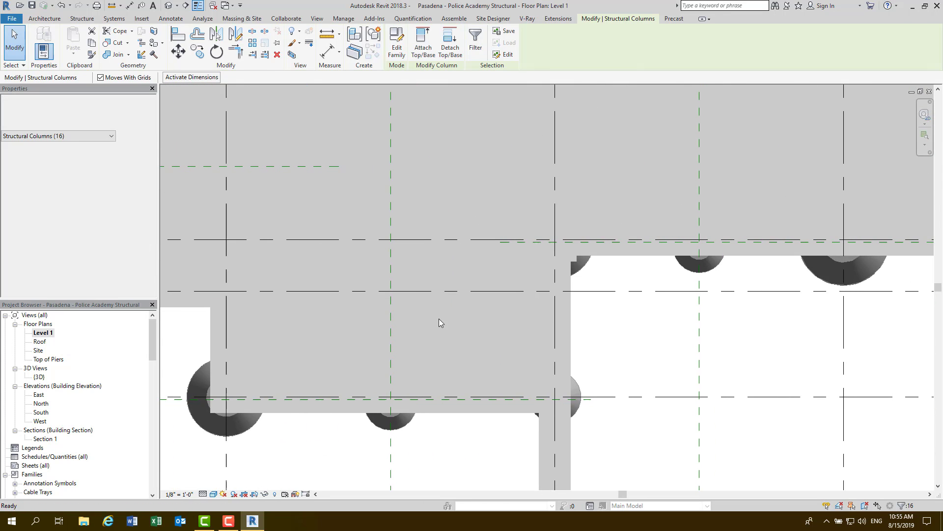
{"action": "left_click", "coordinate": [555, 240], "text": "ctrl"}
{"action": "middle_click_drag", "start_coordinate": [556, 242], "coordinate": [240, 312]}
{"action": "left_click", "coordinate": [529, 311], "text": "ctrl"}
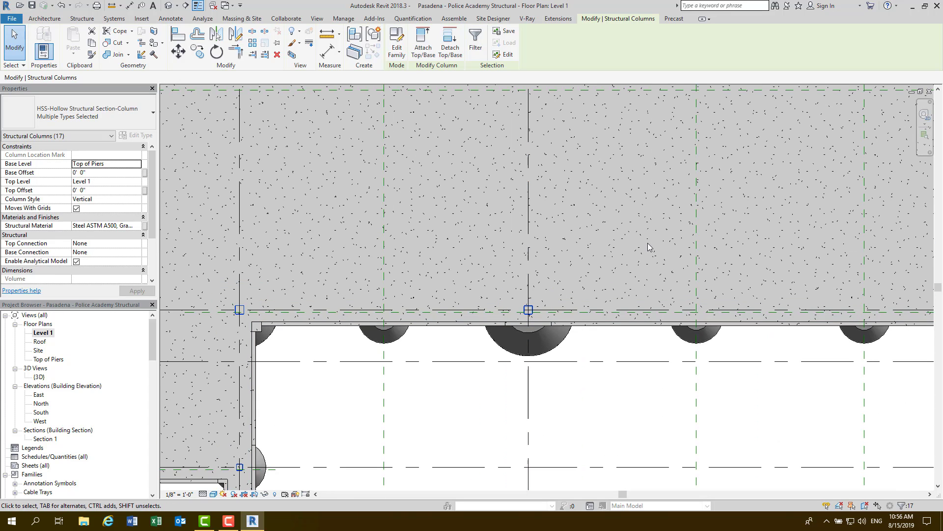
{"action": "middle_click_drag", "start_coordinate": [762, 258], "coordinate": [453, 304]}
{"action": "left_click", "coordinate": [724, 355], "text": "ctrl"}
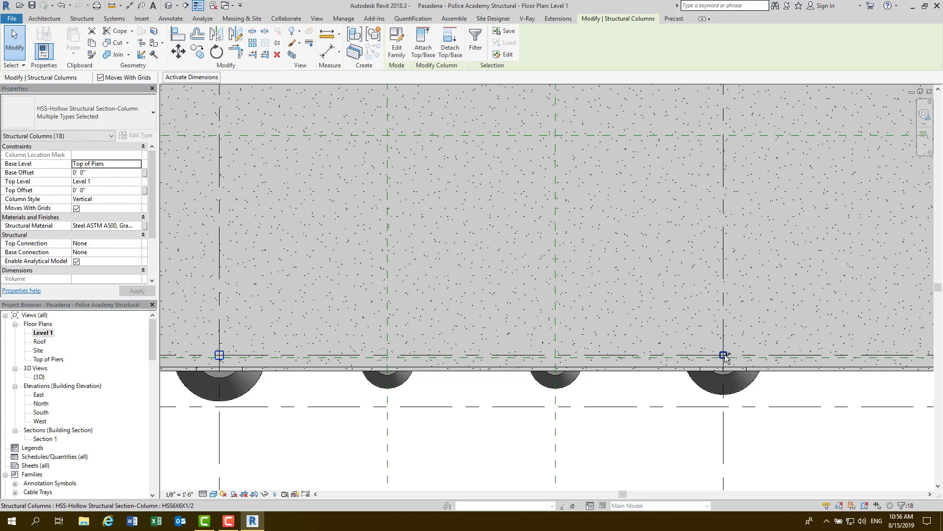
Add the columns on grid 7 at its intersections with grids A and B to the selection
{"action": "middle_click_drag", "start_coordinate": [688, 319], "coordinate": [334, 311]}
{"action": "middle_click_drag", "start_coordinate": [603, 240], "coordinate": [670, 472]}
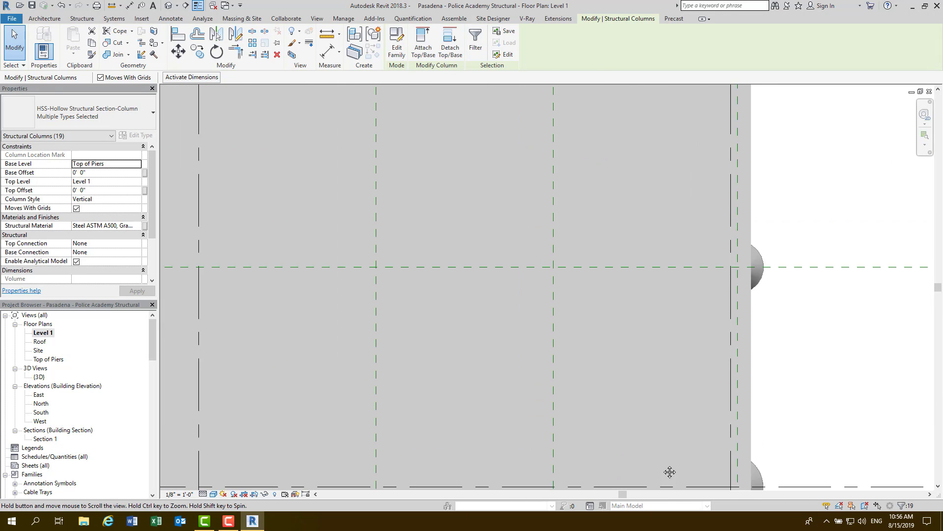
{"action": "middle_click_drag", "start_coordinate": [647, 207], "coordinate": [668, 393]}
{"action": "middle_click_drag", "start_coordinate": [673, 179], "coordinate": [680, 391]}
{"action": "middle_click_drag", "start_coordinate": [664, 233], "coordinate": [670, 370]}
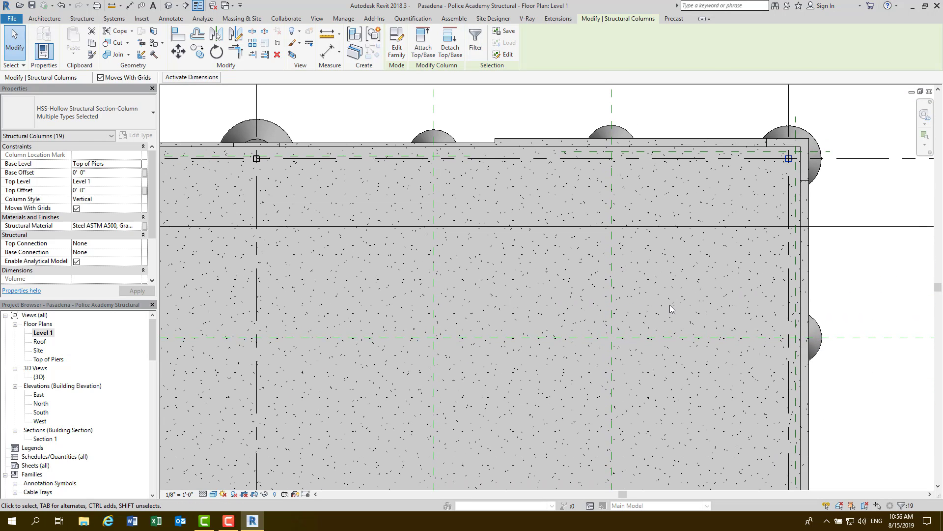
{"action": "left_click", "coordinate": [256, 158], "text": "ctrl"}
{"action": "middle_click_drag", "start_coordinate": [318, 142], "coordinate": [478, 218]}
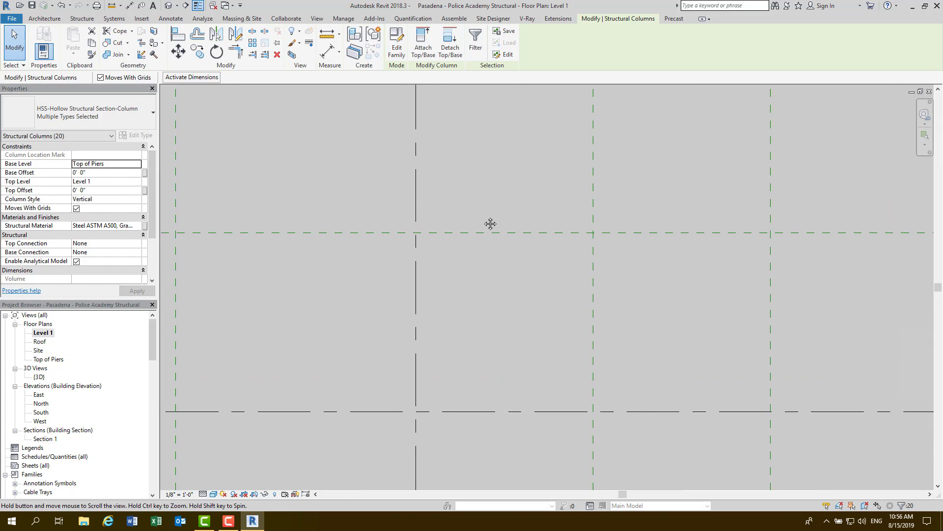
{"action": "left_click", "coordinate": [416, 414], "text": "ctrl"}
Add the column at grids A and 6 to the selection
{"action": "middle_click_drag", "start_coordinate": [328, 342], "coordinate": [702, 278]}
{"action": "middle_click_drag", "start_coordinate": [408, 328], "coordinate": [550, 481]}
{"action": "middle_click_drag", "start_coordinate": [507, 202], "coordinate": [599, 385]}
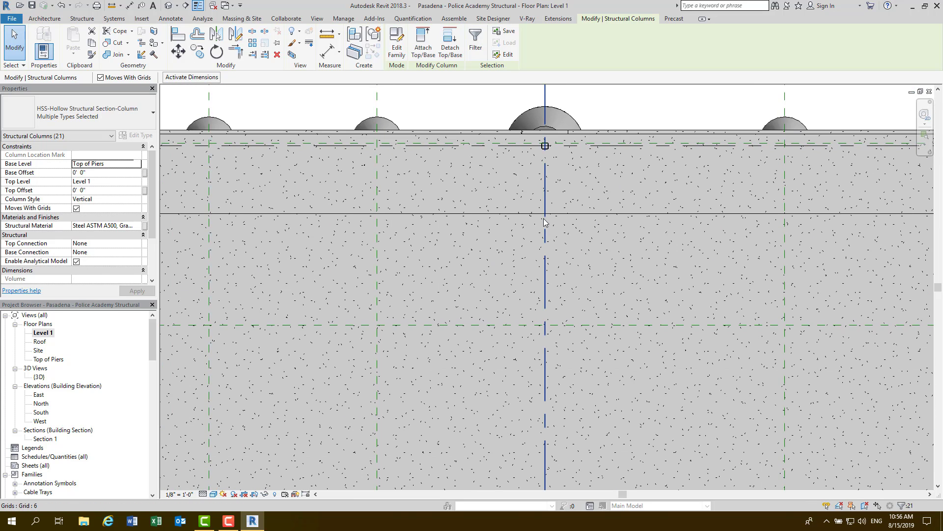
{"action": "left_click", "coordinate": [546, 146], "text": "ctrl"}
{"action": "middle_click_drag", "start_coordinate": [369, 309], "coordinate": [623, 220]}
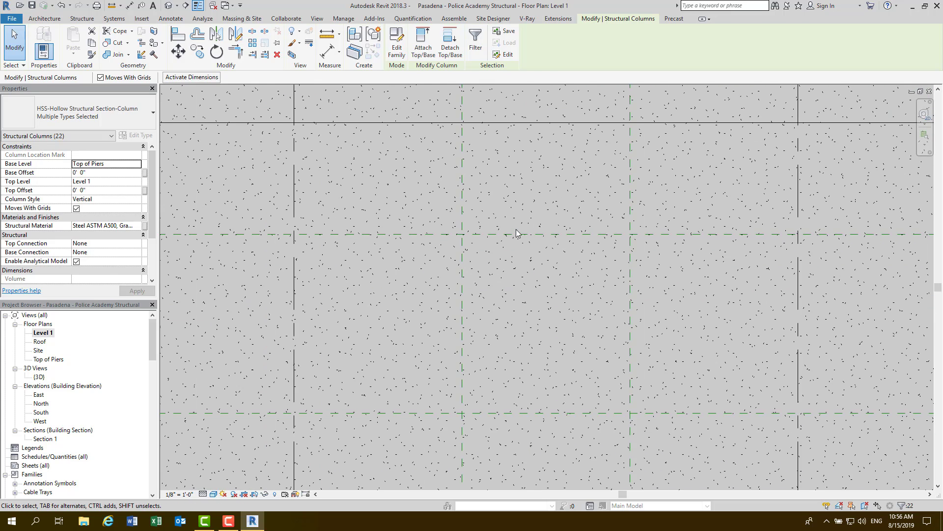
Add the two unselected interior columns on grid B to the selection
{"action": "scroll", "coordinate": [519, 234], "scroll_direction": "down", "scroll_amount": 2}
{"action": "middle_click_drag", "start_coordinate": [477, 274], "coordinate": [472, 342]}
{"action": "left_click", "coordinate": [471, 336], "text": "ctrl"}
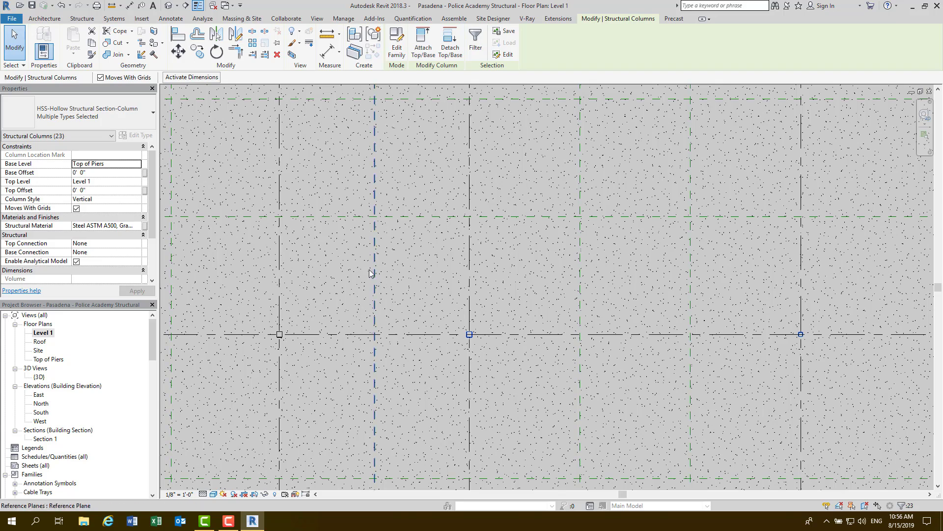
{"action": "middle_click_drag", "start_coordinate": [446, 240], "coordinate": [646, 208]}
{"action": "left_click", "coordinate": [479, 303], "text": "ctrl"}
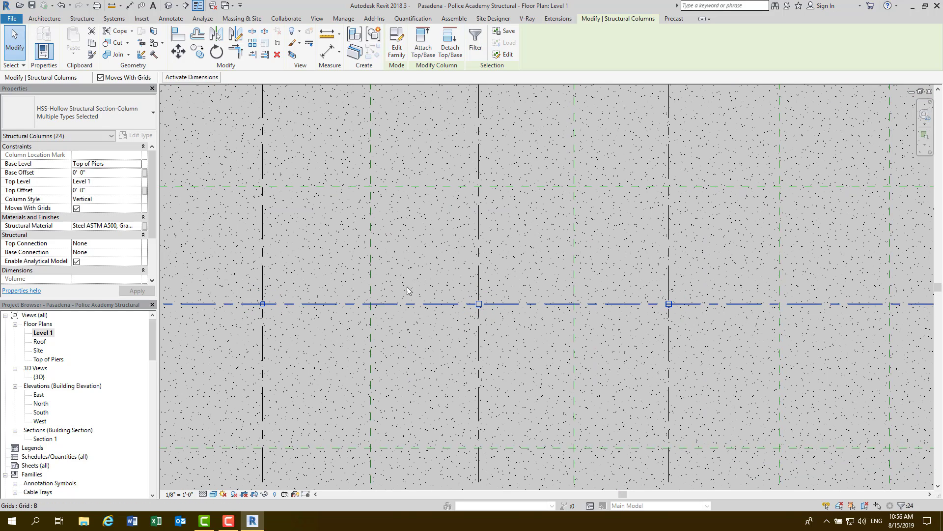
Add the HSS6X6X5/16 column beside the rectangular slab recess on the building's upper edge to the selection
{"action": "middle_click_drag", "start_coordinate": [480, 304], "coordinate": [538, 294]}
{"action": "scroll", "coordinate": [537, 290], "scroll_direction": "down", "scroll_amount": 1}
{"action": "scroll", "coordinate": [308, 137], "scroll_direction": "up", "scroll_amount": 1}
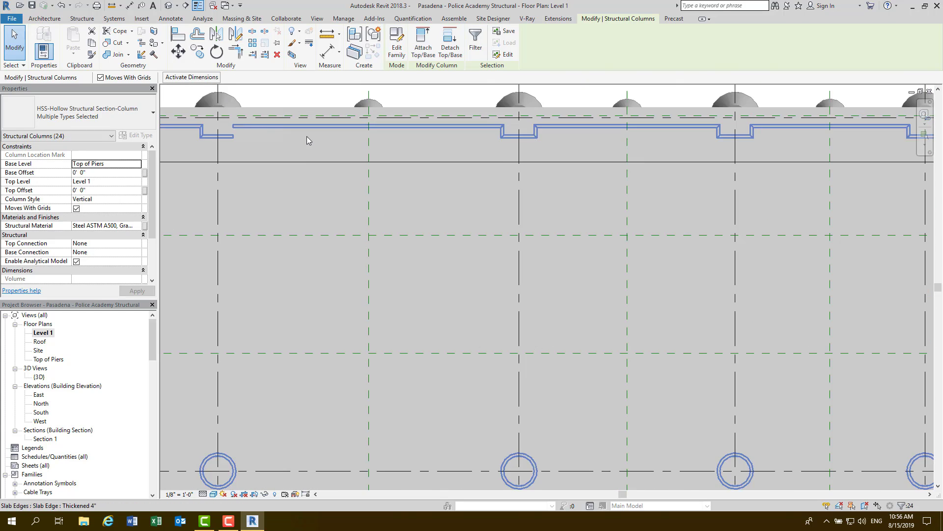
{"action": "middle_click_drag", "start_coordinate": [429, 207], "coordinate": [654, 288]}
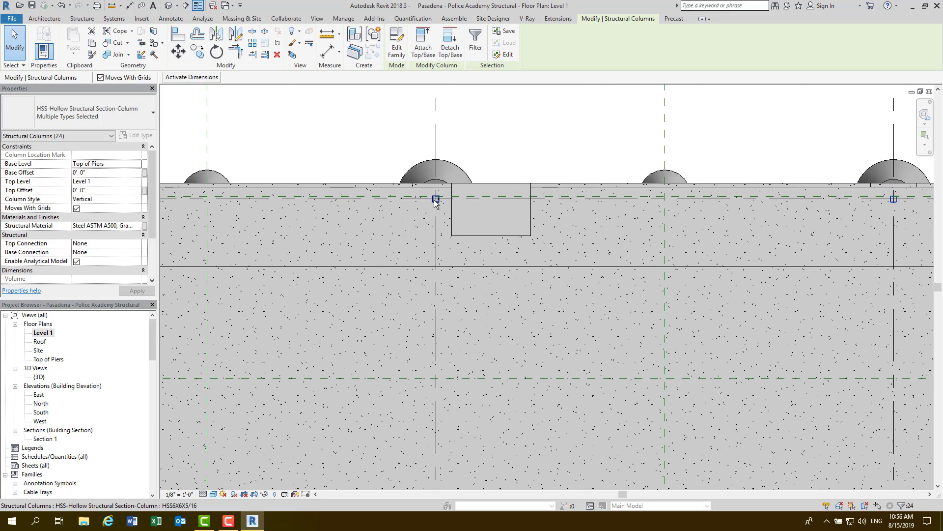
{"action": "left_click", "coordinate": [440, 199], "text": "ctrl"}
{"action": "scroll", "coordinate": [409, 239], "scroll_direction": "up", "scroll_amount": 1}
{"action": "middle_click_drag", "start_coordinate": [409, 240], "coordinate": [676, 250]}
{"action": "scroll", "coordinate": [522, 254], "scroll_direction": "down", "scroll_amount": 3}
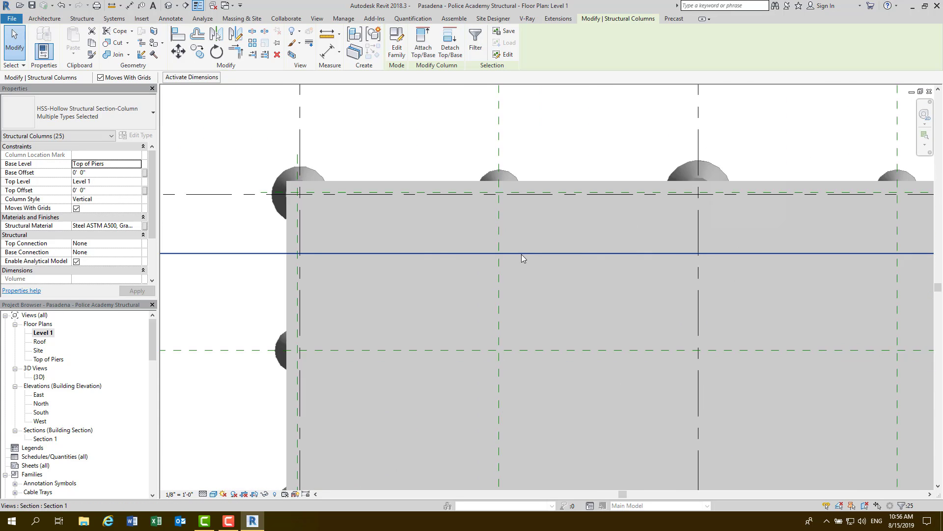
{"action": "middle_click_drag", "start_coordinate": [633, 289], "coordinate": [411, 226]}
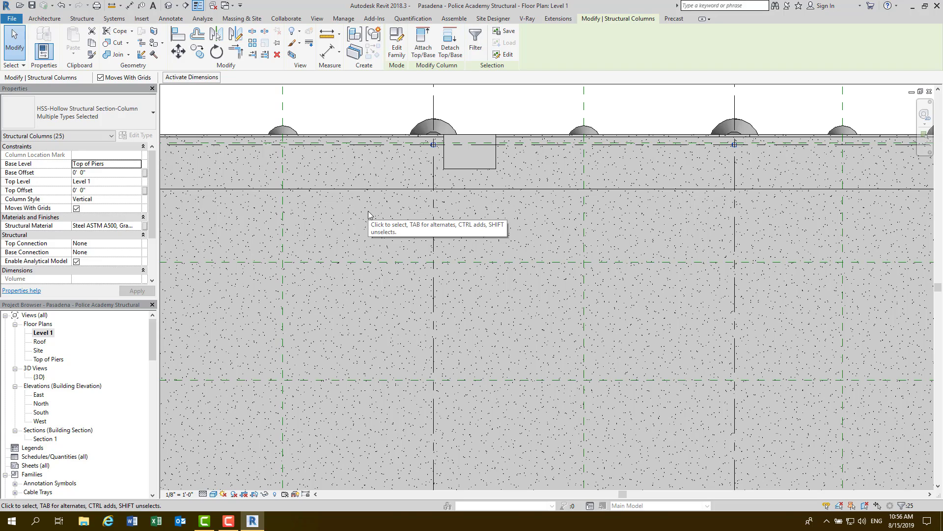
Set the selected columns' base level to Level 1 and their top level to Roof
{"action": "left_click", "coordinate": [138, 167]}
{"action": "left_click", "coordinate": [109, 183]}
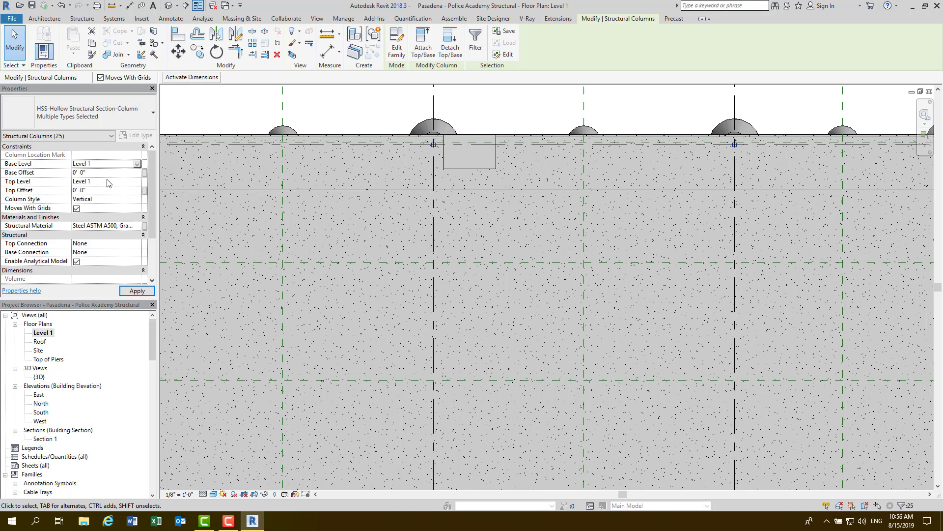
{"action": "left_click", "coordinate": [138, 181]}
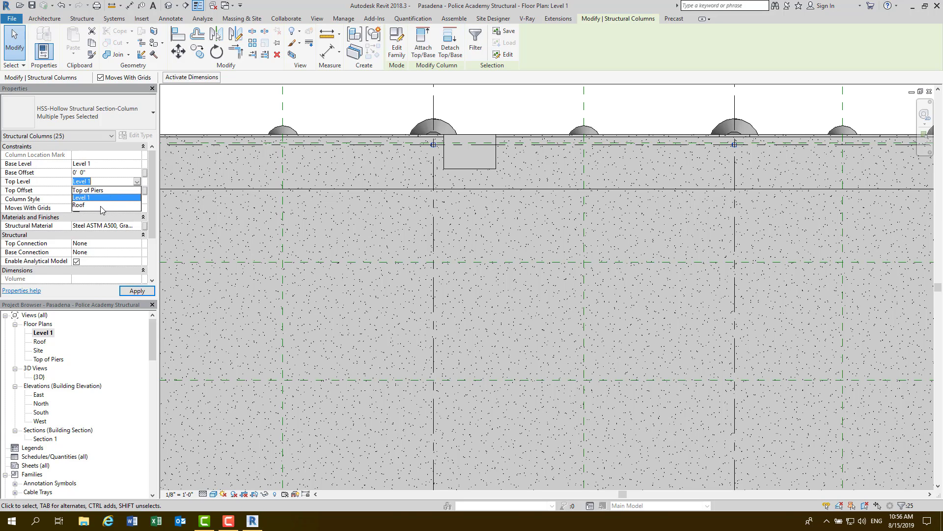
{"action": "left_click", "coordinate": [93, 205]}
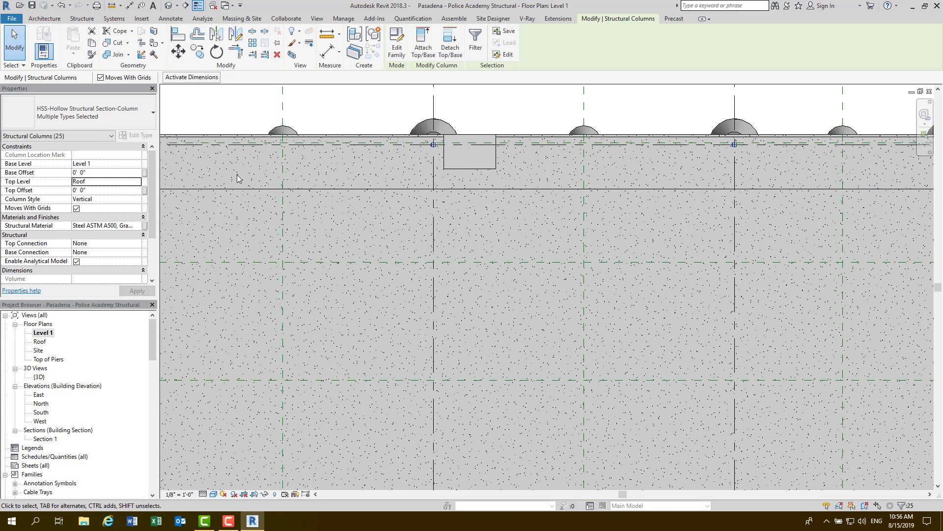
Open the default 3D view and examine the steel columns standing on the slab
{"action": "left_click", "coordinate": [168, 8]}
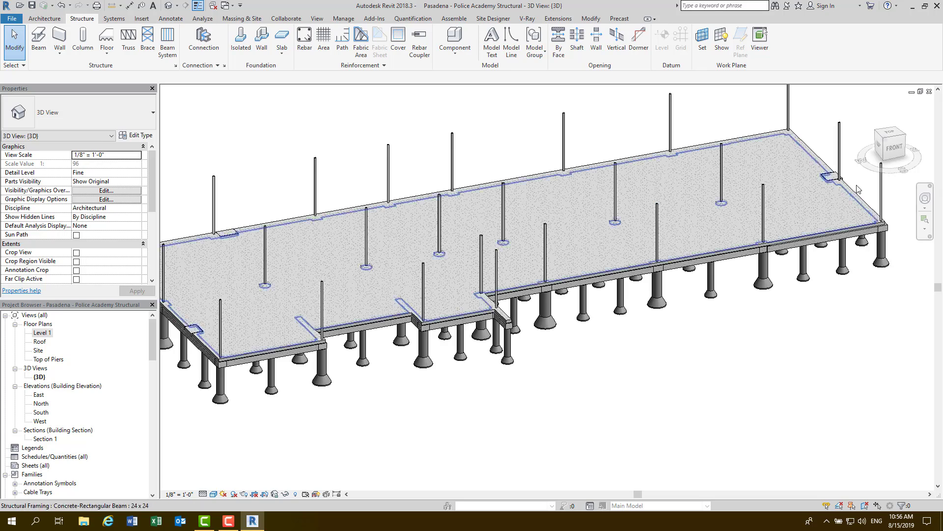
{"action": "middle_click_drag", "start_coordinate": [478, 259], "coordinate": [575, 239]}
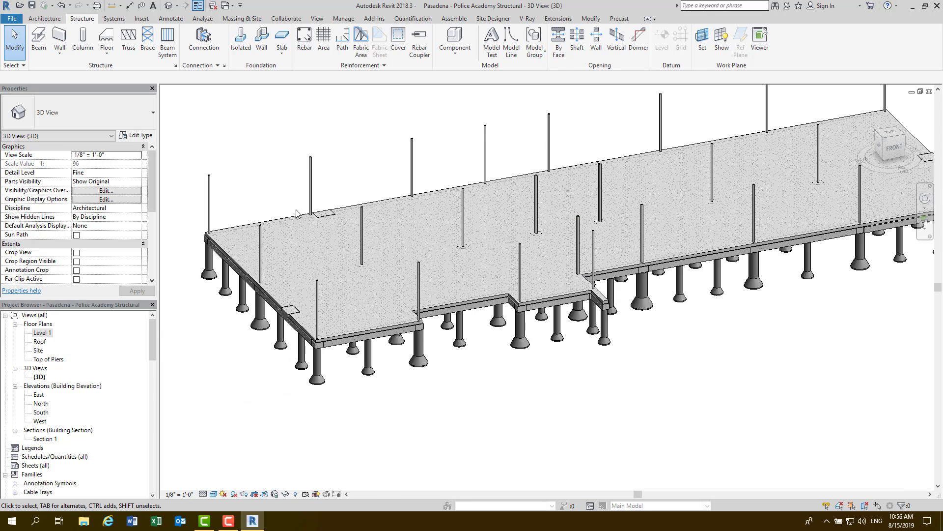
{"action": "scroll", "coordinate": [296, 214], "scroll_direction": "up", "scroll_amount": 3}
{"action": "middle_click_drag", "start_coordinate": [297, 208], "coordinate": [371, 201]}
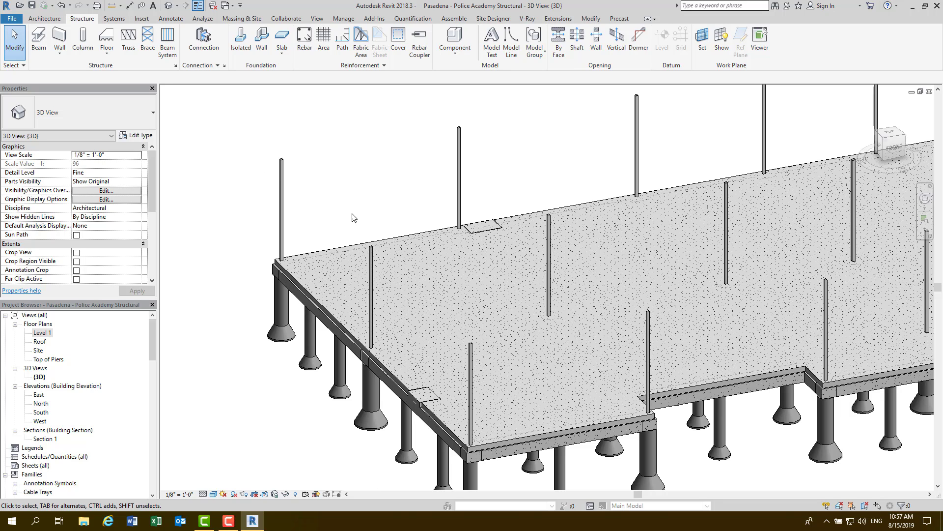
{"action": "middle_click_drag", "start_coordinate": [404, 202], "coordinate": [377, 255]}
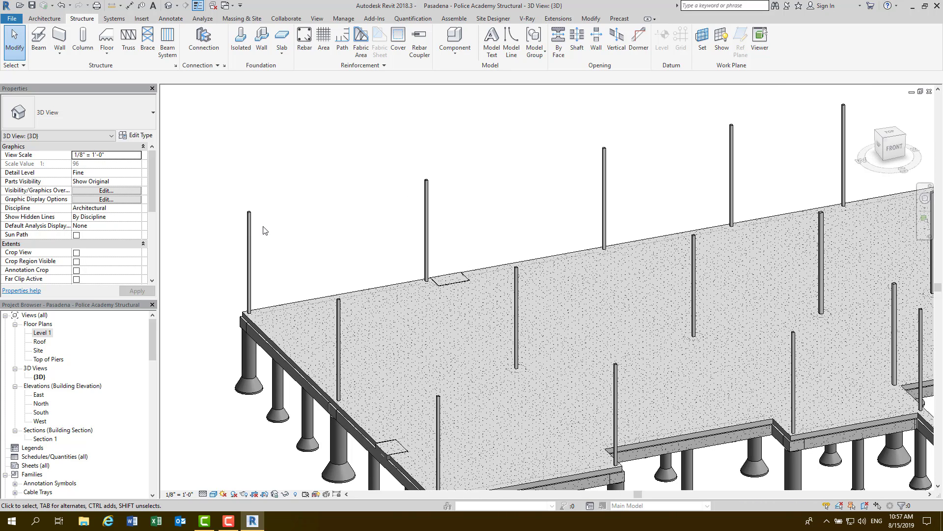
{"action": "middle_click_drag", "start_coordinate": [425, 226], "coordinate": [390, 165]}
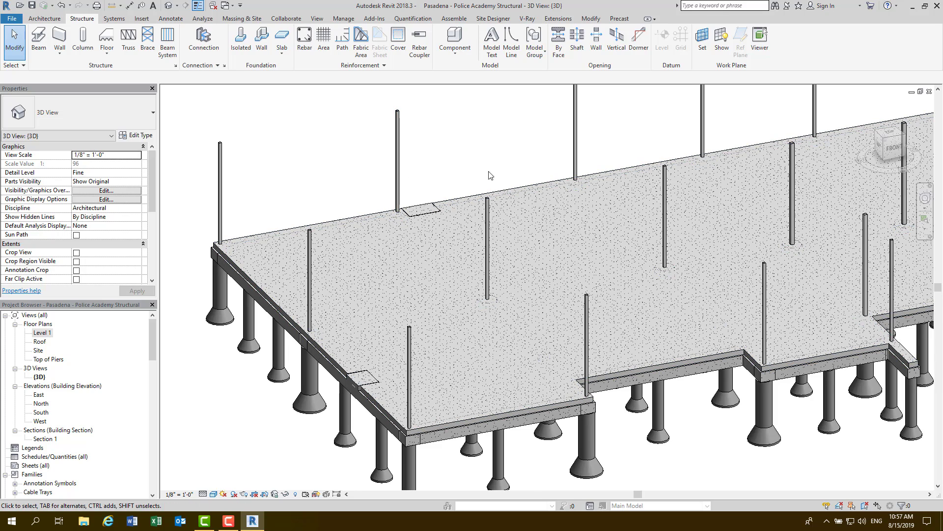
{"action": "middle_click_drag", "start_coordinate": [485, 181], "coordinate": [474, 211]}
{"action": "scroll", "coordinate": [461, 205], "scroll_direction": "down", "scroll_amount": 1}
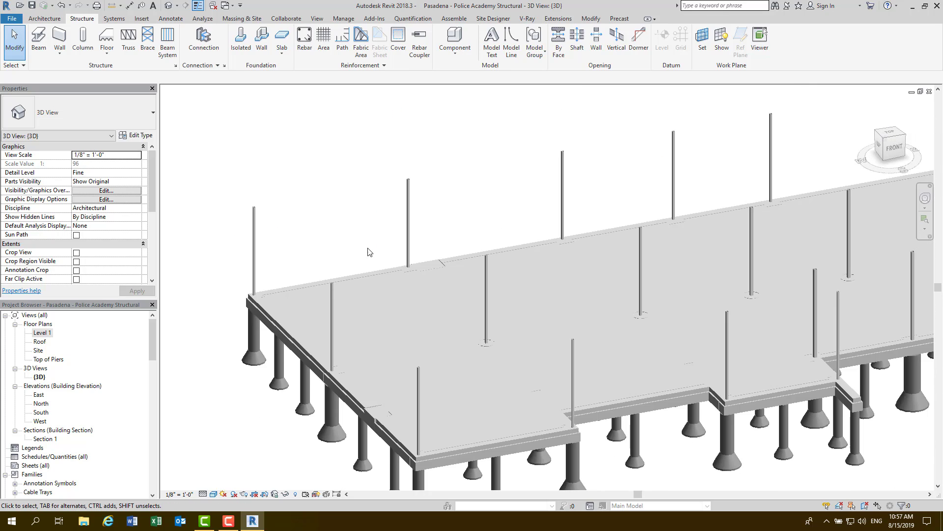
{"action": "middle_click_drag", "start_coordinate": [369, 250], "coordinate": [396, 179]}
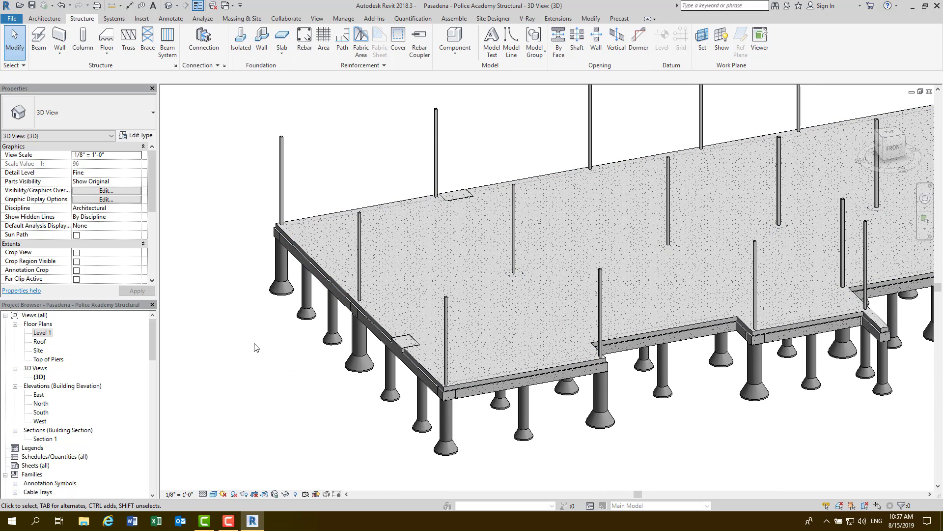
{"action": "middle_click_drag", "start_coordinate": [664, 388], "coordinate": [509, 407]}
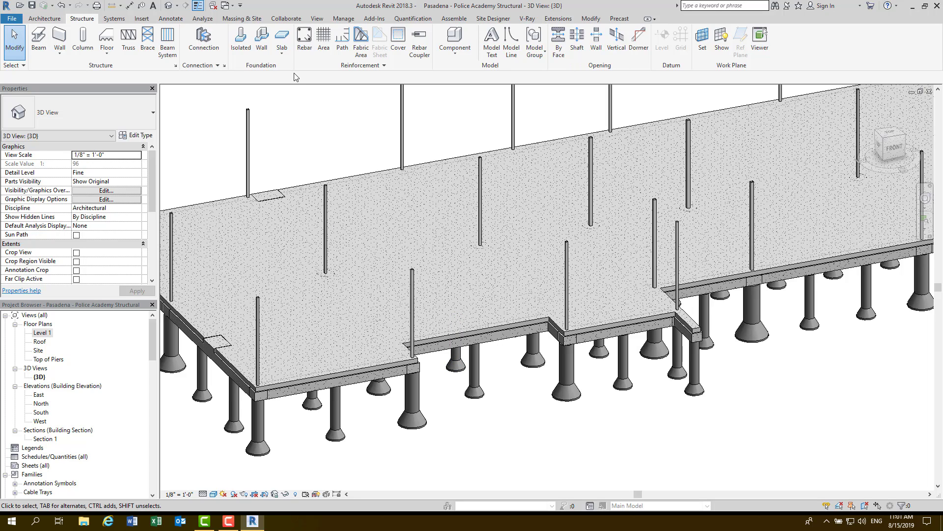
Start loading a family and browse the US Imperial library to the Structural Framing > Steel folder
{"action": "left_click", "coordinate": [140, 22]}
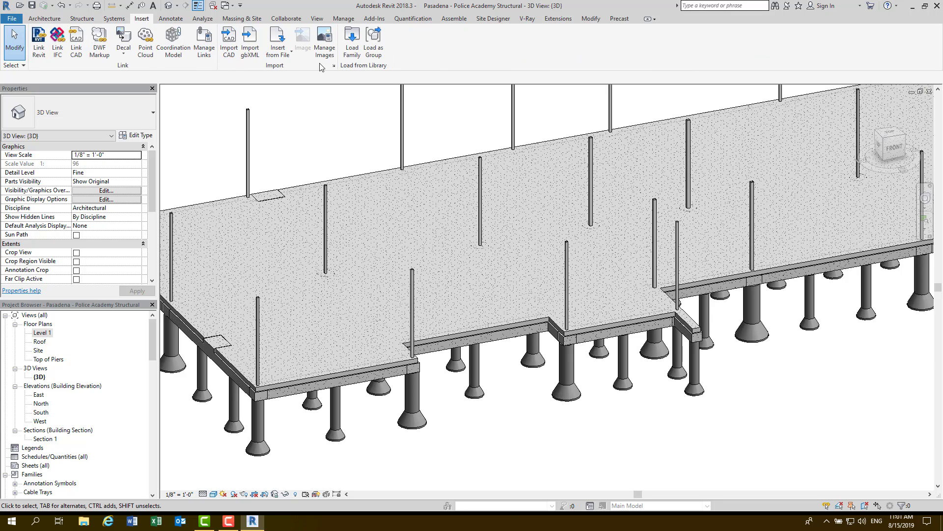
{"action": "left_click", "coordinate": [353, 44]}
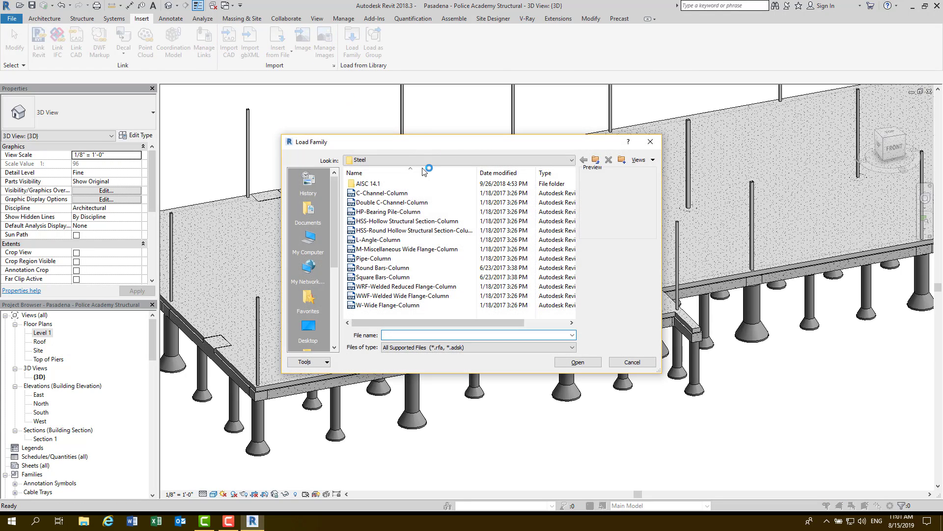
{"action": "left_click", "coordinate": [596, 161]}
{"action": "left_click", "coordinate": [596, 161]}
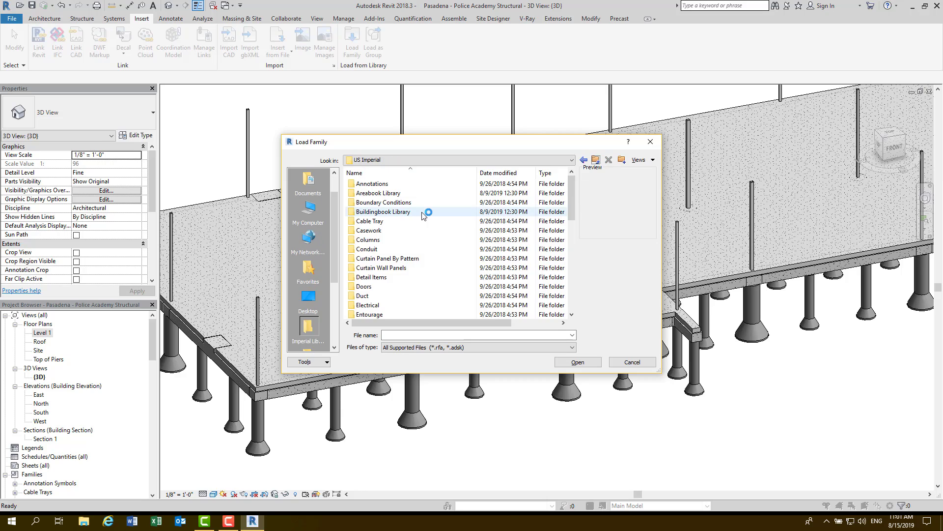
{"action": "scroll", "coordinate": [423, 226], "scroll_direction": "down", "scroll_amount": 5}
{"action": "scroll", "coordinate": [411, 244], "scroll_direction": "down", "scroll_amount": 4}
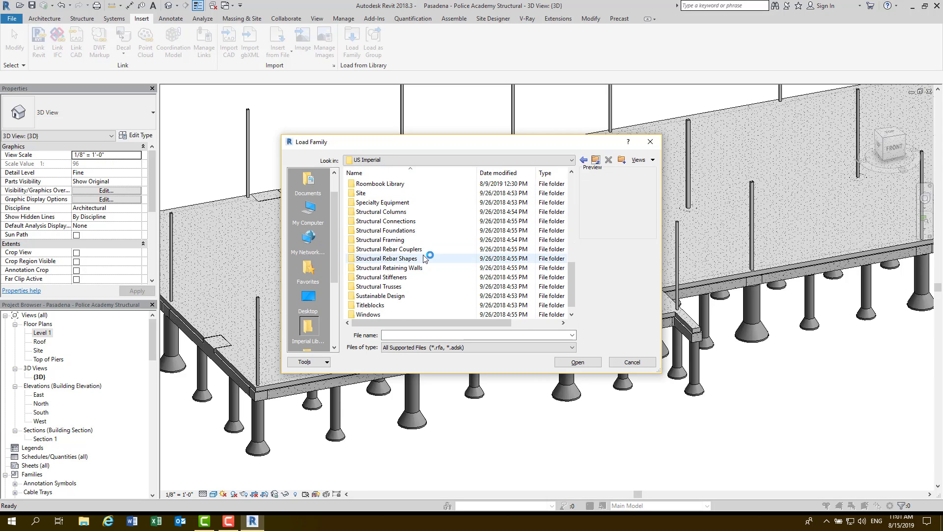
{"action": "left_click", "coordinate": [389, 241]}
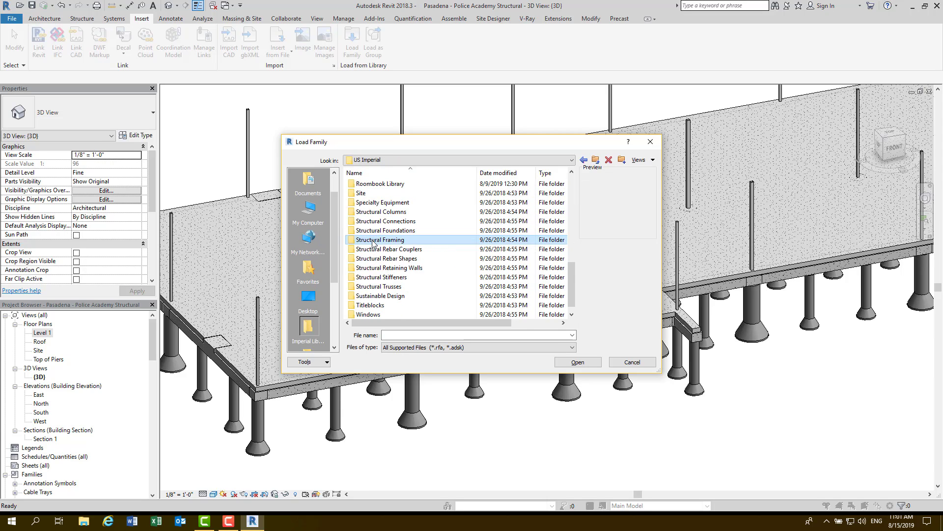
{"action": "double_click", "coordinate": [376, 244]}
{"action": "double_click", "coordinate": [378, 214]}
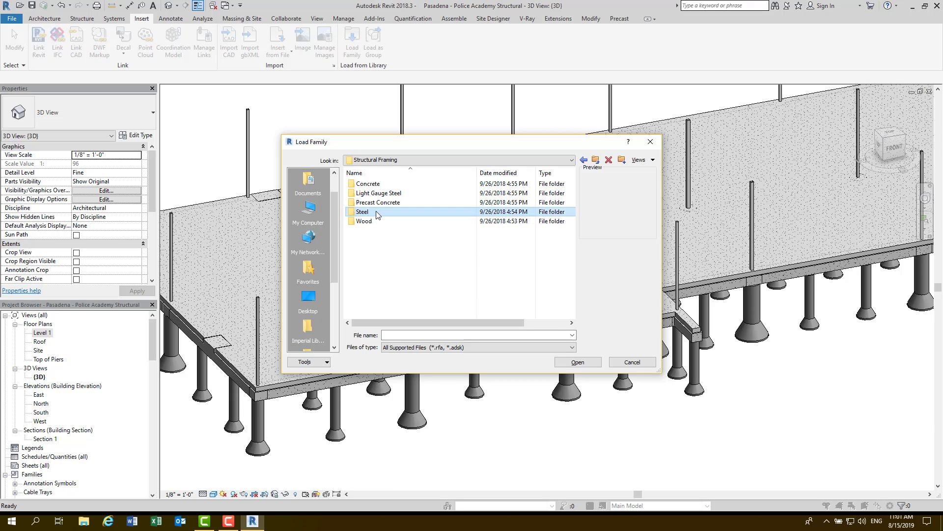
Open the W-Wide Flange family to list its available types
{"action": "scroll", "coordinate": [401, 230], "scroll_direction": "down", "scroll_amount": 1}
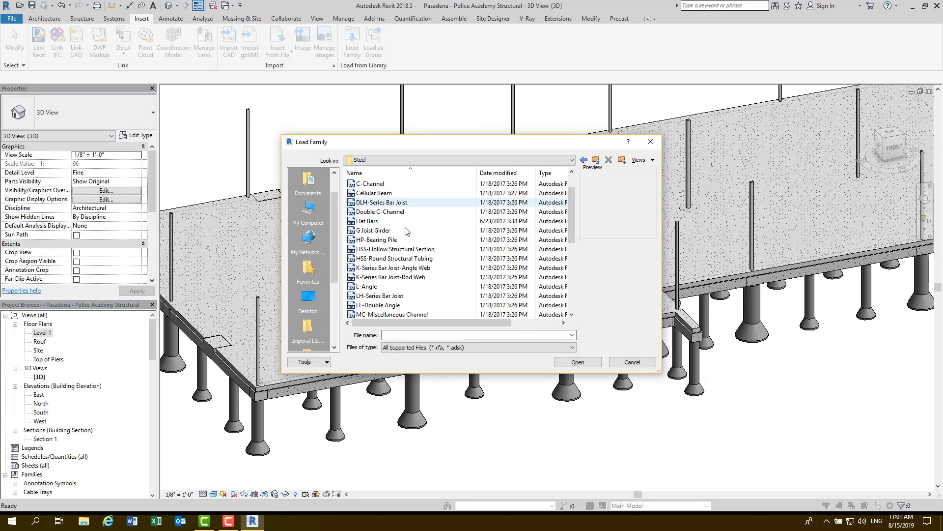
{"action": "scroll", "coordinate": [402, 259], "scroll_direction": "down", "scroll_amount": 5}
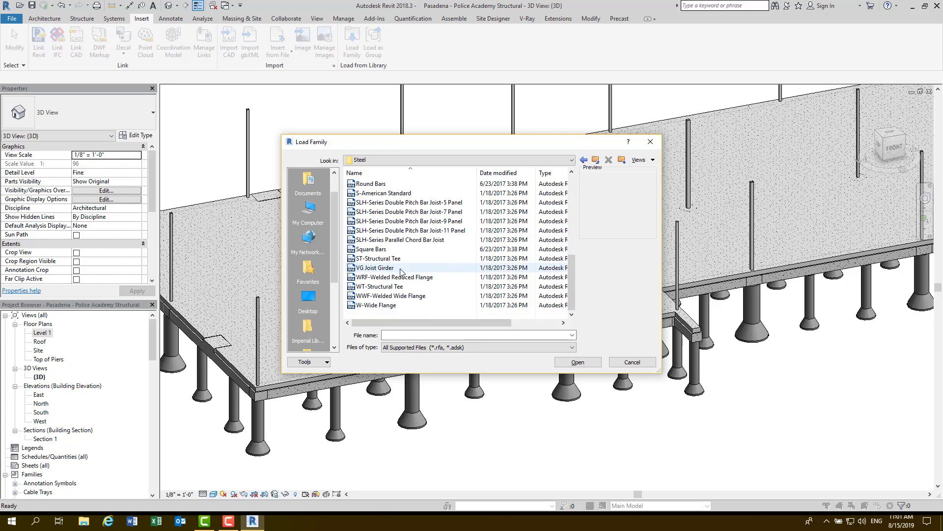
{"action": "left_click", "coordinate": [388, 305]}
{"action": "double_click", "coordinate": [389, 305]}
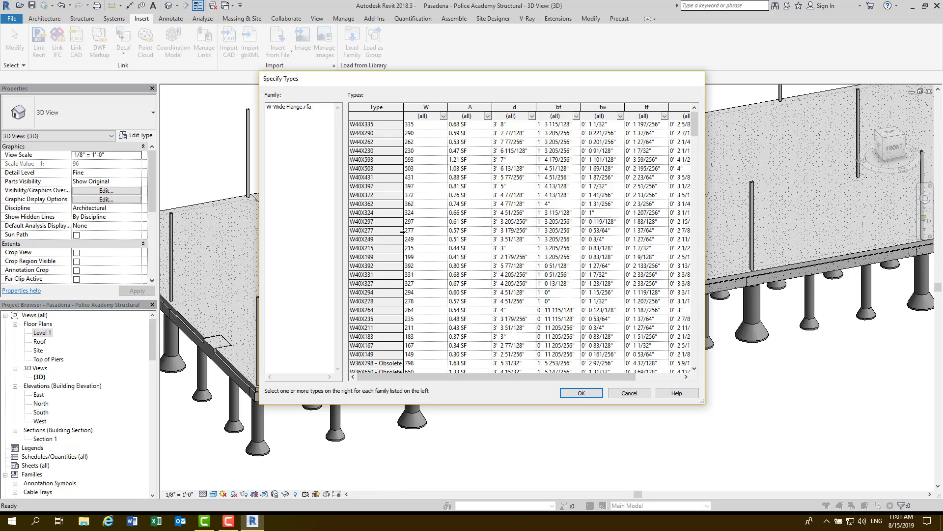
Select the W24X55 type of the W-Wide Flange family for loading
{"action": "scroll", "coordinate": [402, 232], "scroll_direction": "down", "scroll_amount": 12}
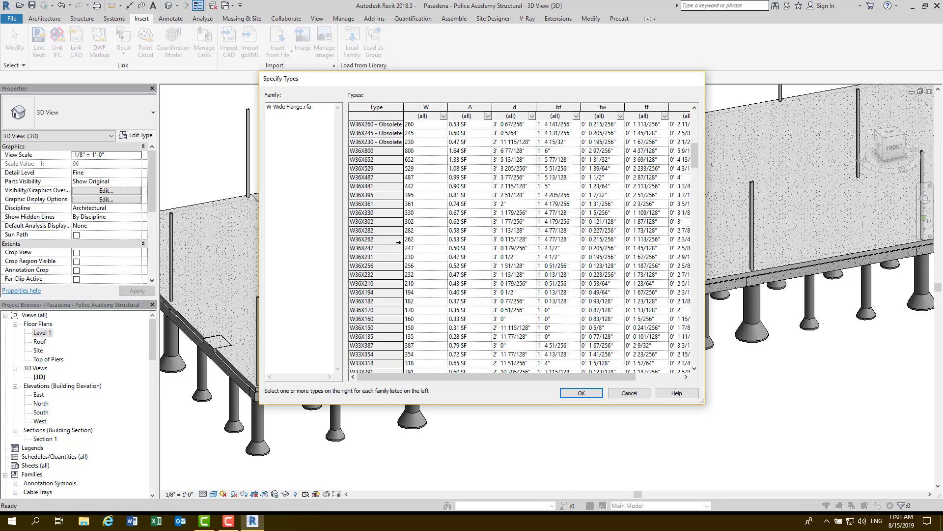
{"action": "scroll", "coordinate": [396, 250], "scroll_direction": "down", "scroll_amount": 9}
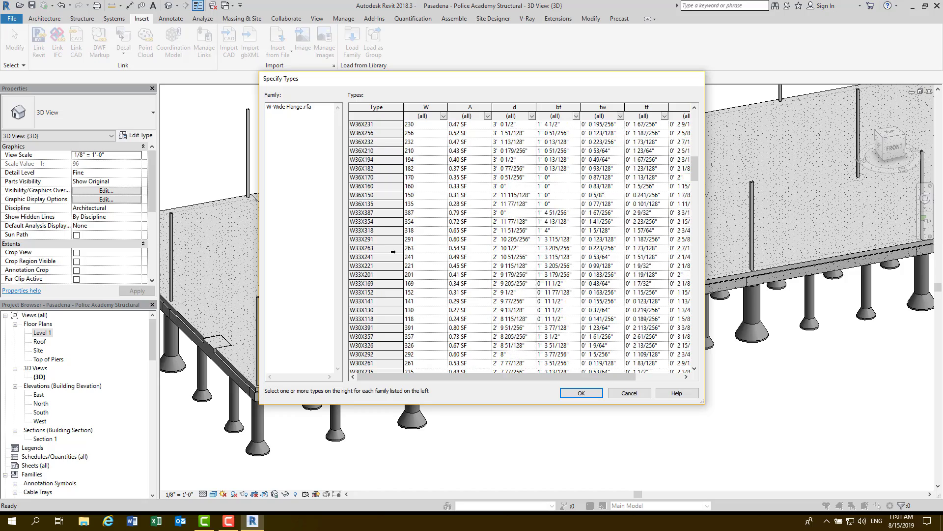
{"action": "scroll", "coordinate": [393, 256], "scroll_direction": "down", "scroll_amount": 11}
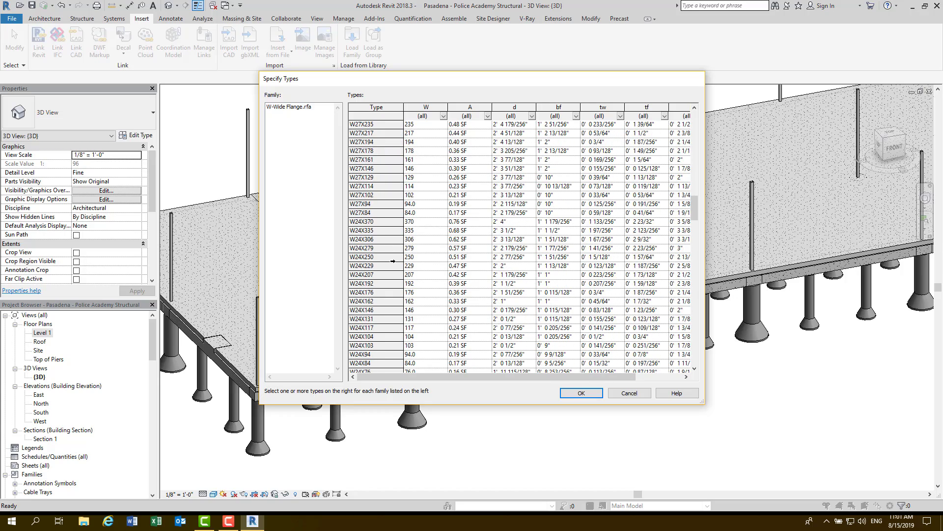
{"action": "scroll", "coordinate": [392, 288], "scroll_direction": "down", "scroll_amount": 3}
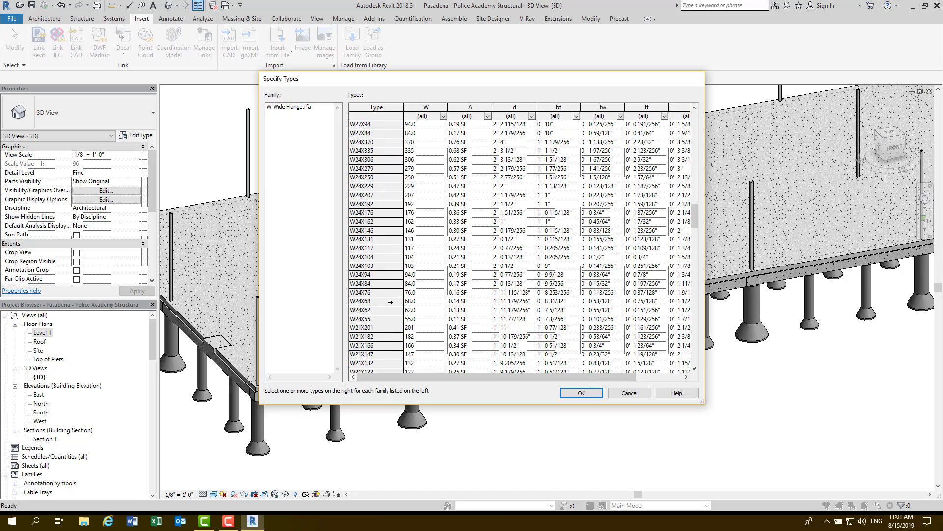
{"action": "left_click", "coordinate": [378, 319]}
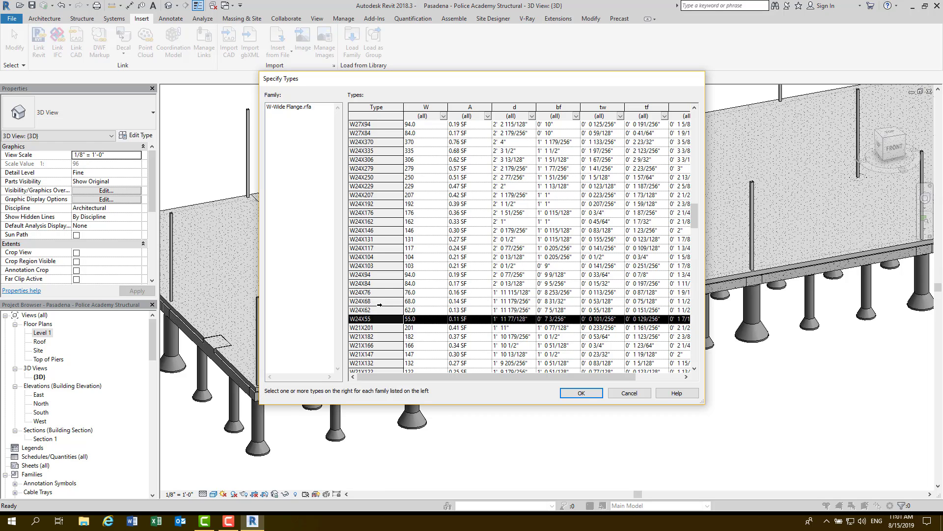
Add the W21X44 and W21X48 types to the family types selected for loading
{"action": "scroll", "coordinate": [389, 267], "scroll_direction": "down", "scroll_amount": 1}
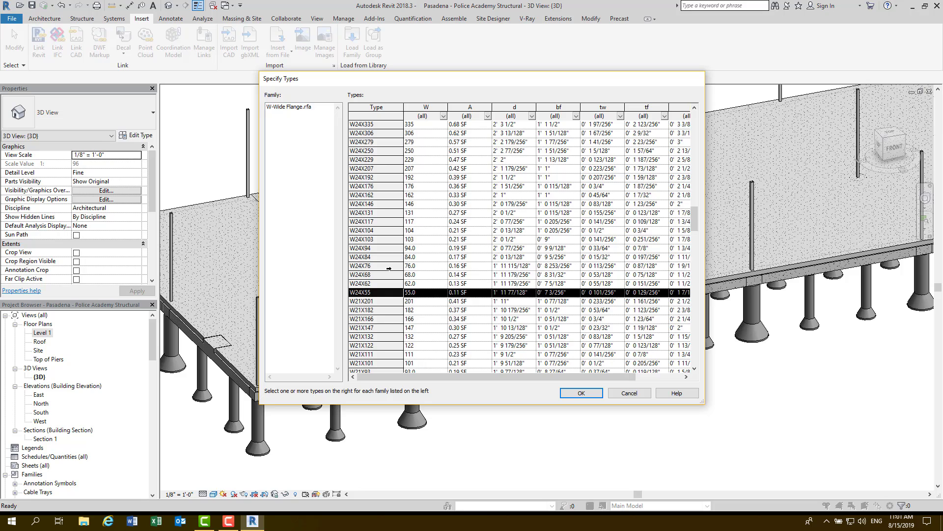
{"action": "scroll", "coordinate": [389, 269], "scroll_direction": "down", "scroll_amount": 4}
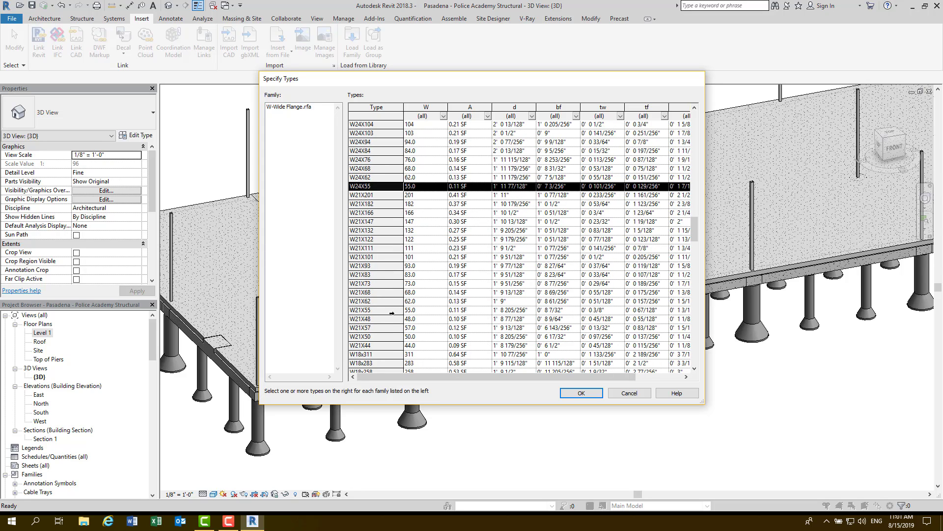
{"action": "left_click", "coordinate": [385, 345], "text": "ctrl"}
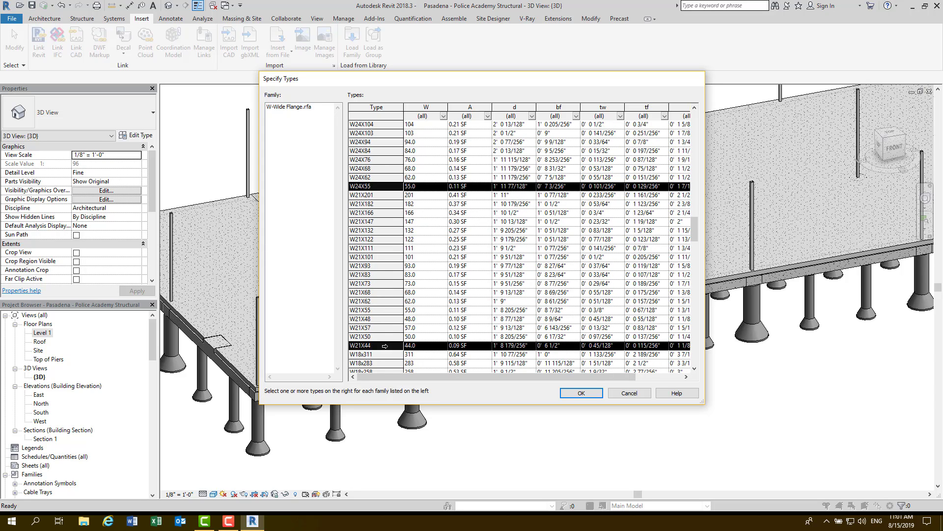
{"action": "left_click", "coordinate": [380, 320], "text": "ctrl"}
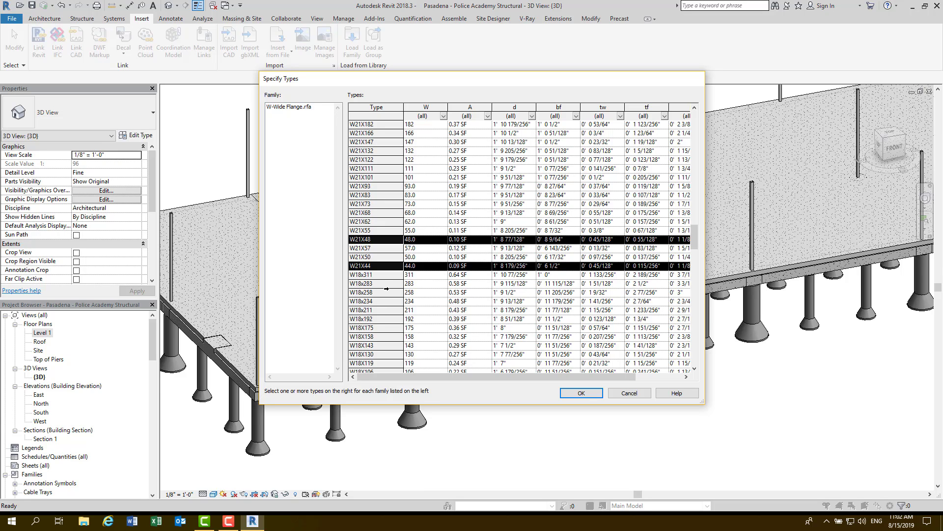
Add the W18X50, W18X40 and W18X35 types to the wide flange types selected for loading
{"action": "scroll", "coordinate": [388, 311], "scroll_direction": "down", "scroll_amount": 5}
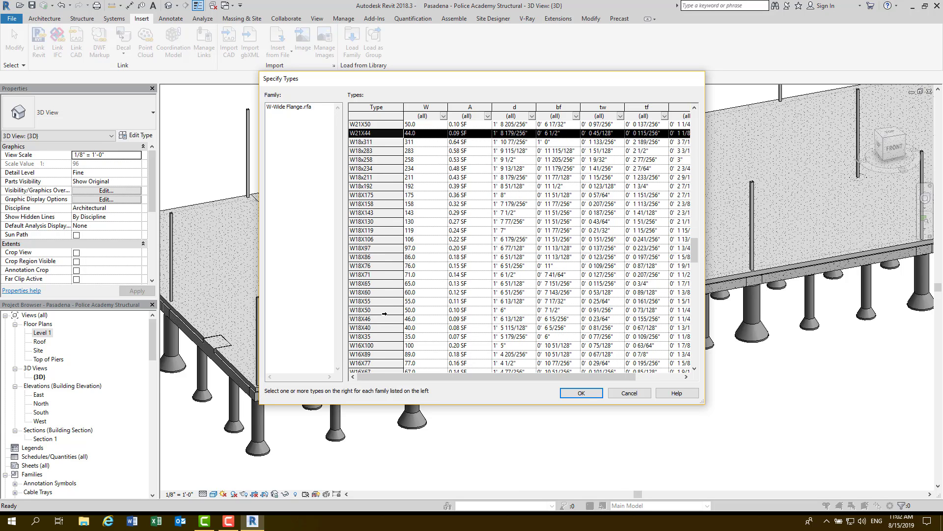
{"action": "left_click", "coordinate": [384, 310], "text": "ctrl"}
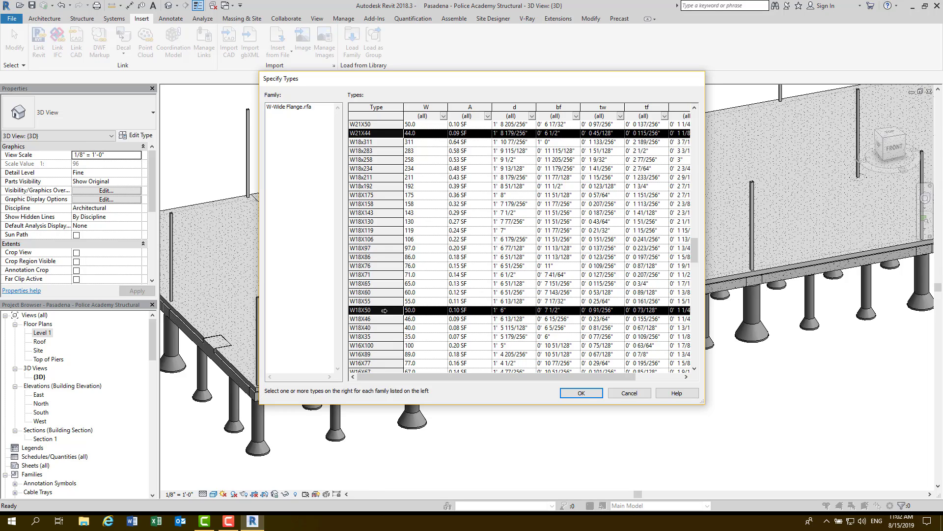
{"action": "left_click", "coordinate": [387, 329], "text": "ctrl"}
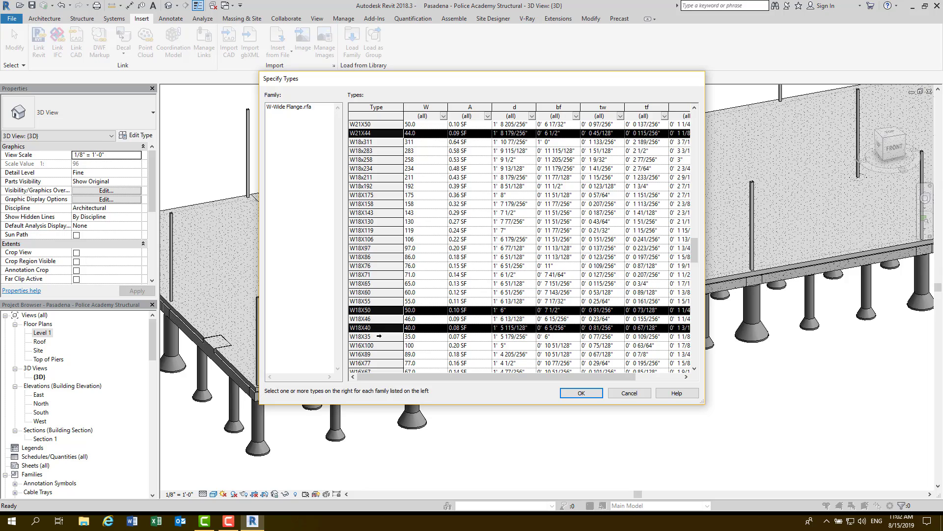
{"action": "left_click", "coordinate": [380, 336], "text": "ctrl"}
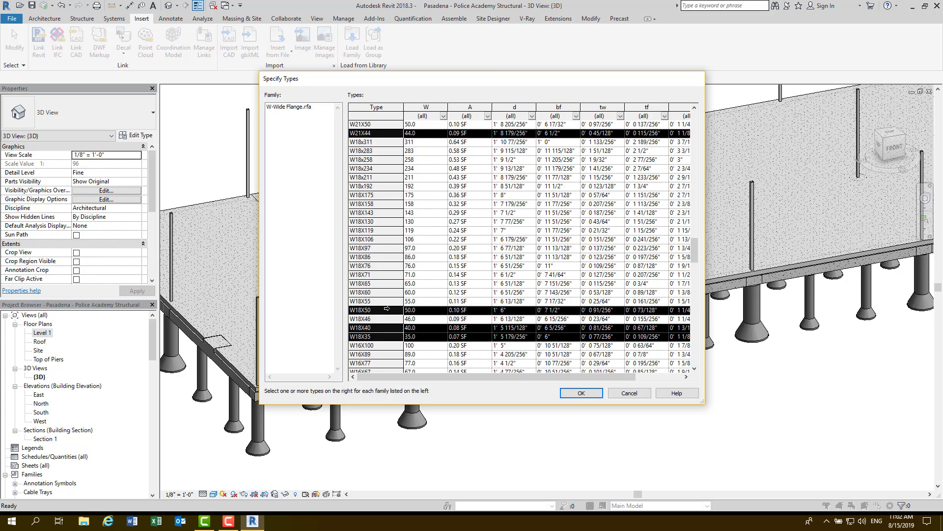
Add the W16X26 and W14X22 types to the wide flange types selected for loading
{"action": "scroll", "coordinate": [386, 302], "scroll_direction": "down", "scroll_amount": 2}
{"action": "scroll", "coordinate": [386, 301], "scroll_direction": "down", "scroll_amount": 1}
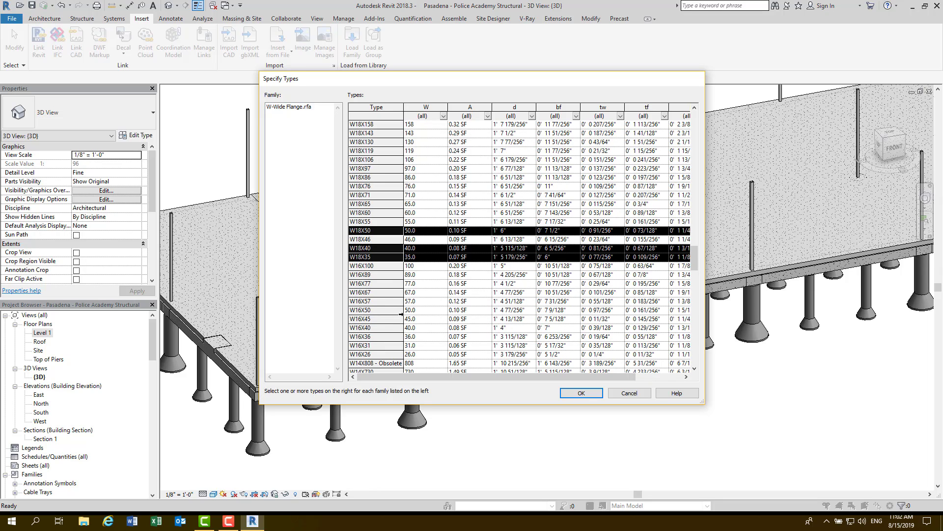
{"action": "left_click", "coordinate": [381, 354], "text": "ctrl"}
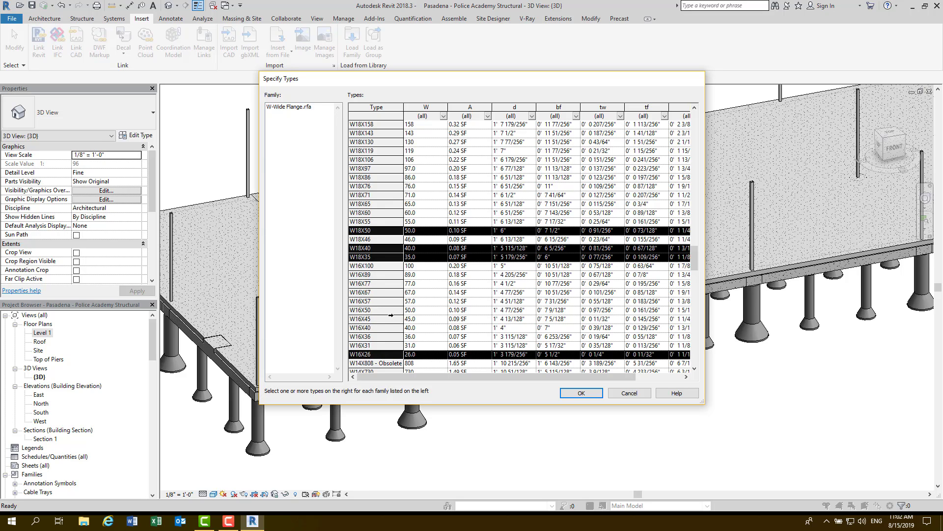
{"action": "scroll", "coordinate": [392, 309], "scroll_direction": "down", "scroll_amount": 2}
{"action": "scroll", "coordinate": [392, 310], "scroll_direction": "down", "scroll_amount": 12}
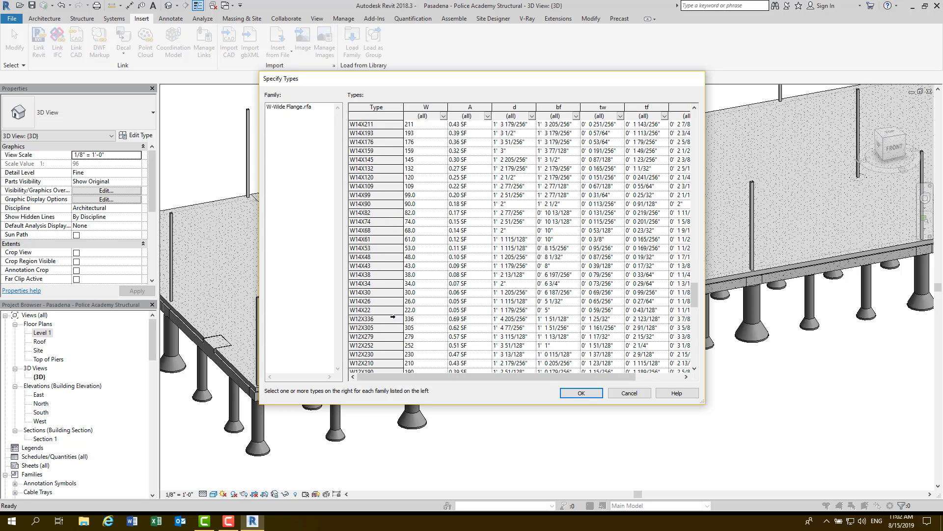
{"action": "left_click", "coordinate": [386, 310]}
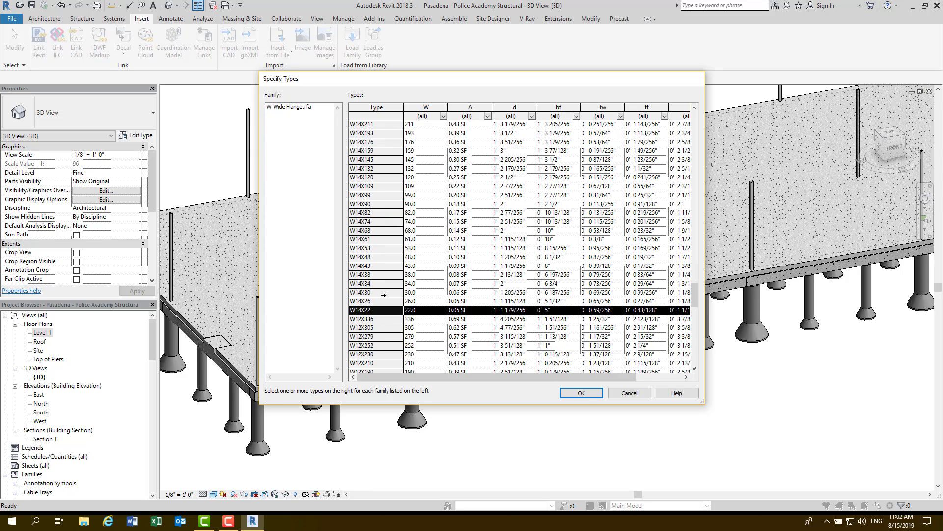
Add the W10X12 type to the wide flange types selected for loading
{"action": "scroll", "coordinate": [384, 294], "scroll_direction": "down", "scroll_amount": 10}
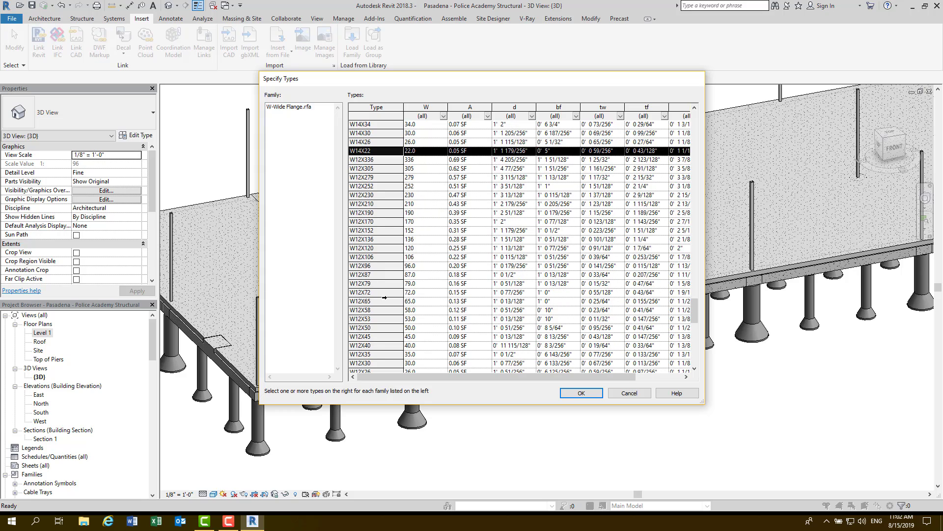
{"action": "scroll", "coordinate": [393, 319], "scroll_direction": "down", "scroll_amount": 4}
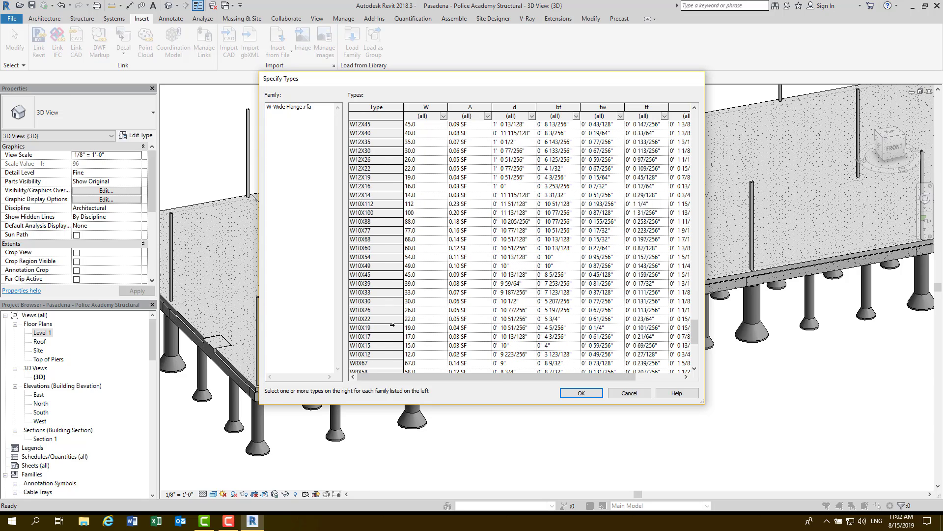
{"action": "left_click", "coordinate": [385, 355]}
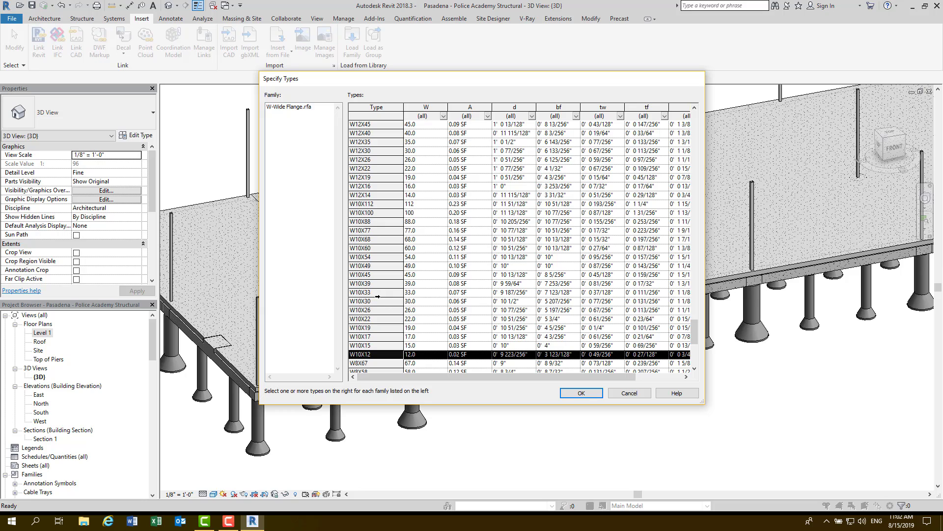
Add the W14X34 type to the selection and load the selected wide flange types into the project
{"action": "scroll", "coordinate": [379, 294], "scroll_direction": "up", "scroll_amount": 1}
{"action": "scroll", "coordinate": [380, 293], "scroll_direction": "up", "scroll_amount": 9}
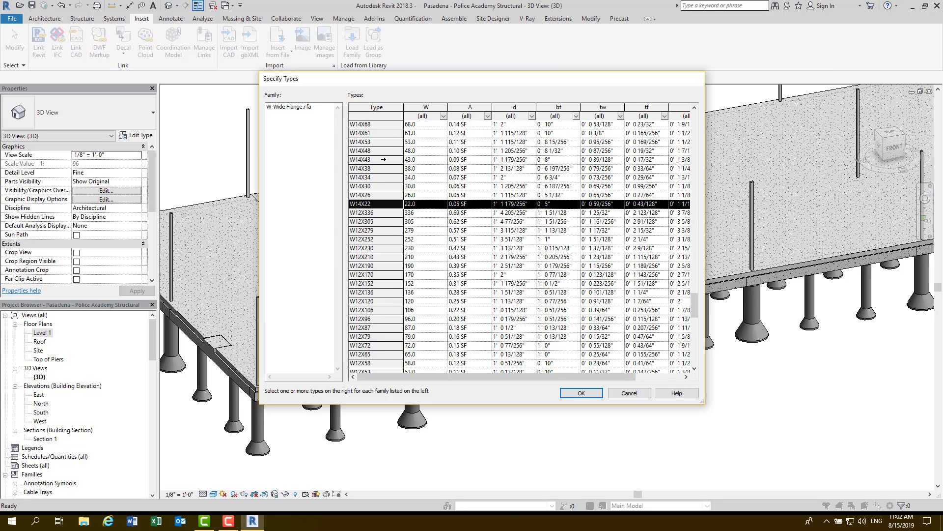
{"action": "scroll", "coordinate": [384, 159], "scroll_direction": "up", "scroll_amount": 1}
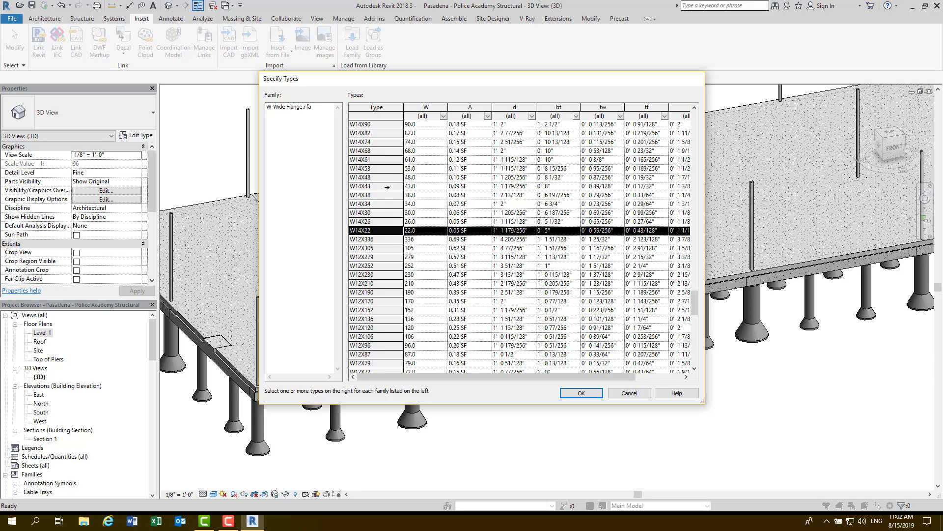
{"action": "scroll", "coordinate": [388, 187], "scroll_direction": "up", "scroll_amount": 1}
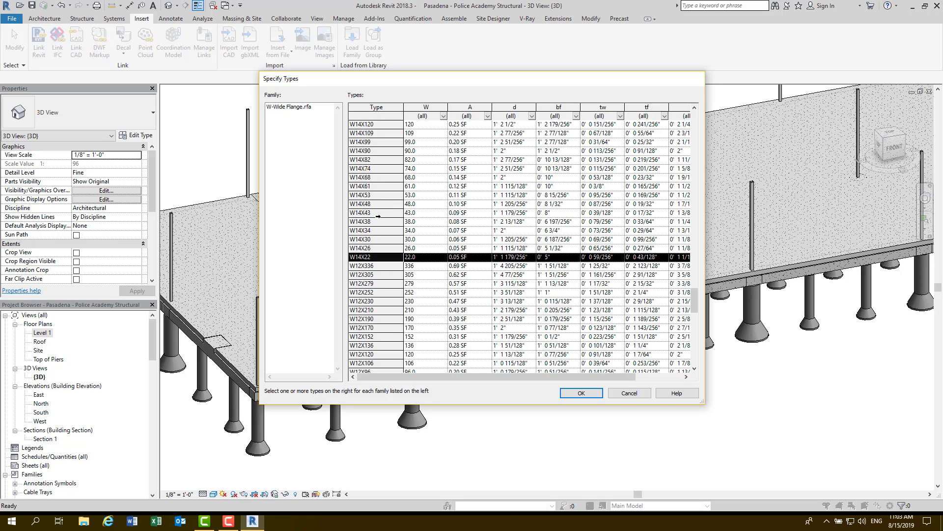
{"action": "left_click", "coordinate": [383, 231], "text": "ctrl"}
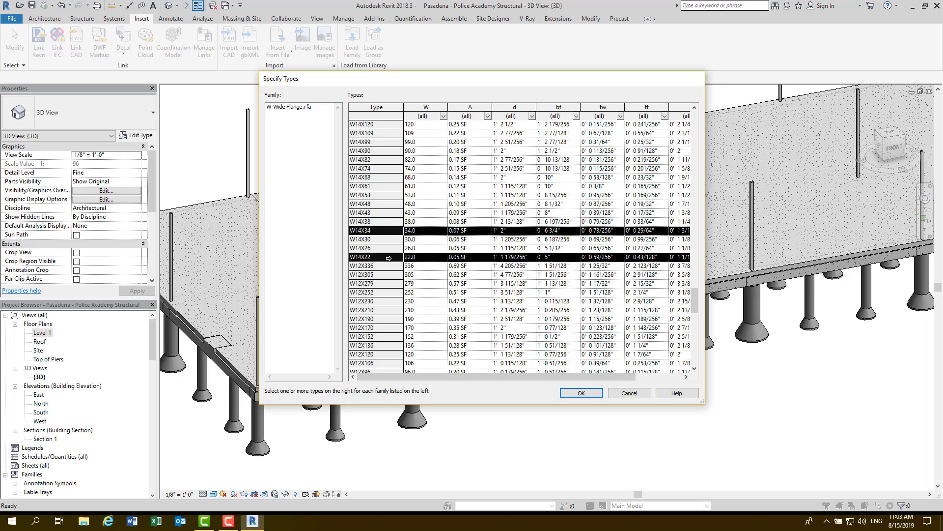
{"action": "left_click", "coordinate": [583, 393]}
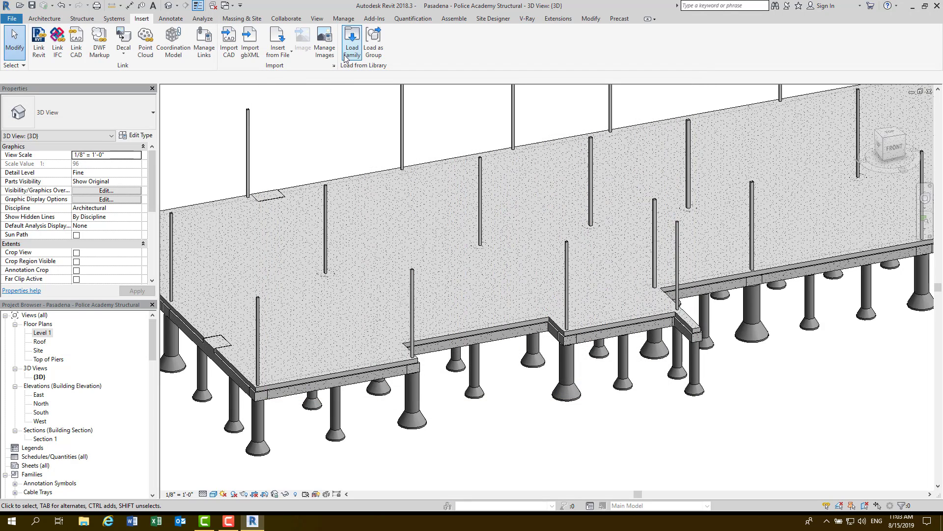
Open the HSS-Hollow Structural Section family for loading and select its HSS16X4X1/4 type
{"action": "left_click", "coordinate": [352, 50]}
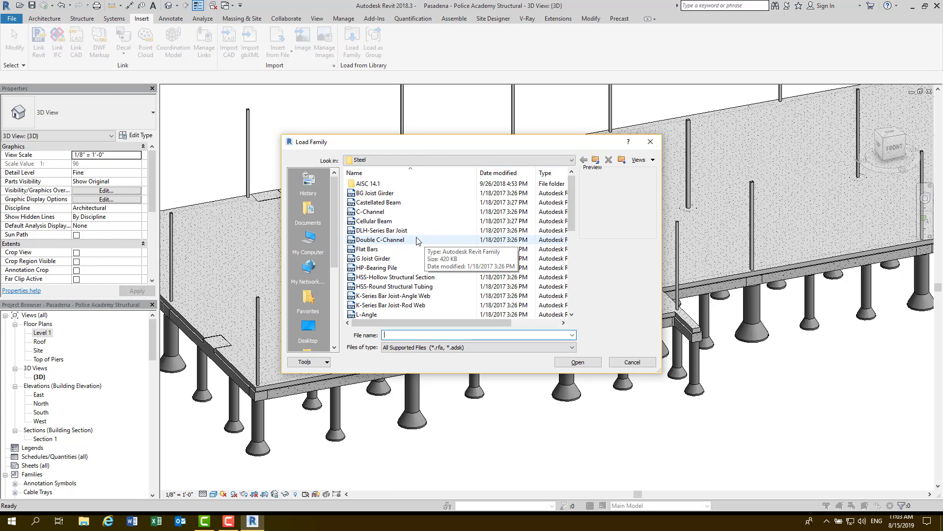
{"action": "double_click", "coordinate": [388, 277]}
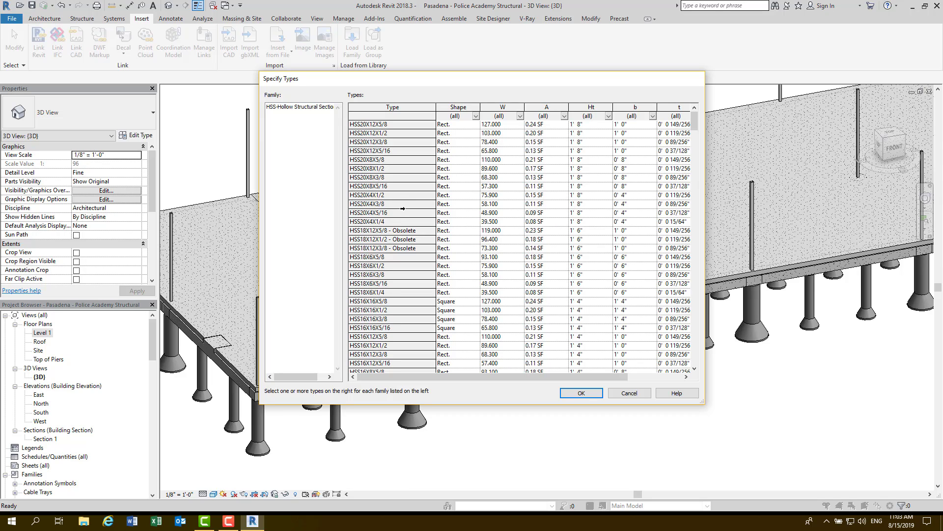
{"action": "scroll", "coordinate": [401, 214], "scroll_direction": "down", "scroll_amount": 2}
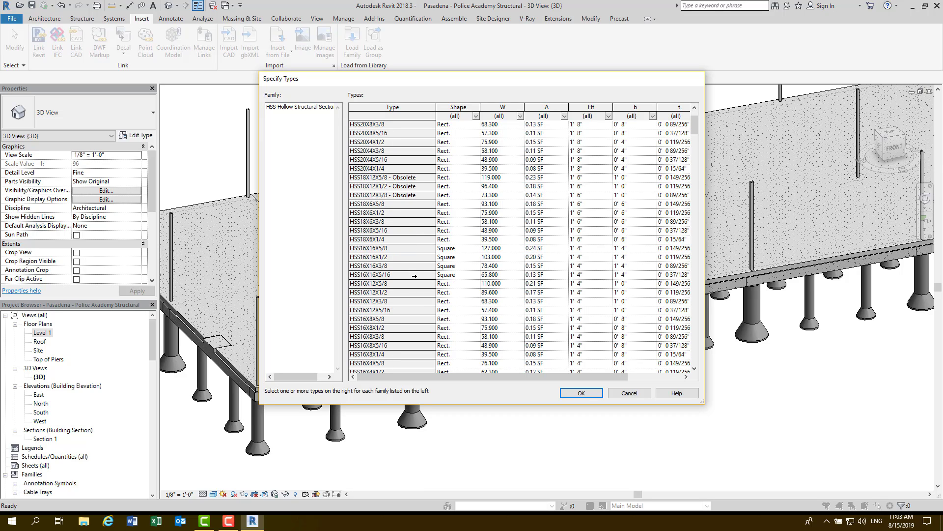
{"action": "scroll", "coordinate": [414, 275], "scroll_direction": "down", "scroll_amount": 2}
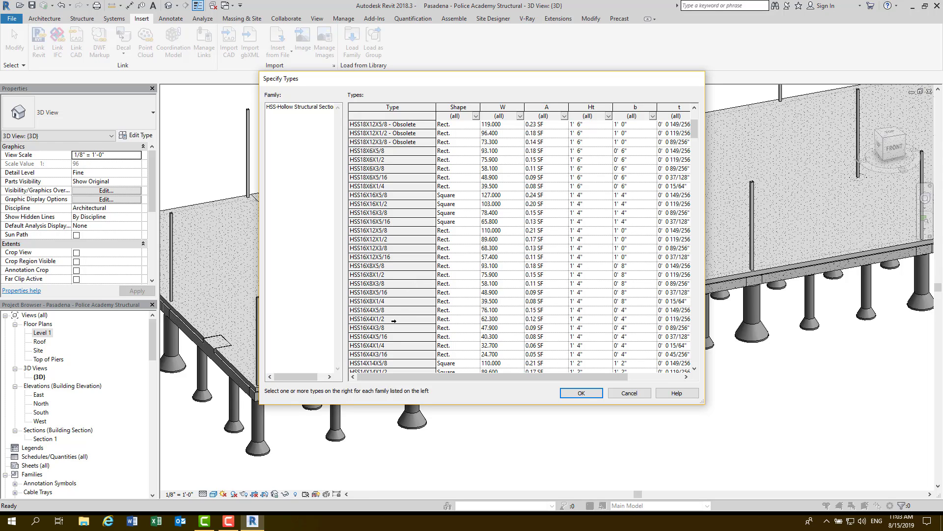
{"action": "left_click", "coordinate": [394, 345]}
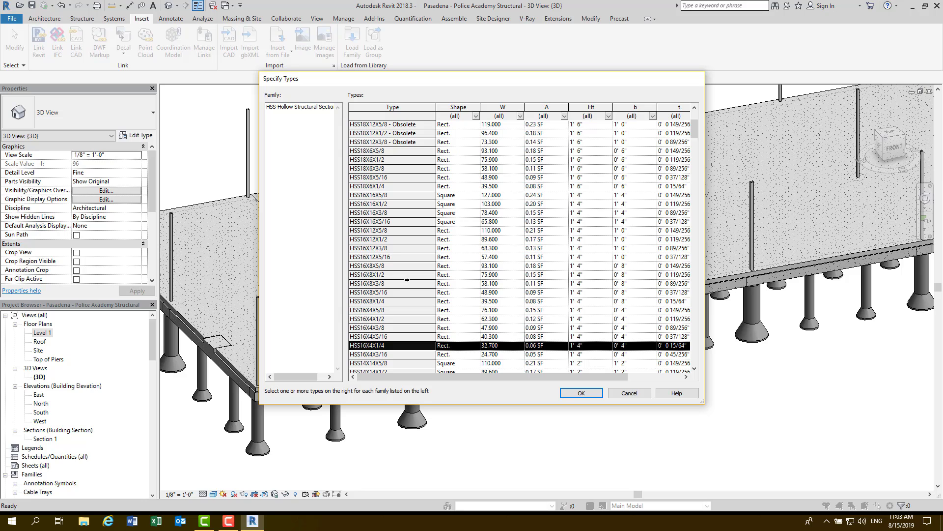
Add the HSS14X4X1/4 type to the selection and load the selected hollow section types into the project
{"action": "scroll", "coordinate": [406, 288], "scroll_direction": "down", "scroll_amount": 4}
{"action": "scroll", "coordinate": [407, 280], "scroll_direction": "down", "scroll_amount": 4}
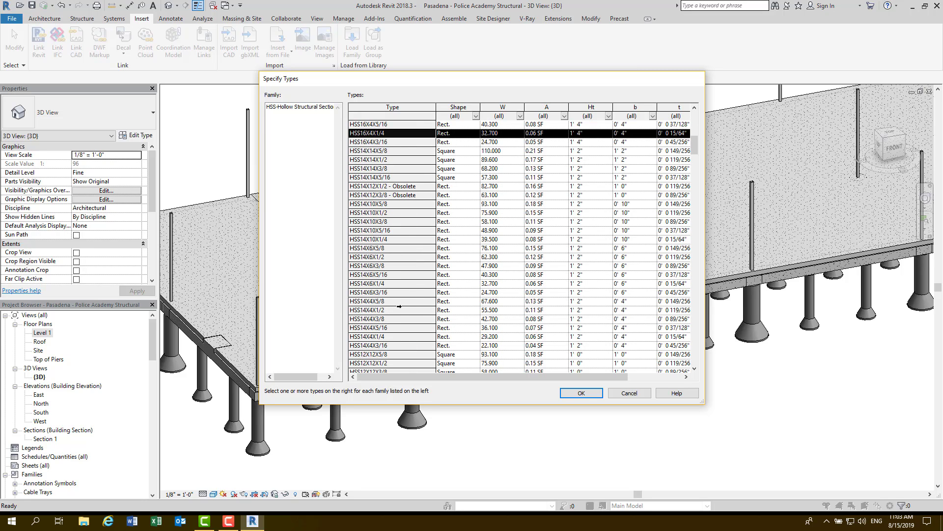
{"action": "left_click", "coordinate": [394, 337], "text": "ctrl"}
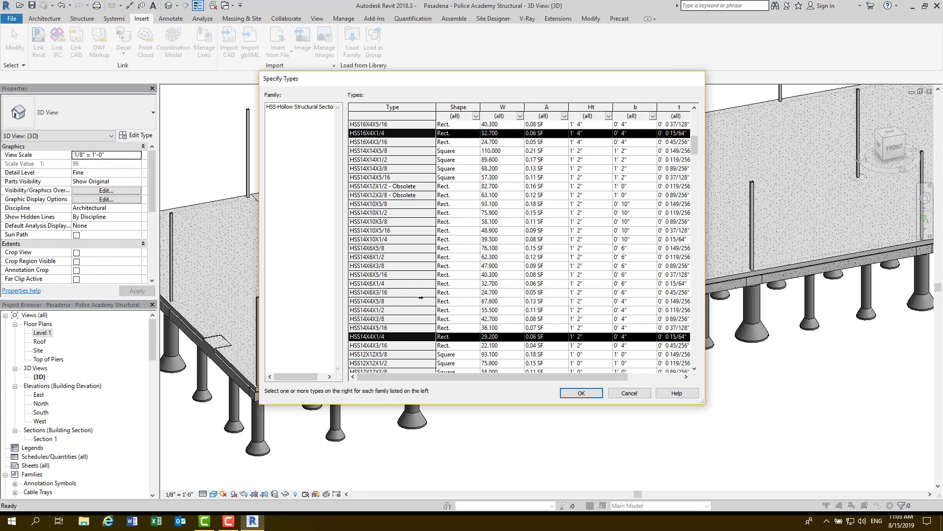
{"action": "left_click", "coordinate": [581, 393]}
Open the K-Series Bar Joist-Angle Web family for loading and select its 22K5 type
{"action": "left_click", "coordinate": [351, 42]}
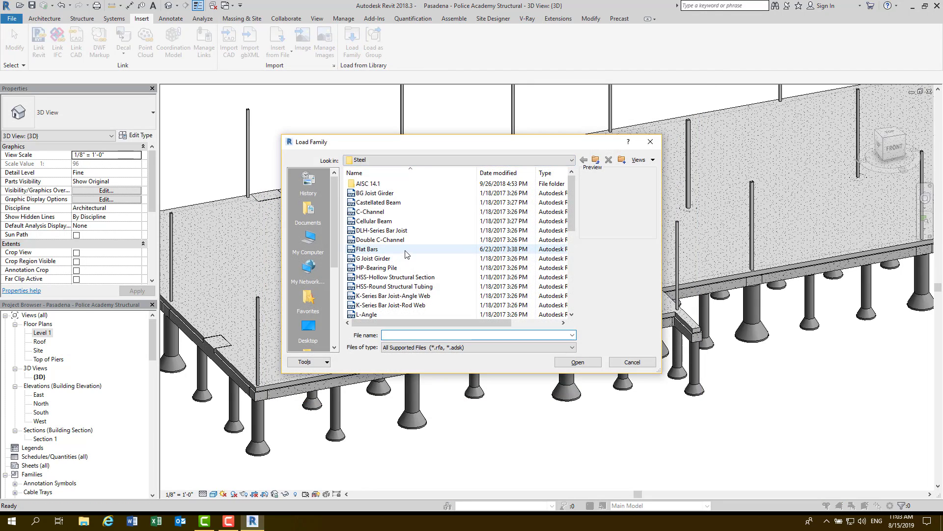
{"action": "left_click", "coordinate": [391, 297]}
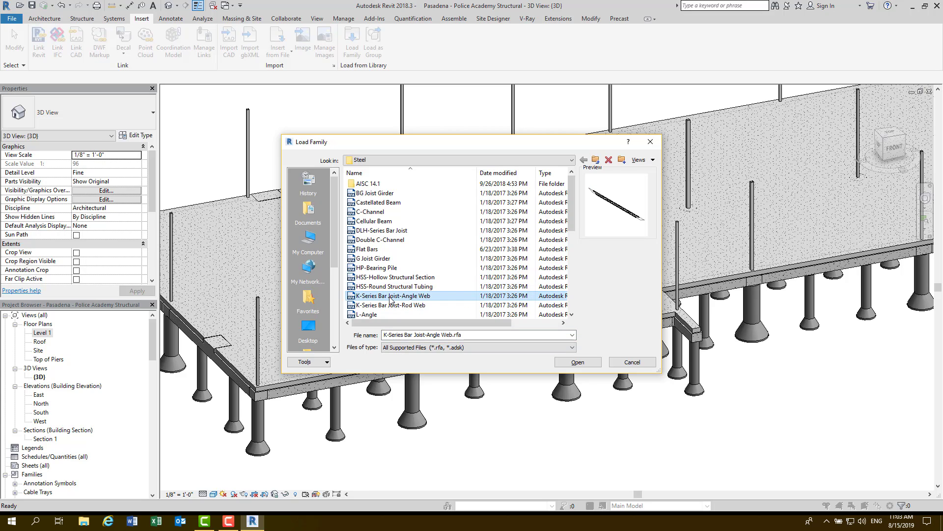
{"action": "double_click", "coordinate": [392, 297]}
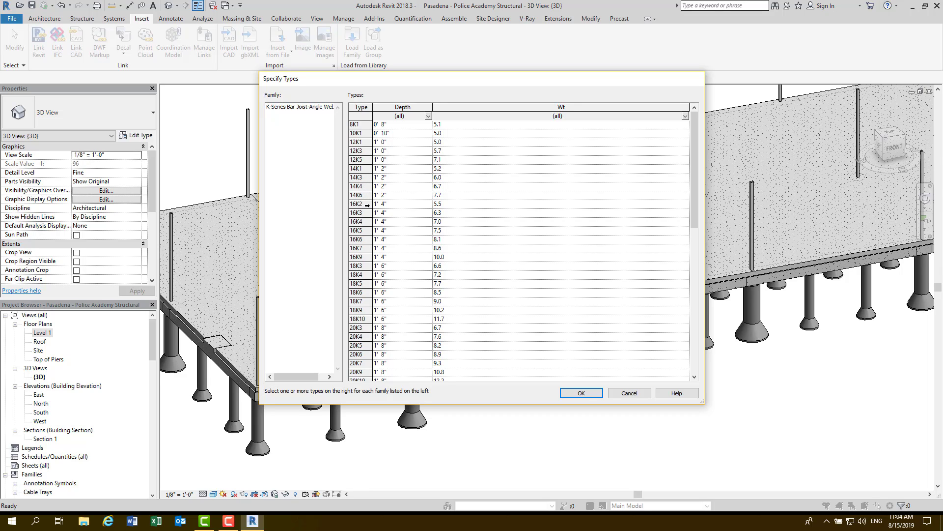
{"action": "scroll", "coordinate": [367, 206], "scroll_direction": "down", "scroll_amount": 3}
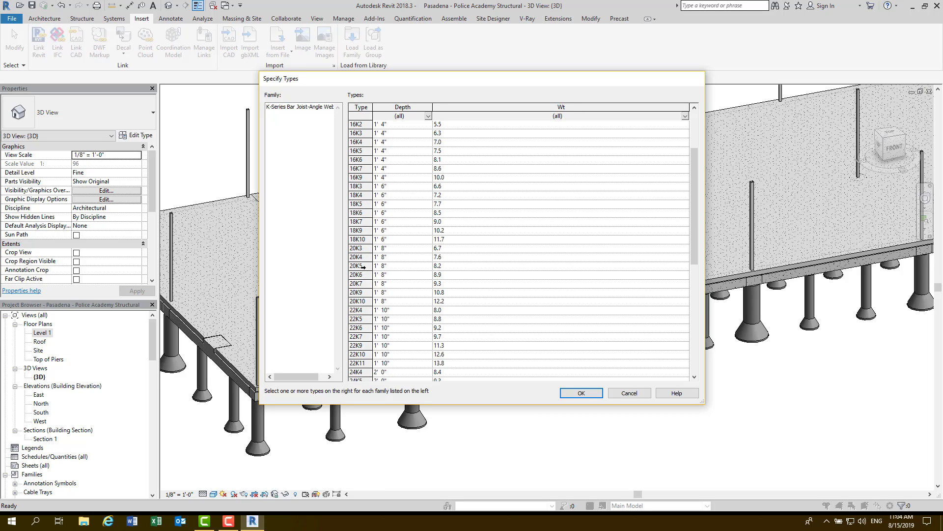
{"action": "scroll", "coordinate": [363, 289], "scroll_direction": "down", "scroll_amount": 3}
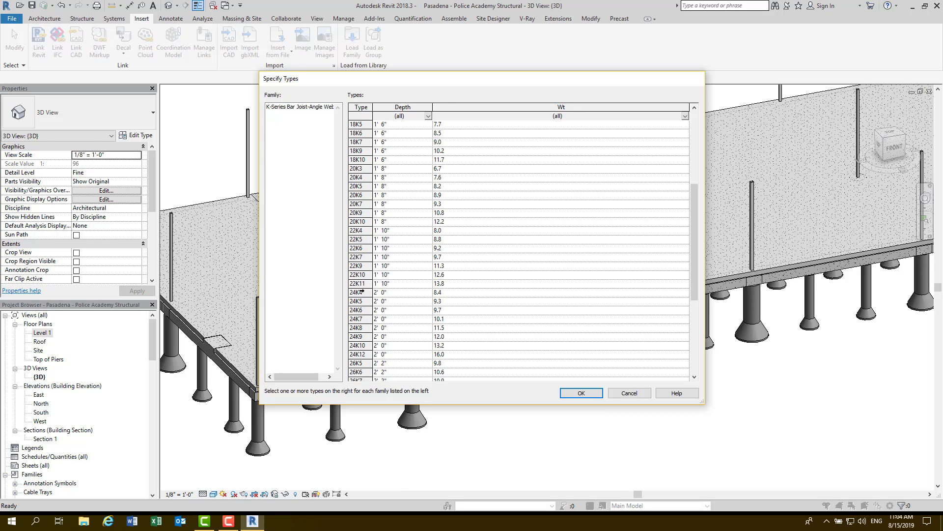
{"action": "left_click", "coordinate": [361, 239]}
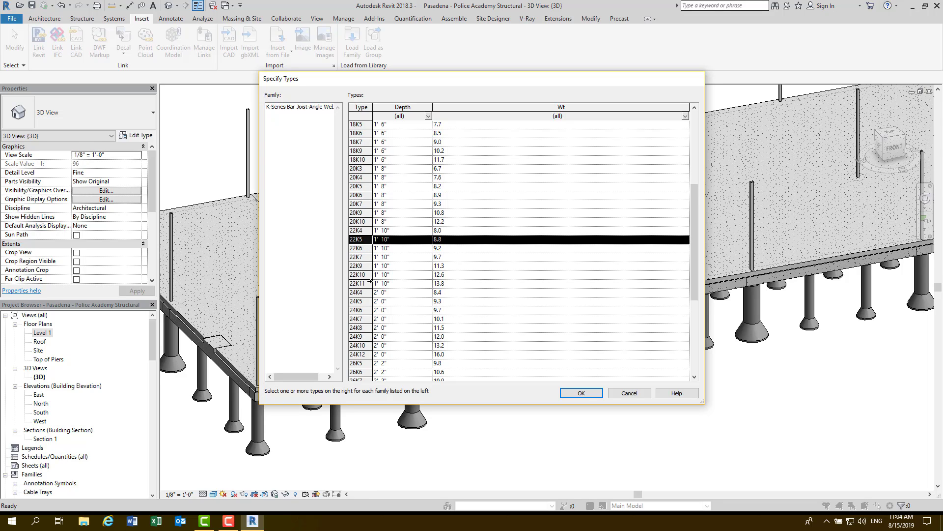
Add the 26K7, 28K9 and 30K7 types to the selection and load the selected bar joist types into the project
{"action": "scroll", "coordinate": [370, 282], "scroll_direction": "down", "scroll_amount": 2}
{"action": "left_click", "coordinate": [365, 328], "text": "ctrl"}
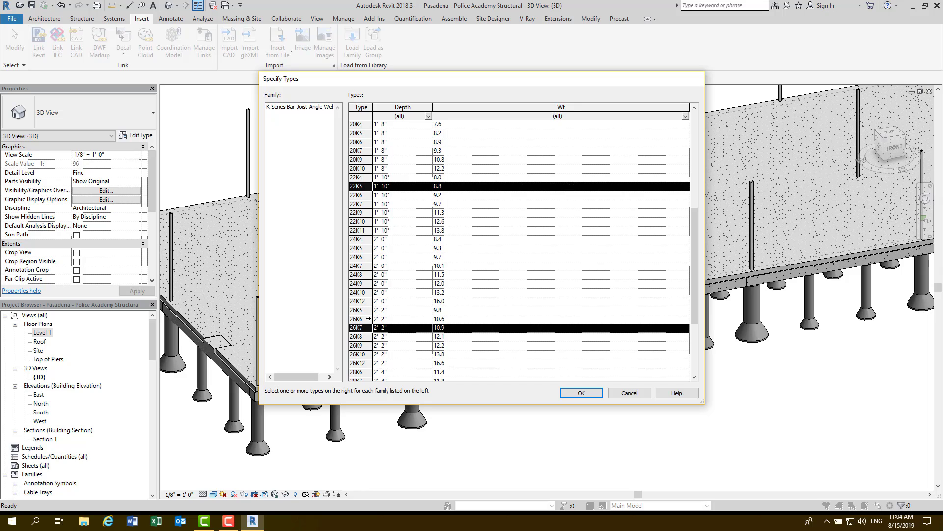
{"action": "scroll", "coordinate": [364, 340], "scroll_direction": "down", "scroll_amount": 4}
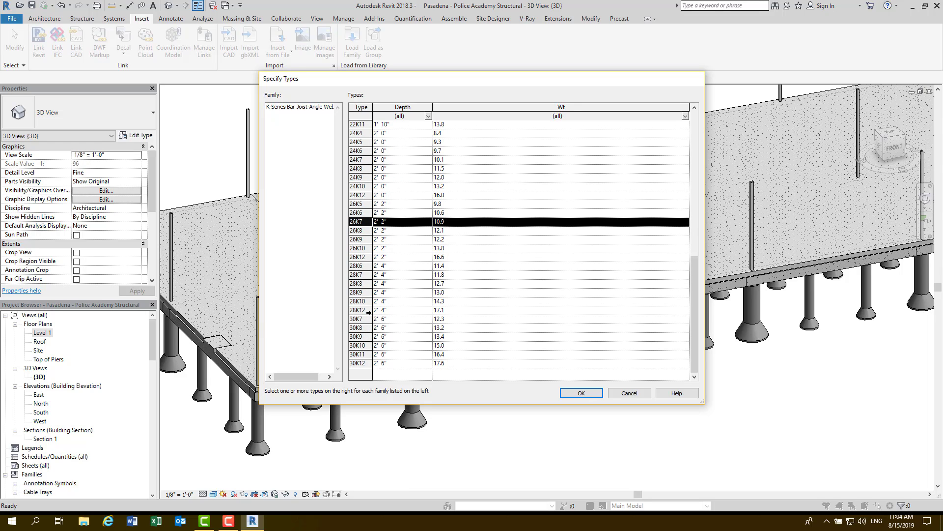
{"action": "left_click", "coordinate": [361, 292], "text": "ctrl"}
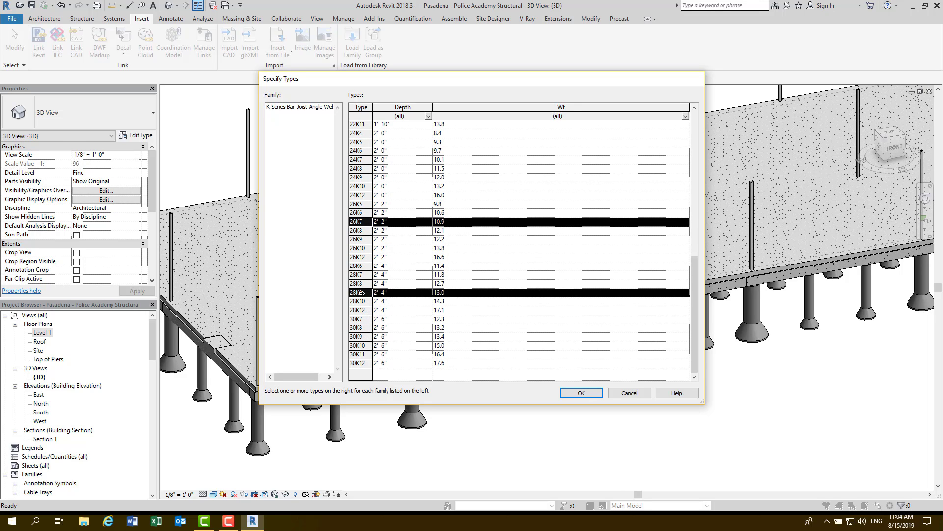
{"action": "left_click", "coordinate": [370, 319], "text": "ctrl"}
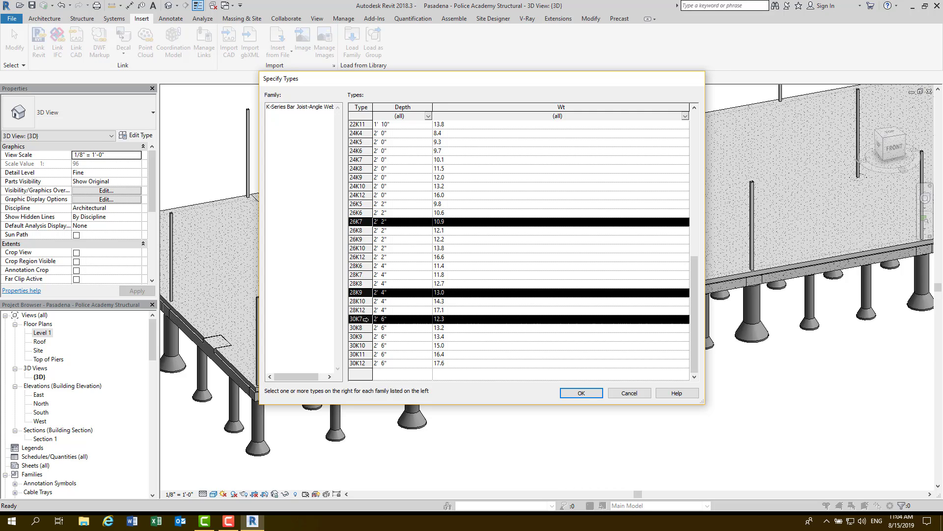
{"action": "left_click", "coordinate": [581, 393]}
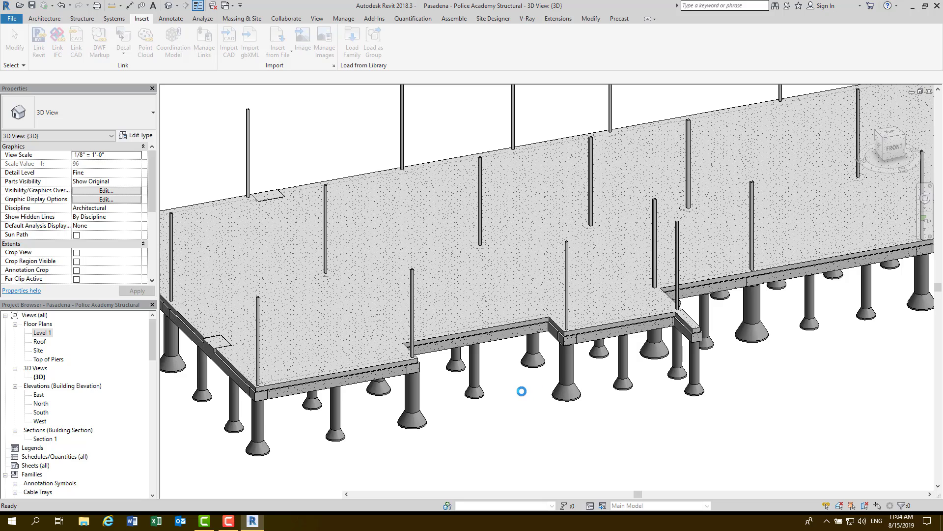
{"action": "middle_click_drag", "start_coordinate": [519, 420], "coordinate": [595, 419]}
{"action": "scroll", "coordinate": [595, 419], "scroll_direction": "down", "scroll_amount": 2}
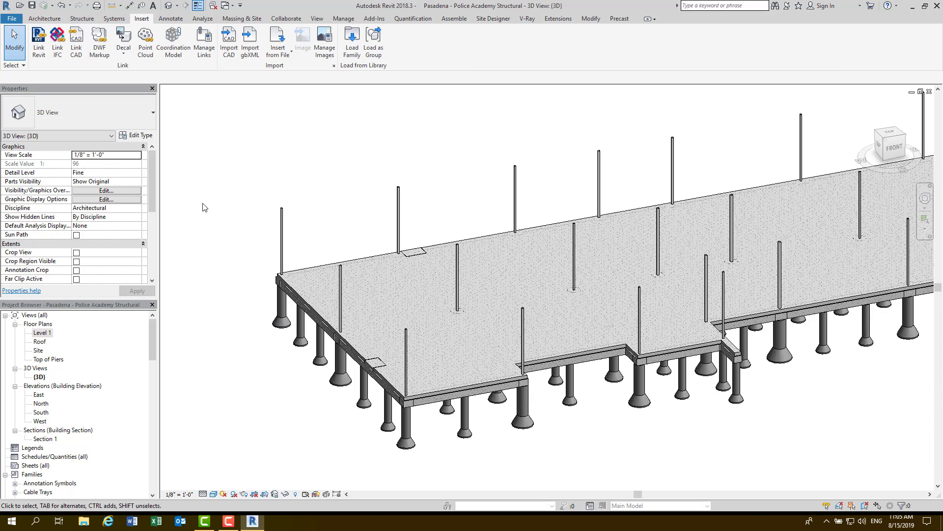
In the East elevation, rename the Roof level to TO Steel and rename its corresponding views as well
{"action": "double_click", "coordinate": [39, 395]}
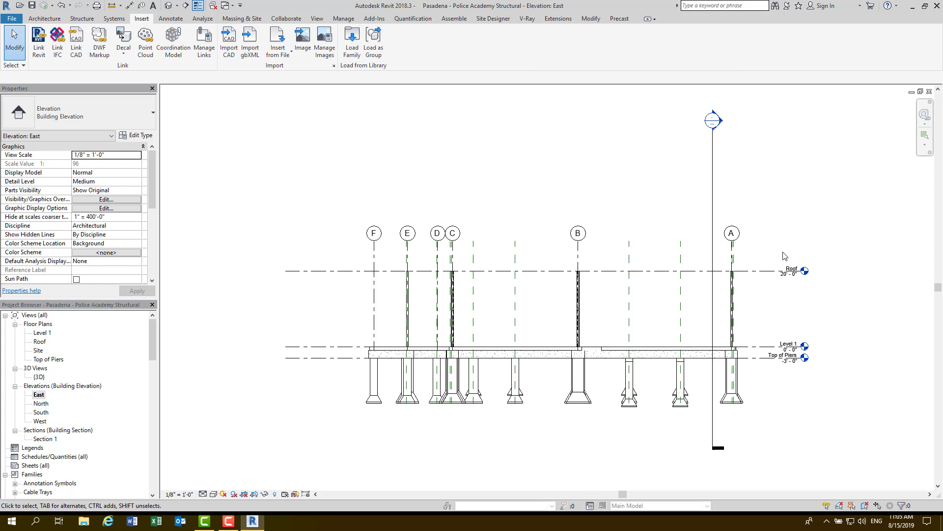
{"action": "middle_click_drag", "start_coordinate": [784, 256], "coordinate": [592, 258]}
{"action": "scroll", "coordinate": [601, 294], "scroll_direction": "up", "scroll_amount": 5}
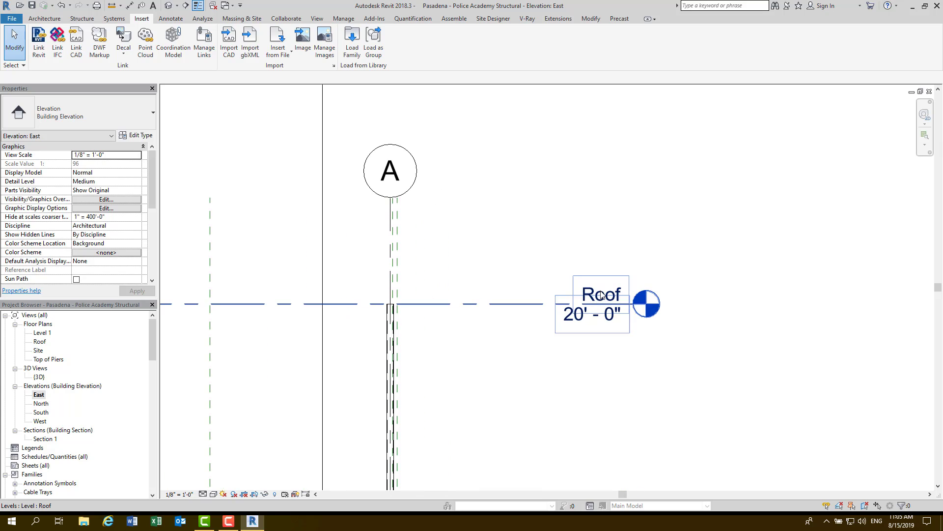
{"action": "left_click", "coordinate": [601, 294]}
{"action": "left_click", "coordinate": [612, 295]}
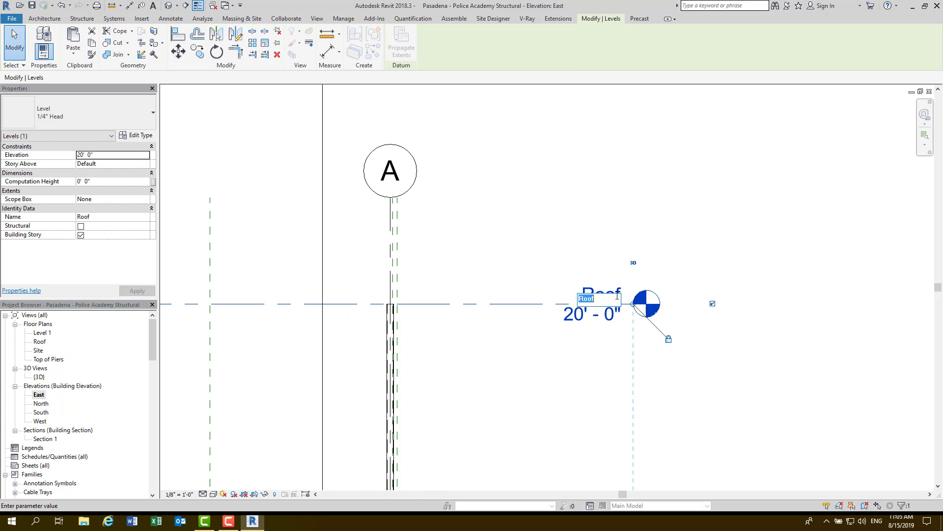
{"action": "type", "text": "to"}
{"action": "key", "text": "BackSpace"}
{"action": "key", "text": "BackSpace"}
{"action": "key", "text": "BackSpace"}
{"action": "type", "text": "TO Steel"}
{"action": "key", "text": "Return"}
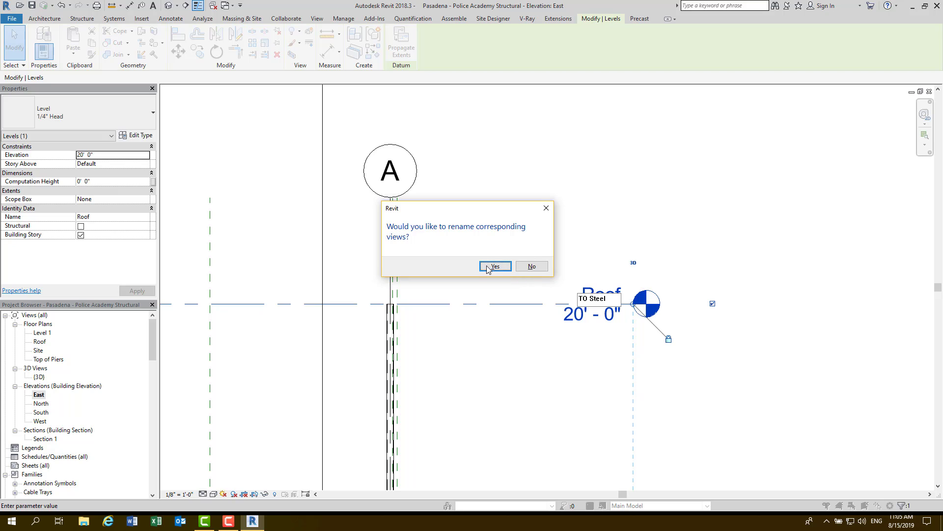
{"action": "left_click", "coordinate": [495, 267]}
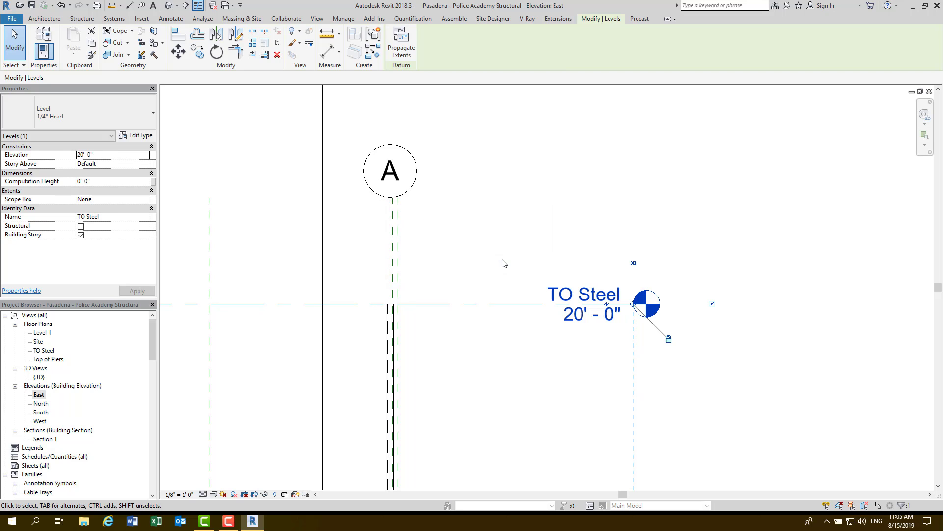
Set the elevation of the TO Steel level to 15'
{"action": "left_click", "coordinate": [579, 325]}
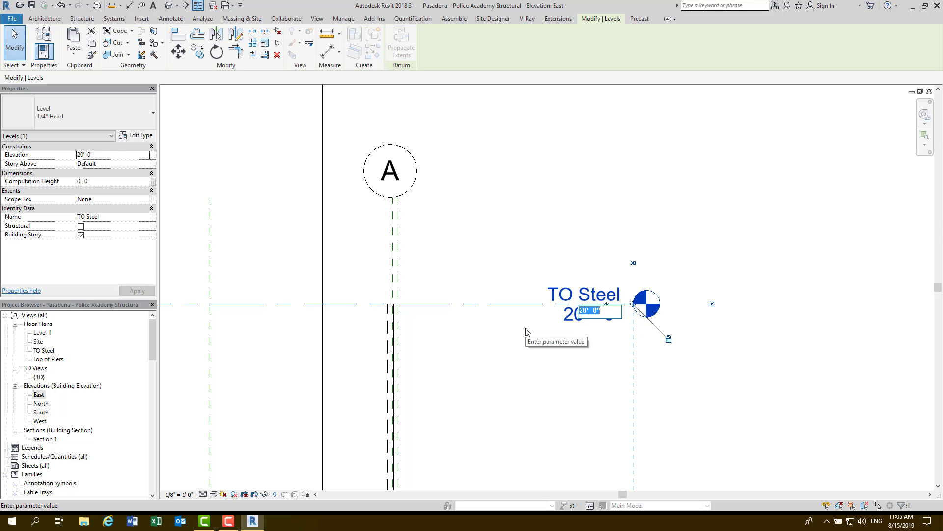
{"action": "type", "text": "15"}
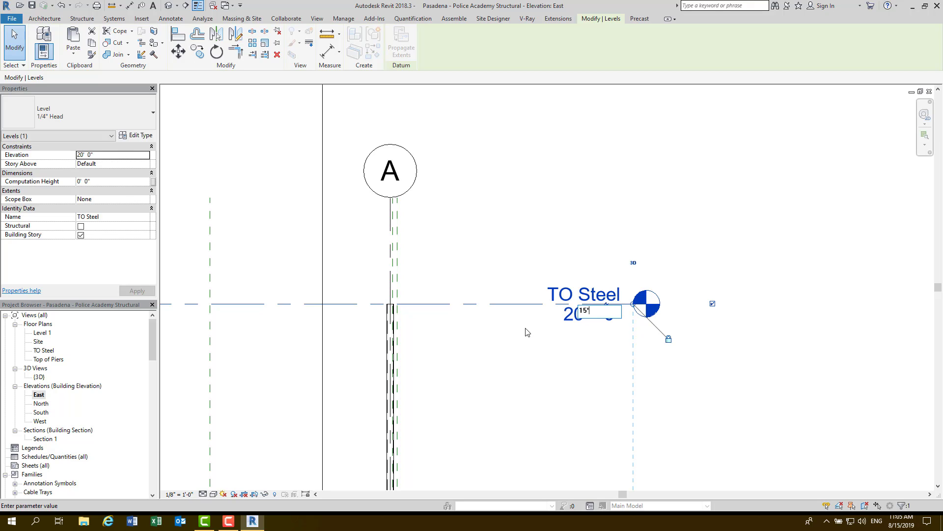
{"action": "key", "text": "Return"}
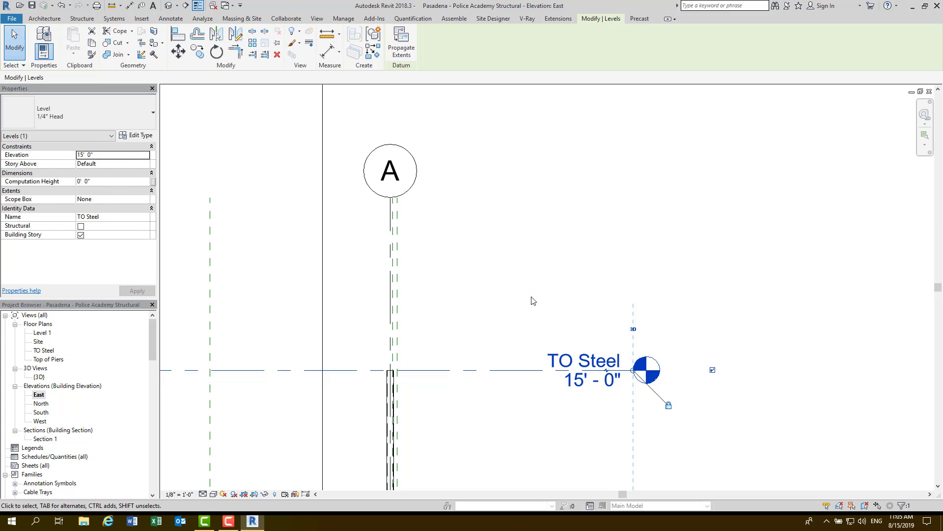
{"action": "scroll", "coordinate": [531, 307], "scroll_direction": "down", "scroll_amount": 3}
{"action": "scroll", "coordinate": [511, 280], "scroll_direction": "down", "scroll_amount": 4}
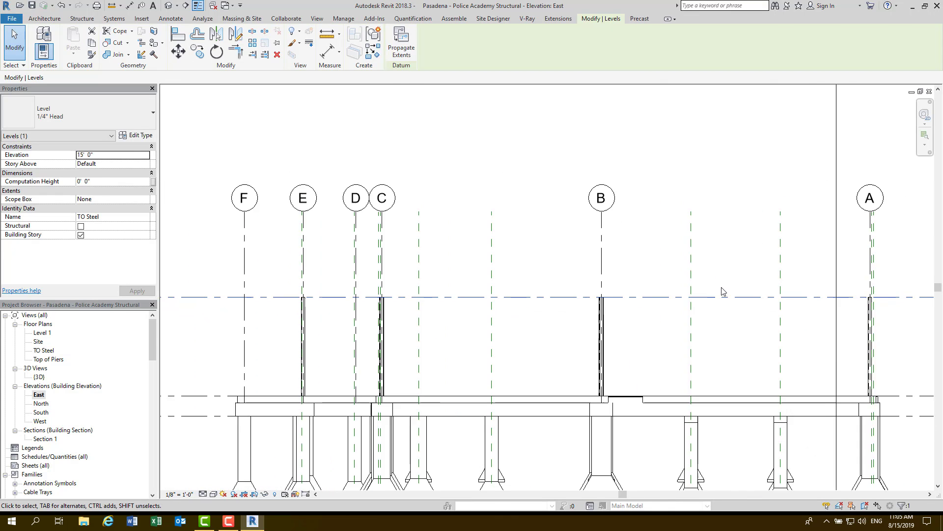
In the Level 1 floor plan, start a structural beam with the W-Wide Flange W18X35 type
{"action": "double_click", "coordinate": [42, 333]}
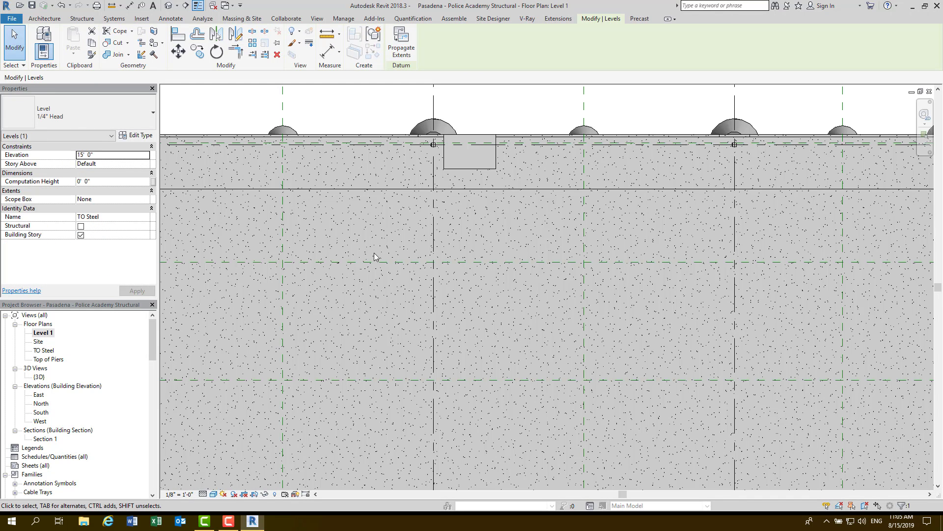
{"action": "middle_click_drag", "start_coordinate": [374, 222], "coordinate": [655, 300]}
{"action": "mouse_move", "coordinate": [596, 190]}
{"action": "middle_mouse_down"}
{"action": "mouse_move", "coordinate": [544, 211]}
{"action": "mouse_move", "coordinate": [596, 221]}
{"action": "mouse_move", "coordinate": [496, 229]}
{"action": "middle_mouse_up"}
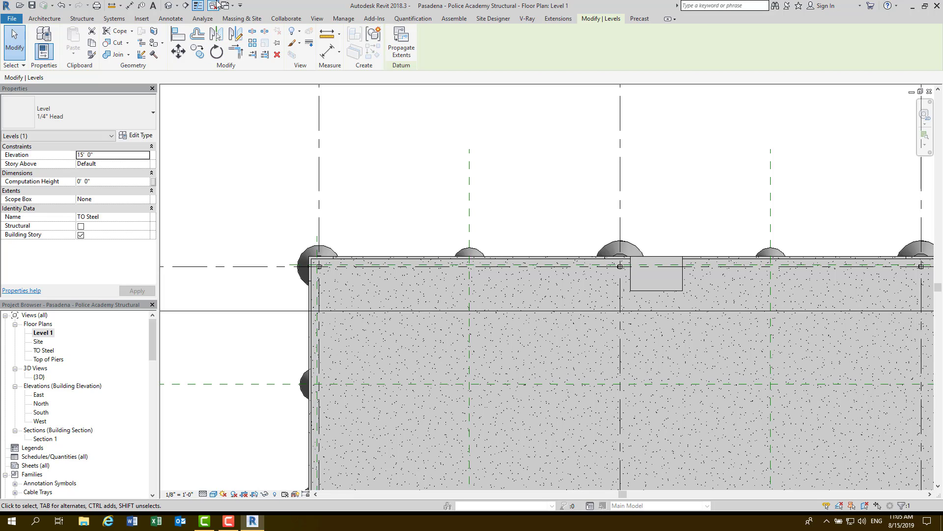
{"action": "left_click", "coordinate": [81, 18]}
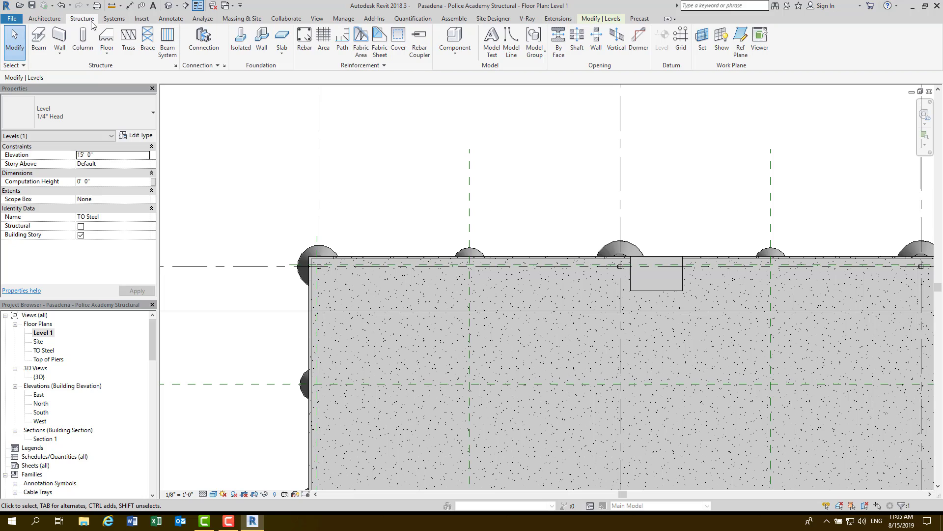
{"action": "left_click", "coordinate": [45, 41]}
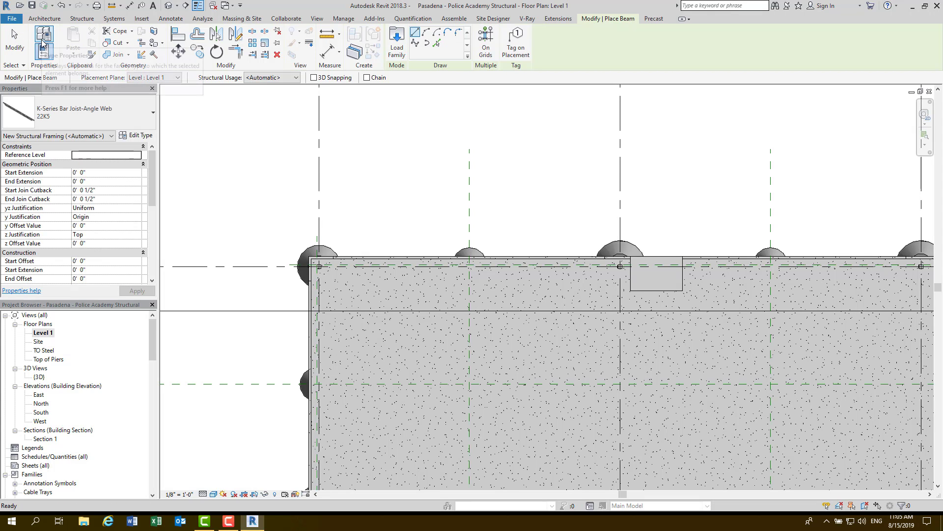
{"action": "left_click", "coordinate": [70, 113]}
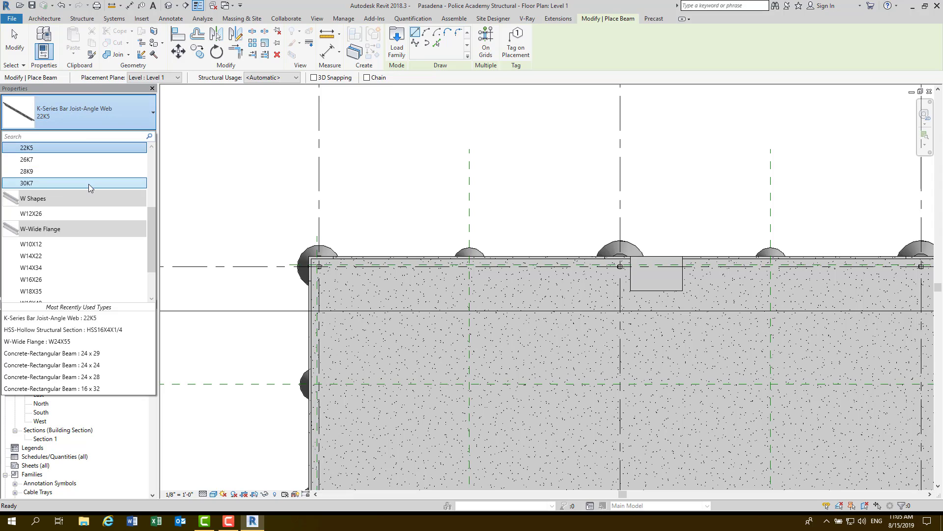
{"action": "scroll", "coordinate": [92, 206], "scroll_direction": "down", "scroll_amount": 2}
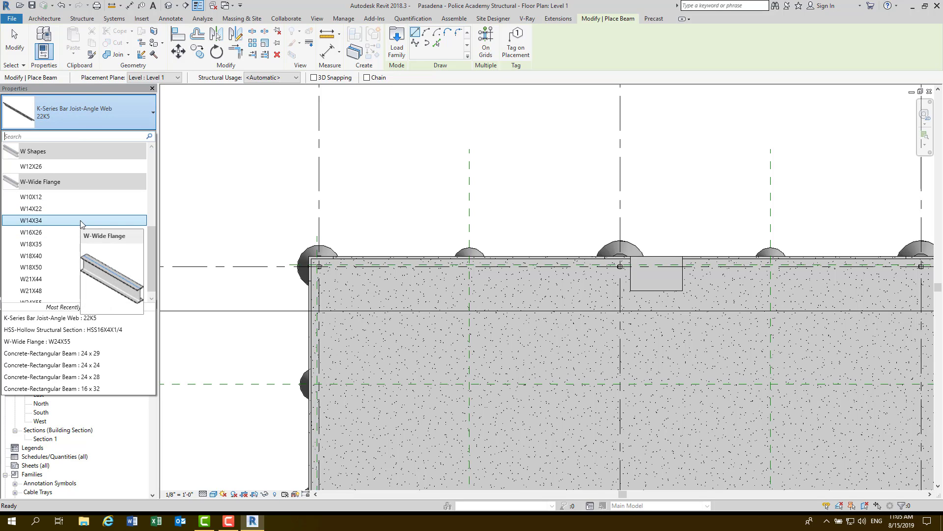
{"action": "left_click", "coordinate": [57, 244]}
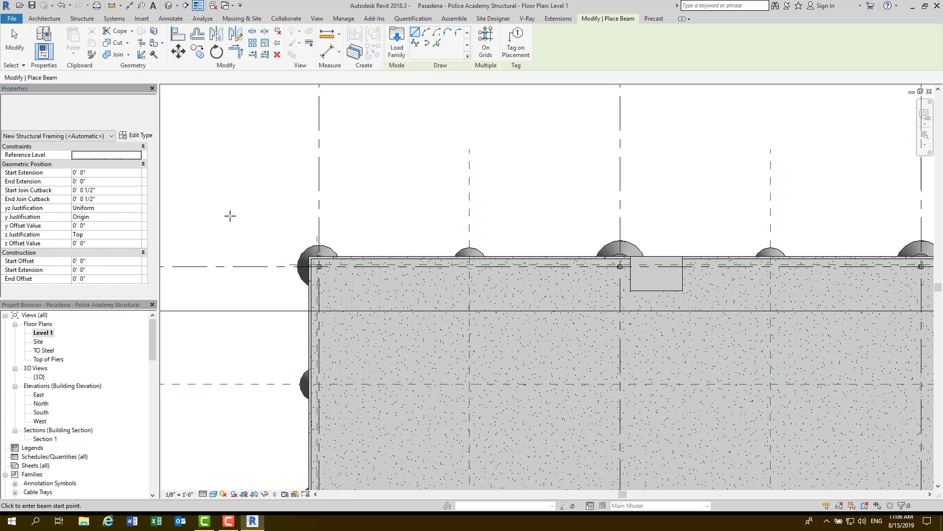
Set the new beam's reference level to Level 1 and its z offset value to 15'
{"action": "left_click", "coordinate": [134, 154]}
{"action": "left_click", "coordinate": [137, 155]}
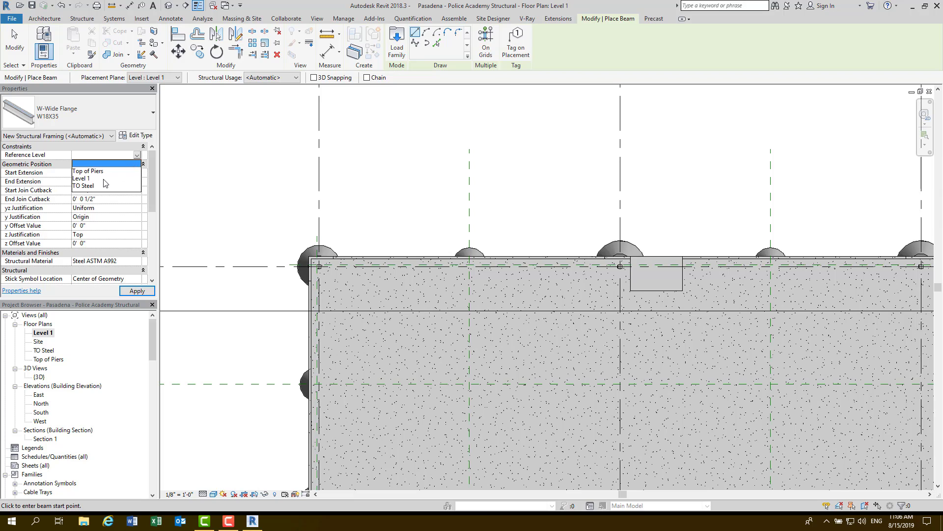
{"action": "left_click", "coordinate": [81, 178]}
{"action": "scroll", "coordinate": [150, 178], "scroll_direction": "down", "scroll_amount": 2}
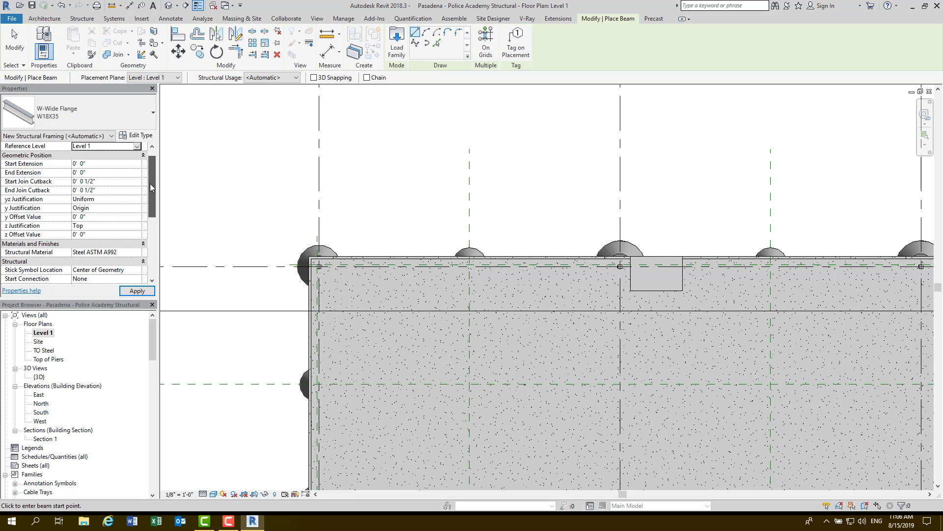
{"action": "left_click", "coordinate": [102, 225]}
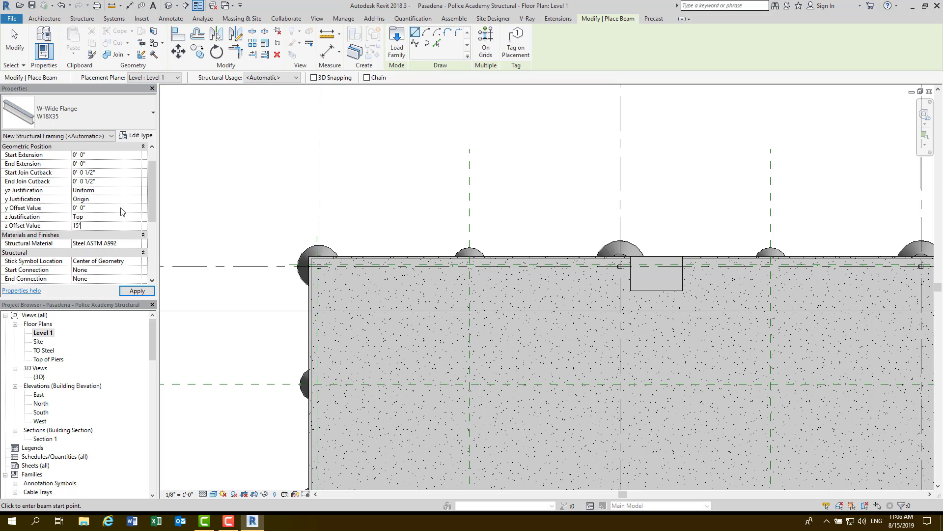
{"action": "key", "text": "Tab"}
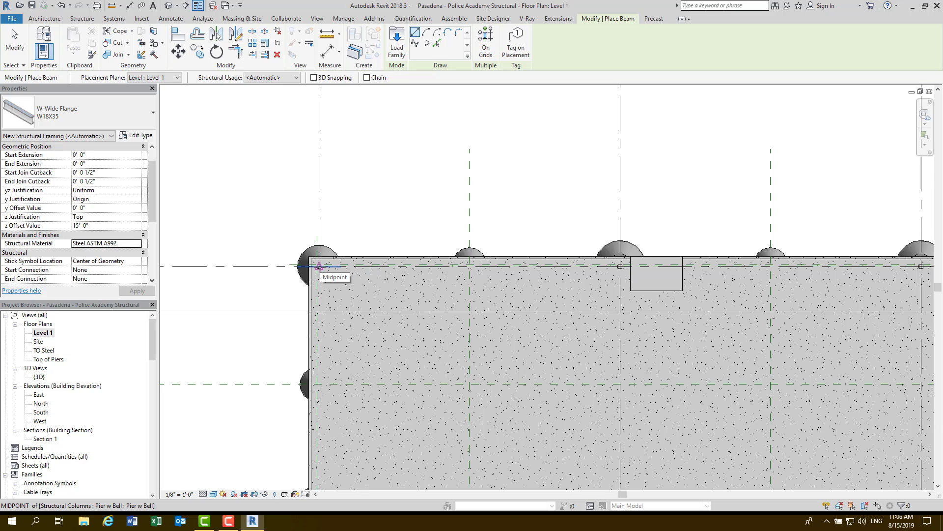
{"action": "left_click", "coordinate": [320, 266]}
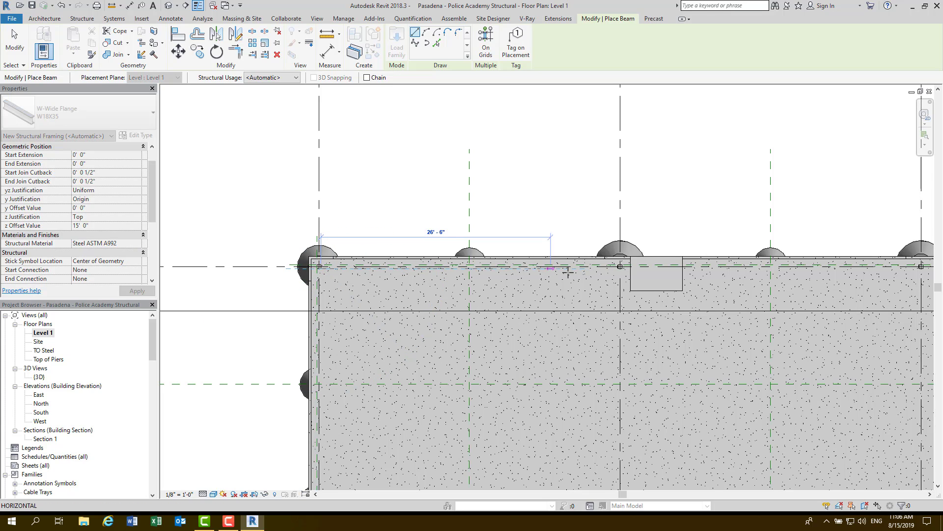
{"action": "left_click", "coordinate": [620, 267]}
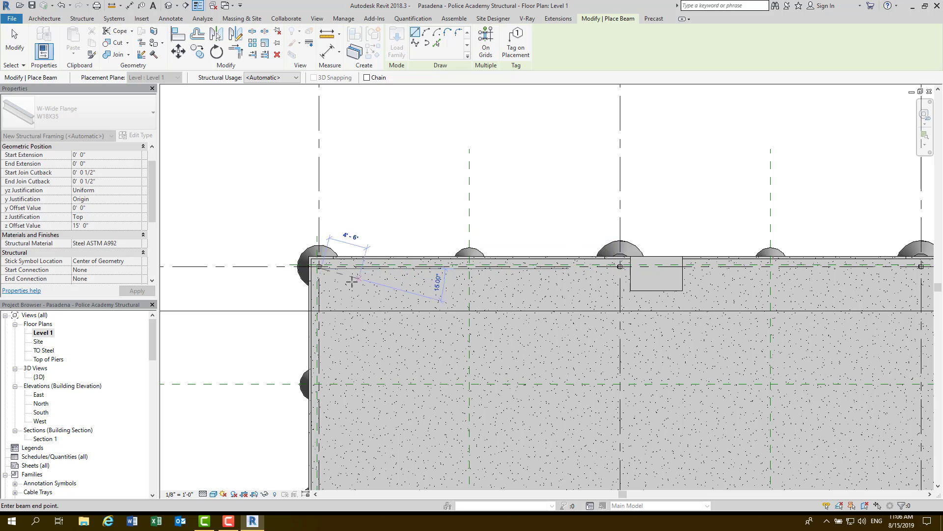
{"action": "left_click", "coordinate": [319, 266]}
{"action": "scroll", "coordinate": [320, 267], "scroll_direction": "up", "scroll_amount": 6}
{"action": "key", "text": "Escape"}
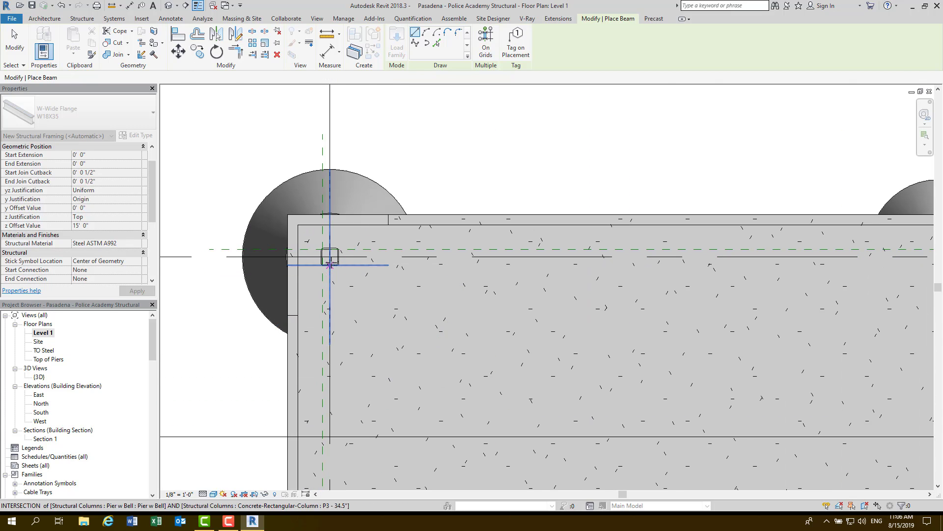
Place the W18X35 beam along grid A from the corner column at grid 1 to the column at grid 2
{"action": "mouse_move", "coordinate": [150, 205]}
{"action": "left_mouse_down"}
{"action": "mouse_move", "coordinate": [151, 179]}
{"action": "mouse_move", "coordinate": [150, 245]}
{"action": "mouse_move", "coordinate": [150, 191]}
{"action": "left_mouse_up"}
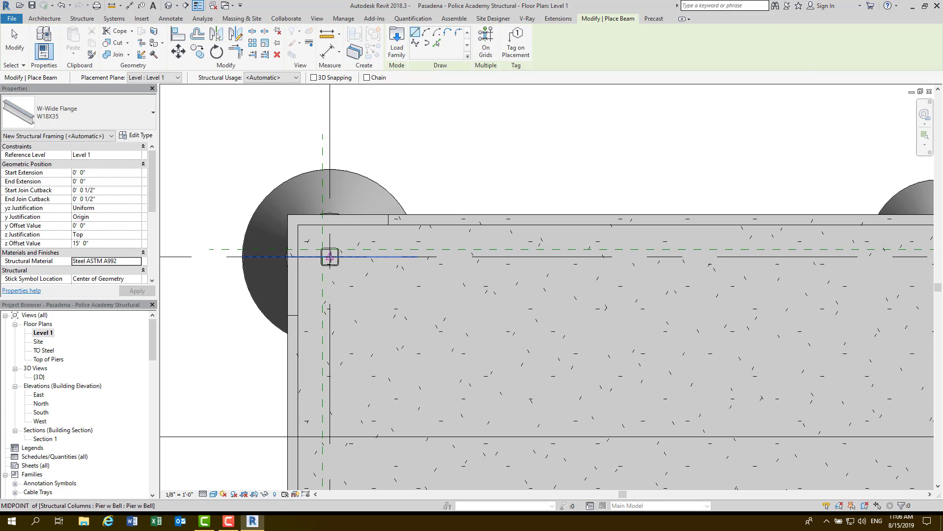
{"action": "left_click", "coordinate": [330, 256]}
{"action": "scroll", "coordinate": [402, 262], "scroll_direction": "down", "scroll_amount": 3}
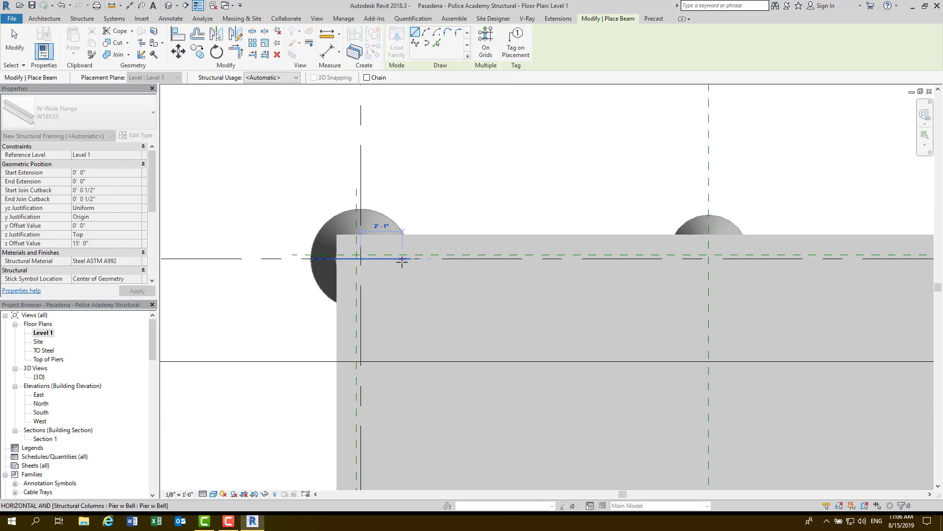
{"action": "middle_click_drag", "start_coordinate": [644, 261], "coordinate": [395, 278]}
{"action": "scroll", "coordinate": [394, 278], "scroll_direction": "down", "scroll_amount": 1}
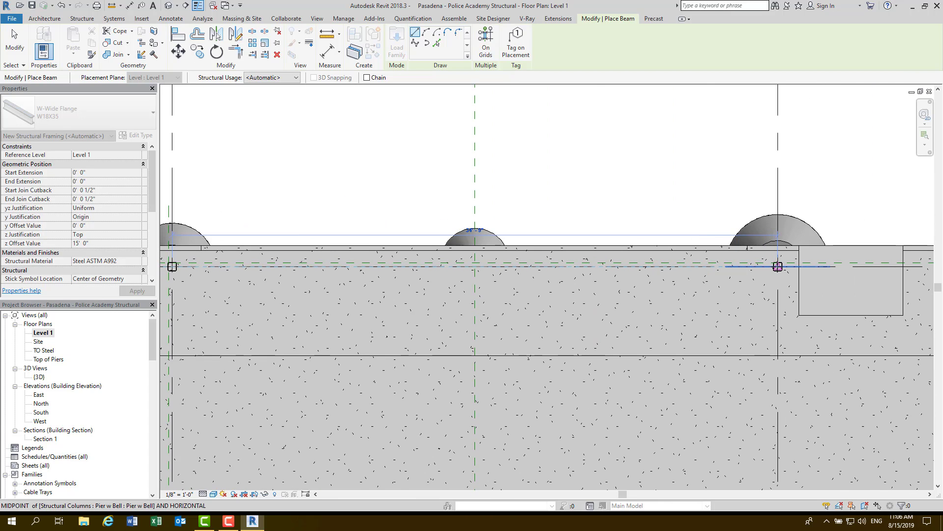
{"action": "left_click", "coordinate": [777, 266]}
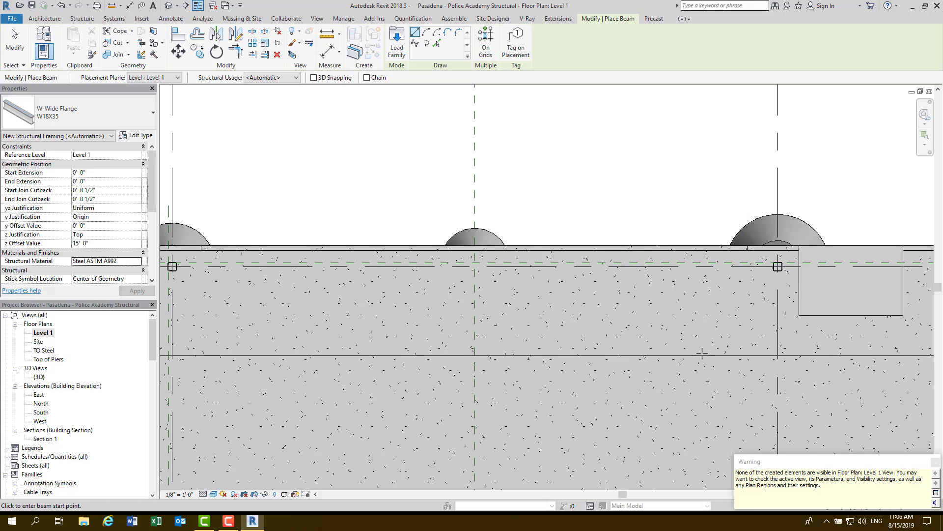
{"action": "left_click", "coordinate": [936, 462]}
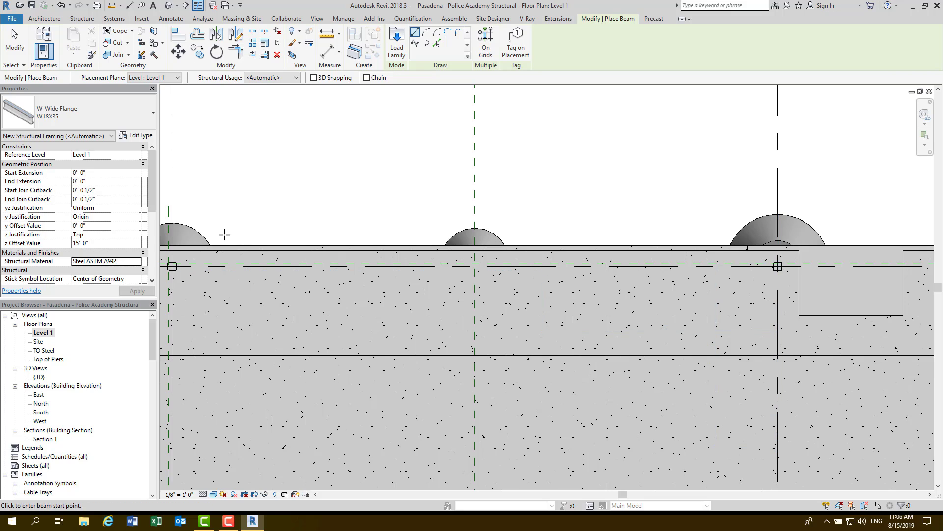
{"action": "mouse_move", "coordinate": [151, 203]}
{"action": "left_mouse_down"}
{"action": "mouse_move", "coordinate": [152, 226]}
{"action": "mouse_move", "coordinate": [152, 212]}
{"action": "left_mouse_up"}
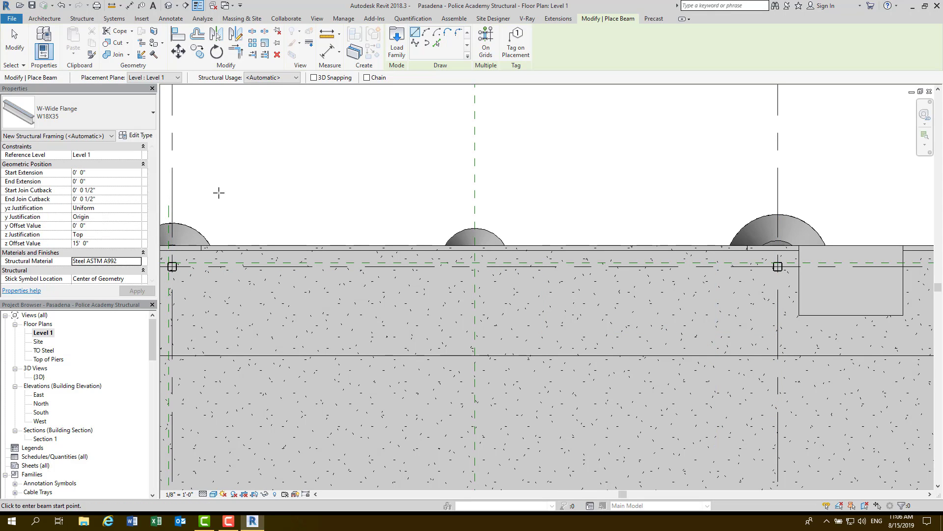
{"action": "key", "text": "Escape"}
{"action": "key", "text": "Escape"}
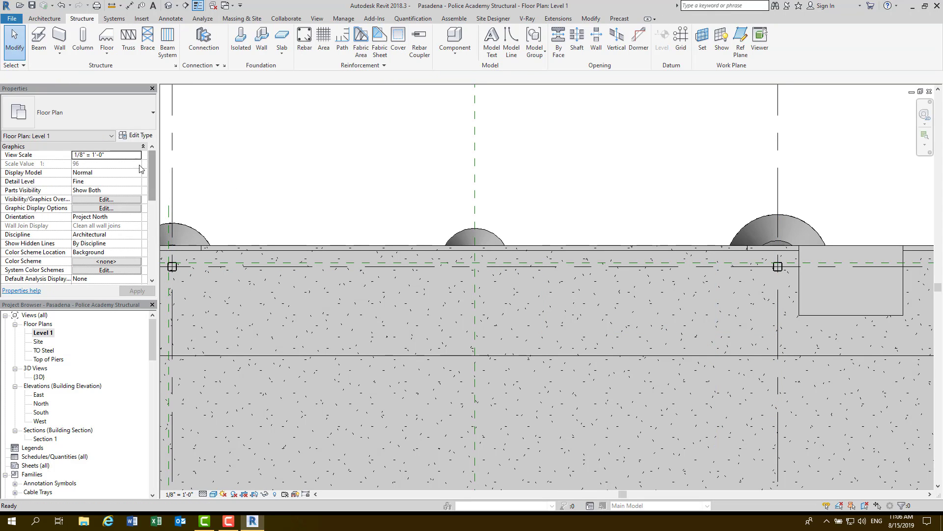
Set the Level 1 plan's view range offsets to top 20', cut plane 19', bottom 0' and view depth 0'
{"action": "left_click_drag", "start_coordinate": [152, 172], "coordinate": [153, 213]}
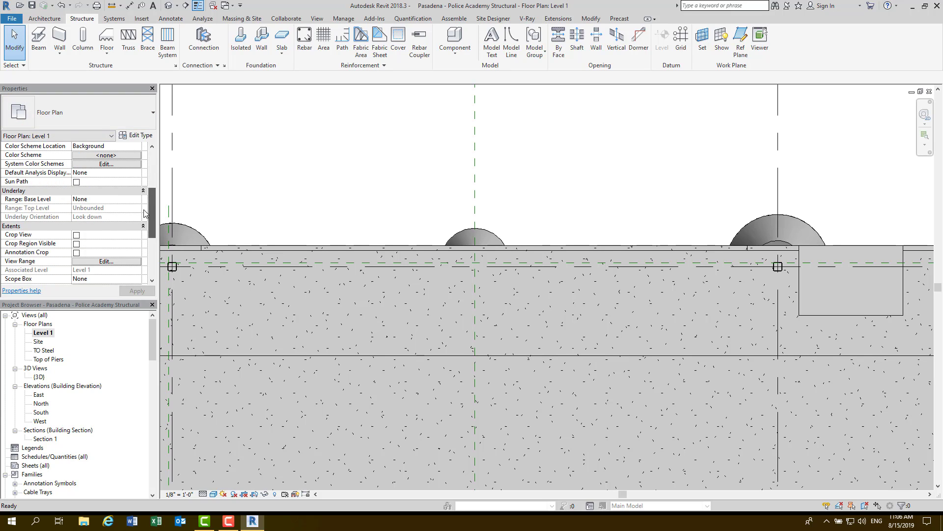
{"action": "left_click", "coordinate": [103, 262]}
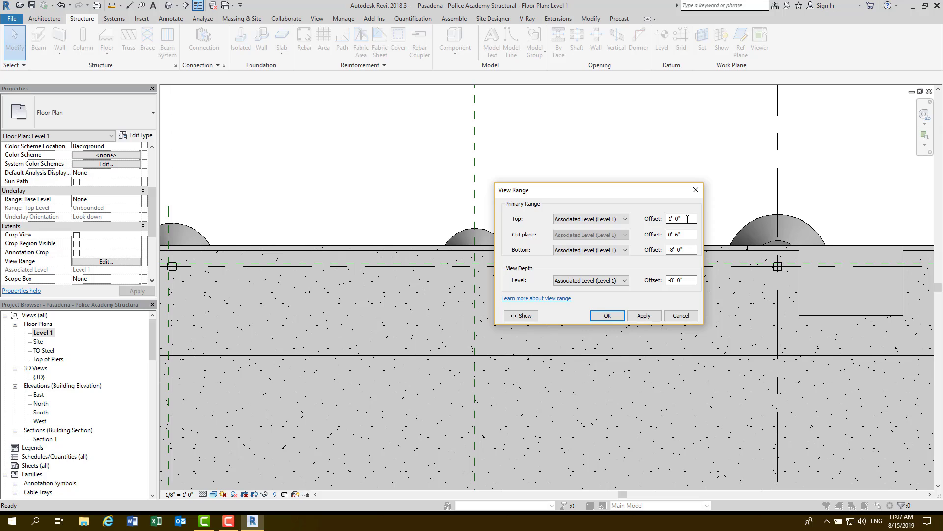
{"action": "left_click_drag", "start_coordinate": [687, 249], "coordinate": [657, 249]}
{"action": "left_click_drag", "start_coordinate": [685, 283], "coordinate": [658, 281]}
{"action": "left_click_drag", "start_coordinate": [686, 218], "coordinate": [671, 218]}
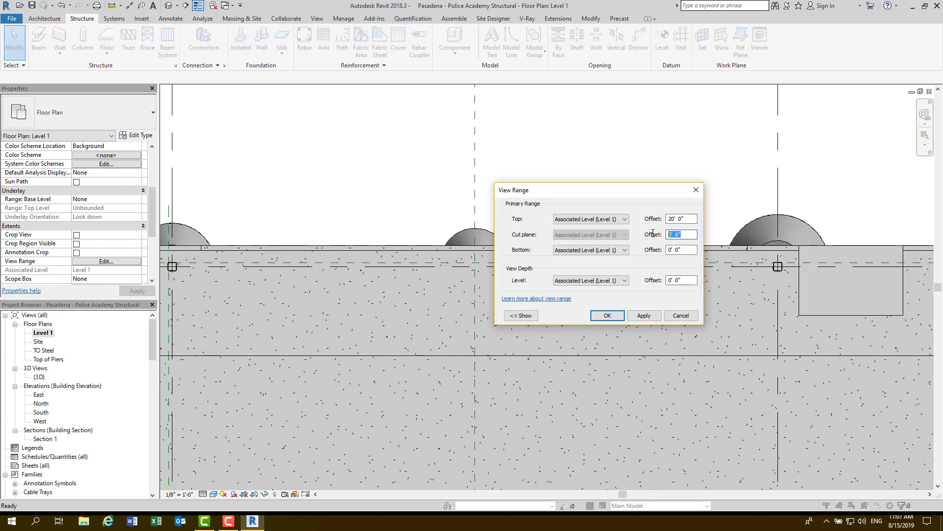
{"action": "type", "text": "19"}
{"action": "key", "text": "Tab"}
{"action": "left_click", "coordinate": [608, 316]}
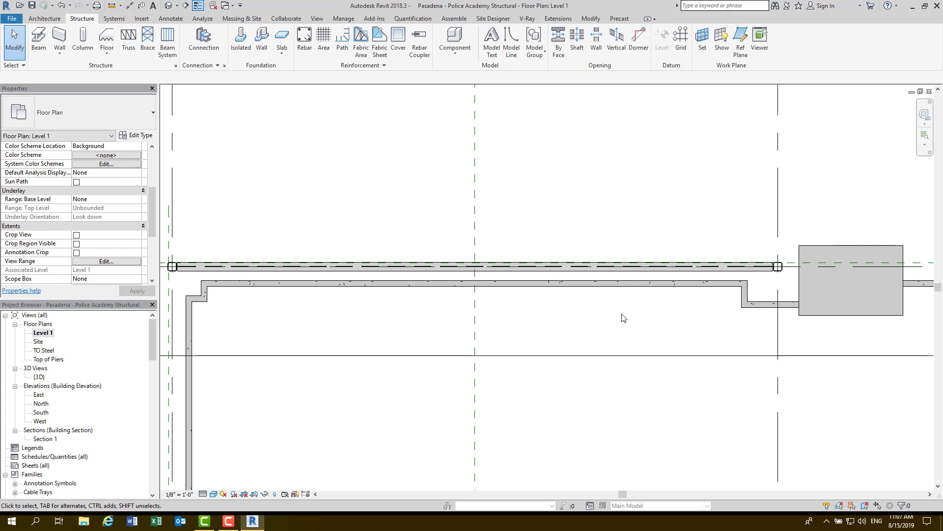
{"action": "scroll", "coordinate": [556, 324], "scroll_direction": "down", "scroll_amount": 2}
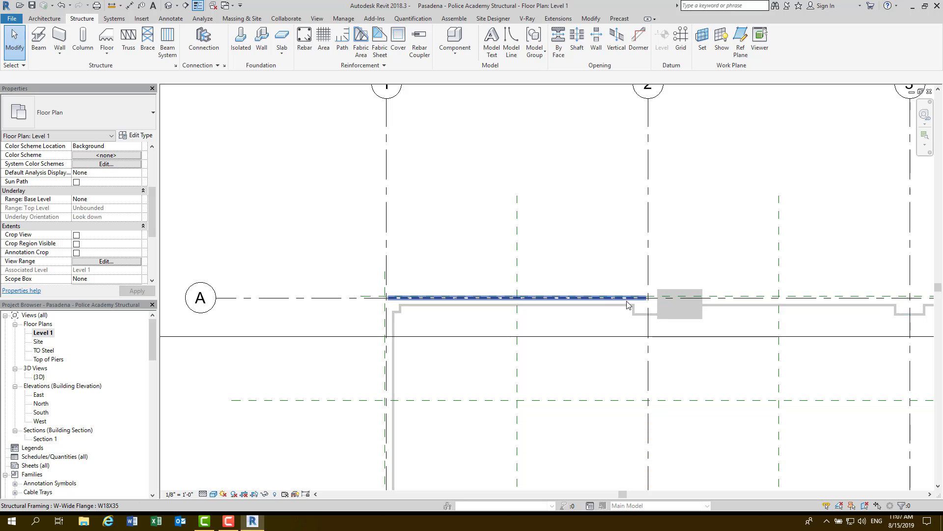
Select the two thickened slab edges near the corner of grids A and 1 and hide their category in this view
{"action": "middle_click_drag", "start_coordinate": [472, 327], "coordinate": [498, 244]}
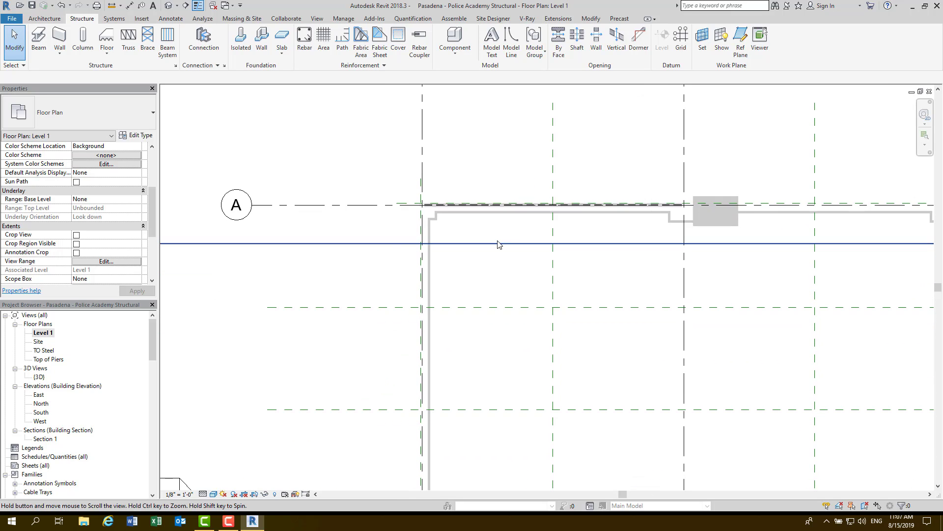
{"action": "left_click", "coordinate": [448, 219]}
{"action": "left_click", "coordinate": [432, 232], "text": "ctrl"}
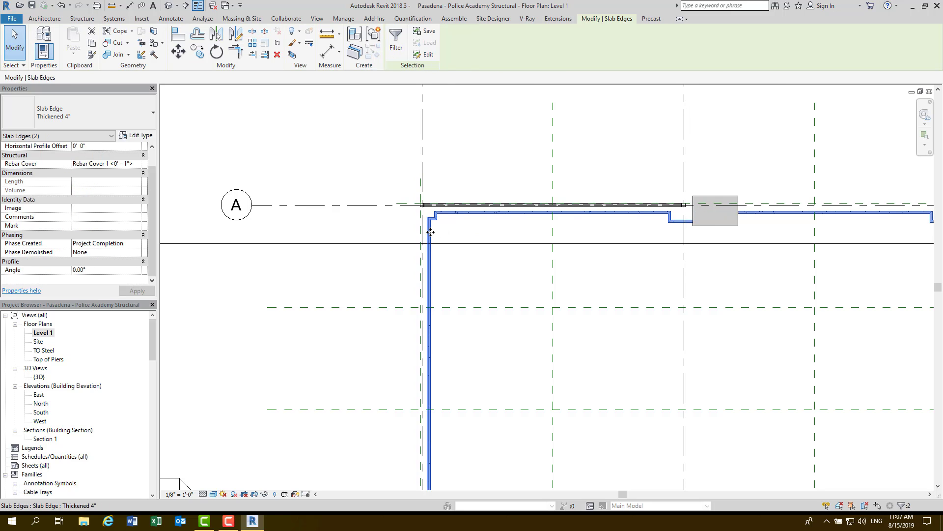
{"action": "right_click", "coordinate": [430, 232]}
{"action": "mouse_move", "coordinate": [511, 304]}
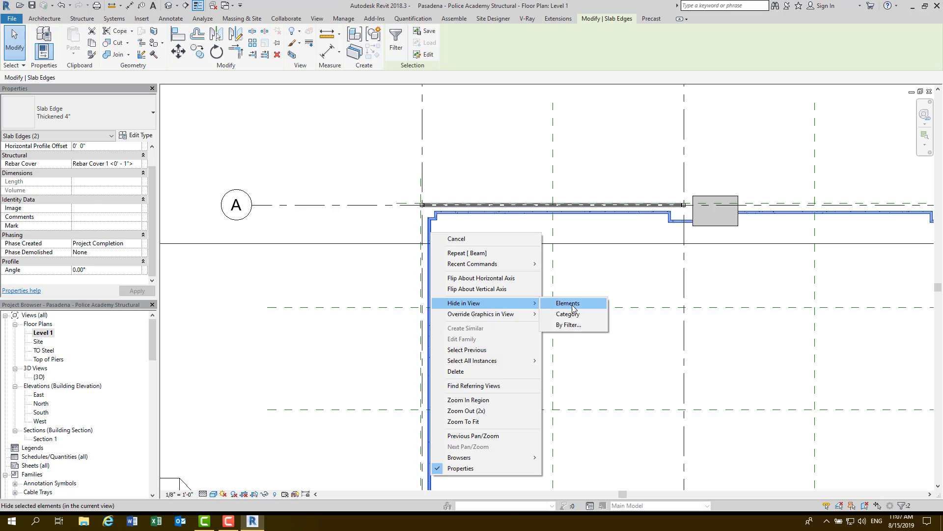
{"action": "left_click", "coordinate": [571, 314]}
Hide the small rectangular concrete slab on grid A just east of grid 2 in this view, as an element
{"action": "middle_click_drag", "start_coordinate": [688, 271], "coordinate": [510, 299]}
{"action": "right_click", "coordinate": [535, 254]}
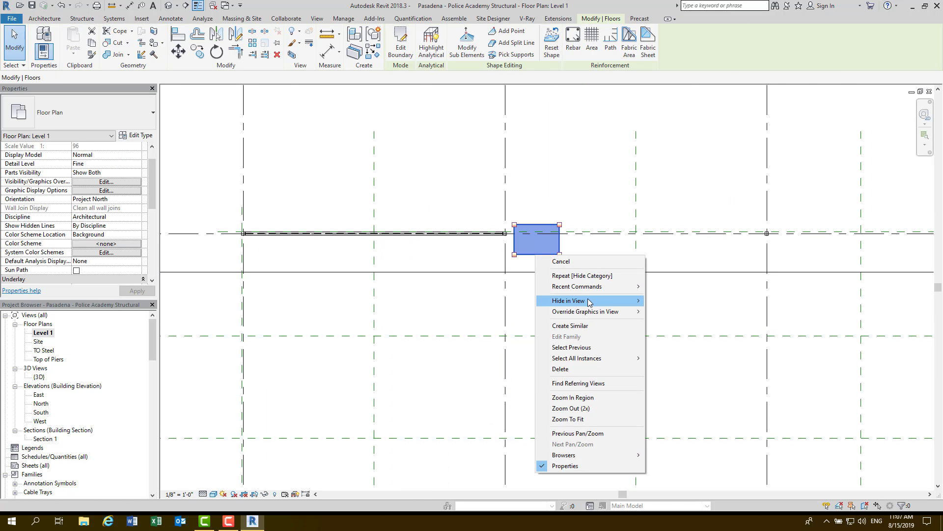
{"action": "mouse_move", "coordinate": [589, 301]}
{"action": "left_click", "coordinate": [670, 300]}
Hide the two small 12" concrete slabs, one on grid 1 south of grid B and one at grid B's east end
{"action": "scroll", "coordinate": [470, 294], "scroll_direction": "down", "scroll_amount": 3}
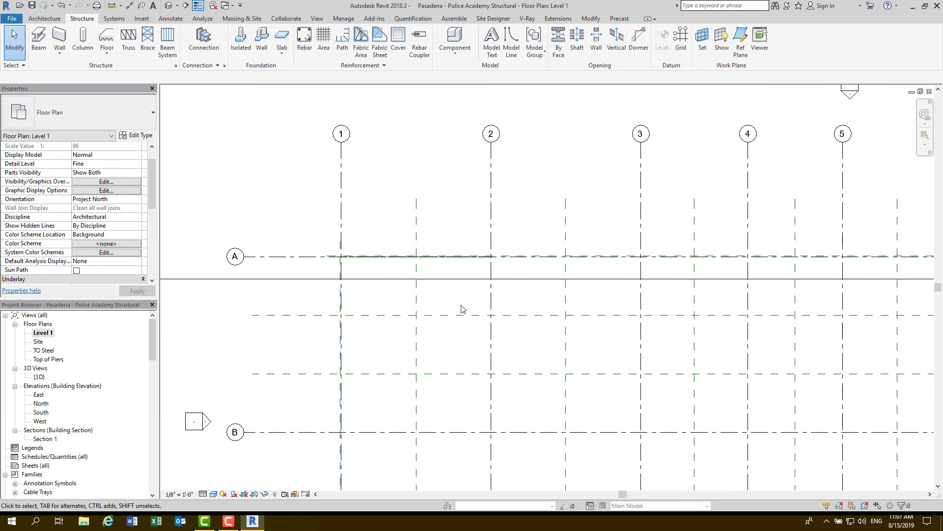
{"action": "middle_click_drag", "start_coordinate": [461, 309], "coordinate": [506, 156]}
{"action": "left_click", "coordinate": [381, 394]}
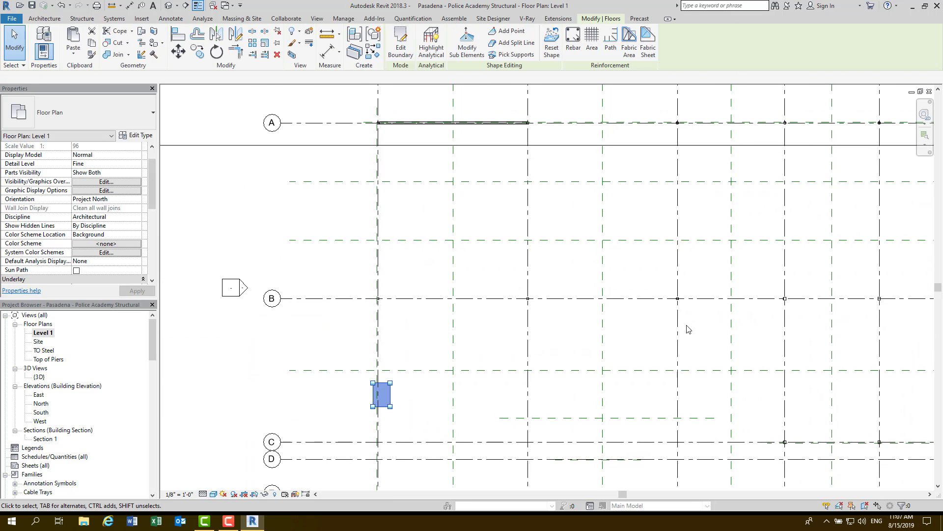
{"action": "middle_click_drag", "start_coordinate": [708, 312], "coordinate": [341, 302]}
{"action": "middle_click_drag", "start_coordinate": [701, 286], "coordinate": [356, 307]}
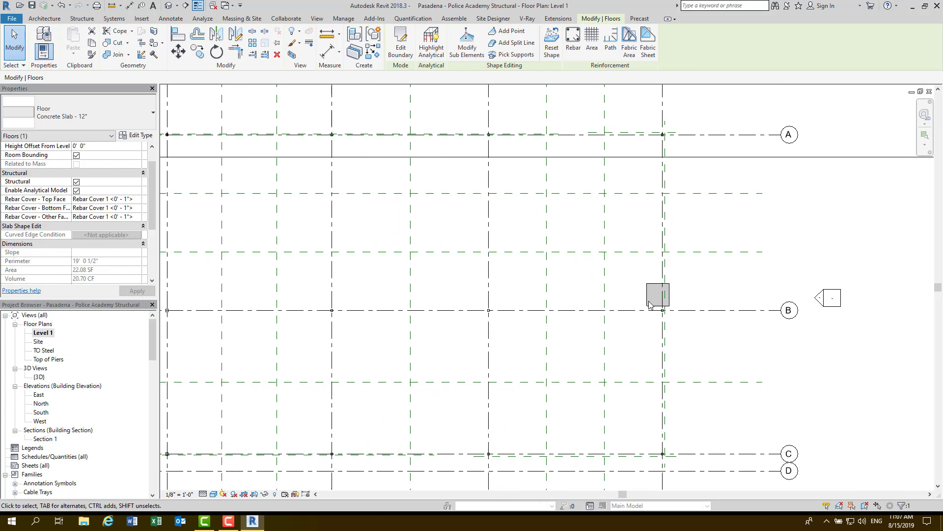
{"action": "left_click", "coordinate": [650, 302], "text": "ctrl"}
{"action": "right_click", "coordinate": [652, 298]}
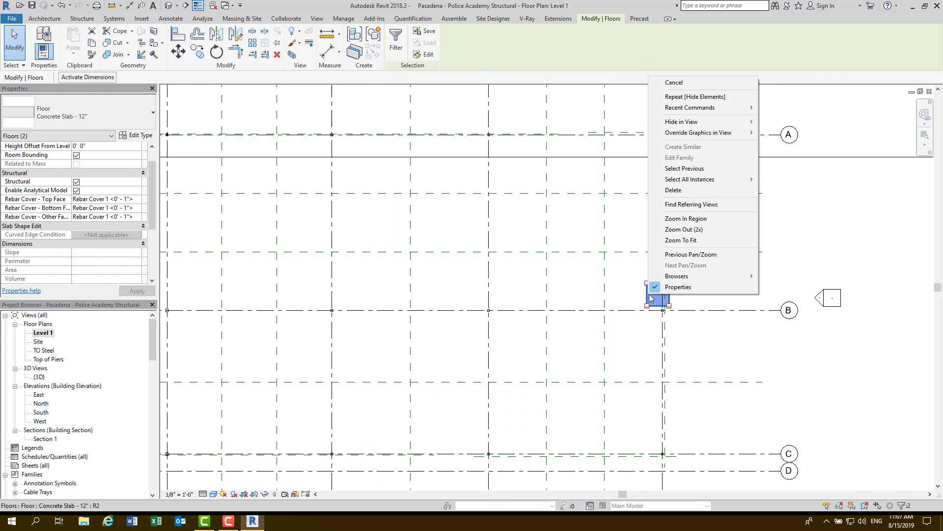
{"action": "mouse_move", "coordinate": [682, 122]}
{"action": "left_click", "coordinate": [785, 122]}
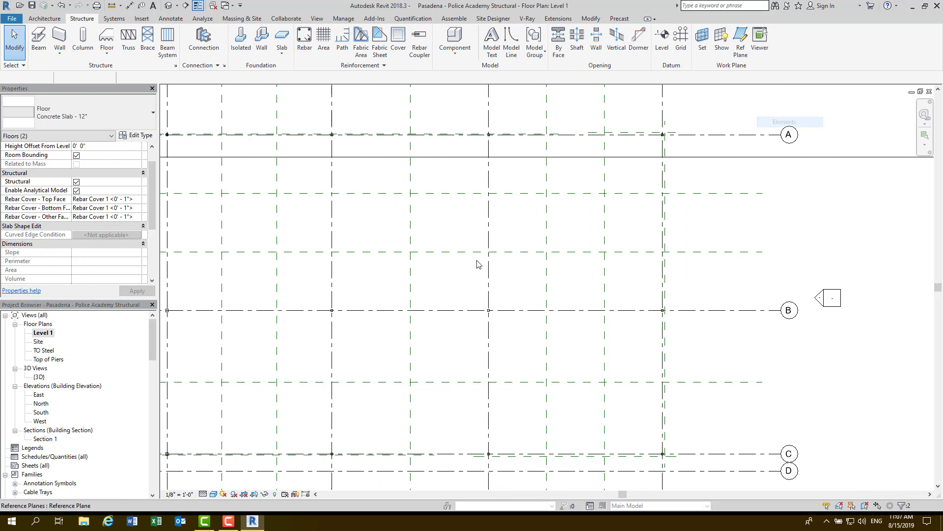
Examine the W18X35 beam and the HSS columns along grid A in the Level 1 plan
{"action": "middle_click_drag", "start_coordinate": [570, 304], "coordinate": [940, 388]}
{"action": "middle_click_drag", "start_coordinate": [475, 280], "coordinate": [675, 303]}
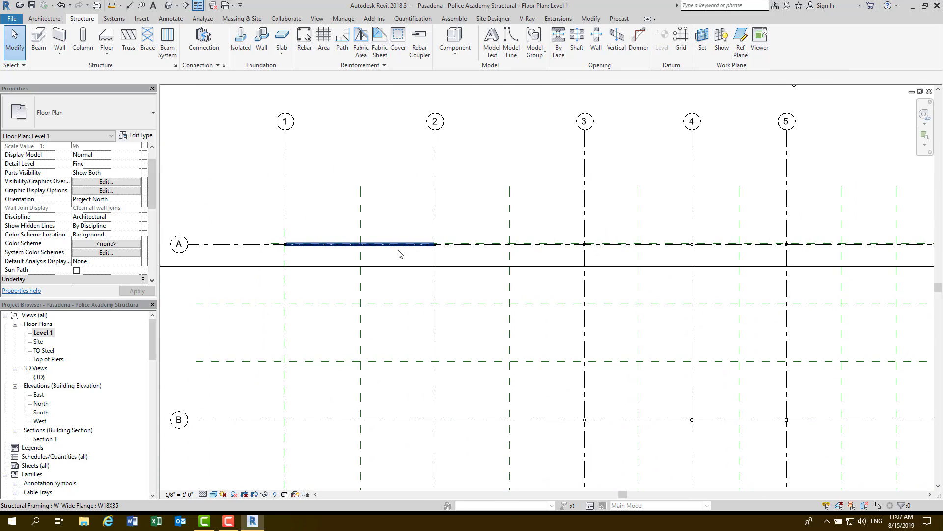
{"action": "scroll", "coordinate": [516, 245], "scroll_direction": "up", "scroll_amount": 3}
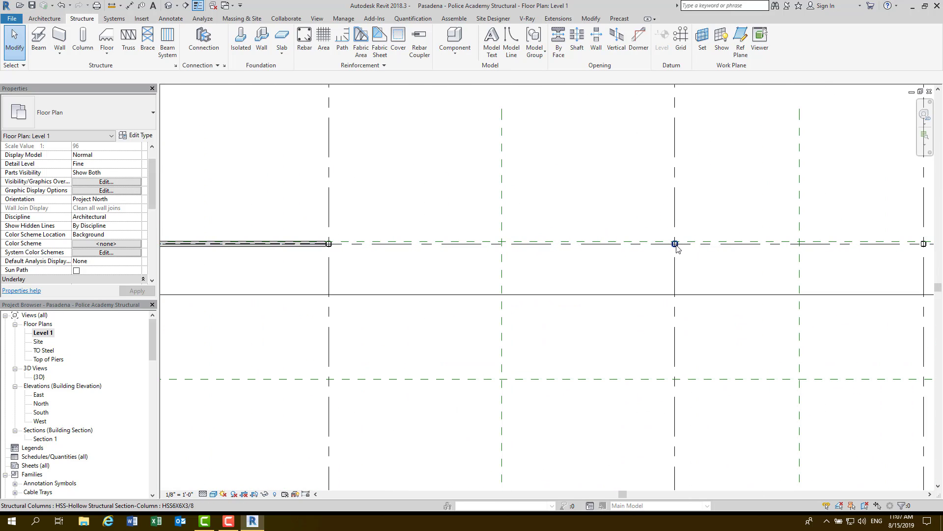
{"action": "scroll", "coordinate": [676, 247], "scroll_direction": "up", "scroll_amount": 3}
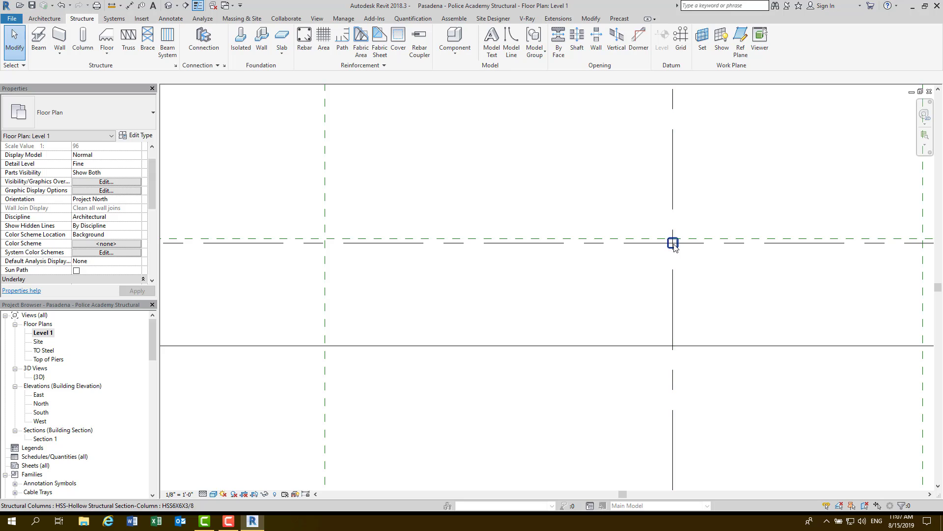
{"action": "scroll", "coordinate": [425, 271], "scroll_direction": "down", "scroll_amount": 2}
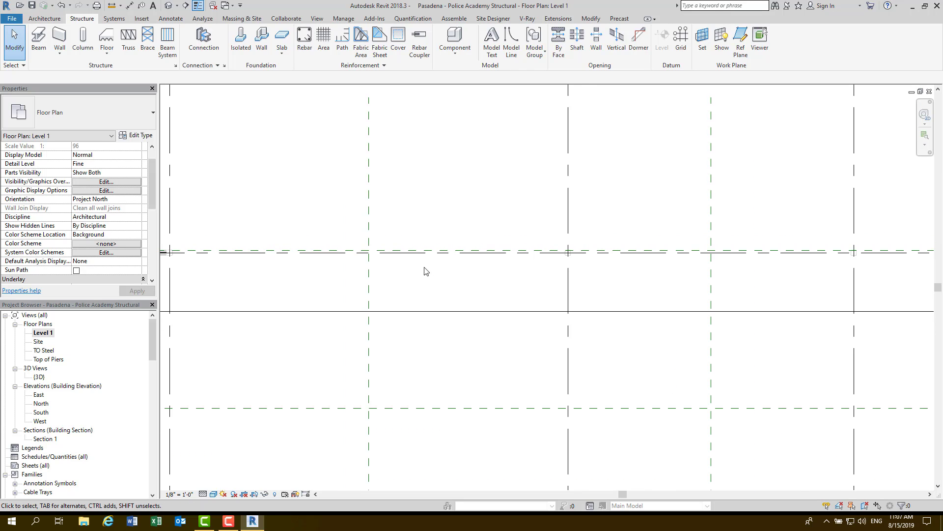
{"action": "left_click", "coordinate": [452, 258]}
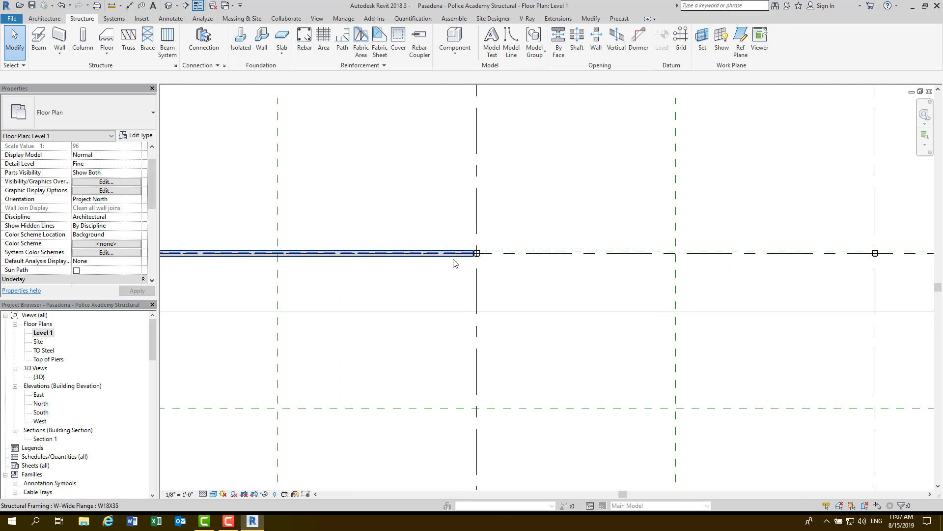
{"action": "scroll", "coordinate": [454, 263], "scroll_direction": "up", "scroll_amount": 3}
{"action": "middle_click_drag", "start_coordinate": [460, 277], "coordinate": [598, 279]}
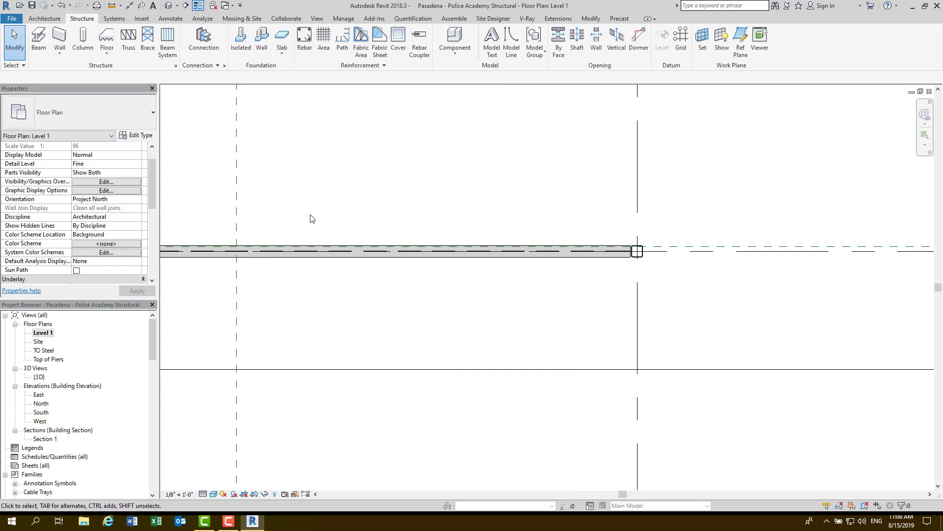
{"action": "middle_click_drag", "start_coordinate": [312, 218], "coordinate": [506, 232]}
{"action": "scroll", "coordinate": [472, 233], "scroll_direction": "down", "scroll_amount": 2}
{"action": "middle_click_drag", "start_coordinate": [598, 228], "coordinate": [421, 252]}
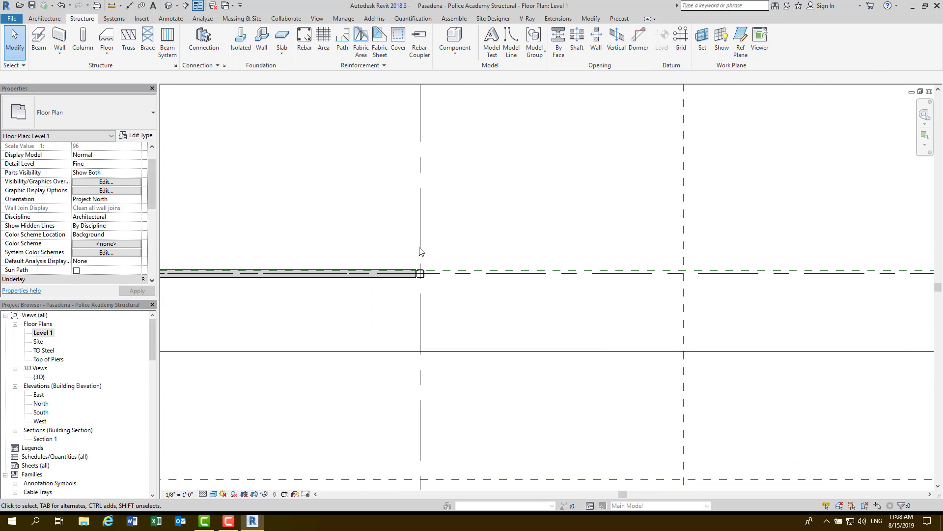
Place a W18X35 beam along grid A from the column at grid 2 to the column at grid 3
{"action": "left_click", "coordinate": [42, 43]}
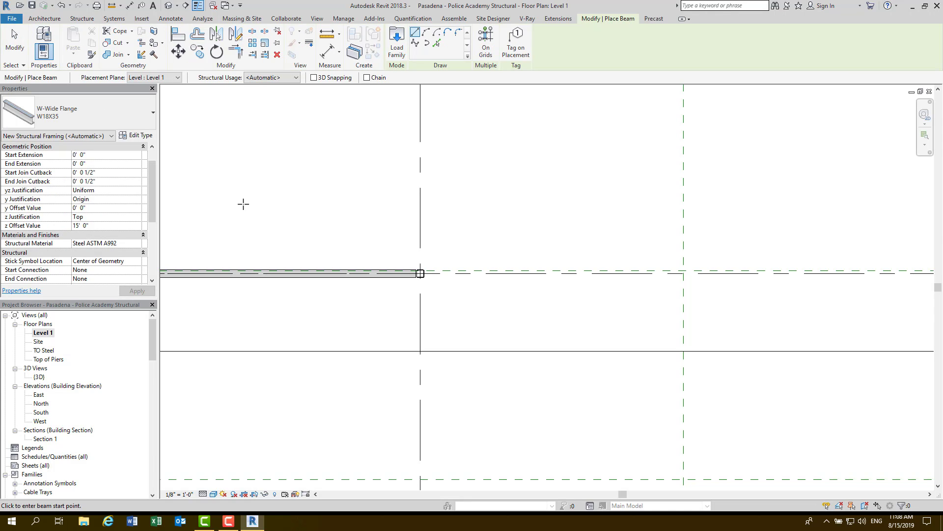
{"action": "scroll", "coordinate": [153, 198], "scroll_direction": "up", "scroll_amount": 1}
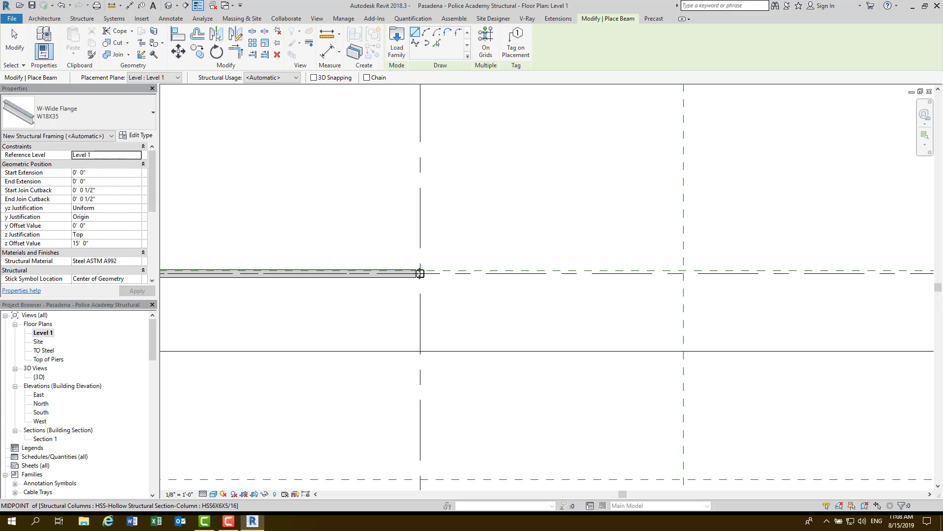
{"action": "left_click", "coordinate": [421, 273]}
{"action": "scroll", "coordinate": [496, 281], "scroll_direction": "down", "scroll_amount": 1}
{"action": "middle_click_drag", "start_coordinate": [672, 287], "coordinate": [423, 295]}
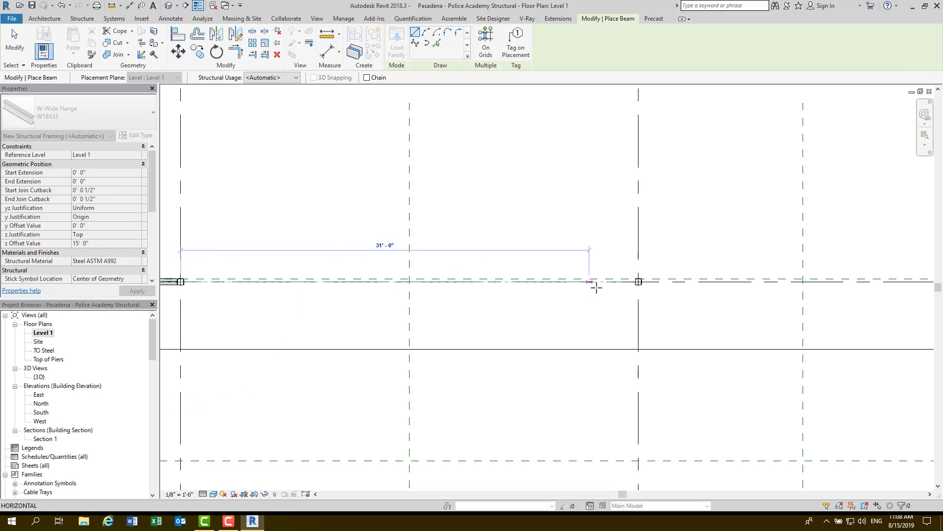
{"action": "left_click", "coordinate": [638, 282]}
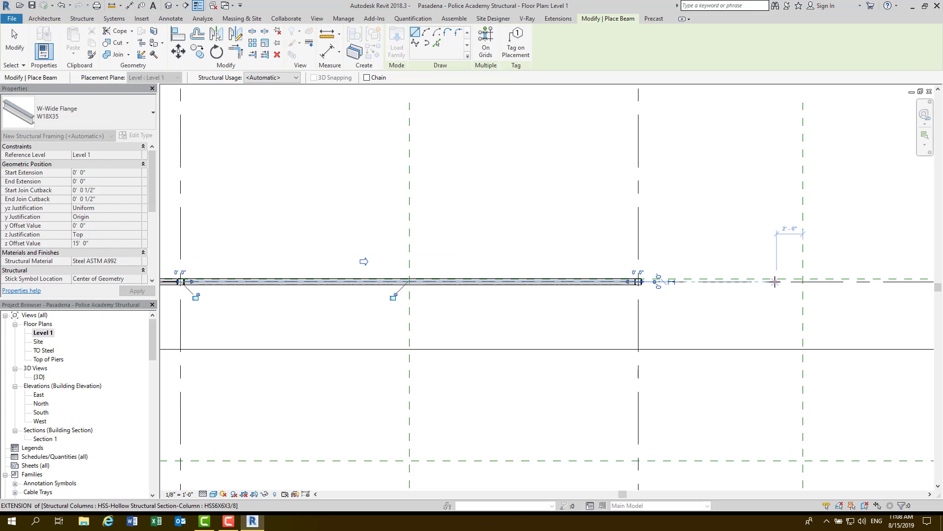
Place two W14X22 wide flange beams along grid A, spanning the columns at grids 3 to 4 and 4 to 5
{"action": "middle_click_drag", "start_coordinate": [743, 288], "coordinate": [400, 262]}
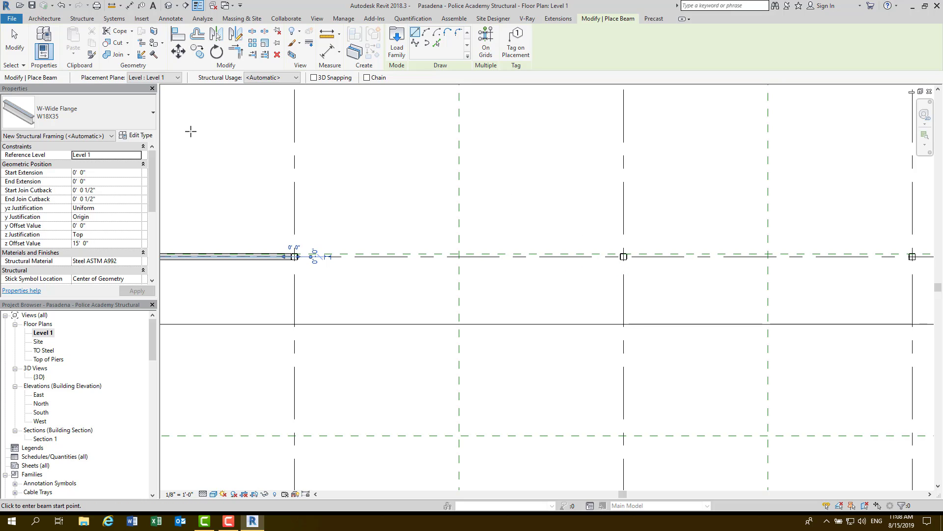
{"action": "left_click", "coordinate": [136, 122]}
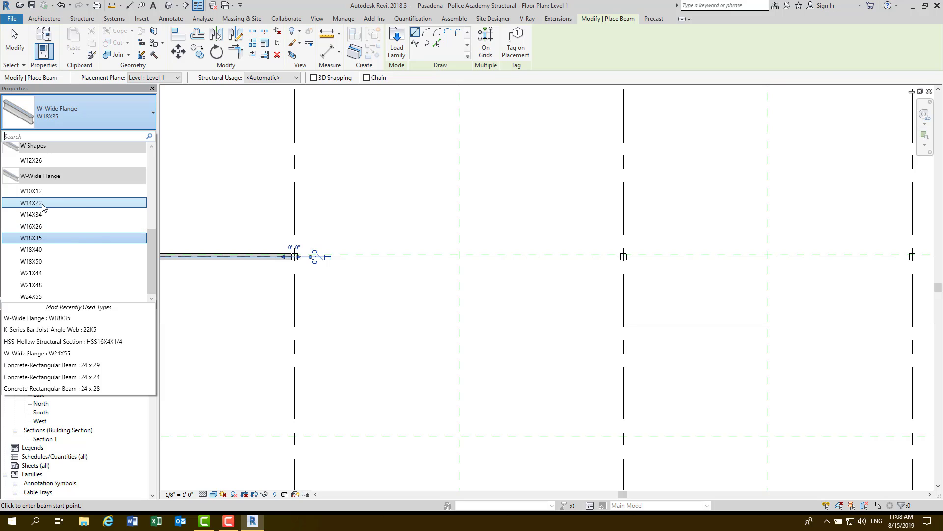
{"action": "left_click", "coordinate": [93, 203]}
{"action": "left_click", "coordinate": [296, 257]}
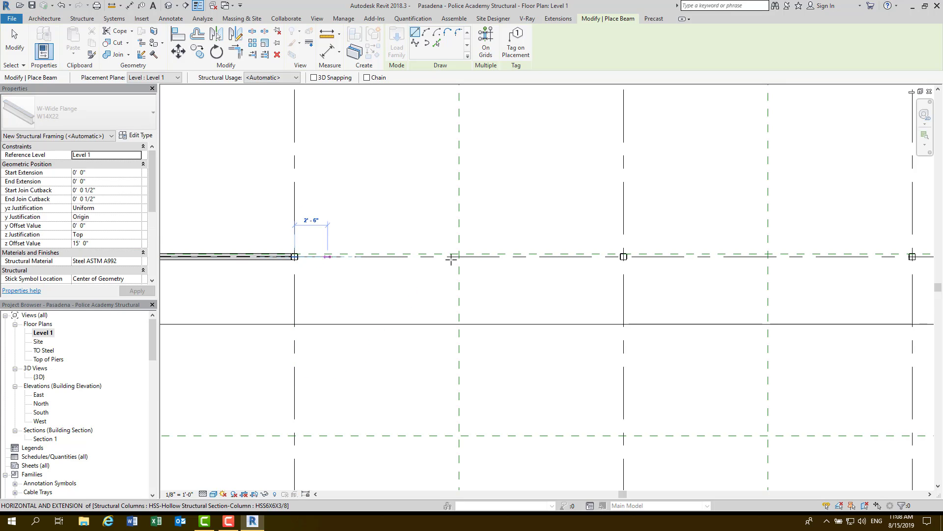
{"action": "left_click", "coordinate": [637, 269]}
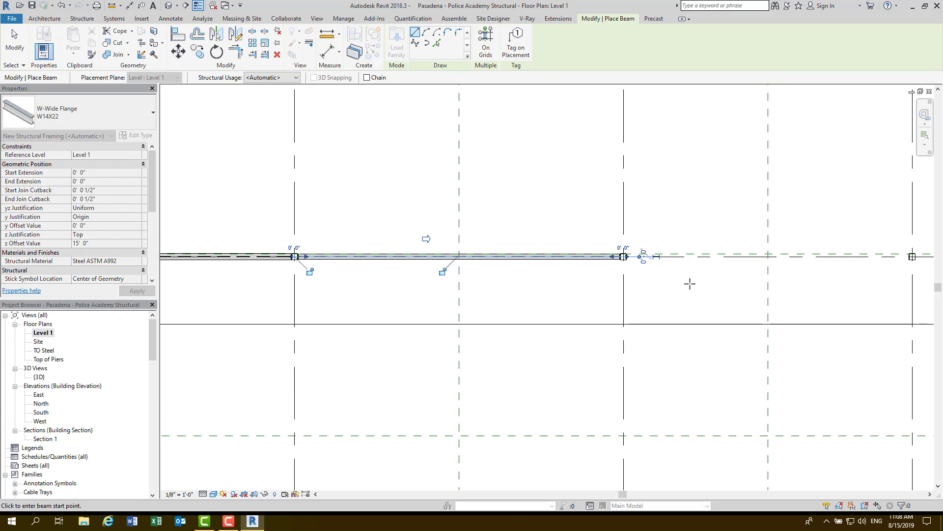
{"action": "middle_click_drag", "start_coordinate": [688, 280], "coordinate": [572, 288]}
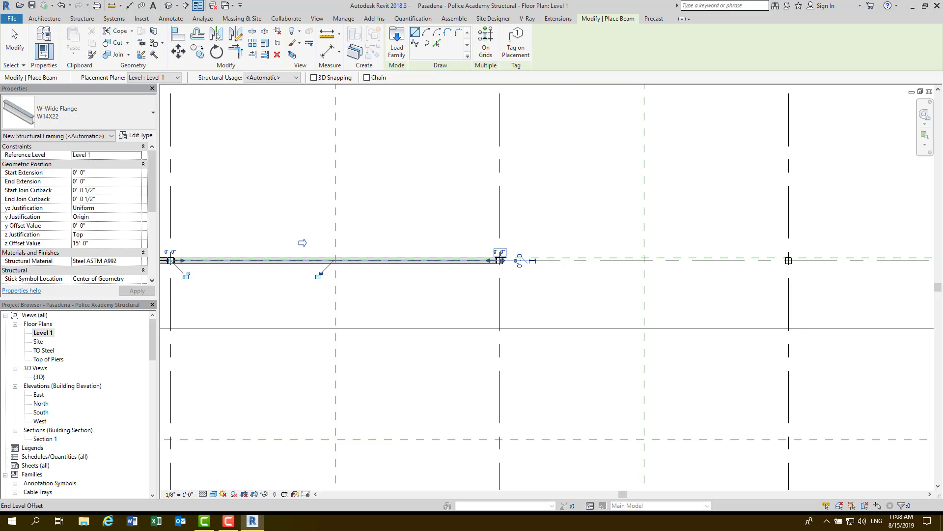
{"action": "left_click", "coordinate": [789, 260]}
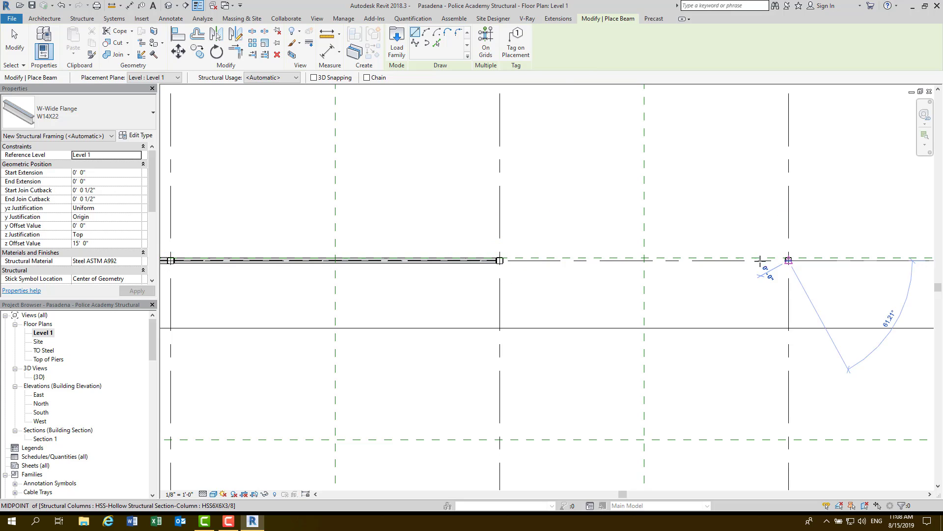
{"action": "left_click", "coordinate": [508, 277]}
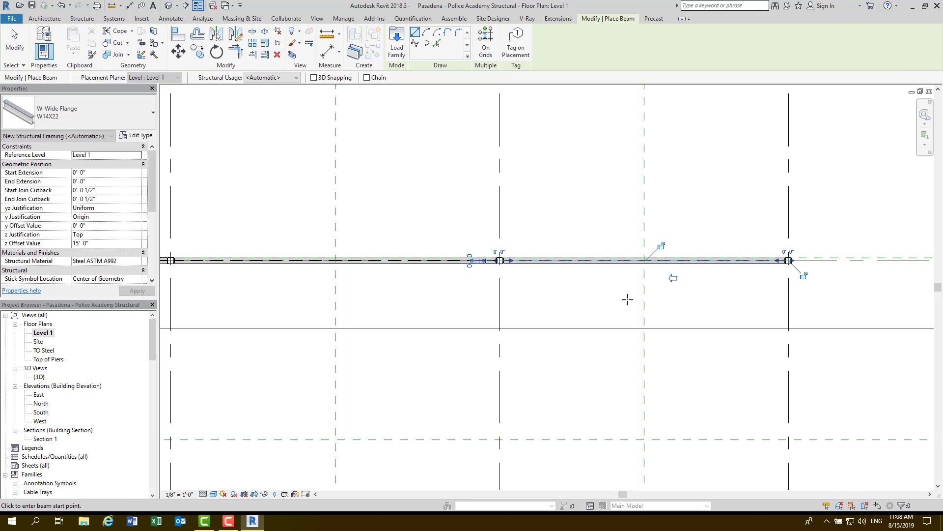
Place a W21X44 wide flange beam along grid A from the column at grid 5 to the next column east
{"action": "middle_click_drag", "start_coordinate": [661, 291], "coordinate": [370, 318]}
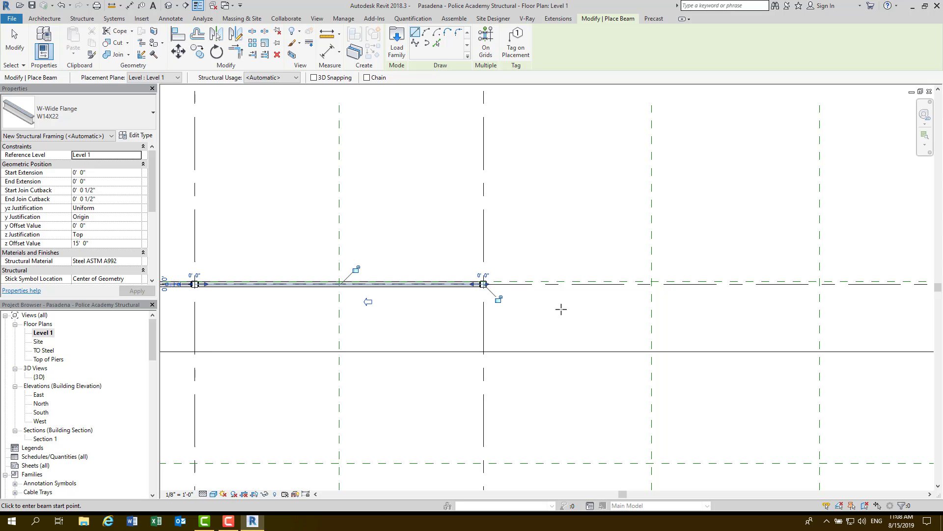
{"action": "left_click", "coordinate": [119, 114]}
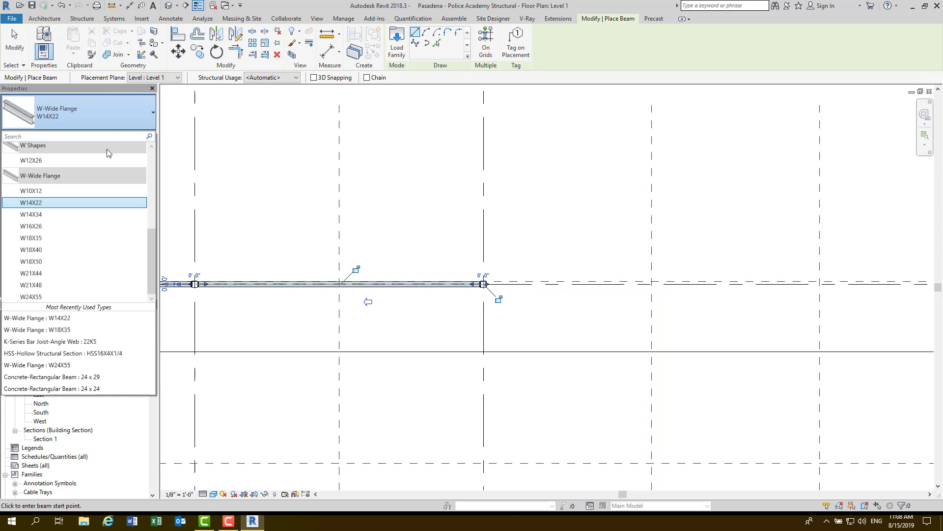
{"action": "left_click", "coordinate": [79, 273]}
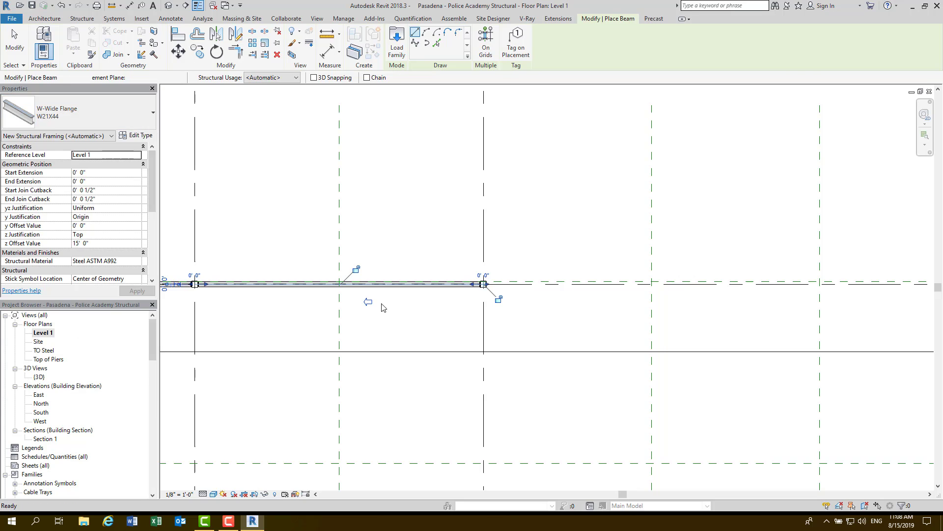
{"action": "left_click", "coordinate": [484, 284]}
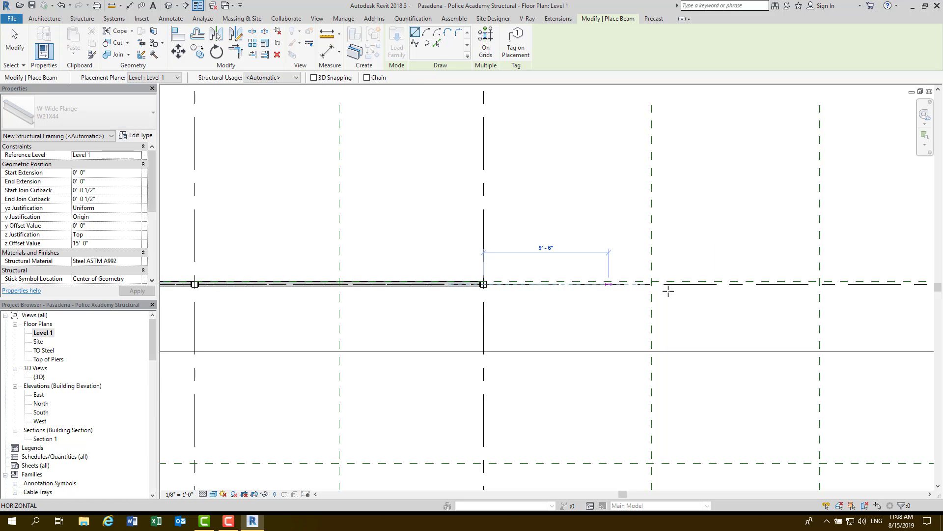
{"action": "scroll", "coordinate": [580, 295], "scroll_direction": "up", "scroll_amount": 2}
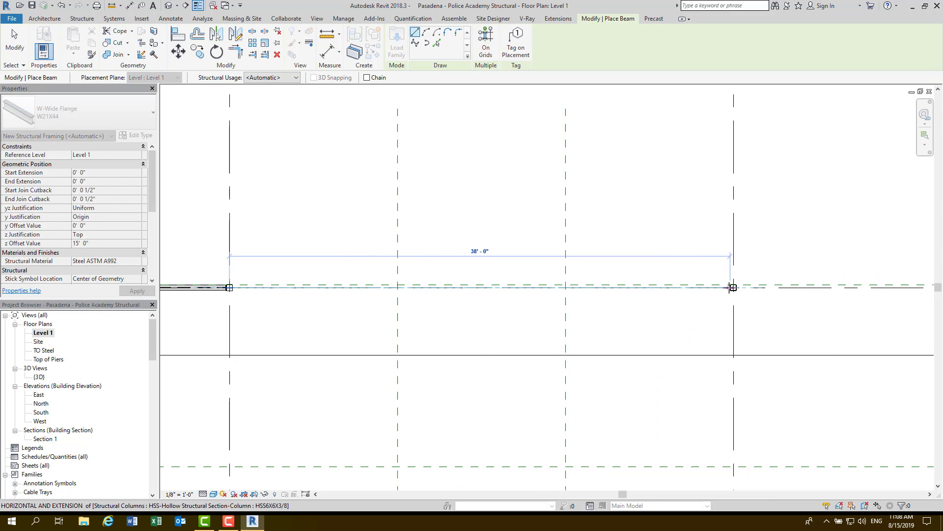
{"action": "left_click", "coordinate": [734, 287]}
Place two W18X50 wide flange beams along grid A, spanning the two easternmost column bays
{"action": "middle_click_drag", "start_coordinate": [769, 312], "coordinate": [297, 306]}
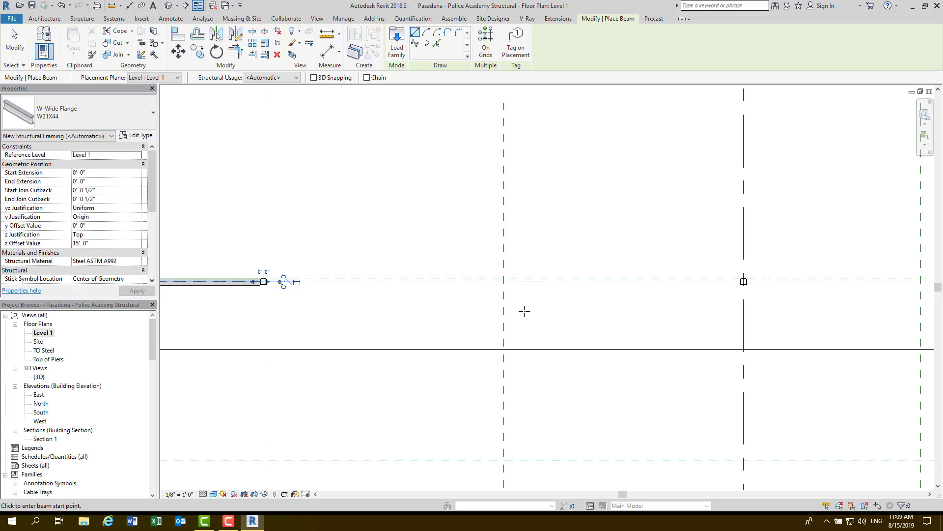
{"action": "left_click", "coordinate": [150, 120]}
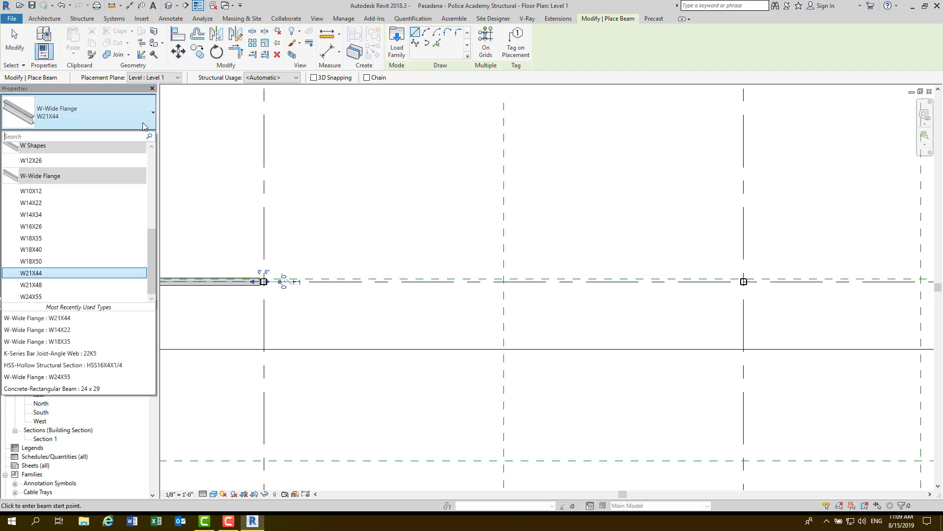
{"action": "left_click", "coordinate": [55, 261]}
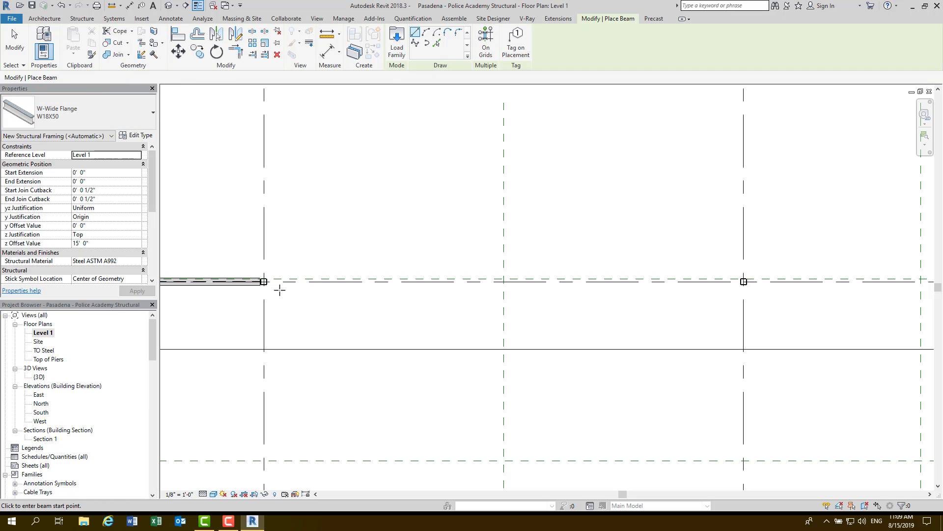
{"action": "left_click", "coordinate": [263, 281]}
{"action": "left_click", "coordinate": [744, 282]}
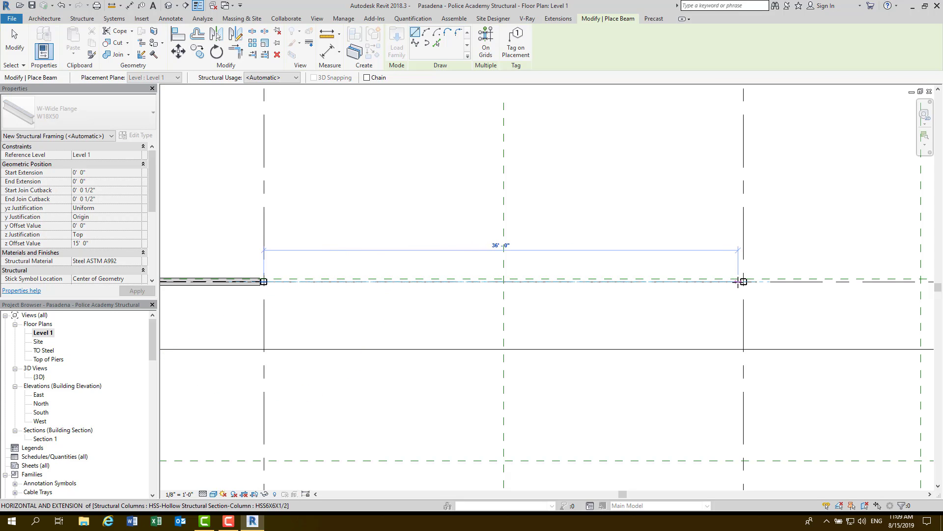
{"action": "middle_click_drag", "start_coordinate": [759, 310], "coordinate": [373, 305]}
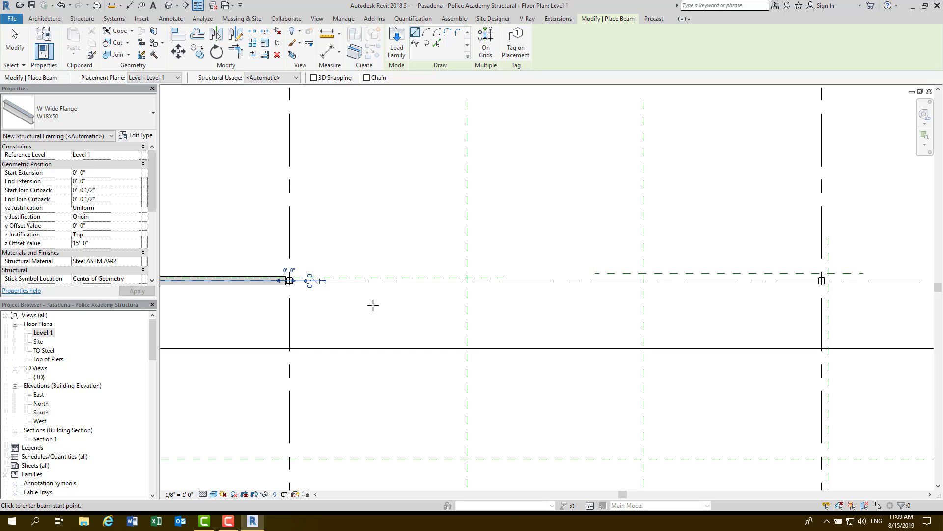
{"action": "left_click", "coordinate": [821, 280]}
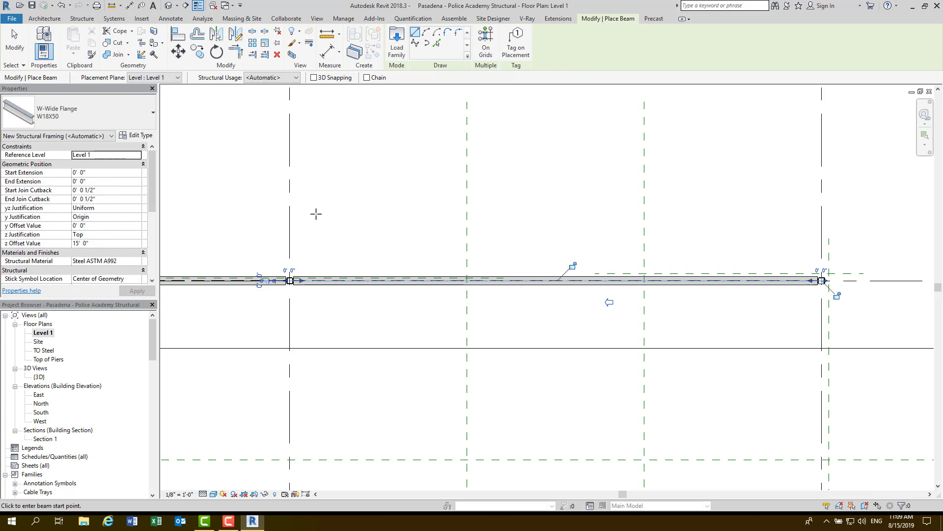
{"action": "key", "text": "Escape"}
Examine the grid A beams, their column connections and the remaining unframed columns in the 3D view
{"action": "left_click", "coordinate": [168, 5]}
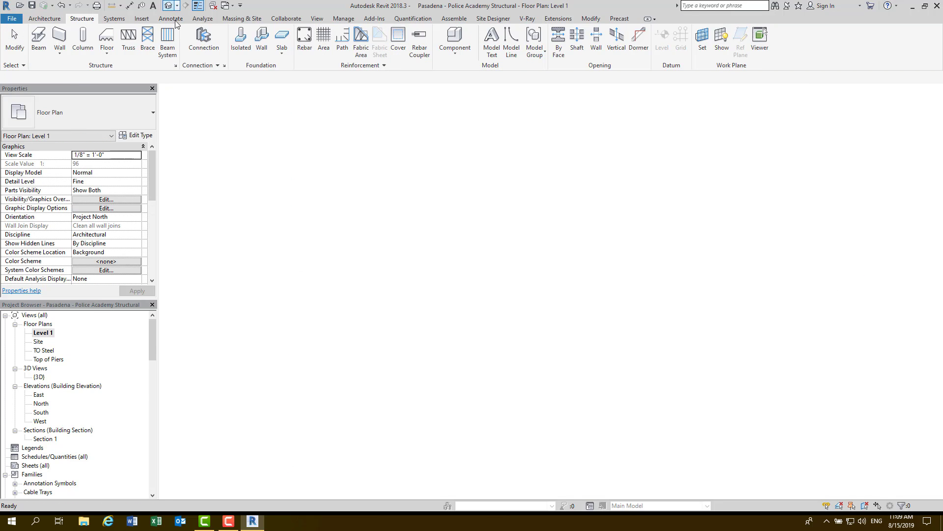
{"action": "scroll", "coordinate": [363, 242], "scroll_direction": "down", "scroll_amount": 1}
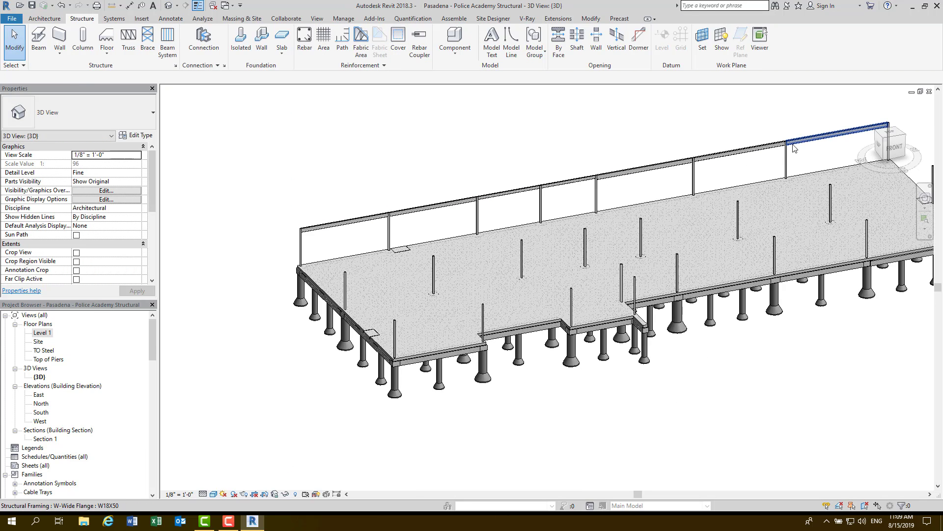
{"action": "scroll", "coordinate": [285, 227], "scroll_direction": "up", "scroll_amount": 5}
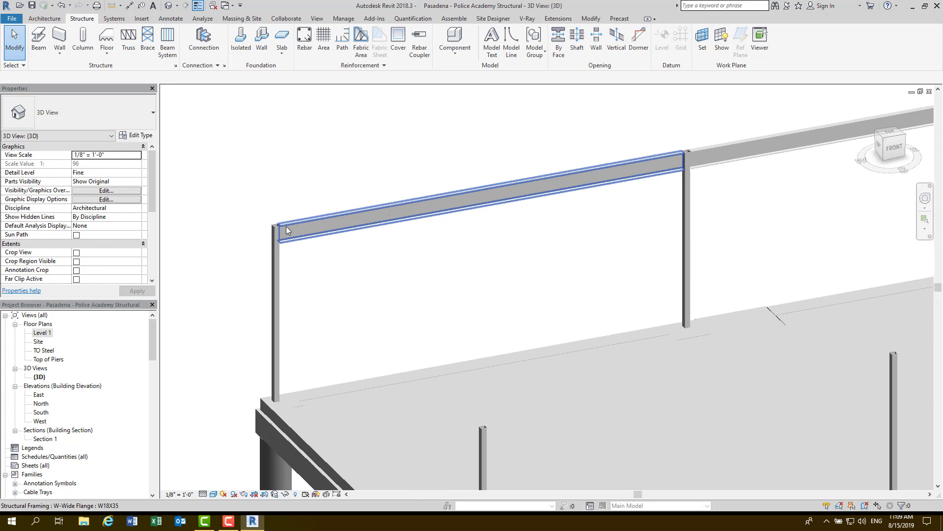
{"action": "scroll", "coordinate": [284, 229], "scroll_direction": "up", "scroll_amount": 2}
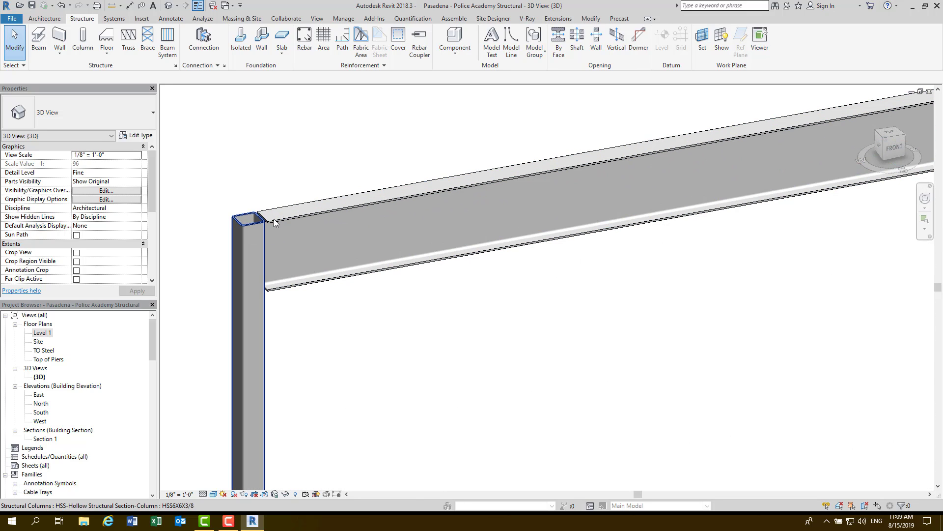
{"action": "scroll", "coordinate": [269, 220], "scroll_direction": "down", "scroll_amount": 4}
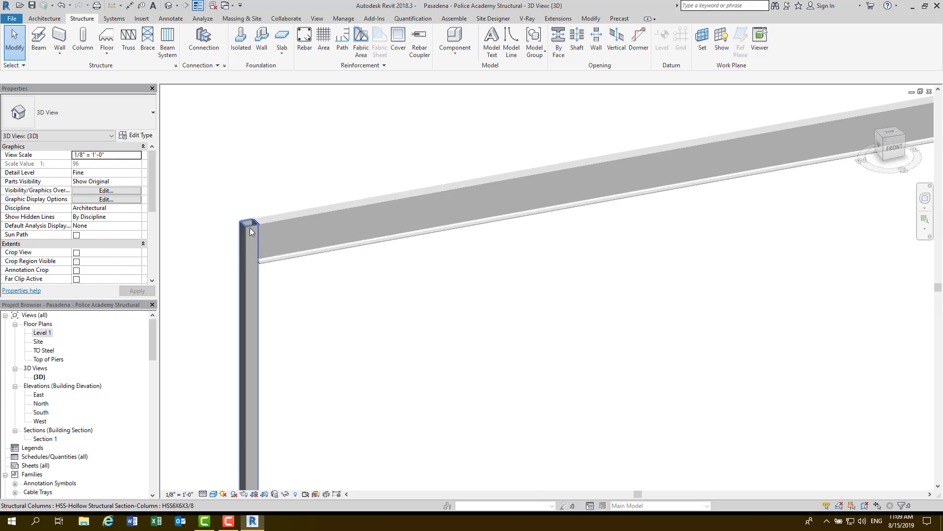
{"action": "scroll", "coordinate": [252, 228], "scroll_direction": "down", "scroll_amount": 2}
{"action": "middle_click_drag", "start_coordinate": [533, 205], "coordinate": [278, 250]}
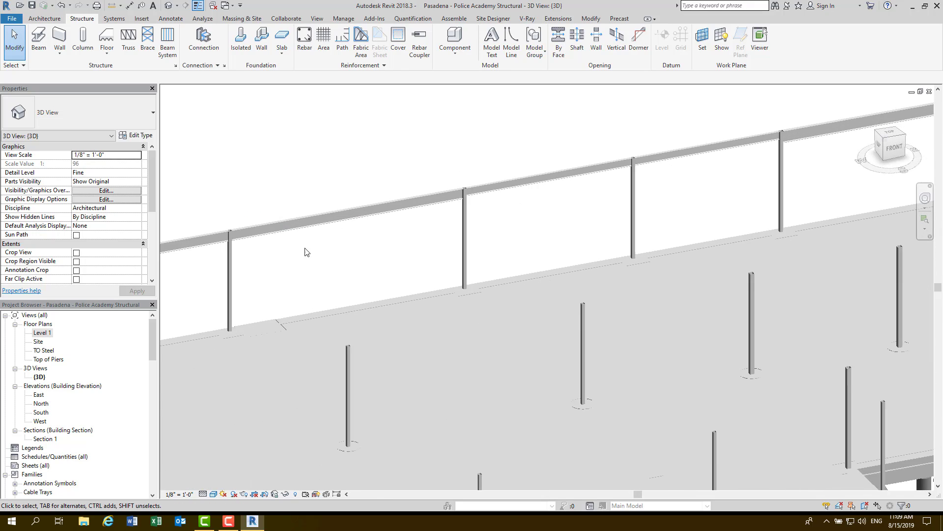
{"action": "scroll", "coordinate": [367, 241], "scroll_direction": "down", "scroll_amount": 3}
{"action": "middle_click_drag", "start_coordinate": [670, 208], "coordinate": [423, 257]}
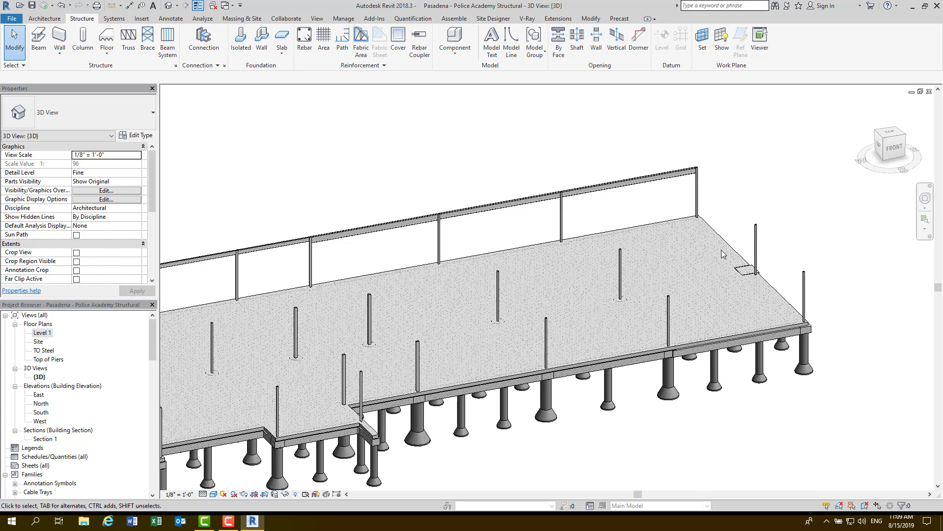
{"action": "middle_click_drag", "start_coordinate": [412, 275], "coordinate": [480, 196]}
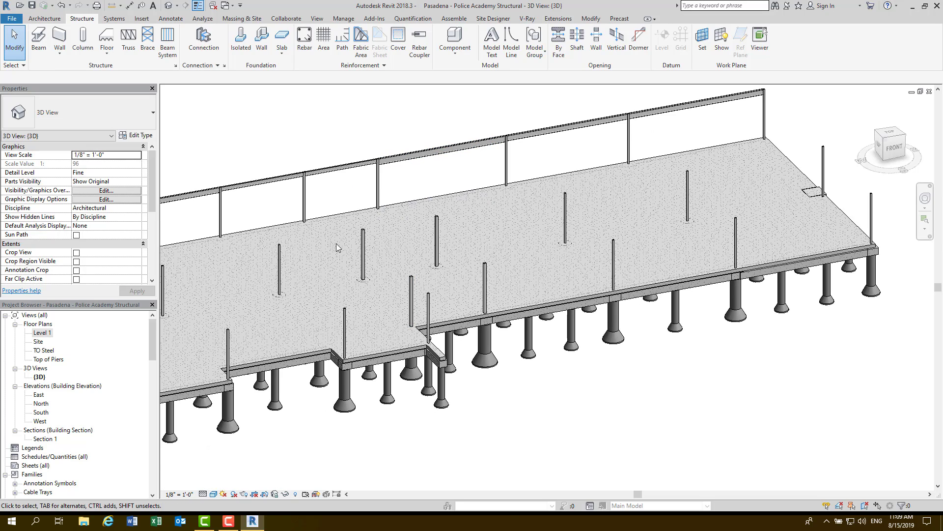
{"action": "middle_click_drag", "start_coordinate": [386, 199], "coordinate": [669, 199]}
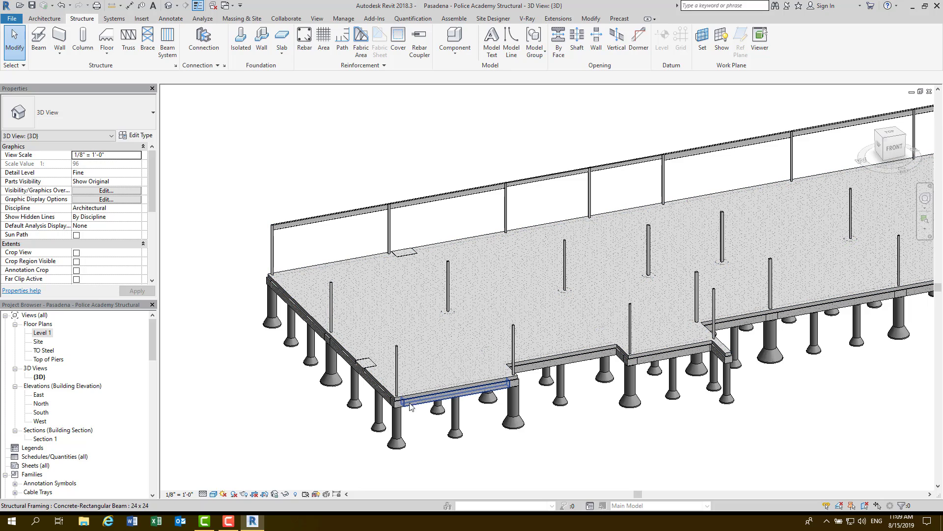
In the Level 1 plan, place a W18X35 wide flange beam along grid 1 from the column at grid A to grid B
{"action": "double_click", "coordinate": [42, 332]}
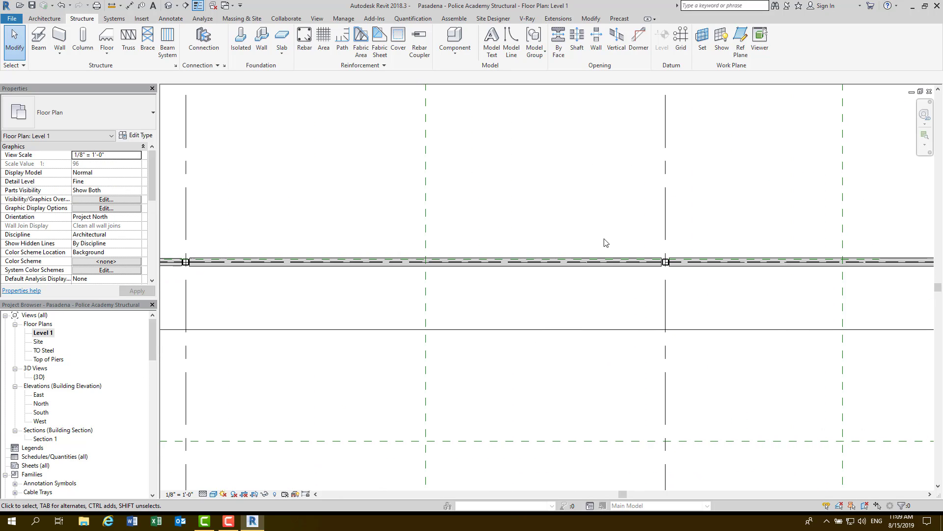
{"action": "scroll", "coordinate": [604, 239], "scroll_direction": "down", "scroll_amount": 2}
{"action": "middle_click_drag", "start_coordinate": [377, 261], "coordinate": [693, 262]}
{"action": "middle_click_drag", "start_coordinate": [541, 257], "coordinate": [846, 252]}
{"action": "middle_click_drag", "start_coordinate": [397, 267], "coordinate": [512, 204]}
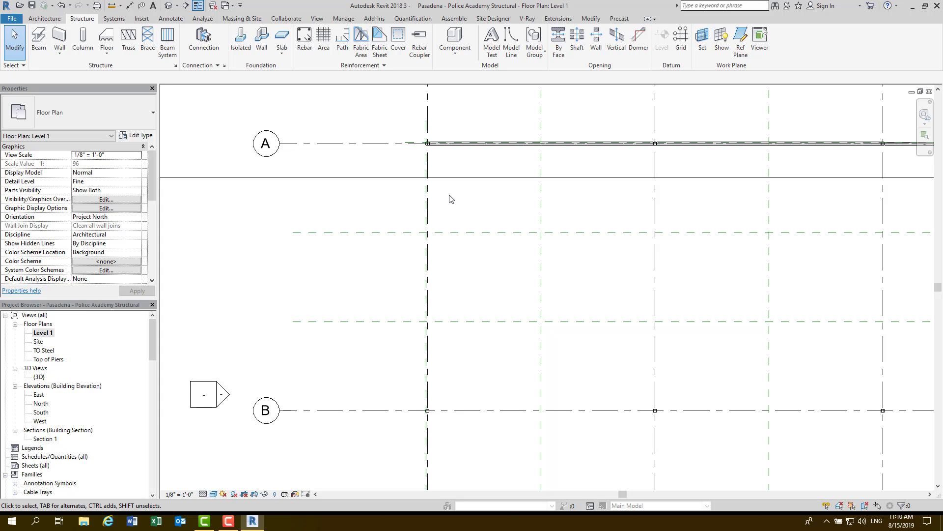
{"action": "left_click", "coordinate": [38, 39]}
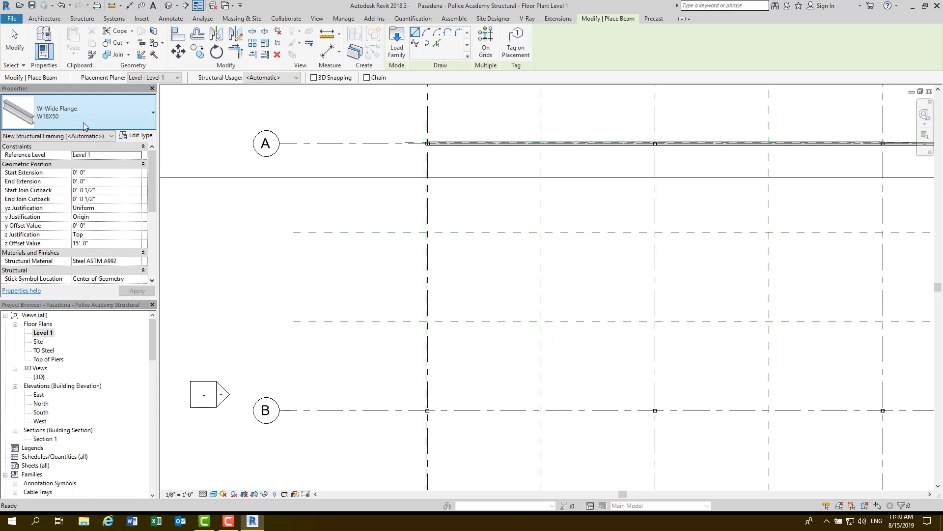
{"action": "left_click", "coordinate": [111, 119]}
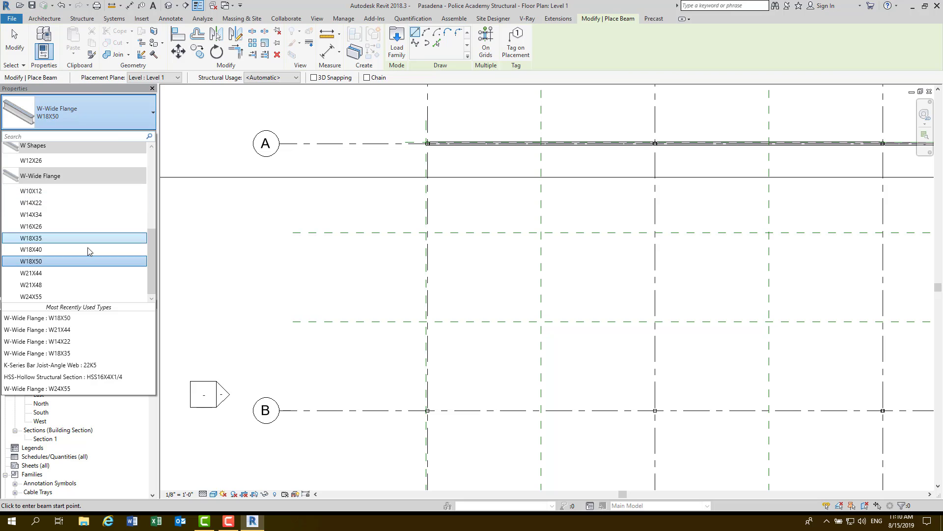
{"action": "left_click", "coordinate": [60, 239]}
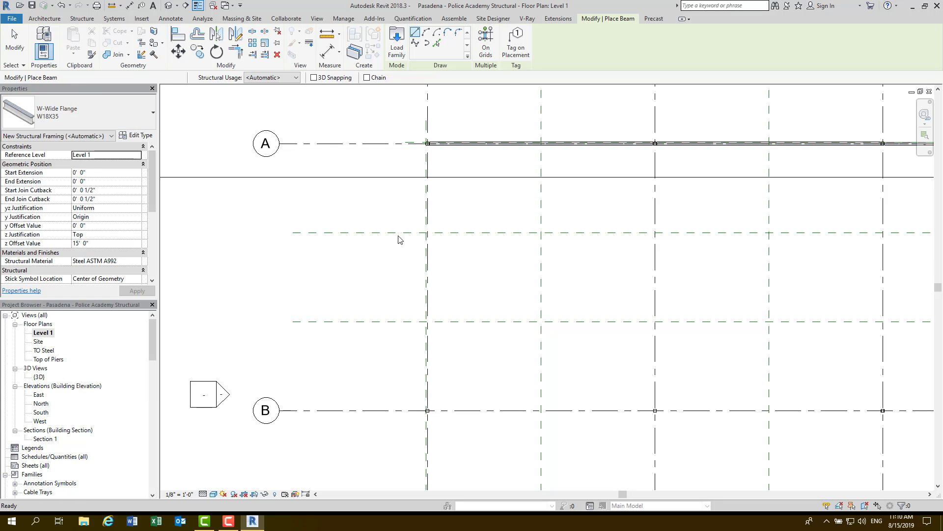
{"action": "left_click", "coordinate": [427, 143]}
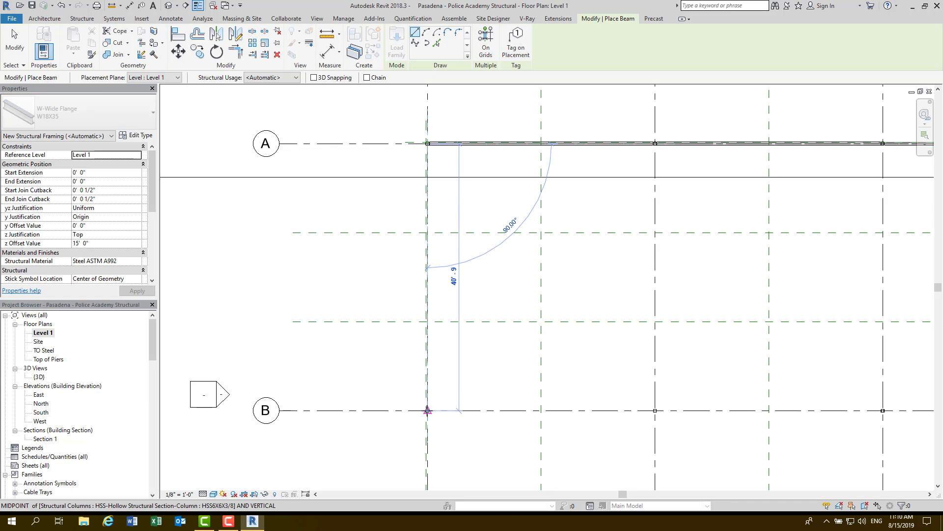
{"action": "left_click", "coordinate": [427, 410]}
Place a W21X44 wide flange beam along grid 1 between the columns at grids E and B
{"action": "middle_click_drag", "start_coordinate": [455, 392], "coordinate": [450, 181]}
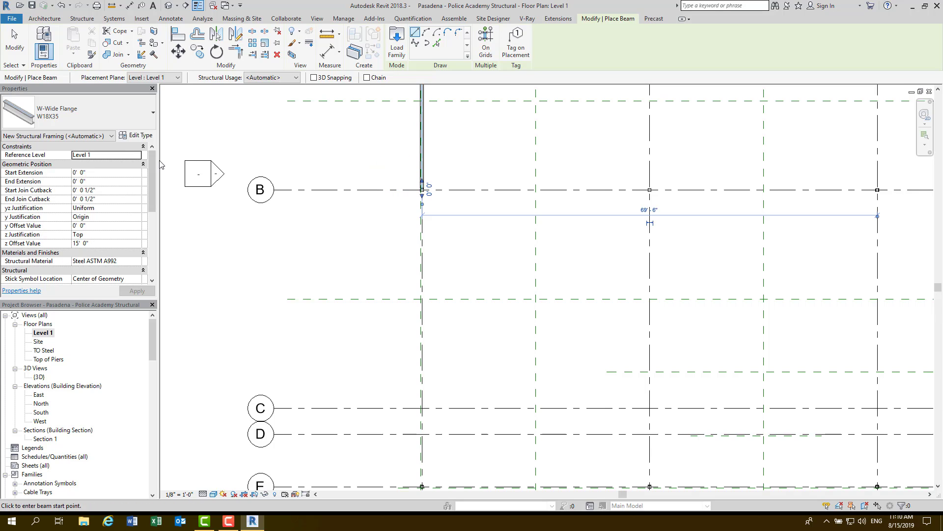
{"action": "left_click", "coordinate": [141, 123]}
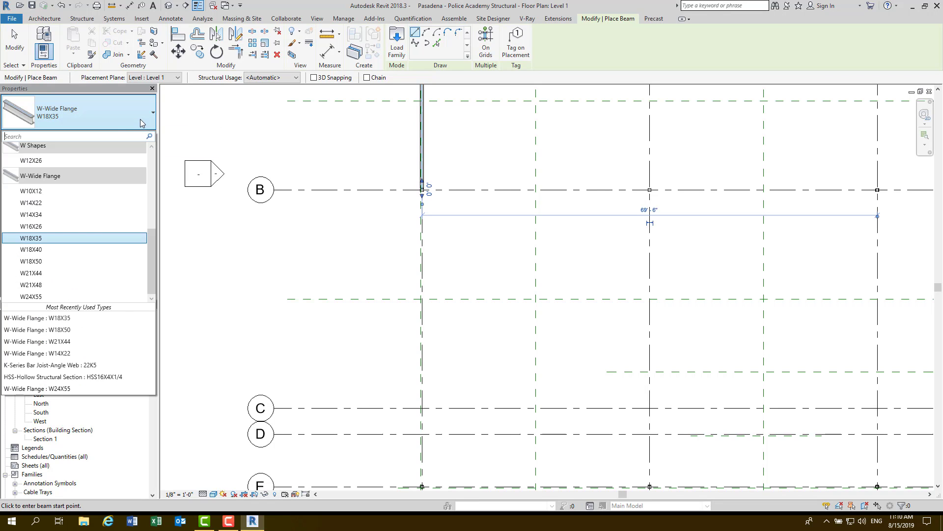
{"action": "left_click", "coordinate": [50, 273]}
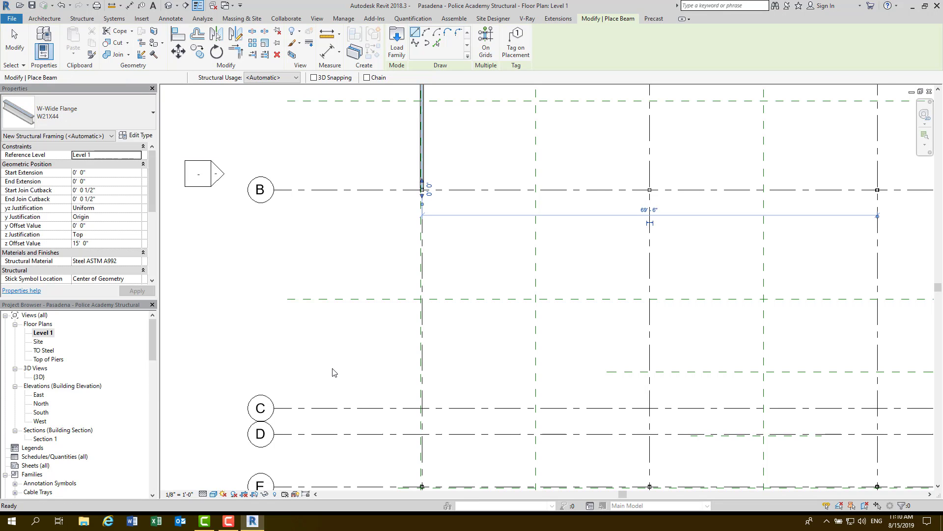
{"action": "middle_click_drag", "start_coordinate": [431, 394], "coordinate": [400, 347]}
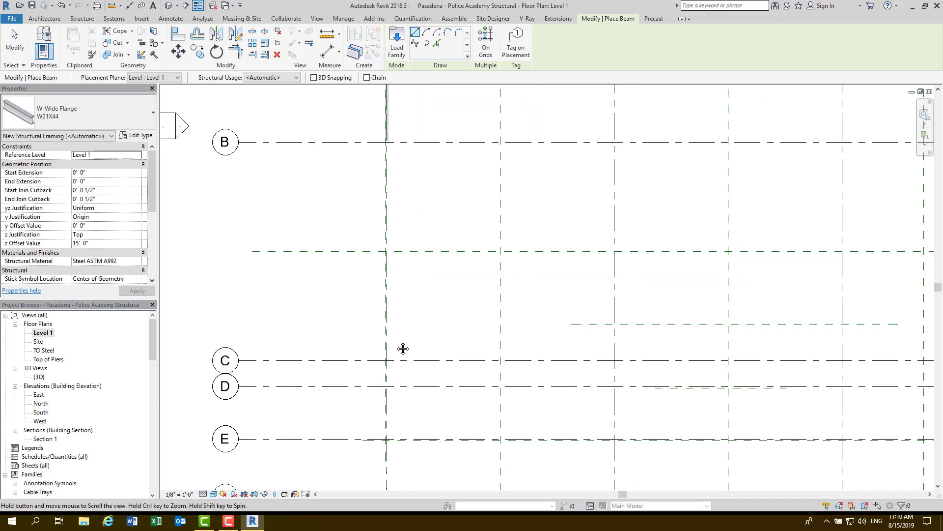
{"action": "left_click", "coordinate": [386, 439]}
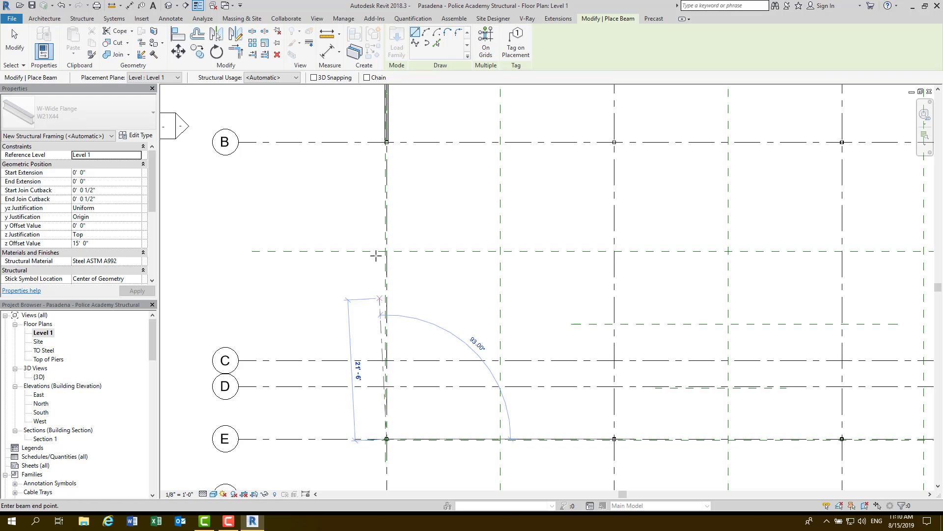
{"action": "left_click", "coordinate": [417, 188]}
{"action": "key", "text": "Escape"}
{"action": "key", "text": "Escape"}
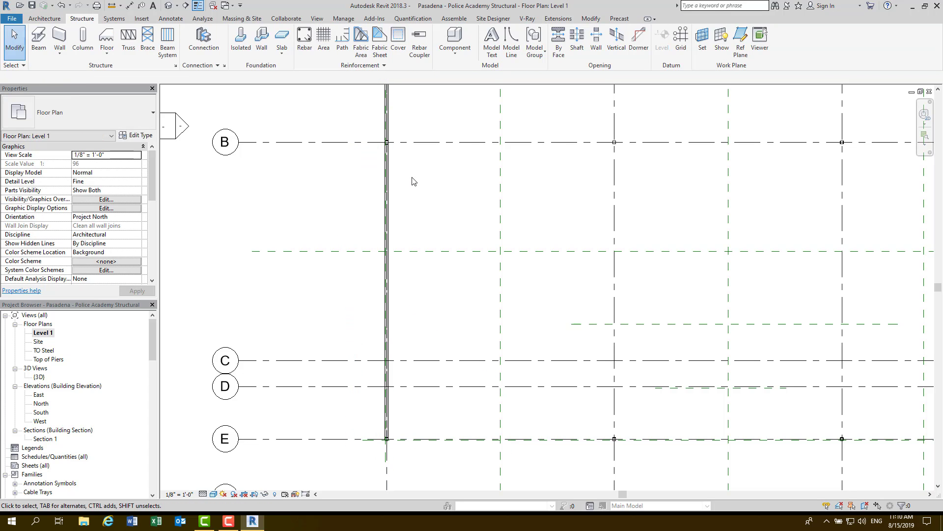
Set the top offset of the HSS6X6X3/8 column at grids B and 1 to 10.25"
{"action": "middle_click_drag", "start_coordinate": [412, 181], "coordinate": [488, 269]}
{"action": "scroll", "coordinate": [487, 280], "scroll_direction": "down", "scroll_amount": 2}
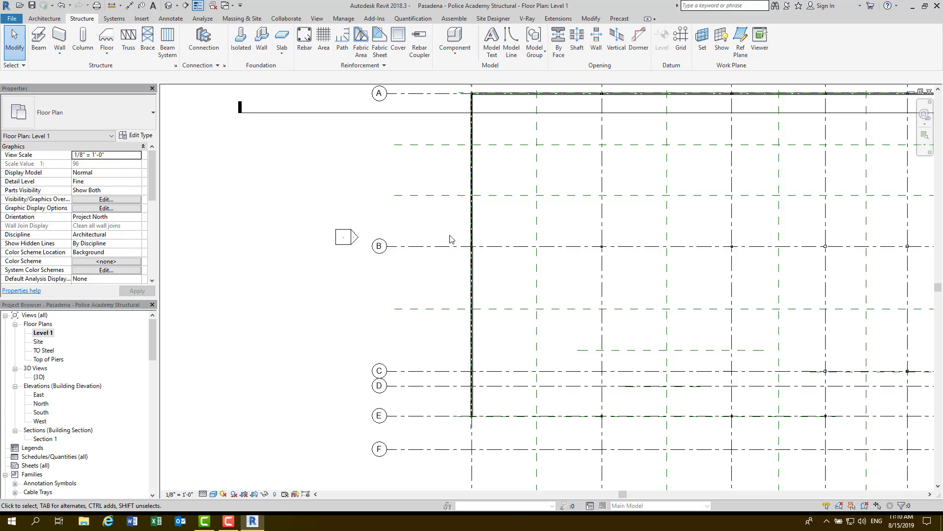
{"action": "middle_click_drag", "start_coordinate": [478, 269], "coordinate": [431, 256]}
{"action": "scroll", "coordinate": [419, 245], "scroll_direction": "up", "scroll_amount": 2}
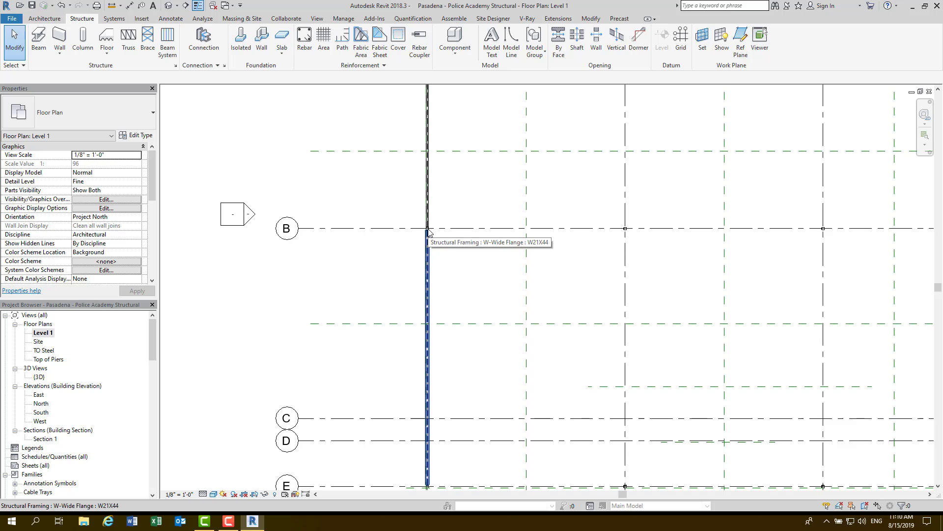
{"action": "left_click_drag", "start_coordinate": [396, 213], "coordinate": [447, 257]}
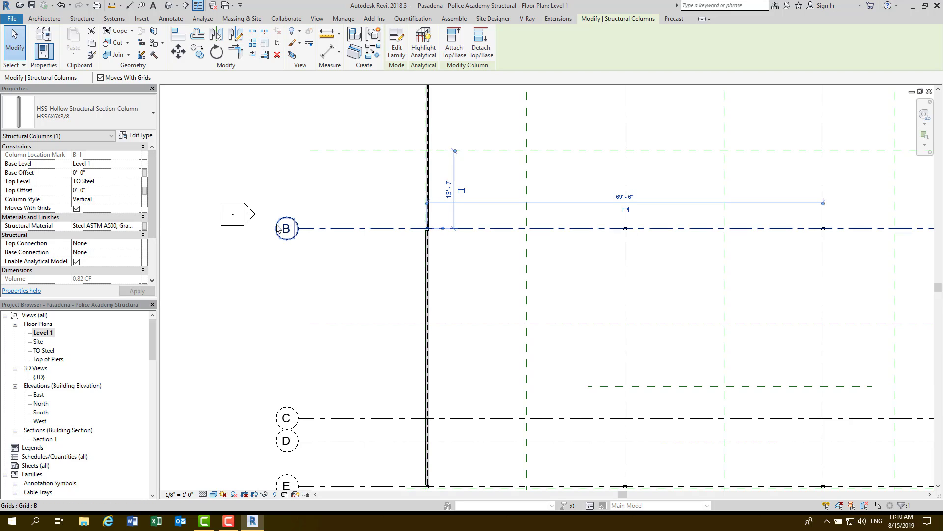
{"action": "left_click", "coordinate": [105, 190]}
{"action": "type", "text": "10.25"}
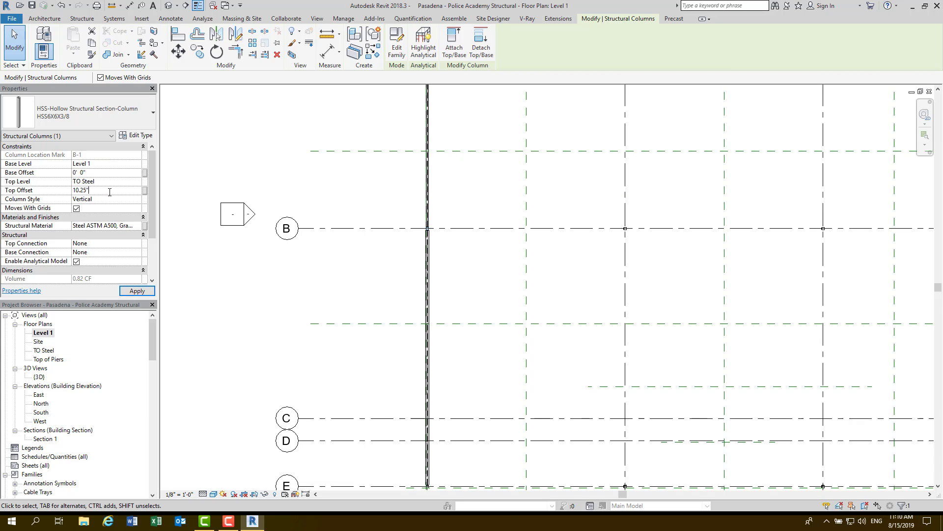
{"action": "key", "text": "Return"}
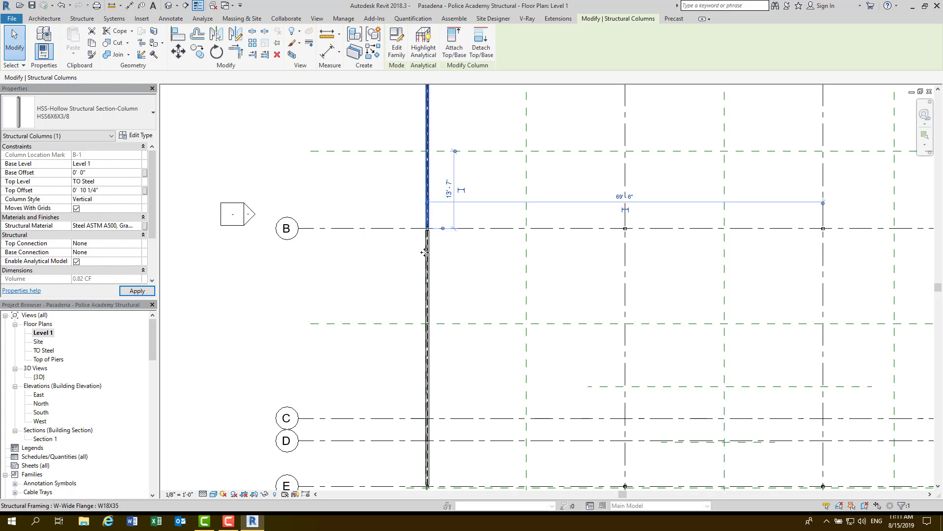
Set the top offset of the HSS6X6X3/8 column at grids E and 1 to 1'9.5"
{"action": "middle_click_drag", "start_coordinate": [429, 258], "coordinate": [429, 142]}
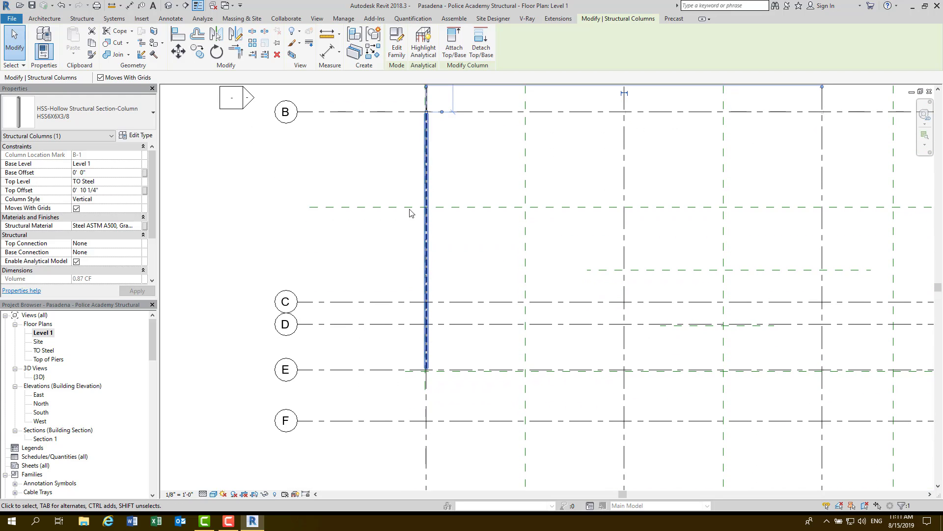
{"action": "left_click", "coordinate": [426, 369]}
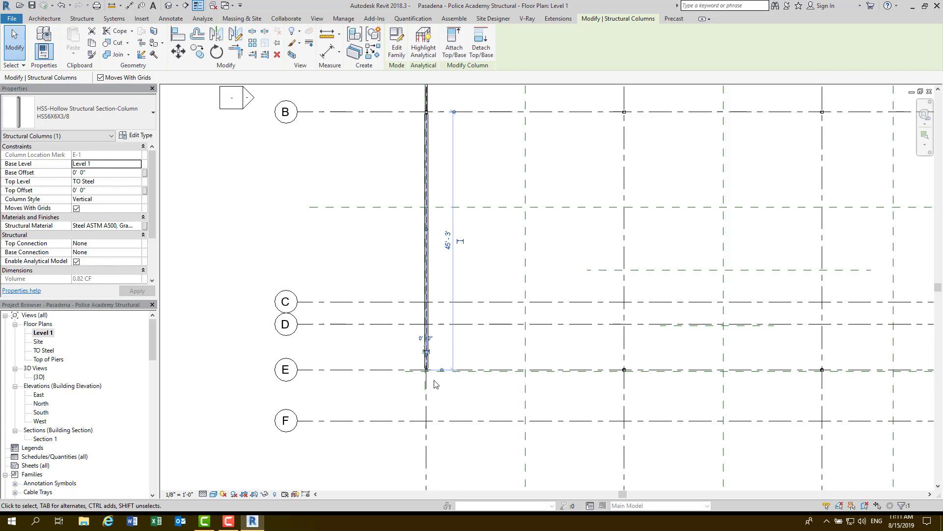
{"action": "left_click", "coordinate": [96, 191]}
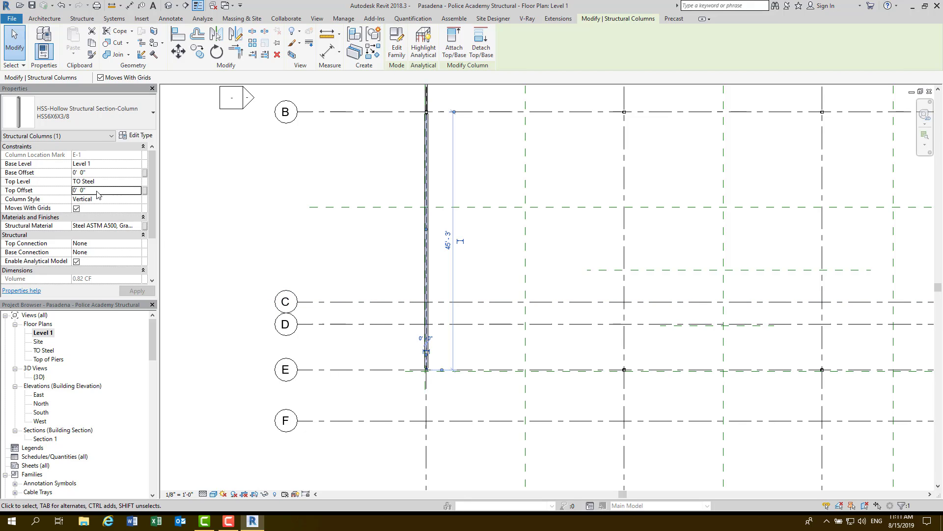
{"action": "type", "text": "1'9.5"}
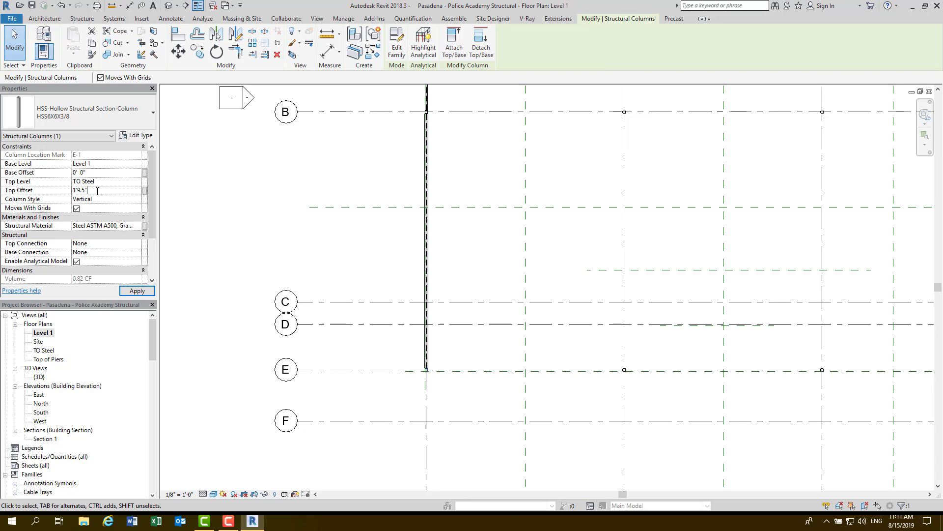
{"action": "key", "text": "Return"}
{"action": "left_click", "coordinate": [475, 253]}
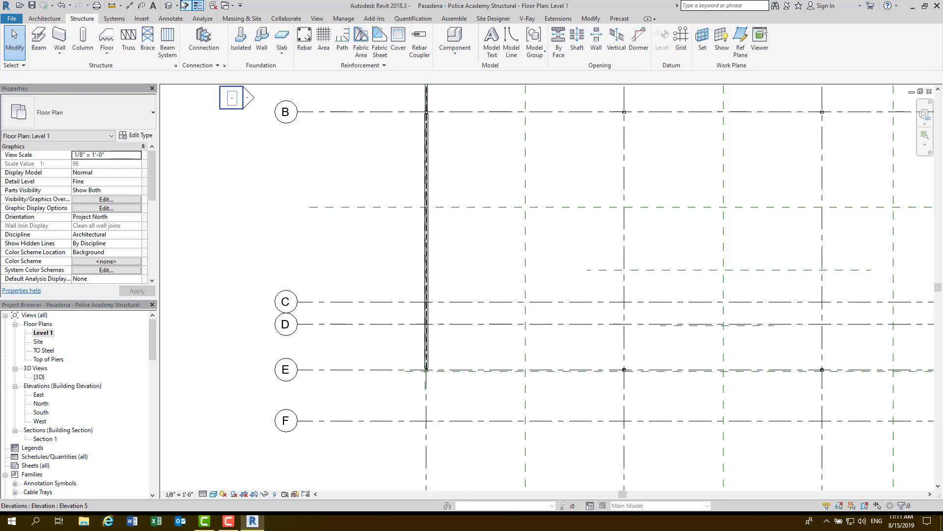
Set the level offset of the W18X35 grid 1 beam's end at grid B to 10.25" in the Level 1 plan
{"action": "left_click", "coordinate": [169, 5]}
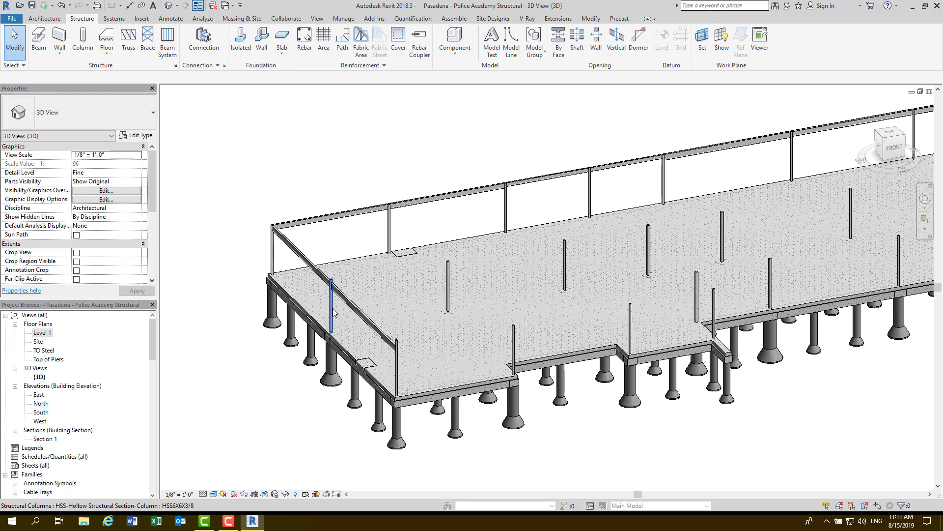
{"action": "scroll", "coordinate": [333, 312], "scroll_direction": "up", "scroll_amount": 4}
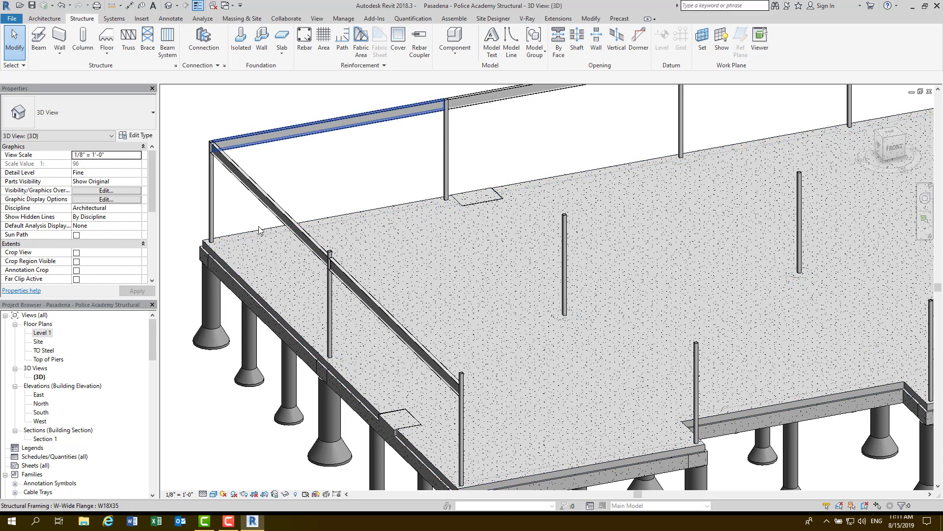
{"action": "left_click", "coordinate": [330, 255]}
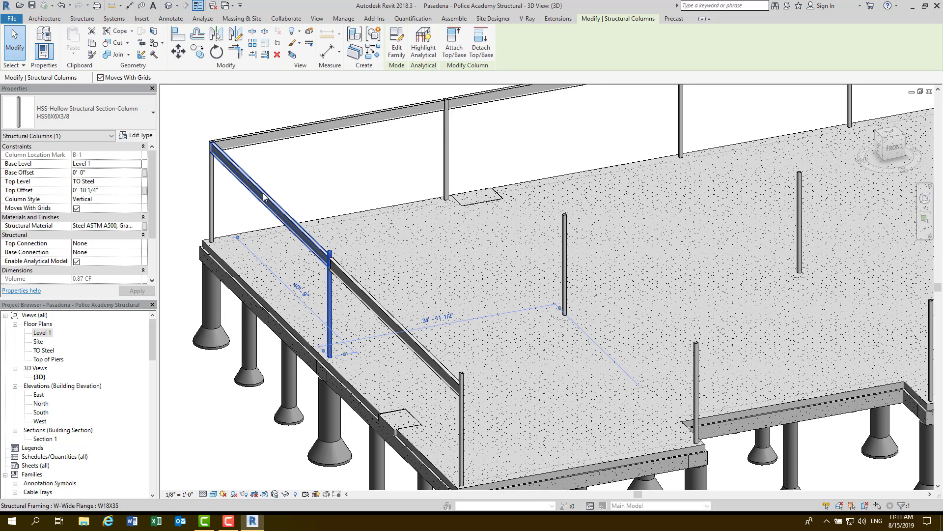
{"action": "key", "text": "Escape"}
{"action": "left_click", "coordinate": [311, 244]}
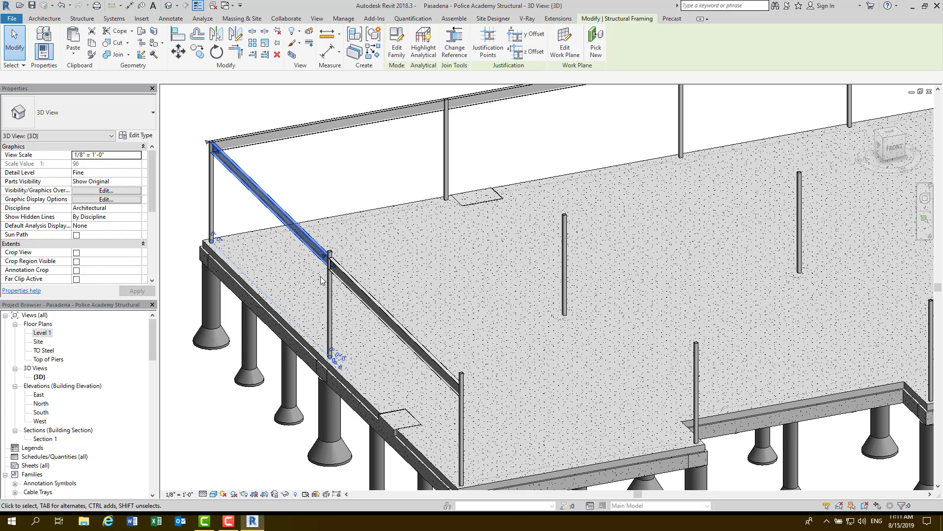
{"action": "double_click", "coordinate": [42, 333]}
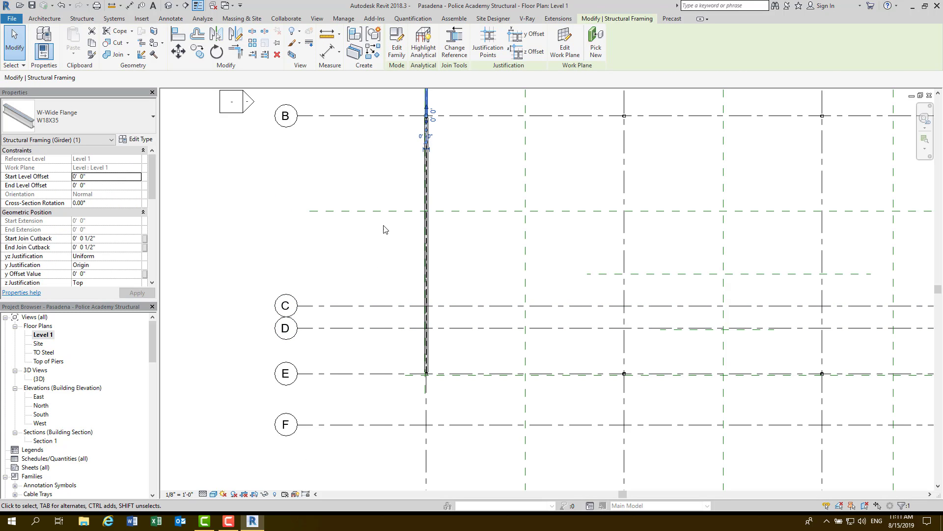
{"action": "middle_click_drag", "start_coordinate": [385, 230], "coordinate": [398, 429]}
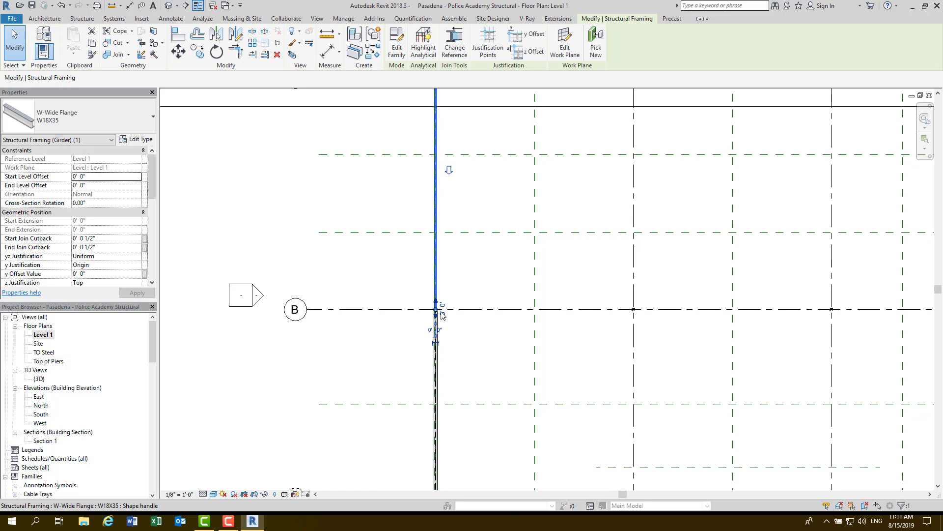
{"action": "middle_click_drag", "start_coordinate": [466, 248], "coordinate": [440, 320]}
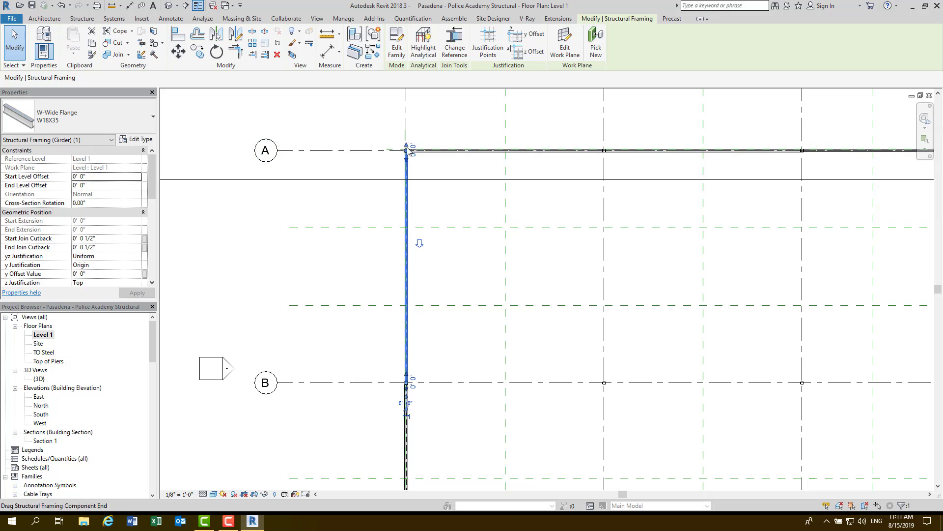
{"action": "left_click", "coordinate": [414, 384]}
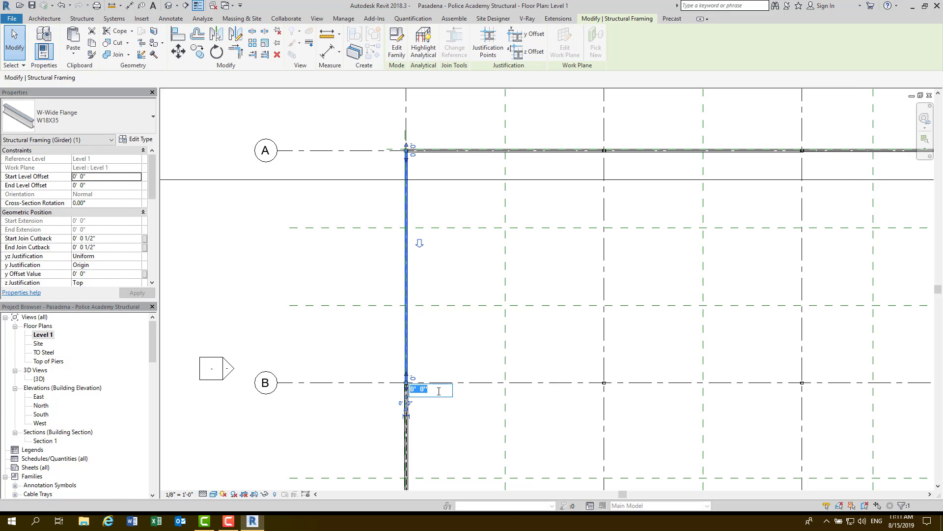
{"action": "type", "text": "10.25\""}
{"action": "key", "text": "Return"}
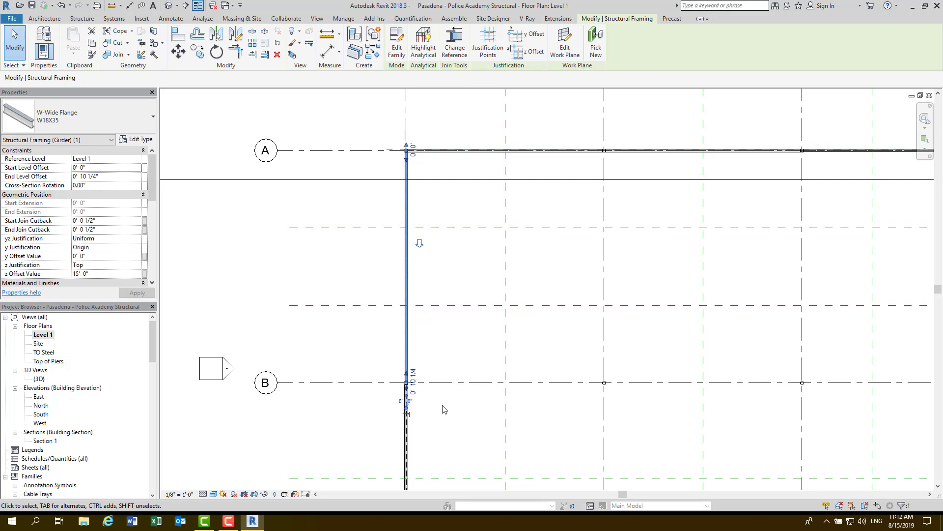
{"action": "left_click", "coordinate": [456, 420]}
Set the level offset of the W21X44 grid 1 beam's end at grid B to 10.25"
{"action": "middle_click_drag", "start_coordinate": [456, 421], "coordinate": [489, 324]}
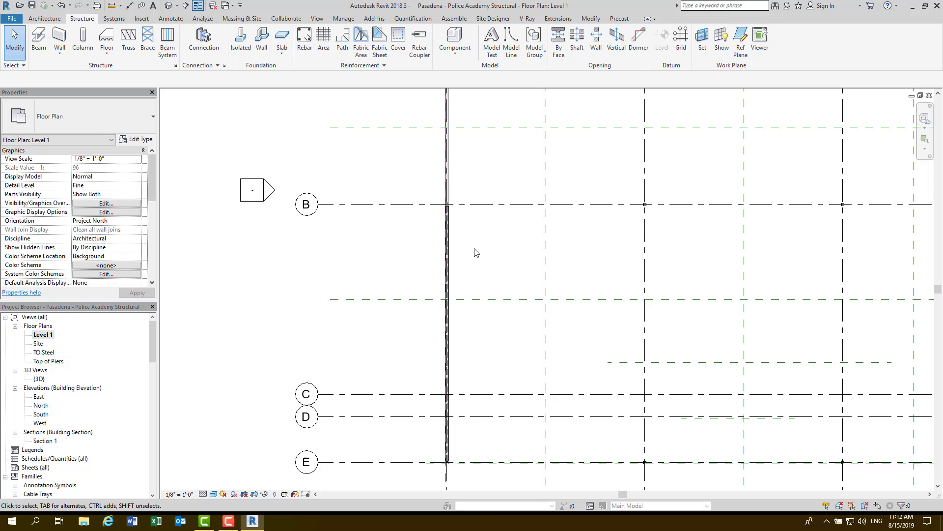
{"action": "left_click", "coordinate": [448, 261]}
{"action": "left_click", "coordinate": [440, 209]}
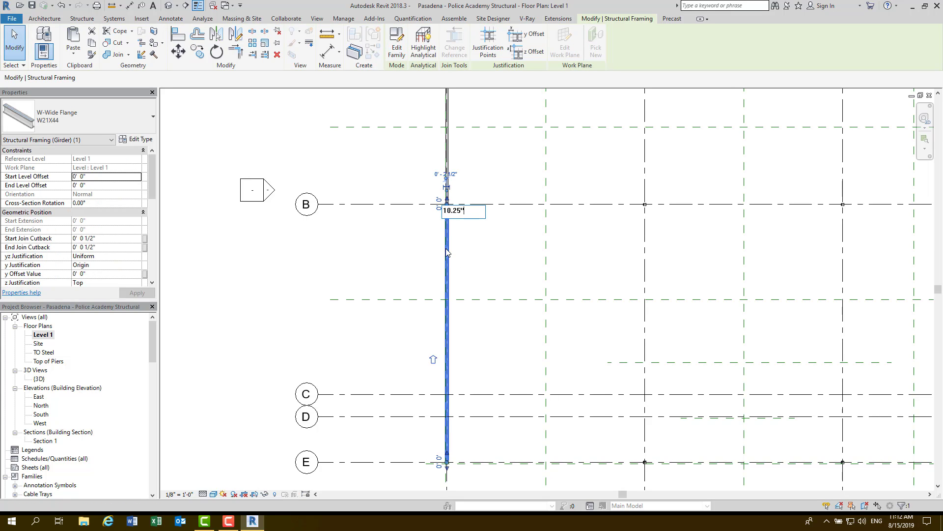
{"action": "key", "text": "Return"}
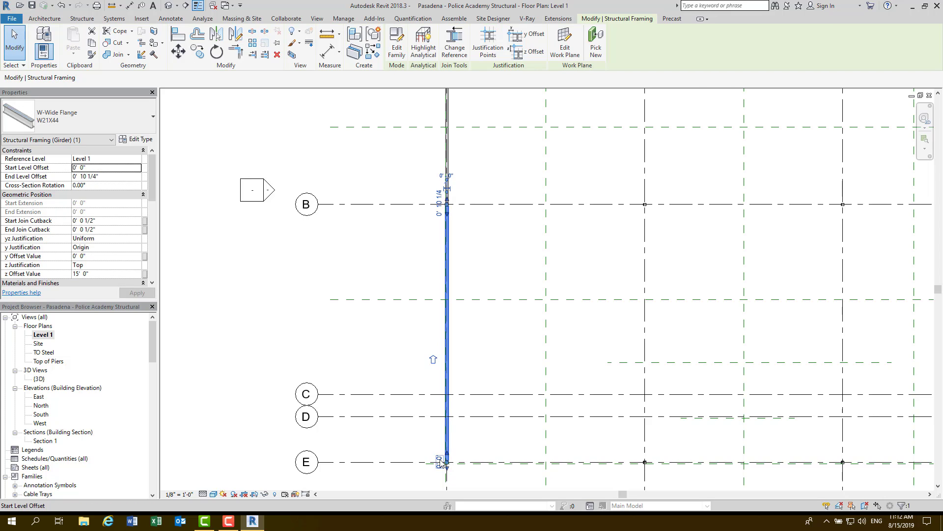
Check the top offset of the column at grids E and 1, and set the W21X44 beam's start level offset at grid E to 1'9.5"
{"action": "left_click_drag", "start_coordinate": [429, 450], "coordinate": [466, 477]}
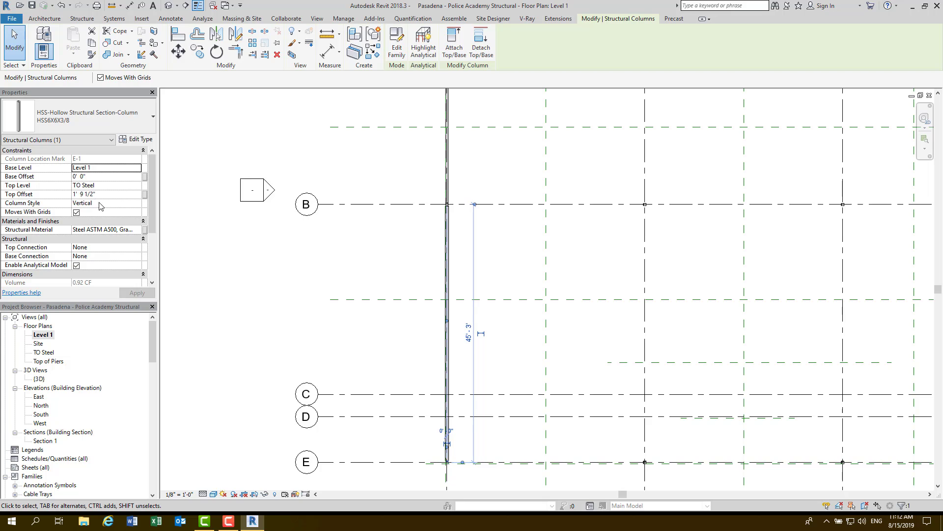
{"action": "left_click", "coordinate": [410, 374]}
{"action": "left_click", "coordinate": [432, 358]}
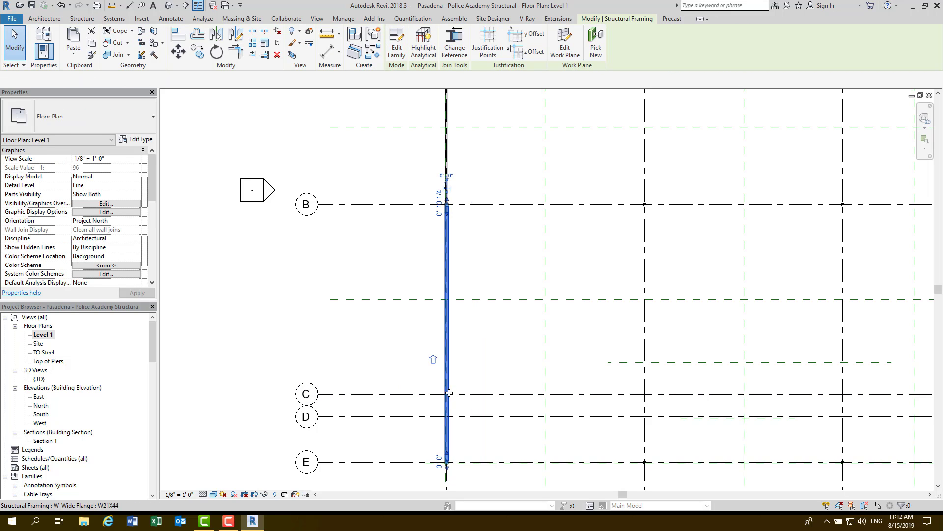
{"action": "left_click", "coordinate": [440, 467]}
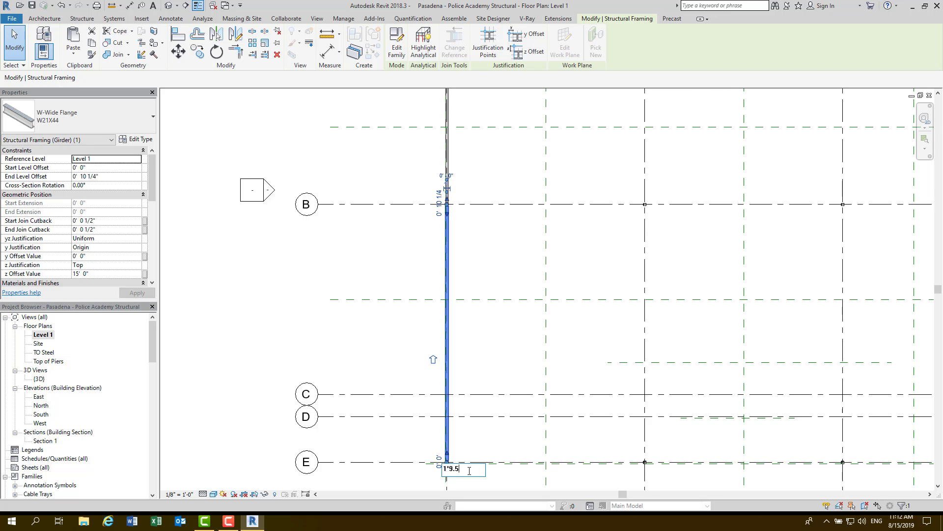
{"action": "type", "text": "1'9.5\""}
{"action": "key", "text": "Return"}
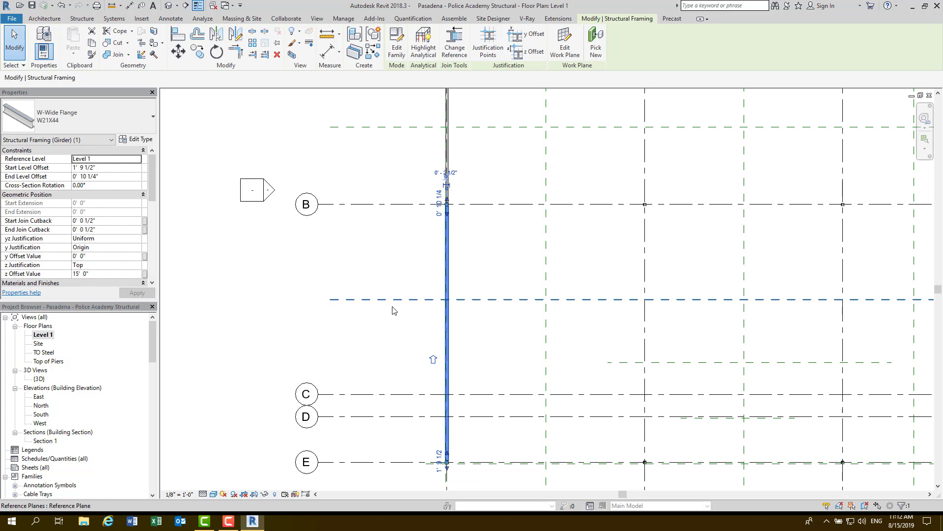
{"action": "left_click", "coordinate": [400, 335]}
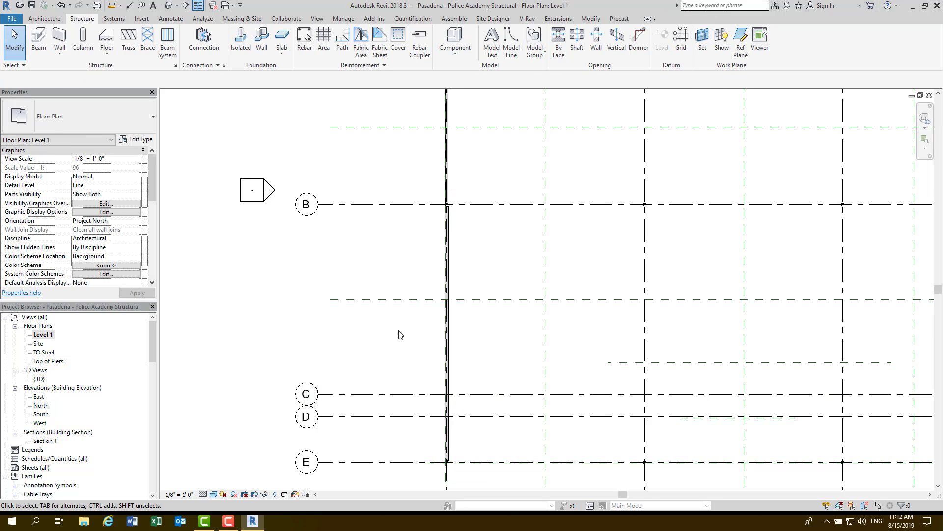
Examine the slope of the grid 1 beams and their column connections in the 3D view, including from the left side
{"action": "left_click", "coordinate": [169, 6]}
{"action": "scroll", "coordinate": [493, 259], "scroll_direction": "up", "scroll_amount": 5}
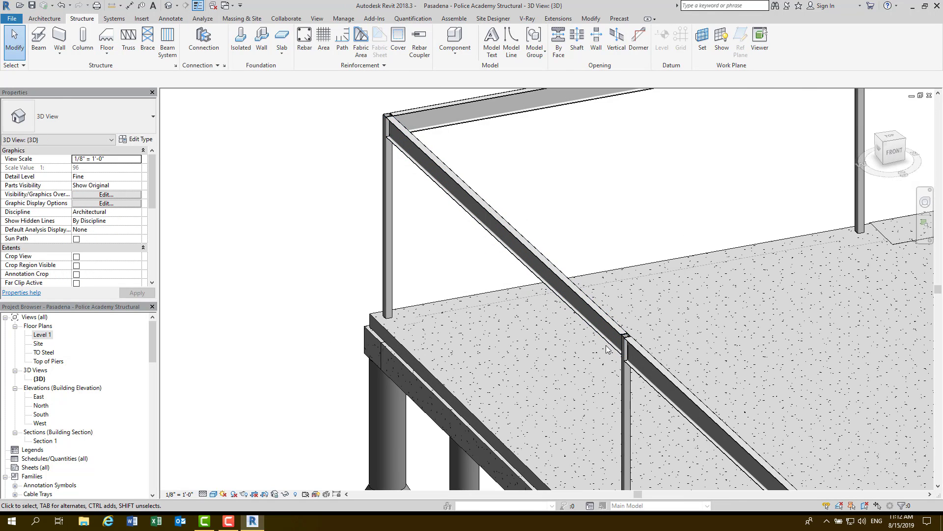
{"action": "middle_click_drag", "start_coordinate": [607, 346], "coordinate": [473, 232]}
{"action": "scroll", "coordinate": [476, 202], "scroll_direction": "down", "scroll_amount": 3}
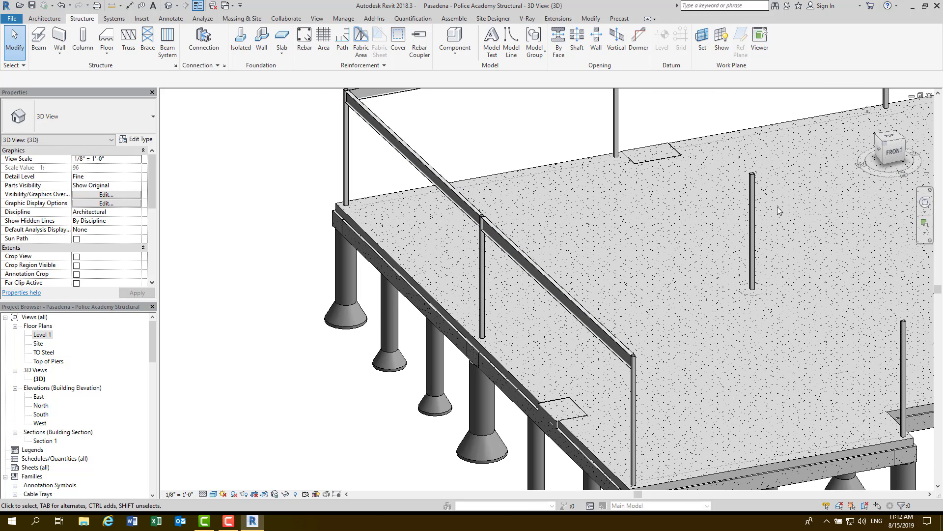
{"action": "left_click", "coordinate": [565, 303]}
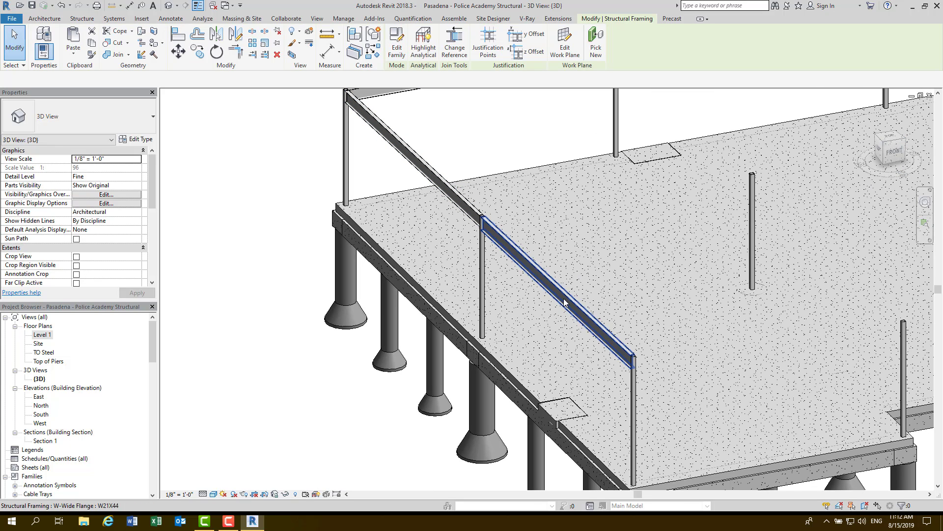
{"action": "left_click", "coordinate": [883, 150]}
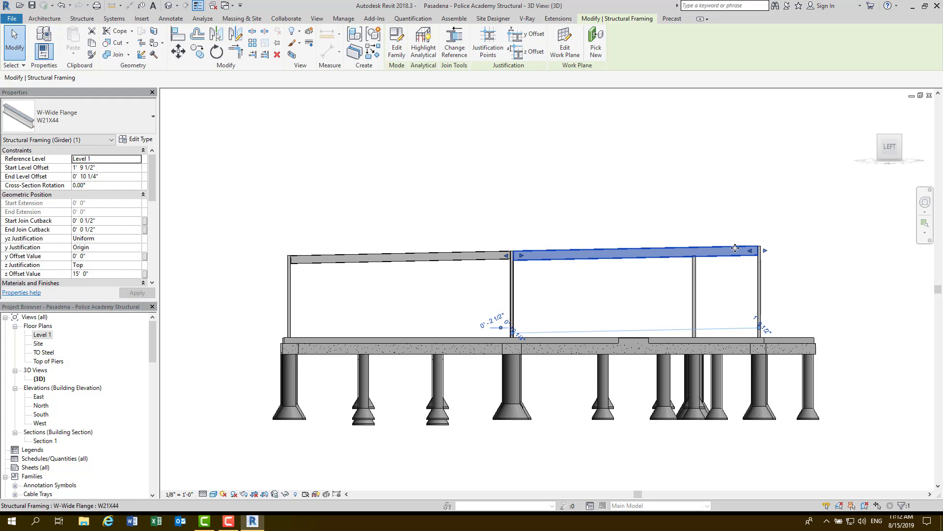
In the top 3D view, place a W18X40 wide flange beam 34'-9" long along grid E from the grid 1 corner column to the next column
{"action": "left_click", "coordinate": [883, 145]}
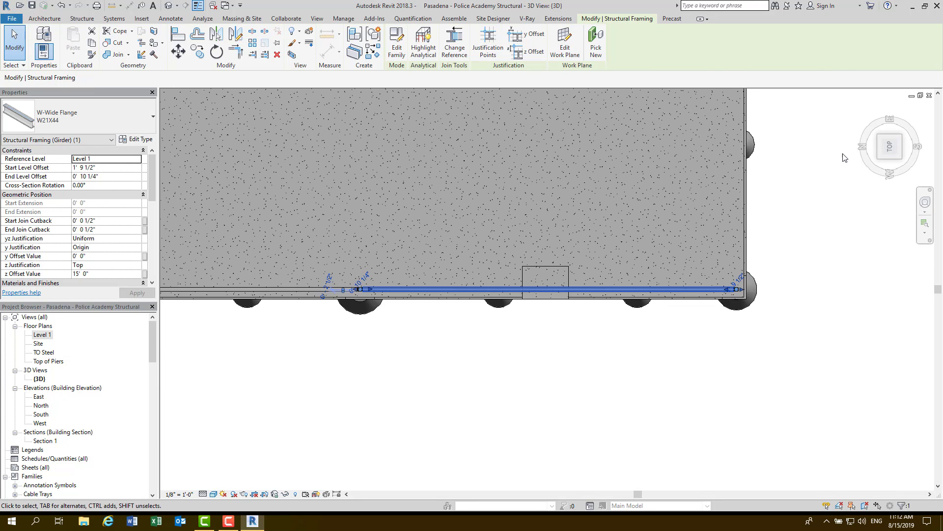
{"action": "left_click", "coordinate": [928, 118]}
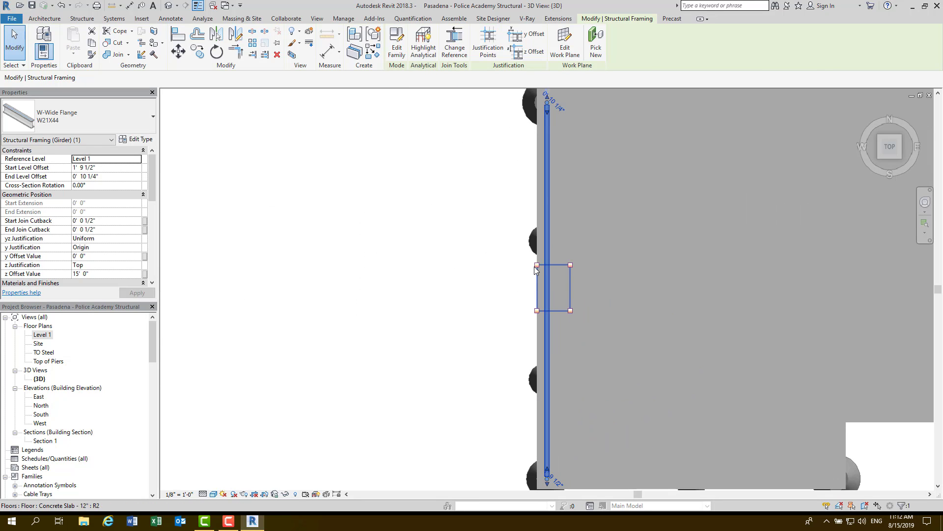
{"action": "scroll", "coordinate": [535, 266], "scroll_direction": "down", "scroll_amount": 3}
{"action": "middle_click_drag", "start_coordinate": [534, 266], "coordinate": [348, 227]}
{"action": "left_click", "coordinate": [422, 377]}
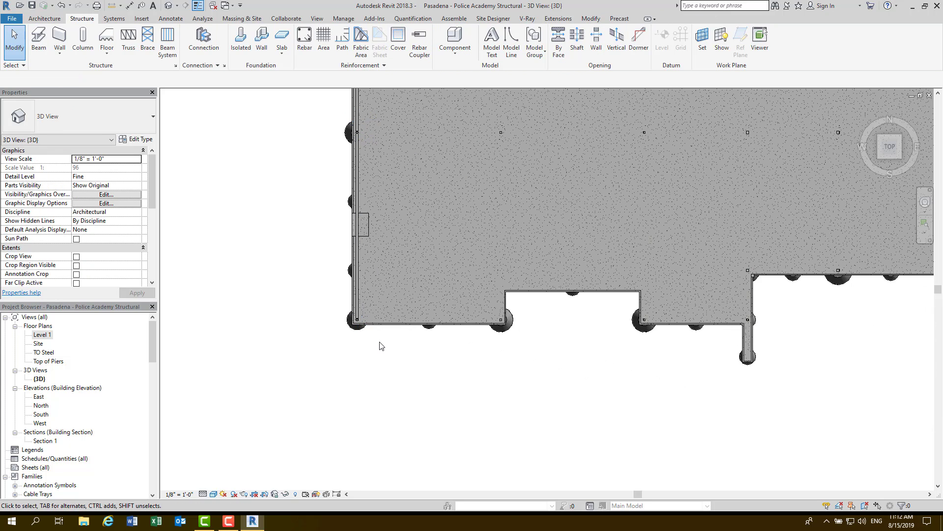
{"action": "scroll", "coordinate": [378, 342], "scroll_direction": "up", "scroll_amount": 2}
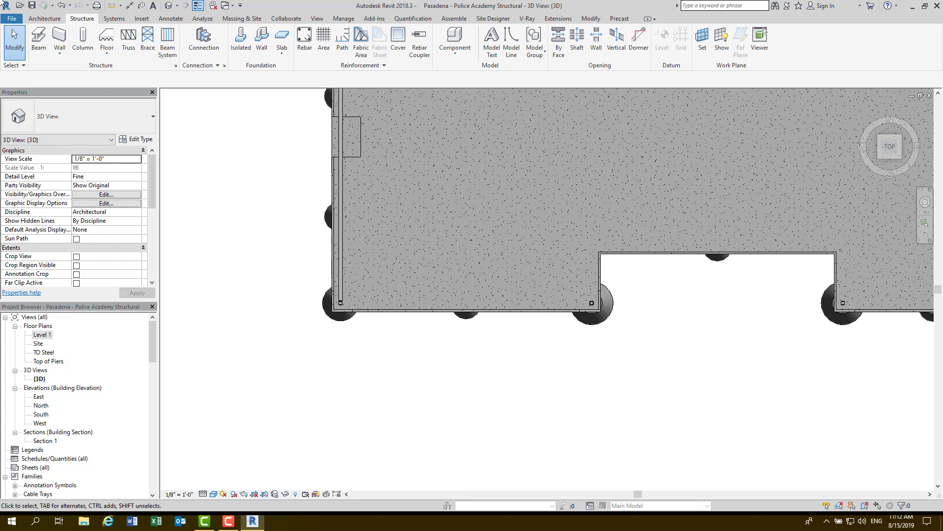
{"action": "key", "text": "b"}
{"action": "key", "text": "m"}
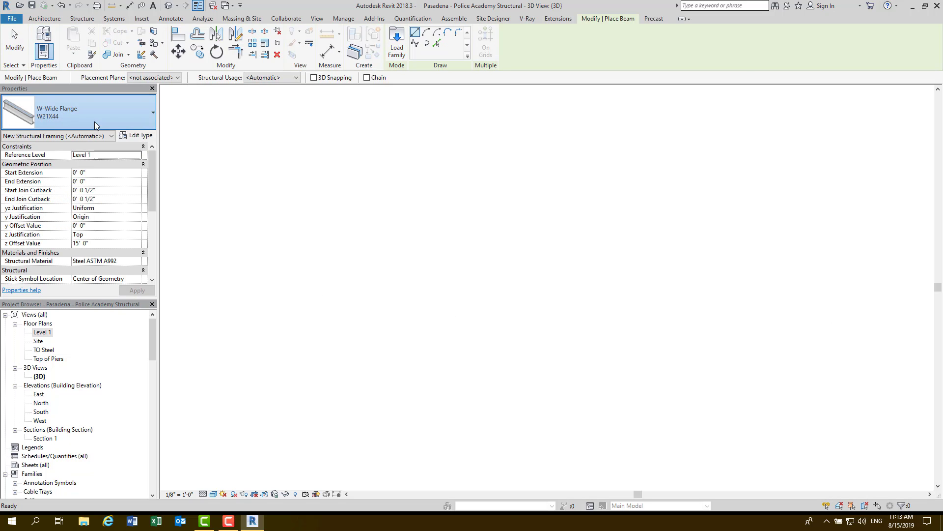
{"action": "left_click", "coordinate": [94, 122]}
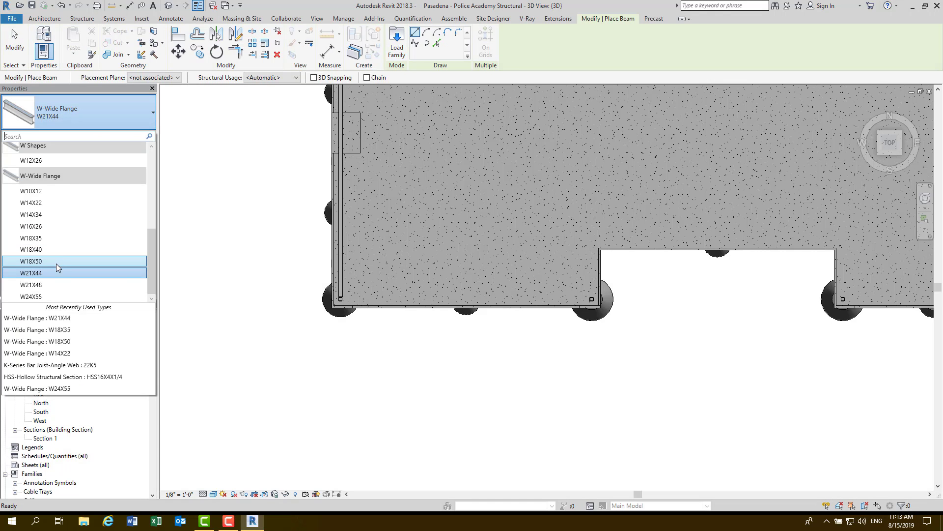
{"action": "left_click", "coordinate": [94, 250]}
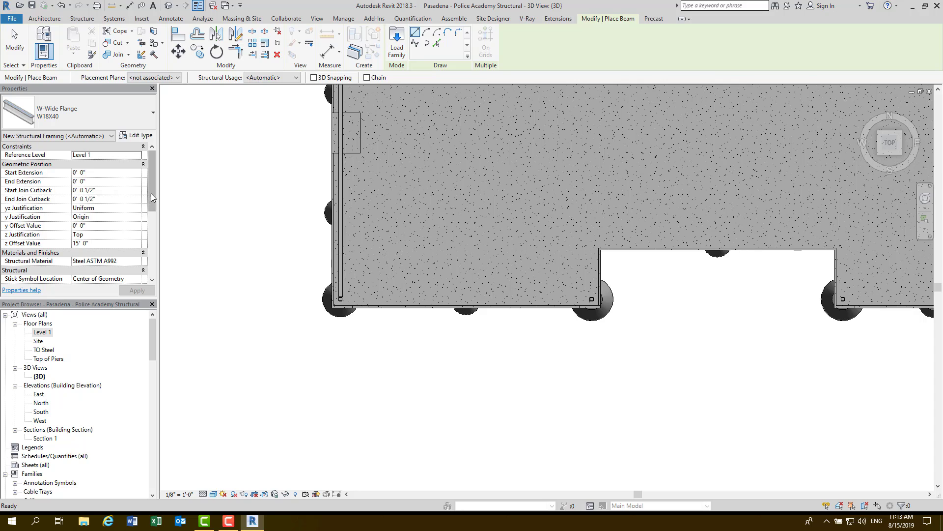
{"action": "left_click_drag", "start_coordinate": [152, 197], "coordinate": [147, 178]}
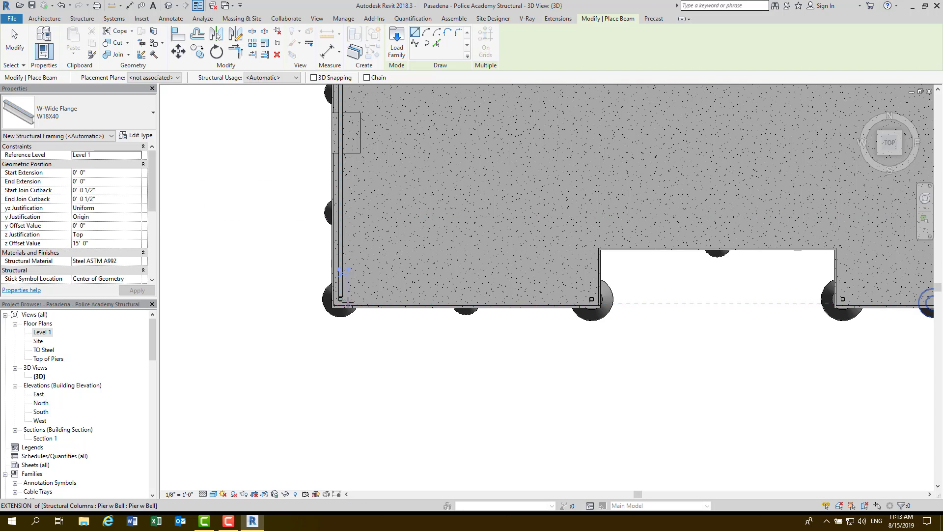
{"action": "scroll", "coordinate": [329, 298], "scroll_direction": "up", "scroll_amount": 3}
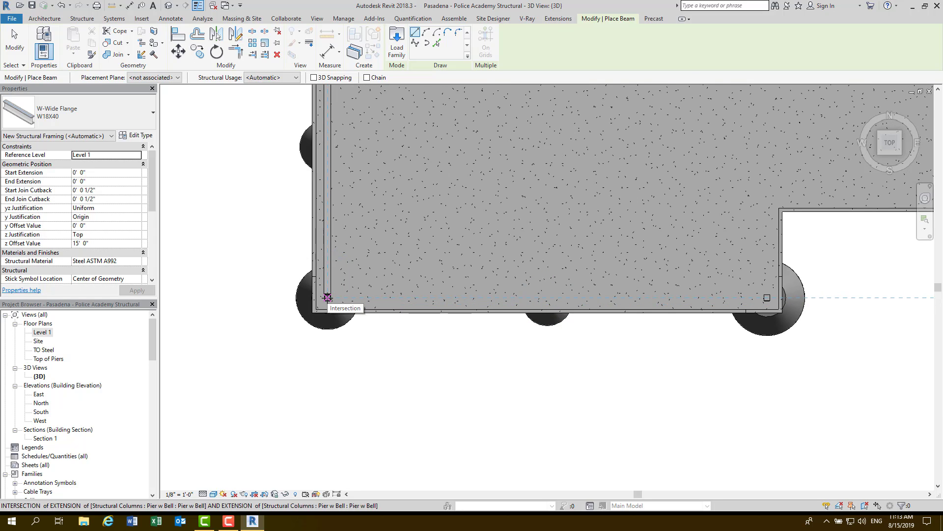
{"action": "left_click", "coordinate": [328, 297]}
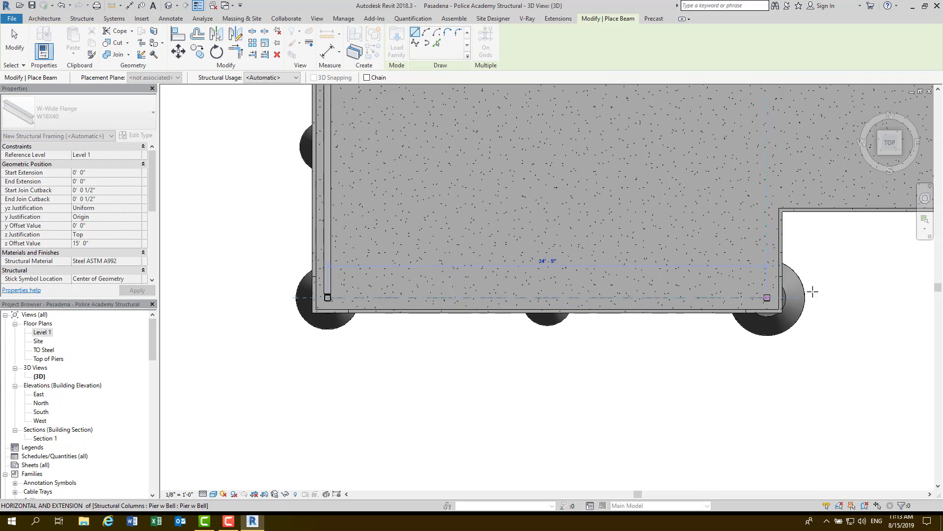
{"action": "left_click", "coordinate": [767, 298]}
{"action": "key", "text": "Escape"}
{"action": "key", "text": "Escape"}
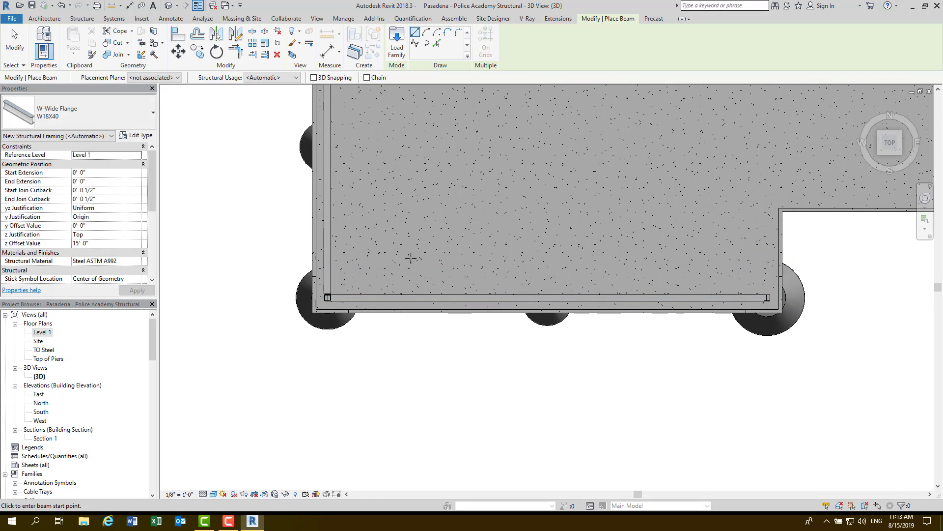
Select the W18X40 beam along grid E for editing its level offsets
{"action": "left_click", "coordinate": [355, 301]}
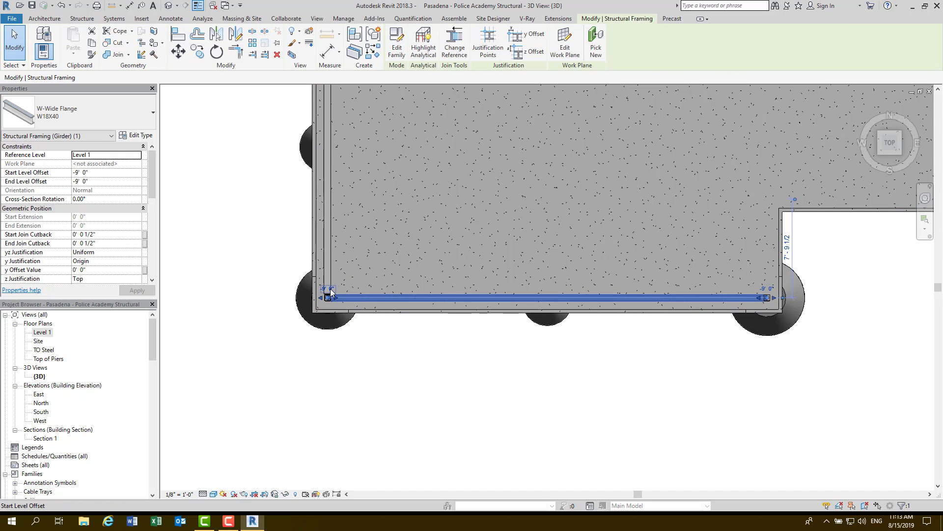
{"action": "left_click", "coordinate": [334, 293]}
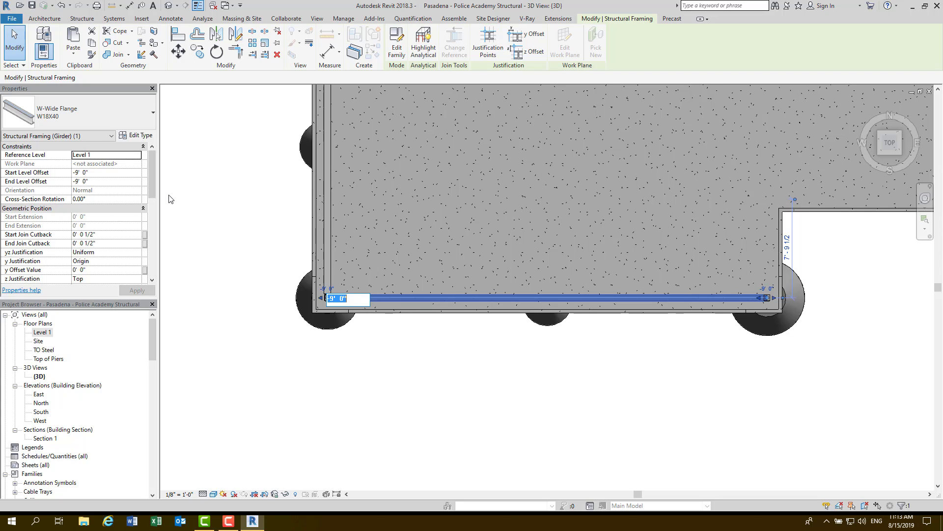
{"action": "left_click", "coordinate": [217, 243]}
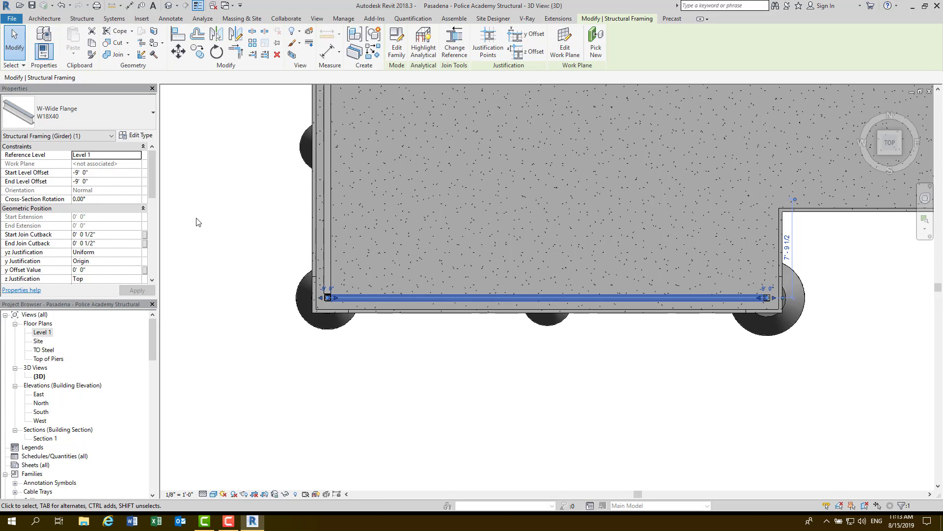
{"action": "left_click", "coordinate": [305, 357]}
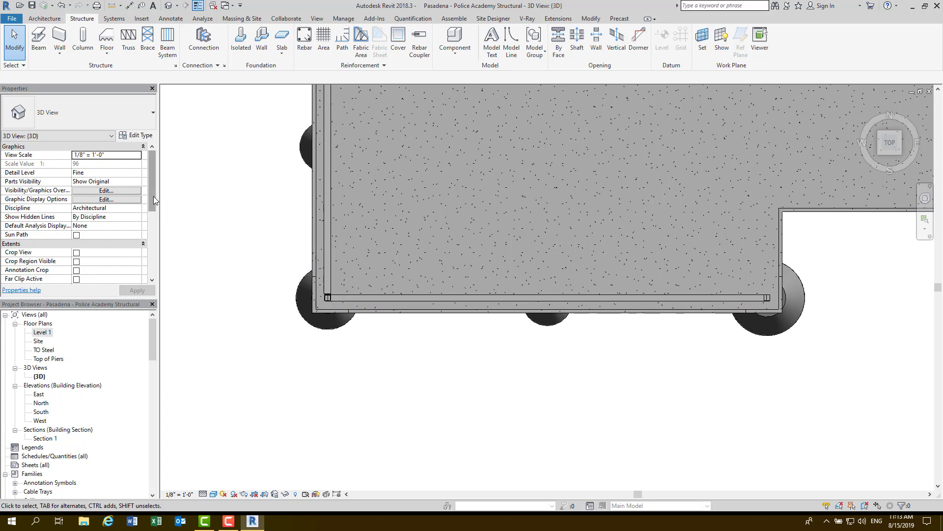
{"action": "mouse_move", "coordinate": [153, 196]}
{"action": "left_mouse_down"}
{"action": "mouse_move", "coordinate": [148, 248]}
{"action": "mouse_move", "coordinate": [154, 187]}
{"action": "left_mouse_up"}
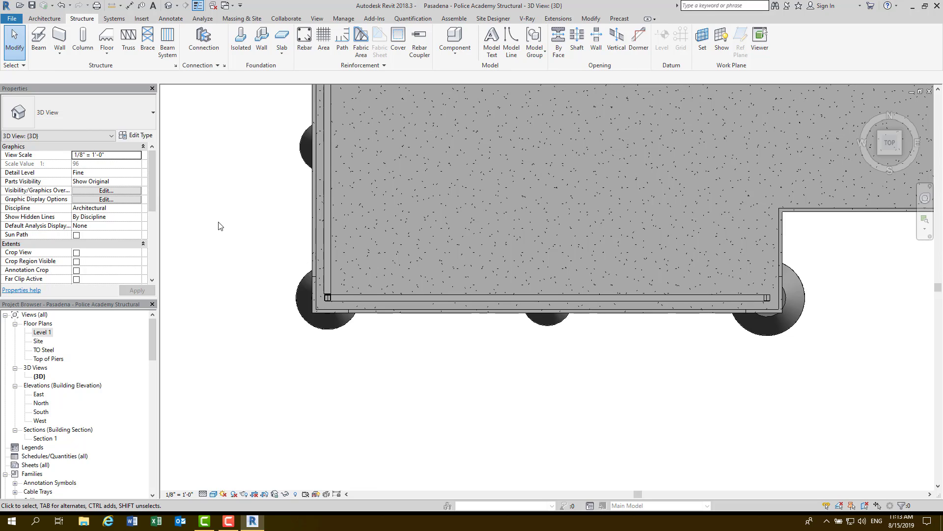
{"action": "left_click_drag", "start_coordinate": [149, 197], "coordinate": [187, 237]}
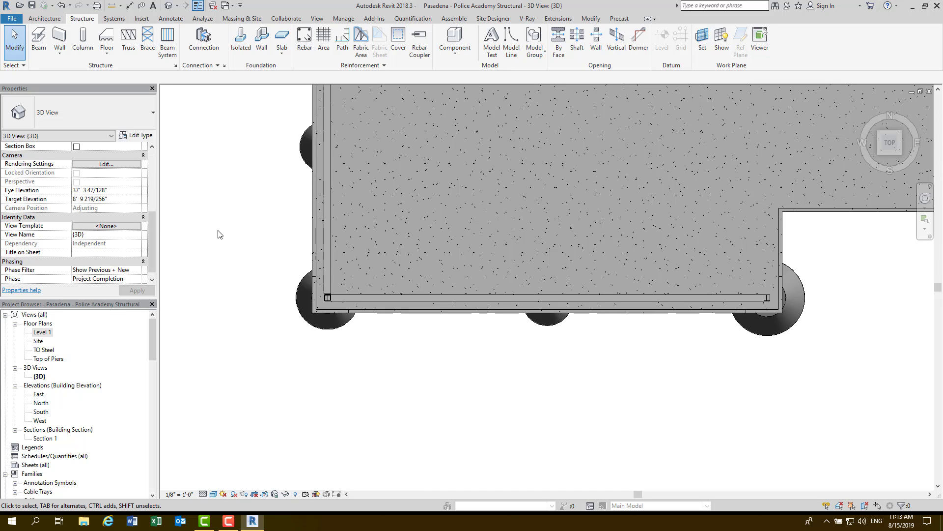
In the Level 1 floor plan, set the start level offset of the W18X40 girder along grid E to 1' 9 1/2"
{"action": "double_click", "coordinate": [42, 332]}
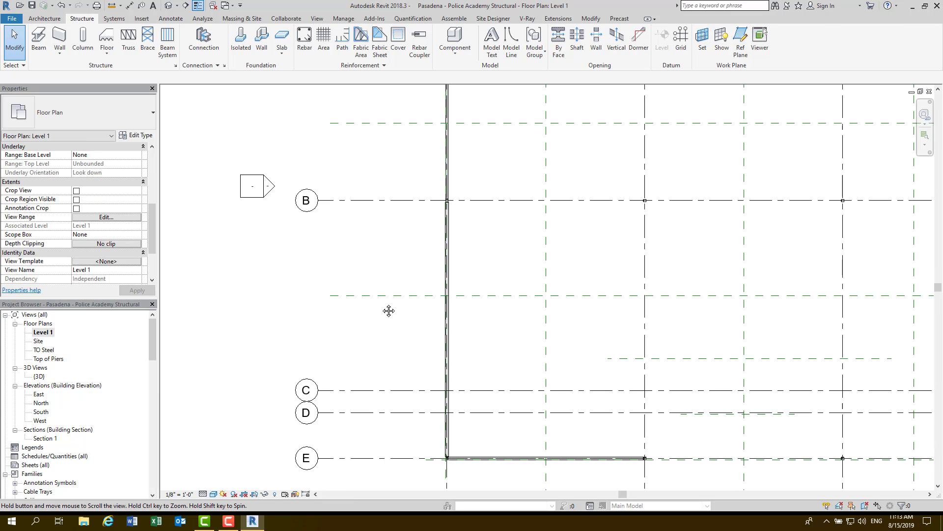
{"action": "middle_click_drag", "start_coordinate": [389, 310], "coordinate": [180, 184]}
{"action": "scroll", "coordinate": [466, 353], "scroll_direction": "up", "scroll_amount": 2}
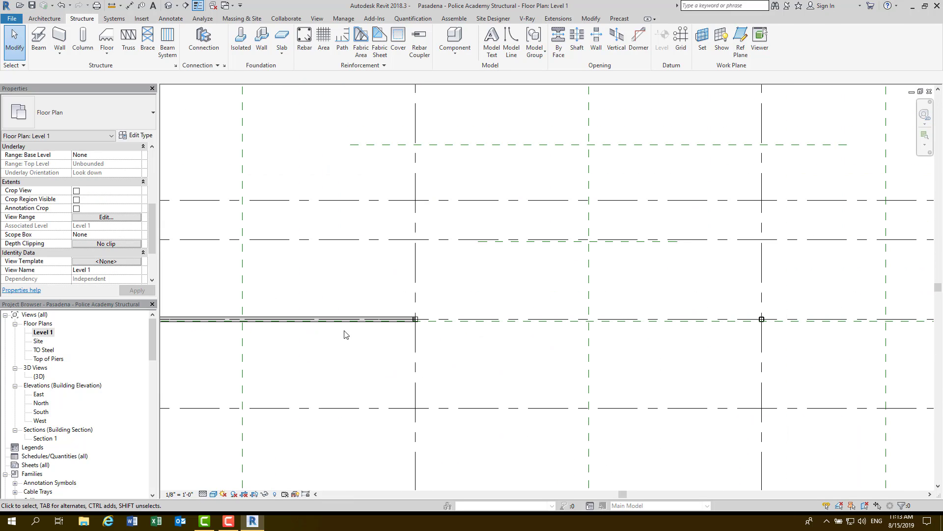
{"action": "left_click", "coordinate": [458, 313]}
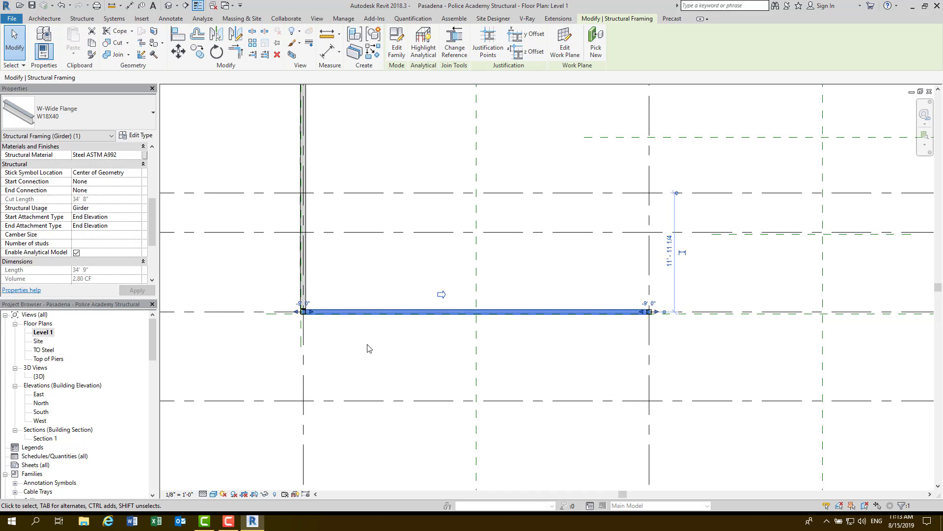
{"action": "left_click", "coordinate": [307, 305]}
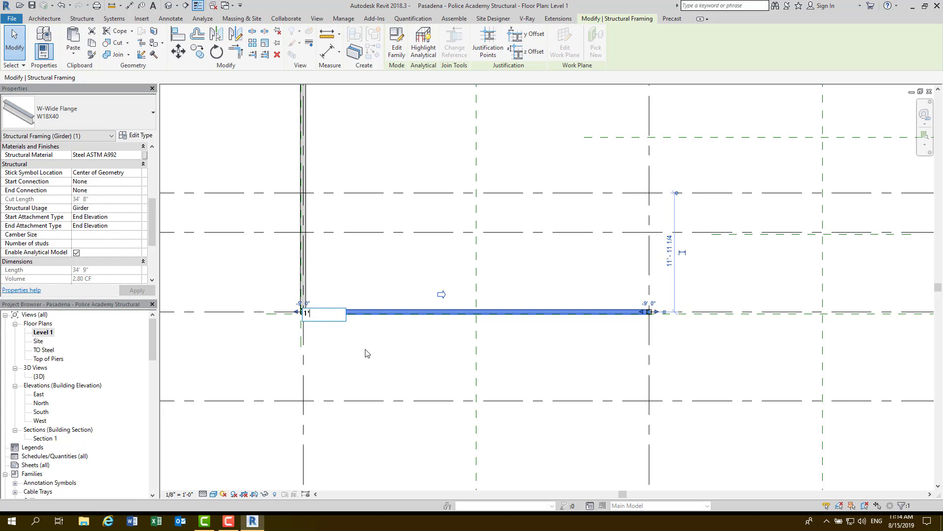
{"action": "type", "text": "1'9.5"}
{"action": "key", "text": "Return"}
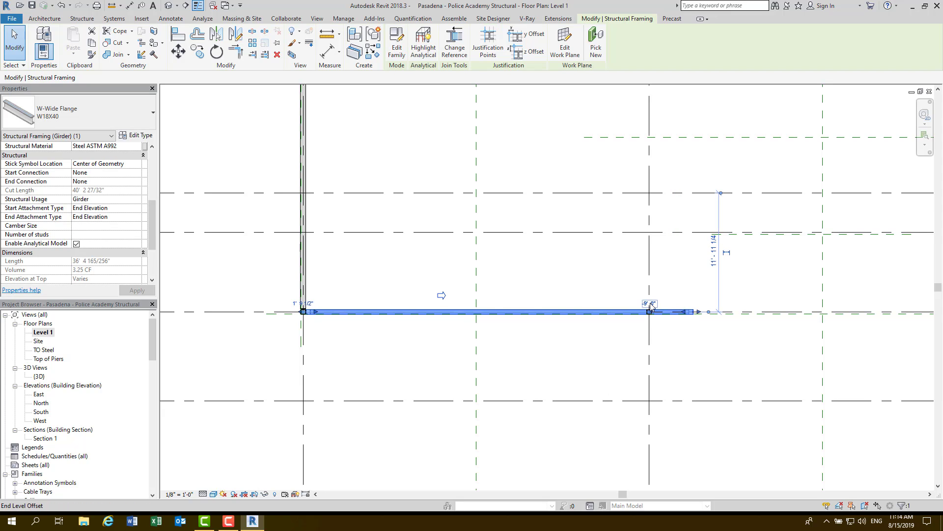
Set the end level offset of the grid E girder to 1' 9 1/2" and deselect it
{"action": "left_click", "coordinate": [650, 304]}
{"action": "type", "text": "1'9"}
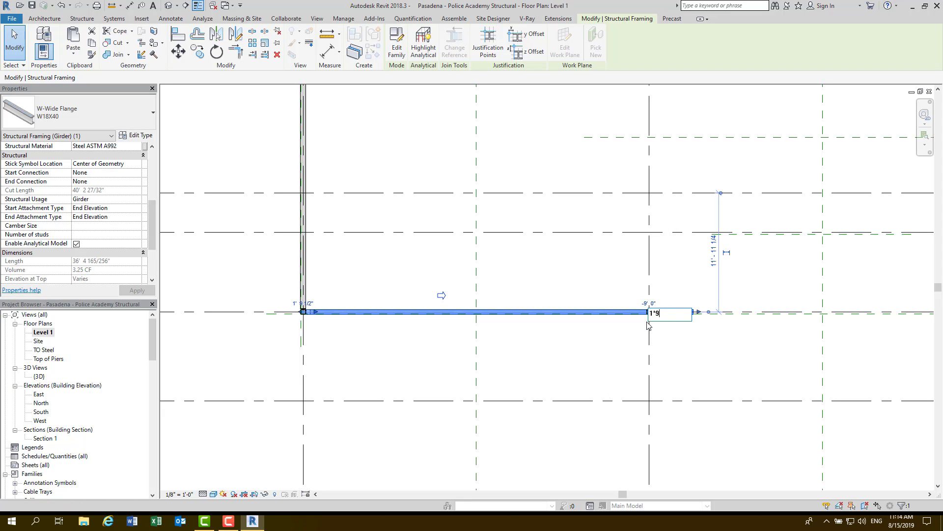
{"action": "type", "text": ".5"}
{"action": "key", "text": "Return"}
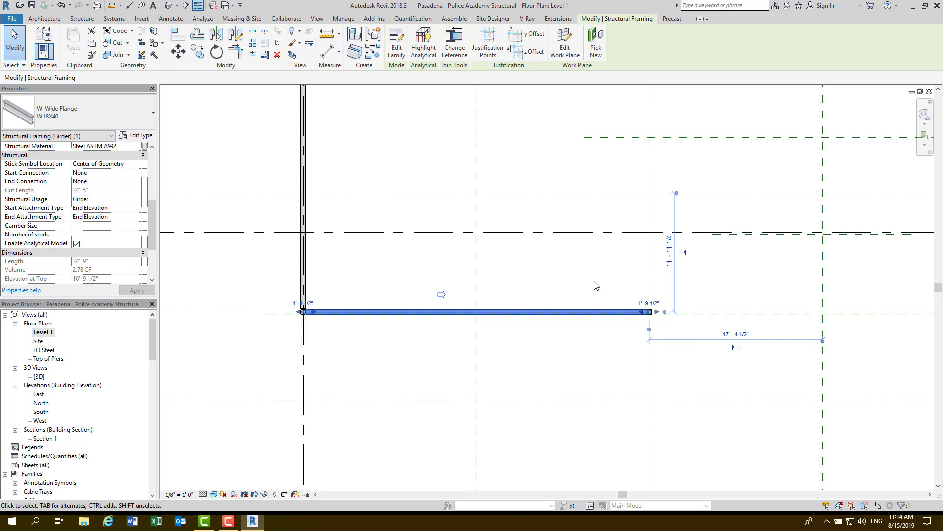
{"action": "key", "text": "Escape"}
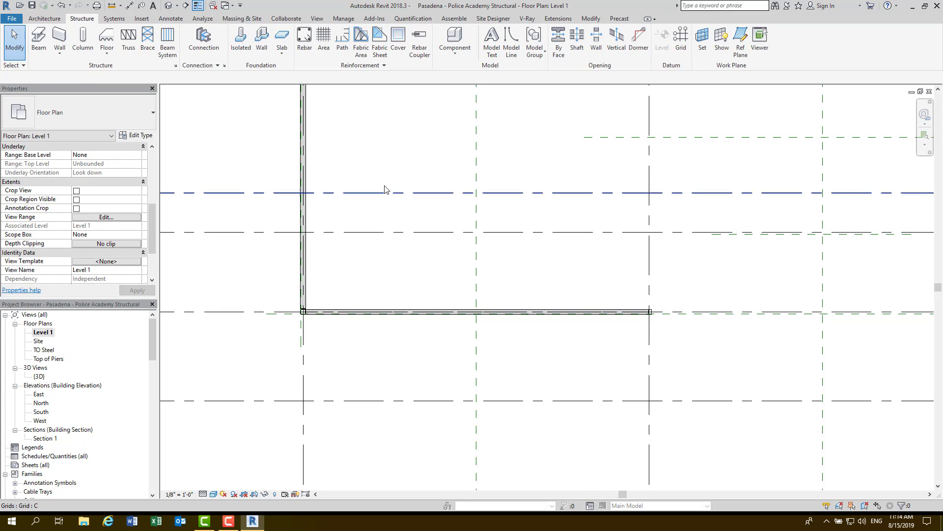
In the isometric 3D view, set the top offset of the HSS column at the free end of the grid E girder to 1' 9 1/2"
{"action": "left_click", "coordinate": [168, 5]}
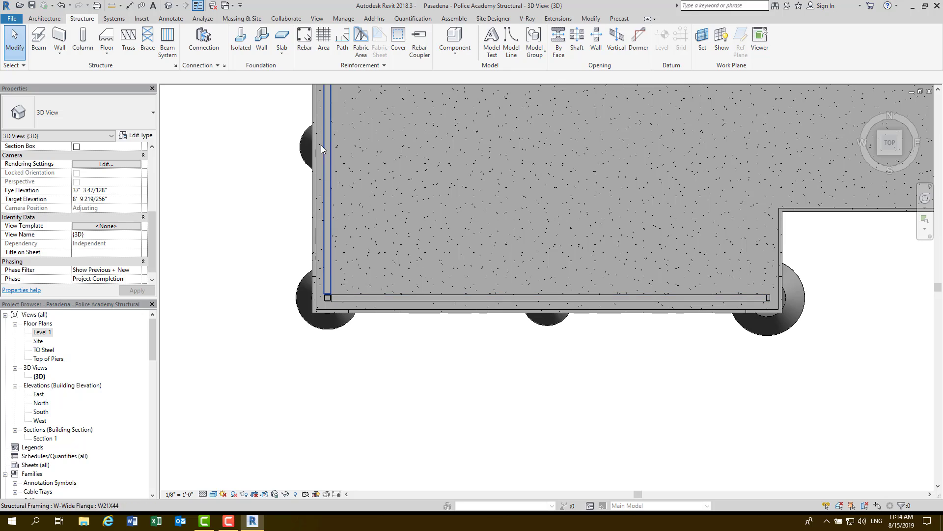
{"action": "left_click", "coordinate": [880, 154]}
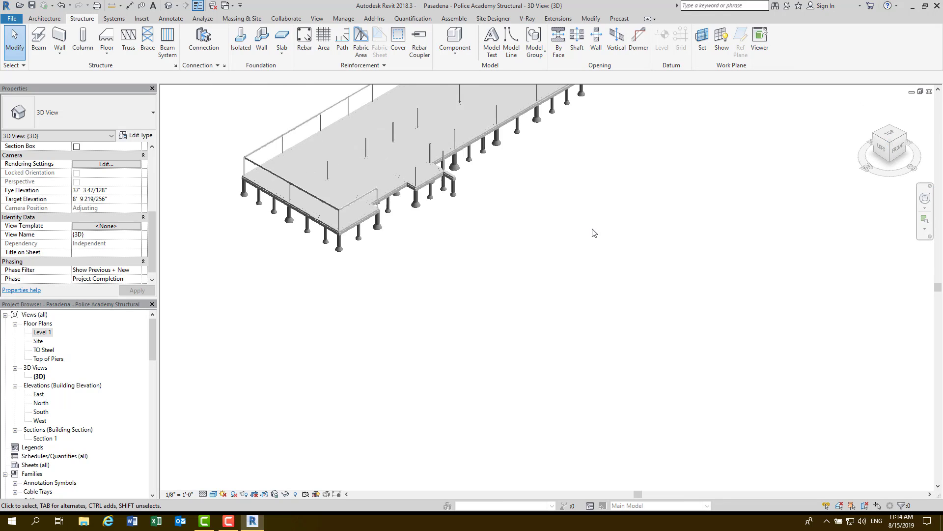
{"action": "scroll", "coordinate": [515, 335], "scroll_direction": "up", "scroll_amount": 10}
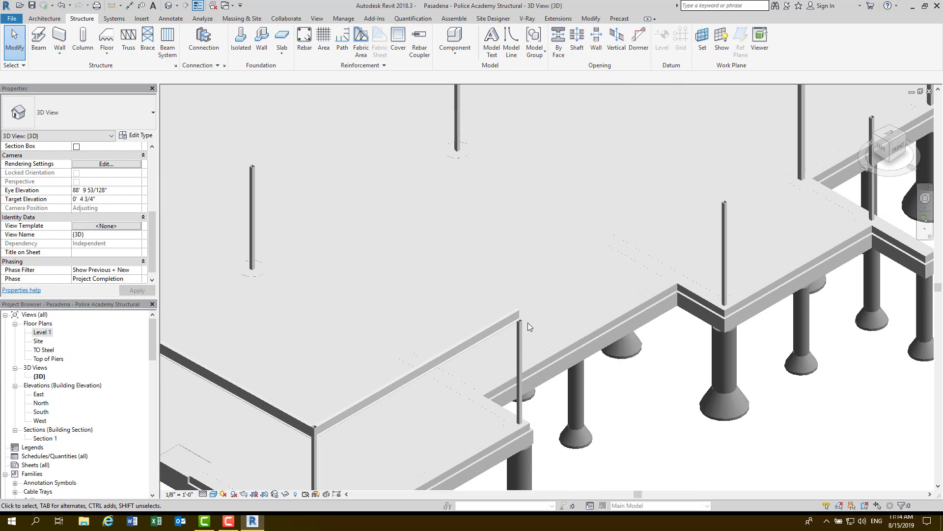
{"action": "middle_click_drag", "start_coordinate": [506, 317], "coordinate": [617, 172]}
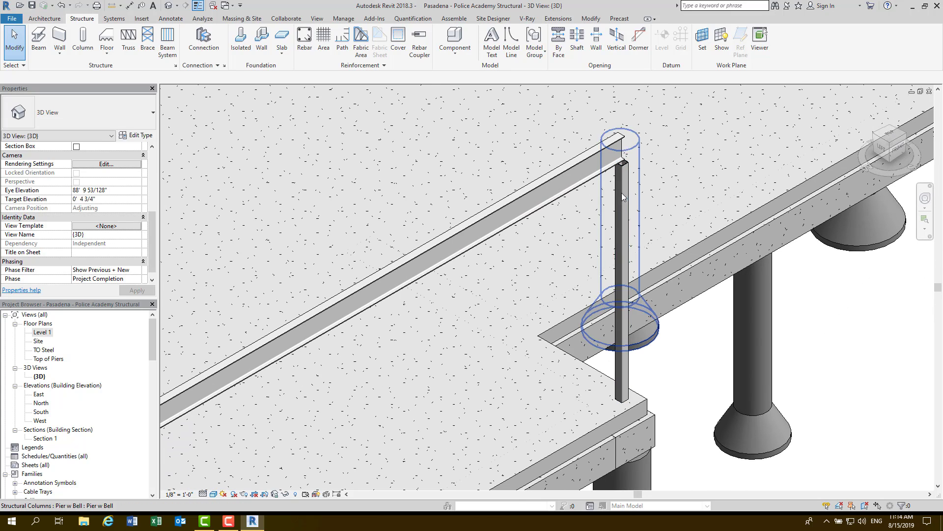
{"action": "left_click", "coordinate": [623, 209]}
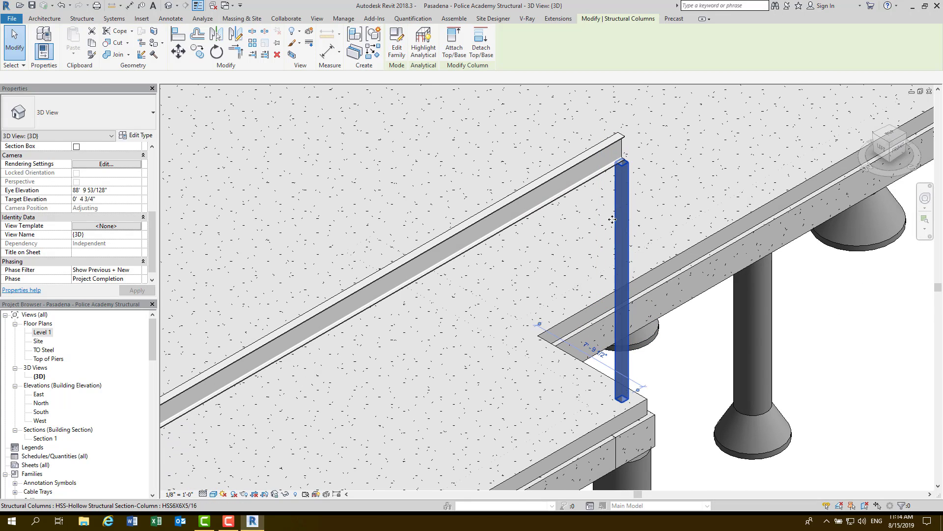
{"action": "left_click_drag", "start_coordinate": [149, 226], "coordinate": [149, 190]}
{"action": "left_click", "coordinate": [107, 192]}
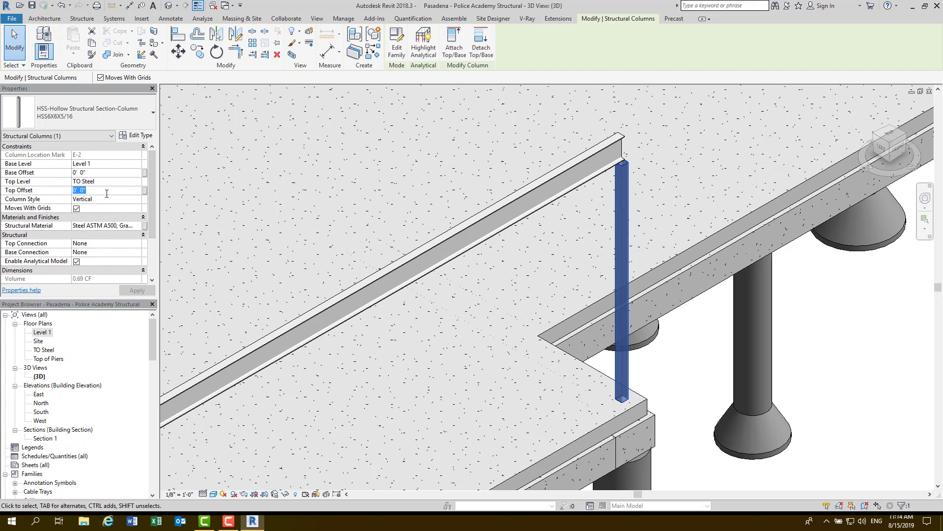
{"action": "type", "text": "1'"}
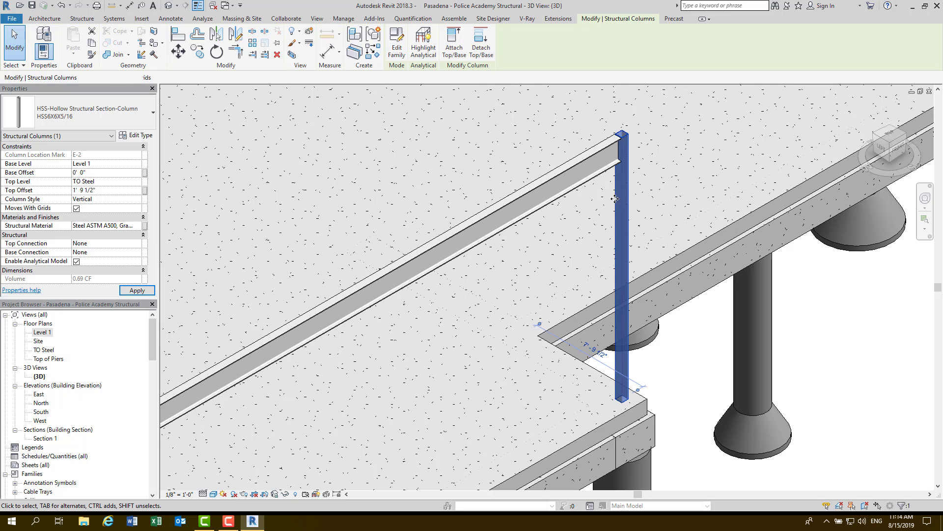
{"action": "left_click", "coordinate": [819, 312]}
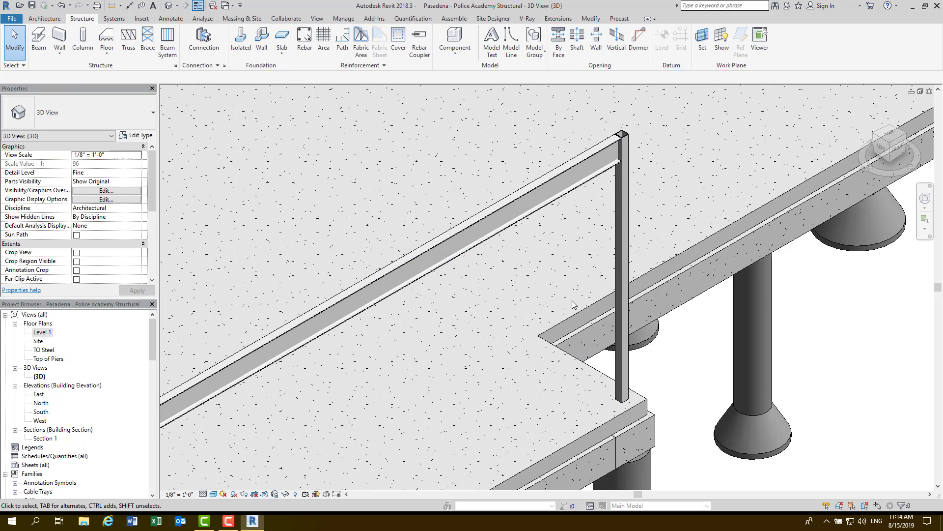
Set the top offset of the HSS6X6X5/16 interior column at B-2 to 10 1/4"
{"action": "scroll", "coordinate": [573, 300], "scroll_direction": "down", "scroll_amount": 5}
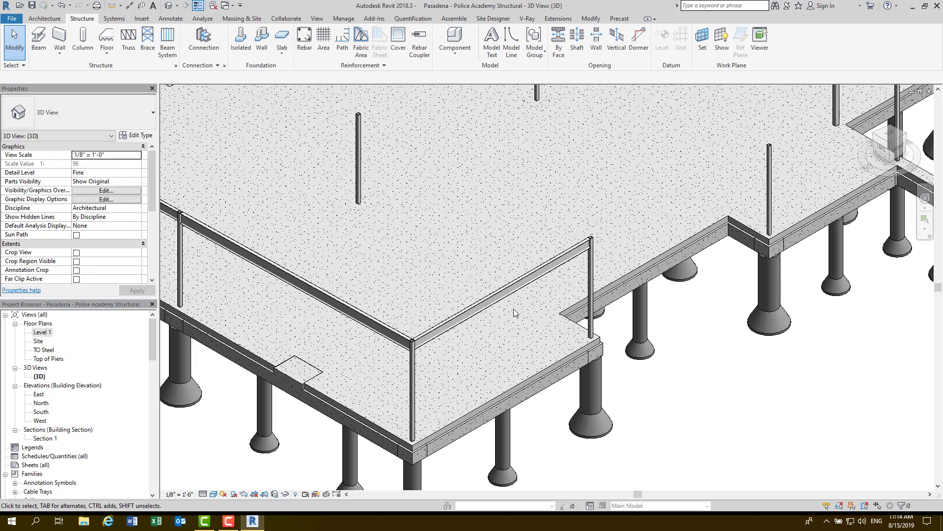
{"action": "middle_click_drag", "start_coordinate": [641, 296], "coordinate": [570, 323]}
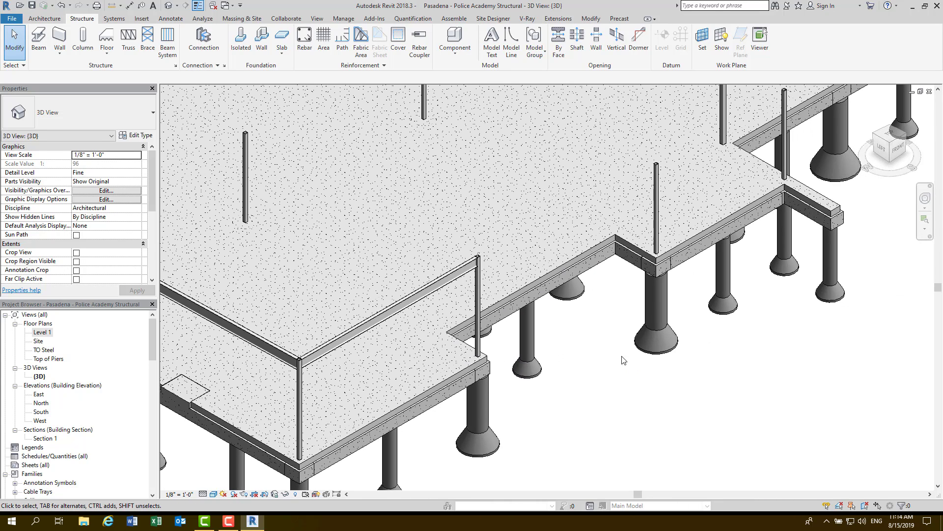
{"action": "middle_click_drag", "start_coordinate": [756, 314], "coordinate": [716, 355]}
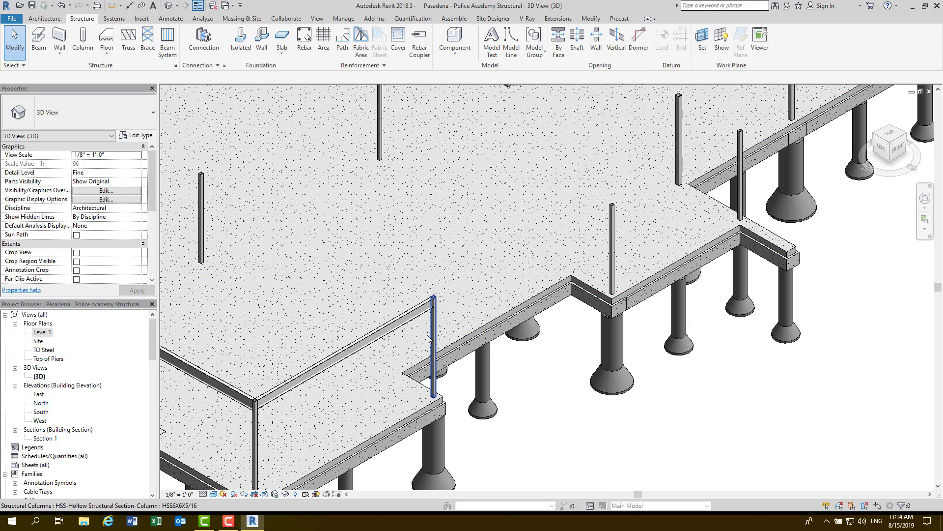
{"action": "middle_click_drag", "start_coordinate": [211, 237], "coordinate": [531, 229]}
{"action": "left_click", "coordinate": [522, 218]}
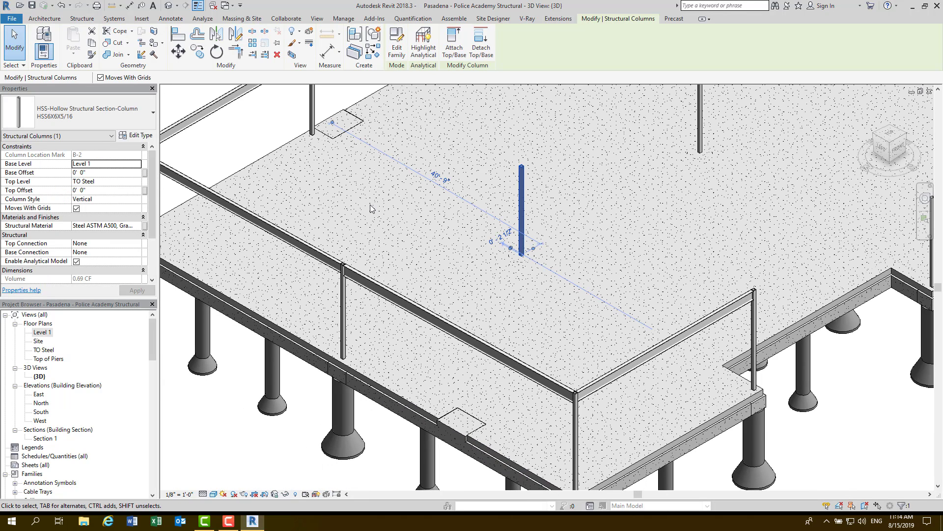
{"action": "key", "text": "Escape"}
{"action": "left_click", "coordinate": [344, 310]}
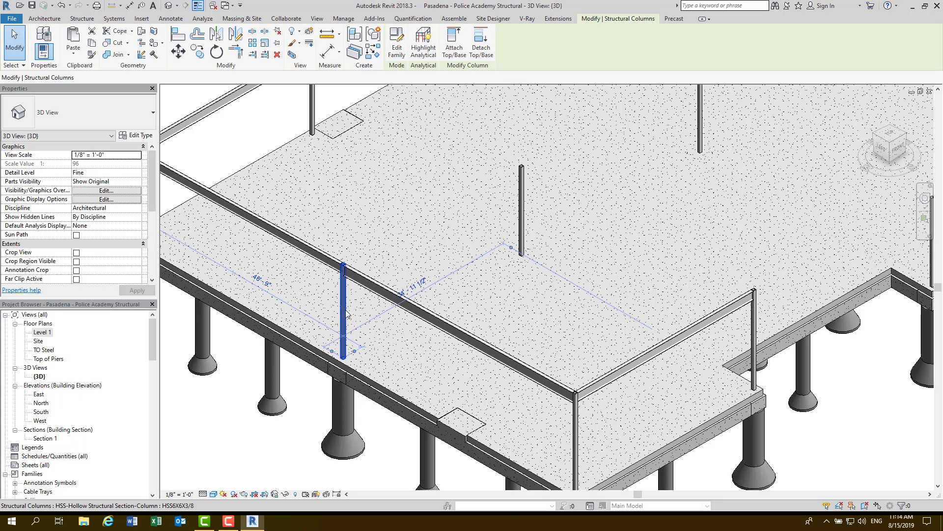
{"action": "left_click", "coordinate": [522, 216]}
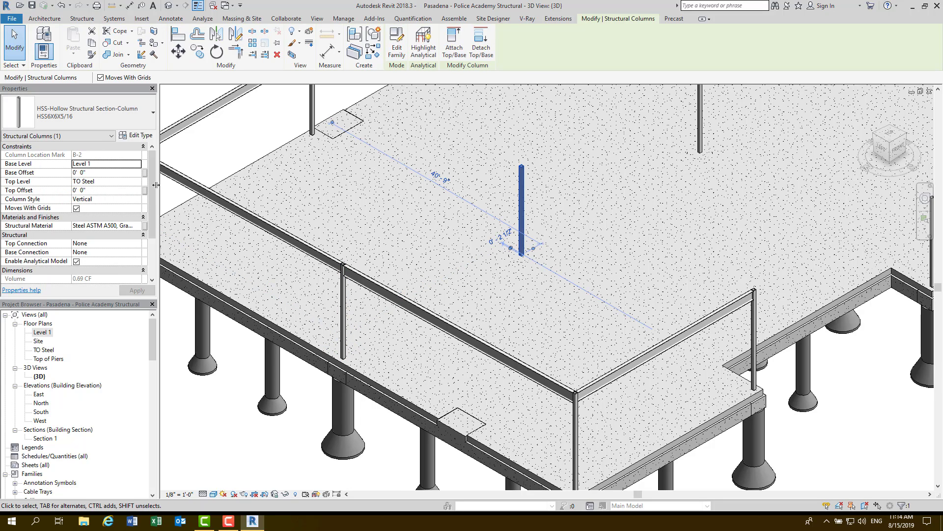
{"action": "left_click", "coordinate": [122, 192]}
{"action": "type", "text": "10."}
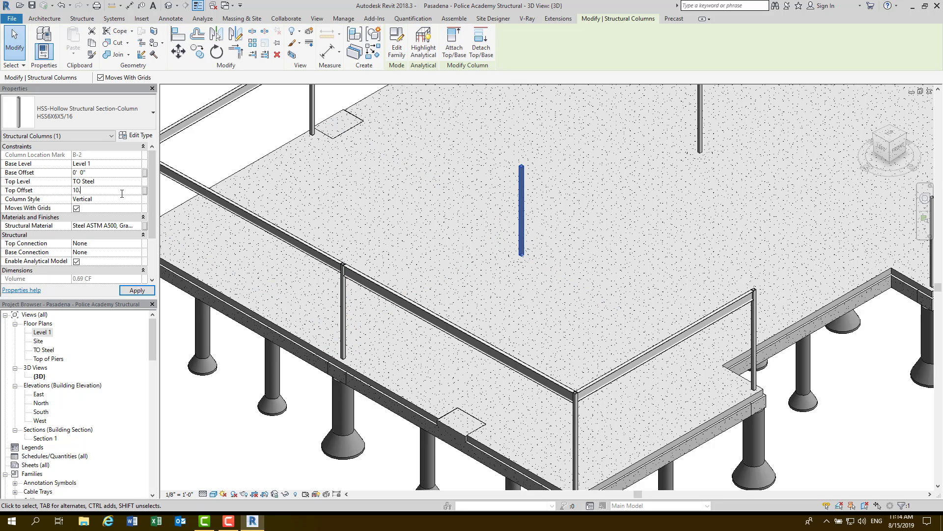
{"action": "type", "text": "25"}
{"action": "key", "text": "Return"}
Set the top offset of the six remaining columns in the grid B interior row, from B-3 to the far slab edge, to 10 1/4"
{"action": "middle_click_drag", "start_coordinate": [563, 212], "coordinate": [395, 346]}
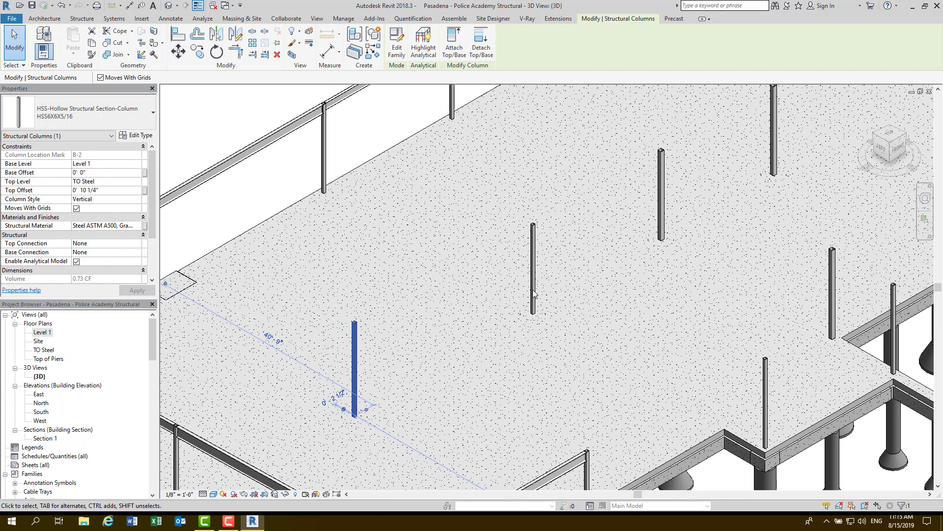
{"action": "left_click", "coordinate": [533, 265]}
{"action": "left_click", "coordinate": [662, 224], "text": "ctrl"}
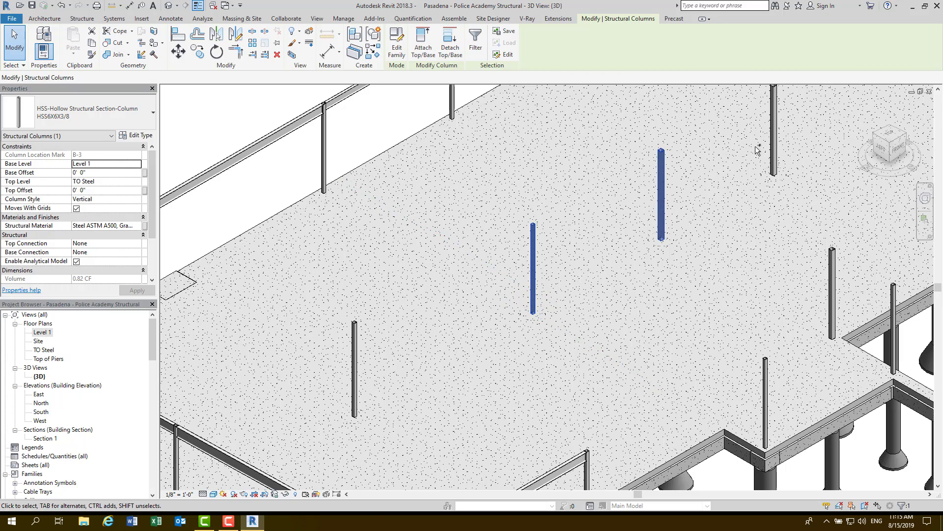
{"action": "left_click", "coordinate": [773, 147], "text": "ctrl"}
{"action": "scroll", "coordinate": [753, 195], "scroll_direction": "down", "scroll_amount": 4}
{"action": "scroll", "coordinate": [608, 326], "scroll_direction": "up", "scroll_amount": 4}
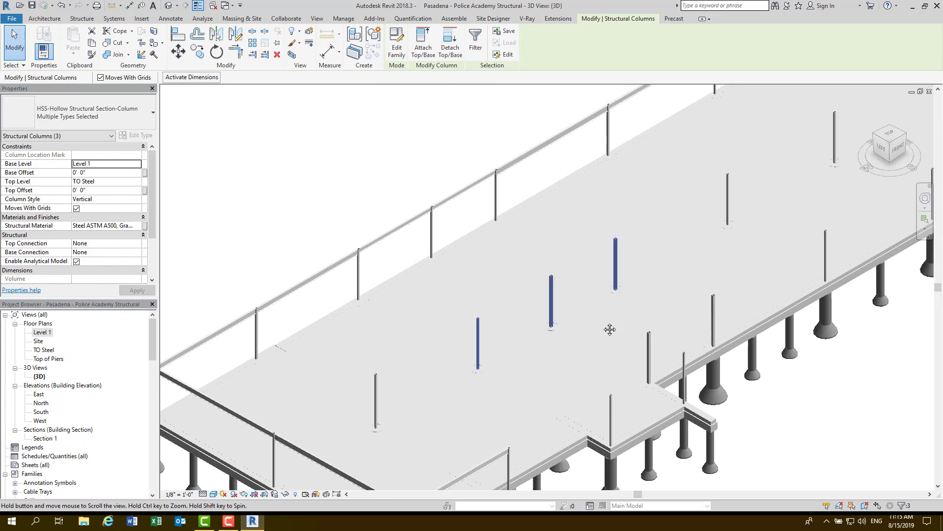
{"action": "left_click", "coordinate": [696, 223], "text": "ctrl"}
{"action": "left_click", "coordinate": [802, 164], "text": "ctrl"}
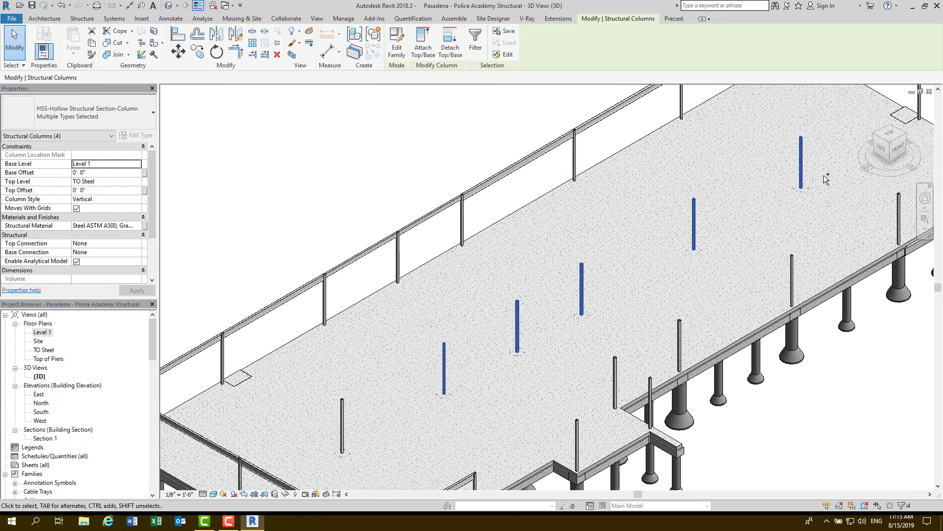
{"action": "middle_click_drag", "start_coordinate": [821, 175], "coordinate": [671, 243]}
{"action": "left_click", "coordinate": [771, 158], "text": "ctrl"}
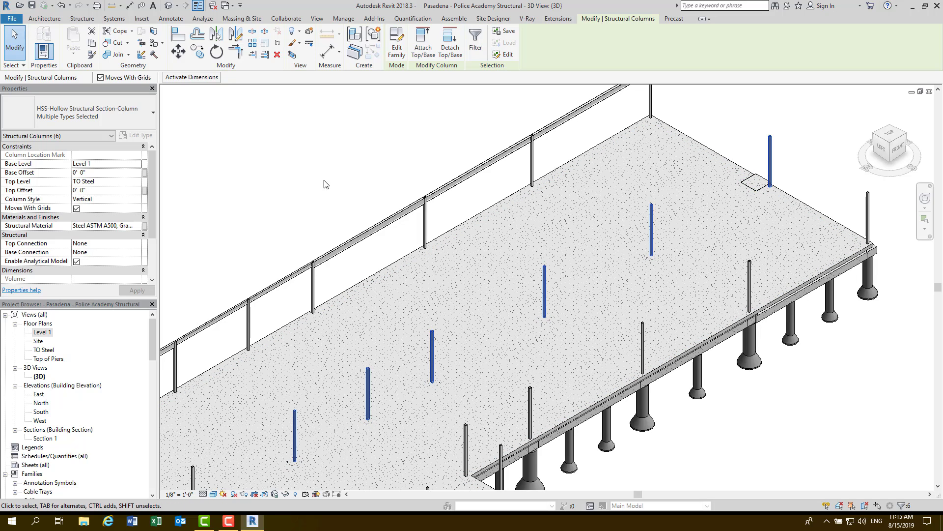
{"action": "left_click", "coordinate": [105, 191]}
{"action": "type", "text": "10.25"}
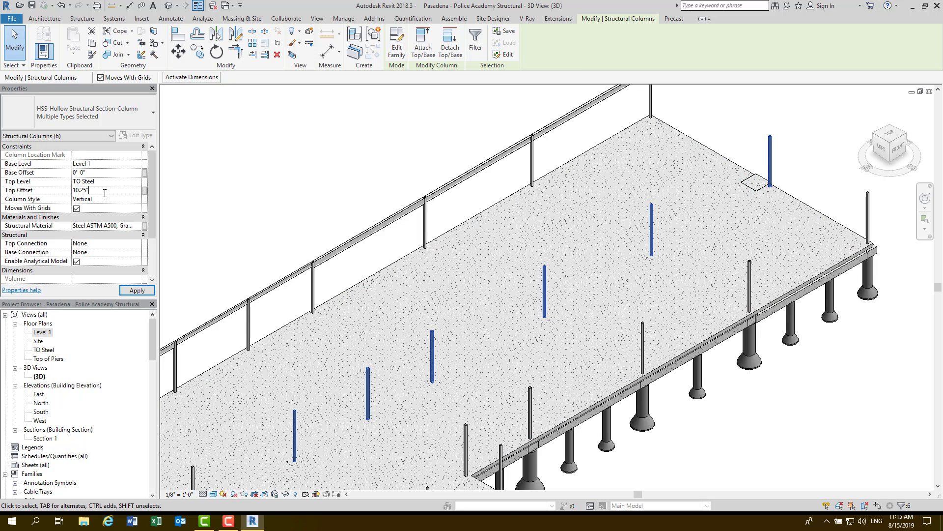
{"action": "key", "text": "Return"}
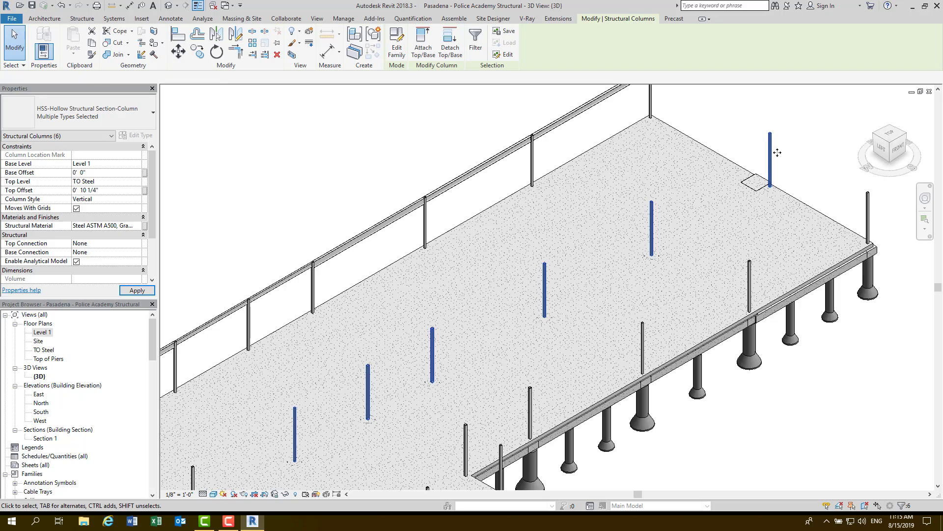
{"action": "middle_click_drag", "start_coordinate": [638, 299], "coordinate": [714, 212]}
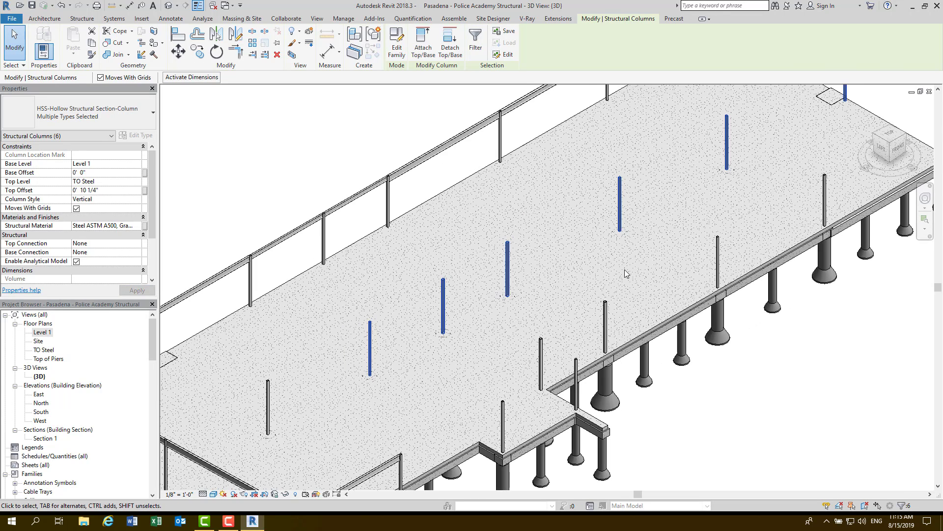
{"action": "scroll", "coordinate": [624, 270], "scroll_direction": "down", "scroll_amount": 2}
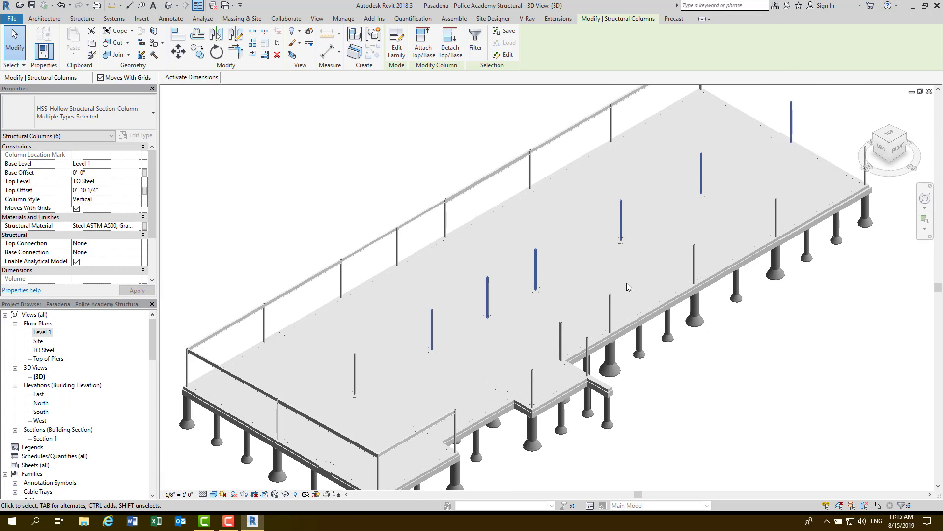
{"action": "left_click", "coordinate": [683, 378]}
{"action": "scroll", "coordinate": [692, 361], "scroll_direction": "up", "scroll_amount": 3}
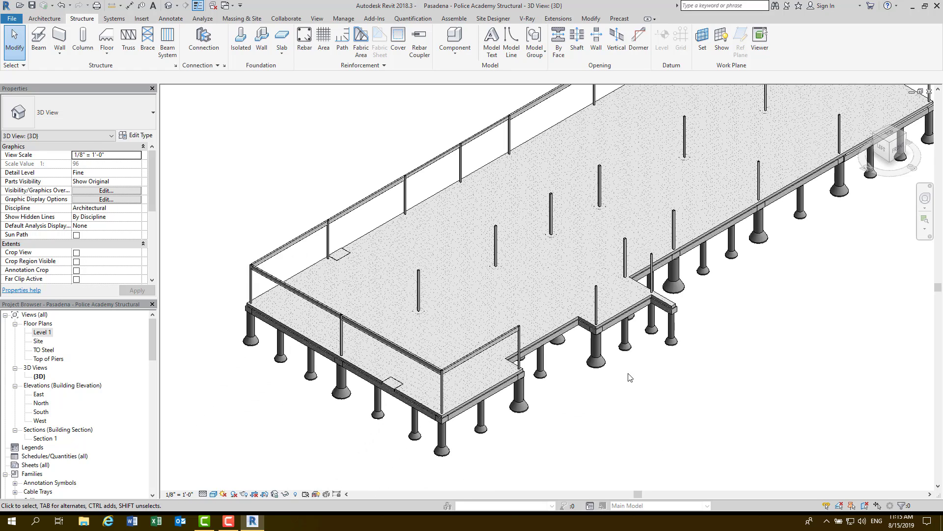
{"action": "scroll", "coordinate": [629, 377], "scroll_direction": "up", "scroll_amount": 3}
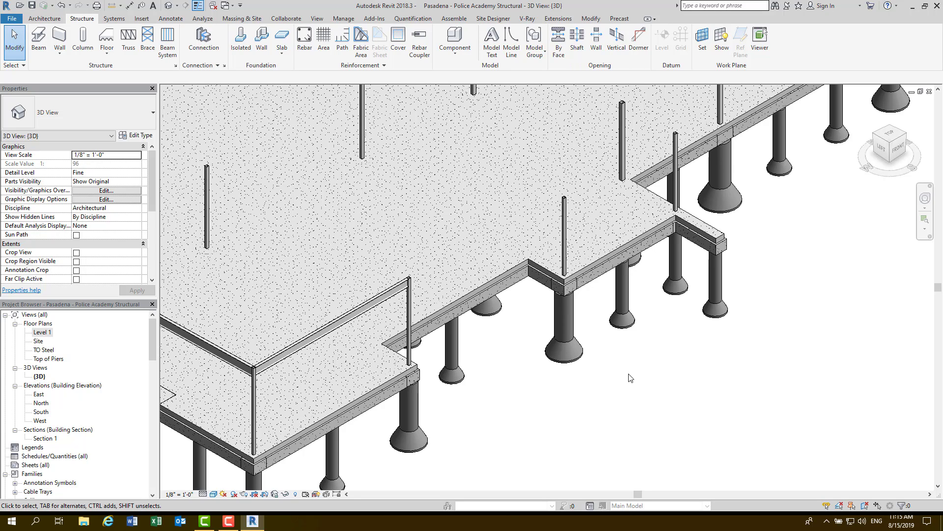
{"action": "middle_click_drag", "start_coordinate": [627, 362], "coordinate": [569, 392]}
{"action": "scroll", "coordinate": [569, 392], "scroll_direction": "down", "scroll_amount": 1}
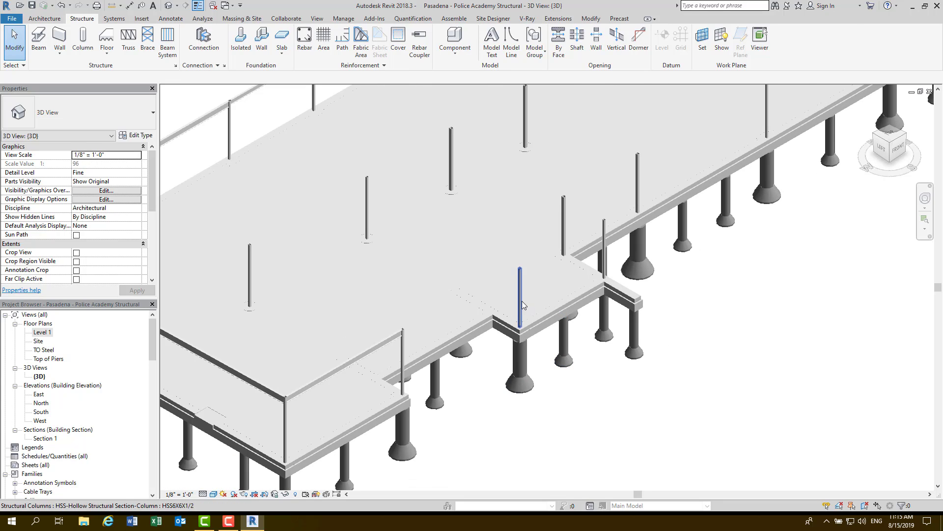
{"action": "left_click", "coordinate": [522, 305]}
{"action": "left_click", "coordinate": [609, 258], "text": "ctrl"}
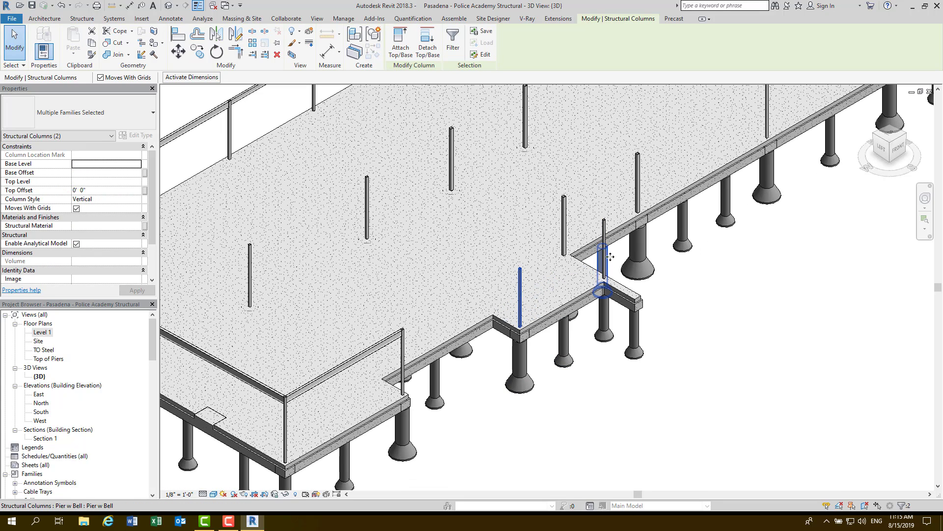
{"action": "key", "text": "Escape"}
In the 3D view, set the top offset of HSS column E-4 and the neighbouring column at the slab notch corner to 1' 9 1/2"
{"action": "left_click", "coordinate": [605, 243]}
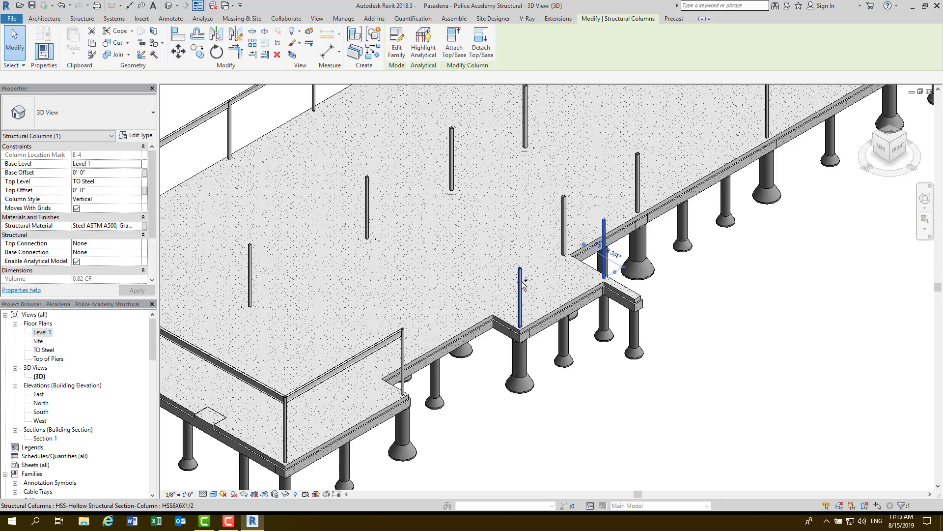
{"action": "left_click", "coordinate": [522, 288], "text": "ctrl"}
{"action": "left_click", "coordinate": [101, 191]}
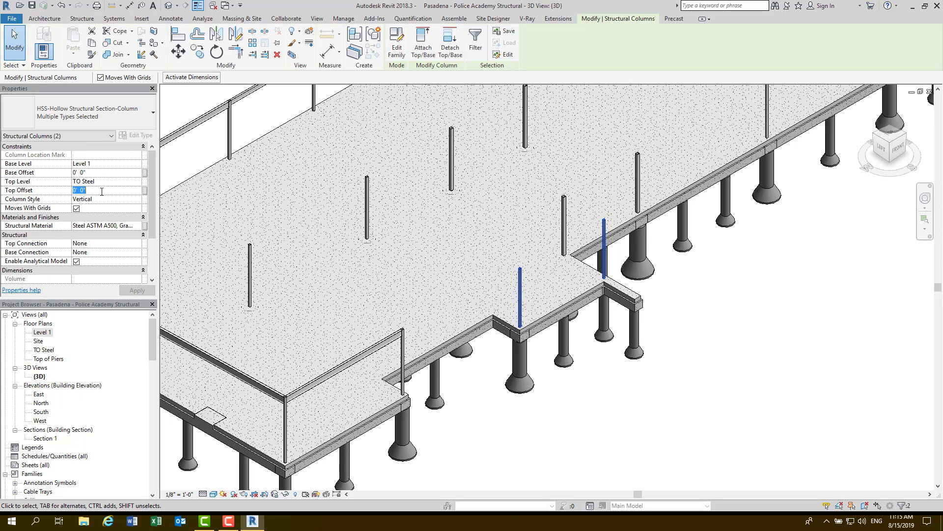
{"action": "type", "text": "1'9.5"}
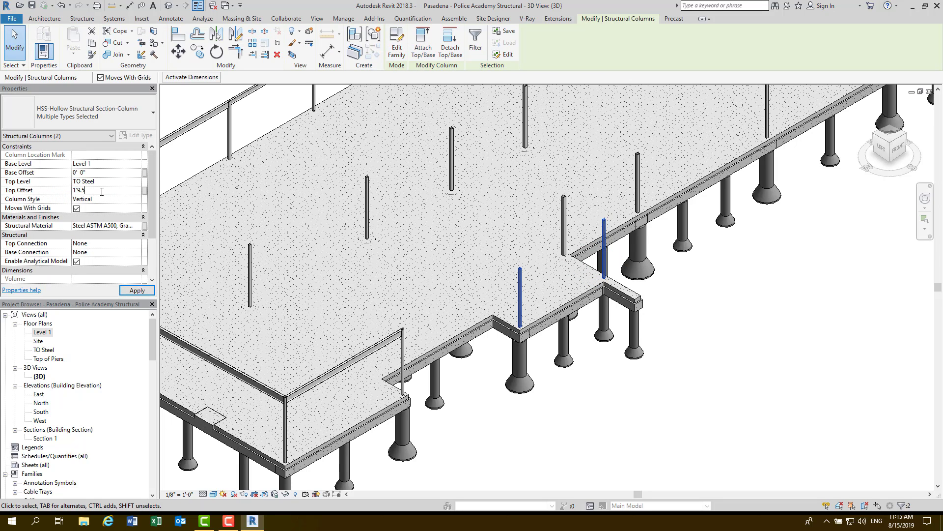
{"action": "key", "text": "Return"}
{"action": "middle_click_drag", "start_coordinate": [698, 314], "coordinate": [615, 447]}
{"action": "key", "text": "Escape"}
Set the top offset of the five HSS columns along the front slab edge, from the notch to the far corner, to 1' 6 1/2"
{"action": "scroll", "coordinate": [689, 367], "scroll_direction": "down", "scroll_amount": 1}
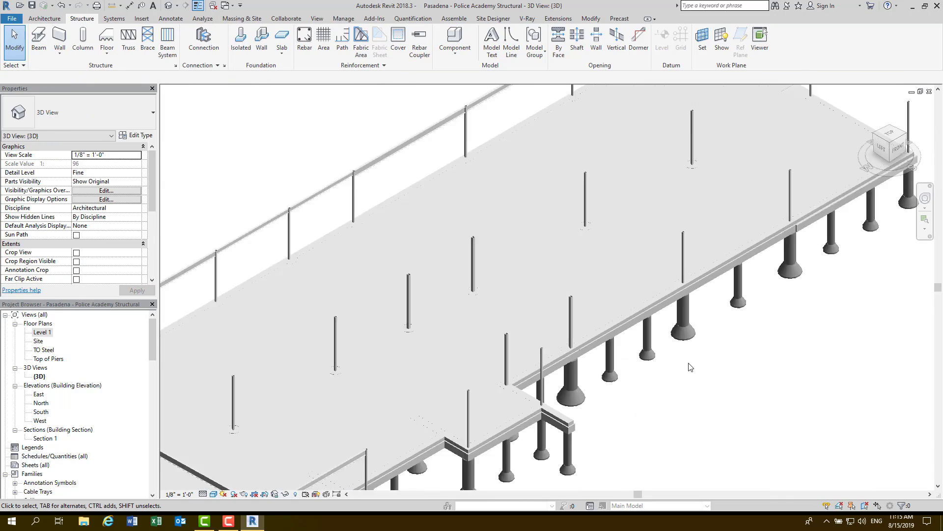
{"action": "scroll", "coordinate": [690, 367], "scroll_direction": "down", "scroll_amount": 3}
{"action": "scroll", "coordinate": [710, 367], "scroll_direction": "up", "scroll_amount": 1}
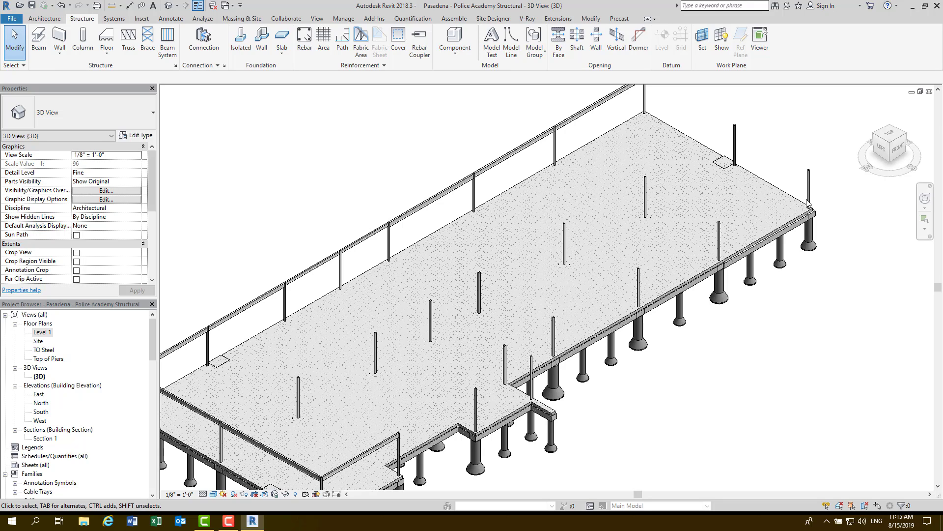
{"action": "left_click", "coordinate": [504, 363]}
{"action": "left_click", "coordinate": [554, 337], "text": "ctrl"}
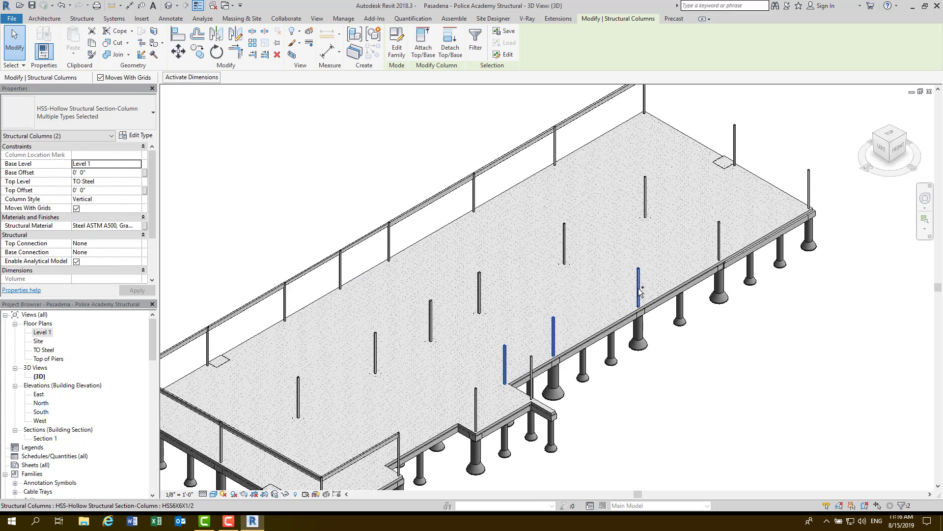
{"action": "left_click", "coordinate": [639, 292], "text": "ctrl"}
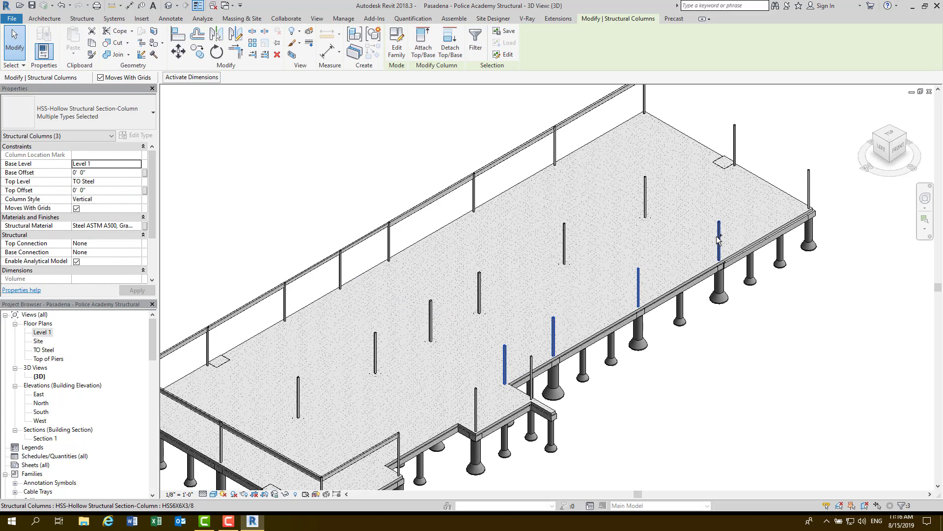
{"action": "left_click", "coordinate": [718, 239], "text": "ctrl"}
{"action": "left_click", "coordinate": [809, 188], "text": "ctrl"}
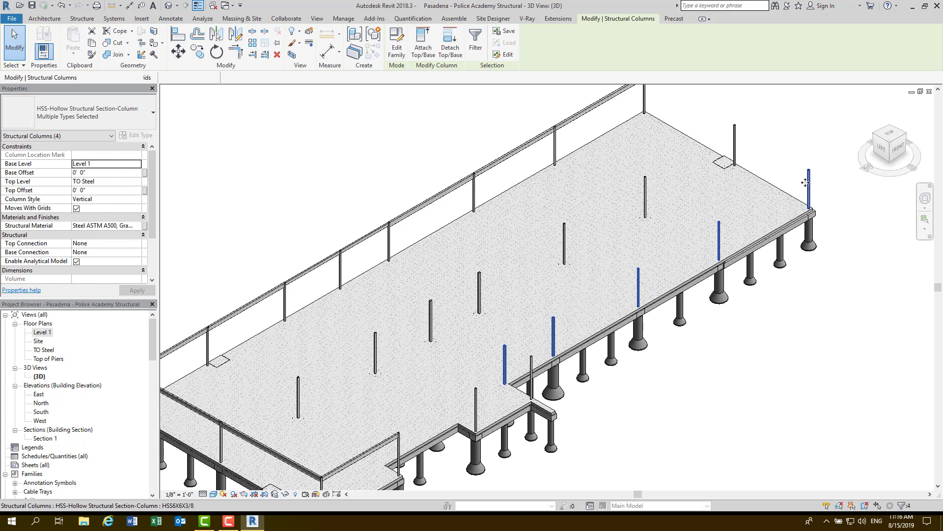
{"action": "left_click", "coordinate": [111, 190]}
{"action": "type", "text": "1'6."}
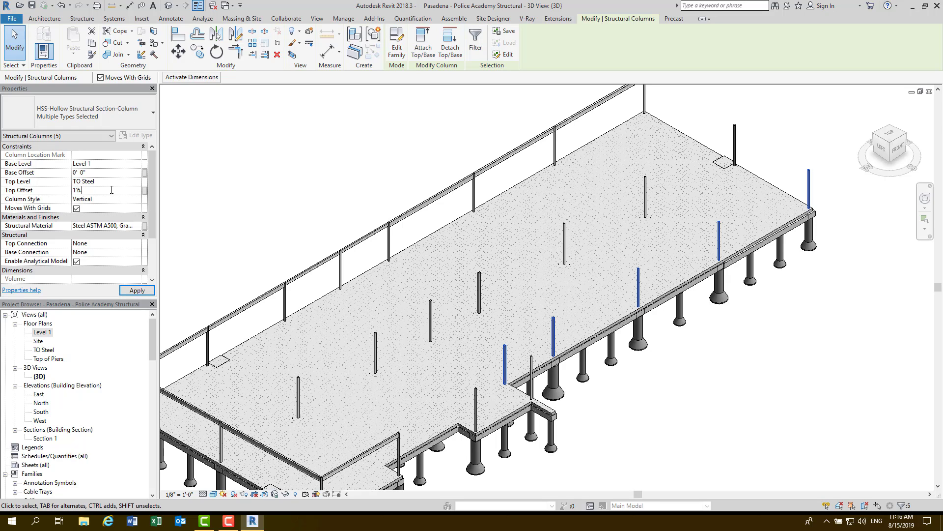
{"action": "type", "text": "5\""}
{"action": "key", "text": "Return"}
{"action": "middle_click_drag", "start_coordinate": [321, 196], "coordinate": [385, 162]}
{"action": "left_click", "coordinate": [366, 177]}
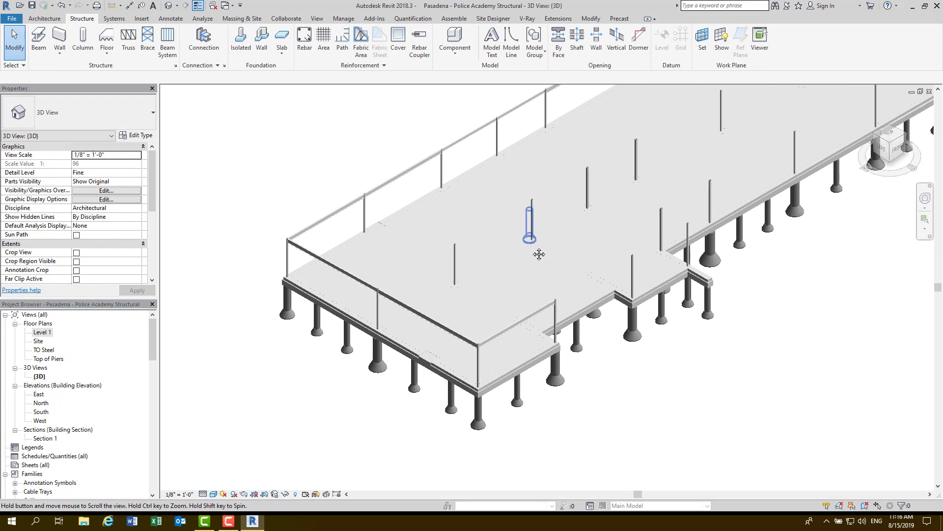
In the Level 1 floor plan, place a W21X44 girder from the column at the free end of the grid E girder to interior column B-2
{"action": "scroll", "coordinate": [491, 303], "scroll_direction": "up", "scroll_amount": 4}
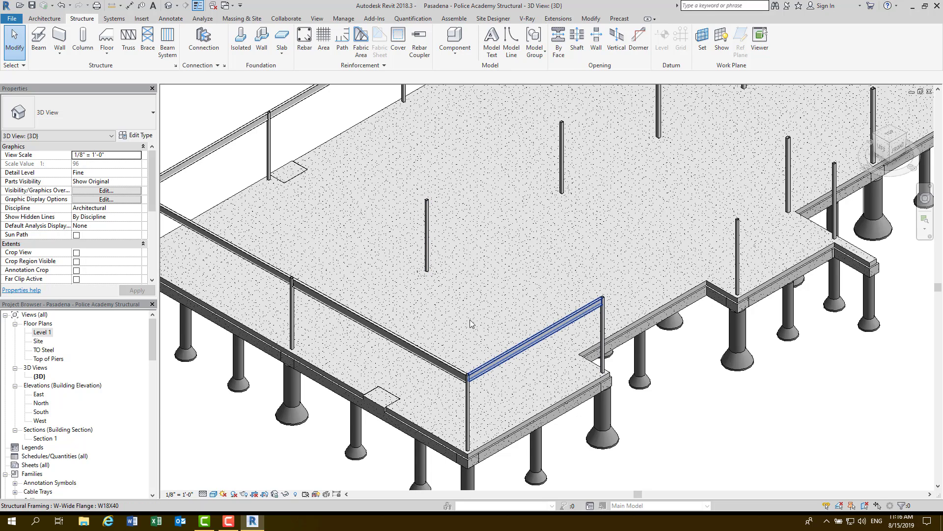
{"action": "double_click", "coordinate": [43, 332]}
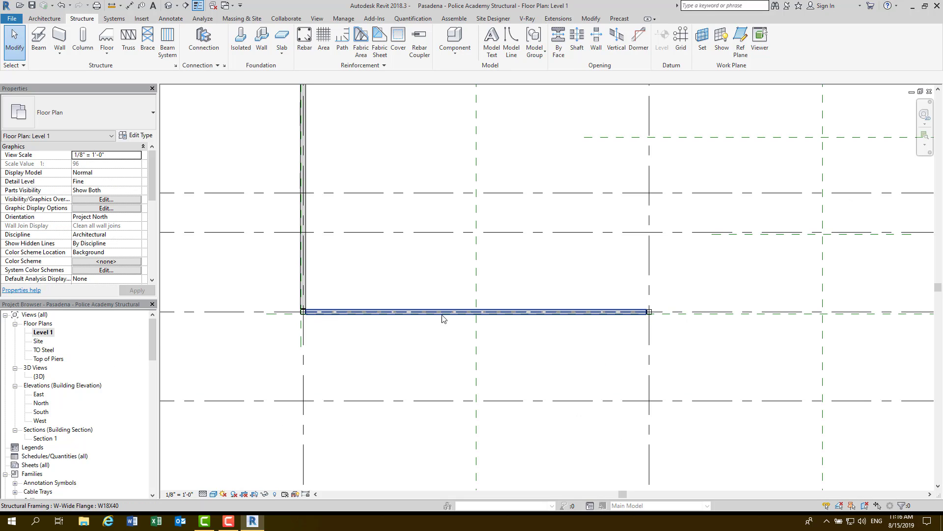
{"action": "middle_click_drag", "start_coordinate": [599, 277], "coordinate": [464, 455]}
{"action": "scroll", "coordinate": [464, 424], "scroll_direction": "down", "scroll_amount": 1}
{"action": "scroll", "coordinate": [465, 426], "scroll_direction": "down", "scroll_amount": 1}
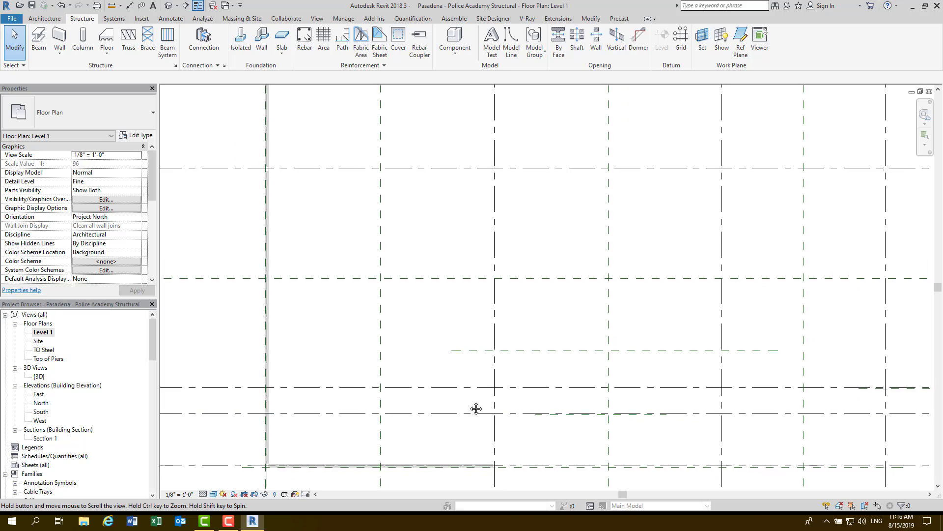
{"action": "middle_click_drag", "start_coordinate": [476, 406], "coordinate": [453, 395]}
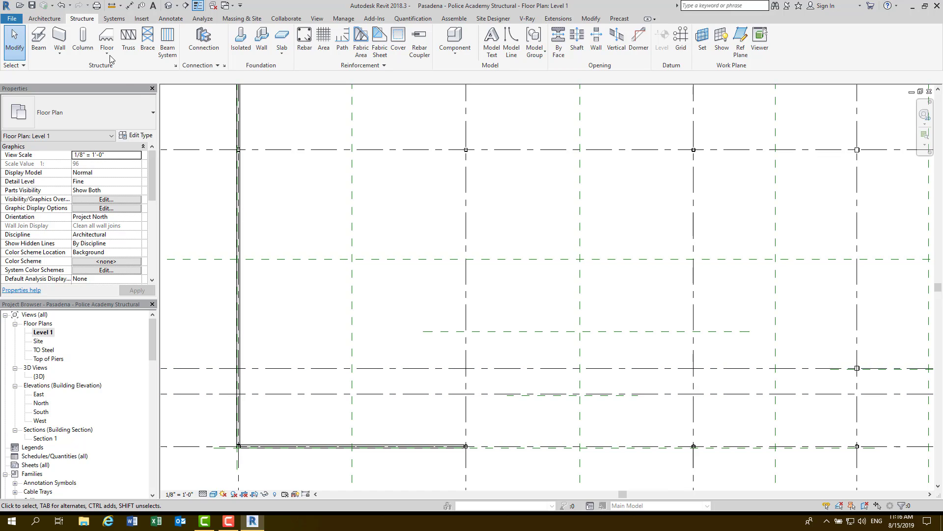
{"action": "left_click", "coordinate": [38, 38]}
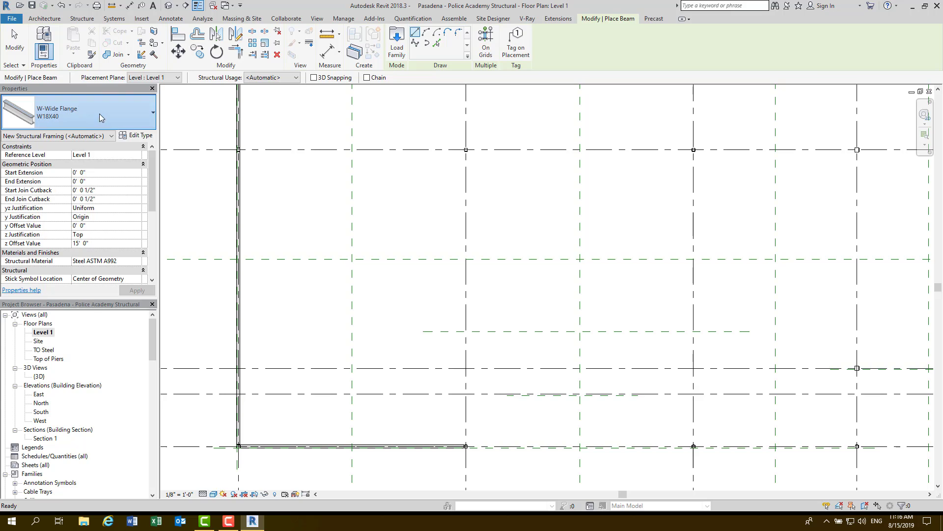
{"action": "left_click", "coordinate": [99, 113]}
{"action": "left_click", "coordinate": [59, 272]}
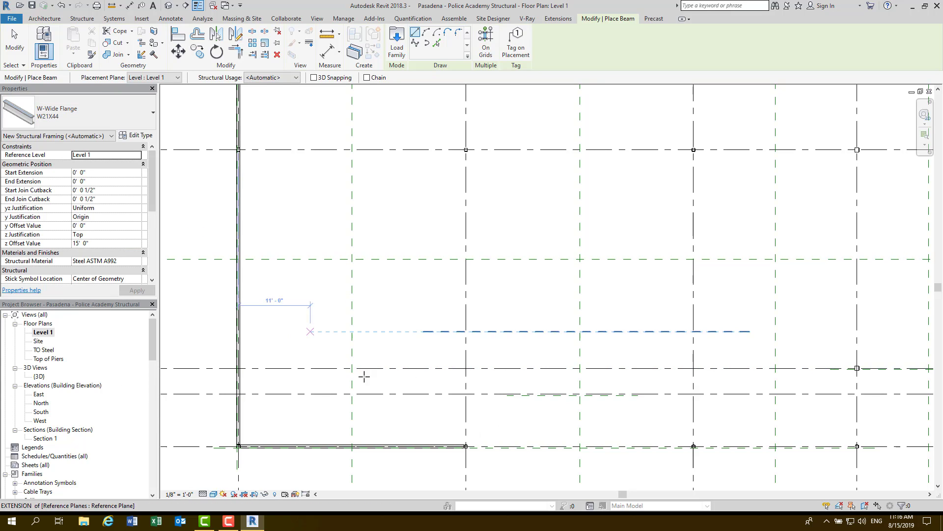
{"action": "left_click", "coordinate": [465, 446]}
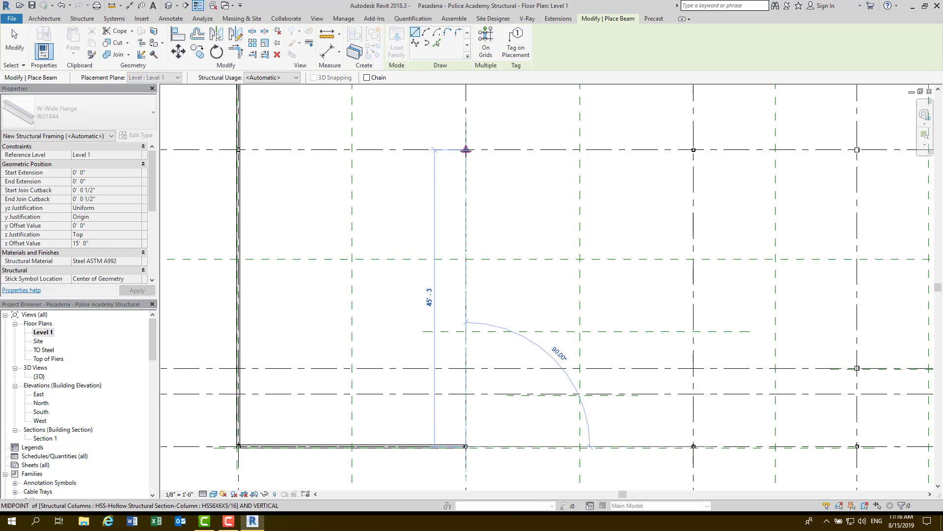
{"action": "left_click", "coordinate": [466, 150]}
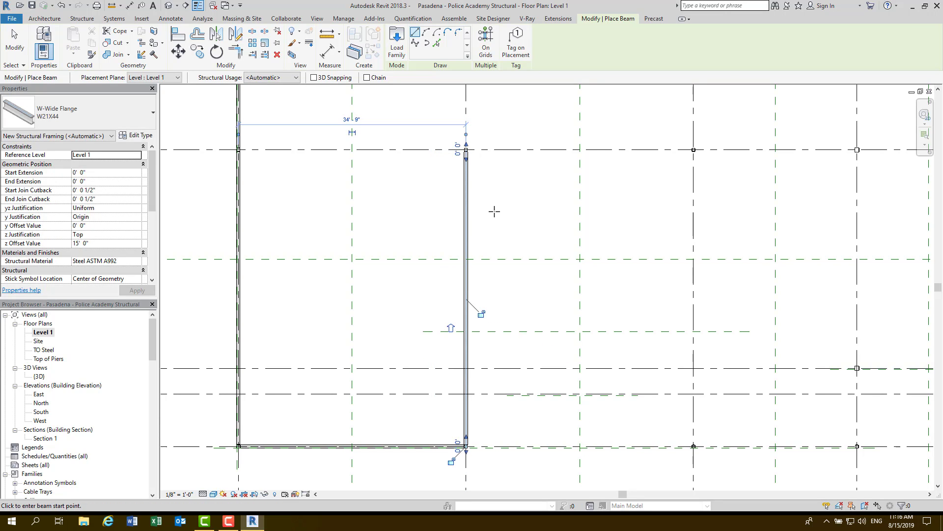
{"action": "key", "text": "Escape"}
{"action": "key", "text": "Escape"}
Set the new W21X44 girder's end level offset at column B-2 to 10 1/4"
{"action": "left_click", "coordinate": [462, 169]}
{"action": "left_click", "coordinate": [458, 153]}
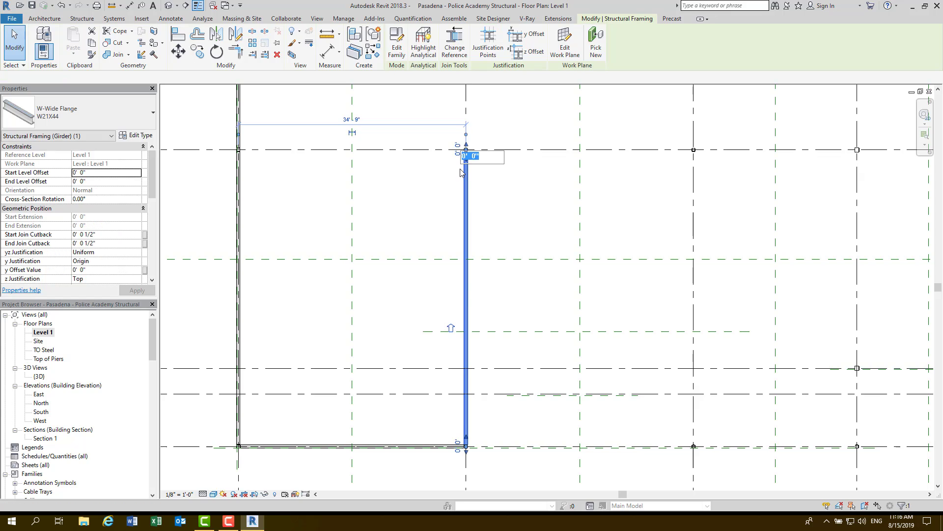
{"action": "type", "text": "10.25"}
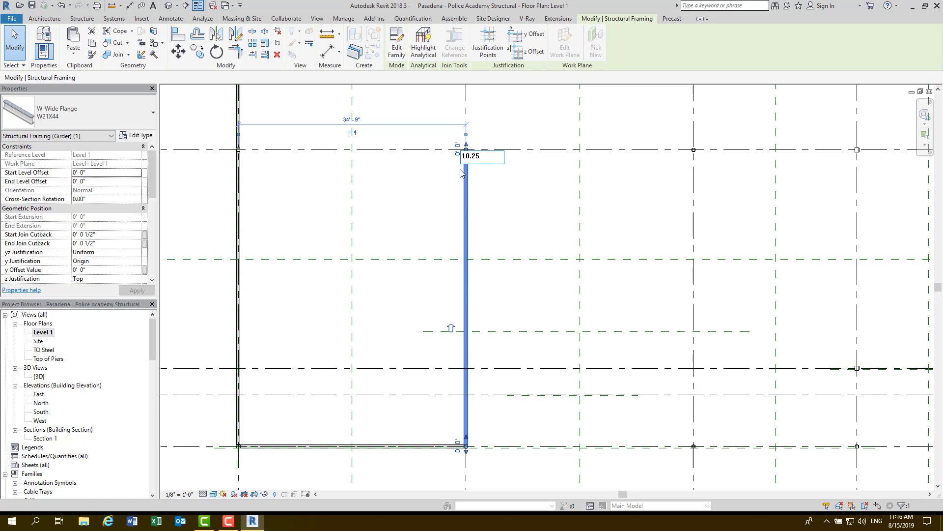
{"action": "key", "text": "Return"}
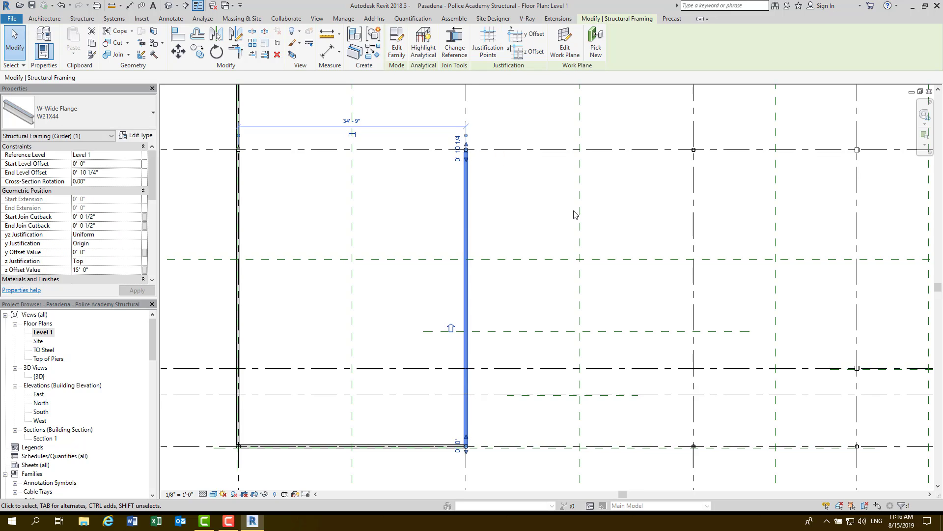
Set the W21X44 girder's start level offset at the grid E column to 1' 9 1/2" and deselect it
{"action": "left_click", "coordinate": [458, 445]}
{"action": "type", "text": "1"}
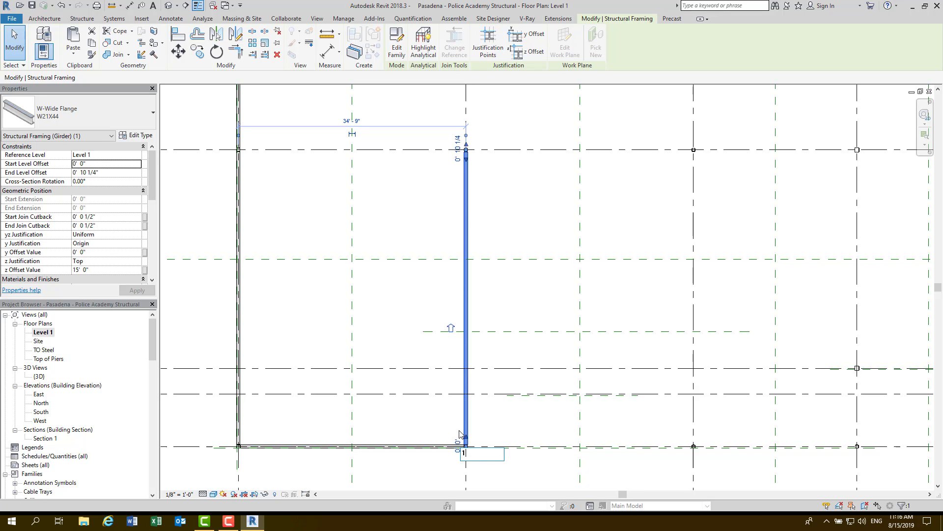
{"action": "type", "text": "'9.5\""}
{"action": "key", "text": "Return"}
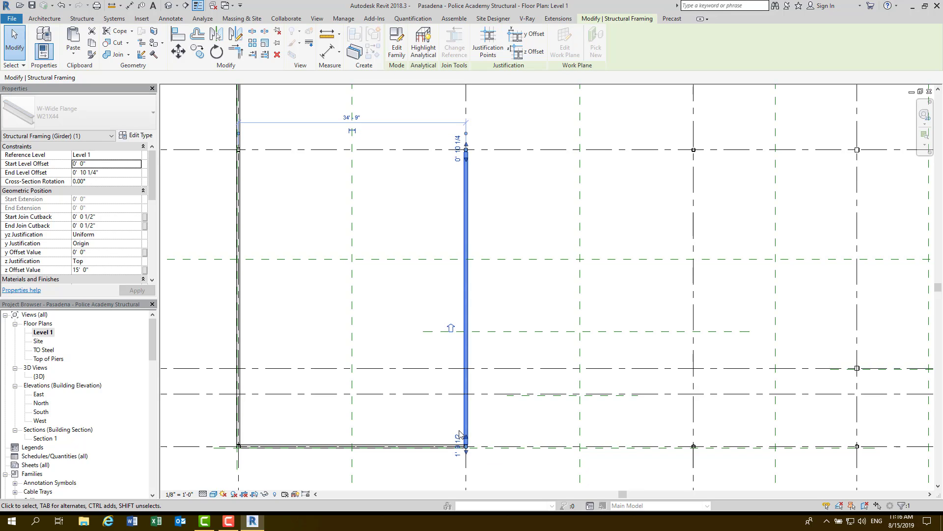
{"action": "left_click", "coordinate": [512, 296]}
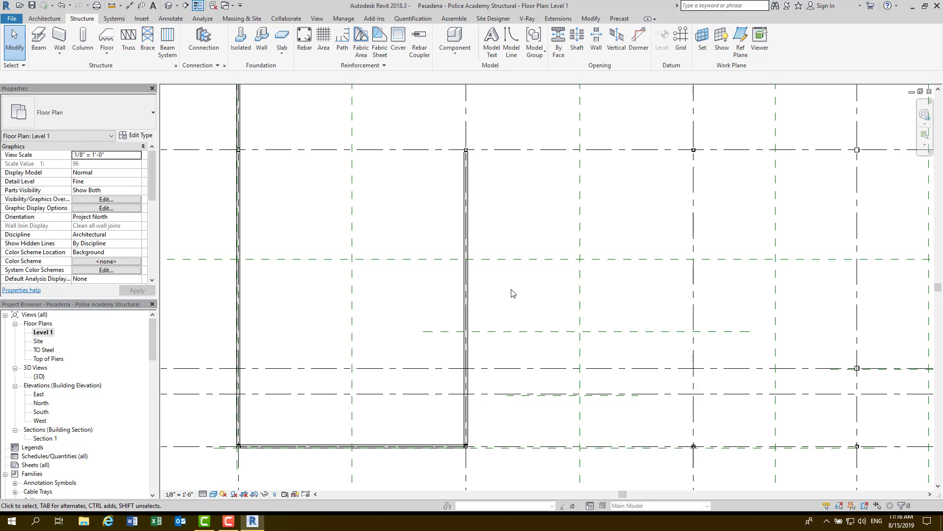
Place a W21X48 girder with a z offset of 15' 10 1/4" from the exterior column on grid B to interior column B-2
{"action": "left_click", "coordinate": [39, 39]}
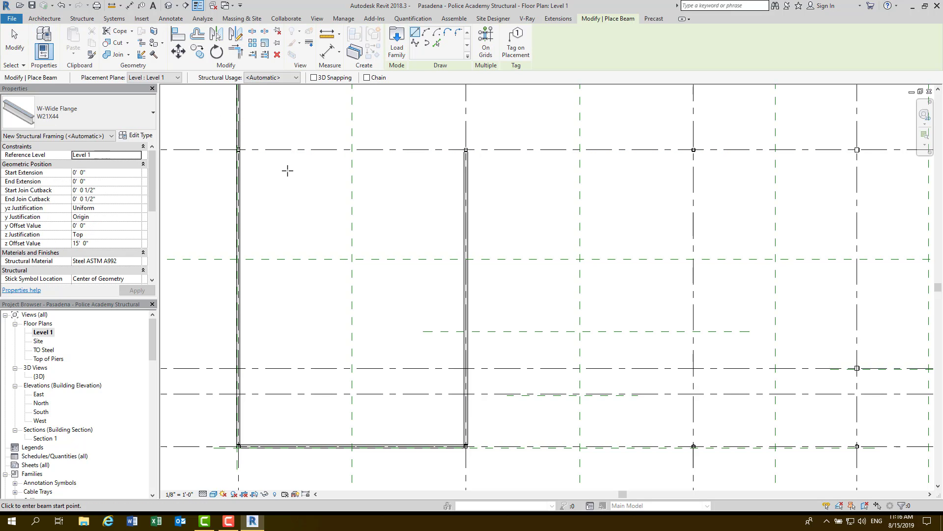
{"action": "middle_click_drag", "start_coordinate": [287, 170], "coordinate": [362, 211]}
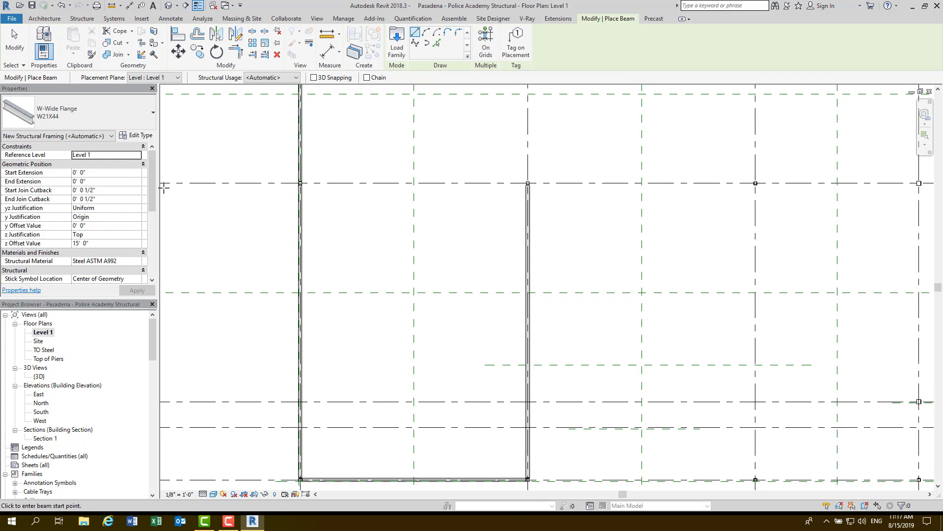
{"action": "scroll", "coordinate": [150, 224], "scroll_direction": "down", "scroll_amount": 3}
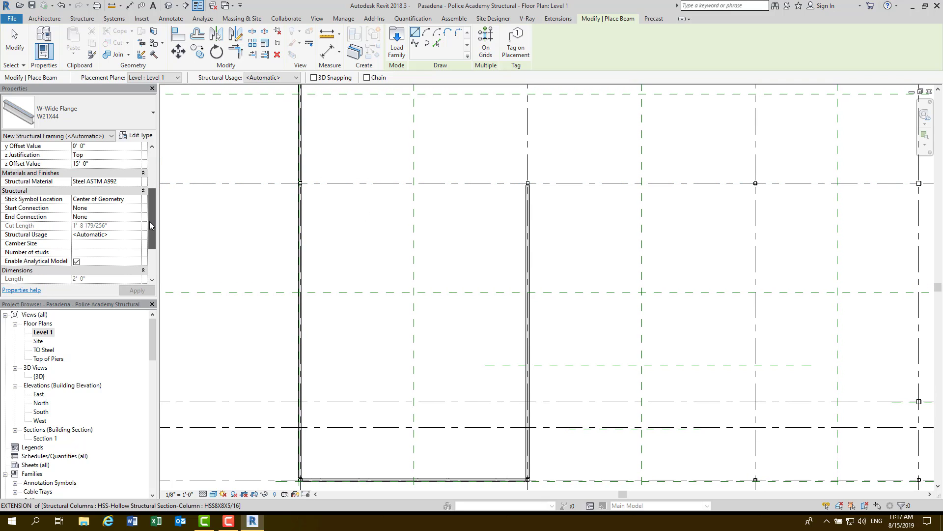
{"action": "scroll", "coordinate": [151, 225], "scroll_direction": "down", "scroll_amount": 2}
{"action": "scroll", "coordinate": [151, 175], "scroll_direction": "up", "scroll_amount": 5}
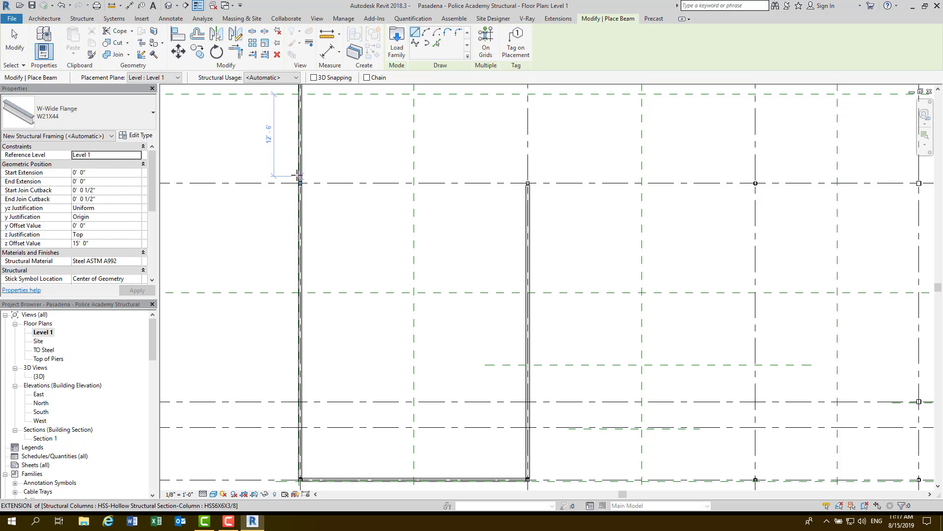
{"action": "scroll", "coordinate": [299, 180], "scroll_direction": "up", "scroll_amount": 3}
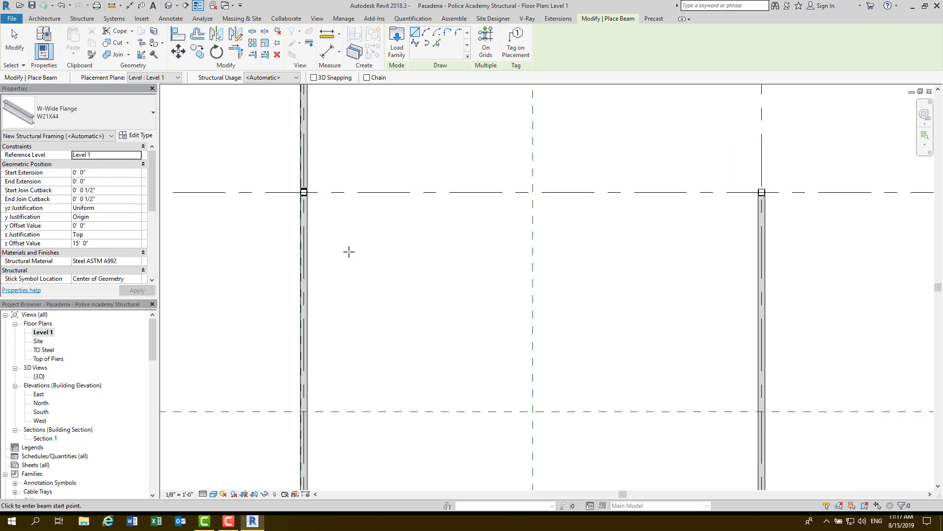
{"action": "scroll", "coordinate": [356, 258], "scroll_direction": "down", "scroll_amount": 3}
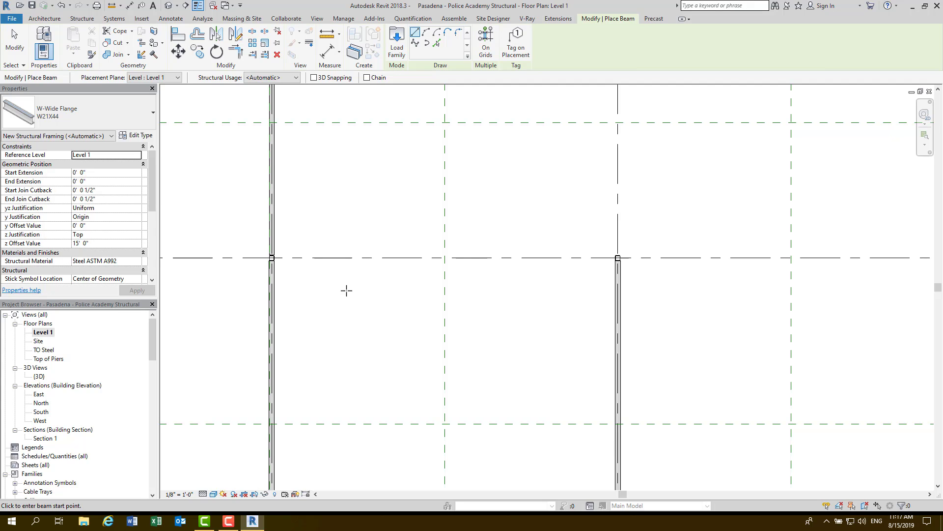
{"action": "left_click", "coordinate": [92, 113]}
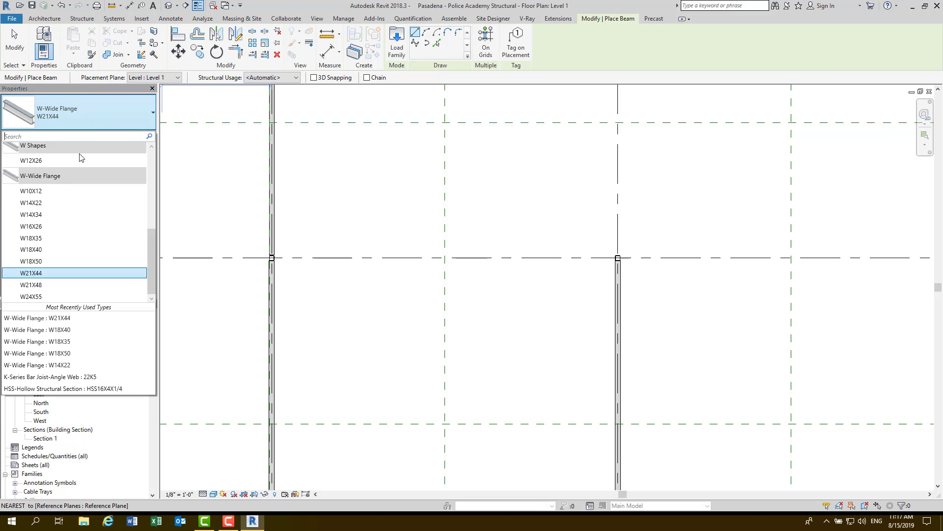
{"action": "left_click", "coordinate": [60, 285]}
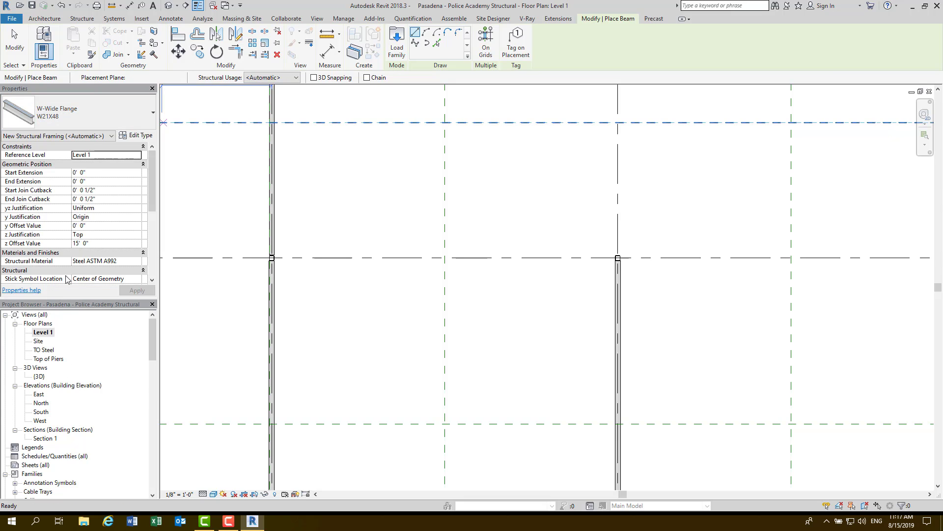
{"action": "left_click", "coordinate": [102, 244]}
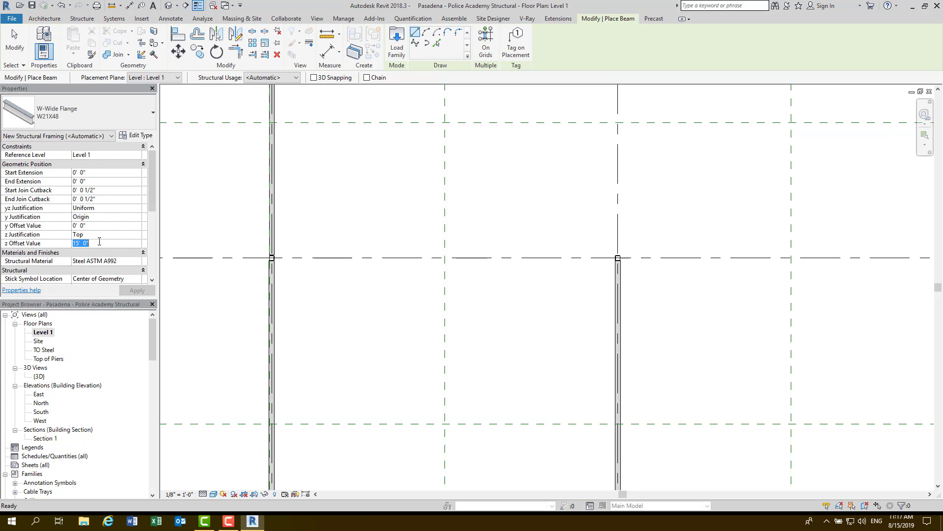
{"action": "type", "text": "15"}
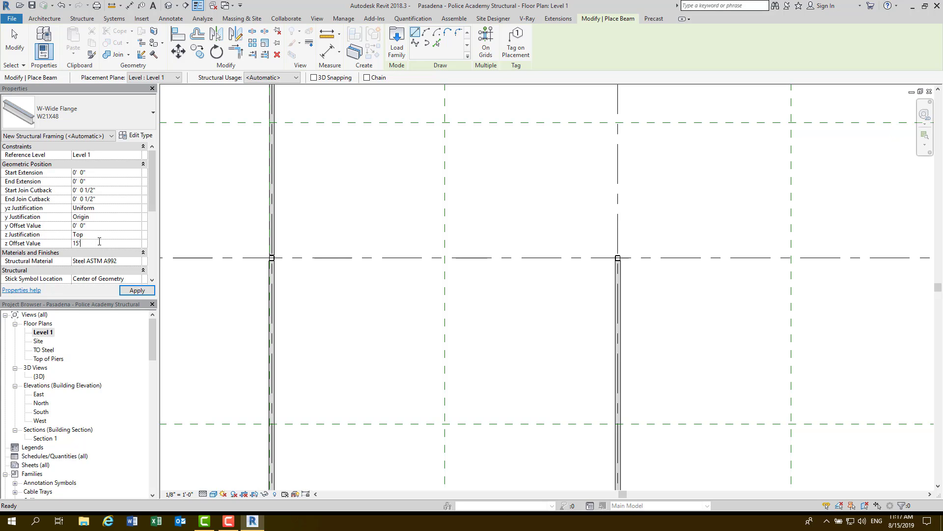
{"action": "key", "text": "Tab"}
{"action": "left_click", "coordinate": [272, 257]}
{"action": "left_click", "coordinate": [618, 257]}
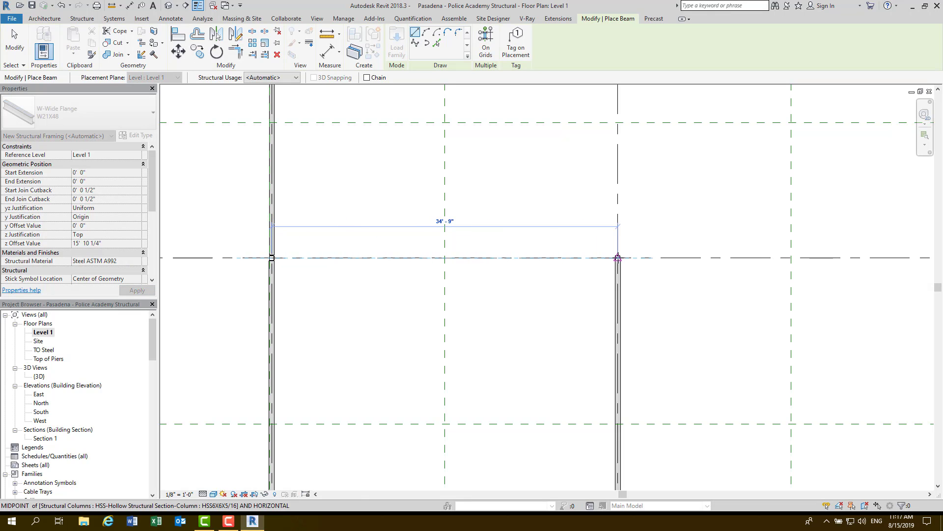
Place a second W21X48 girder along grid B from the next interior column beyond B-2 back to column B-2
{"action": "middle_click_drag", "start_coordinate": [558, 299], "coordinate": [358, 307]}
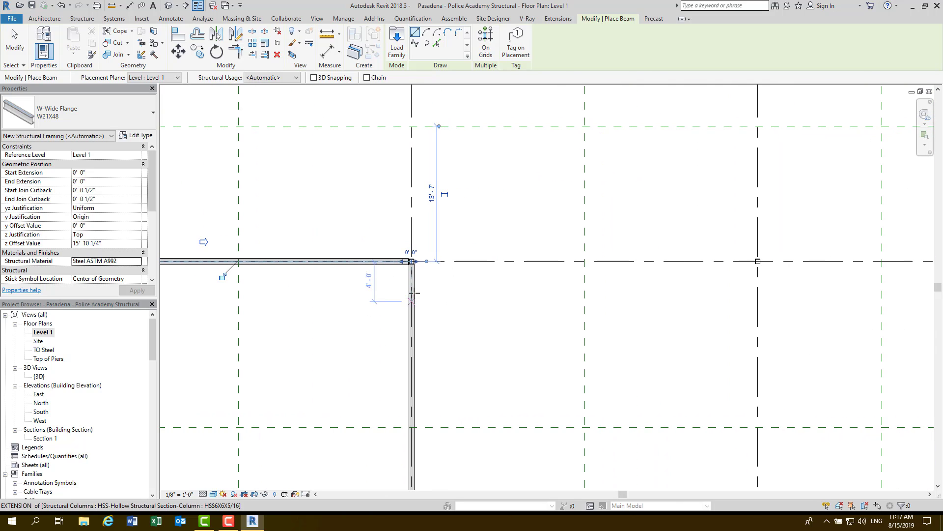
{"action": "scroll", "coordinate": [438, 290], "scroll_direction": "down", "scroll_amount": 1}
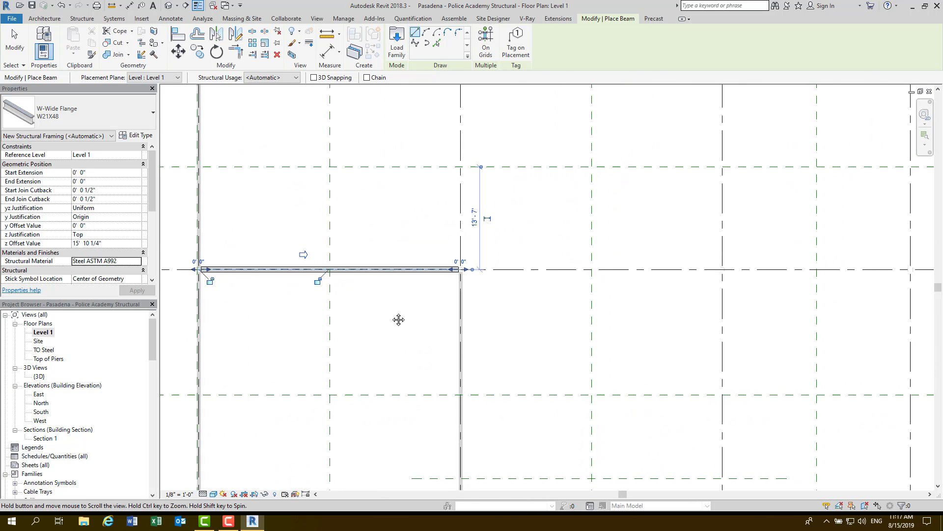
{"action": "middle_click_drag", "start_coordinate": [471, 328], "coordinate": [451, 427]}
{"action": "middle_click_drag", "start_coordinate": [468, 240], "coordinate": [470, 304]}
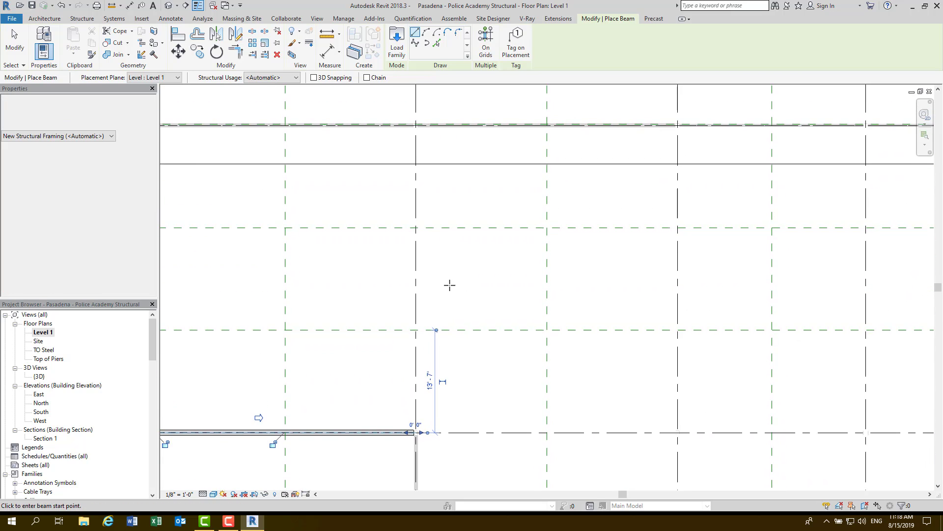
{"action": "scroll", "coordinate": [449, 285], "scroll_direction": "down", "scroll_amount": 1}
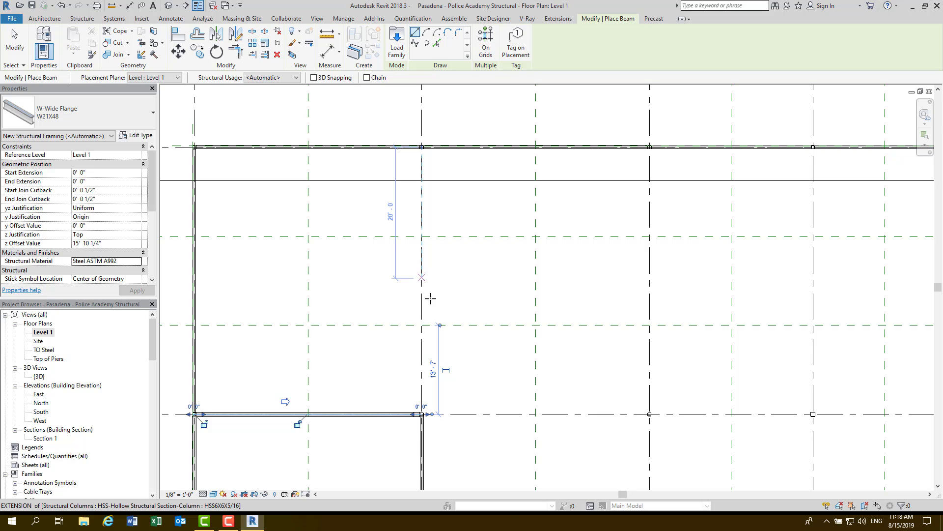
{"action": "middle_click_drag", "start_coordinate": [449, 305], "coordinate": [311, 116]}
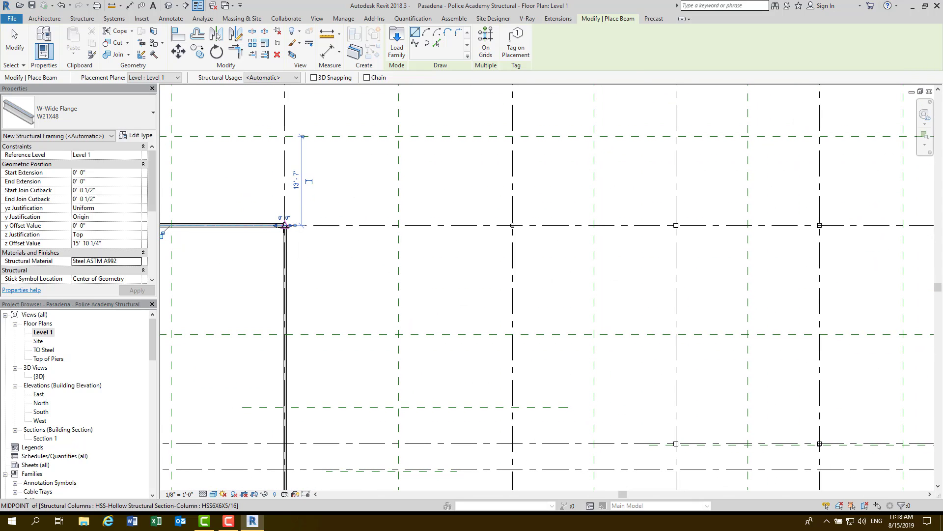
{"action": "left_click", "coordinate": [512, 226]}
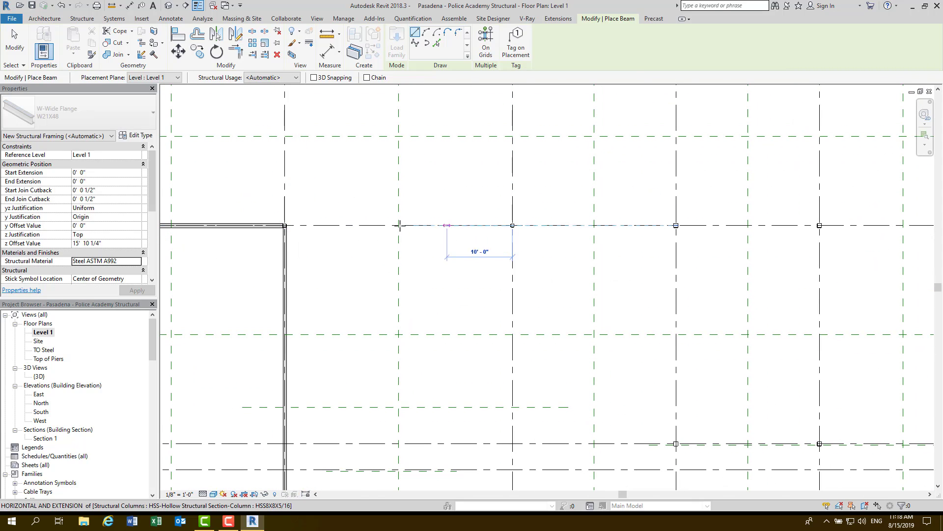
{"action": "left_click", "coordinate": [285, 225]}
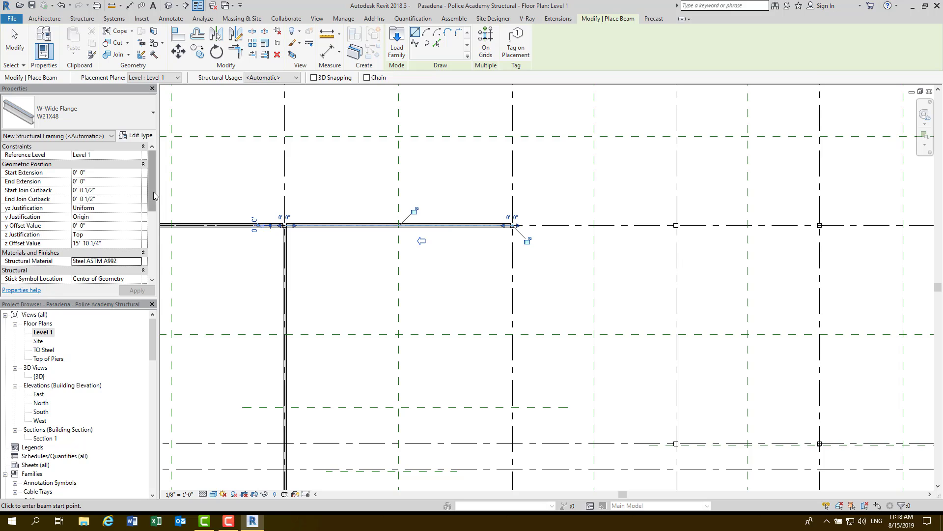
Place a W21X44 girder with a z offset of 15' from the far end of the second W21X48 girder to the aligned column on grid E
{"action": "left_click", "coordinate": [98, 118]}
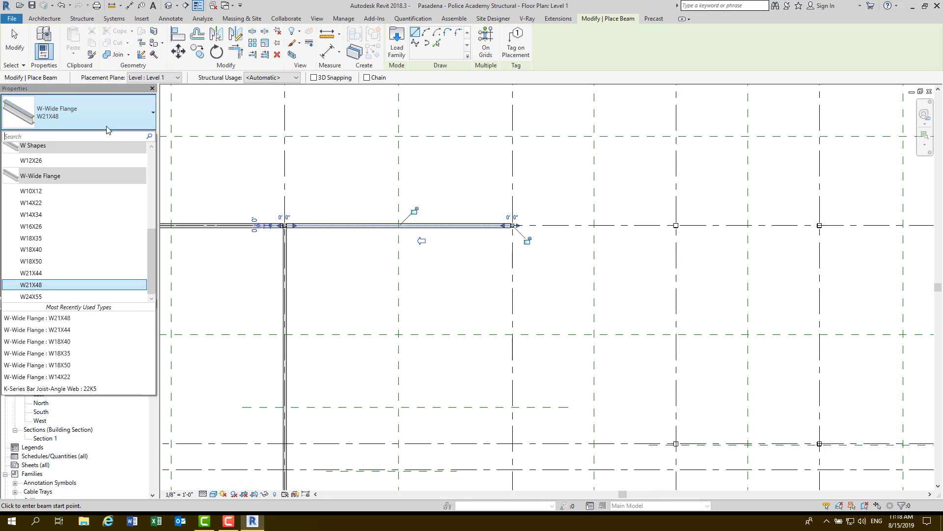
{"action": "left_click", "coordinate": [63, 274]}
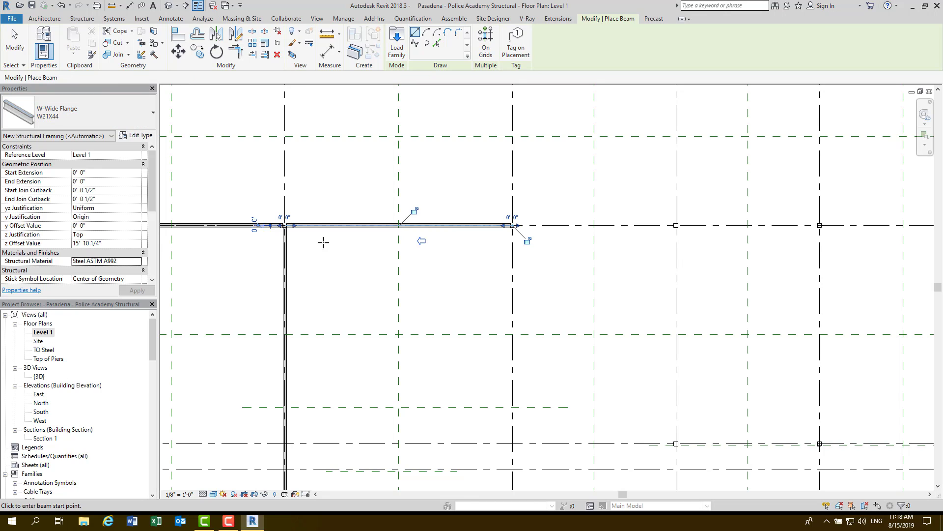
{"action": "left_click", "coordinate": [124, 244]}
{"action": "type", "text": "15'"}
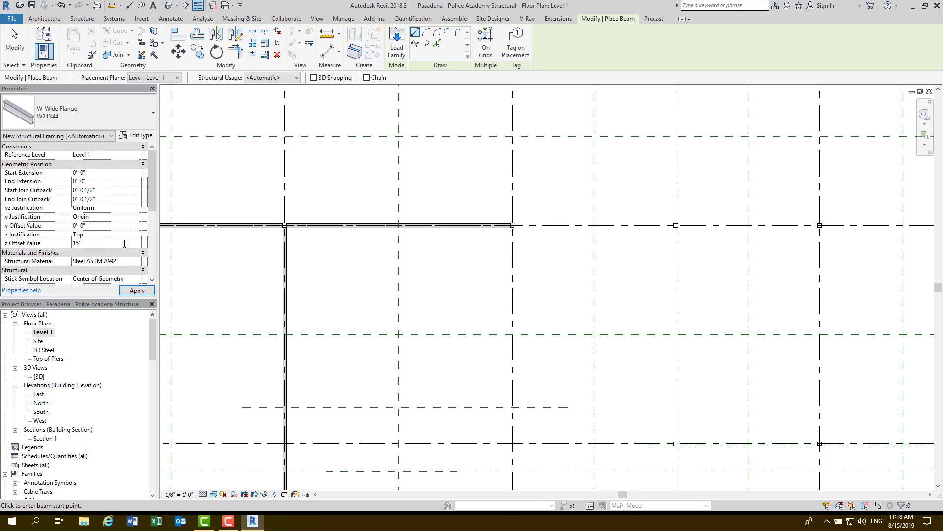
{"action": "left_click", "coordinate": [513, 225]}
{"action": "middle_click_drag", "start_coordinate": [514, 334], "coordinate": [491, 191]}
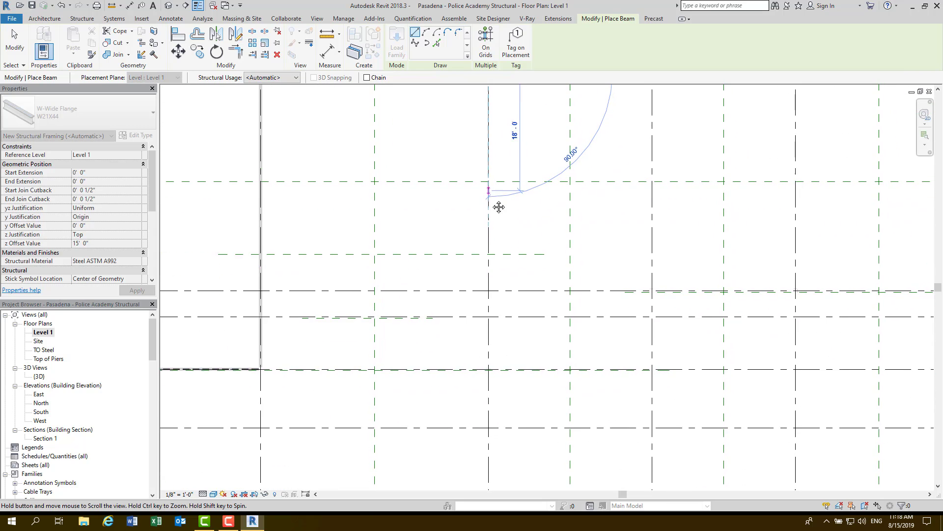
{"action": "middle_click_drag", "start_coordinate": [490, 379], "coordinate": [533, 419]}
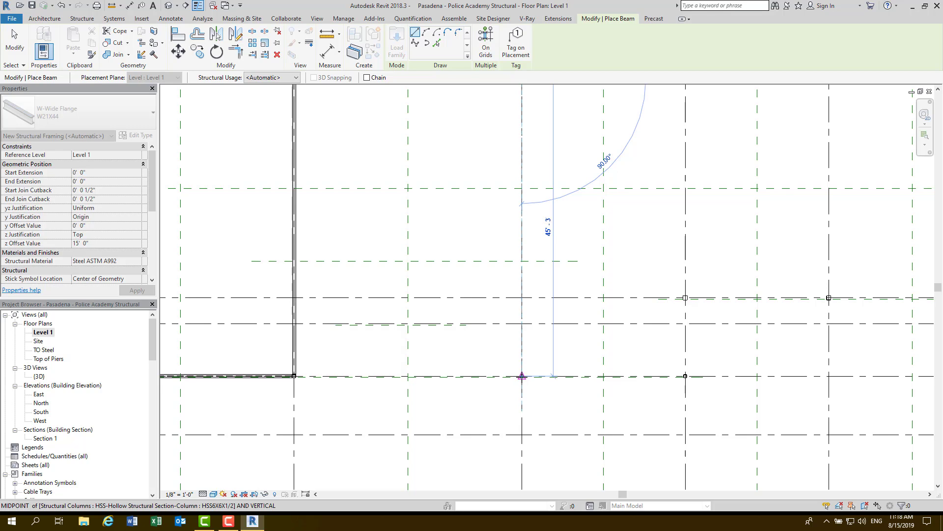
{"action": "left_click", "coordinate": [521, 376]}
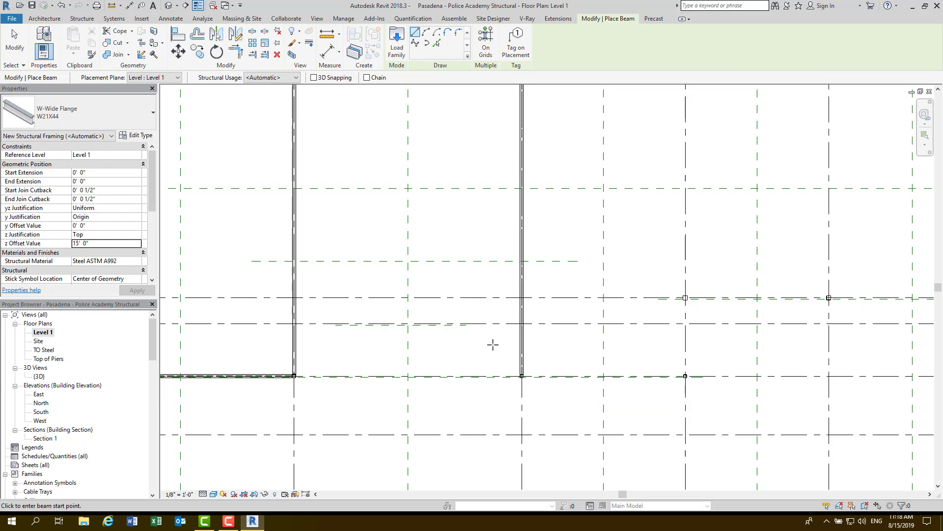
{"action": "key", "text": "Escape"}
{"action": "key", "text": "Escape"}
Set the new W21X44 girder's start level offset at the grid B interior column to 10 1/4"
{"action": "left_click", "coordinate": [522, 345]}
{"action": "middle_click_drag", "start_coordinate": [542, 248], "coordinate": [534, 391]}
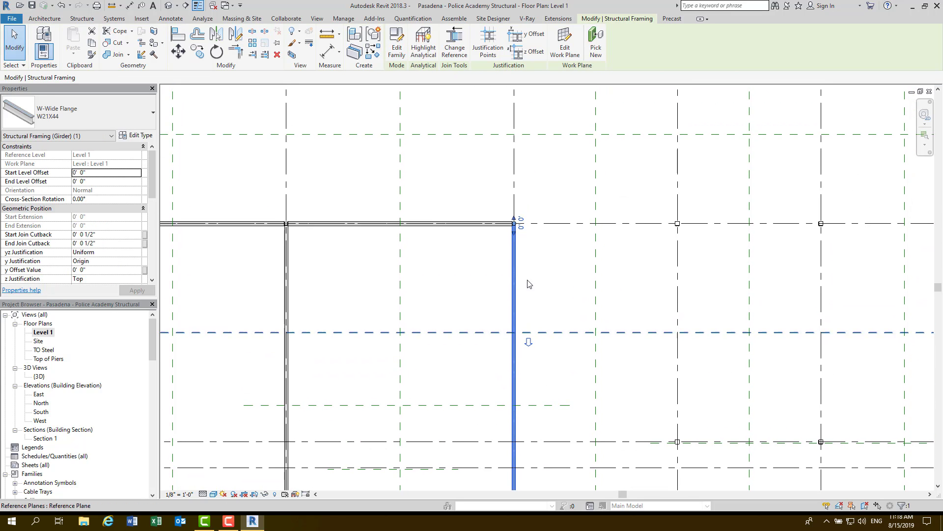
{"action": "left_click", "coordinate": [521, 230]}
{"action": "type", "text": "0 10 1/4"}
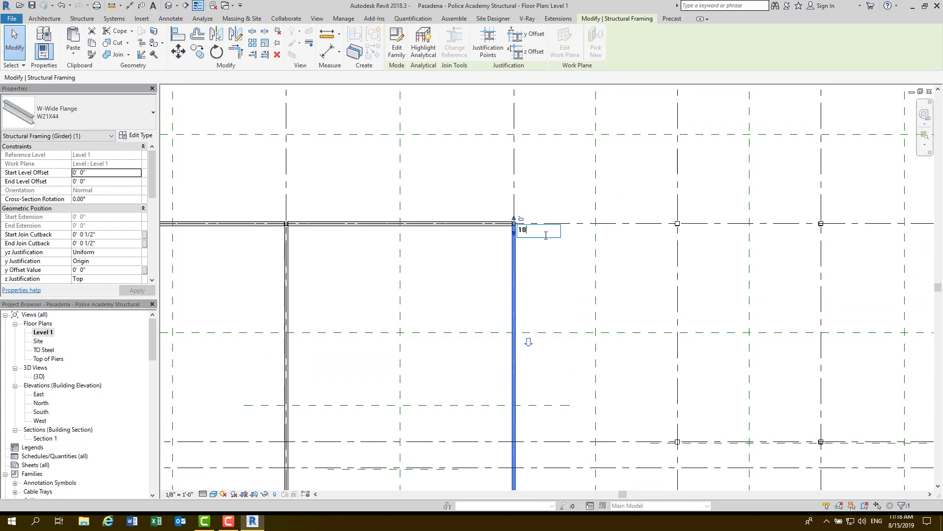
{"action": "key", "text": "Return"}
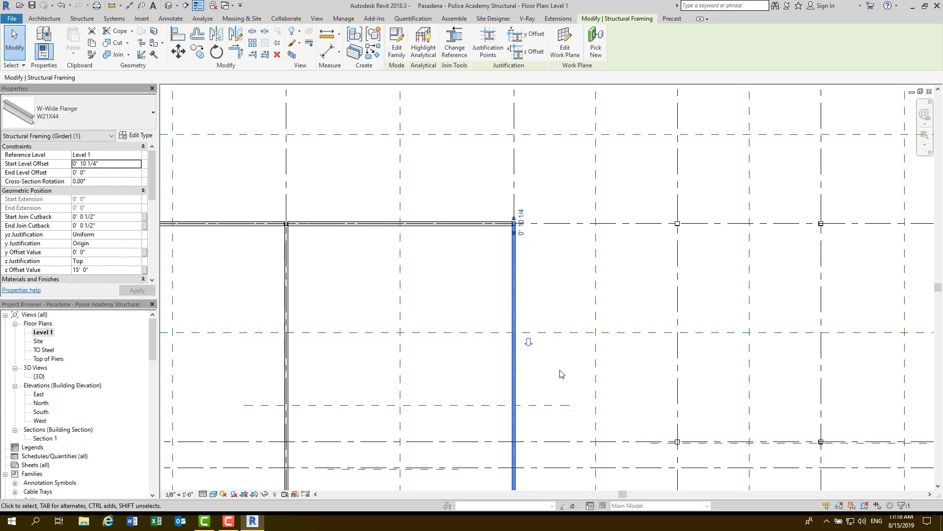
Set the W21X44 girder's end level offset at the grid E column to 1' 9 1/2" and save the project
{"action": "middle_click_drag", "start_coordinate": [559, 375], "coordinate": [530, 149]}
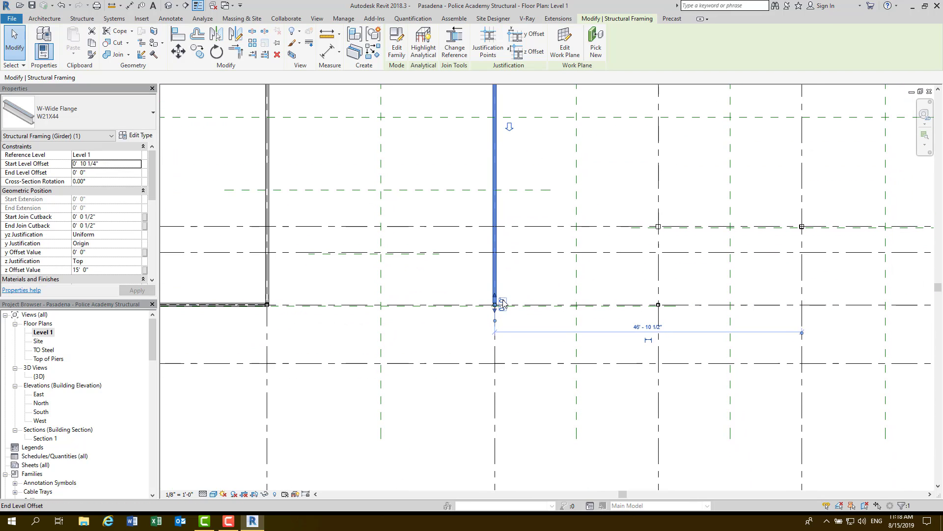
{"action": "left_click", "coordinate": [503, 303]}
{"action": "type", "text": "1'9.5\""}
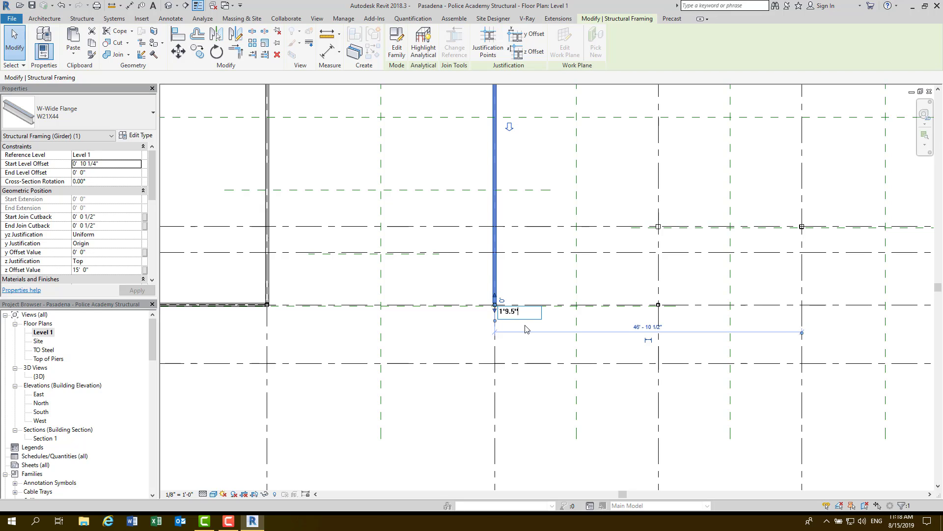
{"action": "key", "text": "Return"}
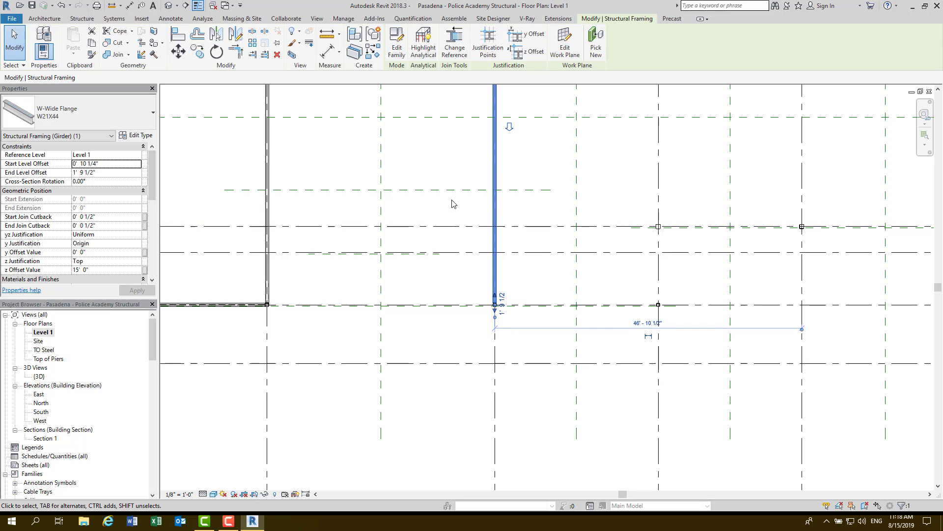
{"action": "middle_click_drag", "start_coordinate": [448, 205], "coordinate": [596, 276]}
{"action": "key", "text": "Escape"}
{"action": "scroll", "coordinate": [560, 222], "scroll_direction": "down", "scroll_amount": 1}
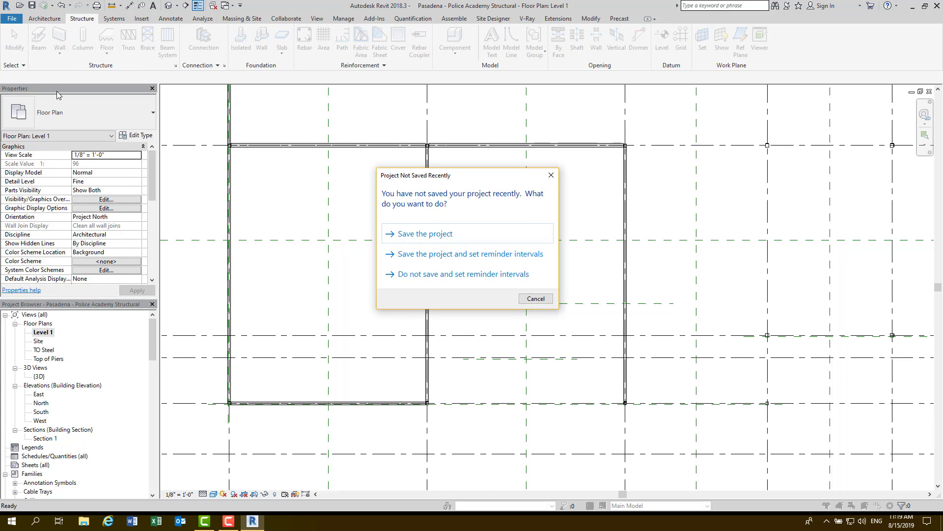
{"action": "left_click", "coordinate": [426, 234]}
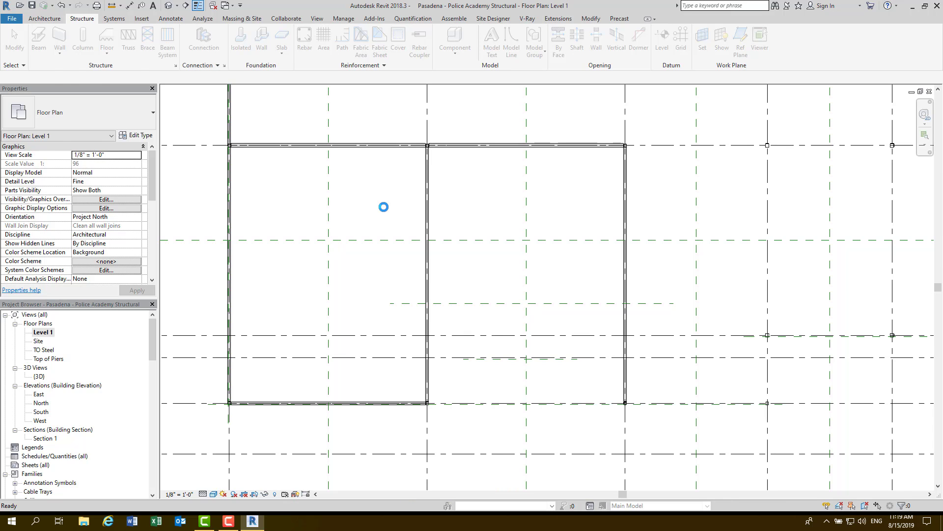
Set up a new W18X35 wide flange beam with a z offset of 16' 7 1/2"
{"action": "key", "text": "b"}
{"action": "key", "text": "m"}
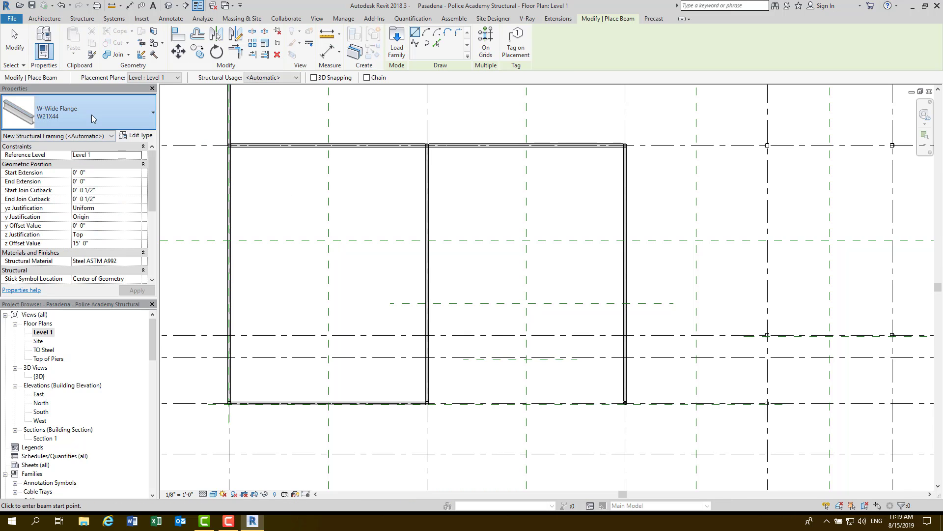
{"action": "left_click", "coordinate": [92, 114]}
{"action": "left_click", "coordinate": [90, 247]}
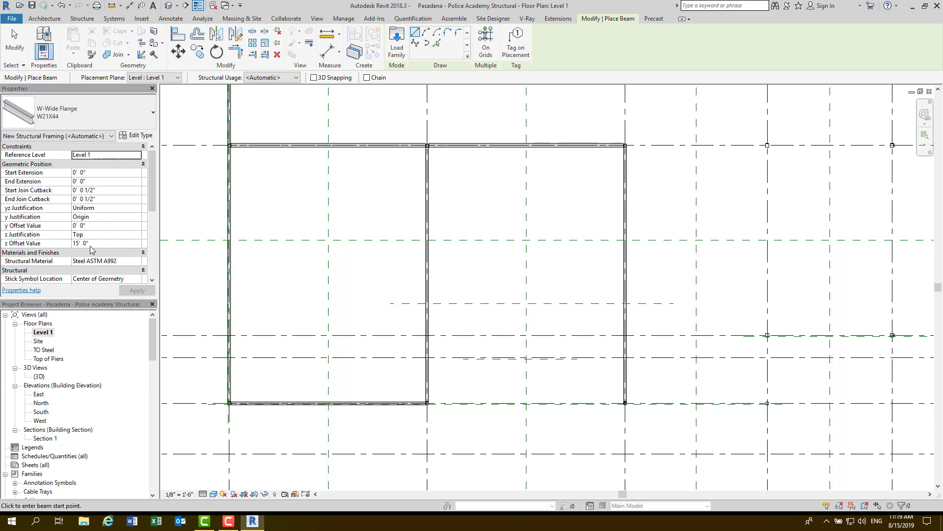
{"action": "left_click", "coordinate": [87, 114]}
{"action": "left_click", "coordinate": [89, 115]}
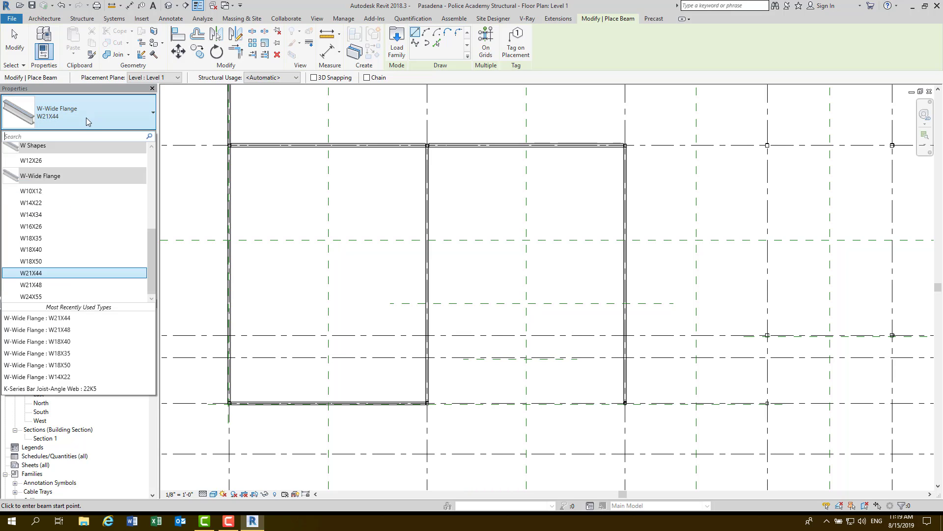
{"action": "left_click", "coordinate": [54, 238]}
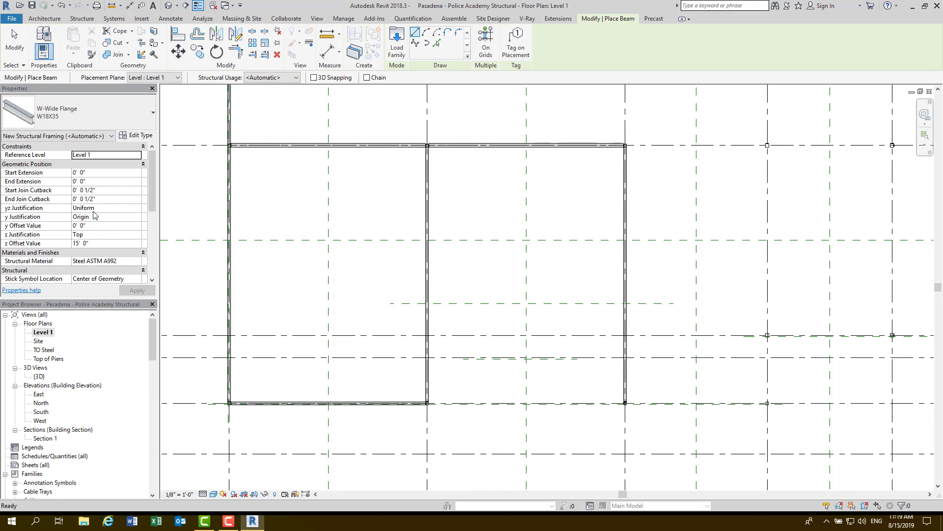
{"action": "left_click", "coordinate": [105, 243]}
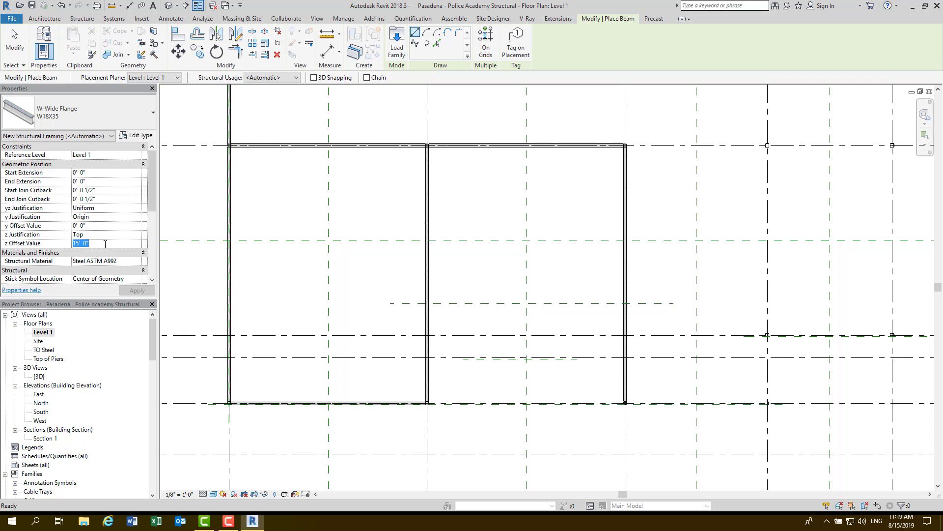
{"action": "type", "text": "16'7.5"}
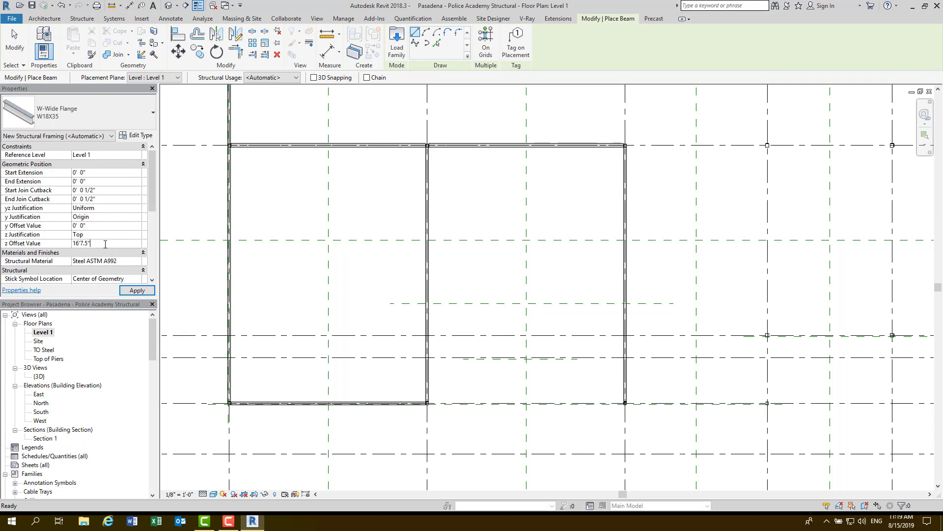
{"action": "key", "text": "Return"}
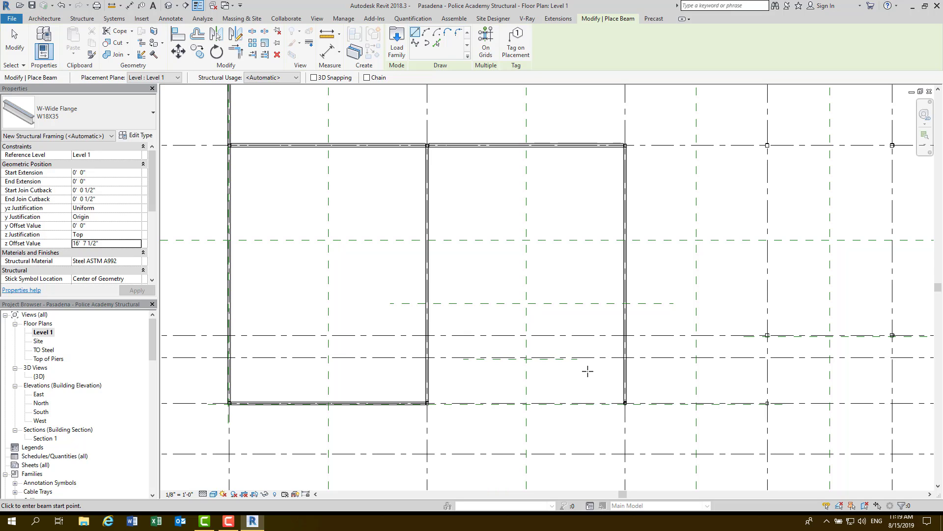
Place the W18X35 beam along grid D between the two parallel girders of the second bay
{"action": "middle_click_drag", "start_coordinate": [381, 369], "coordinate": [327, 361]}
{"action": "scroll", "coordinate": [408, 350], "scroll_direction": "up", "scroll_amount": 1}
{"action": "scroll", "coordinate": [408, 351], "scroll_direction": "up", "scroll_amount": 2}
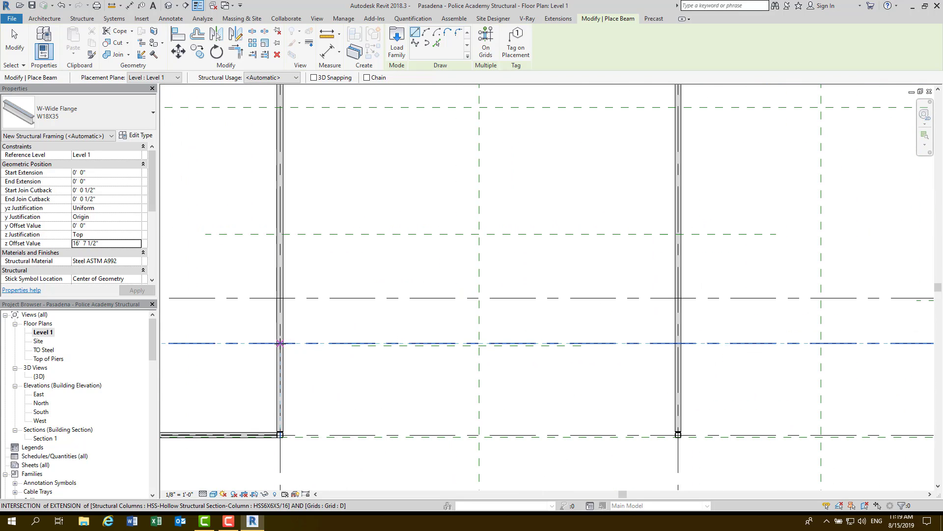
{"action": "left_click", "coordinate": [280, 343]}
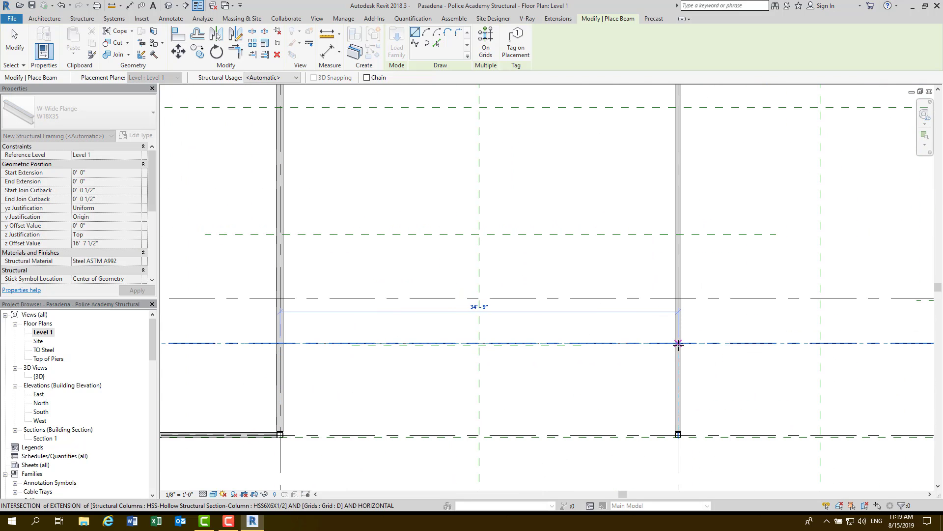
{"action": "left_click", "coordinate": [678, 343]}
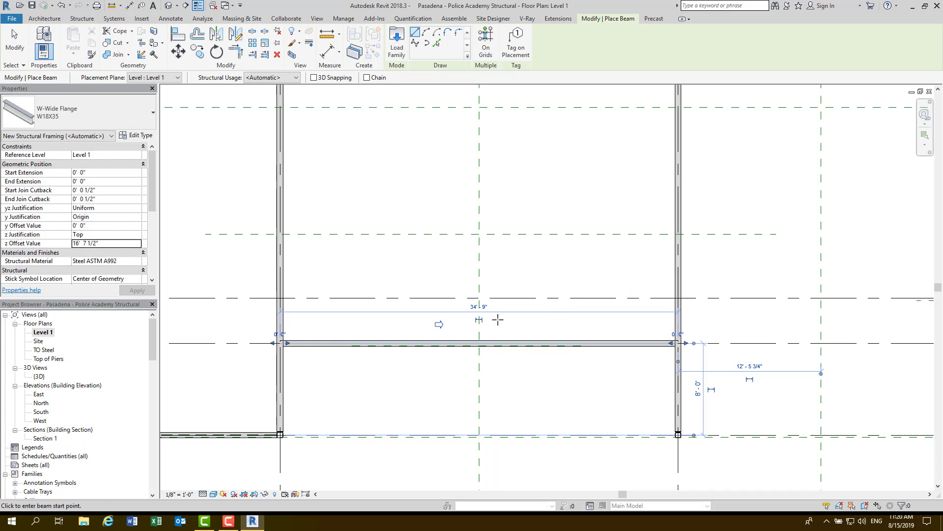
{"action": "key", "text": "Escape"}
{"action": "key", "text": "Escape"}
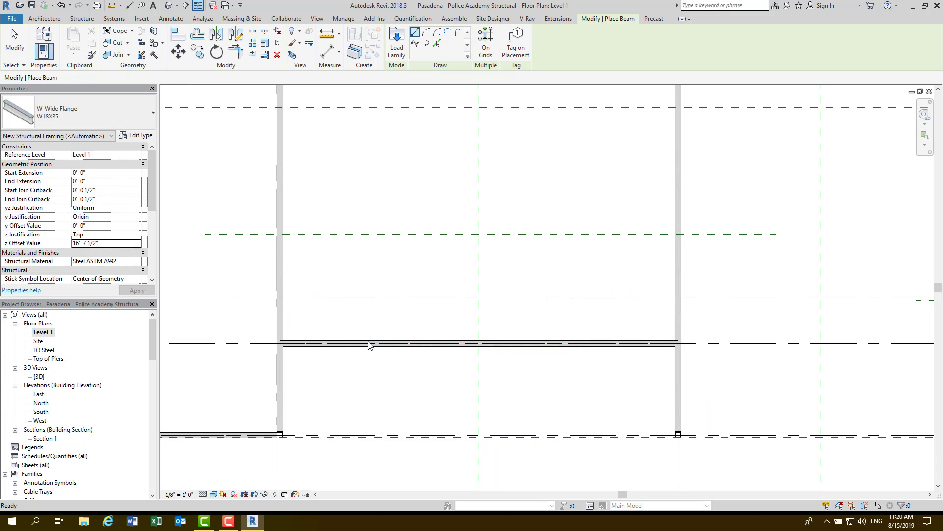
Pull the W18X35 beam's start end back to the first girder's flange edge, giving a start extension of -3 1/4"
{"action": "left_click", "coordinate": [338, 344]}
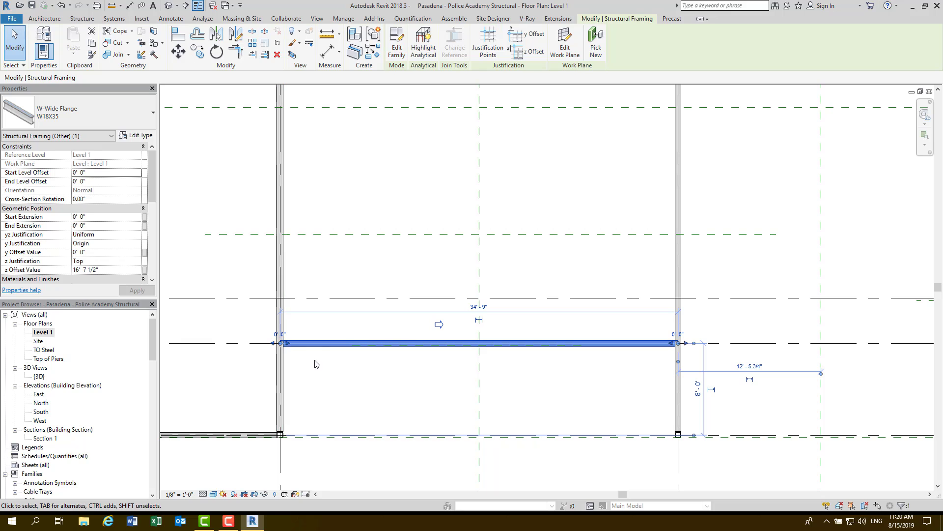
{"action": "scroll", "coordinate": [284, 343], "scroll_direction": "up", "scroll_amount": 5}
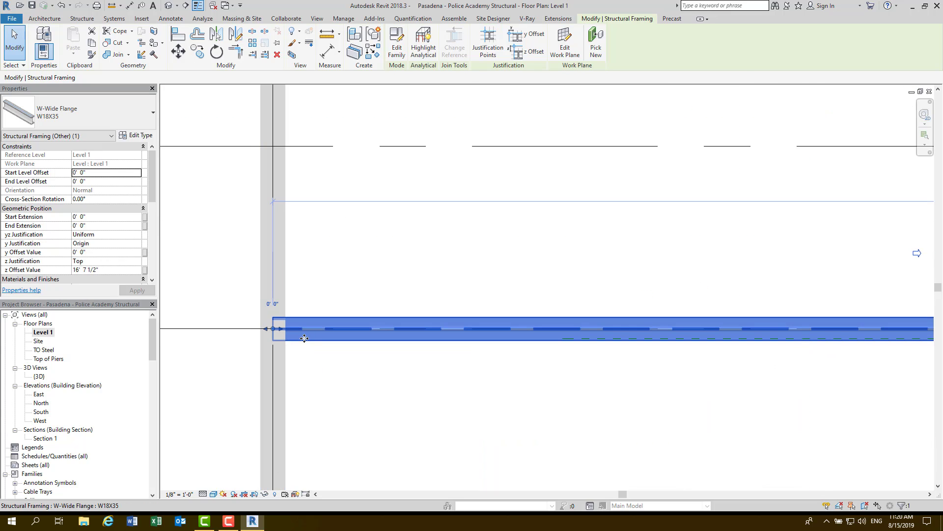
{"action": "scroll", "coordinate": [304, 338], "scroll_direction": "up", "scroll_amount": 3}
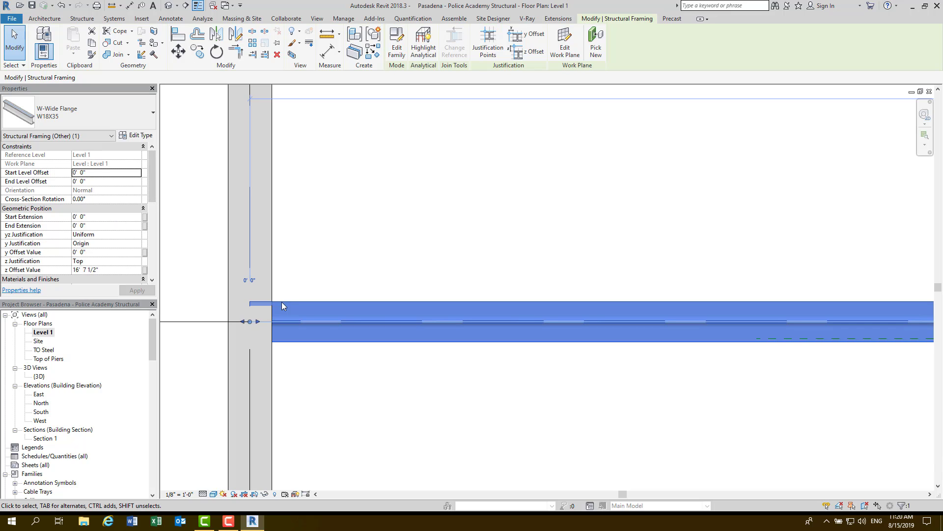
{"action": "mouse_move", "coordinate": [258, 321]}
{"action": "left_mouse_down"}
{"action": "mouse_move", "coordinate": [274, 323]}
{"action": "mouse_move", "coordinate": [250, 322]}
{"action": "left_mouse_up"}
{"action": "scroll", "coordinate": [246, 328], "scroll_direction": "down", "scroll_amount": 2}
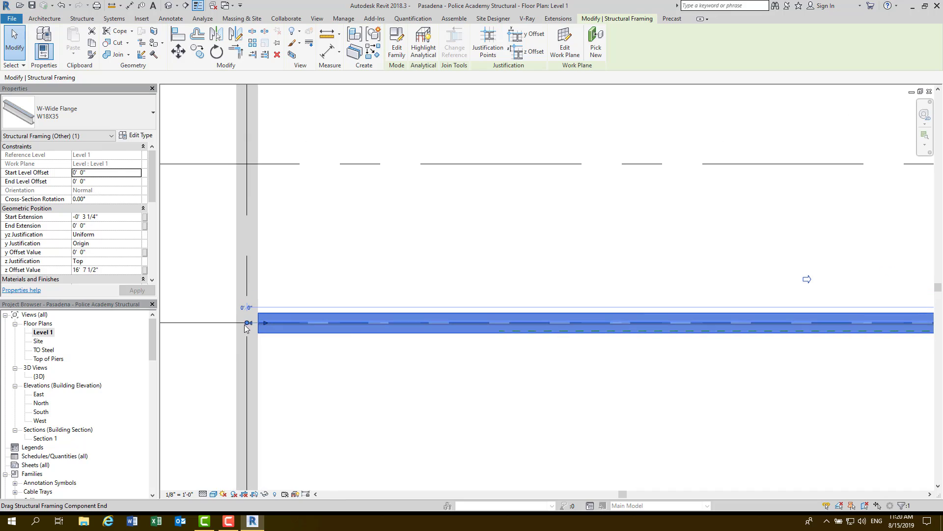
Pull the W18X35 beam's other end back to the second girder's flange edge, giving an end extension of -3 1/4"
{"action": "middle_click_drag", "start_coordinate": [872, 322], "coordinate": [436, 316]}
{"action": "middle_click_drag", "start_coordinate": [796, 319], "coordinate": [339, 321]}
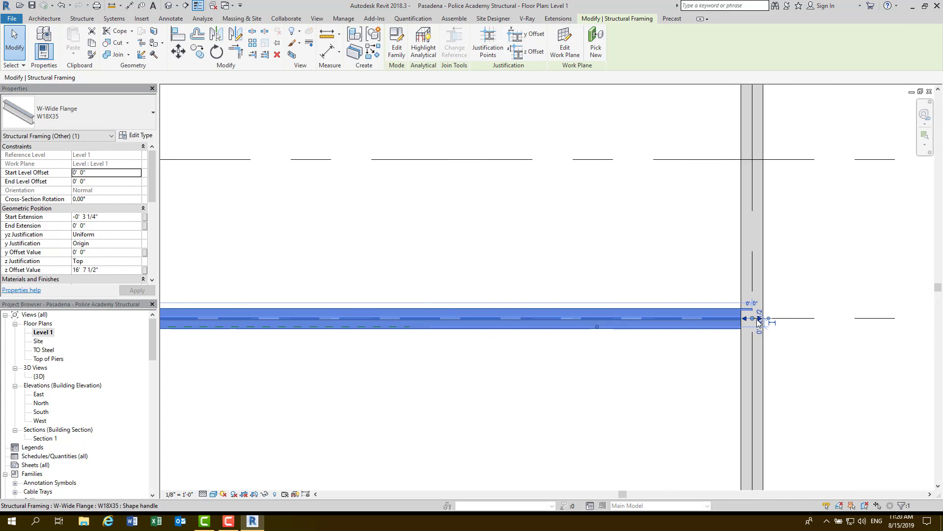
{"action": "scroll", "coordinate": [760, 320], "scroll_direction": "up", "scroll_amount": 3}
{"action": "left_click_drag", "start_coordinate": [733, 322], "coordinate": [728, 321]}
{"action": "scroll", "coordinate": [721, 332], "scroll_direction": "down", "scroll_amount": 2}
{"action": "scroll", "coordinate": [720, 333], "scroll_direction": "down", "scroll_amount": 3}
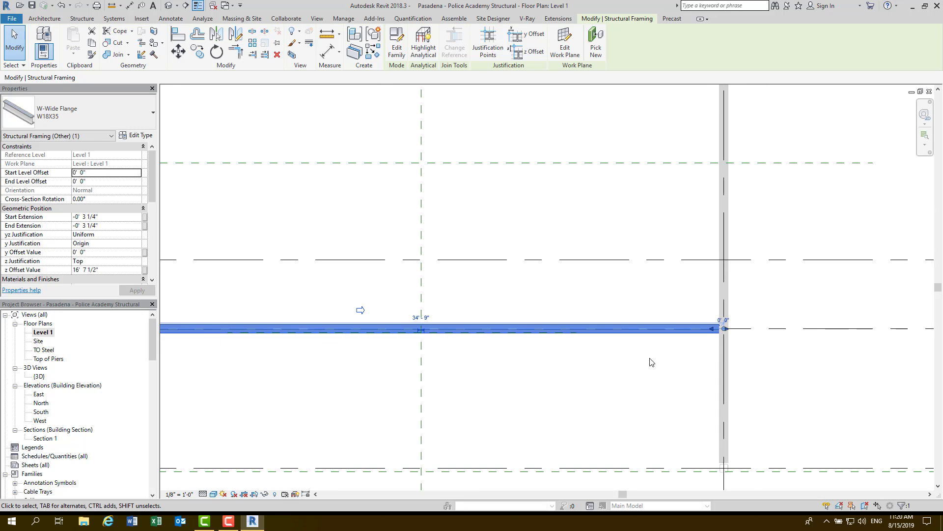
{"action": "left_click", "coordinate": [548, 381]}
{"action": "scroll", "coordinate": [547, 381], "scroll_direction": "down", "scroll_amount": 1}
{"action": "middle_click_drag", "start_coordinate": [547, 382], "coordinate": [761, 314]}
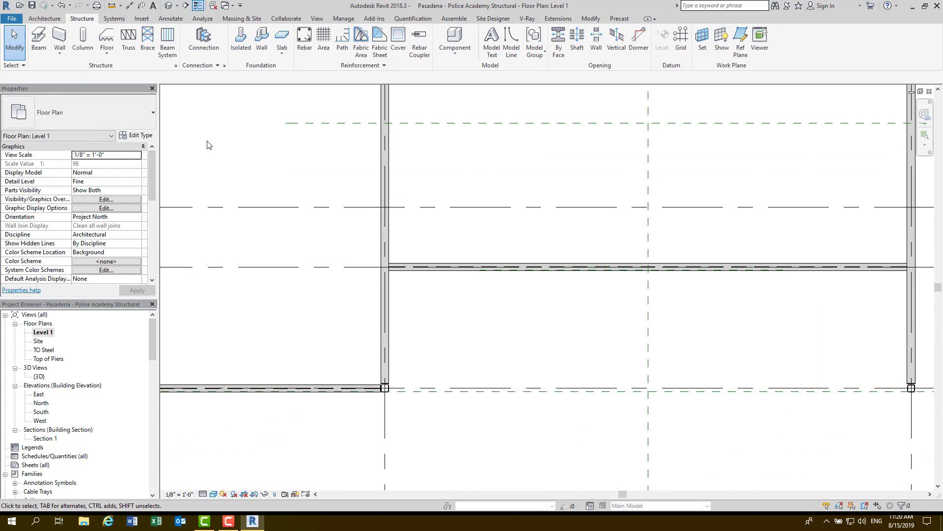
Examine in 3D how the new W18X35 beam meets the girders and how the girders meet the corner column
{"action": "left_click", "coordinate": [168, 5]}
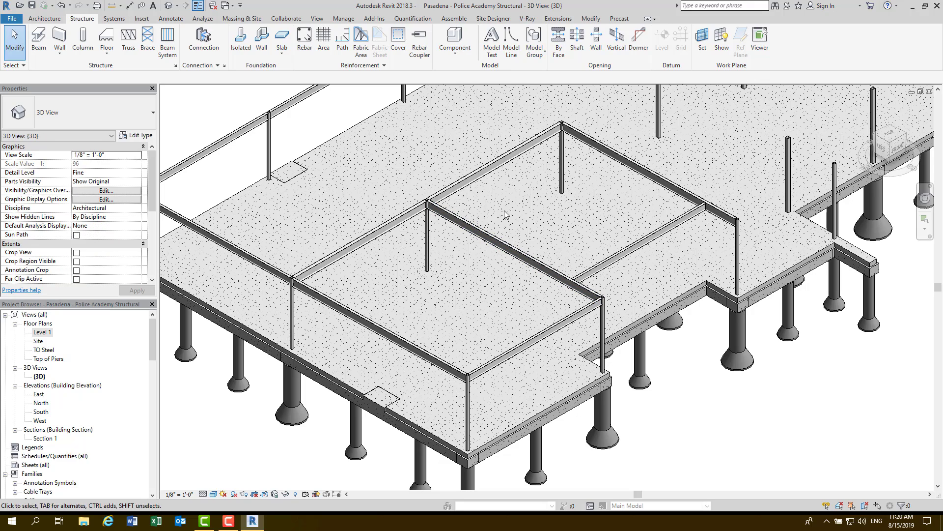
{"action": "scroll", "coordinate": [703, 208], "scroll_direction": "up", "scroll_amount": 2}
{"action": "scroll", "coordinate": [703, 208], "scroll_direction": "up", "scroll_amount": 5}
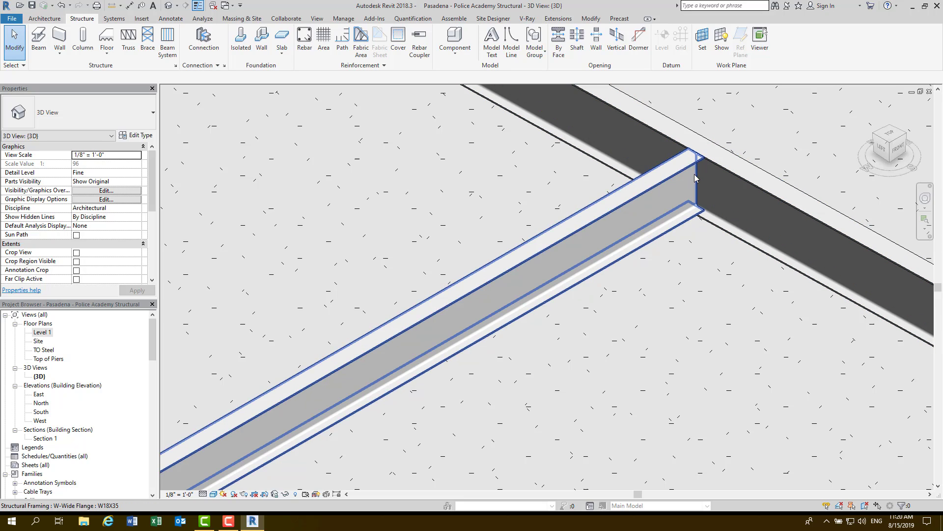
{"action": "scroll", "coordinate": [694, 174], "scroll_direction": "down", "scroll_amount": 6}
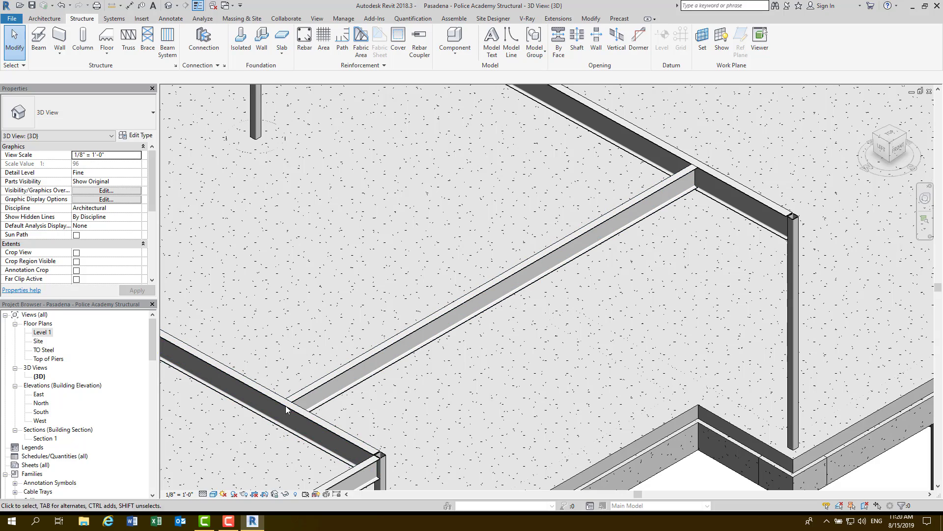
{"action": "scroll", "coordinate": [288, 408], "scroll_direction": "down", "scroll_amount": 2}
{"action": "middle_click_drag", "start_coordinate": [377, 397], "coordinate": [606, 388]}
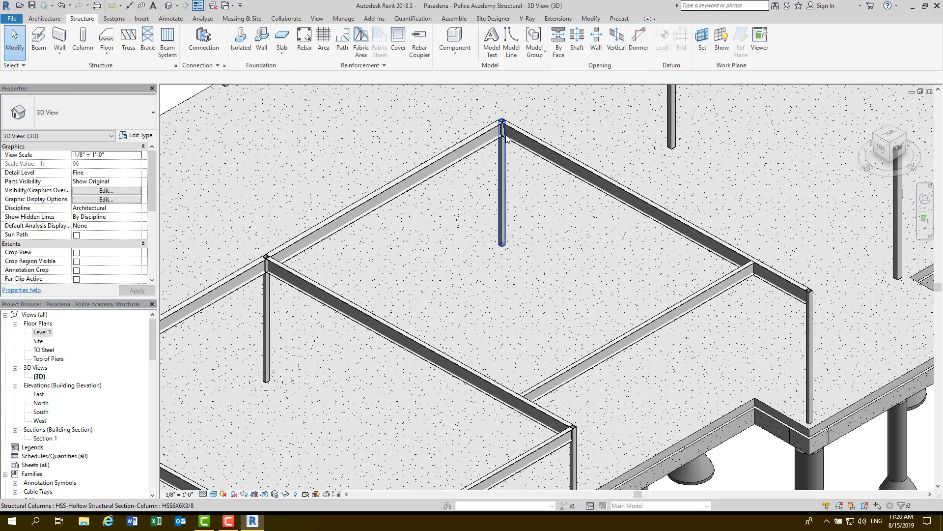
{"action": "scroll", "coordinate": [501, 132], "scroll_direction": "up", "scroll_amount": 5}
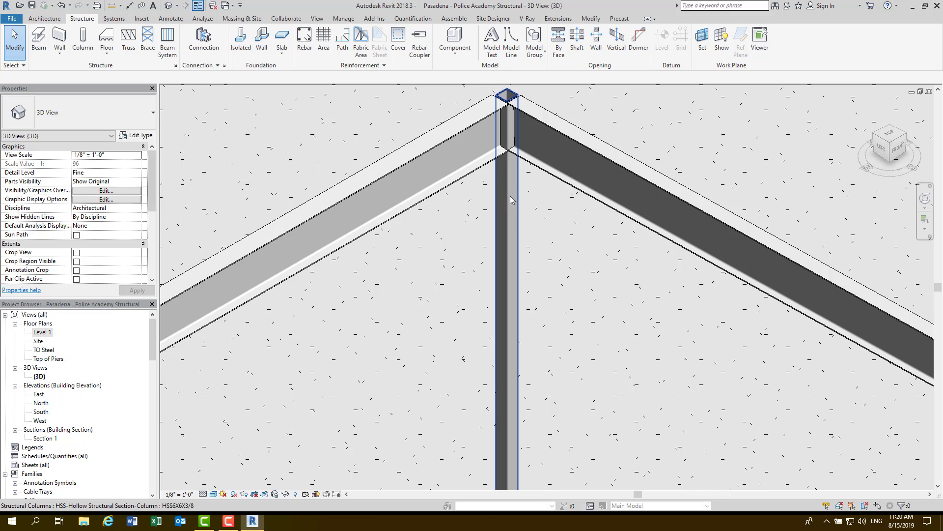
{"action": "scroll", "coordinate": [509, 199], "scroll_direction": "down", "scroll_amount": 2}
{"action": "scroll", "coordinate": [509, 199], "scroll_direction": "down", "scroll_amount": 4}
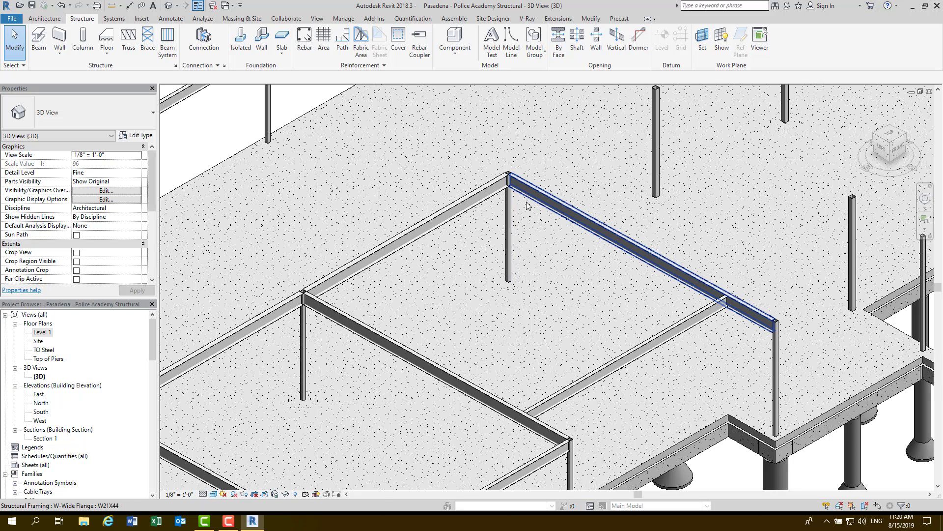
{"action": "middle_click_drag", "start_coordinate": [524, 213], "coordinate": [433, 194]}
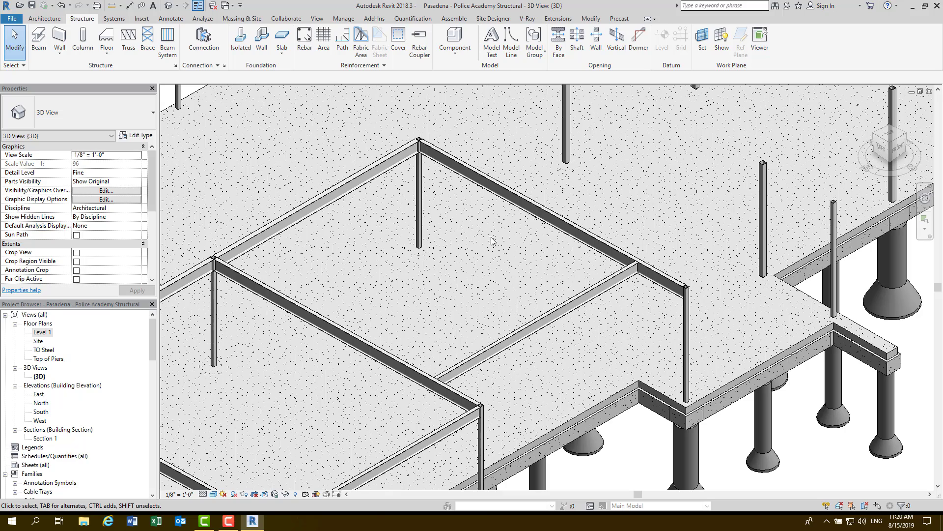
{"action": "scroll", "coordinate": [496, 224], "scroll_direction": "down", "scroll_amount": 1}
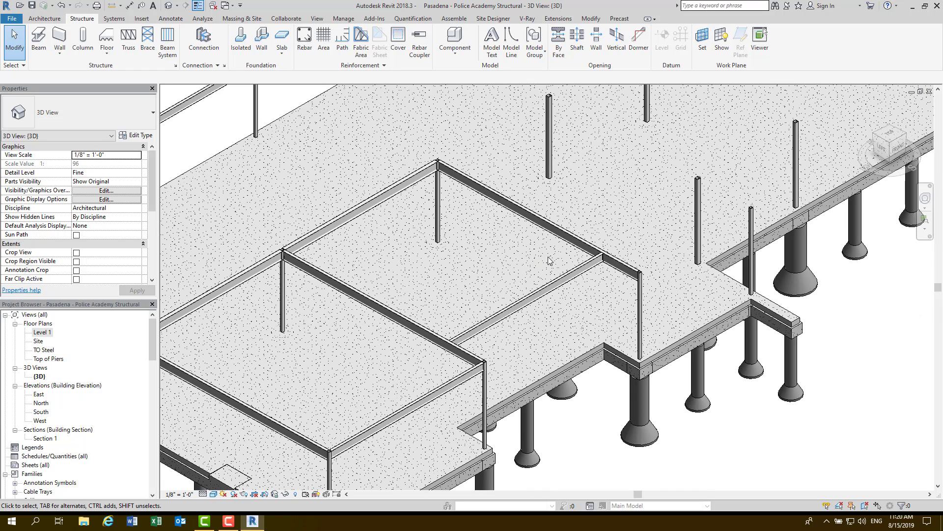
{"action": "middle_click_drag", "start_coordinate": [548, 258], "coordinate": [473, 276]}
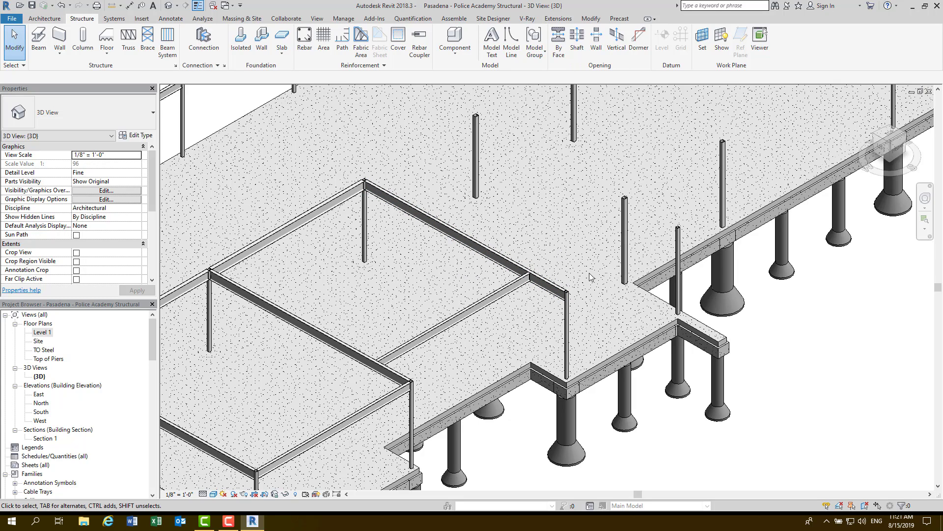
In the Level 1 plan, place a W16X26 beam with z offset 16' 9 1/2" from the girder's end column to column E-4
{"action": "double_click", "coordinate": [43, 332]}
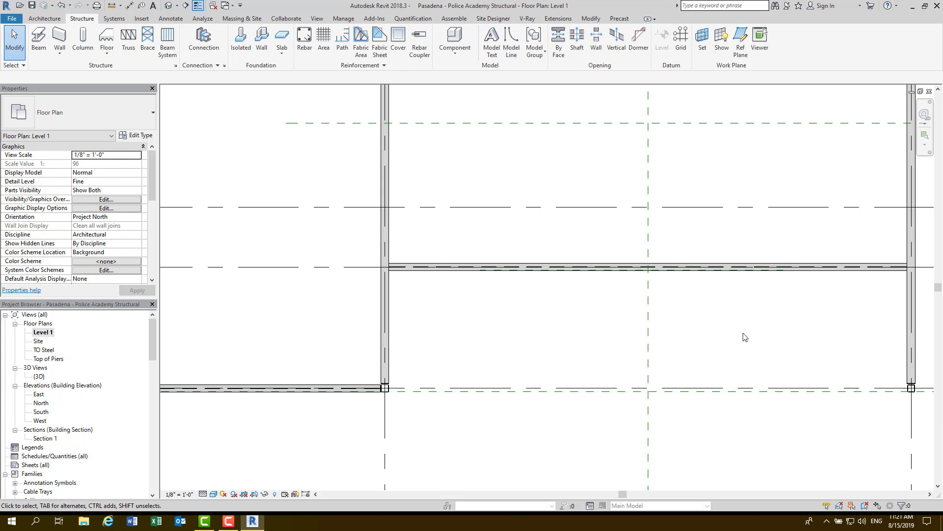
{"action": "middle_click_drag", "start_coordinate": [719, 340], "coordinate": [237, 343]}
{"action": "scroll", "coordinate": [324, 336], "scroll_direction": "down", "scroll_amount": 2}
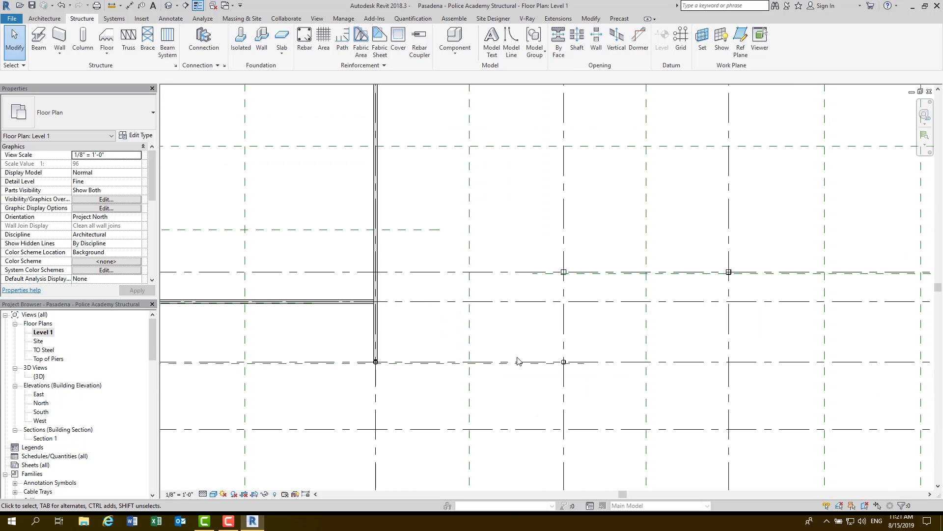
{"action": "scroll", "coordinate": [480, 350], "scroll_direction": "down", "scroll_amount": 1}
{"action": "scroll", "coordinate": [480, 350], "scroll_direction": "up", "scroll_amount": 2}
{"action": "middle_click_drag", "start_coordinate": [467, 338], "coordinate": [545, 331]}
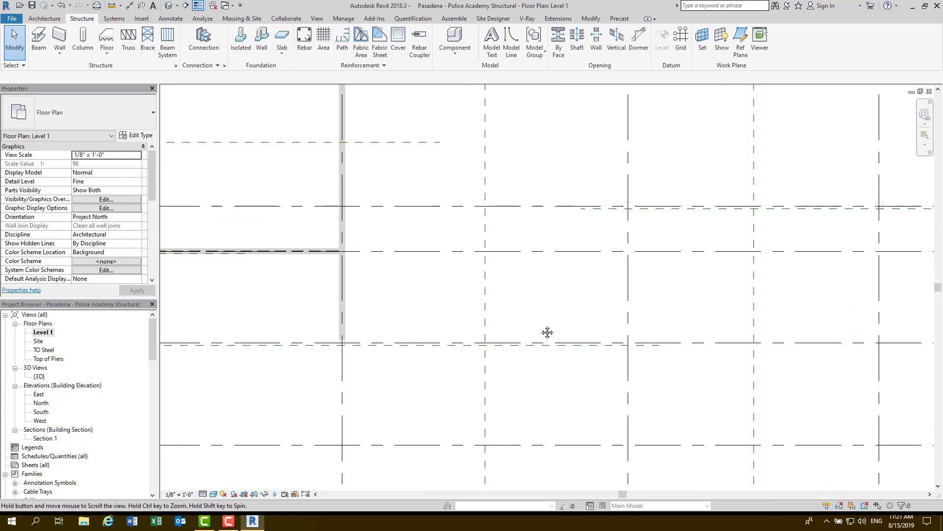
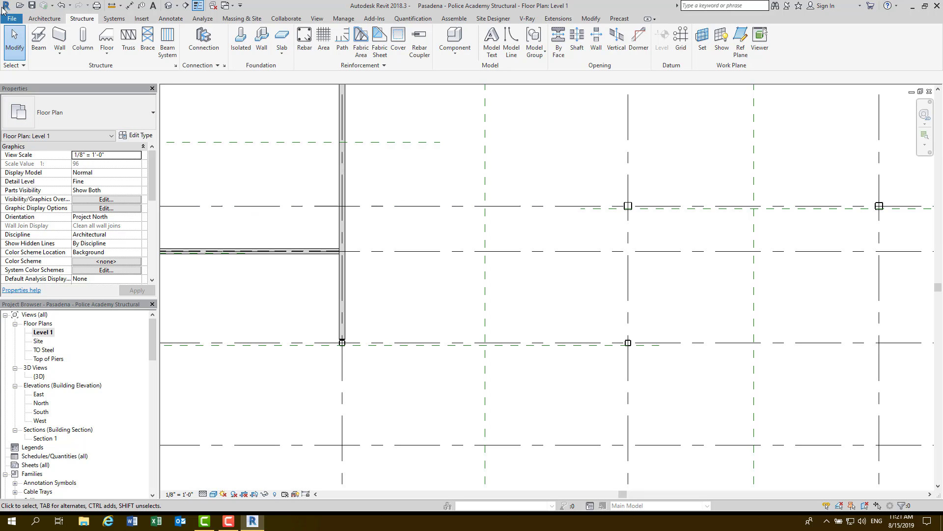
{"action": "left_click", "coordinate": [39, 41]}
{"action": "left_click", "coordinate": [83, 119]}
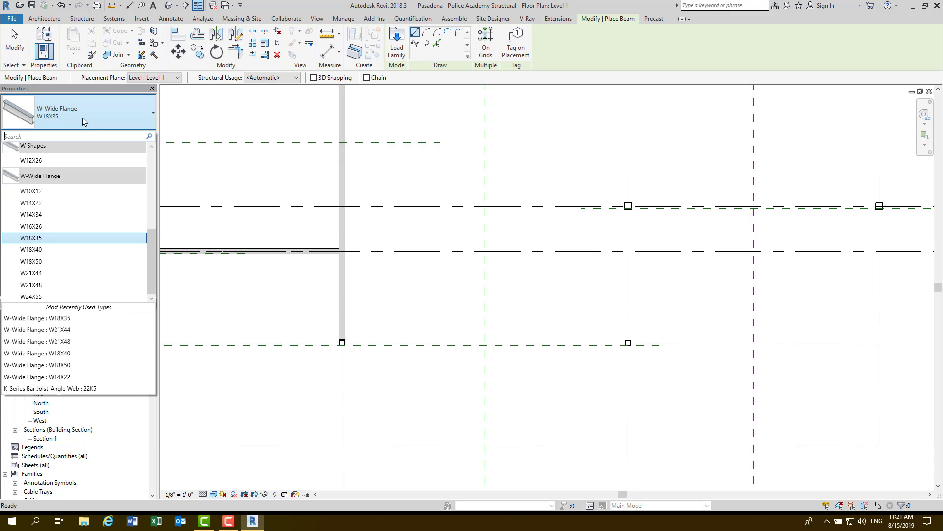
{"action": "left_click", "coordinate": [61, 227]}
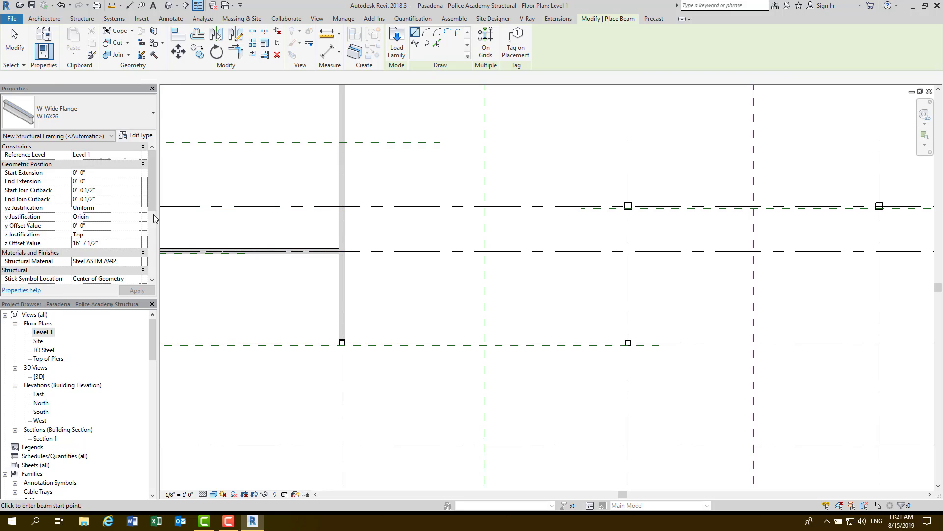
{"action": "left_click", "coordinate": [118, 245]}
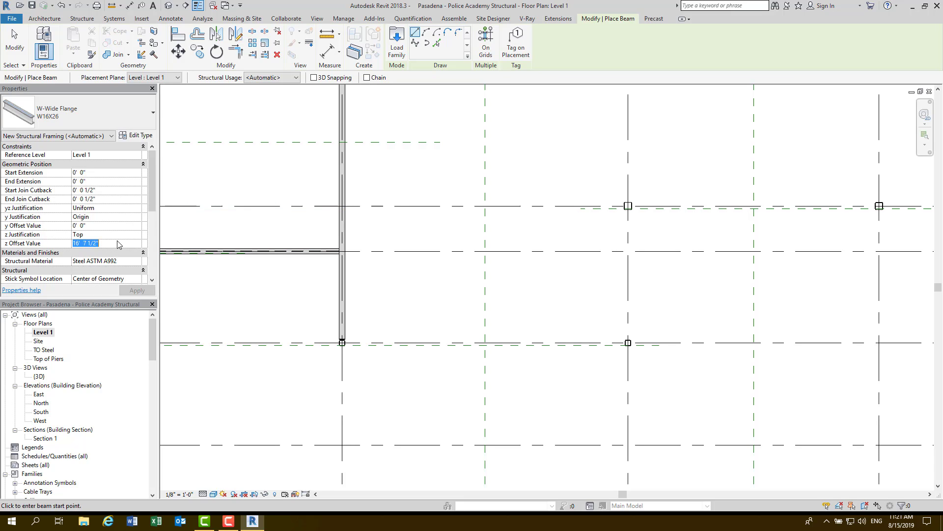
{"action": "type", "text": "16'9.5"}
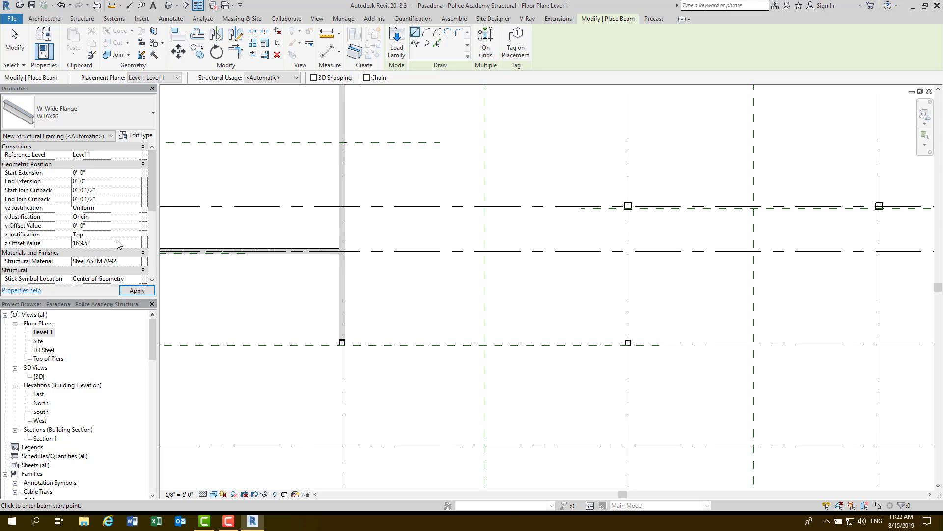
{"action": "key", "text": "Tab"}
{"action": "left_click", "coordinate": [342, 343]}
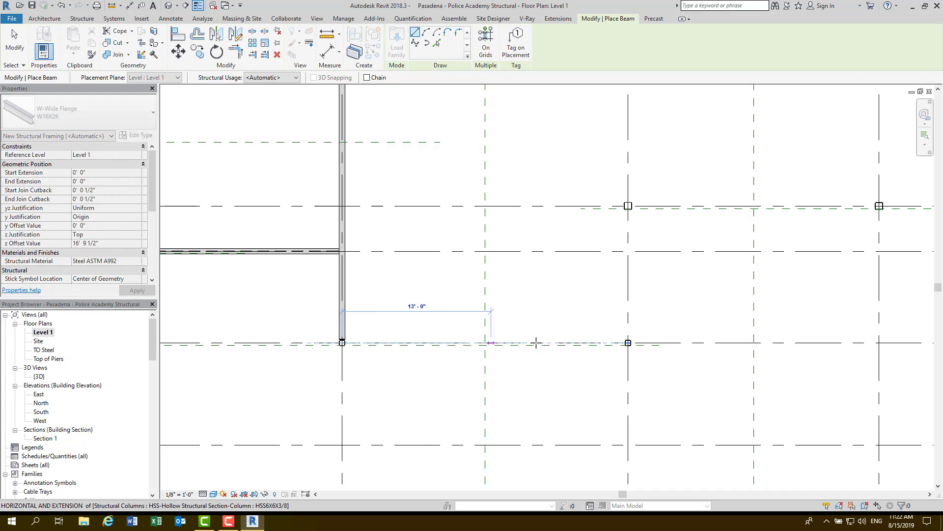
{"action": "left_click", "coordinate": [628, 343]}
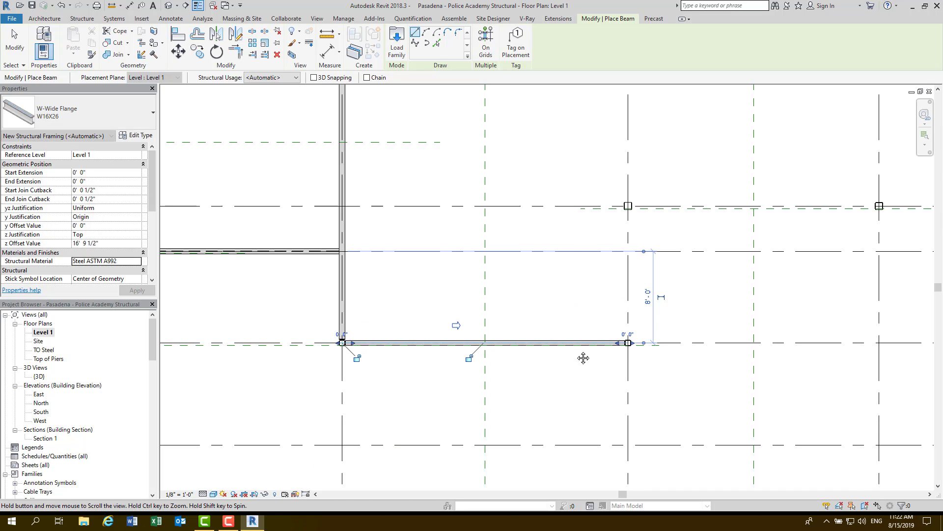
Place an HSS6X6X5/16 structural column at grid intersection F-4, below column E-4 in plan
{"action": "middle_click_drag", "start_coordinate": [583, 356], "coordinate": [451, 257]}
{"action": "middle_click_drag", "start_coordinate": [516, 270], "coordinate": [505, 335]}
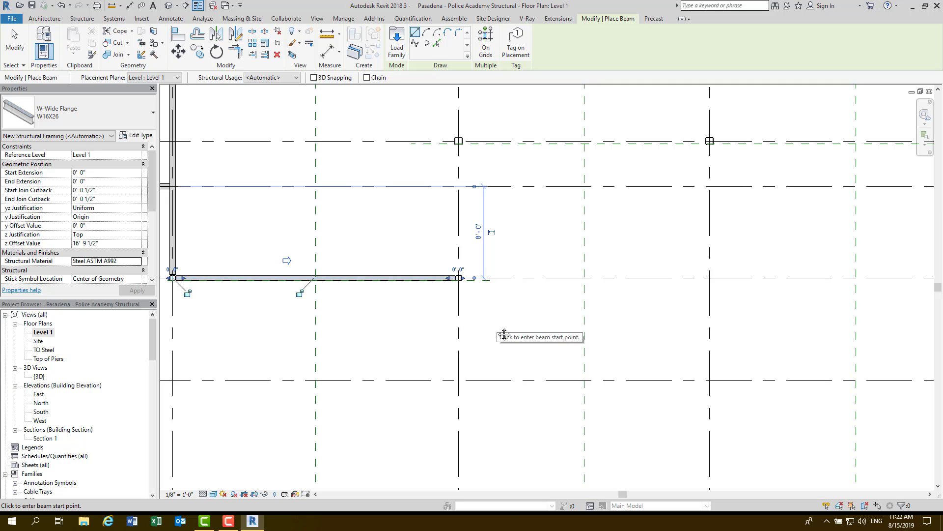
{"action": "middle_click_drag", "start_coordinate": [506, 358], "coordinate": [533, 377]}
{"action": "scroll", "coordinate": [543, 313], "scroll_direction": "down", "scroll_amount": 1}
{"action": "scroll", "coordinate": [544, 313], "scroll_direction": "down", "scroll_amount": 1}
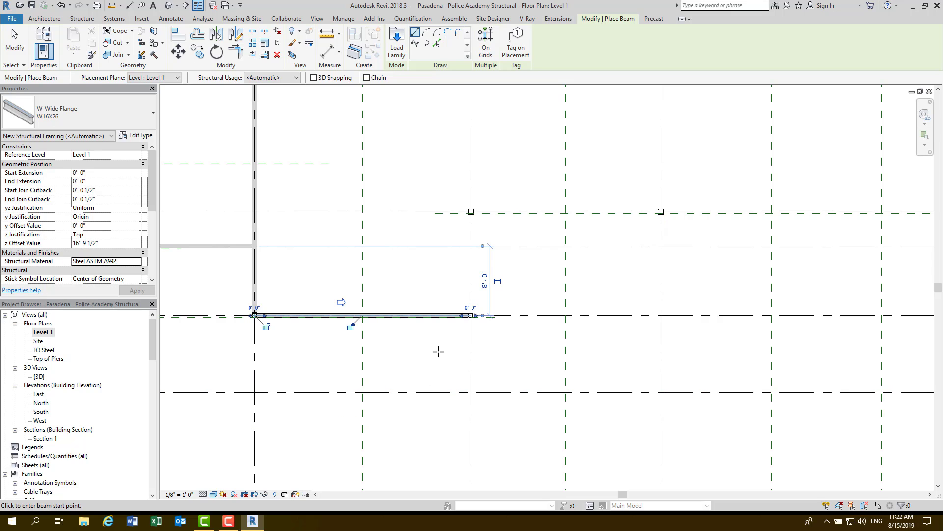
{"action": "middle_click_drag", "start_coordinate": [446, 351], "coordinate": [428, 299]}
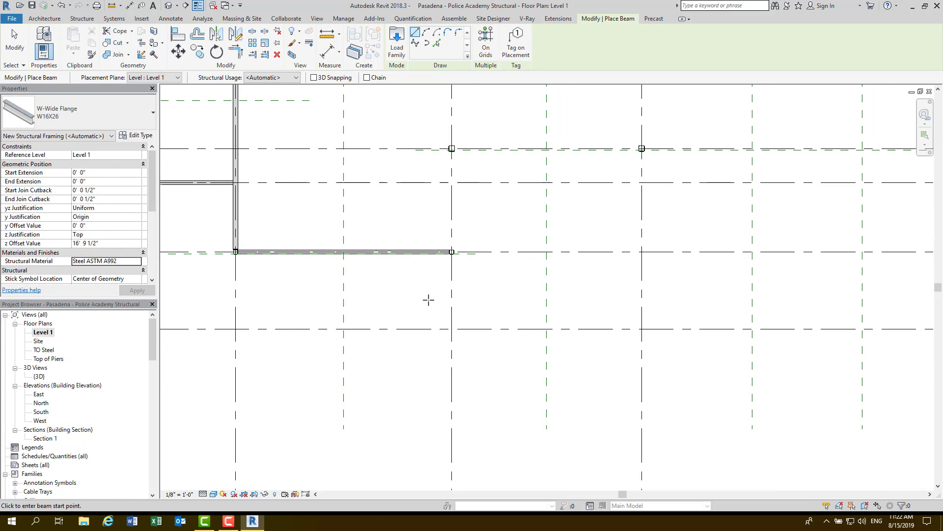
{"action": "left_click", "coordinate": [44, 18]}
{"action": "left_click", "coordinate": [81, 18]}
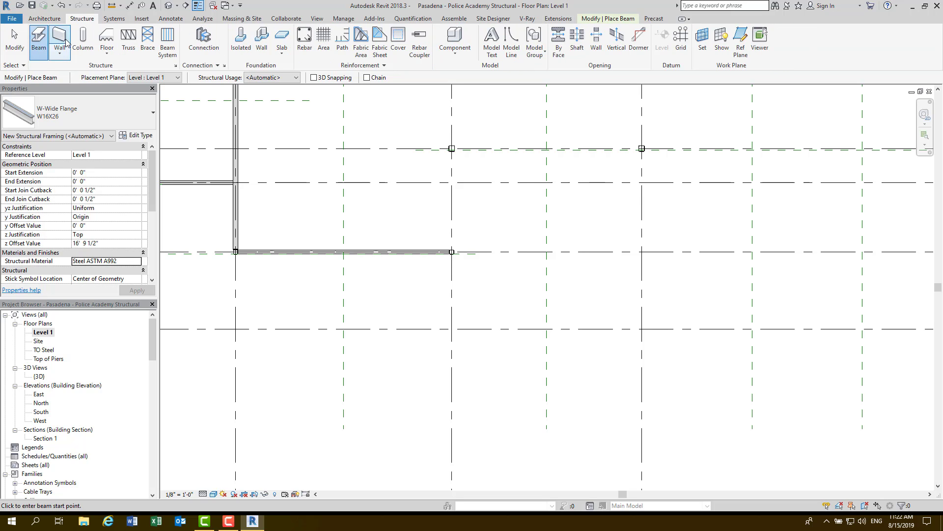
{"action": "left_click", "coordinate": [84, 46]}
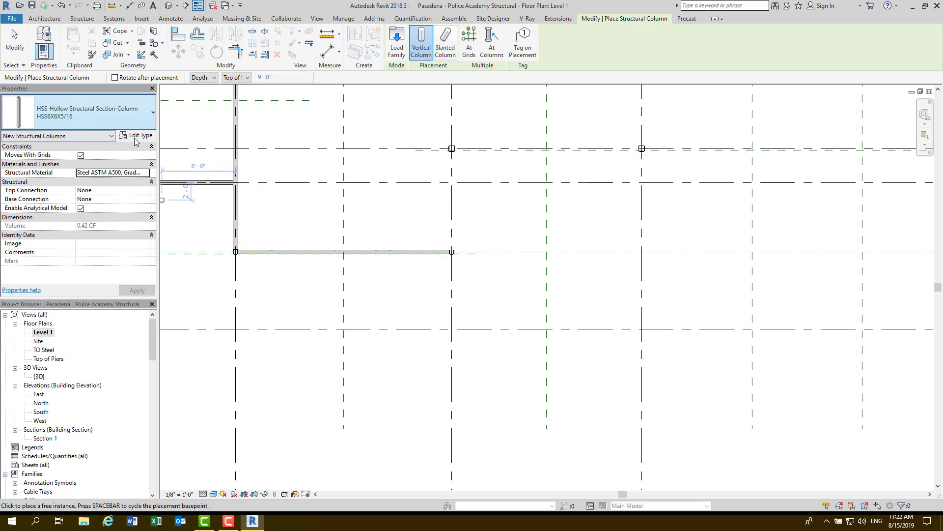
{"action": "left_click", "coordinate": [451, 329]}
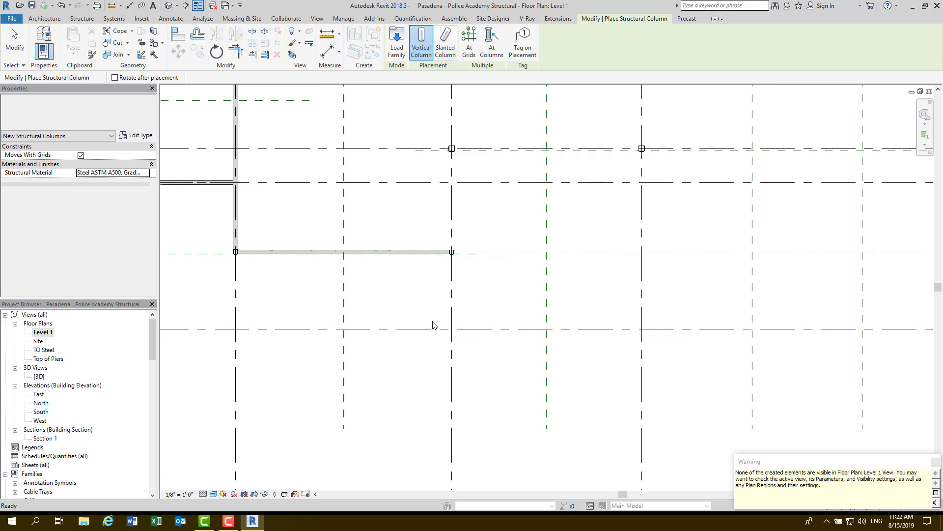
{"action": "key", "text": "Escape"}
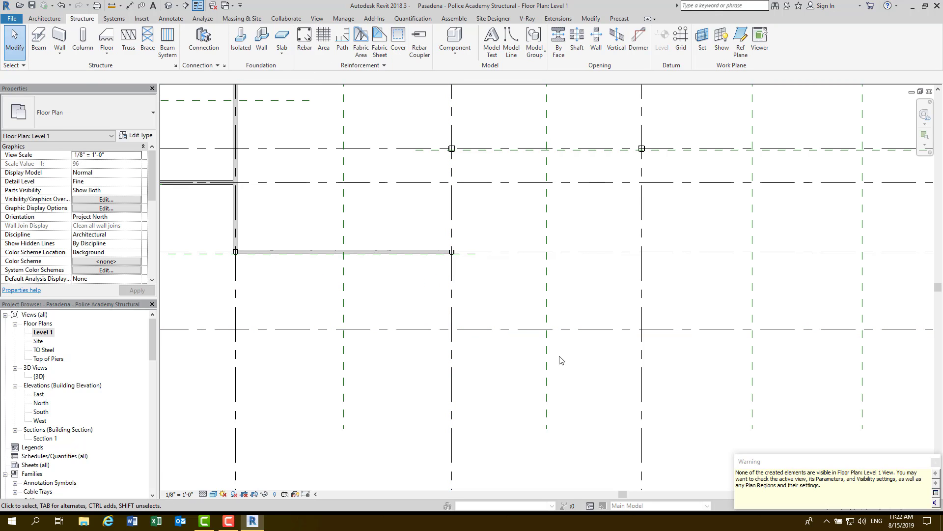
{"action": "left_click", "coordinate": [935, 463]}
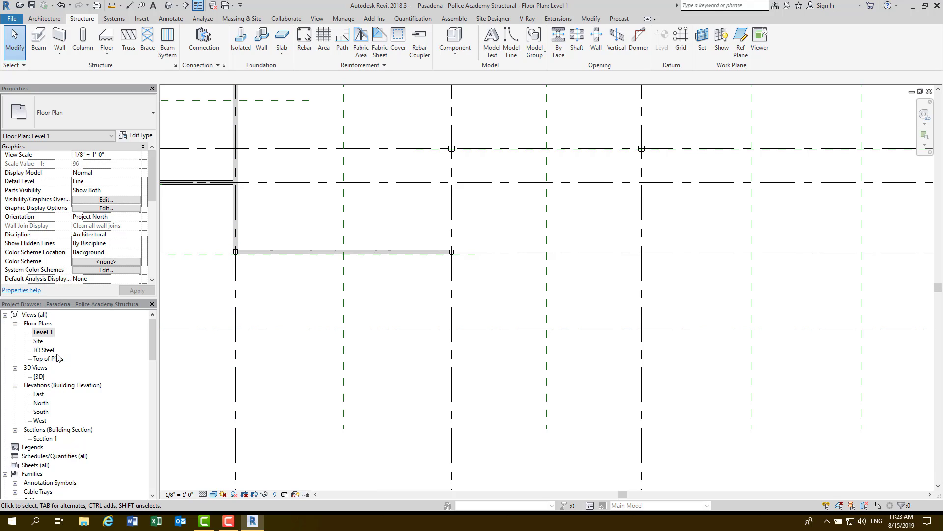
In the 3D view, set column F-4's base level to Level 1, top level to TO Steel and top offset to 5' 2 1/2"
{"action": "left_click", "coordinate": [169, 5]}
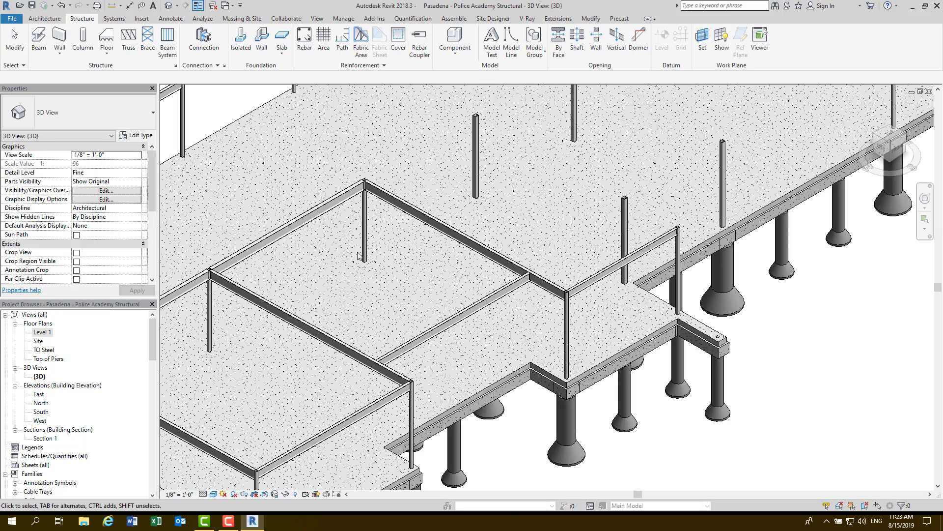
{"action": "middle_click_drag", "start_coordinate": [656, 362], "coordinate": [506, 358]}
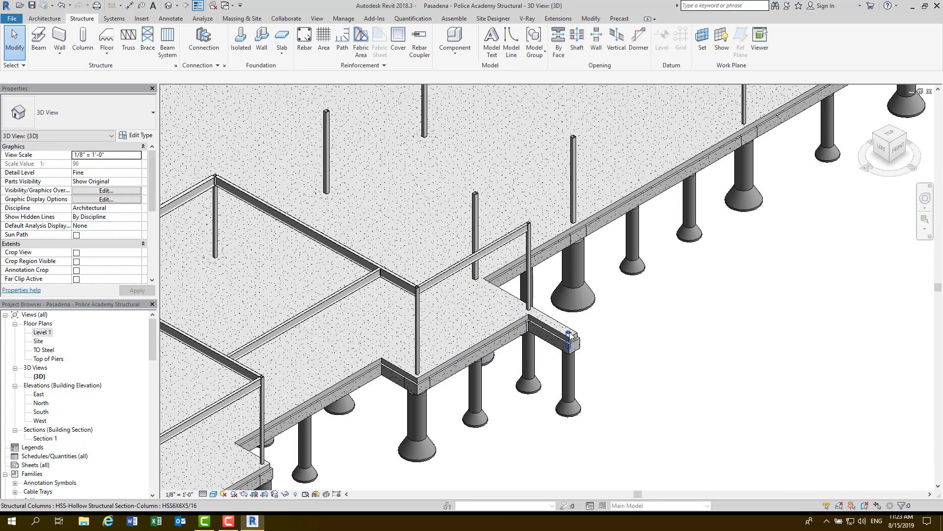
{"action": "left_click", "coordinate": [570, 336]}
{"action": "left_click", "coordinate": [138, 164]}
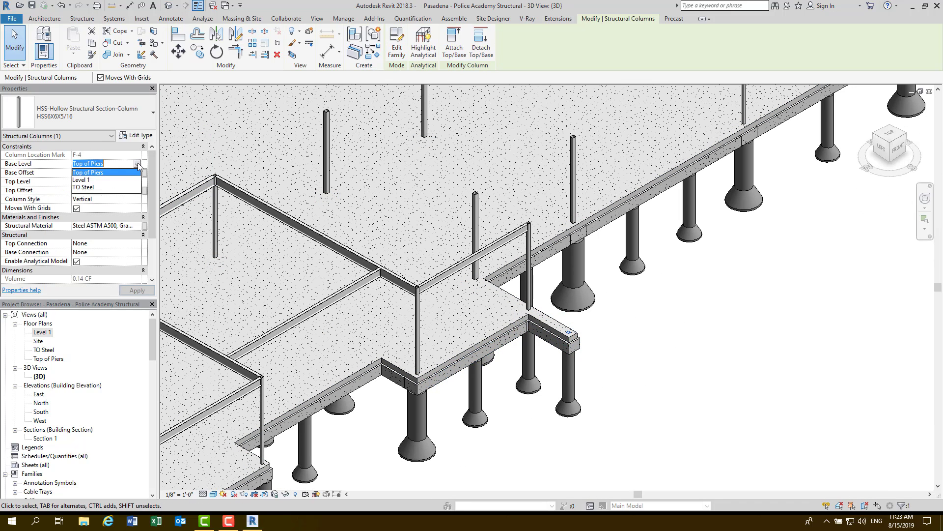
{"action": "left_click", "coordinate": [101, 180]}
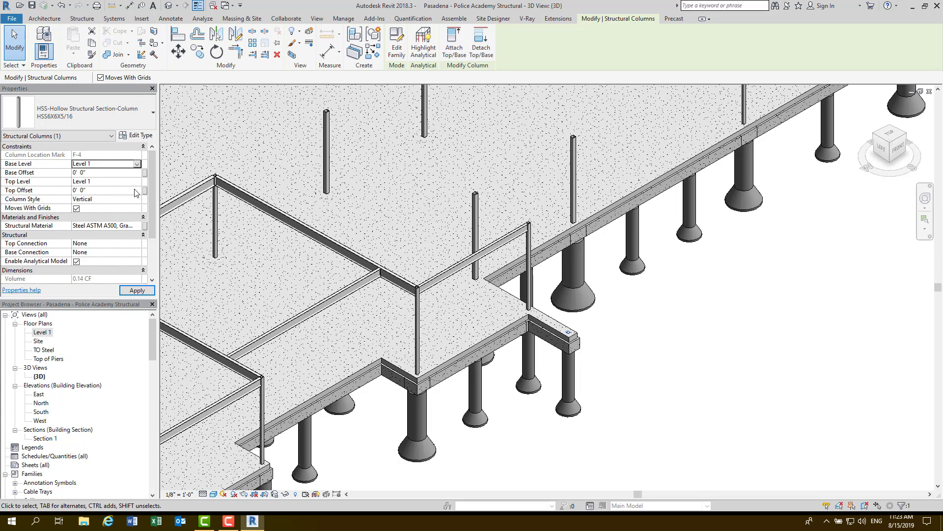
{"action": "left_click", "coordinate": [138, 181]}
{"action": "left_click", "coordinate": [105, 207]}
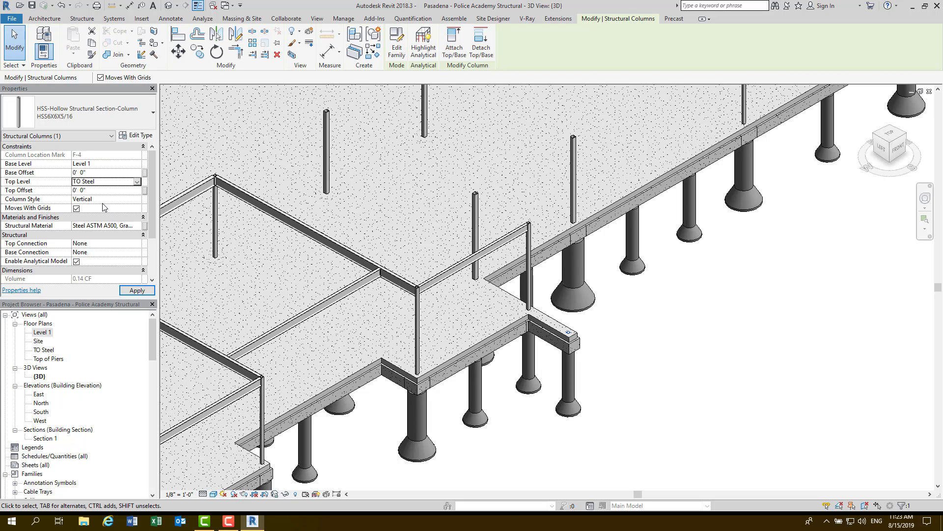
{"action": "left_click", "coordinate": [100, 191]}
{"action": "type", "text": "5'2.5\""}
{"action": "key", "text": "Return"}
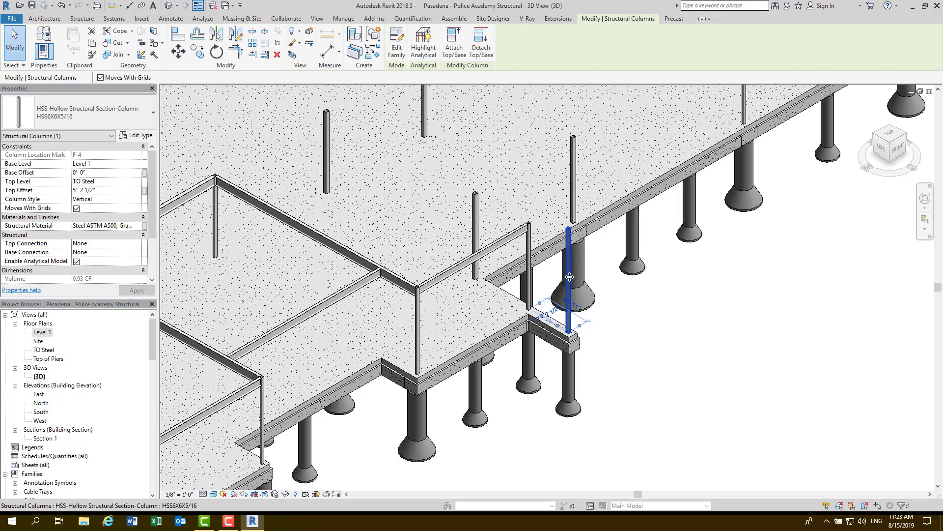
Set the top offset of the HSS8X8X5/16 column at C-4 to 5' 2 1/2"
{"action": "scroll", "coordinate": [570, 277], "scroll_direction": "up", "scroll_amount": 3}
{"action": "middle_click_drag", "start_coordinate": [570, 276], "coordinate": [559, 308], "text": "shift"}
{"action": "scroll", "coordinate": [541, 261], "scroll_direction": "down", "scroll_amount": 5}
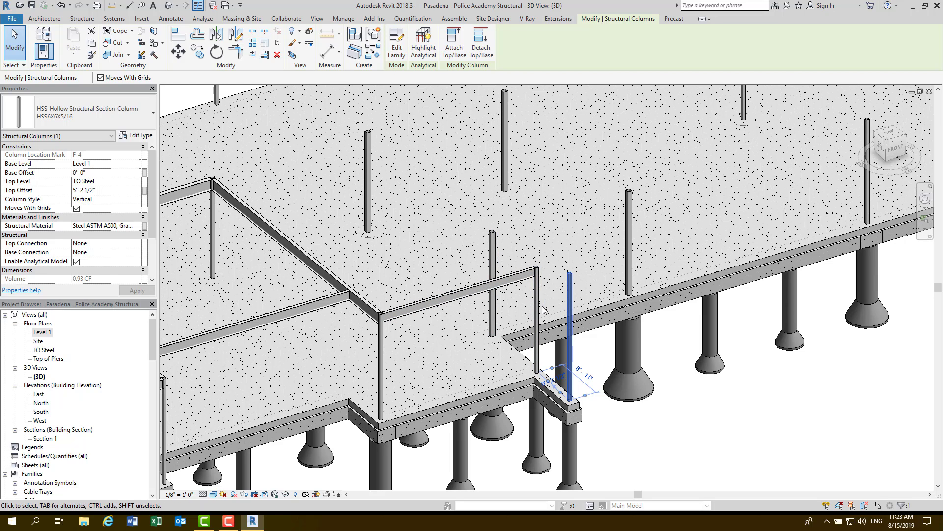
{"action": "left_click", "coordinate": [538, 309]}
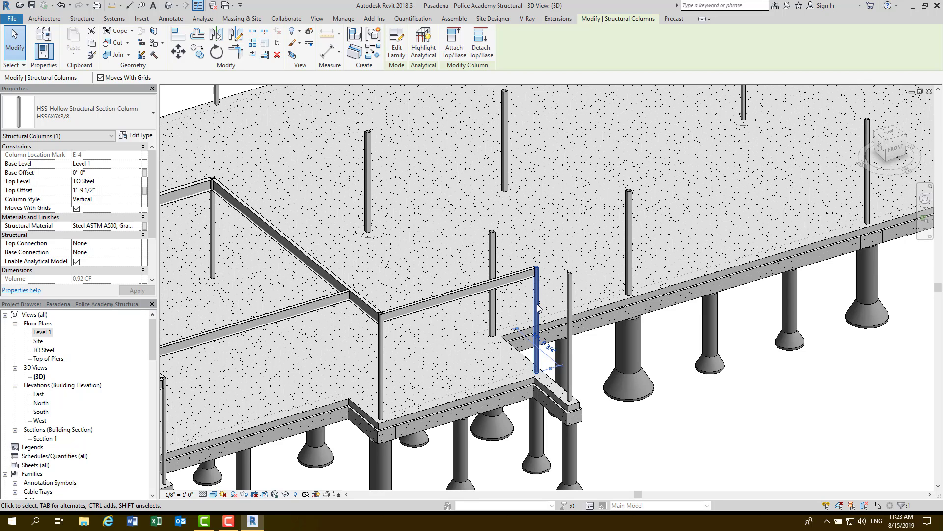
{"action": "left_click", "coordinate": [492, 285]}
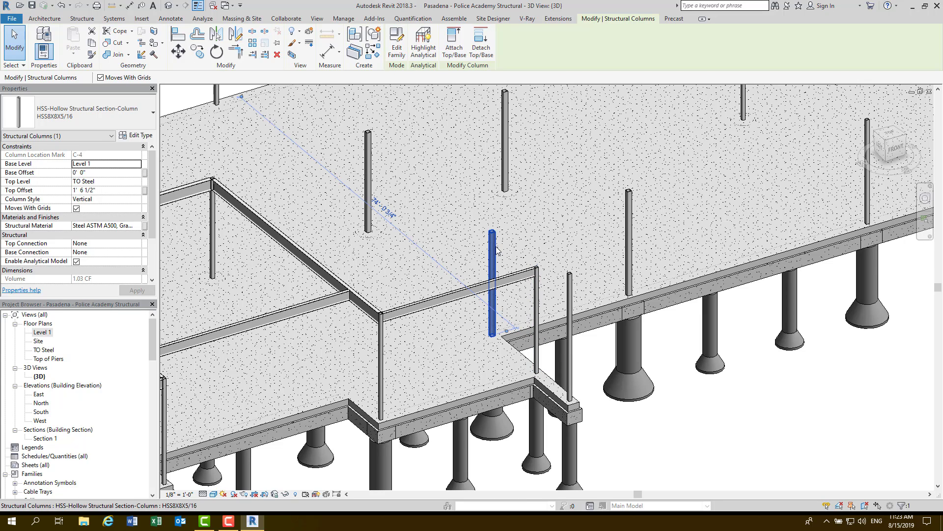
{"action": "left_click", "coordinate": [104, 192]}
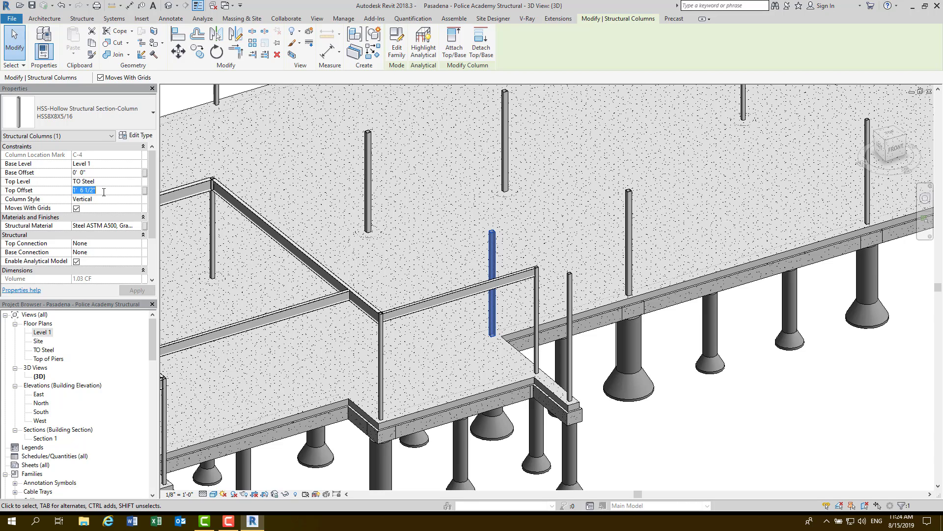
{"action": "type", "text": "5'2.5\""}
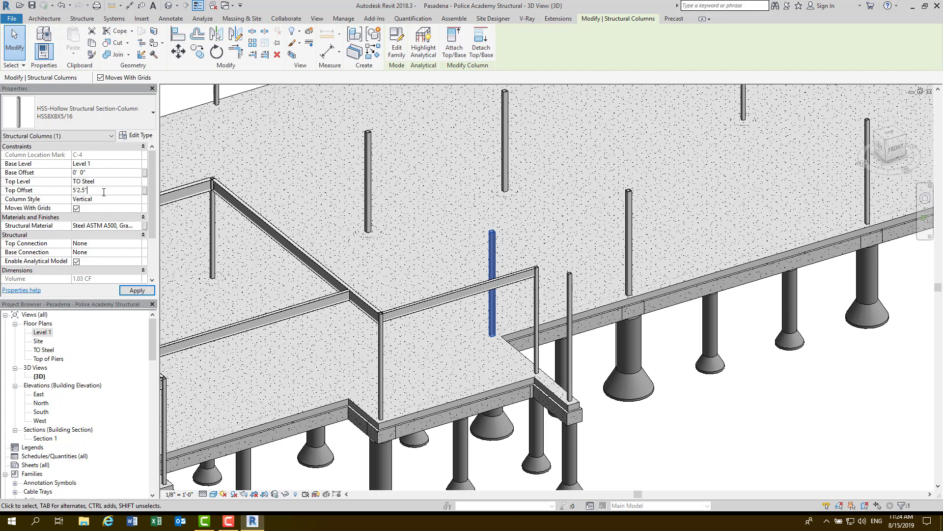
{"action": "key", "text": "Return"}
Set the top offset of the HSS8X8X1/2 column at C-5 to 5' 2 1/2" and return to the Level 1 floor plan
{"action": "left_click", "coordinate": [629, 246]}
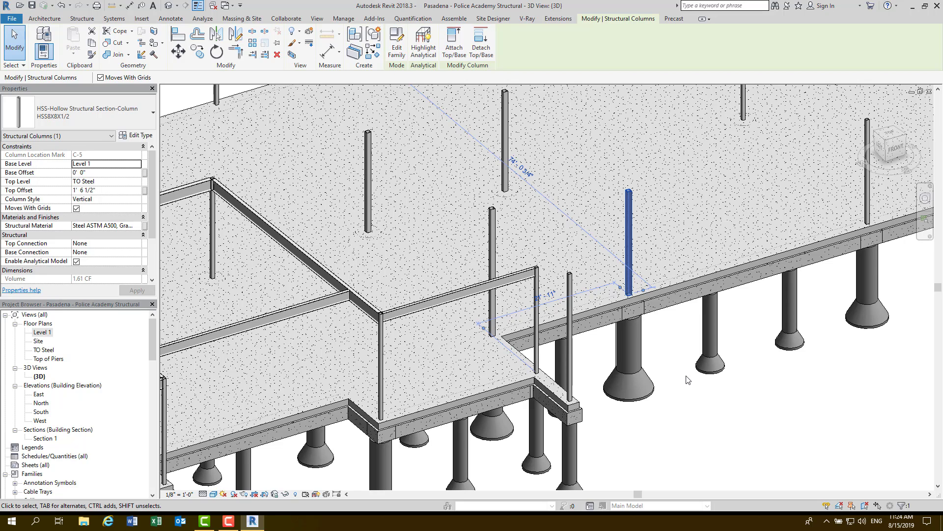
{"action": "left_click", "coordinate": [109, 191]}
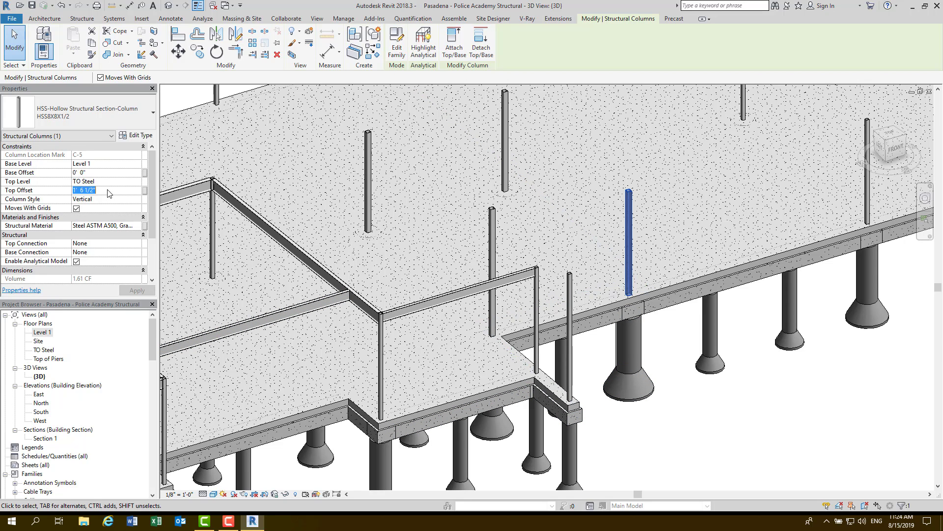
{"action": "type", "text": "5'2.5\""}
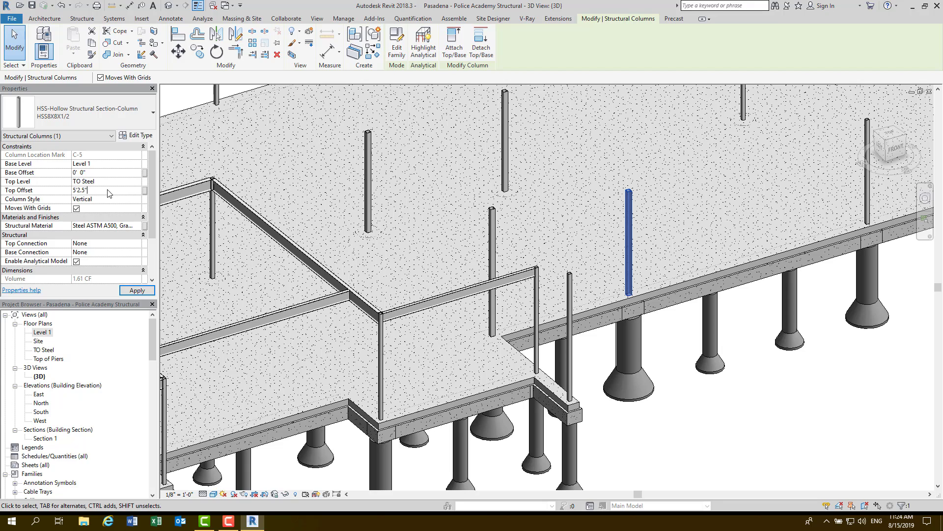
{"action": "key", "text": "Return"}
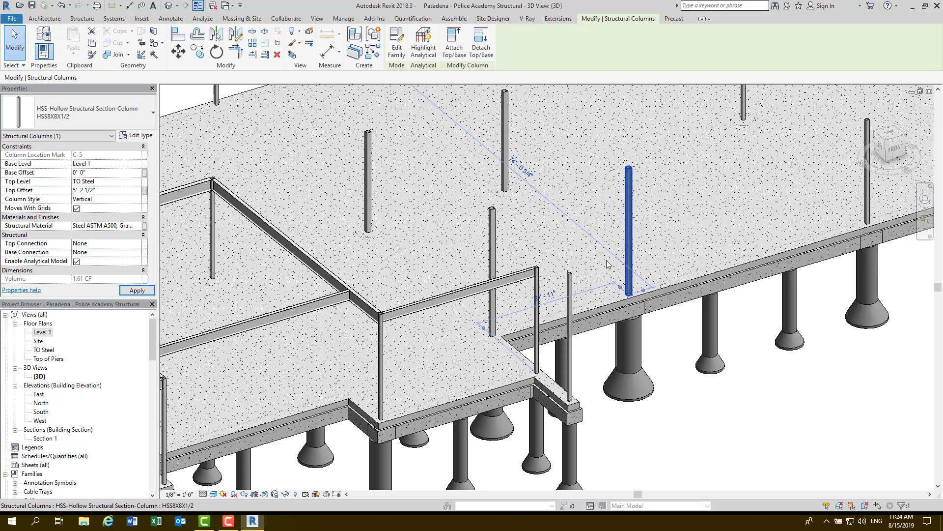
{"action": "left_click", "coordinate": [696, 401]}
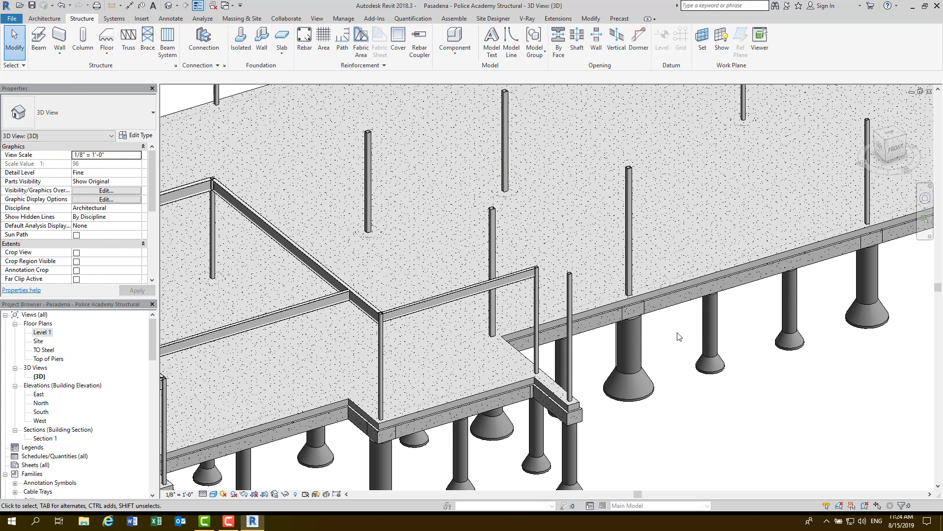
{"action": "double_click", "coordinate": [44, 333]}
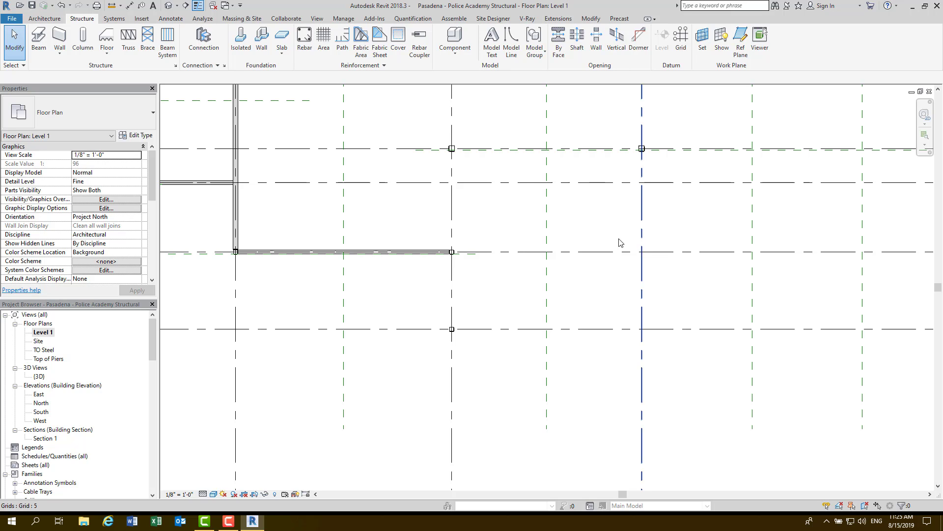
Place a W10X12 beam with a z offset of 15' 0" on grid 4 from column C-4 to column E-4
{"action": "scroll", "coordinate": [620, 243], "scroll_direction": "up", "scroll_amount": 3}
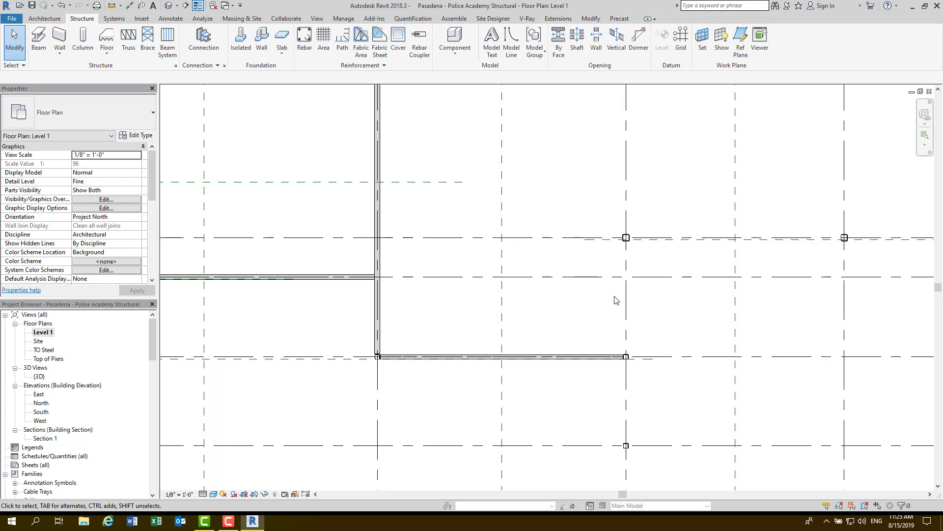
{"action": "left_click", "coordinate": [39, 41]}
{"action": "left_click", "coordinate": [88, 109]}
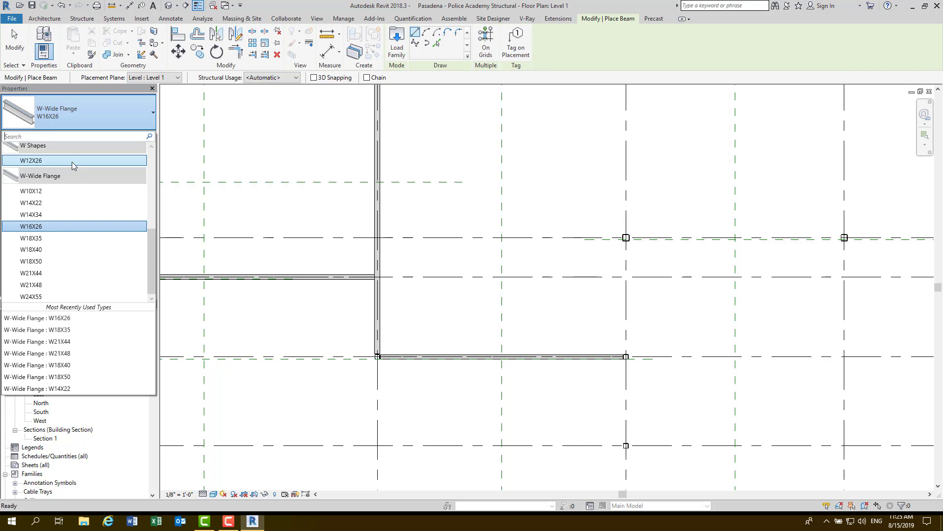
{"action": "left_click", "coordinate": [53, 196]}
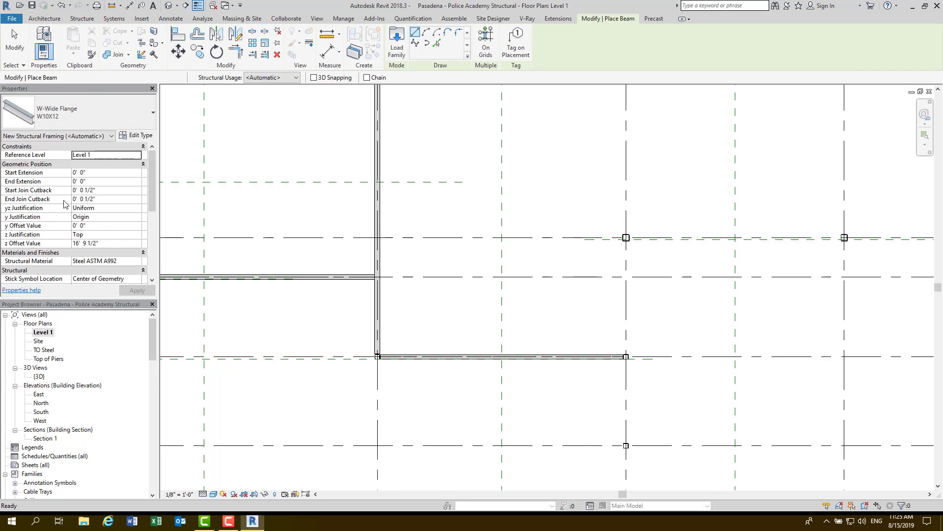
{"action": "left_click", "coordinate": [108, 244]}
{"action": "type", "text": "15'"}
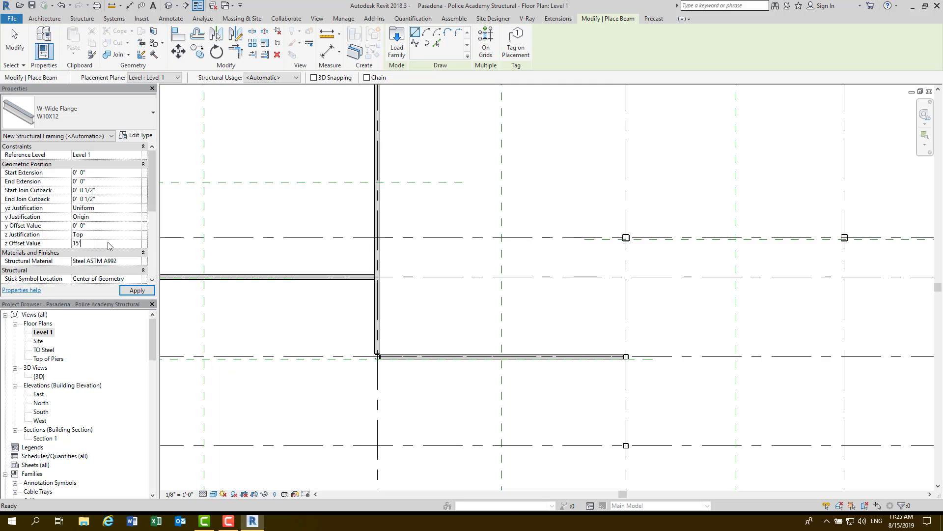
{"action": "key", "text": "Return"}
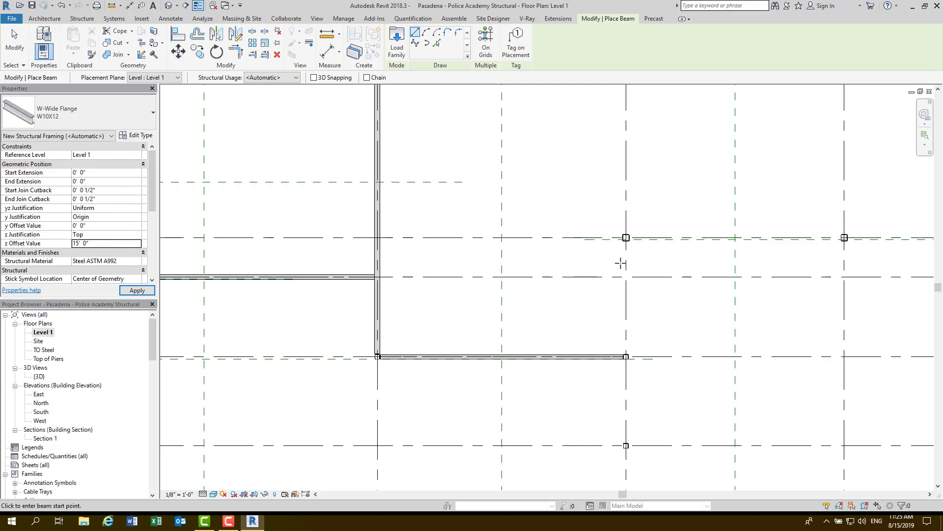
{"action": "left_click", "coordinate": [626, 238]}
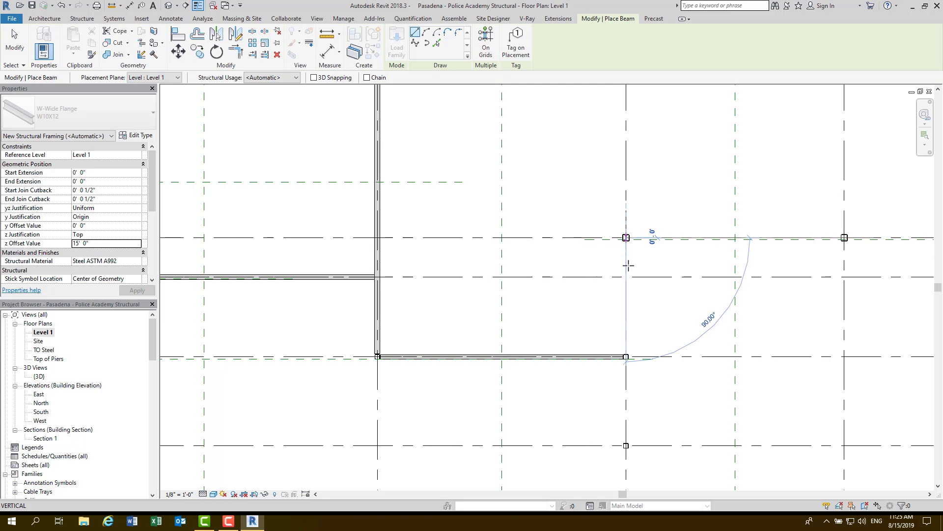
{"action": "left_click", "coordinate": [626, 357]}
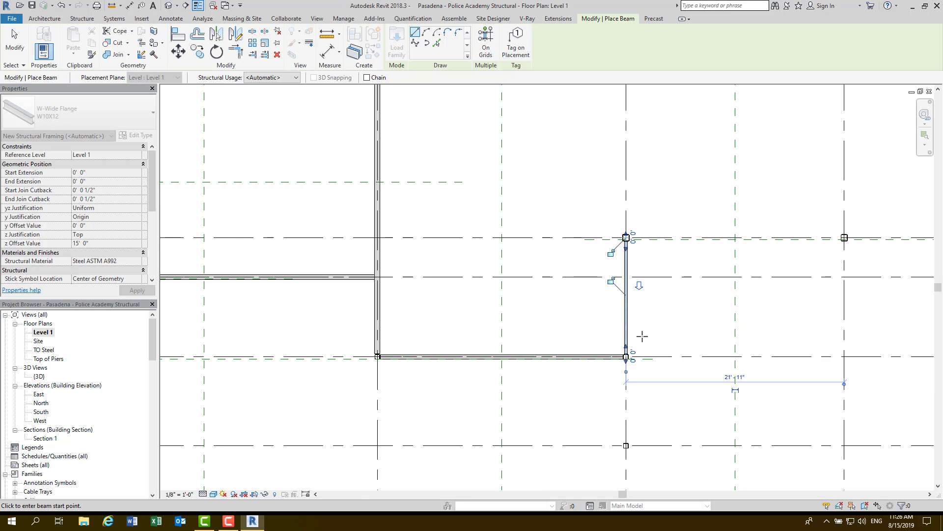
{"action": "key", "text": "Escape"}
{"action": "key", "text": "Escape"}
Set the W10X12 beam's end level offset to 1' 9 1/2" at E-4 and its start level offset to 1' 6 1/2" at C-4
{"action": "left_click", "coordinate": [628, 350]}
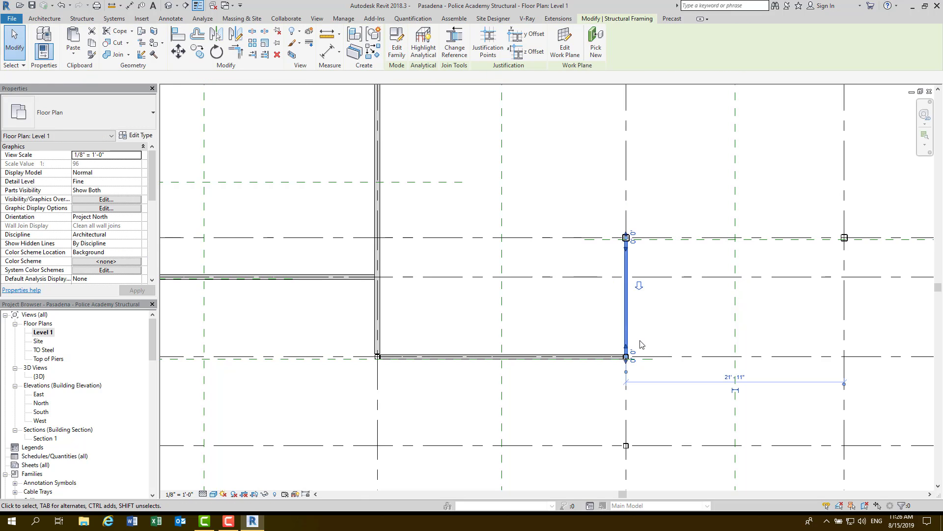
{"action": "left_click", "coordinate": [634, 360]}
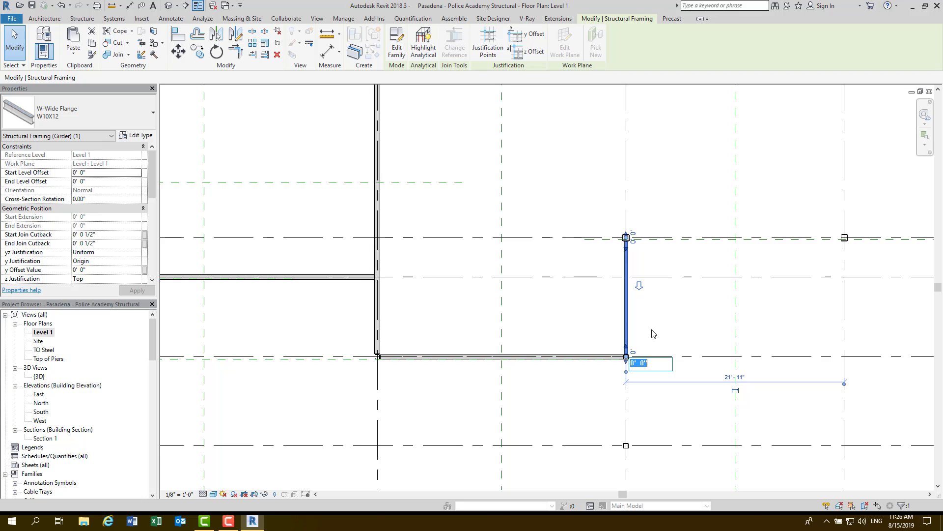
{"action": "type", "text": "1'9.5"}
{"action": "key", "text": "Return"}
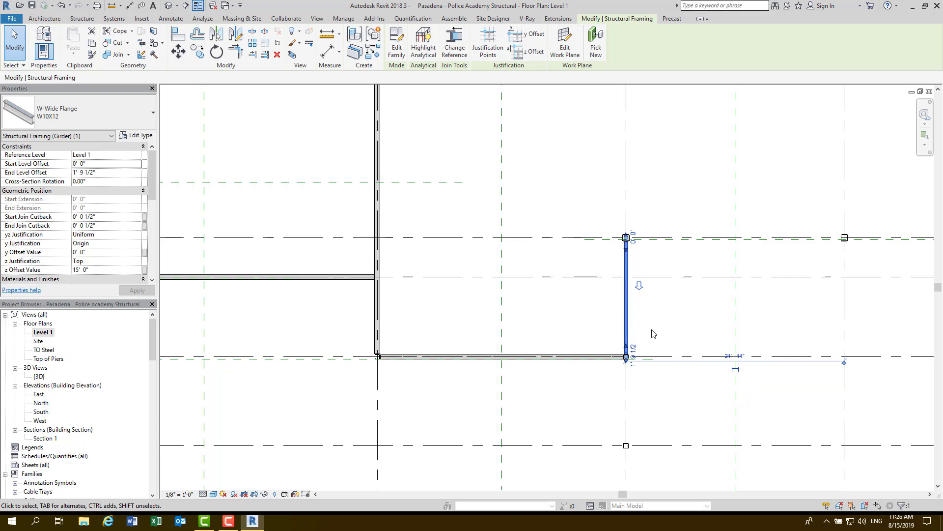
{"action": "middle_click_drag", "start_coordinate": [659, 334], "coordinate": [467, 284]}
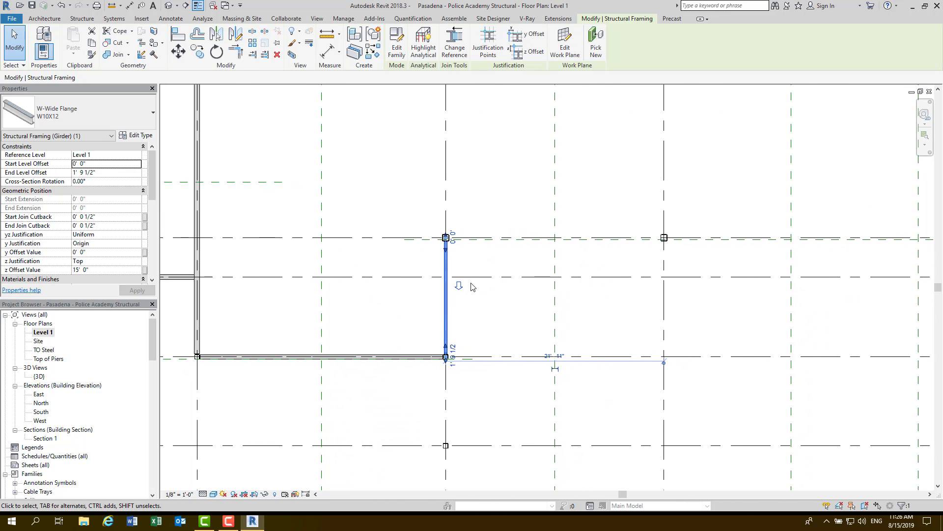
{"action": "left_click", "coordinate": [453, 238]}
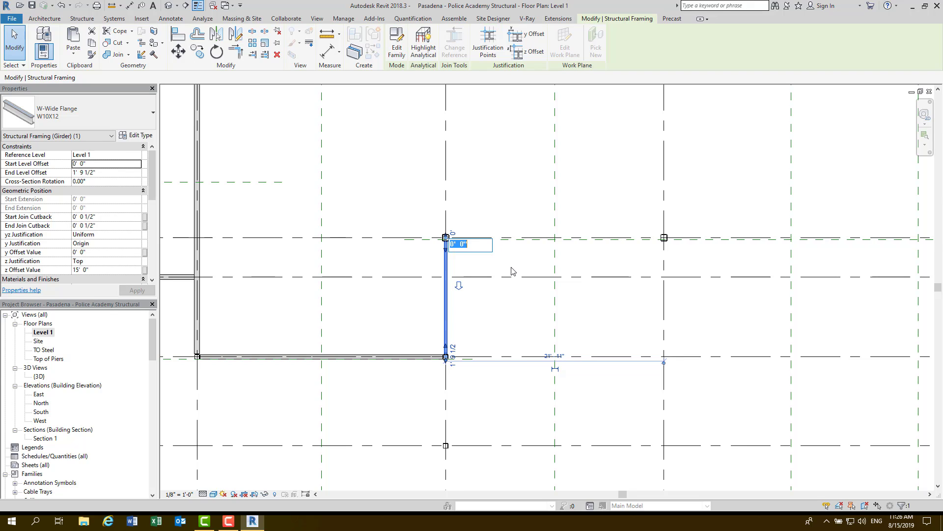
{"action": "type", "text": "1'6.5\""}
{"action": "key", "text": "Return"}
{"action": "middle_click_drag", "start_coordinate": [600, 255], "coordinate": [363, 252]}
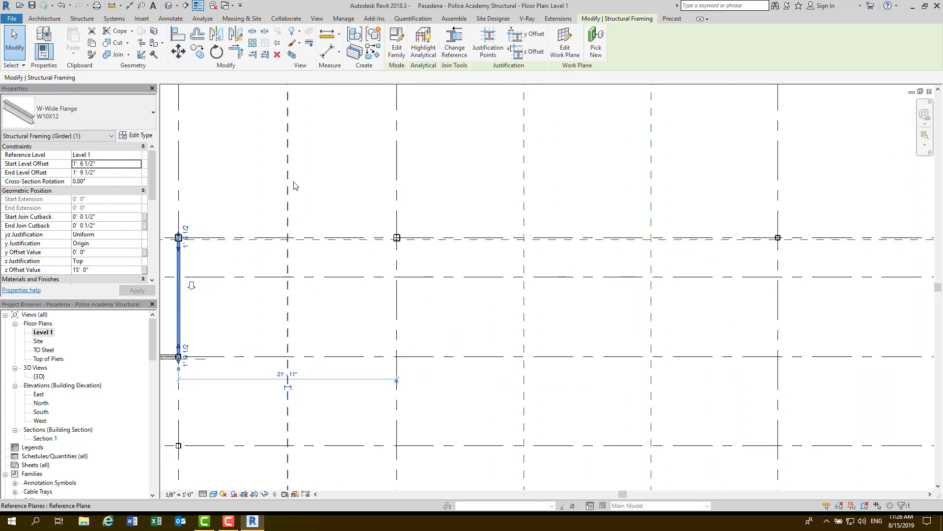
{"action": "middle_click_drag", "start_coordinate": [400, 195], "coordinate": [608, 207]}
{"action": "key", "text": "Escape"}
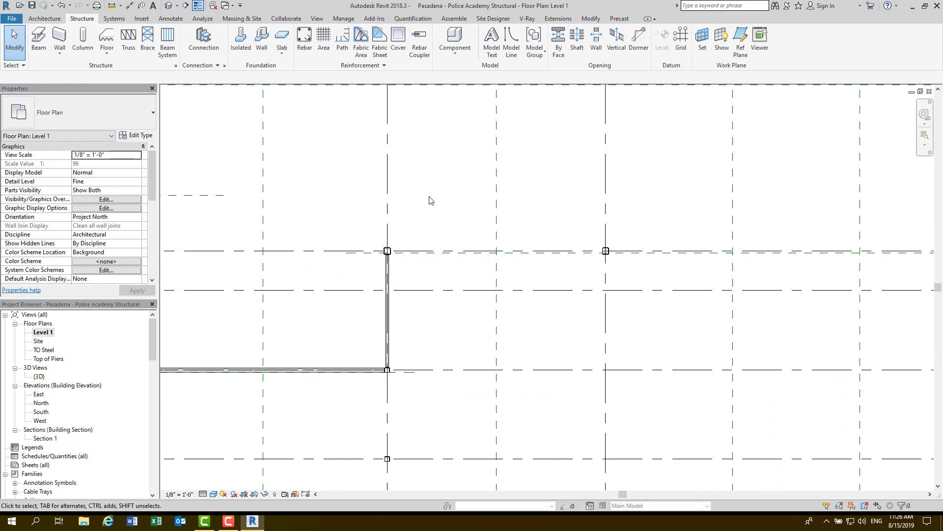
Place a W18X50 beam on grid 4 from the next column above C-4 in plan down to column C-4
{"action": "middle_click_drag", "start_coordinate": [467, 213], "coordinate": [625, 279]}
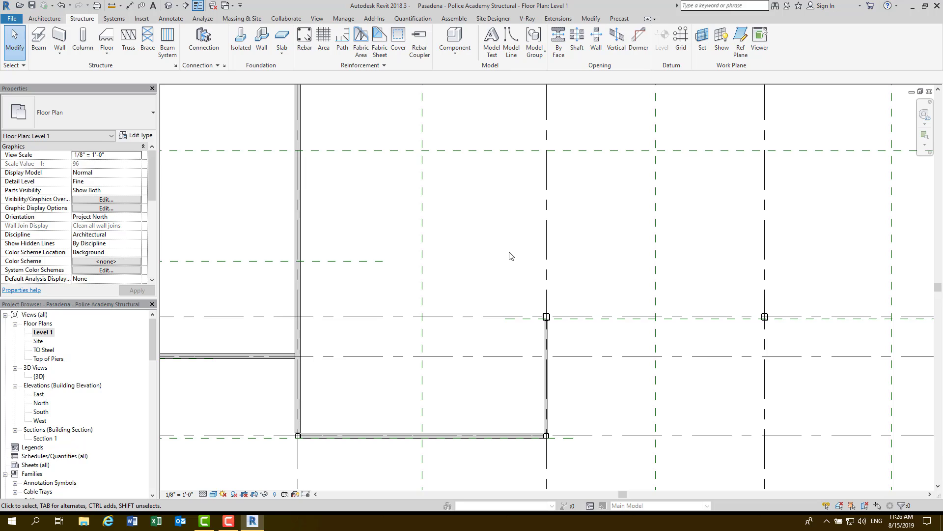
{"action": "middle_click_drag", "start_coordinate": [506, 216], "coordinate": [446, 389]}
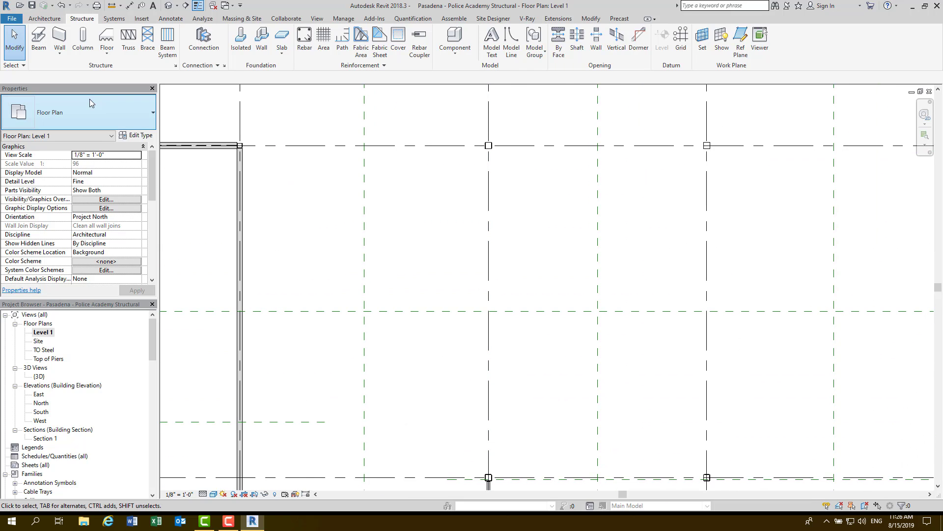
{"action": "left_click", "coordinate": [43, 44]}
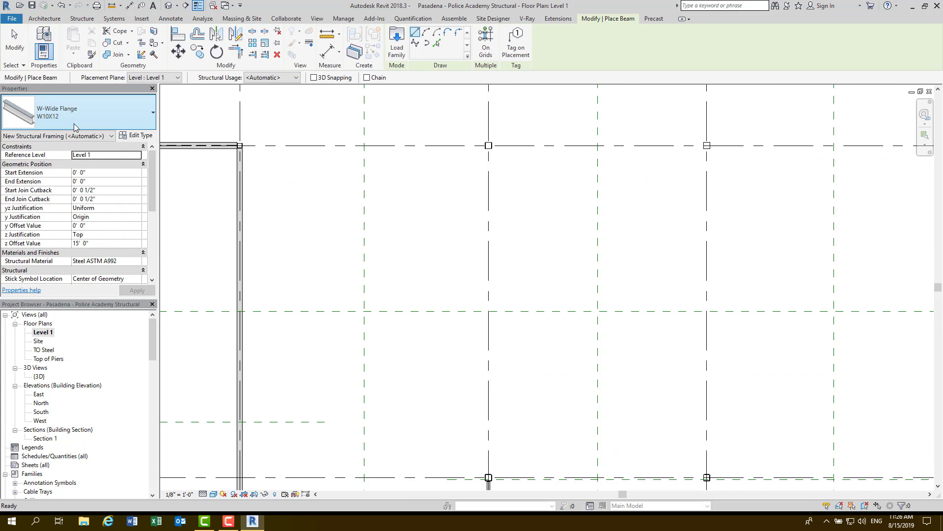
{"action": "left_click", "coordinate": [76, 116]}
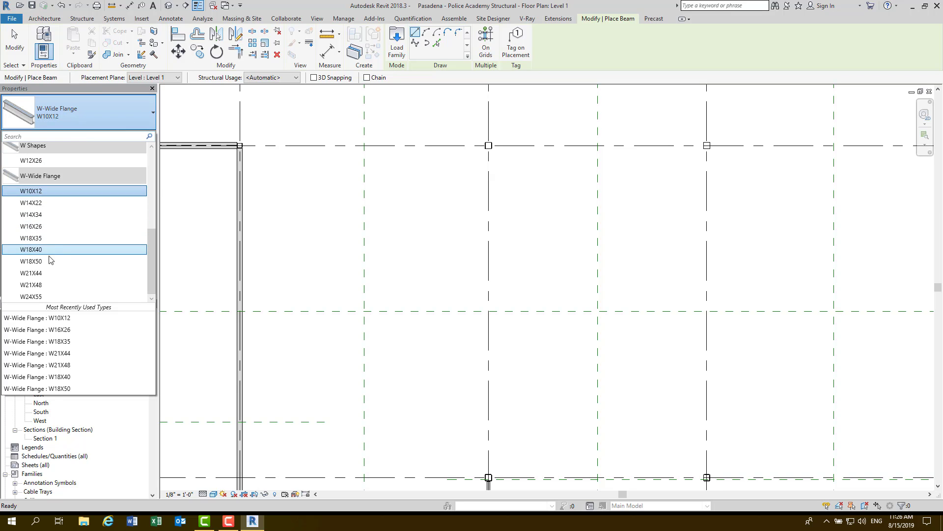
{"action": "left_click", "coordinate": [81, 261]}
{"action": "left_click", "coordinate": [489, 145]}
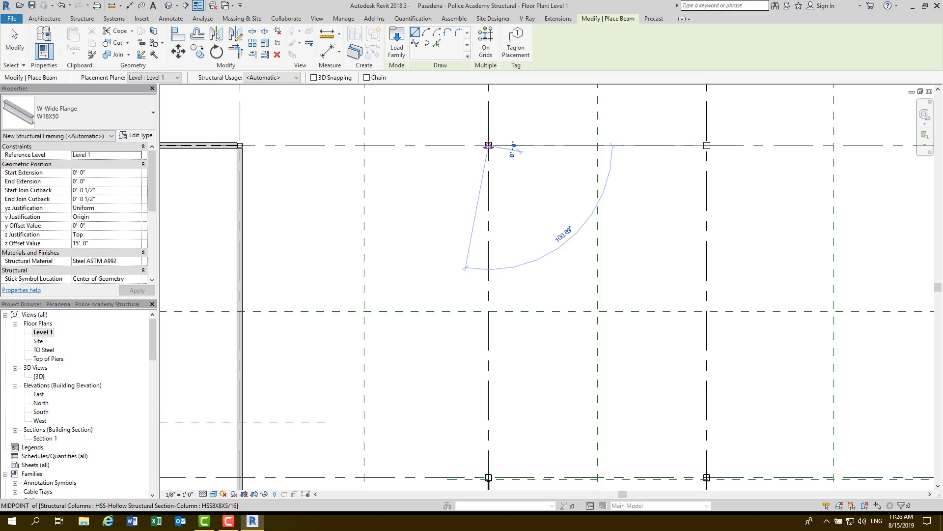
{"action": "left_click", "coordinate": [488, 477]}
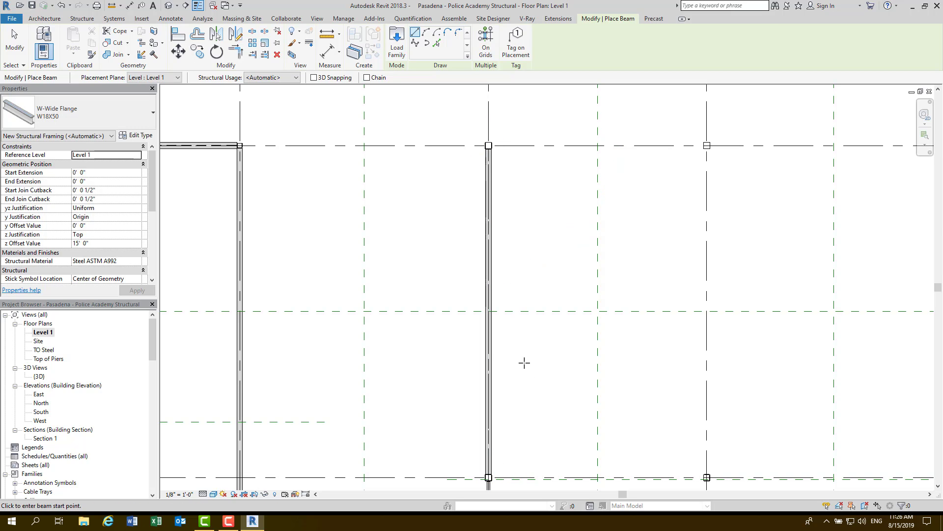
{"action": "key", "text": "Escape"}
{"action": "key", "text": "Escape"}
Set the W18X50 beam's start level offset to 10 1/4" and its end level offset at C-4 to 1' 6 1/2"
{"action": "left_click", "coordinate": [489, 184]}
{"action": "left_click", "coordinate": [498, 150]}
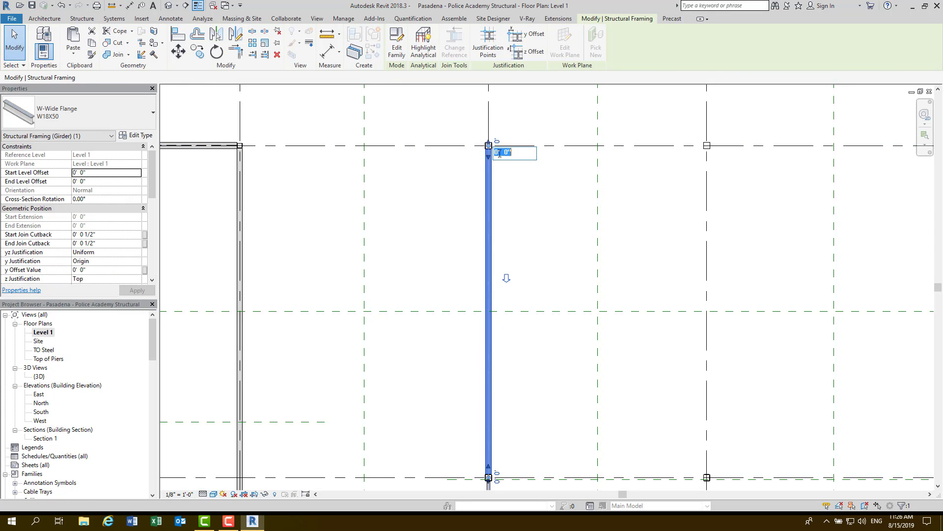
{"action": "type", "text": "10.25\""}
{"action": "key", "text": "Return"}
{"action": "middle_click_drag", "start_coordinate": [546, 421], "coordinate": [499, 349]}
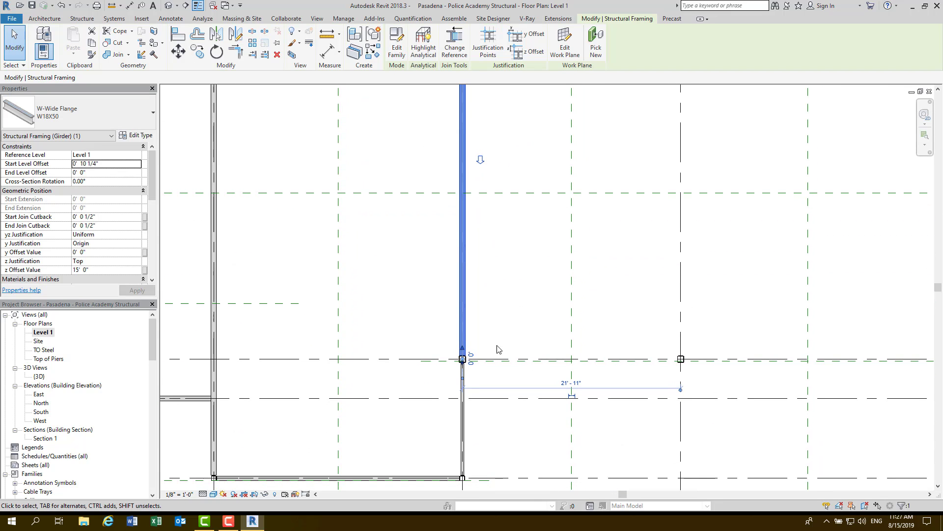
{"action": "left_click", "coordinate": [471, 358]}
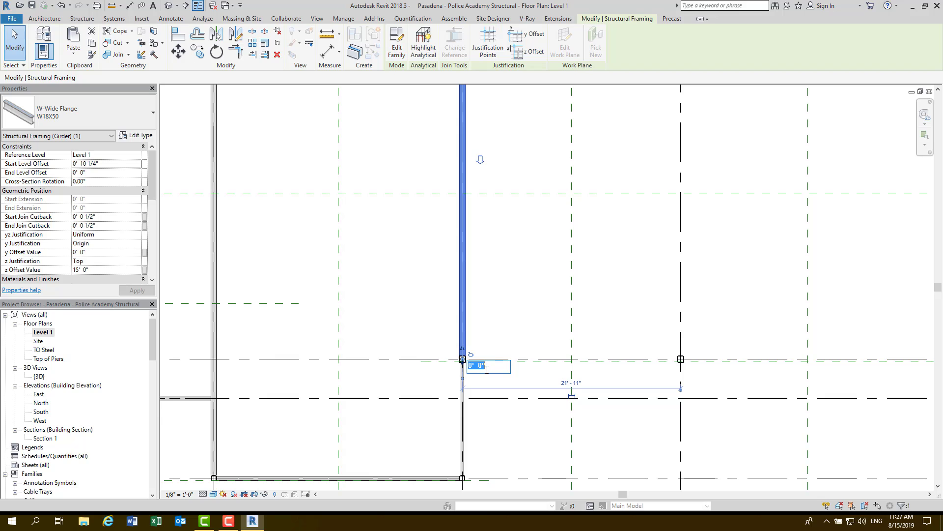
{"action": "type", "text": "1'6.5"}
{"action": "key", "text": "Return"}
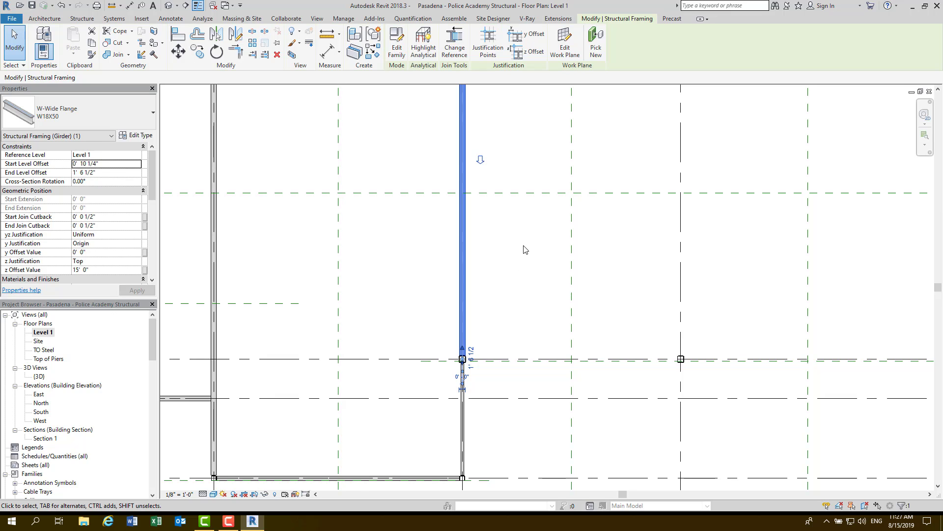
{"action": "middle_click_drag", "start_coordinate": [558, 279], "coordinate": [655, 419]}
{"action": "middle_click_drag", "start_coordinate": [524, 231], "coordinate": [547, 271]}
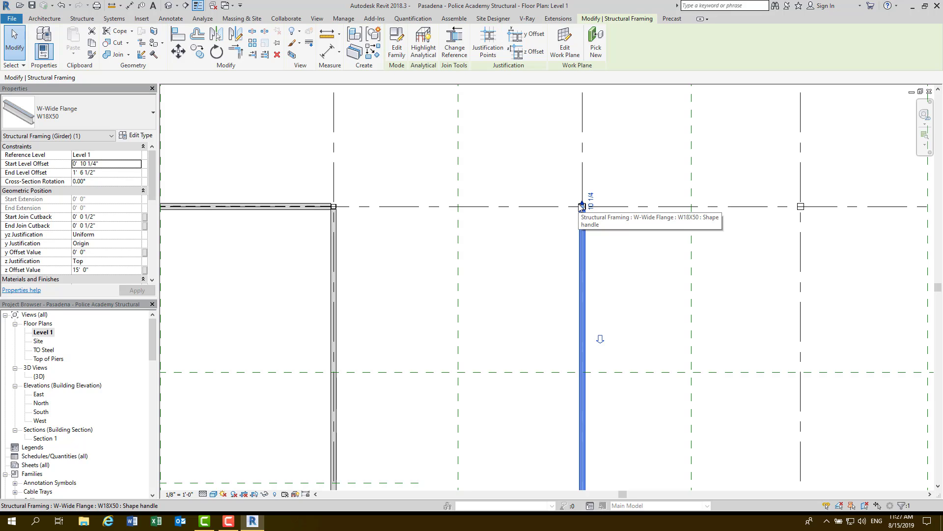
{"action": "left_click", "coordinate": [420, 251]}
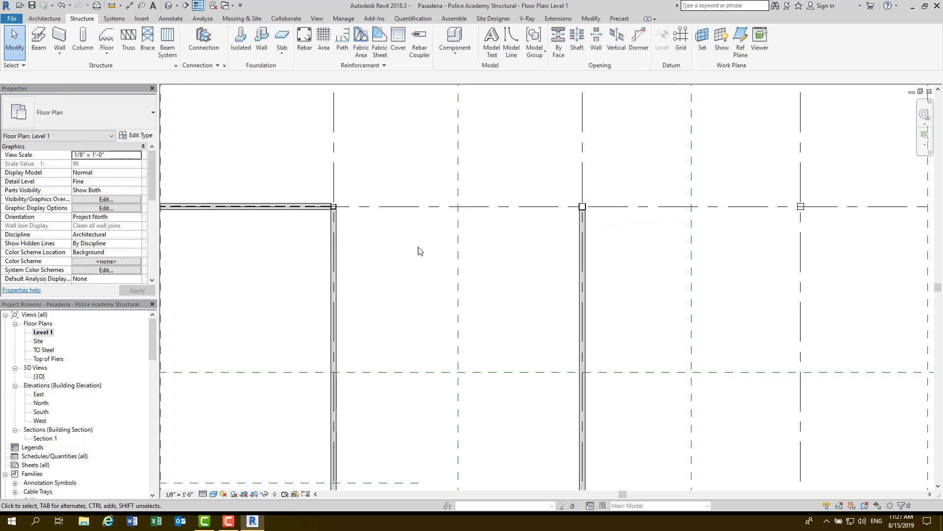
{"action": "left_click", "coordinate": [39, 39]}
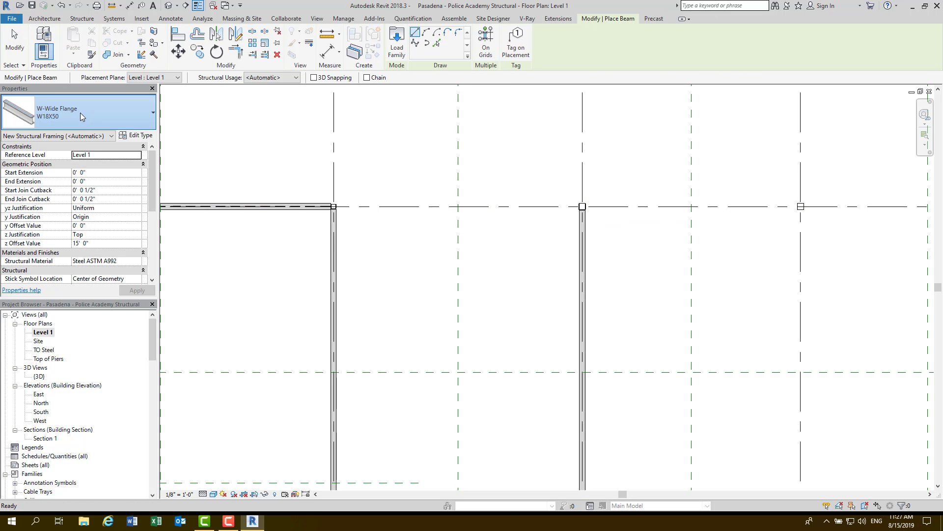
{"action": "left_click", "coordinate": [81, 113]}
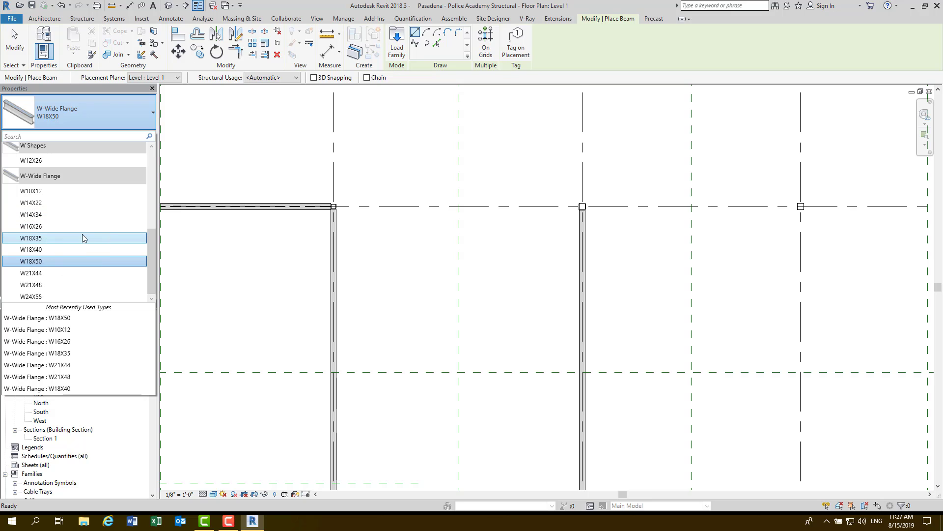
{"action": "left_click", "coordinate": [205, 150]}
{"action": "left_click", "coordinate": [206, 152]}
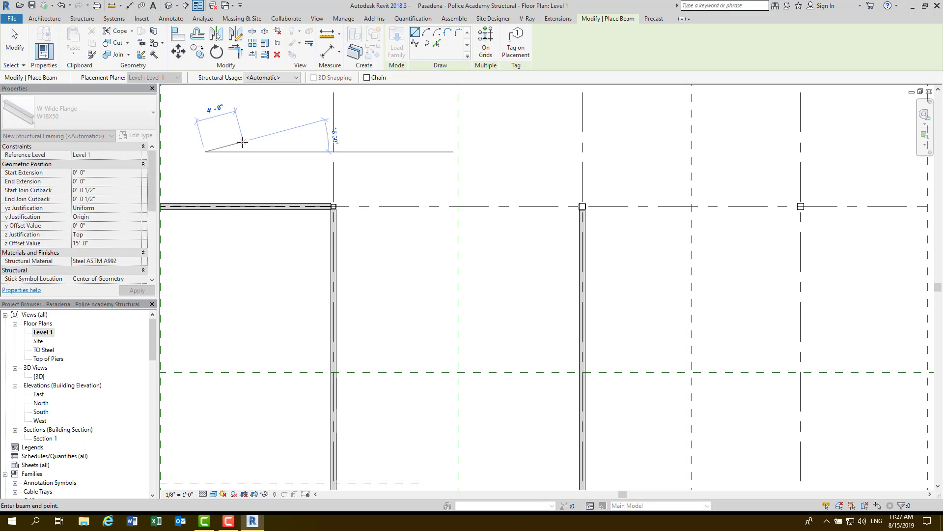
{"action": "key", "text": "Escape"}
{"action": "key", "text": "Escape"}
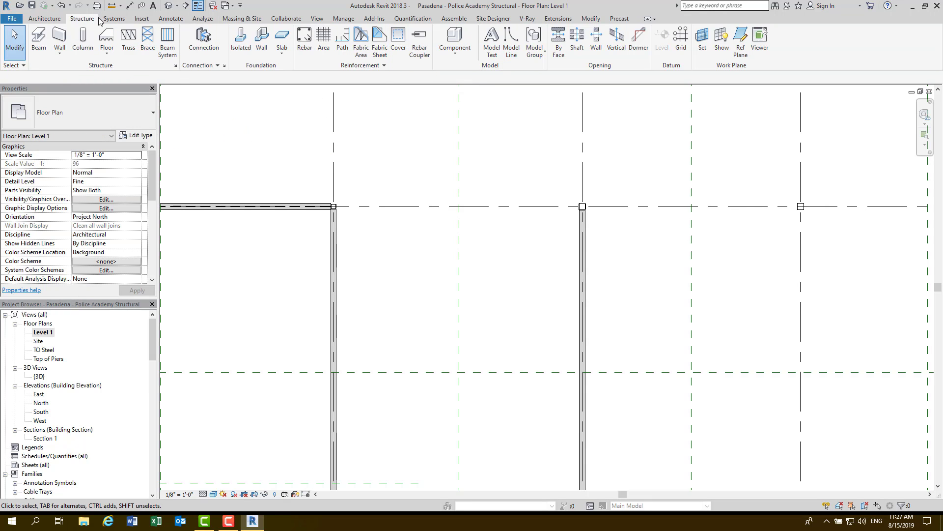
Load the W16X31 type of the W-Wide Flange family from the Steel library folder
{"action": "left_click", "coordinate": [142, 18]}
{"action": "left_click", "coordinate": [360, 49]}
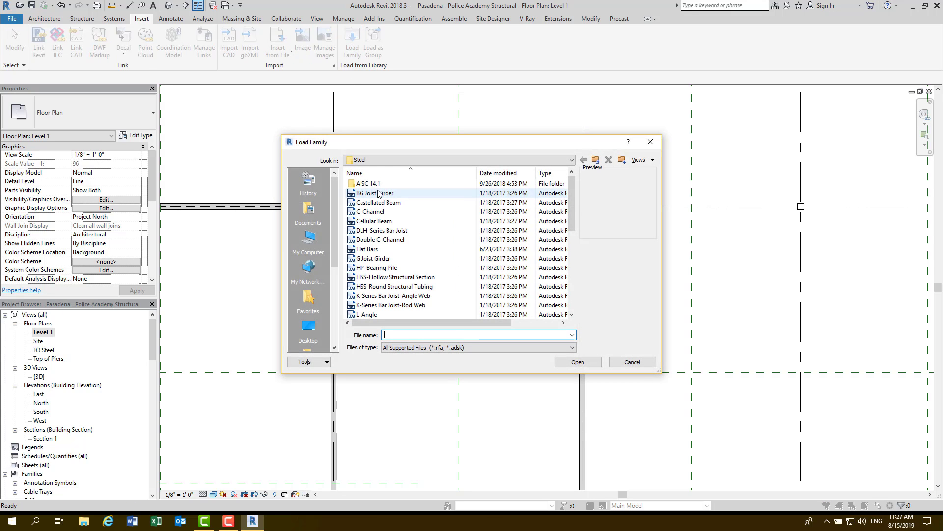
{"action": "left_click", "coordinate": [373, 250]}
{"action": "scroll", "coordinate": [394, 275], "scroll_direction": "down", "scroll_amount": 2}
{"action": "scroll", "coordinate": [399, 317], "scroll_direction": "down", "scroll_amount": 1}
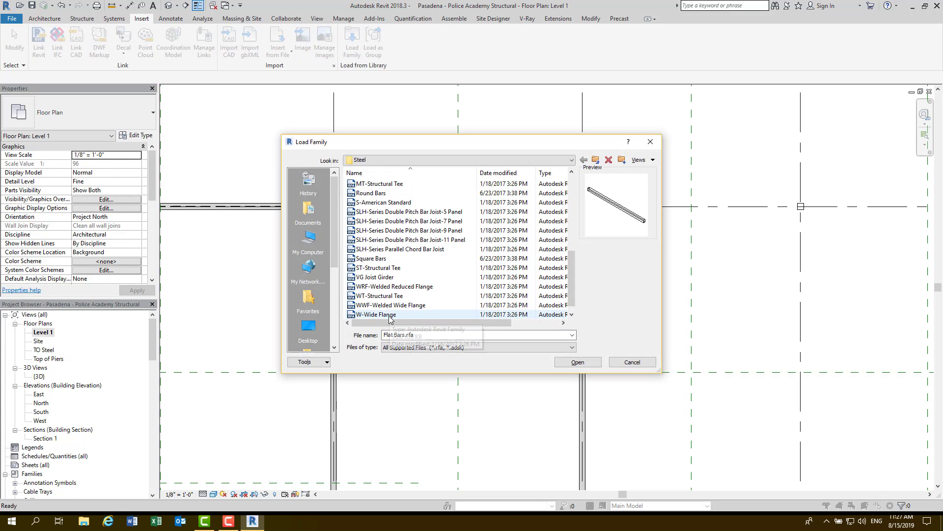
{"action": "double_click", "coordinate": [383, 314]}
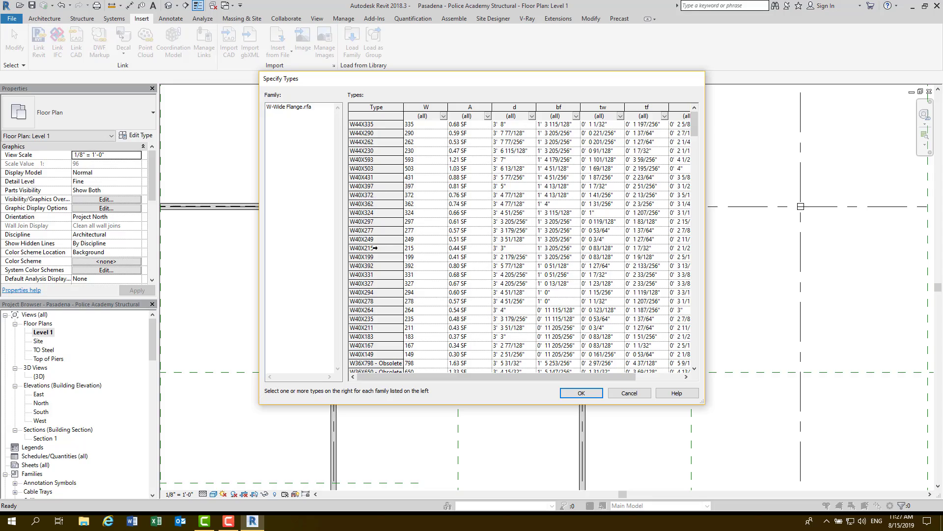
{"action": "scroll", "coordinate": [381, 260], "scroll_direction": "down", "scroll_amount": 15}
{"action": "scroll", "coordinate": [378, 283], "scroll_direction": "down", "scroll_amount": 20}
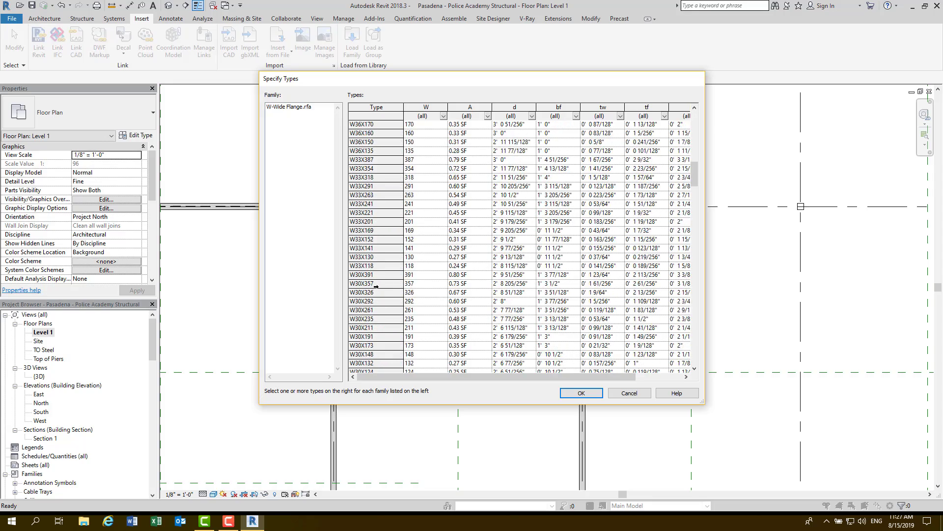
{"action": "scroll", "coordinate": [376, 291], "scroll_direction": "down", "scroll_amount": 6}
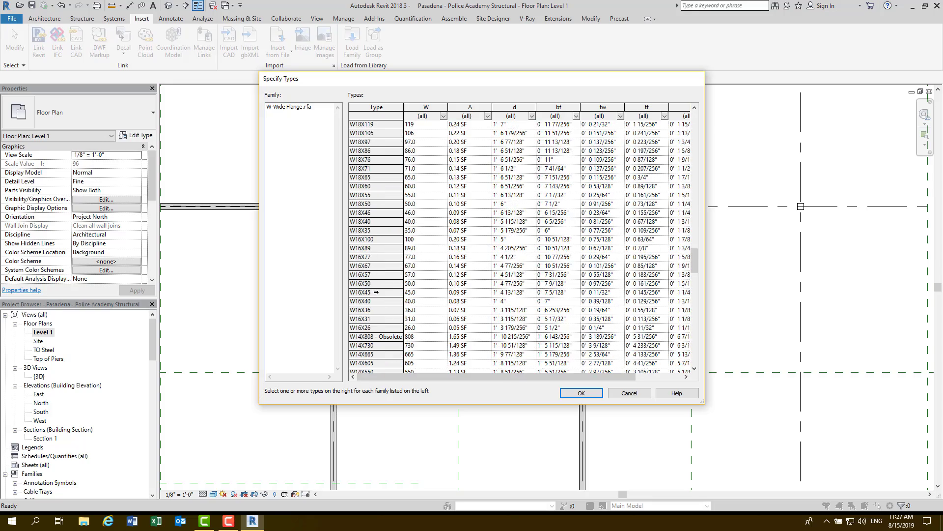
{"action": "left_click", "coordinate": [378, 318]}
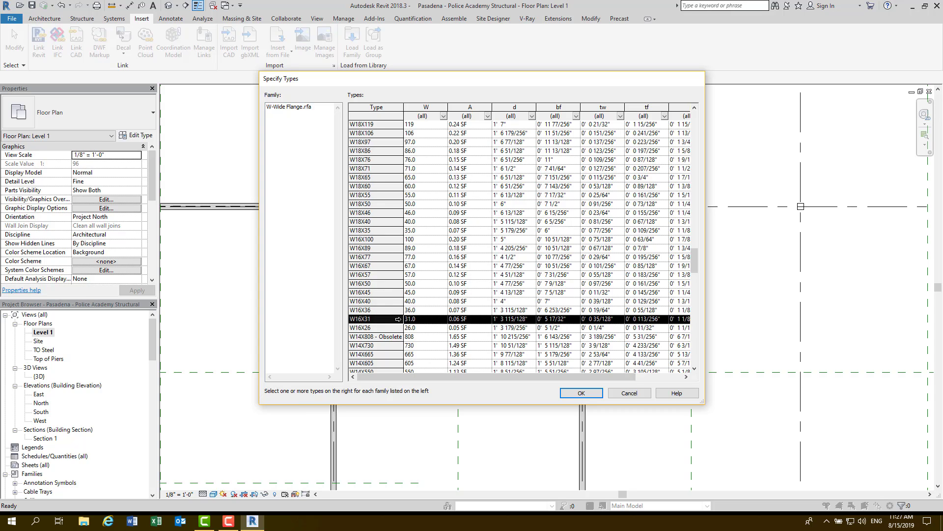
{"action": "left_click", "coordinate": [580, 393]}
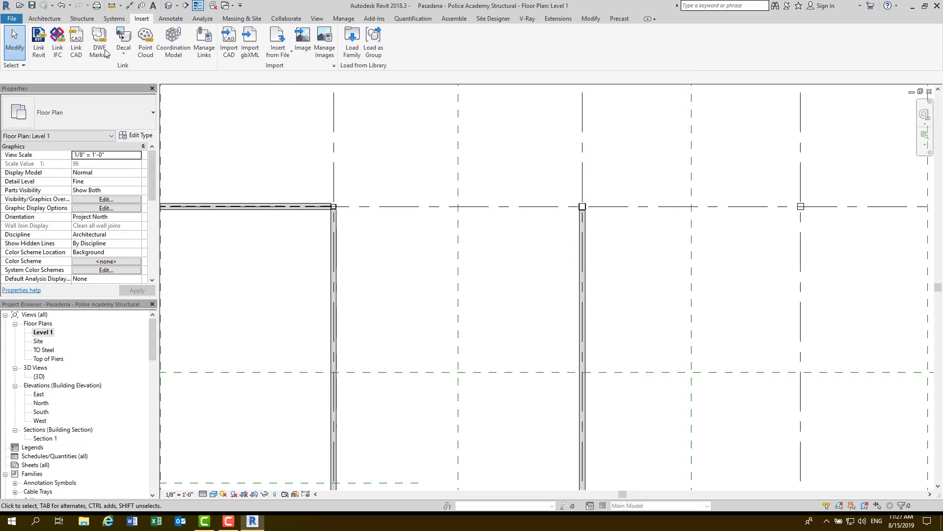
Place a W16X31 beam with a z offset of 15' 10 1/4" along the upper grid line, from the column left of grid 4 to grid 4's column
{"action": "left_click", "coordinate": [82, 18]}
{"action": "left_click", "coordinate": [38, 42]}
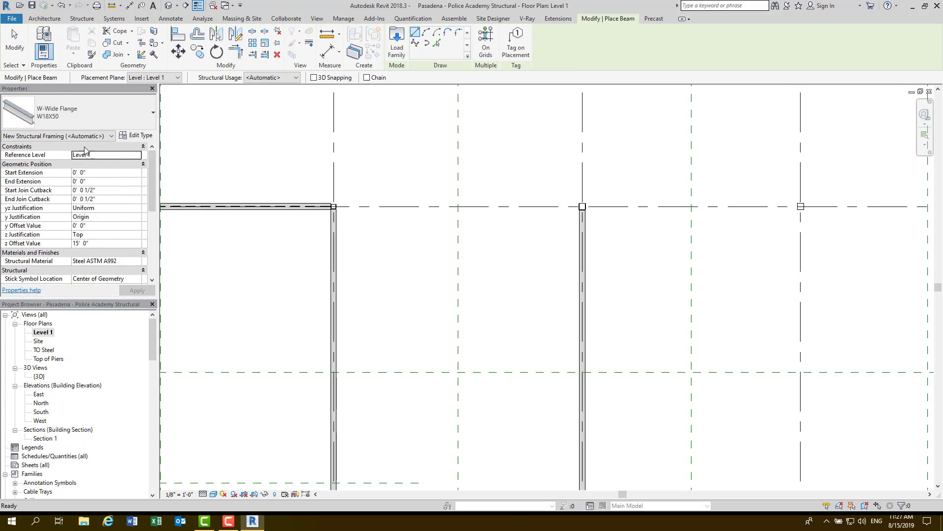
{"action": "left_click", "coordinate": [64, 112]}
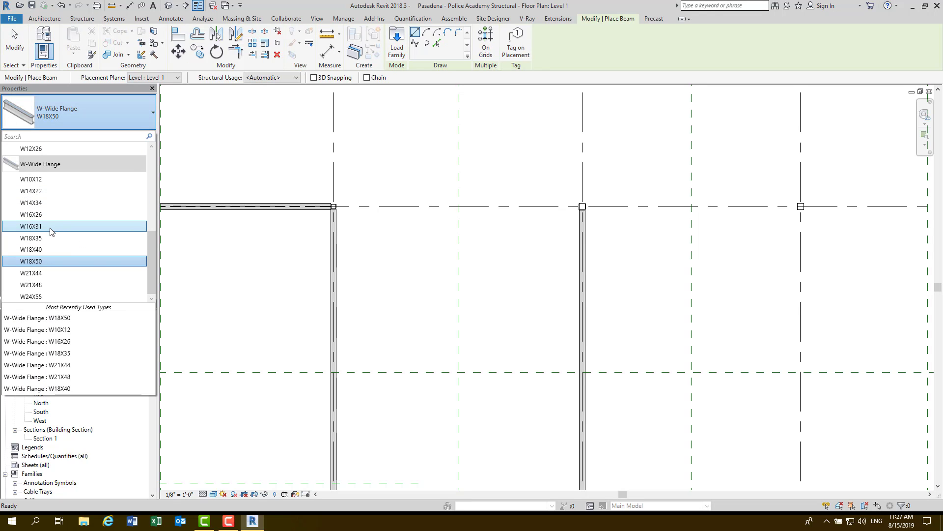
{"action": "left_click", "coordinate": [68, 226]}
{"action": "left_click", "coordinate": [115, 243]}
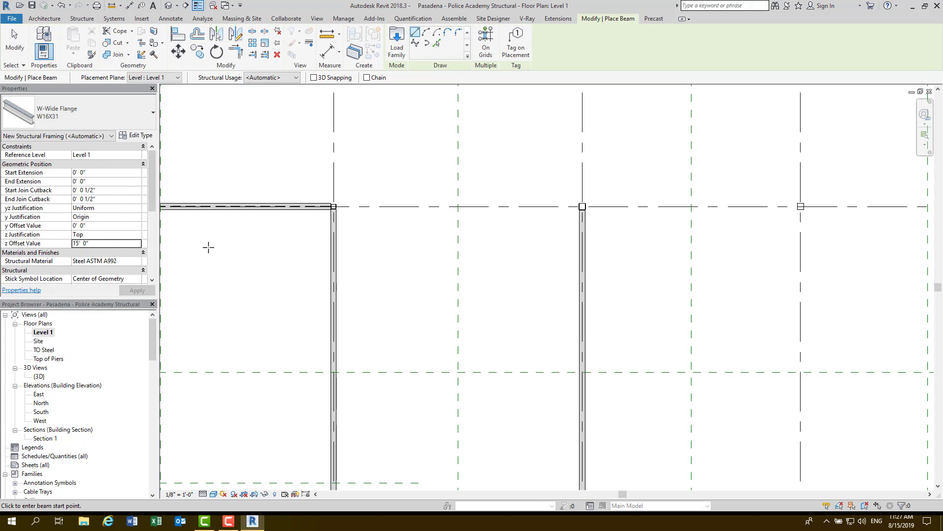
{"action": "left_click", "coordinate": [110, 244]}
{"action": "type", "text": "15'"}
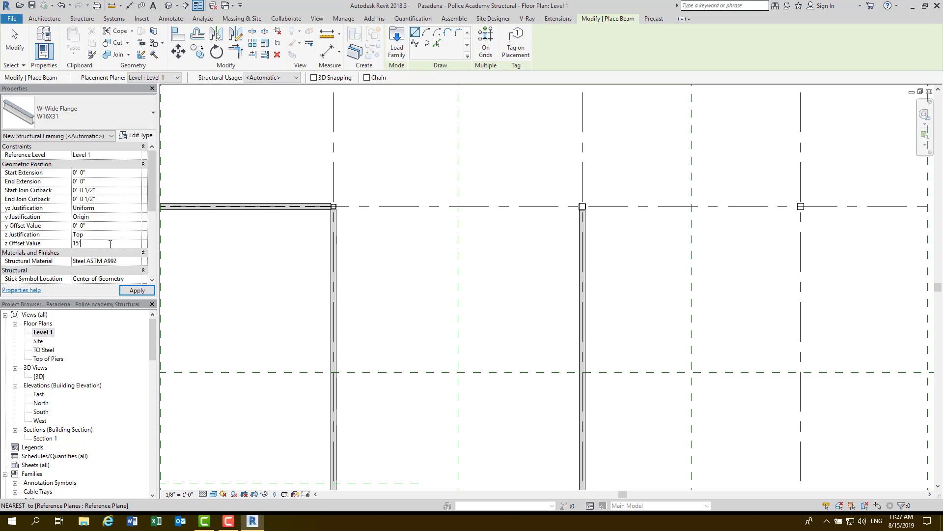
{"action": "key", "text": "Return"}
{"action": "left_click", "coordinate": [334, 206]}
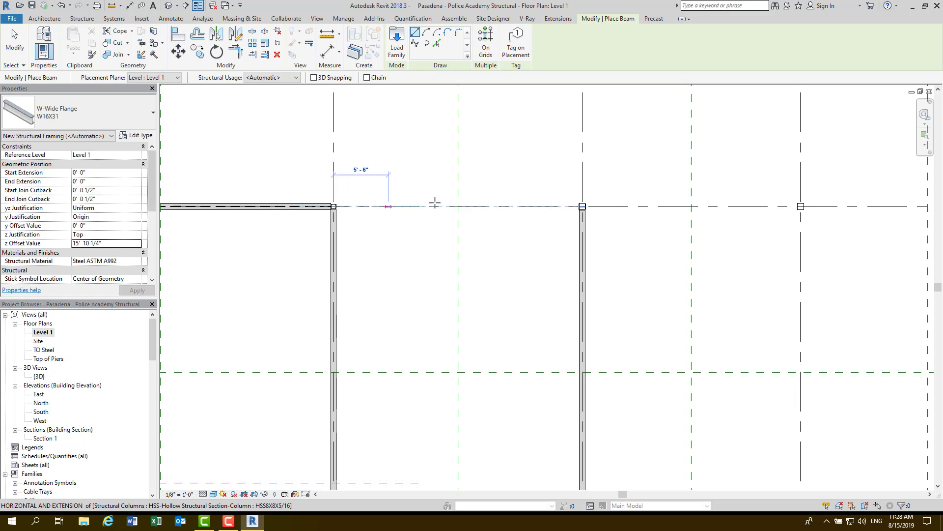
{"action": "left_click", "coordinate": [582, 206]}
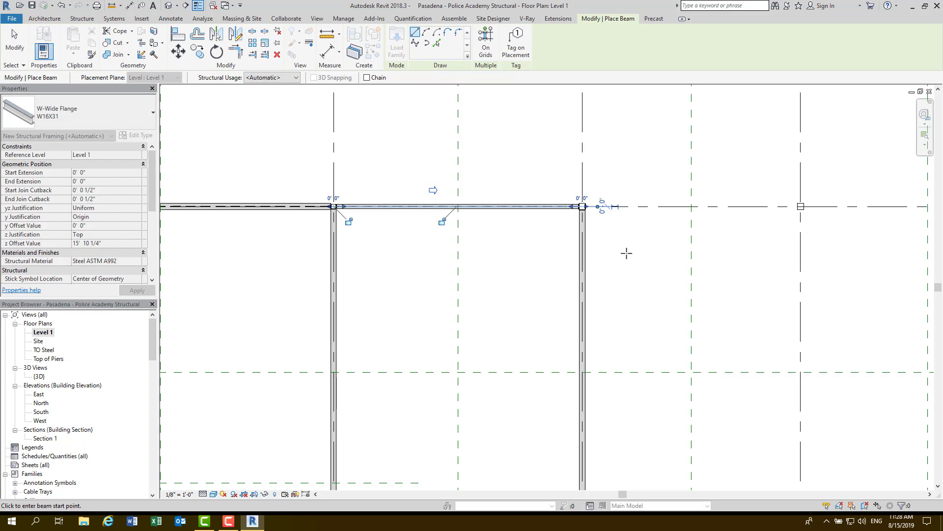
Place a W14X34 beam along the upper grid line from the grid 4 column to the next column on its right
{"action": "scroll", "coordinate": [626, 252], "scroll_direction": "down", "scroll_amount": 1}
{"action": "middle_click_drag", "start_coordinate": [626, 253], "coordinate": [439, 215]}
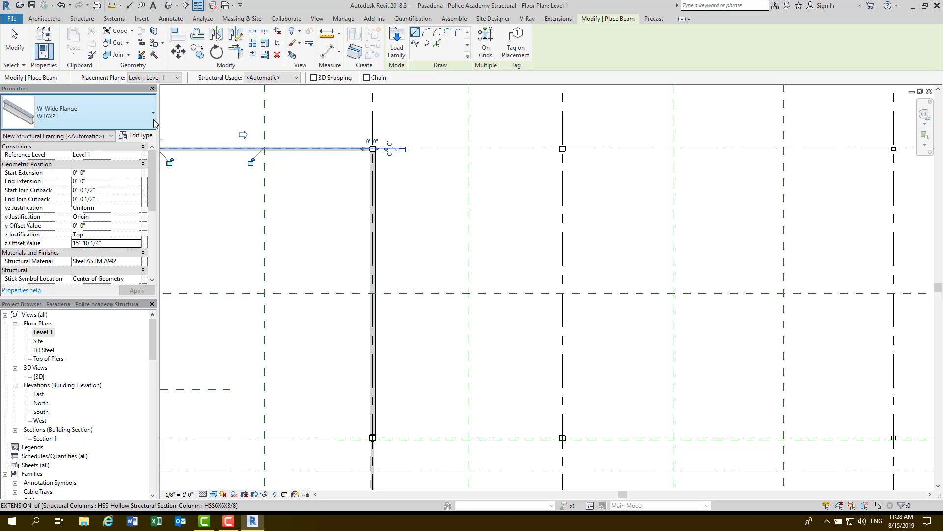
{"action": "left_click", "coordinate": [125, 119]}
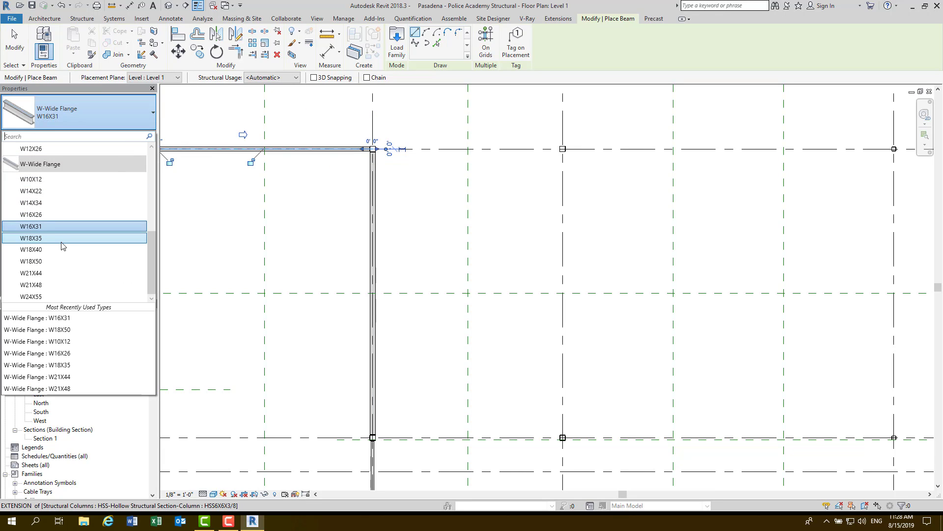
{"action": "left_click", "coordinate": [55, 202]}
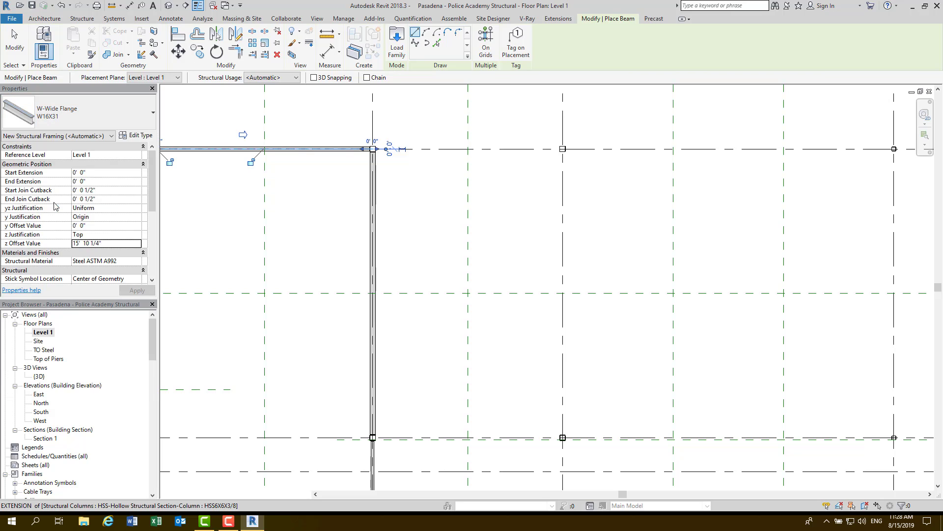
{"action": "left_click", "coordinate": [372, 149]}
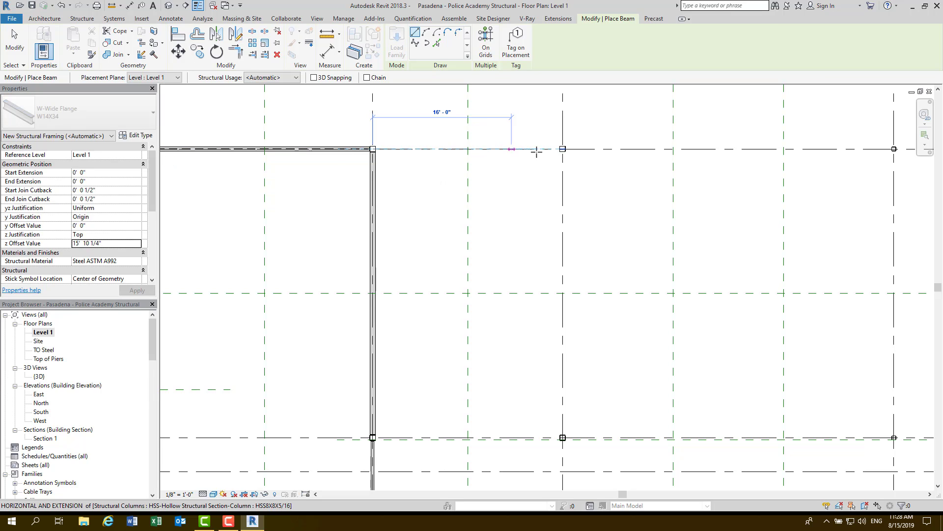
{"action": "left_click", "coordinate": [563, 148]}
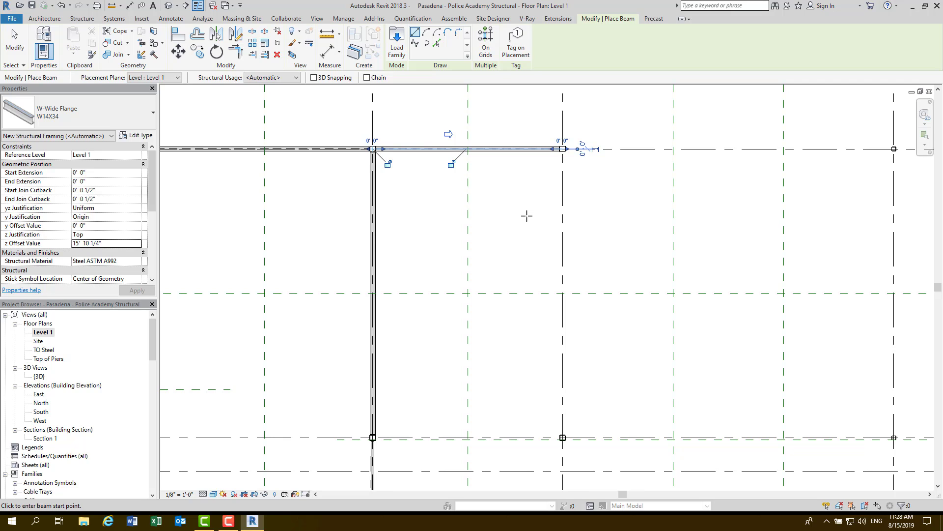
Place a W18X50 beam with a z offset of 15' 0" from the W14X34 beam's right end column down to the column on grid C
{"action": "left_click", "coordinate": [130, 123]}
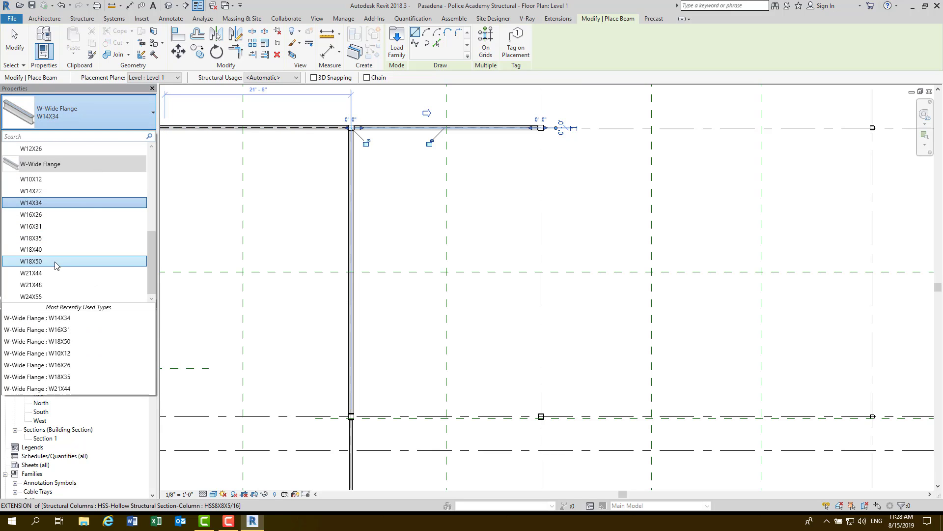
{"action": "left_click", "coordinate": [57, 265]}
{"action": "left_click", "coordinate": [114, 243]}
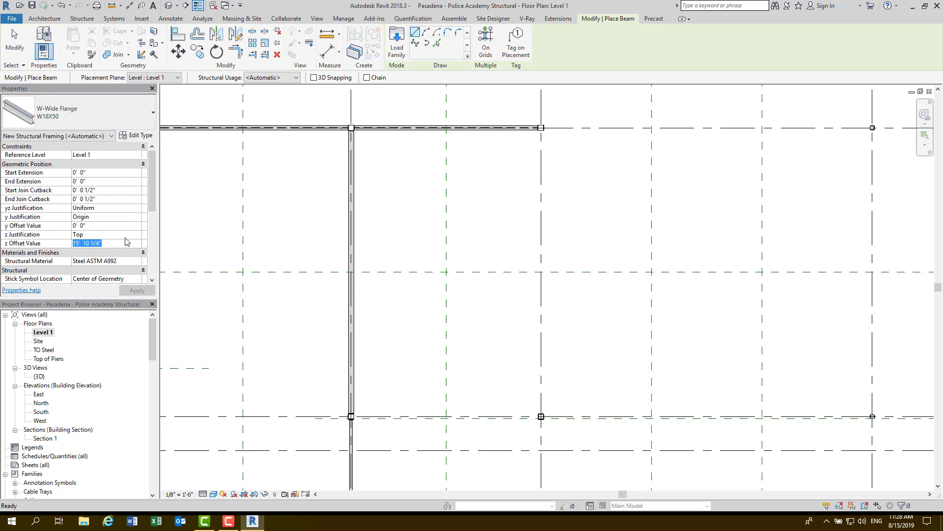
{"action": "type", "text": "15' 0\""}
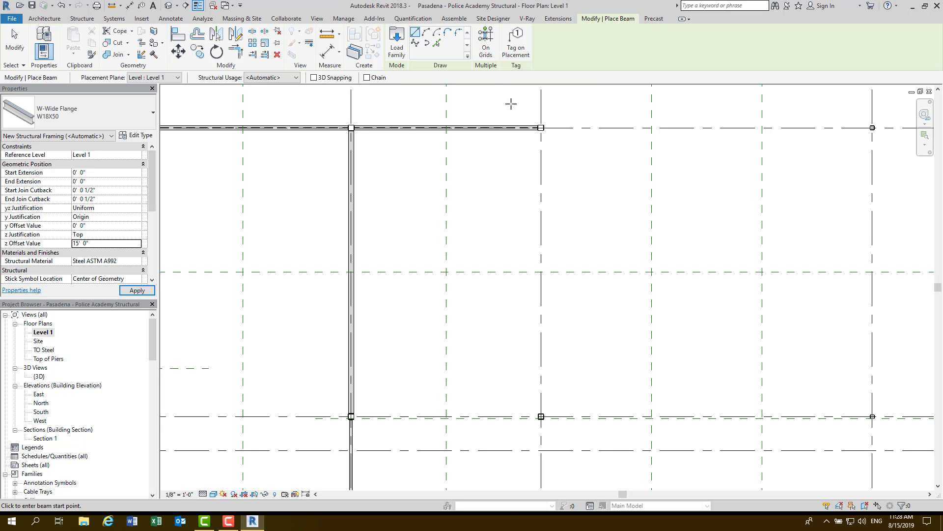
{"action": "left_click", "coordinate": [541, 128]}
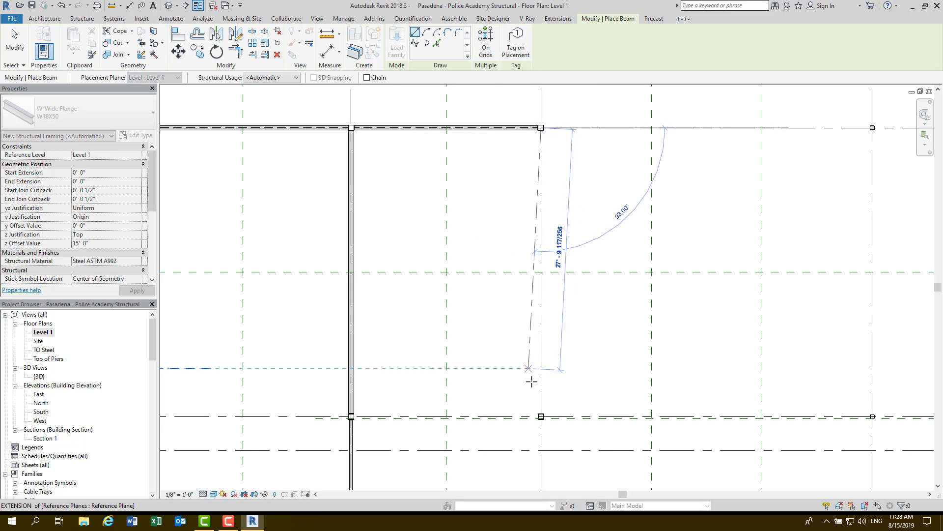
{"action": "left_click", "coordinate": [541, 416]}
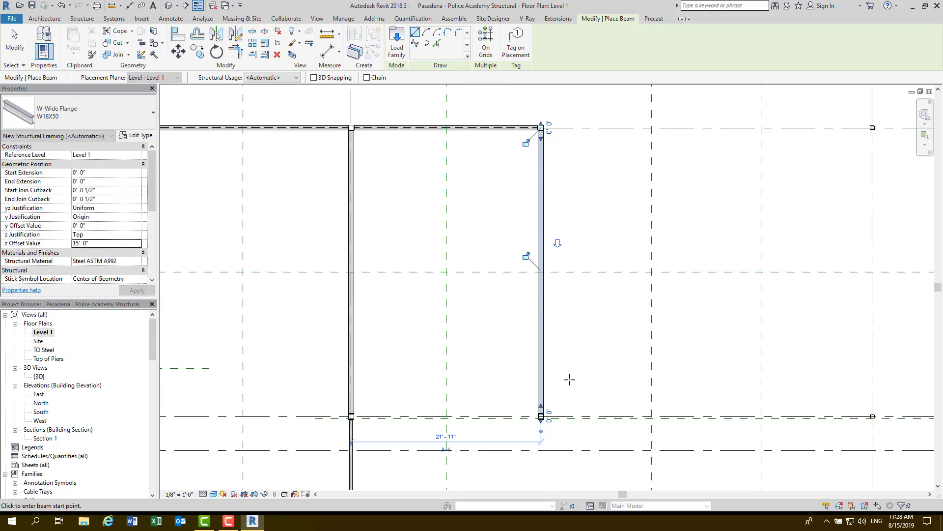
Set the new W18X50 beam's start level offset to 10 1/4" and its end level offset at grid C to 1' 6 1/2"
{"action": "key", "text": "Escape"}
{"action": "key", "text": "Escape"}
{"action": "left_click", "coordinate": [544, 362]}
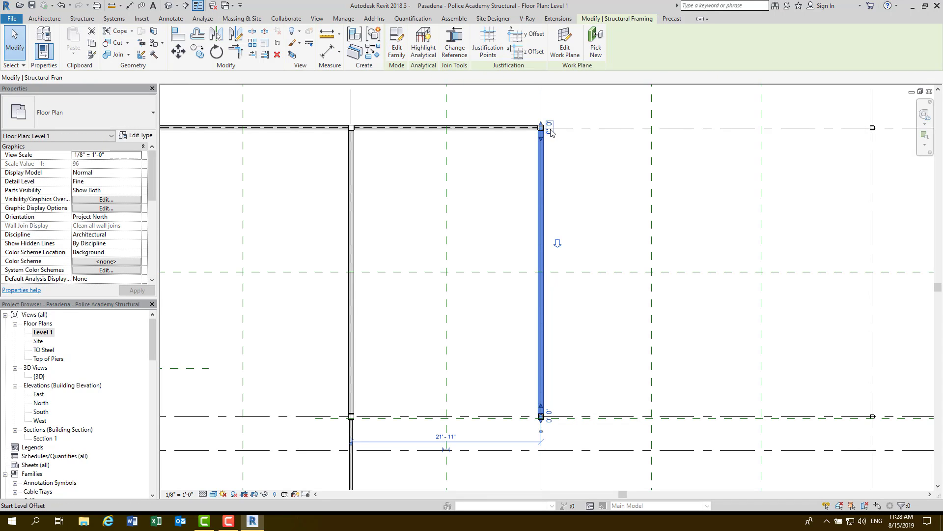
{"action": "left_click", "coordinate": [548, 123]}
{"action": "type", "text": "10.25\""}
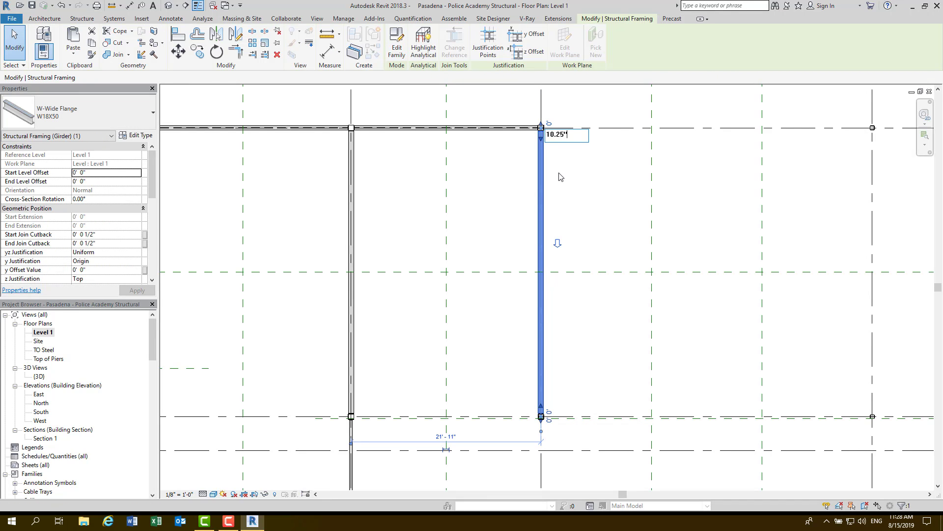
{"action": "key", "text": "Return"}
{"action": "left_click", "coordinate": [551, 421]}
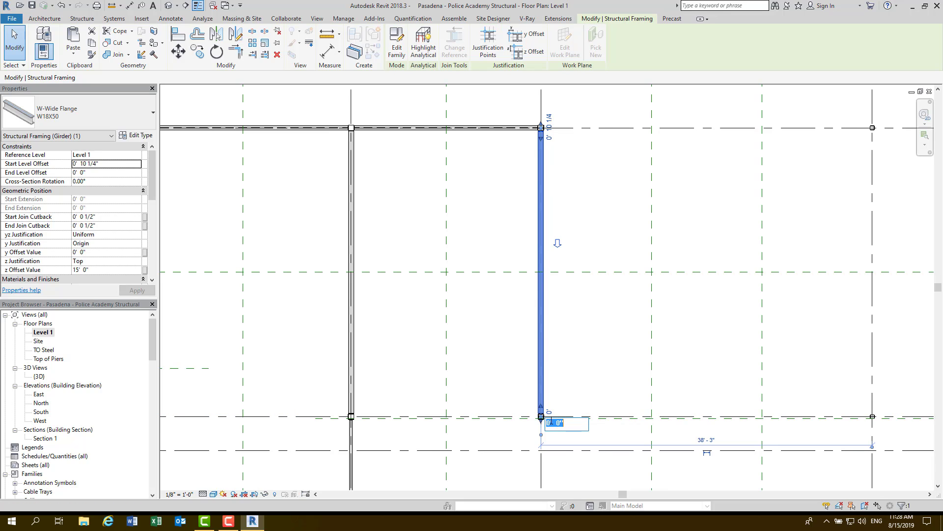
{"action": "type", "text": "1'6.5"}
{"action": "key", "text": "Return"}
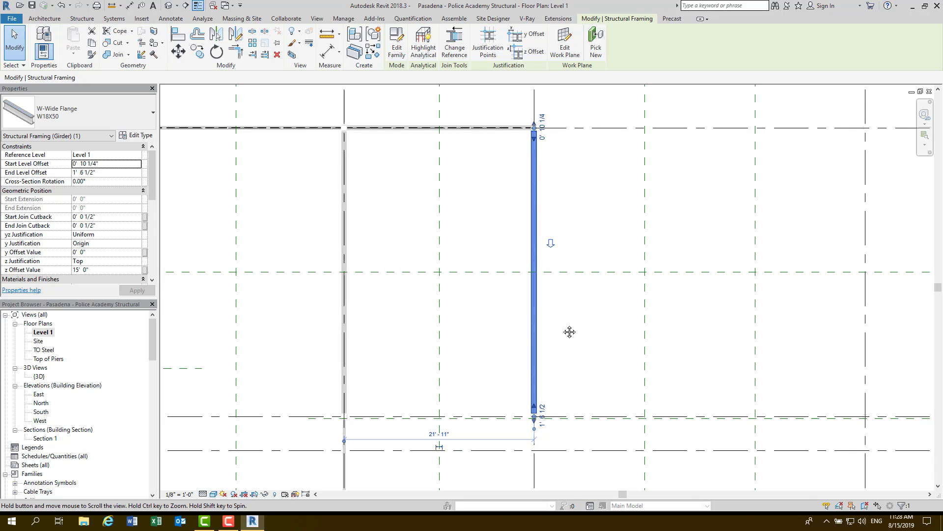
{"action": "middle_click_drag", "start_coordinate": [569, 331], "coordinate": [541, 269]}
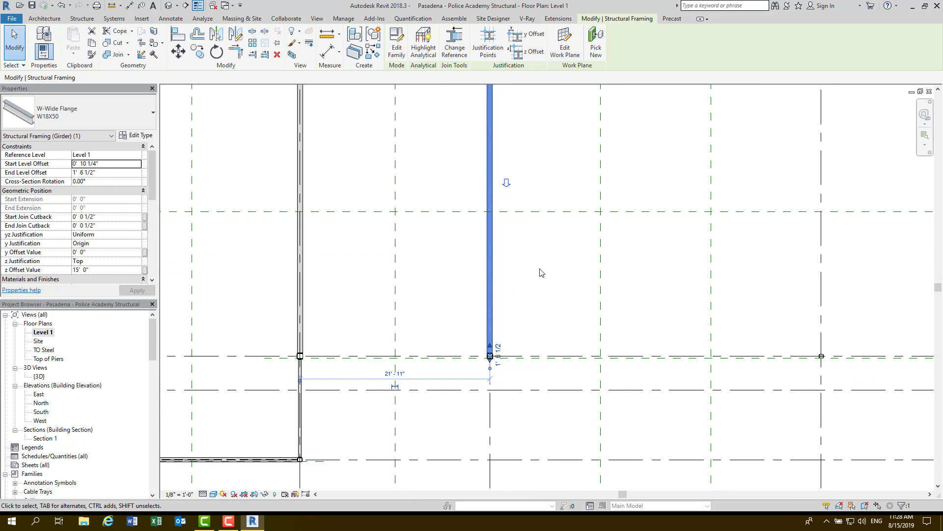
{"action": "left_click", "coordinate": [437, 333]}
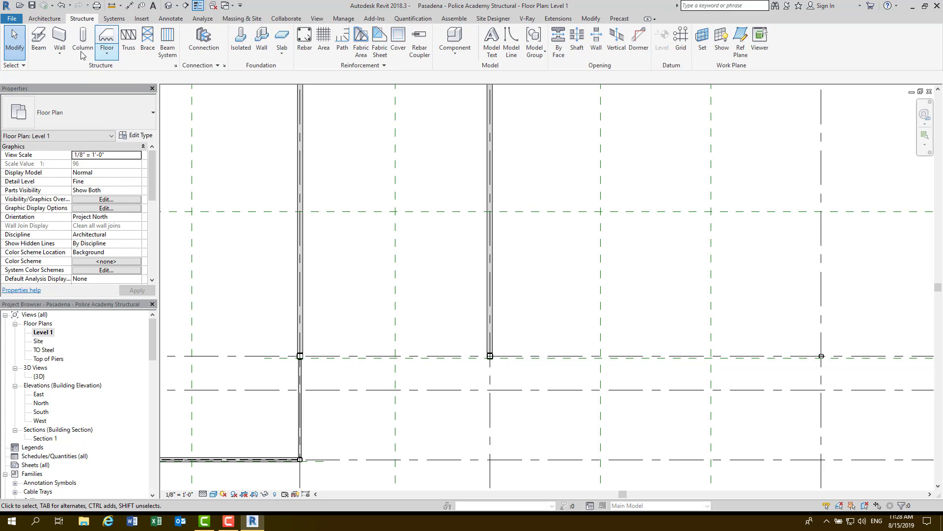
Place an HSS16X4X1/4 beam with a z offset of 20' 2 1/2" along grid C, from the grid 4 column to the grid 5 column
{"action": "left_click", "coordinate": [38, 39]}
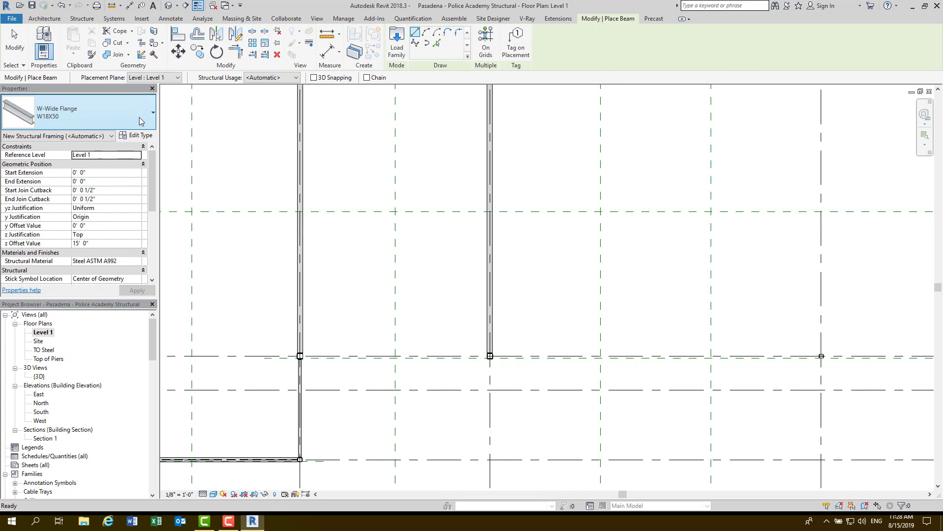
{"action": "left_click", "coordinate": [91, 121]}
{"action": "scroll", "coordinate": [96, 212], "scroll_direction": "up", "scroll_amount": 5}
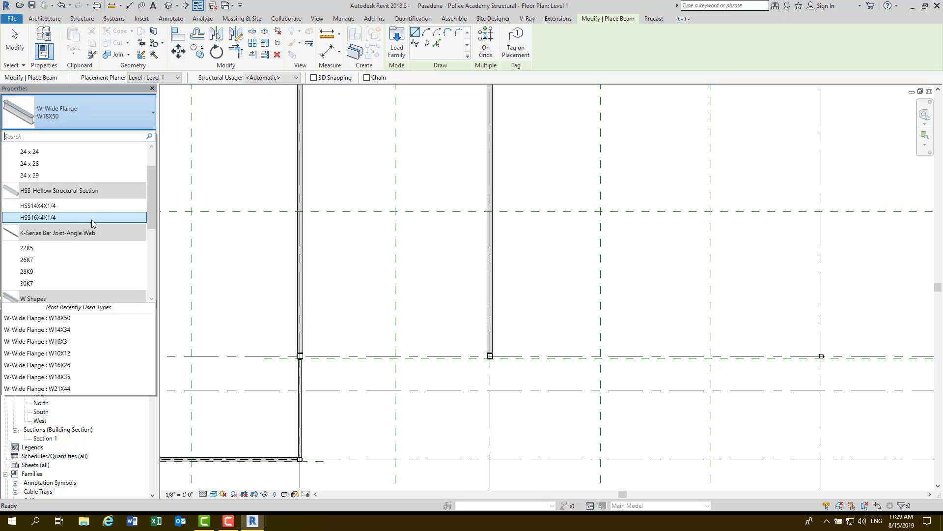
{"action": "left_click", "coordinate": [63, 218]}
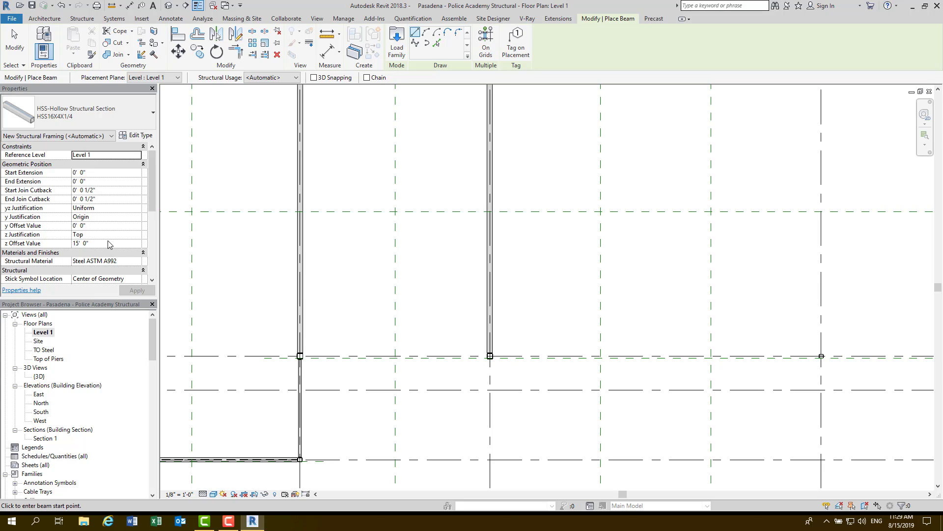
{"action": "left_click", "coordinate": [104, 244]}
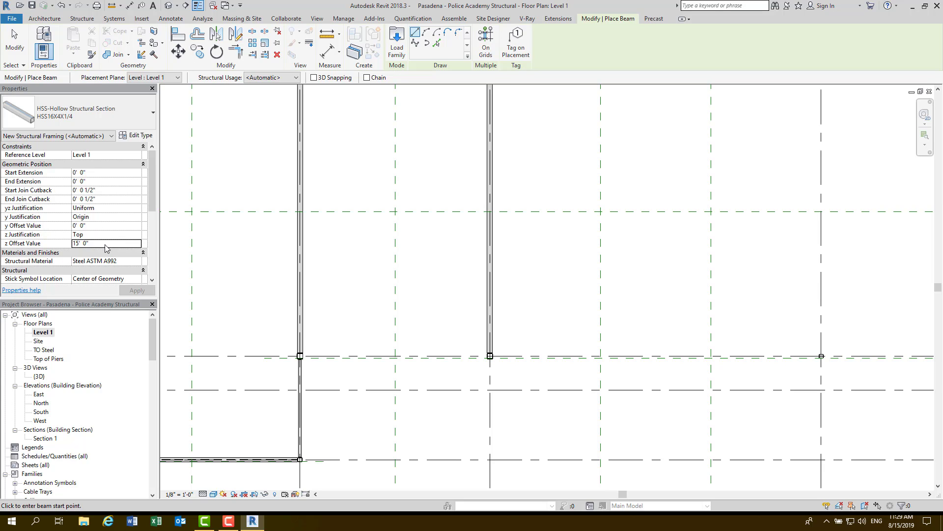
{"action": "type", "text": "20"}
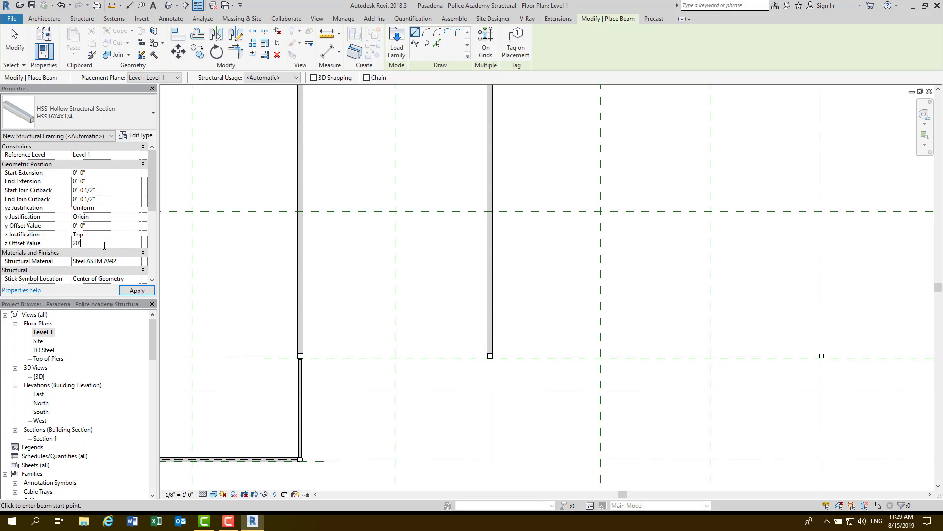
{"action": "type", "text": "'2.5"}
{"action": "key", "text": "Return"}
{"action": "left_click", "coordinate": [300, 356]}
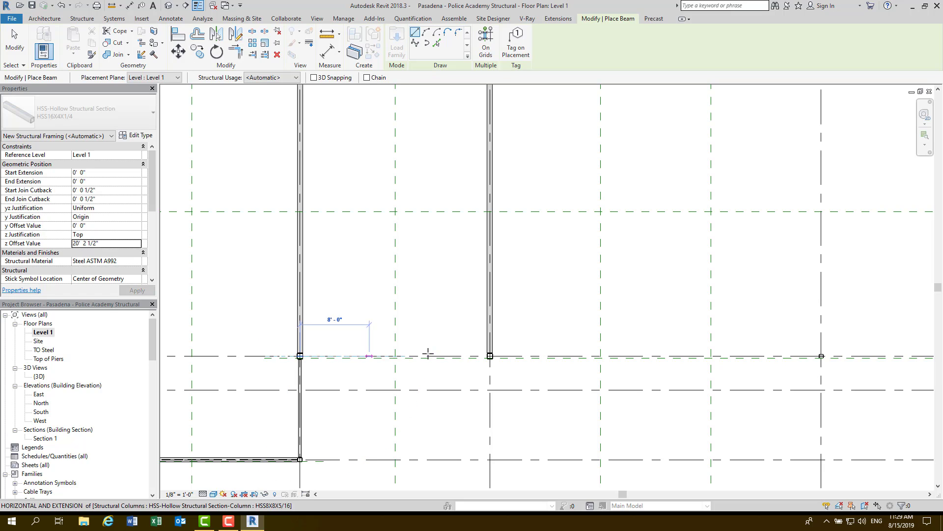
{"action": "left_click", "coordinate": [490, 356]}
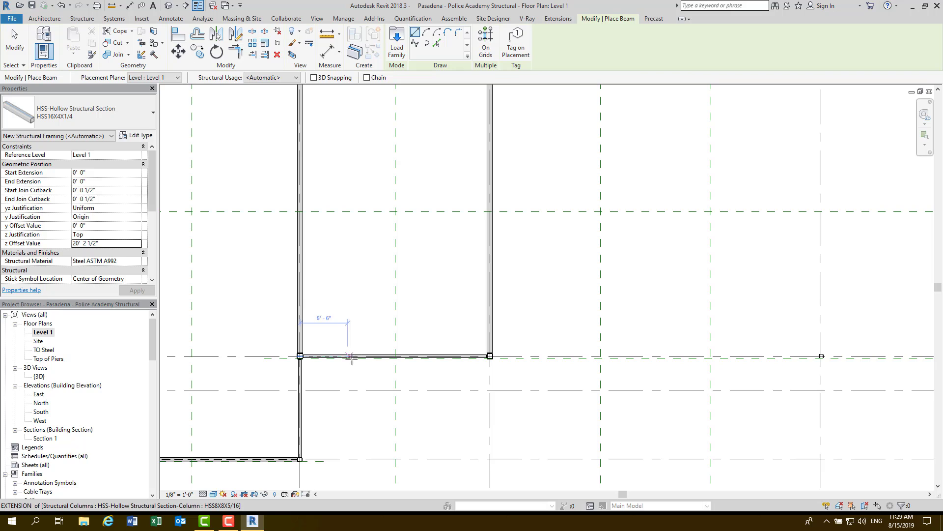
{"action": "key", "text": "Escape"}
{"action": "key", "text": "Escape"}
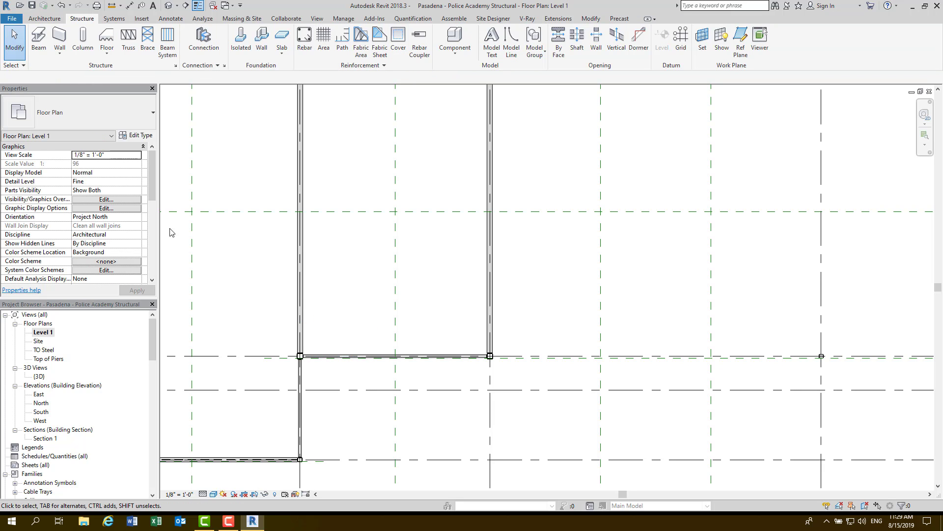
Set the Level 1 plan's view range to a top offset of 25' and a cut plane offset of 24'
{"action": "left_click_drag", "start_coordinate": [152, 193], "coordinate": [151, 235]}
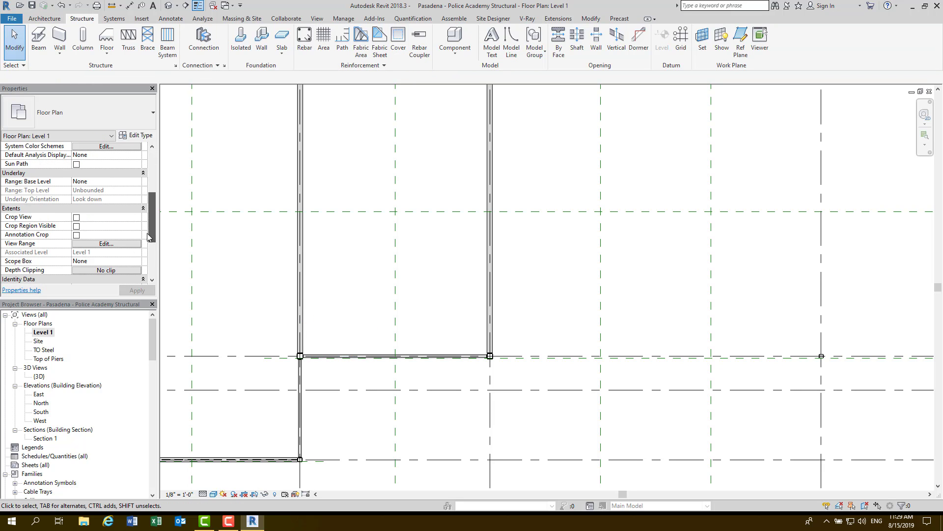
{"action": "left_click", "coordinate": [107, 244]}
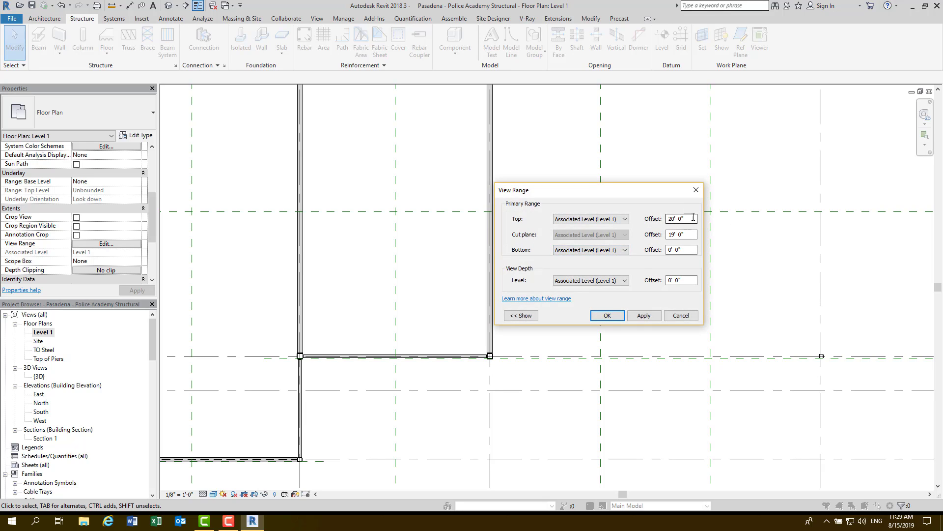
{"action": "left_click_drag", "start_coordinate": [692, 218], "coordinate": [639, 231]}
{"action": "type", "text": "25"}
{"action": "left_click_drag", "start_coordinate": [688, 234], "coordinate": [661, 232]}
{"action": "type", "text": "24"}
{"action": "key", "text": "Tab"}
{"action": "left_click", "coordinate": [607, 315]}
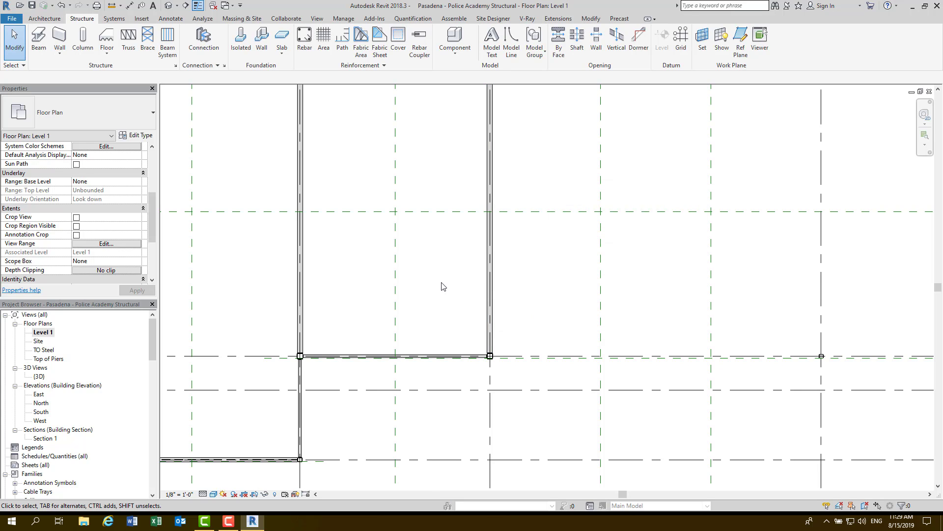
Check the new HSS beam against the surrounding framing in the 3D view, and return to the Level 1 plan
{"action": "middle_click_drag", "start_coordinate": [443, 285], "coordinate": [484, 270]}
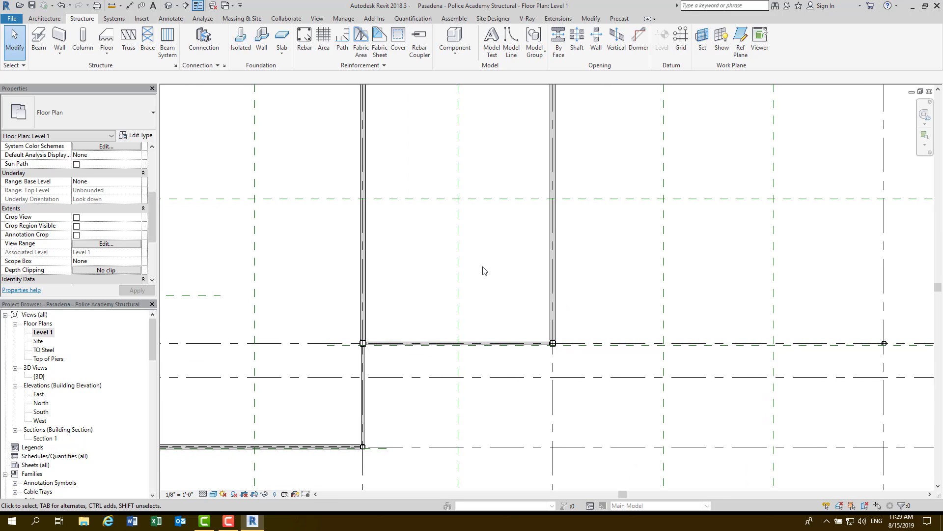
{"action": "left_click", "coordinate": [169, 5]}
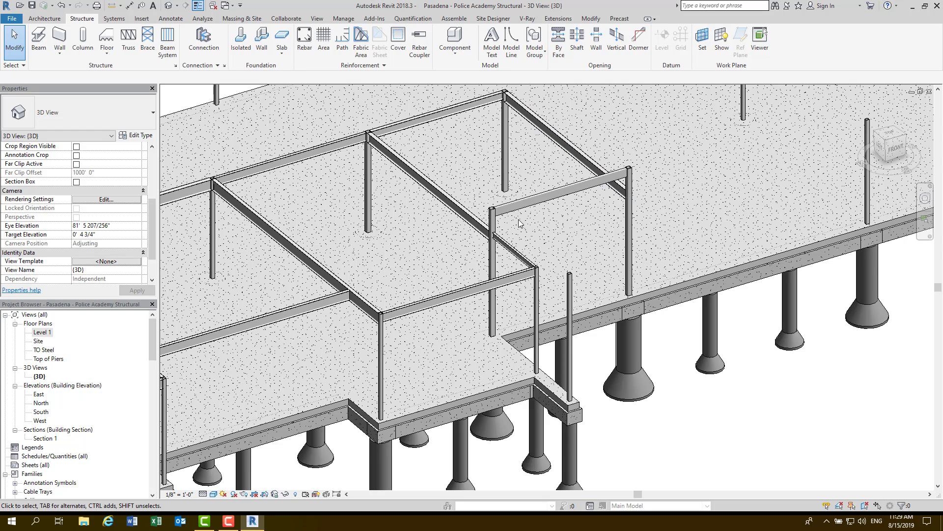
{"action": "middle_click_drag", "start_coordinate": [624, 214], "coordinate": [572, 256]}
{"action": "double_click", "coordinate": [42, 332]}
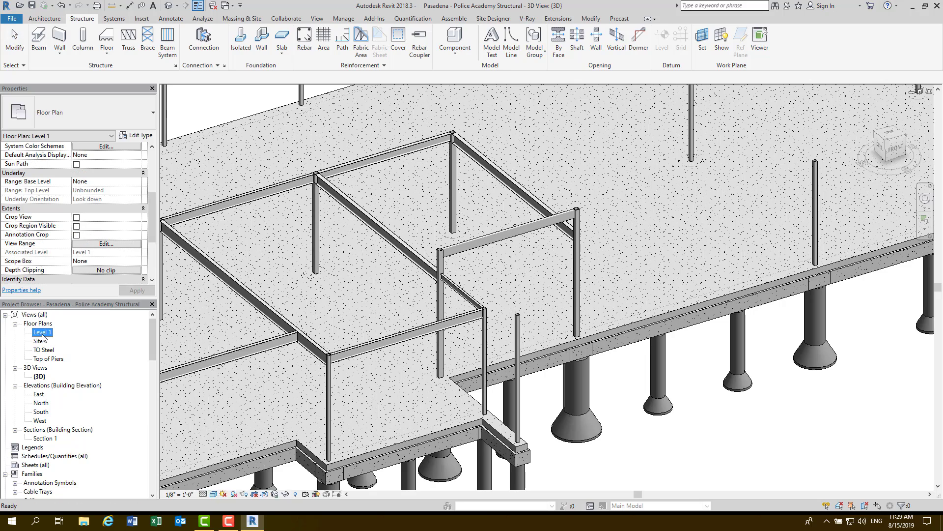
Place a W24X55 beam with a z offset of 15' 10 1/4" along grid B, from the grid 5 column to the grid 6 column
{"action": "middle_click_drag", "start_coordinate": [440, 294], "coordinate": [290, 379]}
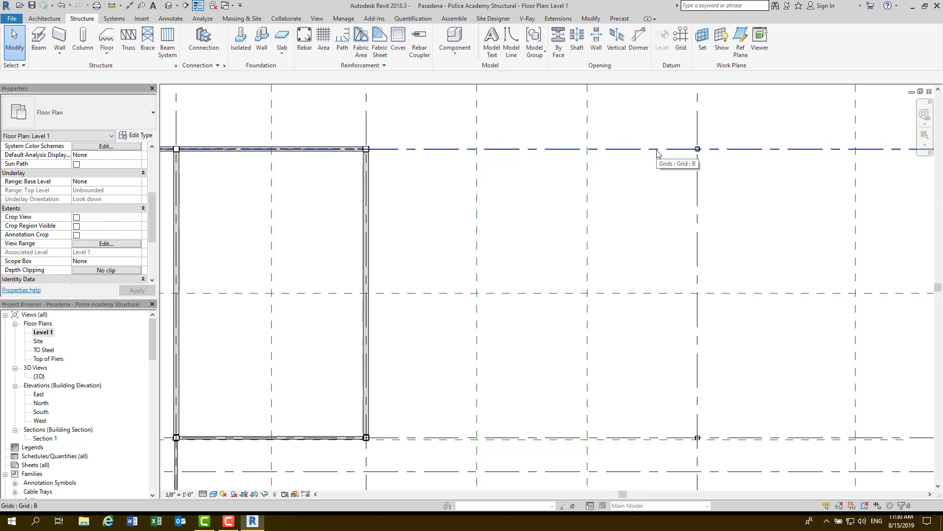
{"action": "left_click", "coordinate": [38, 40]}
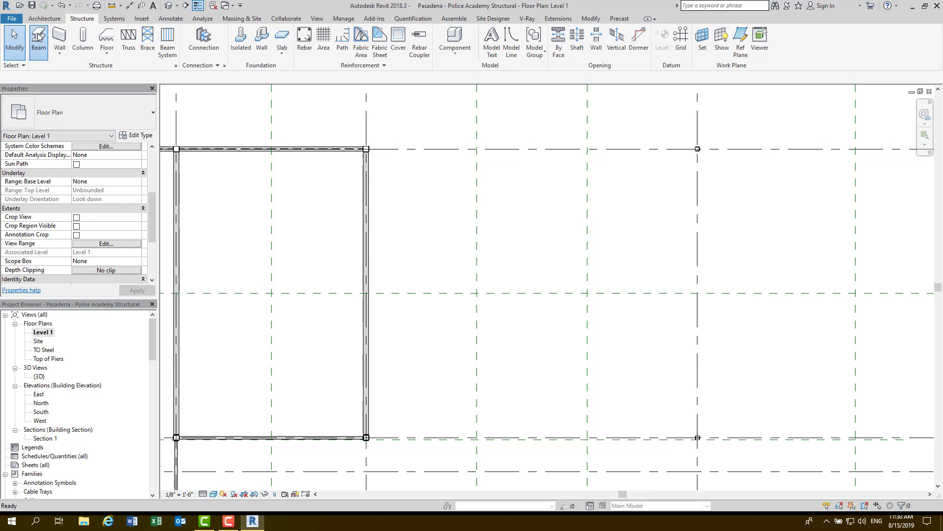
{"action": "left_click", "coordinate": [98, 111]}
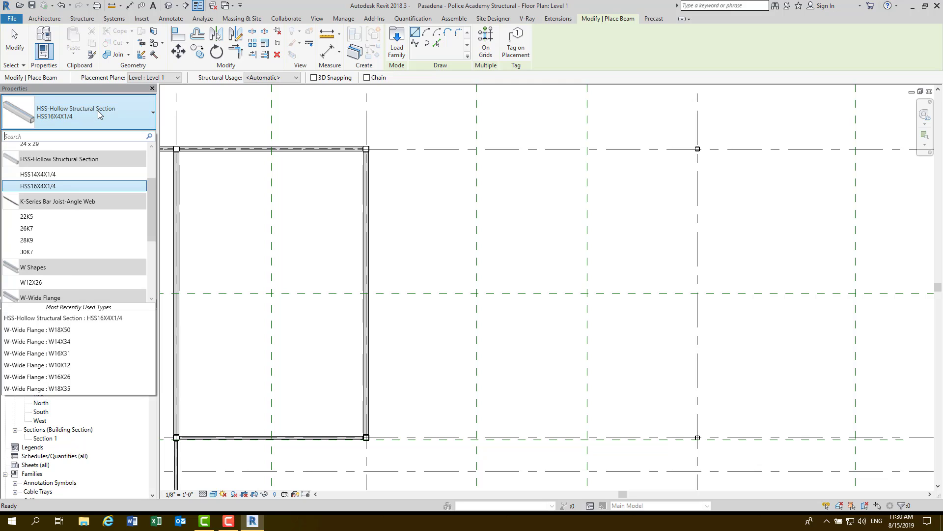
{"action": "scroll", "coordinate": [79, 235], "scroll_direction": "up", "scroll_amount": 2}
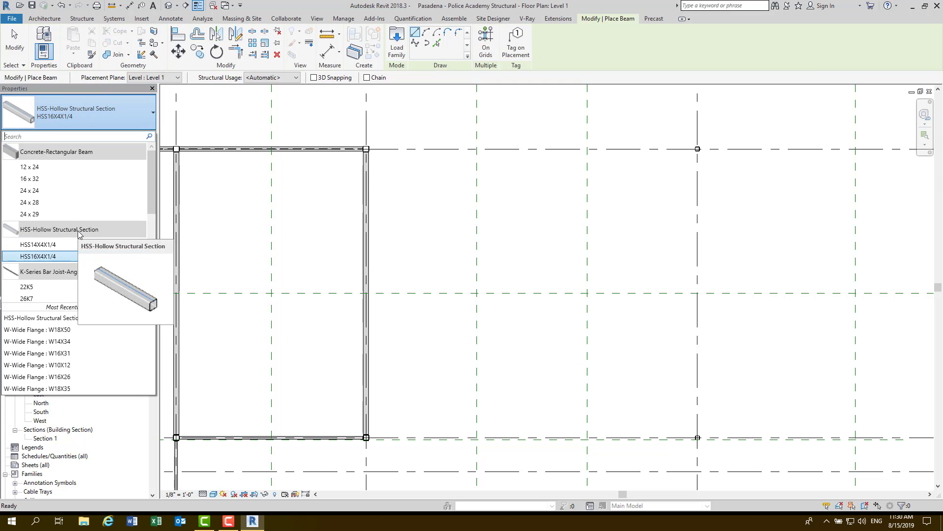
{"action": "scroll", "coordinate": [69, 210], "scroll_direction": "down", "scroll_amount": 10}
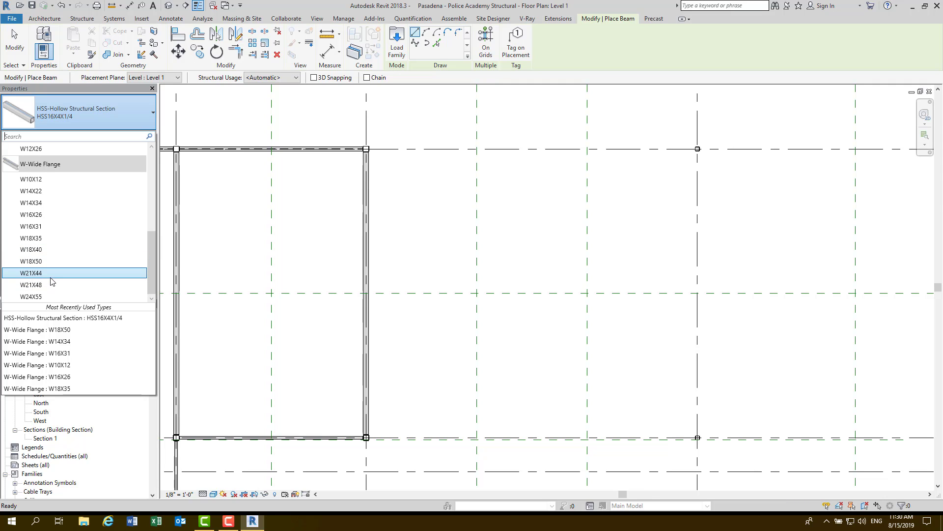
{"action": "left_click", "coordinate": [53, 297]}
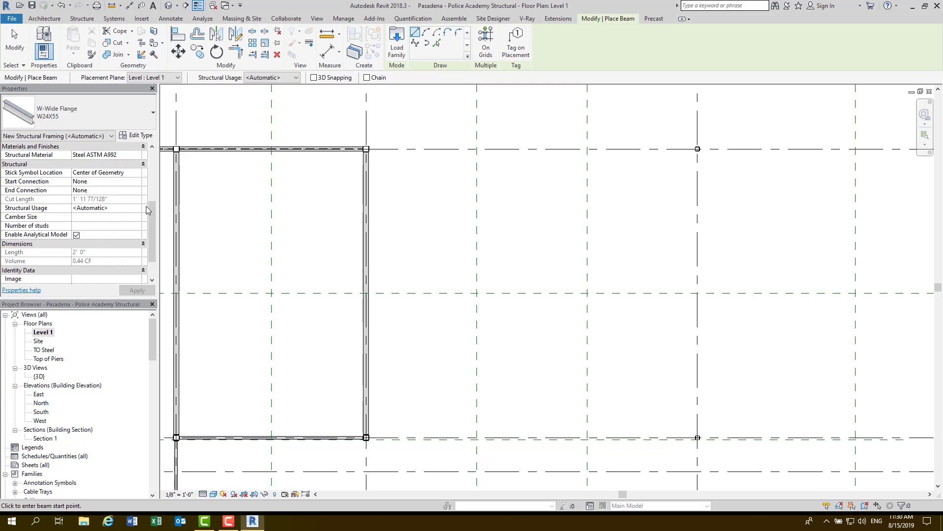
{"action": "left_click_drag", "start_coordinate": [150, 217], "coordinate": [147, 167]}
{"action": "left_click", "coordinate": [112, 243]}
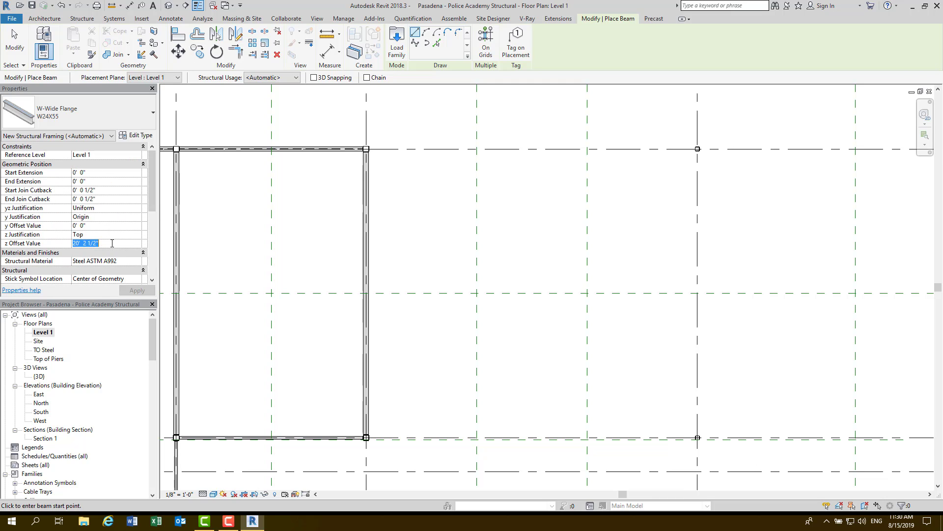
{"action": "type", "text": "15'  1"}
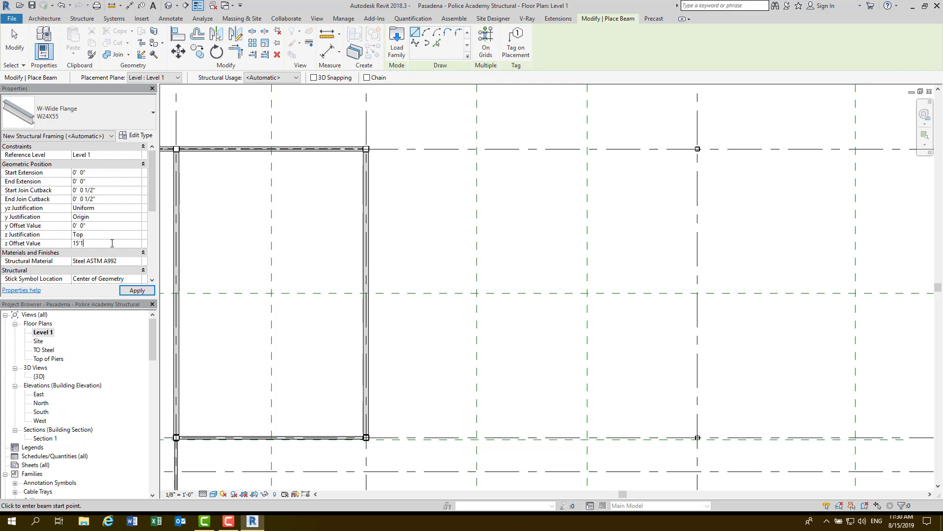
{"action": "type", "text": "0 1/4"}
{"action": "key", "text": "Return"}
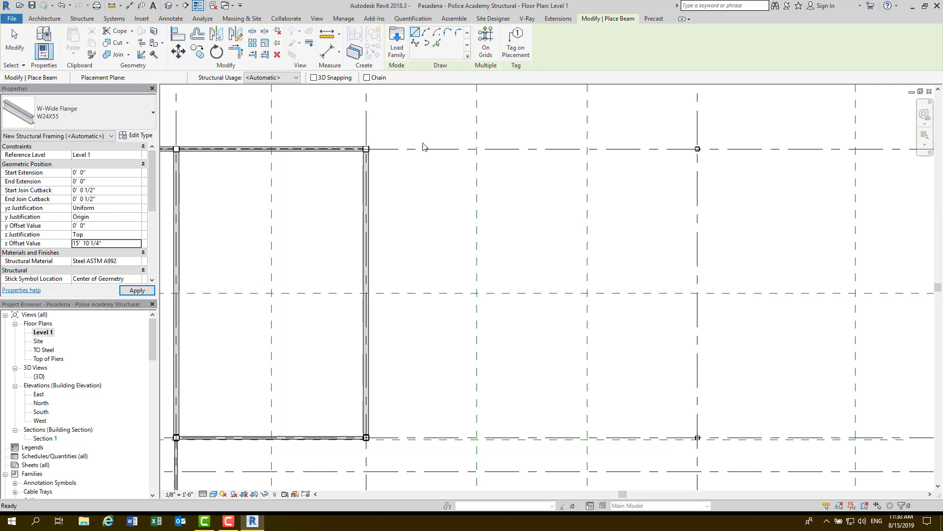
{"action": "left_click", "coordinate": [366, 148]}
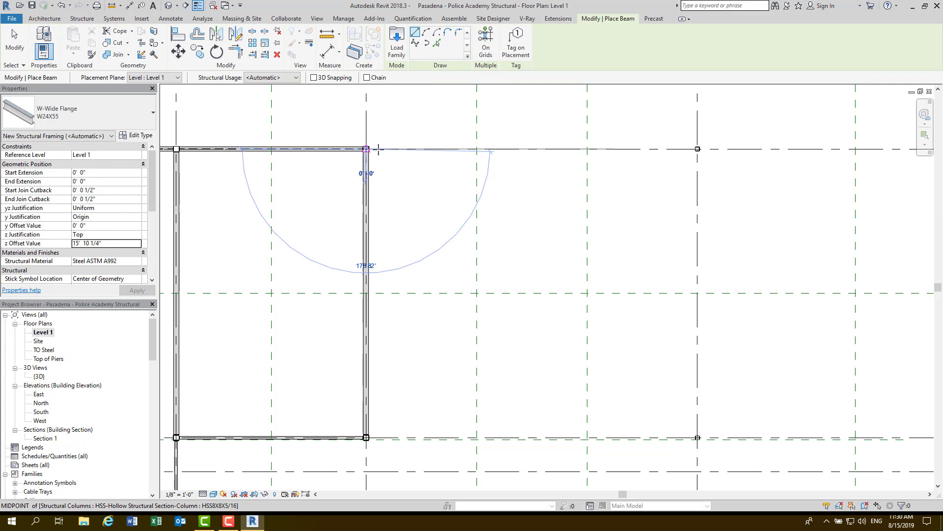
{"action": "left_click", "coordinate": [697, 148]}
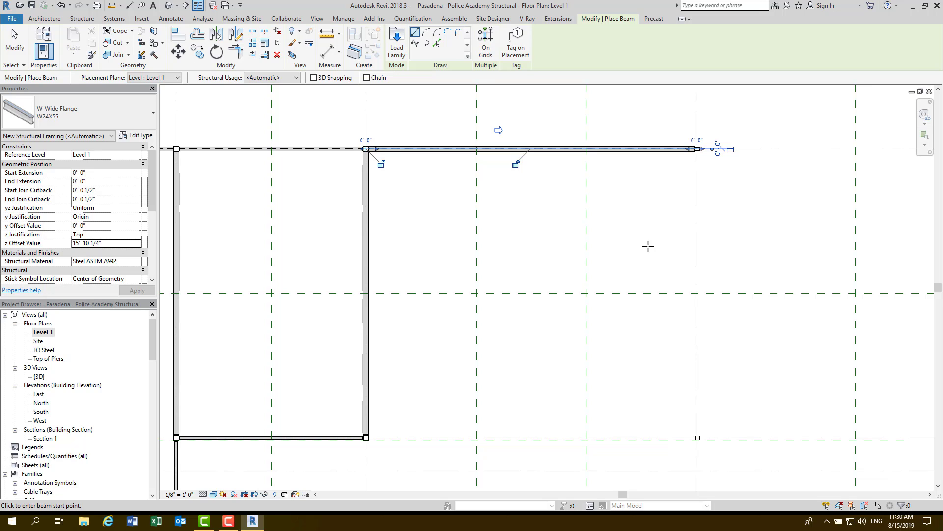
Place a W21X48 beam along grid B from the grid 6 column to the grid 7 column
{"action": "middle_click_drag", "start_coordinate": [737, 240], "coordinate": [338, 306]}
{"action": "left_click", "coordinate": [84, 116]}
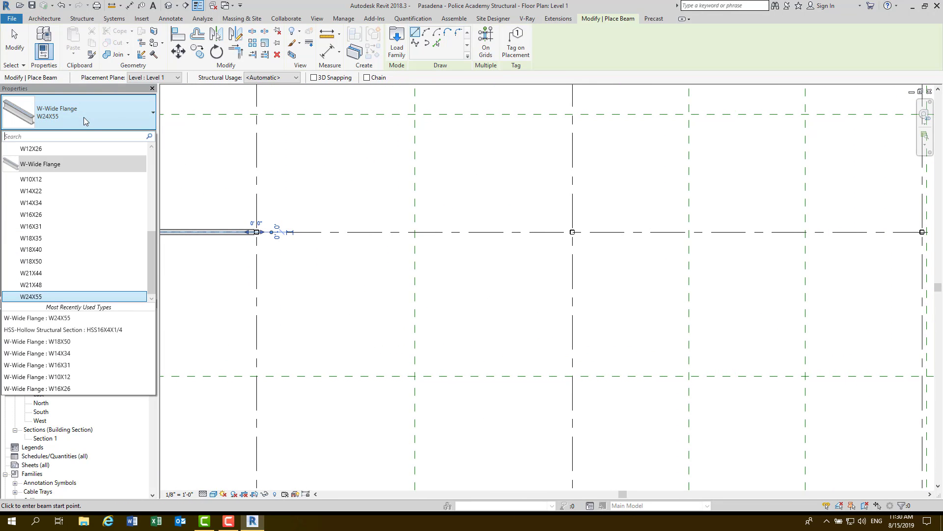
{"action": "left_click", "coordinate": [55, 285]}
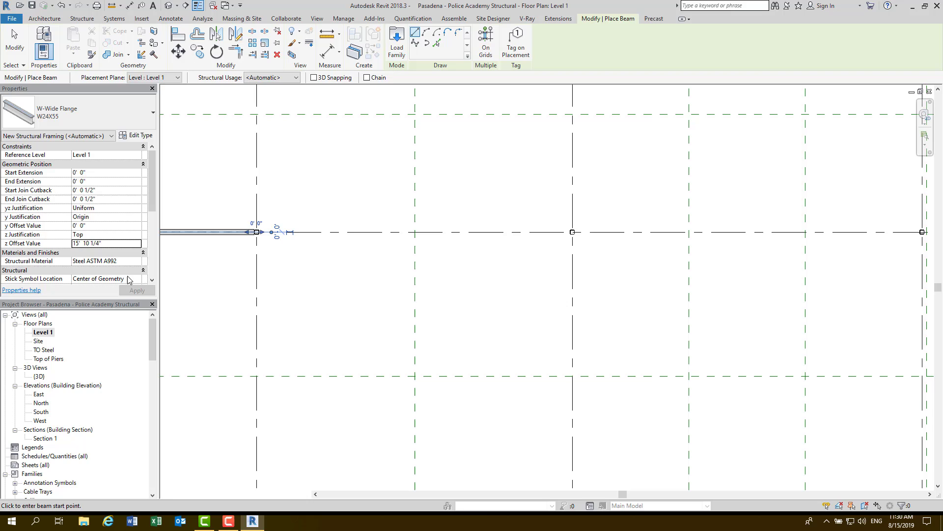
{"action": "left_click", "coordinate": [257, 231]}
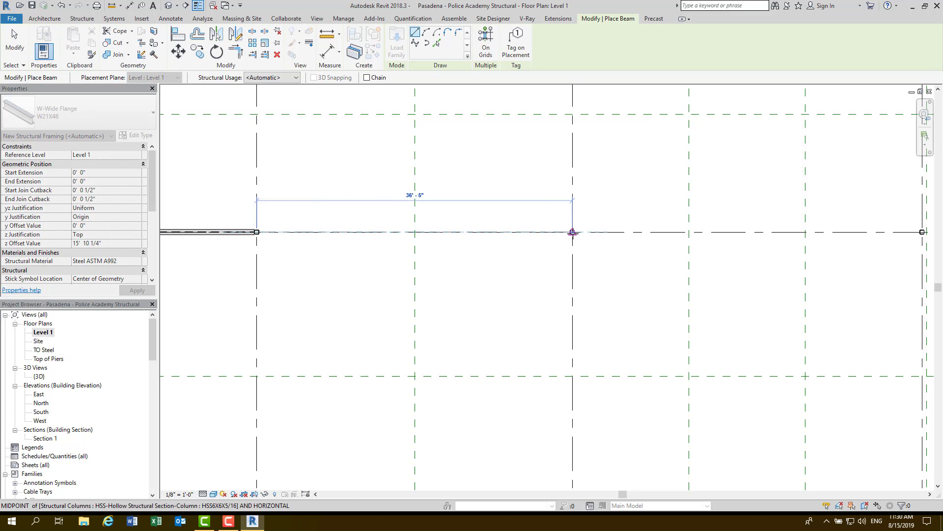
{"action": "left_click", "coordinate": [571, 232]}
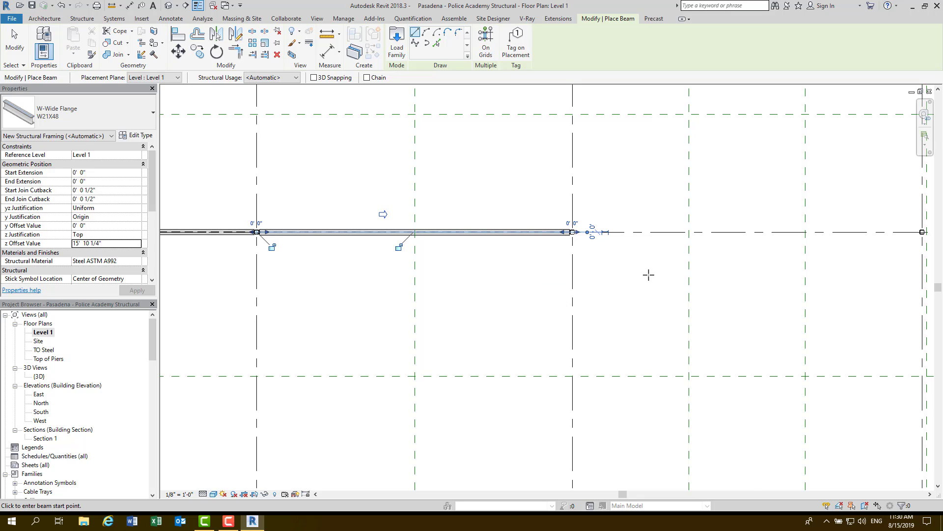
Place a W24X55 beam along grid B from the grid 7 column to the next column on its right
{"action": "middle_click_drag", "start_coordinate": [649, 274], "coordinate": [484, 287]}
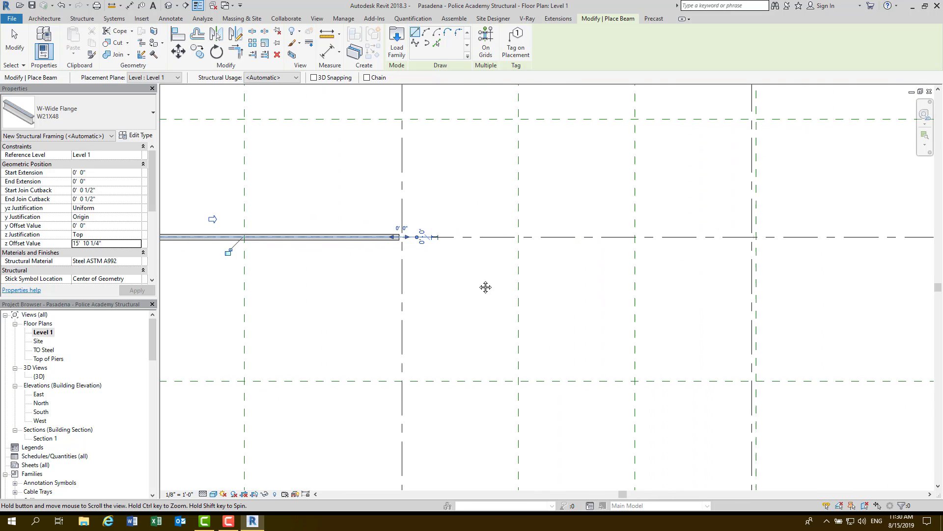
{"action": "left_click", "coordinate": [118, 118]}
{"action": "left_click", "coordinate": [65, 297]}
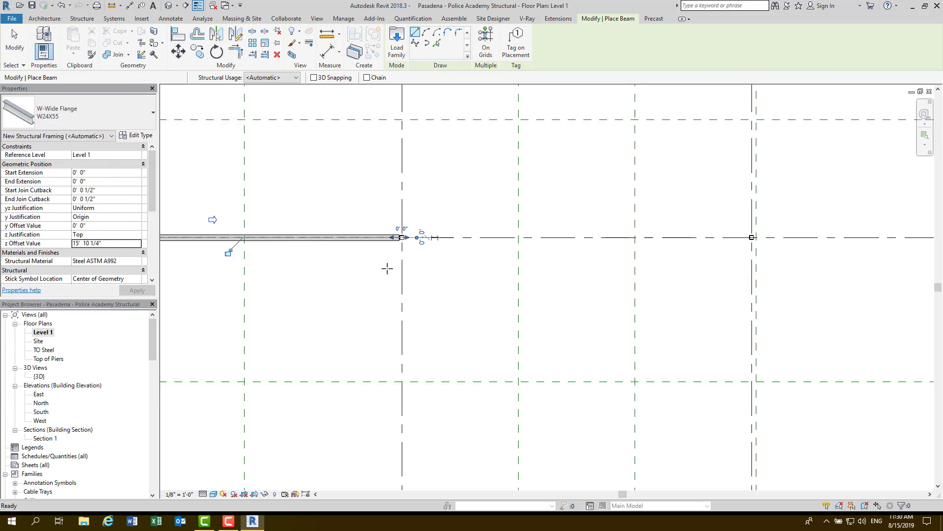
{"action": "left_click", "coordinate": [402, 238]}
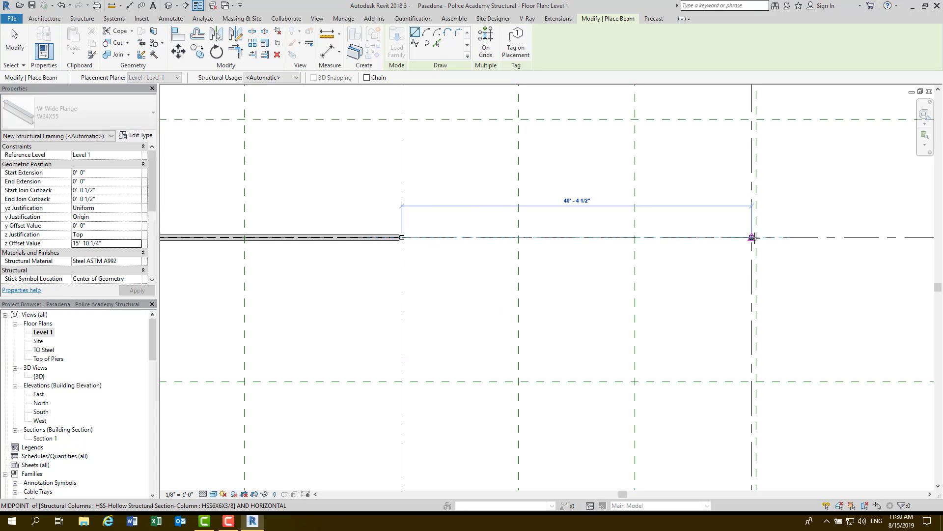
{"action": "left_click", "coordinate": [752, 237]}
{"action": "key", "text": "Escape"}
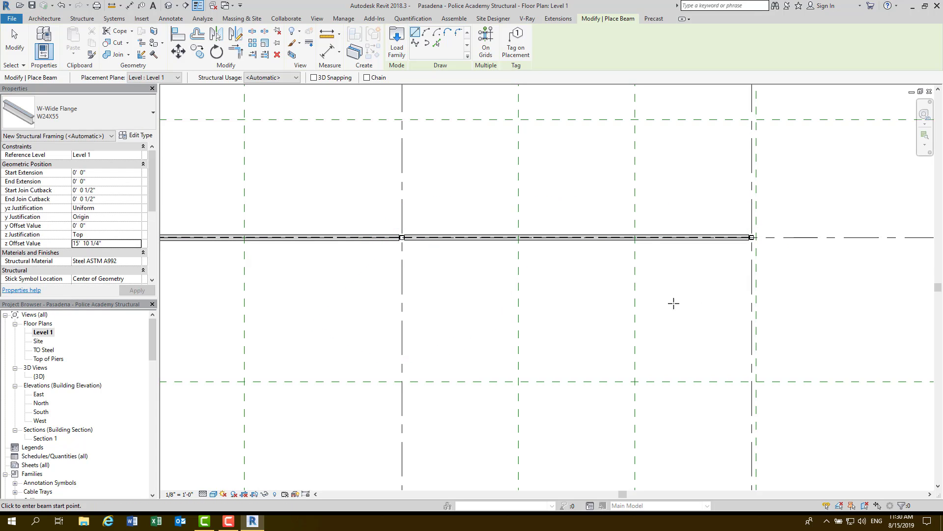
Place a W18X50 beam with a z offset of 16' 6 1/2" along grid C, from the grid 5 column to the grid 6 column
{"action": "middle_click_drag", "start_coordinate": [512, 333], "coordinate": [741, 283]}
{"action": "scroll", "coordinate": [678, 291], "scroll_direction": "down", "scroll_amount": 1}
{"action": "middle_click_drag", "start_coordinate": [679, 291], "coordinate": [255, 316]}
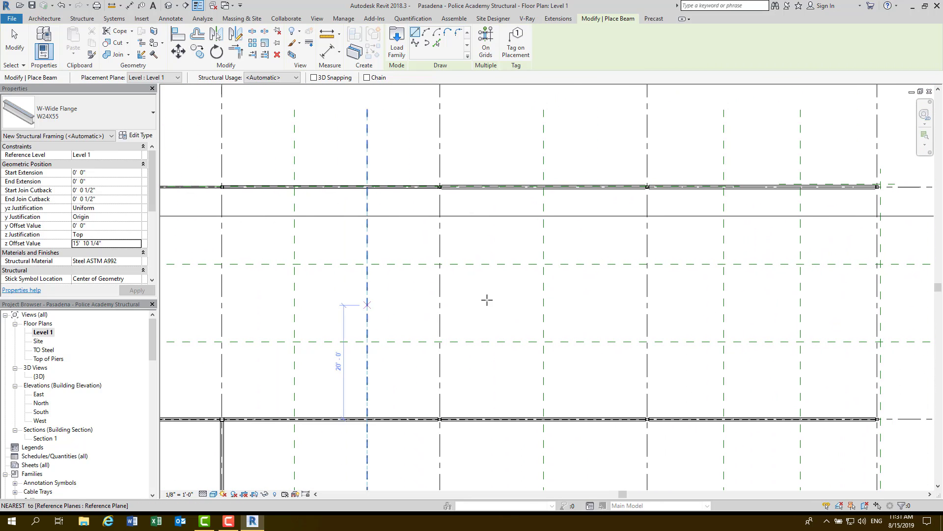
{"action": "middle_click_drag", "start_coordinate": [765, 291], "coordinate": [547, 129]}
{"action": "middle_click_drag", "start_coordinate": [524, 276], "coordinate": [855, 62]}
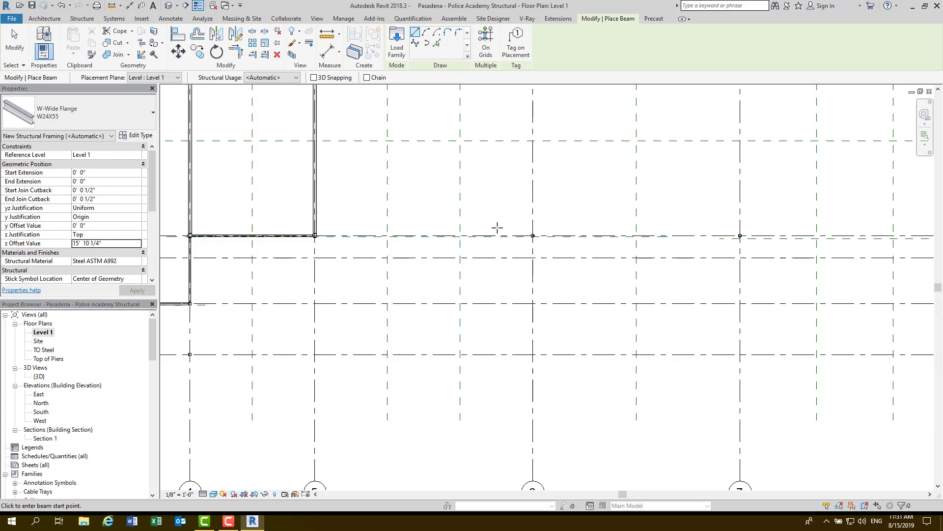
{"action": "left_click", "coordinate": [99, 117]}
{"action": "left_click", "coordinate": [52, 261]}
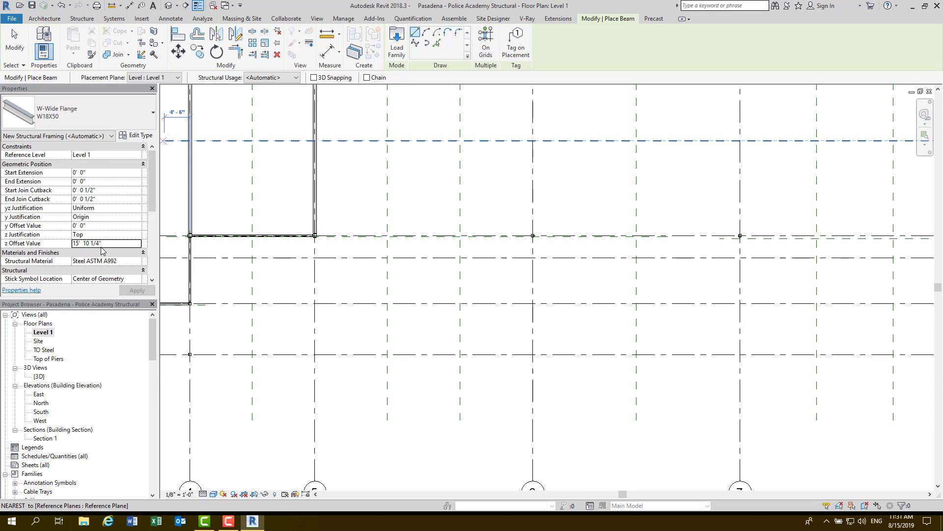
{"action": "left_click", "coordinate": [114, 245]}
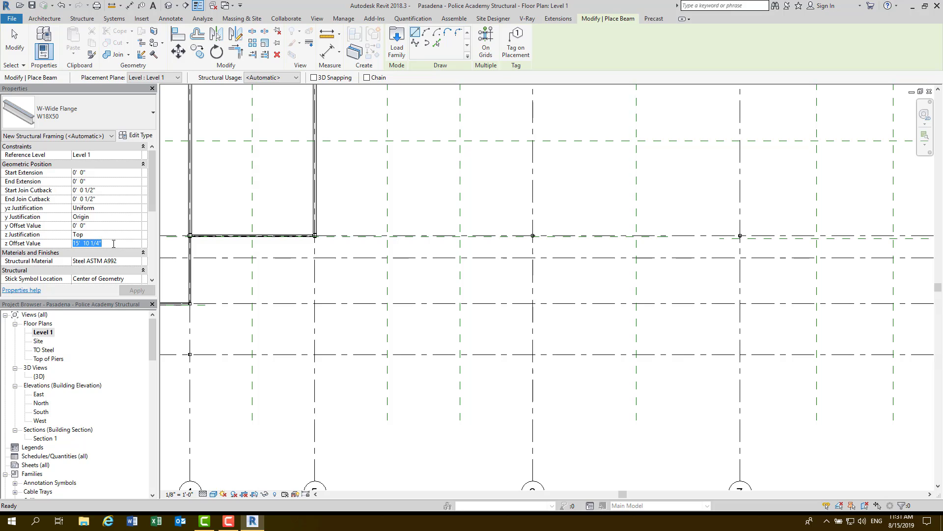
{"action": "type", "text": "16"}
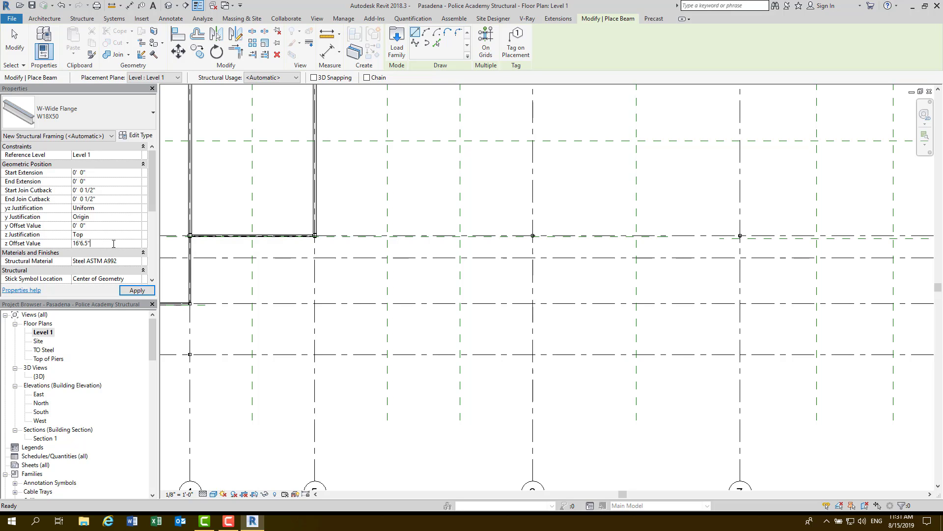
{"action": "type", "text": "'6.5\""}
{"action": "key", "text": "Return"}
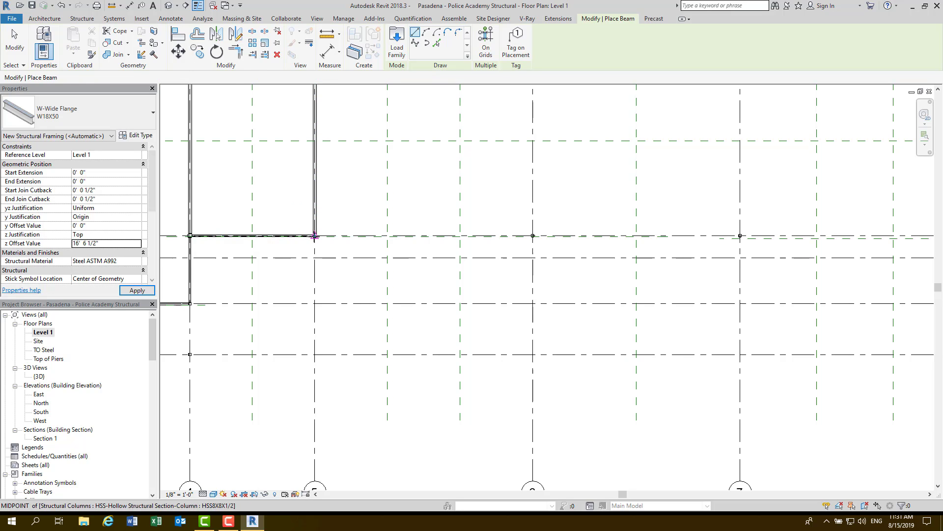
{"action": "scroll", "coordinate": [314, 235], "scroll_direction": "up", "scroll_amount": 3}
{"action": "left_click", "coordinate": [314, 234]}
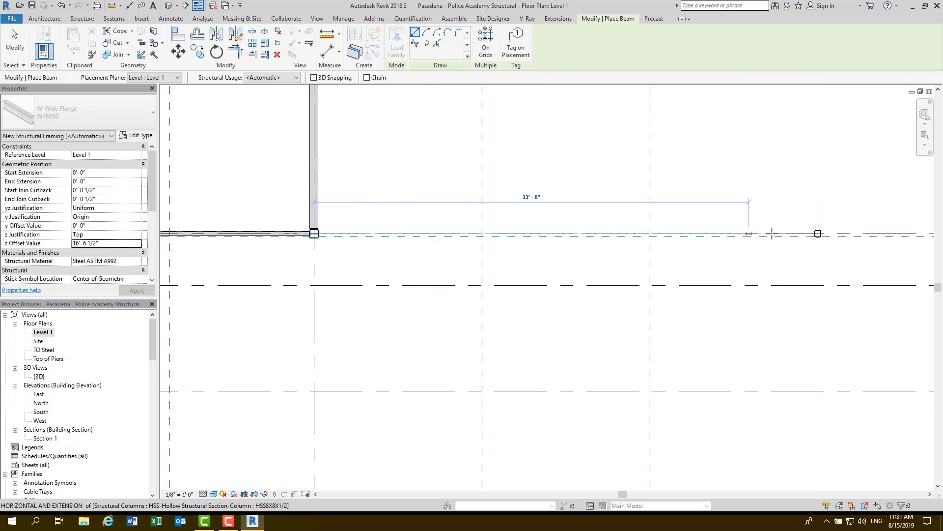
{"action": "left_click", "coordinate": [818, 234]}
Place a W18X50 beam along grid C between the grid 7 column and the grid 6 column
{"action": "scroll", "coordinate": [674, 261], "scroll_direction": "down", "scroll_amount": 3}
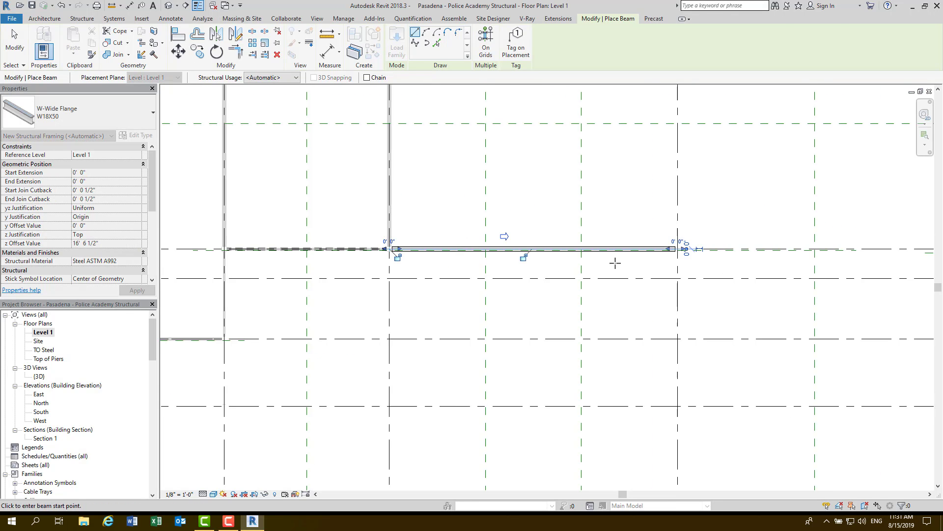
{"action": "middle_click_drag", "start_coordinate": [674, 261], "coordinate": [394, 290]}
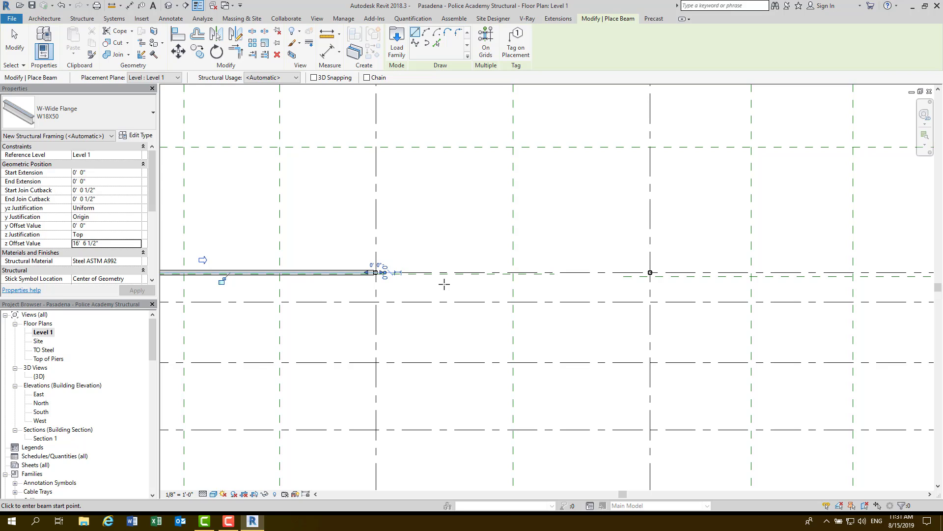
{"action": "left_click", "coordinate": [650, 272]}
{"action": "left_click", "coordinate": [376, 272]}
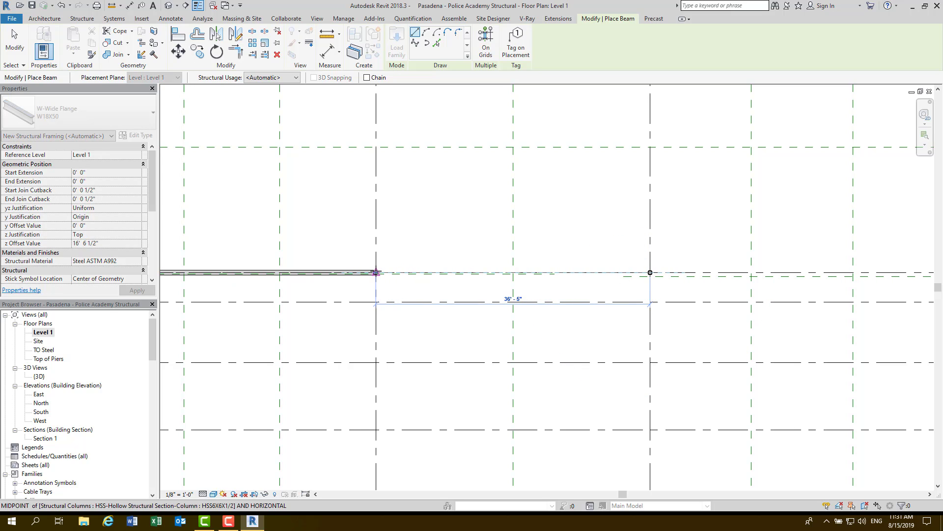
Place a W18X50 beam along grid C from the easternmost column back to the grid 7 column
{"action": "middle_click_drag", "start_coordinate": [730, 272], "coordinate": [417, 279]}
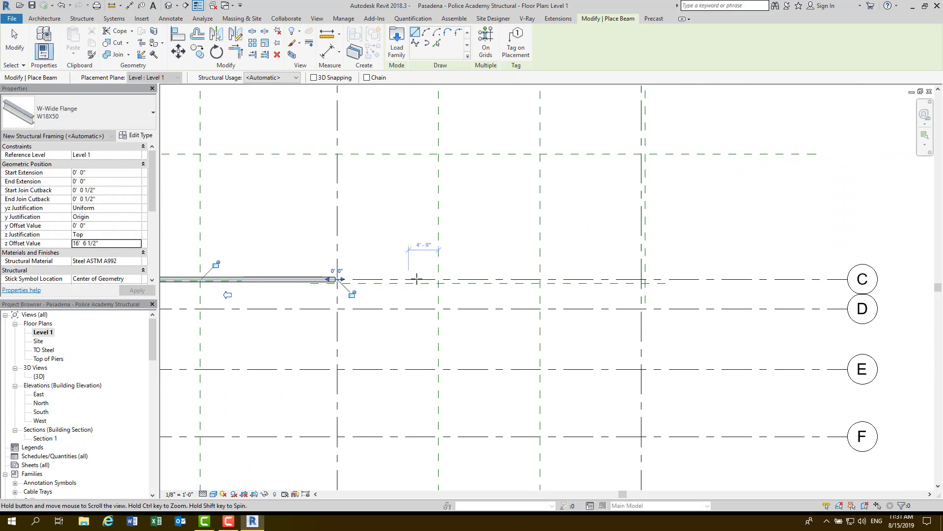
{"action": "left_click", "coordinate": [643, 279]}
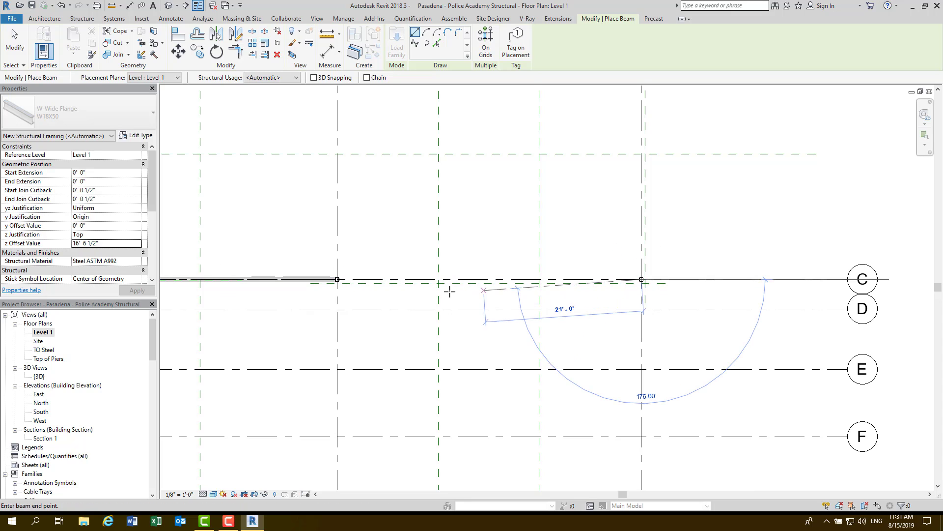
{"action": "left_click", "coordinate": [337, 279]}
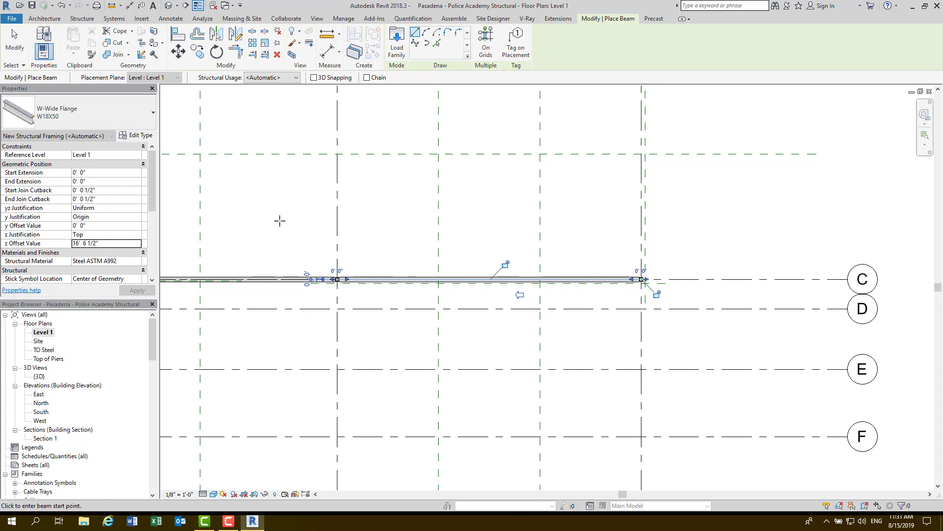
Place a W18X35 beam with a z offset of 15' 0" along grid 6, from the grid B column to the grid C column
{"action": "middle_click_drag", "start_coordinate": [280, 219], "coordinate": [393, 215]}
{"action": "middle_click_drag", "start_coordinate": [288, 213], "coordinate": [436, 256]}
{"action": "scroll", "coordinate": [494, 224], "scroll_direction": "down", "scroll_amount": 2}
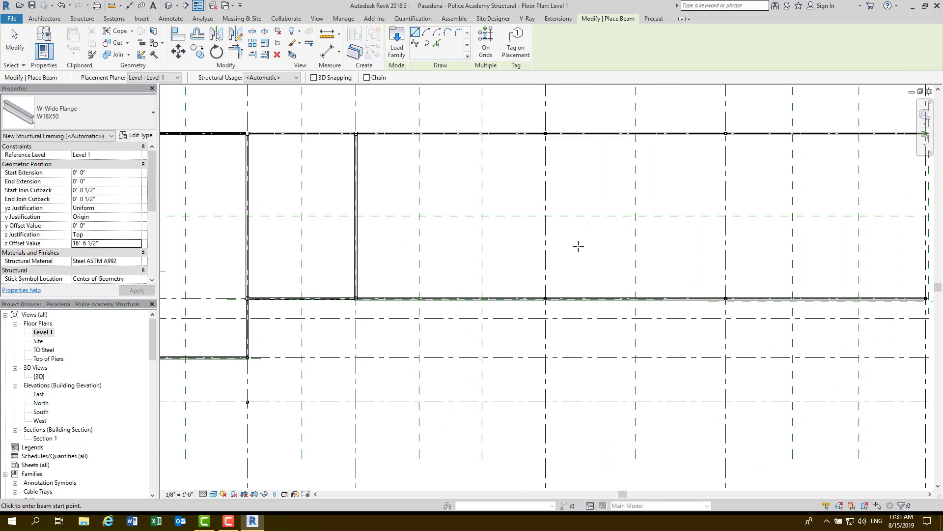
{"action": "middle_click_drag", "start_coordinate": [578, 246], "coordinate": [478, 258]}
{"action": "scroll", "coordinate": [480, 262], "scroll_direction": "up", "scroll_amount": 2}
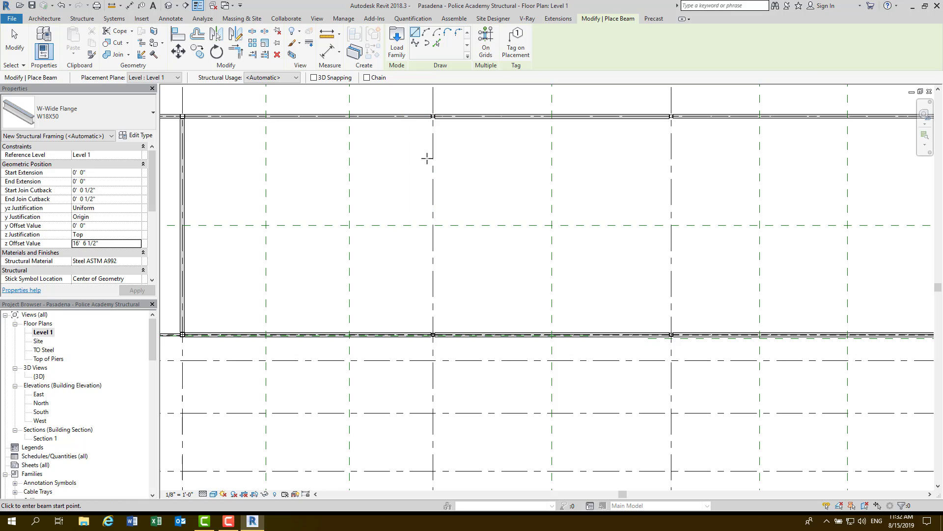
{"action": "left_click", "coordinate": [102, 120]}
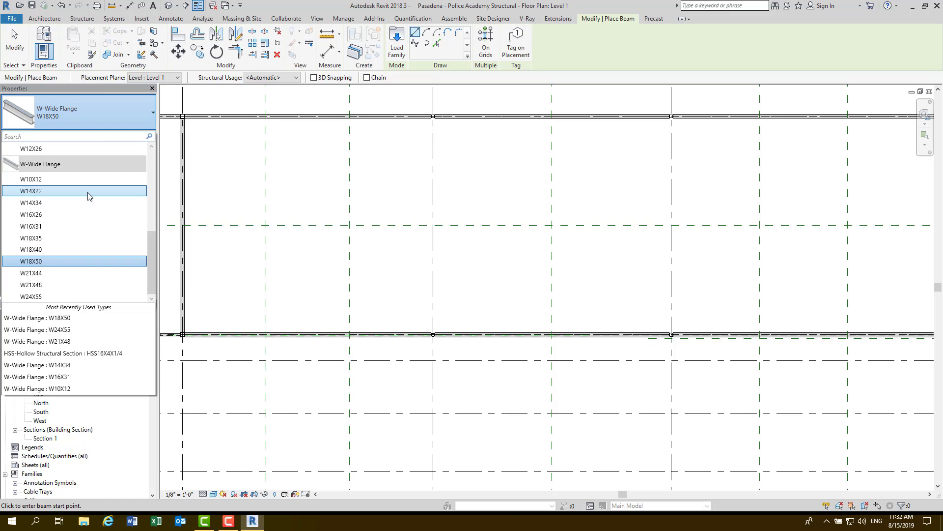
{"action": "left_click", "coordinate": [58, 239]}
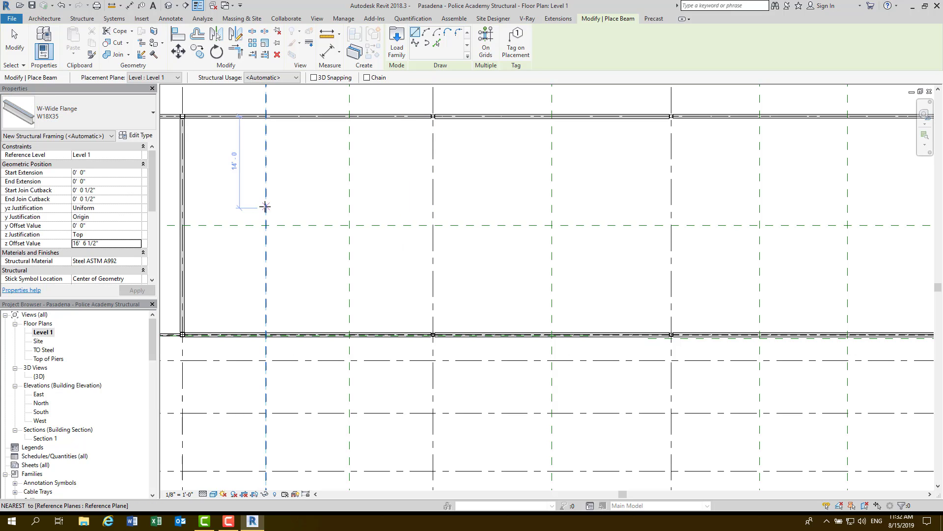
{"action": "left_click", "coordinate": [118, 244]}
{"action": "type", "text": "15'  0"}
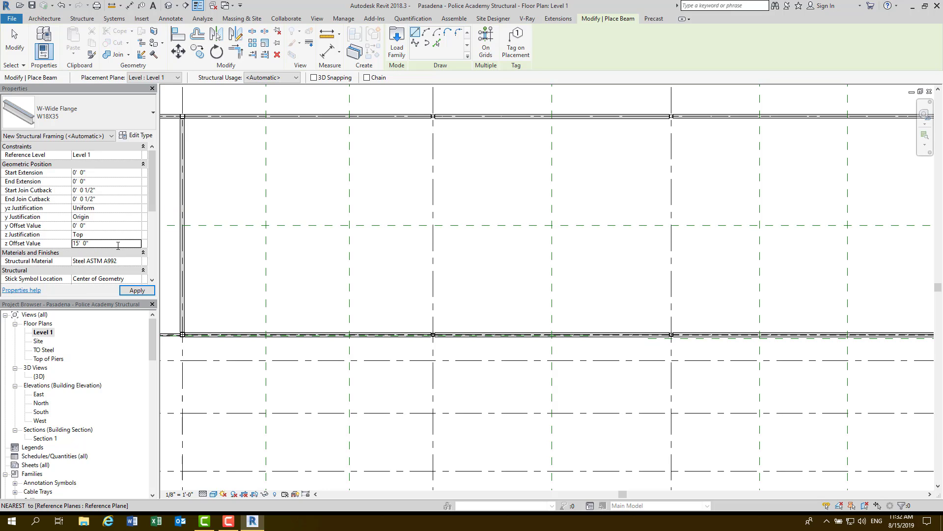
{"action": "left_click", "coordinate": [433, 116]}
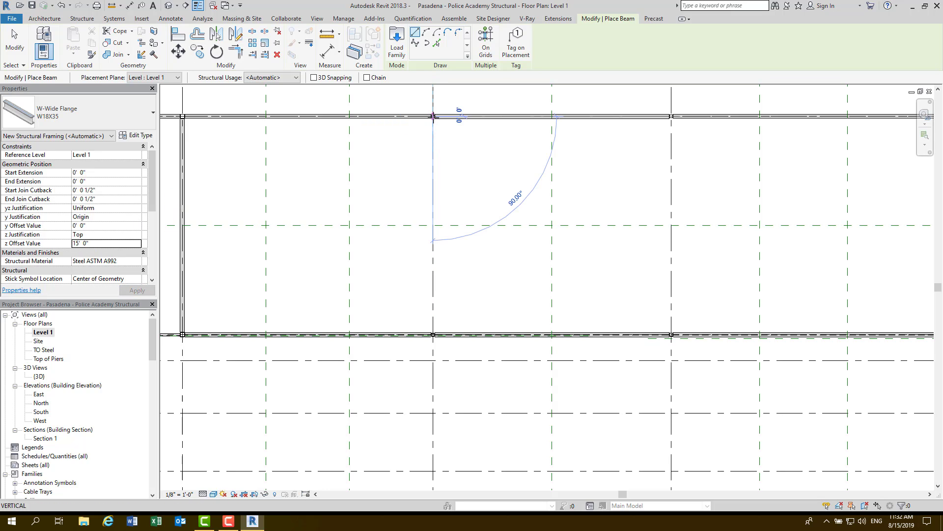
{"action": "left_click", "coordinate": [433, 335]}
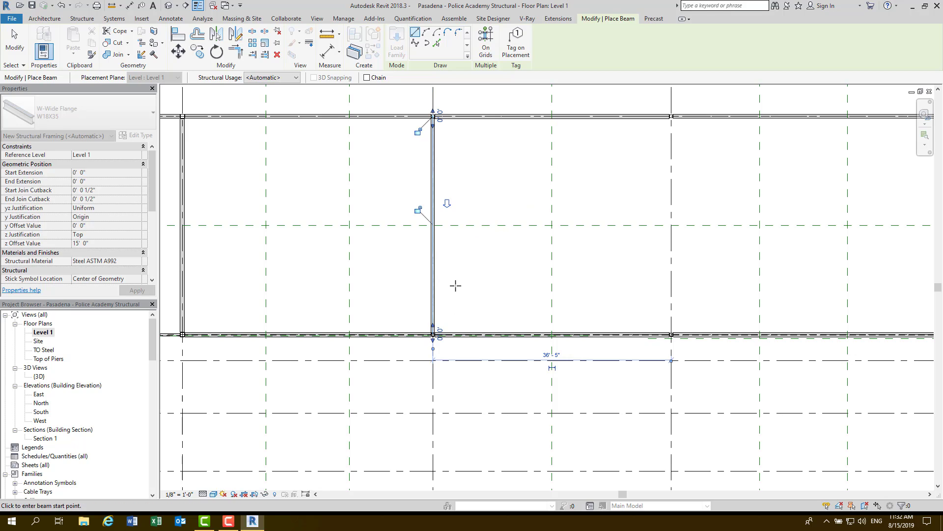
Set the grid 6 beam's start level offset to 10.25" at grid B and its end level offset to 1' 6.5" at grid C
{"action": "left_click", "coordinate": [441, 118]}
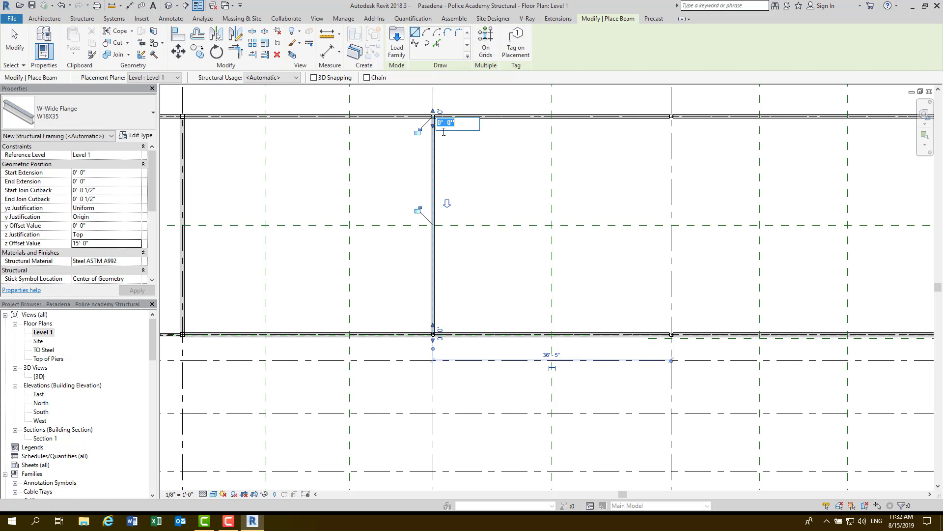
{"action": "type", "text": "10.25\""}
{"action": "key", "text": "Return"}
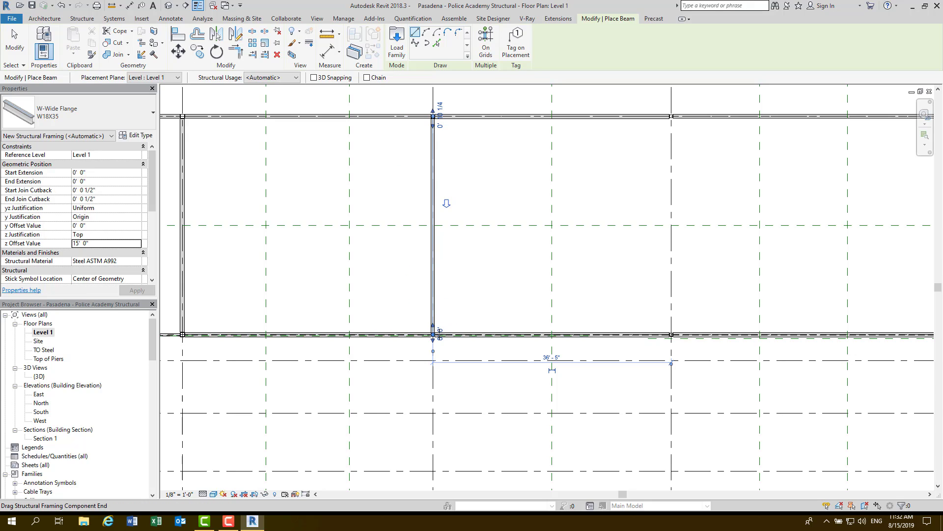
{"action": "left_click", "coordinate": [440, 333]}
{"action": "type", "text": "1'6.5\""}
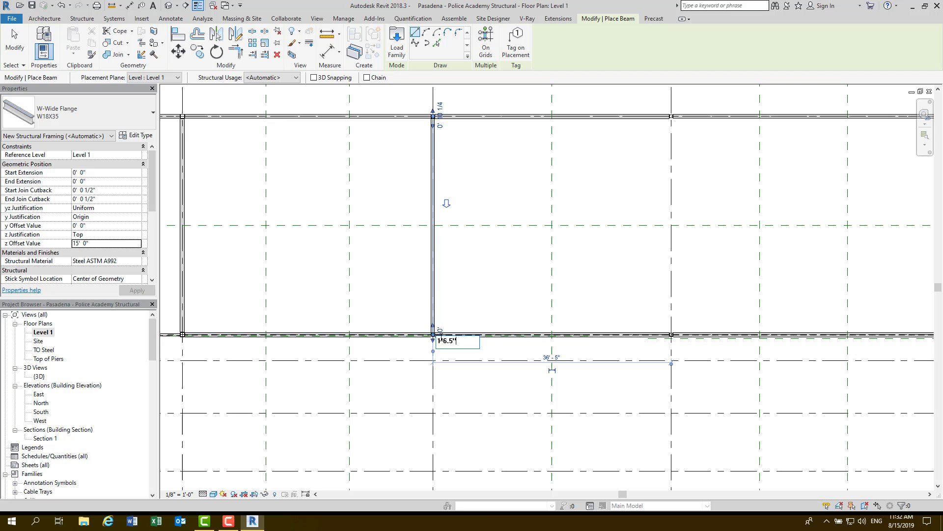
{"action": "key", "text": "Return"}
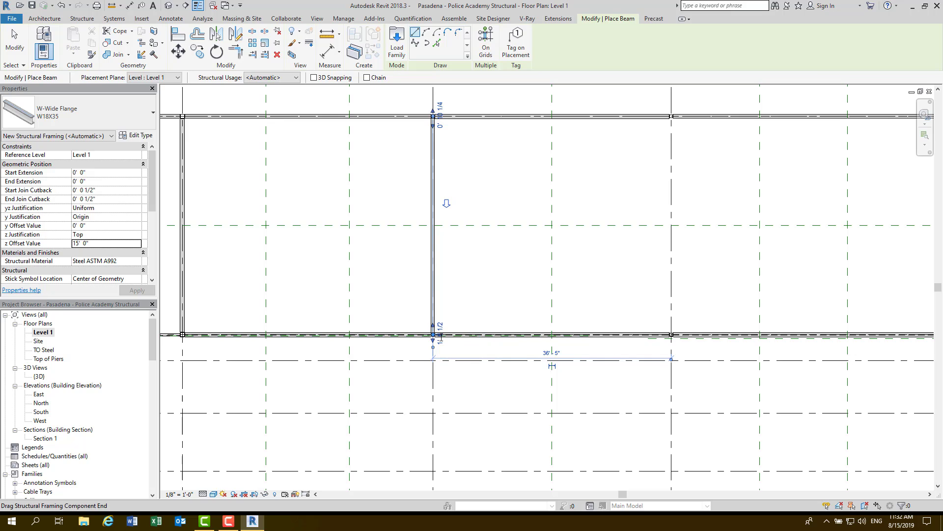
Copy the sloped W18X35 beam from grid 6 to the easternmost column line between grids B and C
{"action": "middle_click_drag", "start_coordinate": [626, 233], "coordinate": [471, 249]}
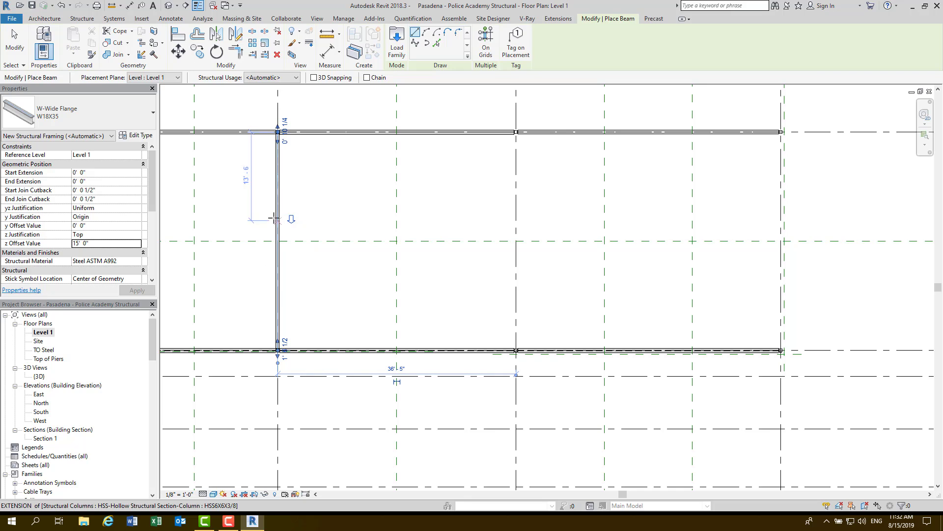
{"action": "key", "text": "Escape"}
{"action": "key", "text": "Escape"}
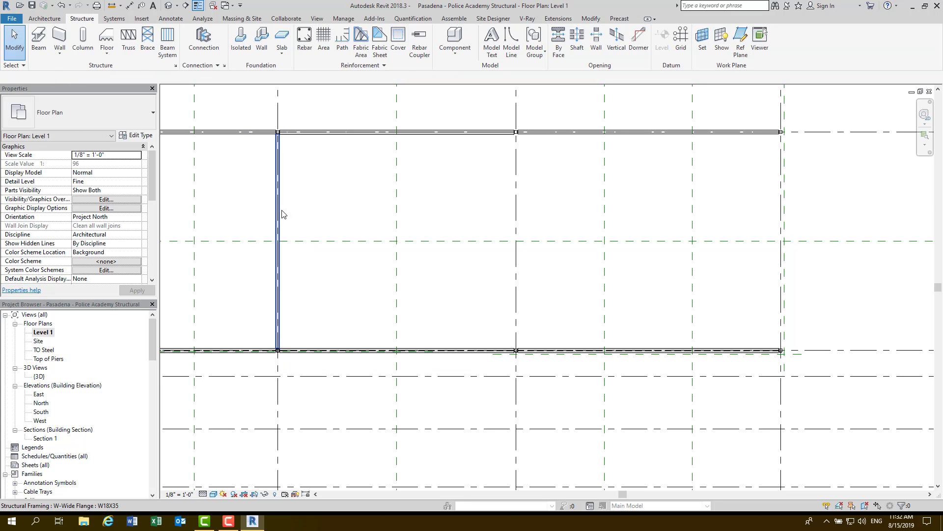
{"action": "left_click", "coordinate": [278, 213]}
{"action": "key", "text": "c"}
{"action": "key", "text": "o"}
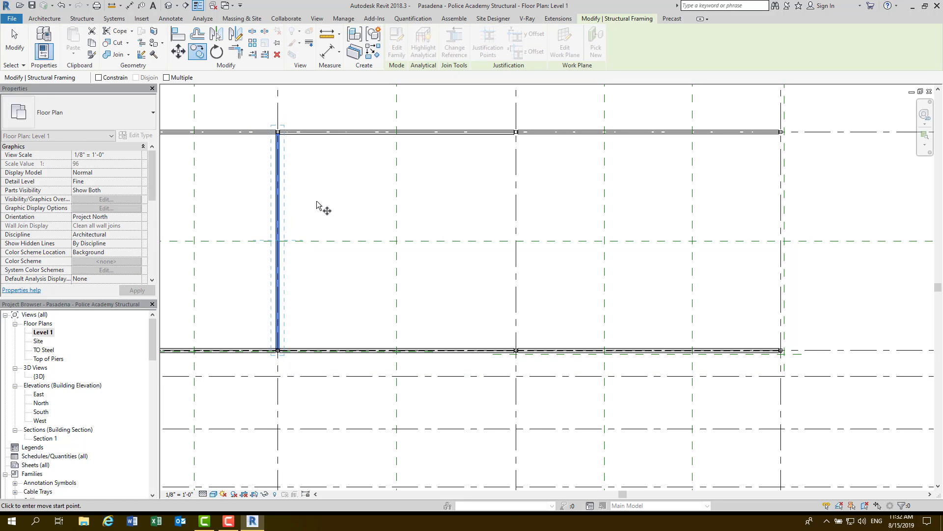
{"action": "left_click", "coordinate": [278, 114]}
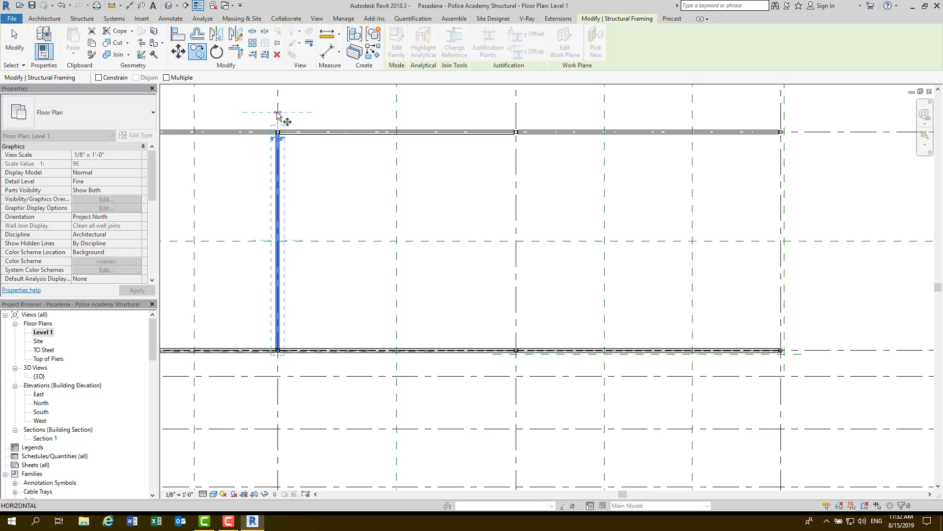
{"action": "left_click", "coordinate": [780, 108]}
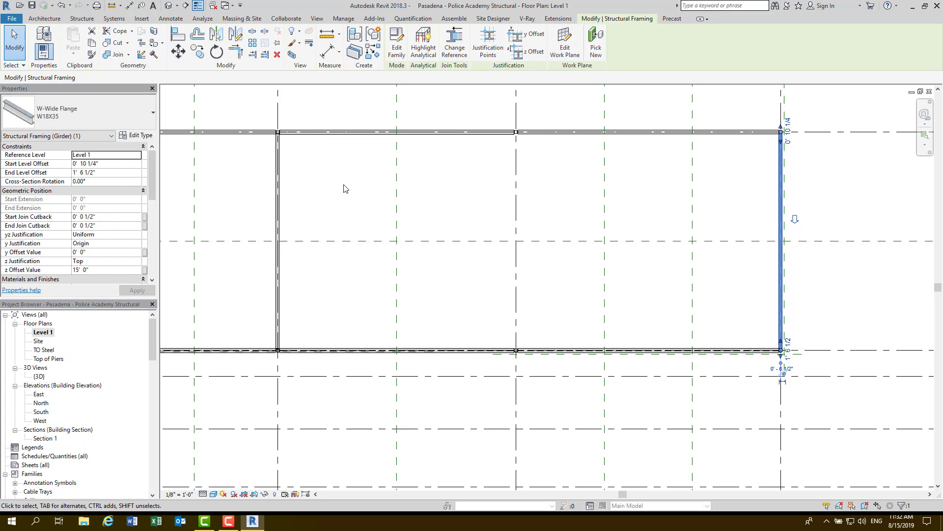
Place a W18X35 beam with a z offset of 15' 0" along the easternmost column line, from the grid A column to the grid B column
{"action": "middle_click_drag", "start_coordinate": [317, 182], "coordinate": [400, 219]}
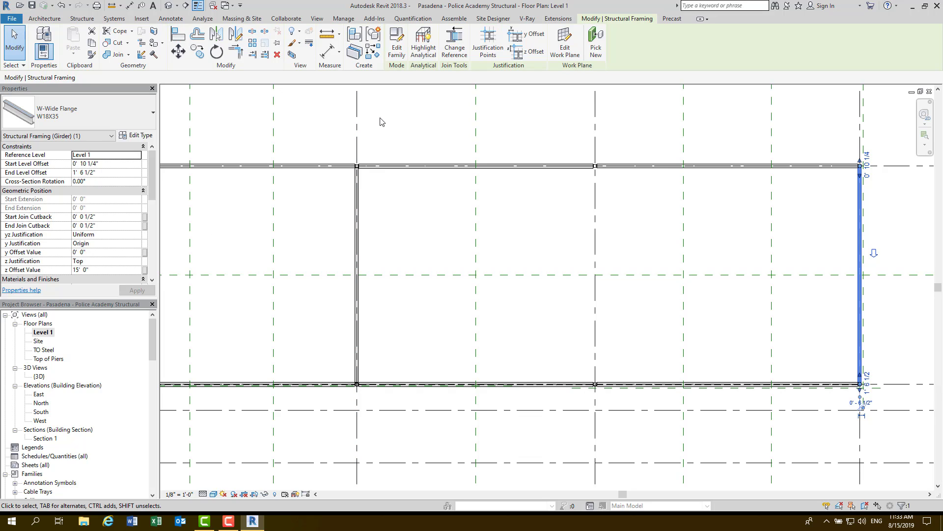
{"action": "middle_click_drag", "start_coordinate": [461, 126], "coordinate": [443, 245]}
{"action": "middle_click_drag", "start_coordinate": [641, 171], "coordinate": [561, 251]}
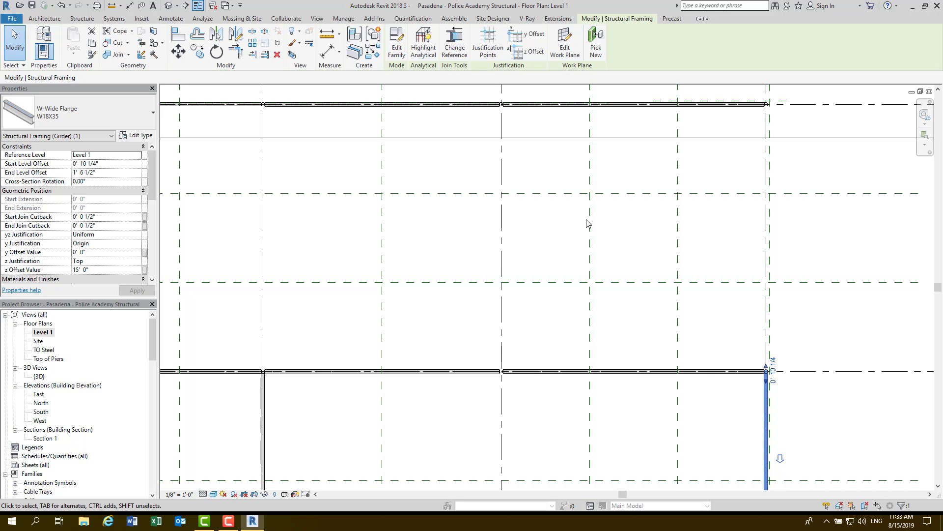
{"action": "middle_click_drag", "start_coordinate": [659, 211], "coordinate": [432, 196]}
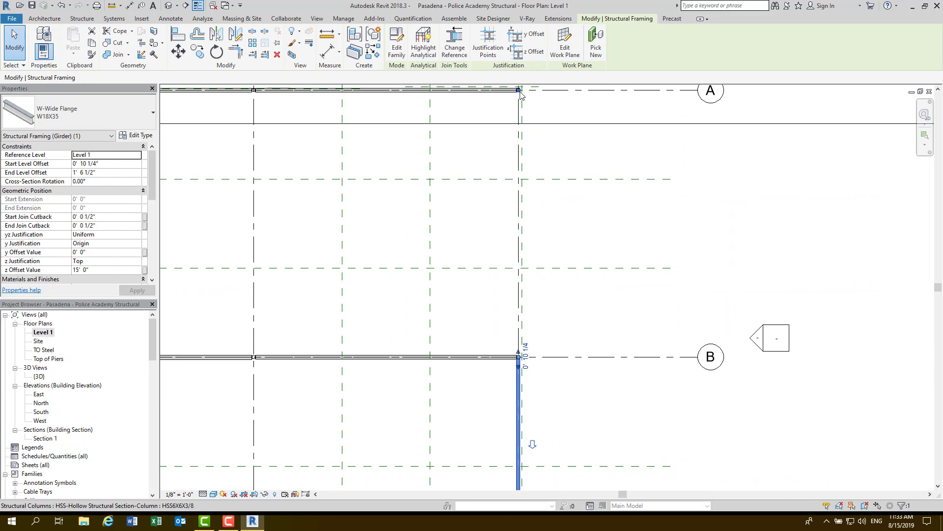
{"action": "left_click", "coordinate": [483, 113]}
{"action": "left_click", "coordinate": [38, 41]}
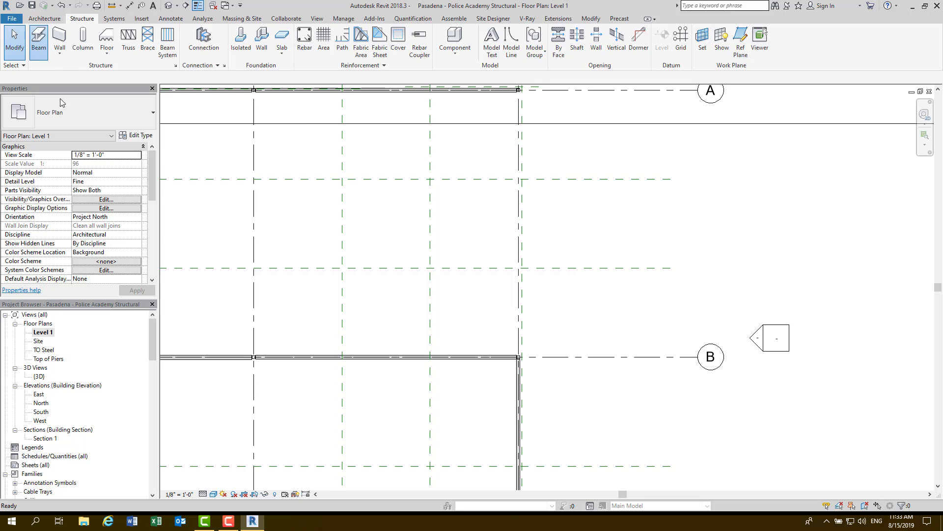
{"action": "left_click", "coordinate": [520, 90]}
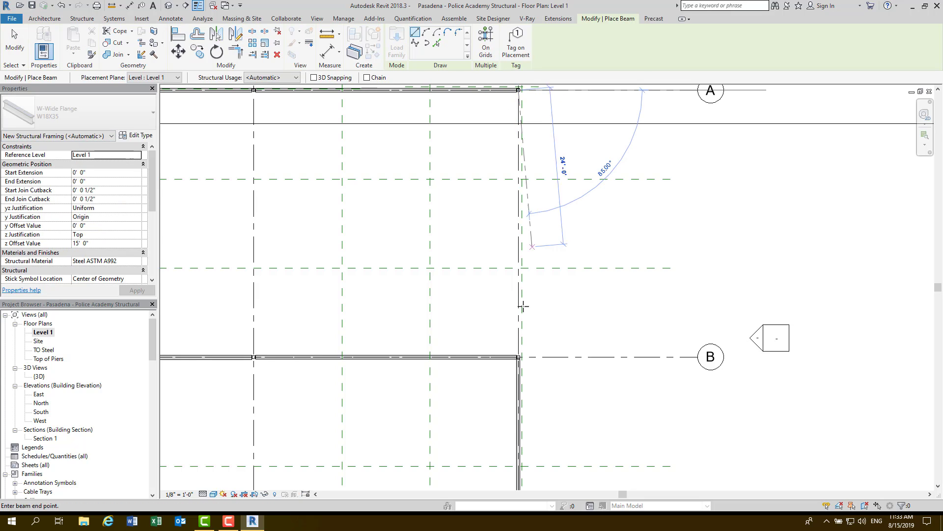
{"action": "left_click", "coordinate": [524, 356]}
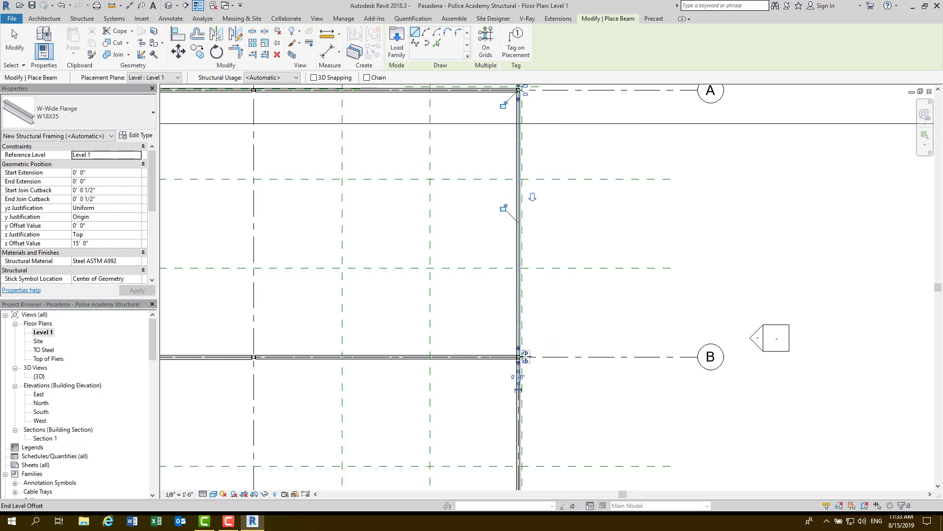
Set the easternmost W18X35 beam's end level offset to 10.25" at grid B
{"action": "type", "text": "10.25'"}
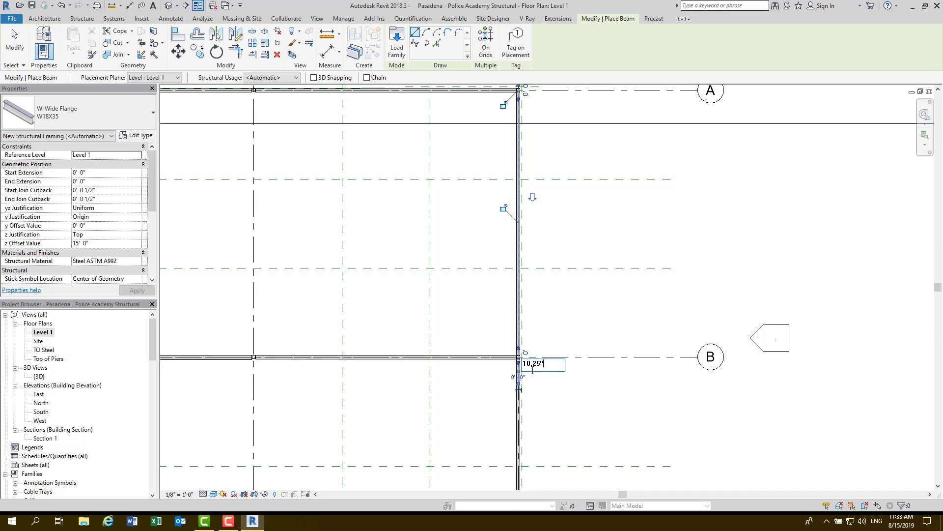
{"action": "key", "text": "Return"}
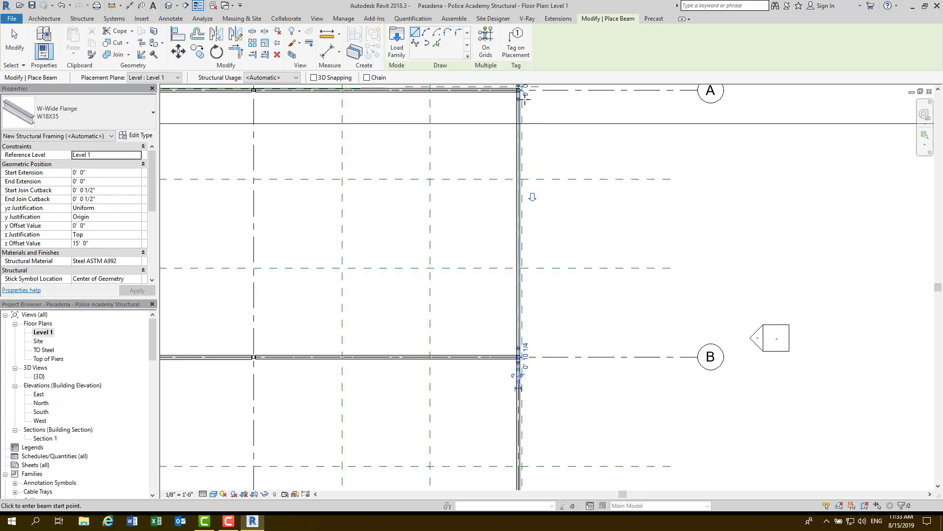
{"action": "middle_click_drag", "start_coordinate": [401, 231], "coordinate": [654, 252]}
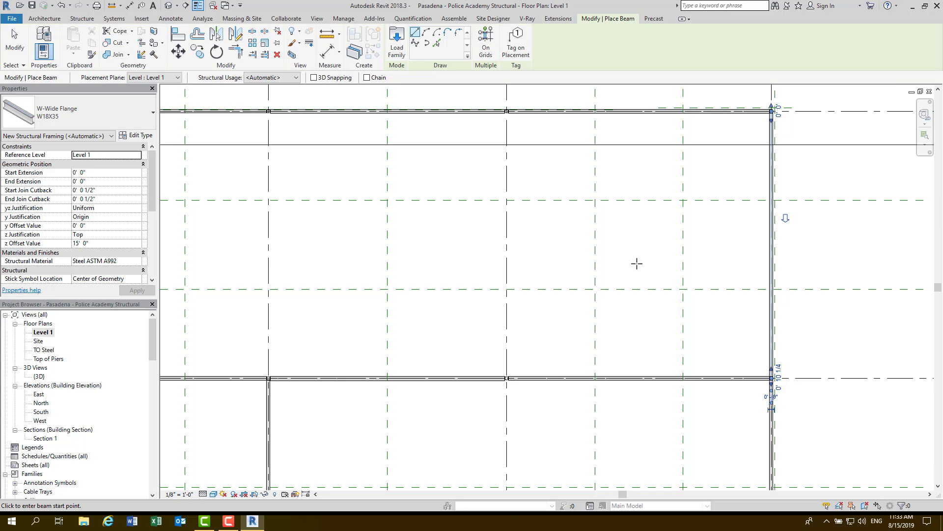
{"action": "middle_click_drag", "start_coordinate": [298, 234], "coordinate": [411, 242]}
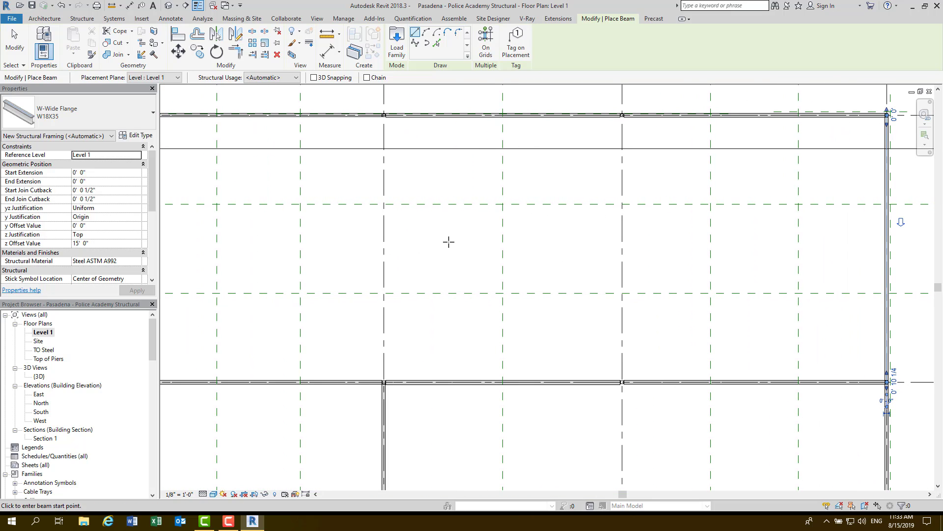
{"action": "key", "text": "Escape"}
{"action": "key", "text": "Escape"}
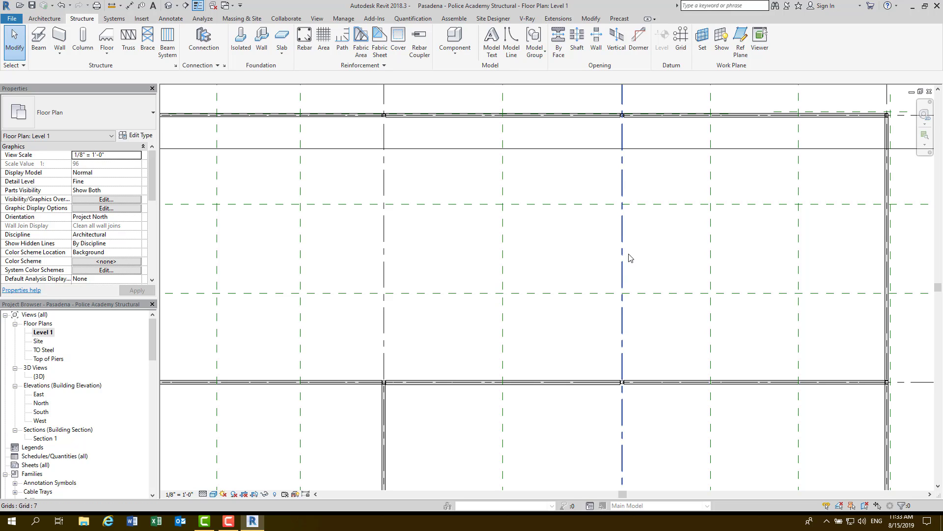
Copy the sloped W18X35 beam between grids A and B from the easternmost column line to grid 6
{"action": "left_click", "coordinate": [883, 246]}
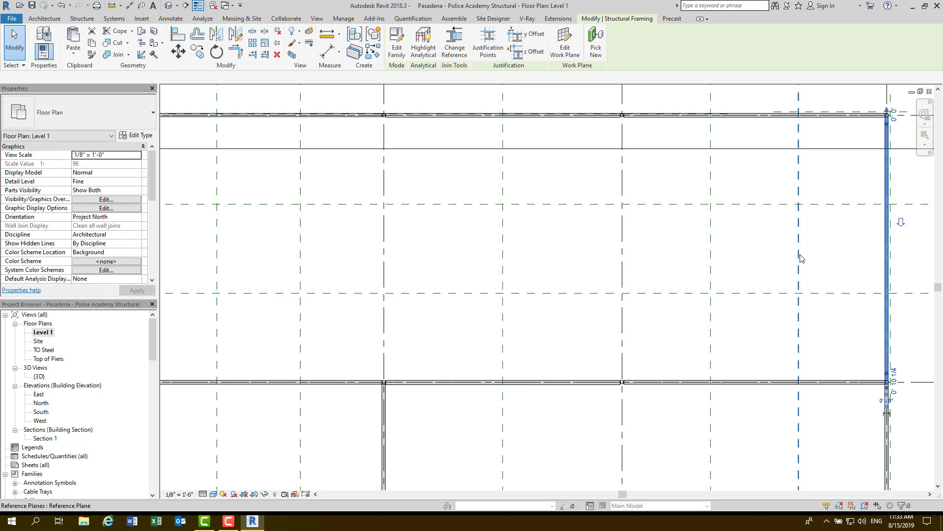
{"action": "key", "text": "c"}
{"action": "key", "text": "c"}
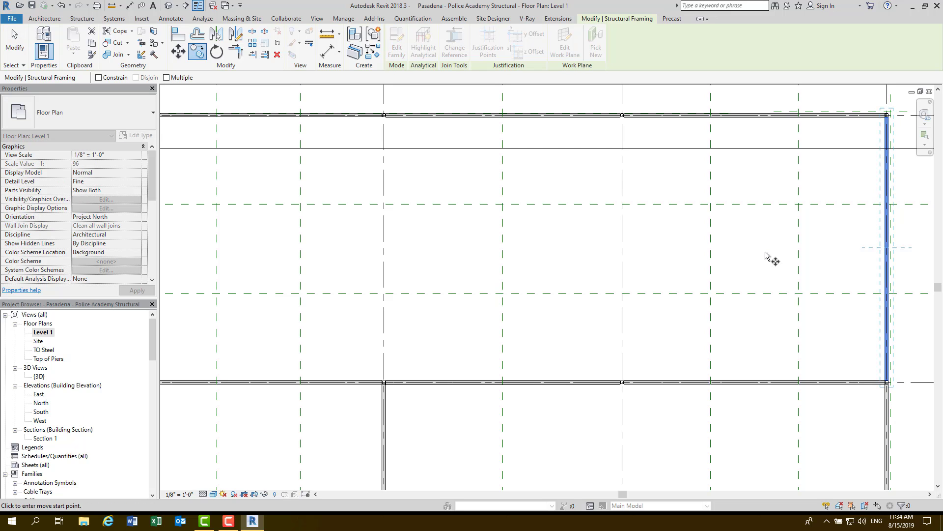
{"action": "left_click", "coordinate": [887, 98]}
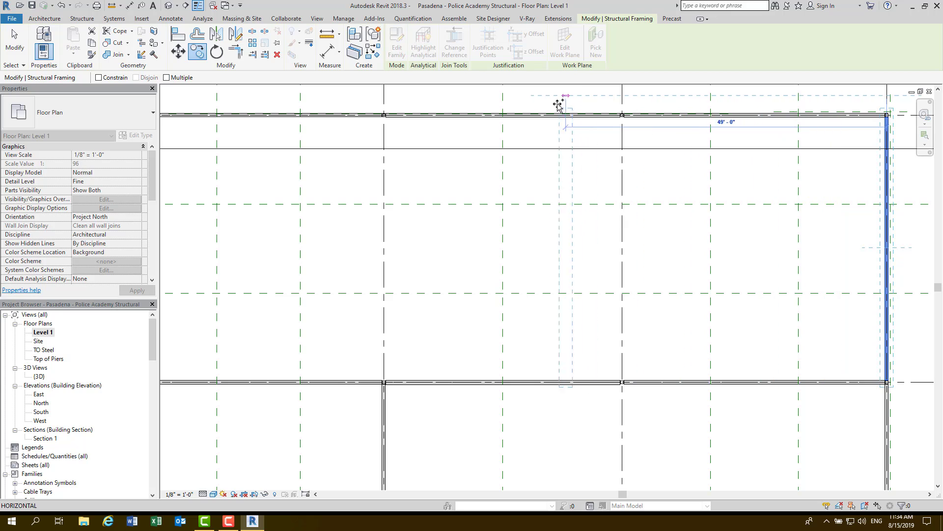
{"action": "left_click", "coordinate": [385, 99]}
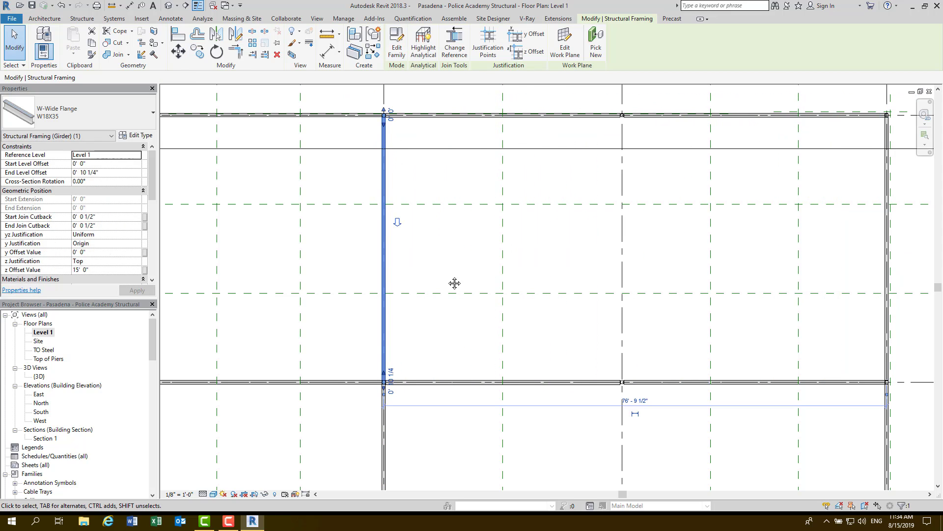
{"action": "middle_click_drag", "start_coordinate": [453, 282], "coordinate": [451, 261]}
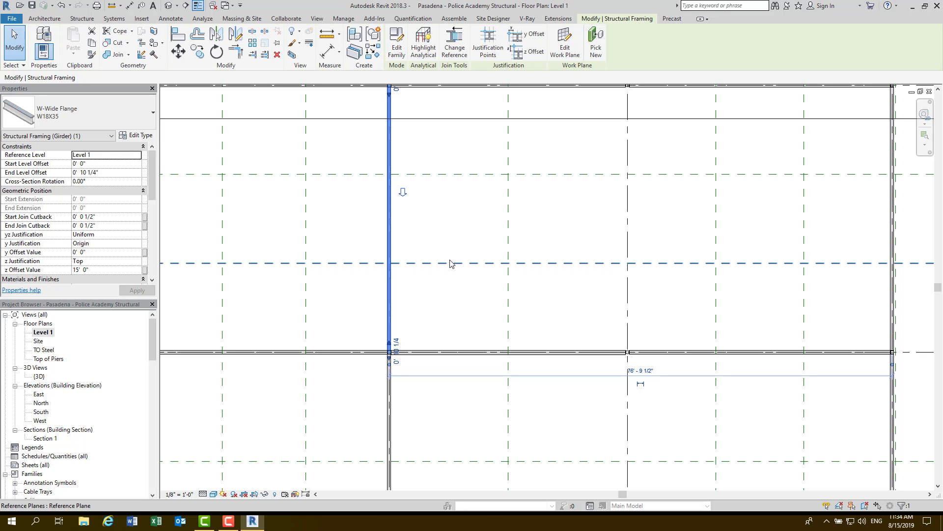
{"action": "left_click", "coordinate": [461, 223]}
Copy the sloped W18X35 beam between grids A and B from grid 6 to grid 3
{"action": "scroll", "coordinate": [461, 233], "scroll_direction": "down", "scroll_amount": 3}
{"action": "middle_click_drag", "start_coordinate": [350, 262], "coordinate": [607, 248]}
{"action": "middle_click_drag", "start_coordinate": [351, 271], "coordinate": [422, 286]}
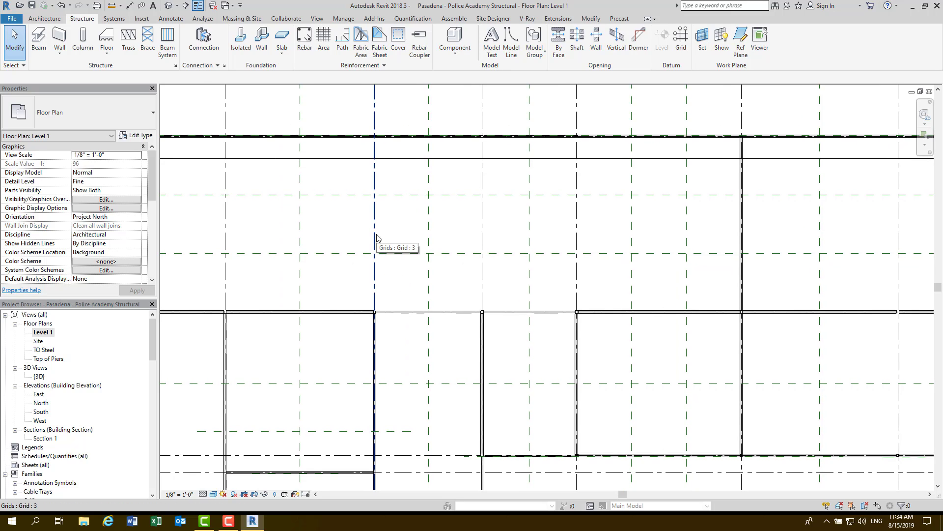
{"action": "middle_click_drag", "start_coordinate": [427, 252], "coordinate": [368, 255]}
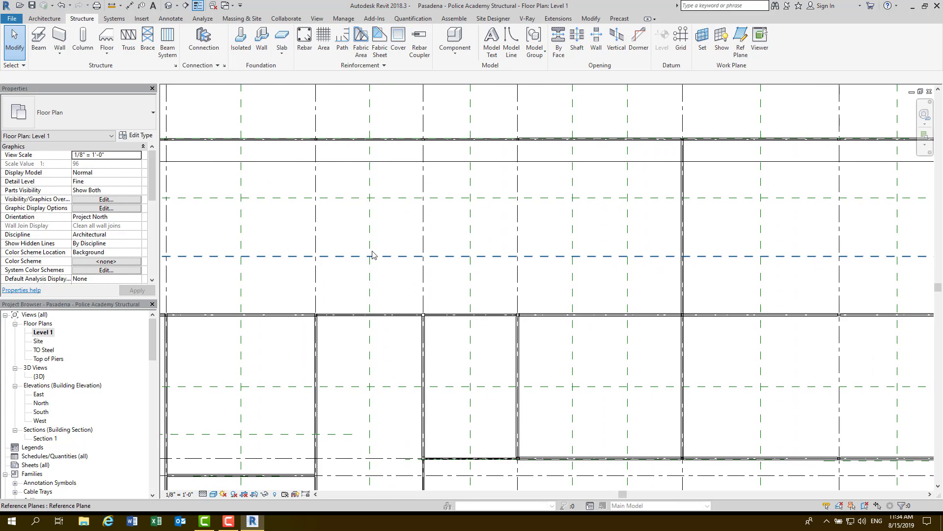
{"action": "left_click", "coordinate": [682, 228]}
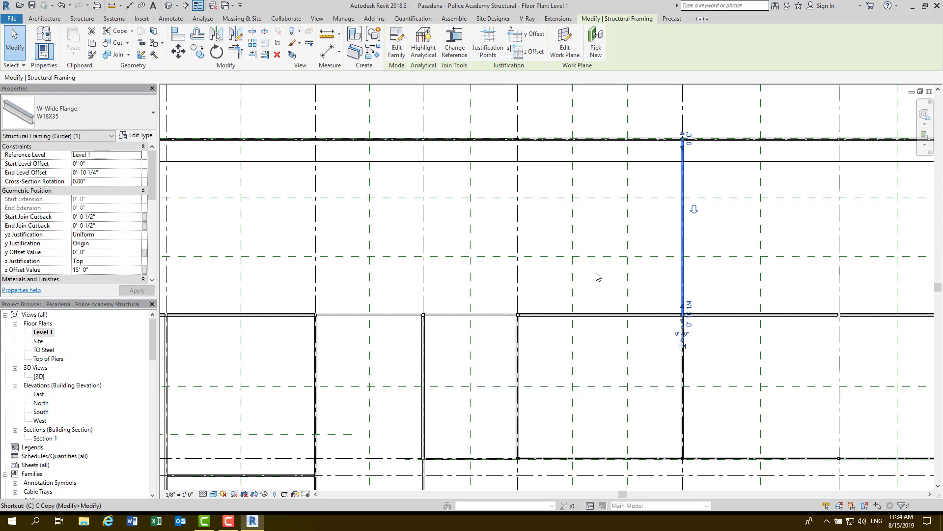
{"action": "key", "text": "m"}
{"action": "key", "text": "v"}
{"action": "key", "text": "c"}
{"action": "key", "text": "o"}
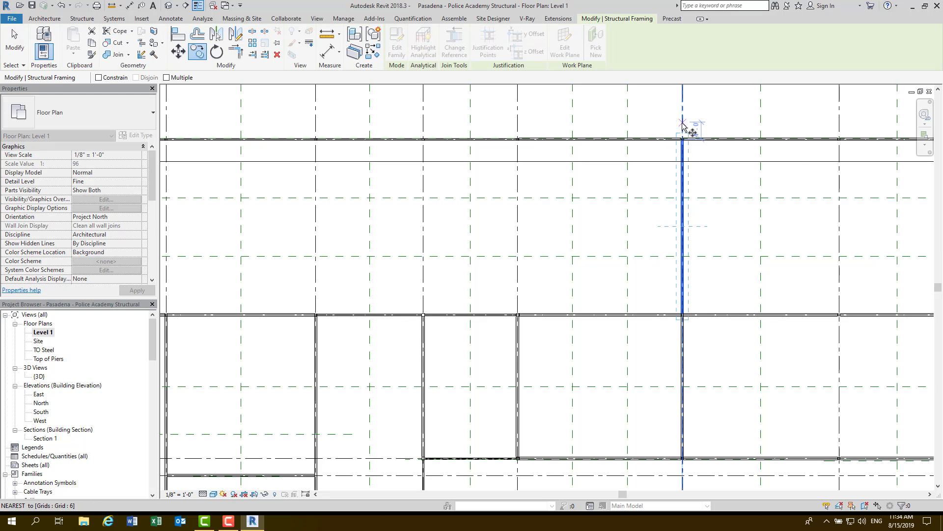
{"action": "left_click", "coordinate": [683, 122]}
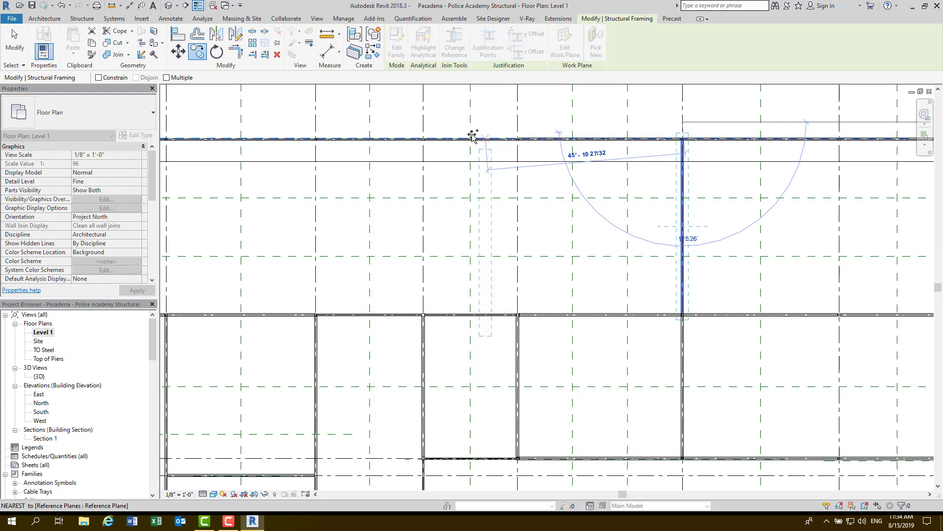
{"action": "left_click", "coordinate": [324, 127]}
{"action": "key", "text": "Escape"}
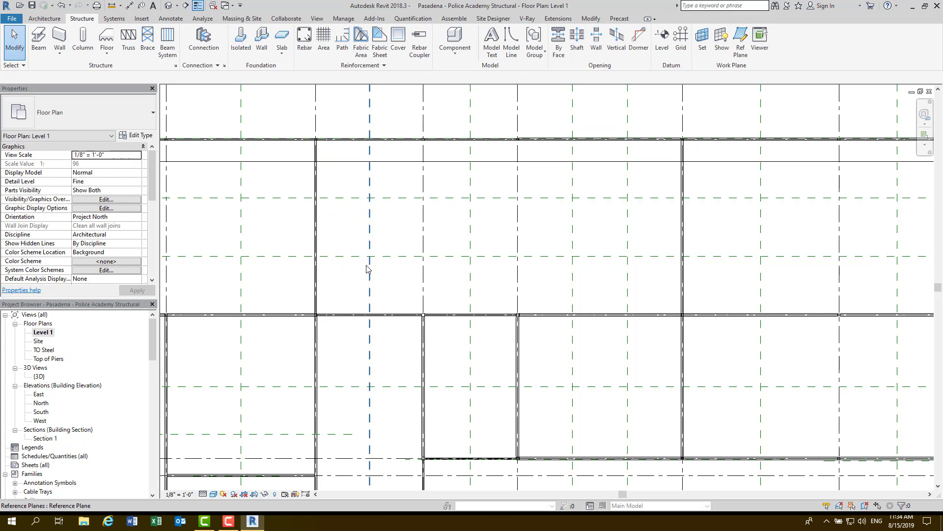
{"action": "middle_click_drag", "start_coordinate": [580, 261], "coordinate": [674, 228]}
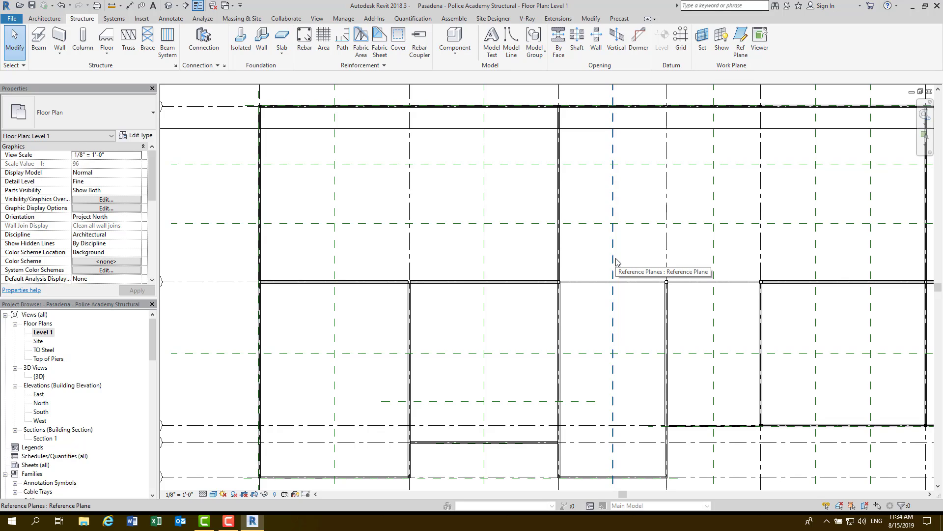
Examine the roof beams between the columns in the 3D view, from the whole building to its west end
{"action": "left_click", "coordinate": [168, 5]}
{"action": "scroll", "coordinate": [481, 243], "scroll_direction": "down", "scroll_amount": 5}
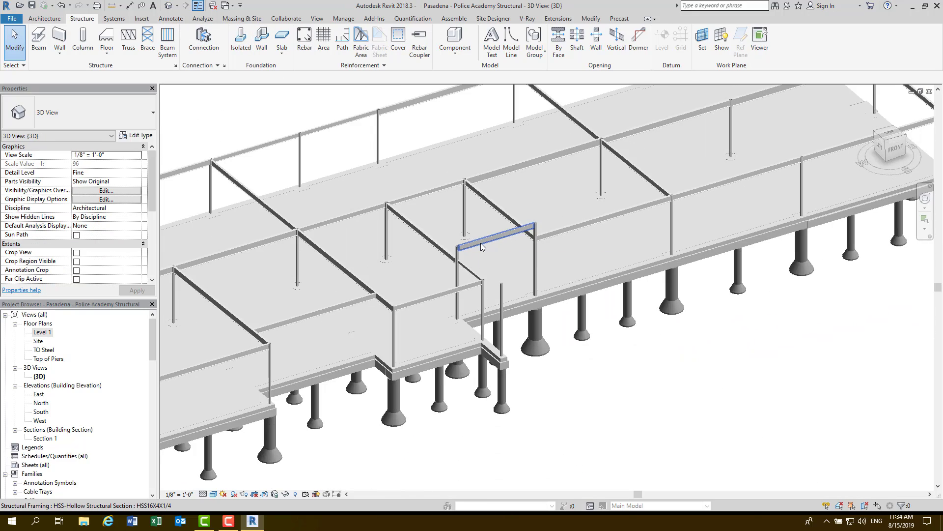
{"action": "scroll", "coordinate": [565, 238], "scroll_direction": "down", "scroll_amount": 2}
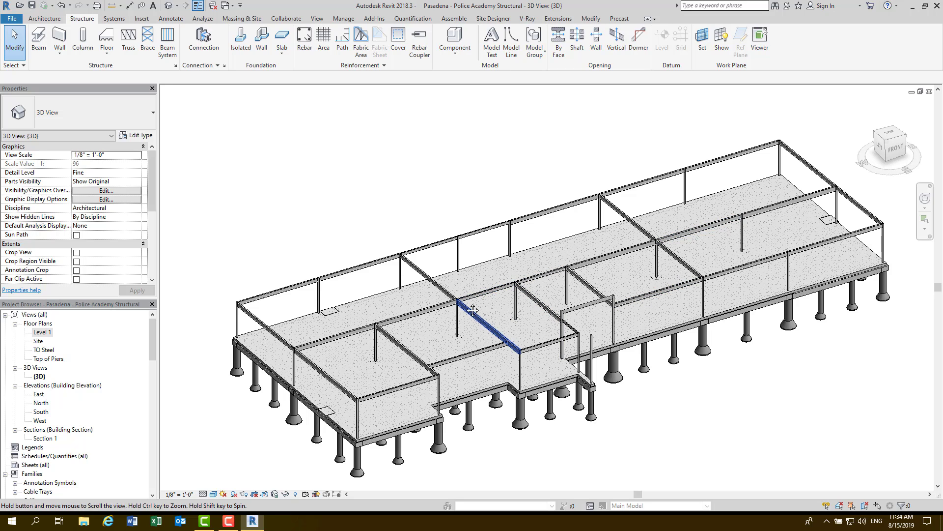
{"action": "middle_click_drag", "start_coordinate": [487, 325], "coordinate": [528, 268]}
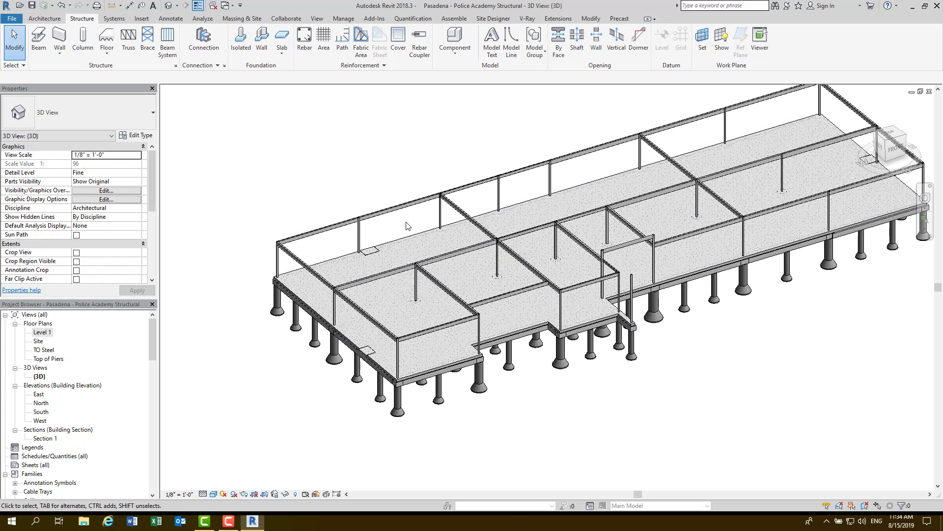
{"action": "scroll", "coordinate": [399, 182], "scroll_direction": "up", "scroll_amount": 1}
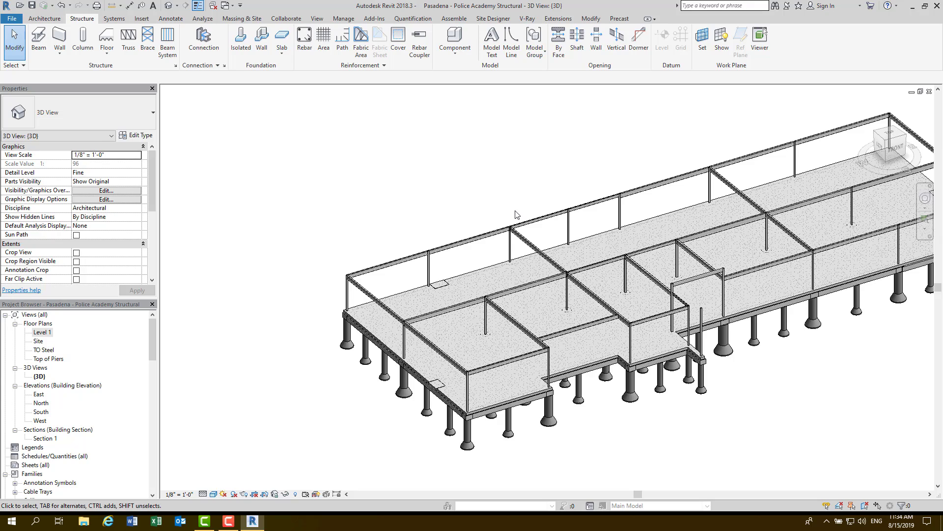
{"action": "scroll", "coordinate": [497, 236], "scroll_direction": "up", "scroll_amount": 3}
{"action": "middle_click_drag", "start_coordinate": [497, 235], "coordinate": [516, 196]}
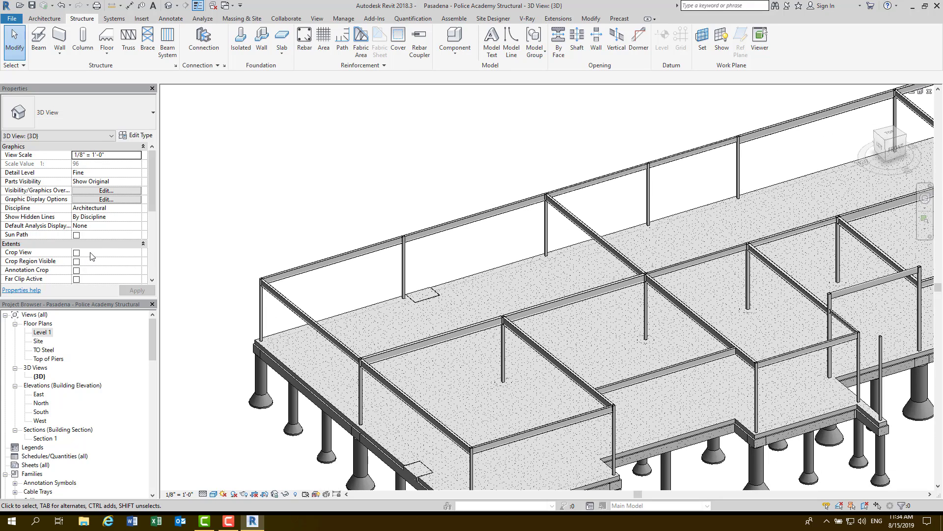
In the Level 1 plan, place an automatic beam system of 28K9 joists, Fixed Number 11, parallel to the westernmost beam between grids A and B
{"action": "double_click", "coordinate": [44, 333]}
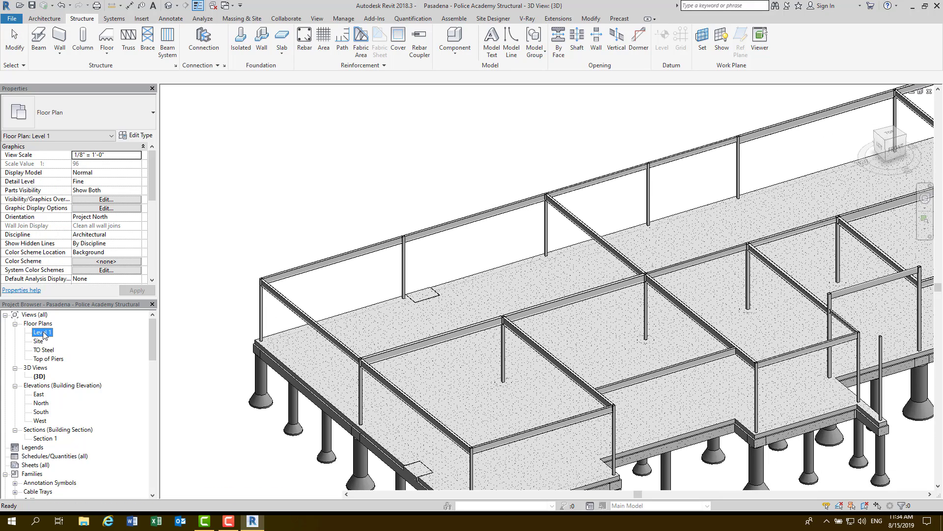
{"action": "middle_click_drag", "start_coordinate": [364, 232], "coordinate": [440, 307]}
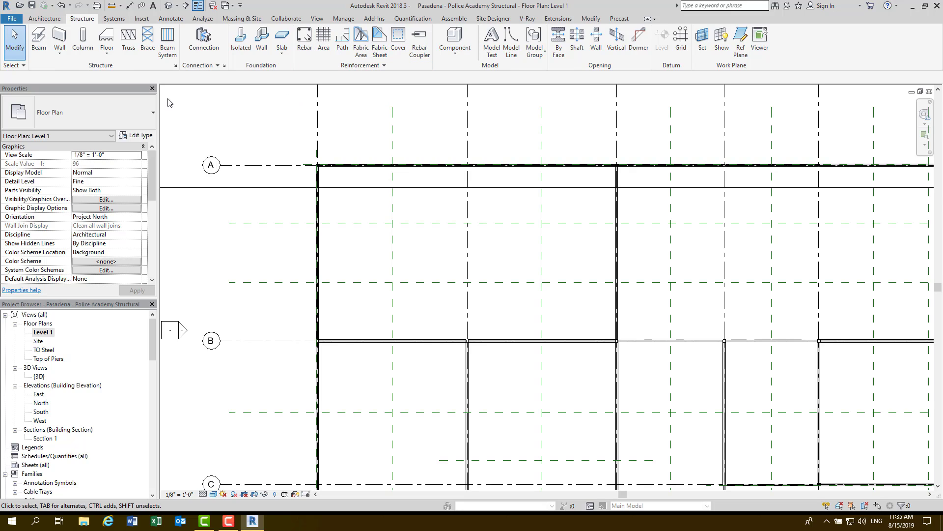
{"action": "left_click", "coordinate": [167, 42]}
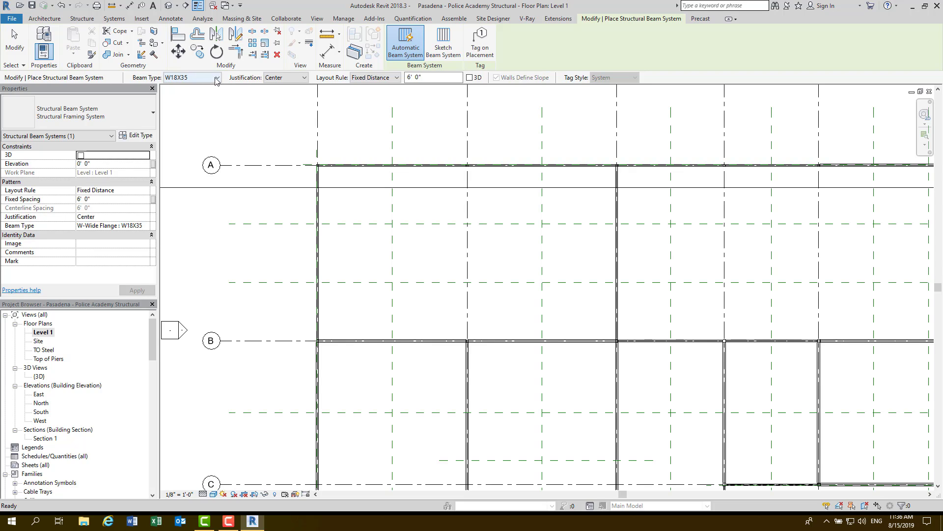
{"action": "left_click", "coordinate": [216, 78]}
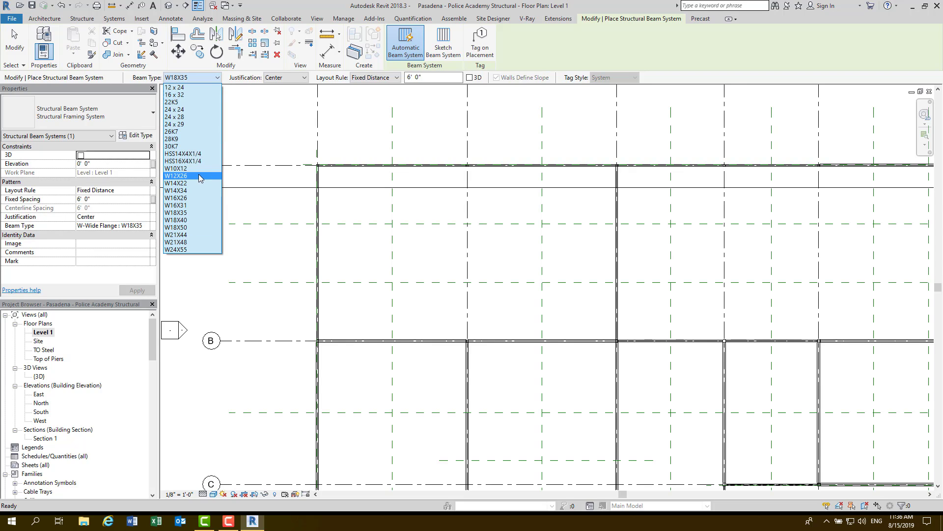
{"action": "left_click", "coordinate": [190, 139]}
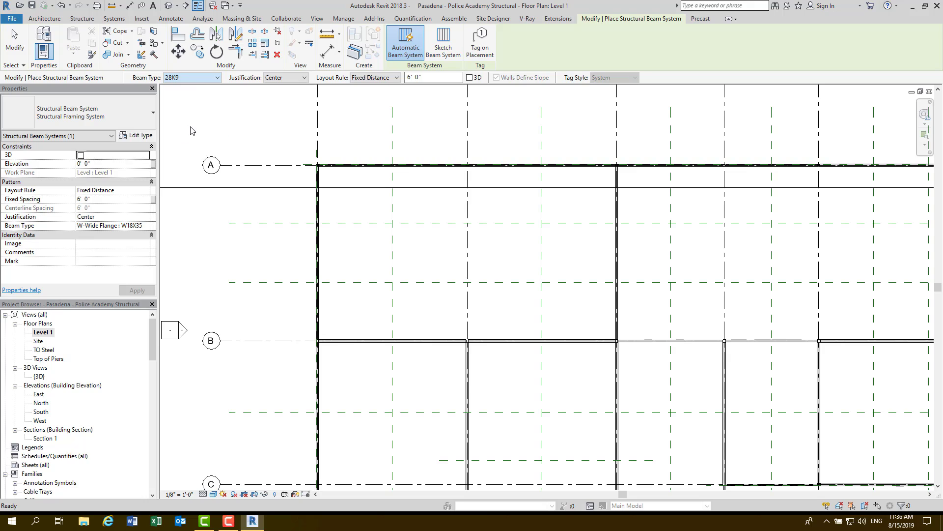
{"action": "left_click", "coordinate": [397, 78]}
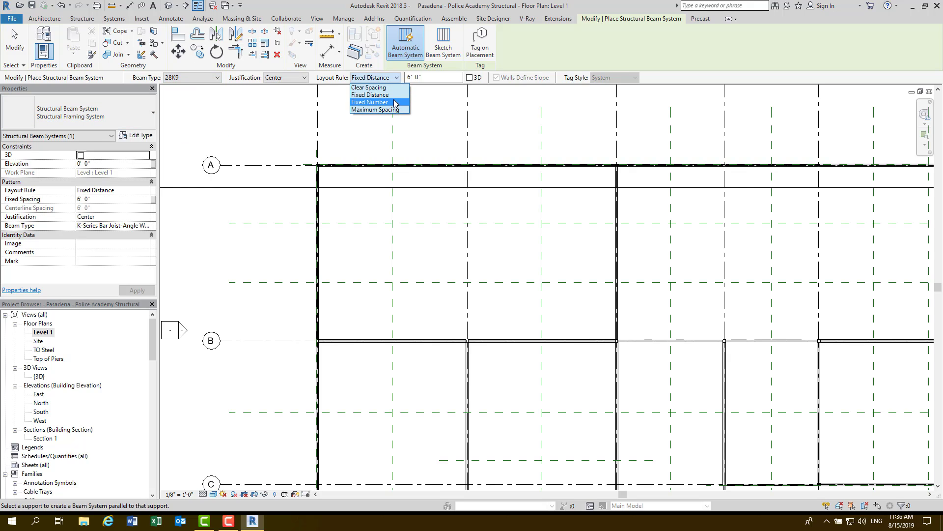
{"action": "left_click", "coordinate": [369, 102]}
{"action": "left_click", "coordinate": [405, 77]}
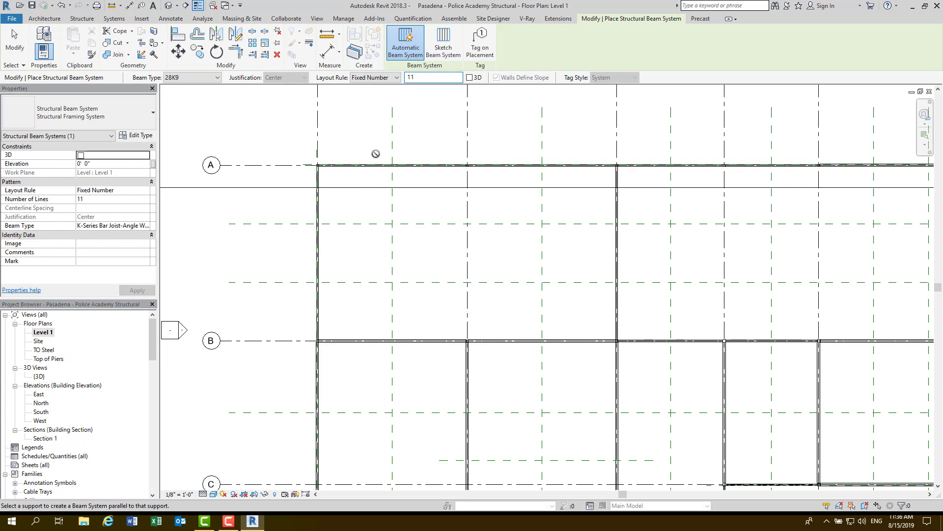
{"action": "left_click", "coordinate": [322, 210]}
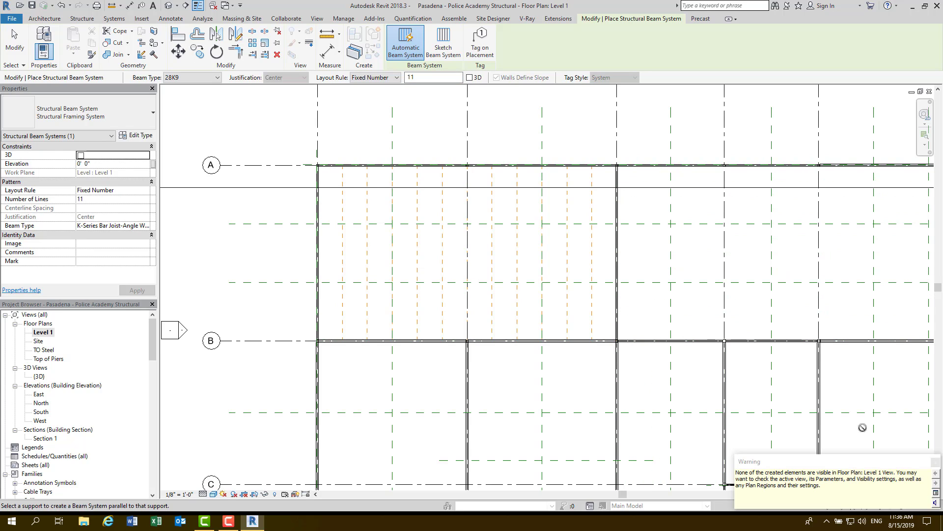
{"action": "left_click", "coordinate": [935, 462]}
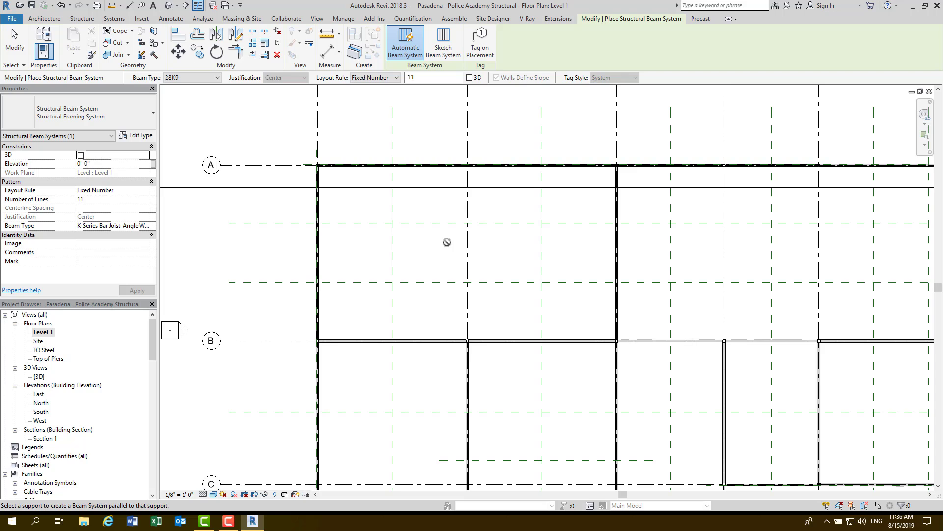
{"action": "key", "text": "Escape"}
{"action": "key", "text": "Escape"}
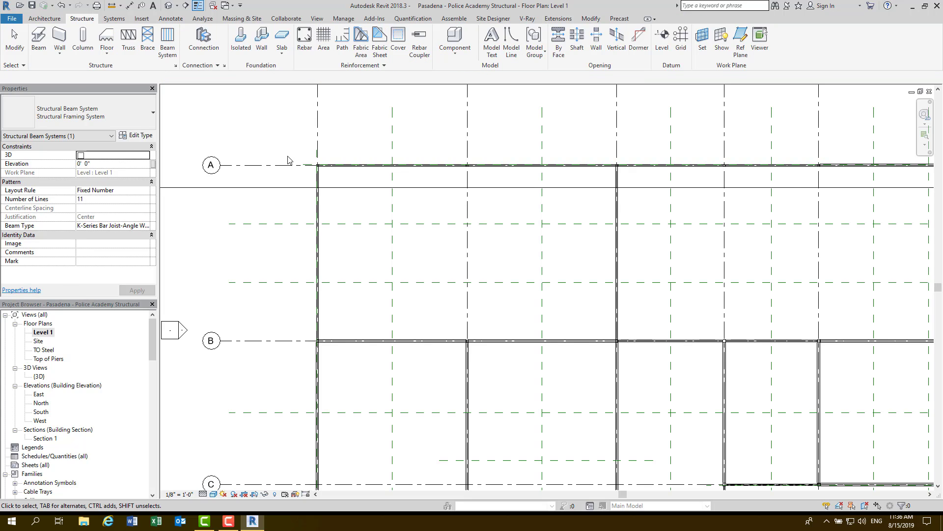
Reveal the hidden elements in the Level 1 plan and check the unhide options for the new joist beam system
{"action": "left_click", "coordinate": [275, 495]}
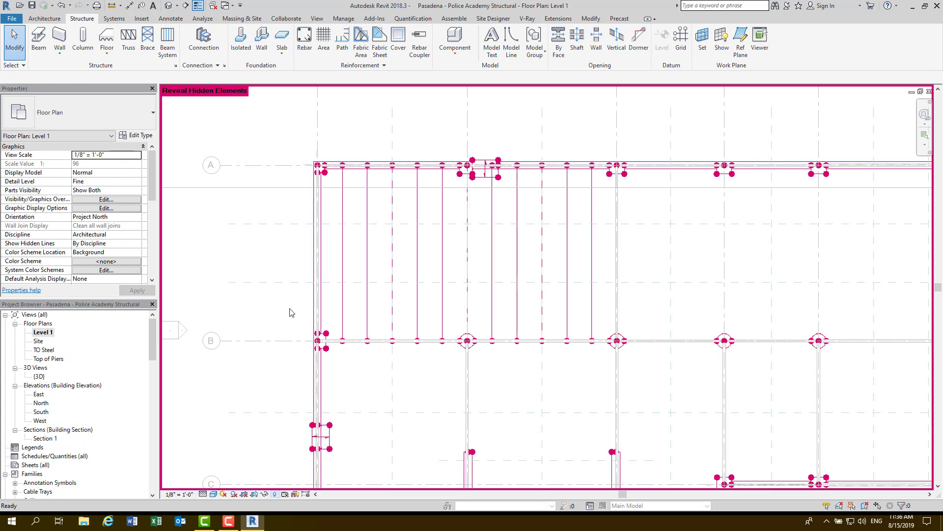
{"action": "left_click", "coordinate": [344, 258]}
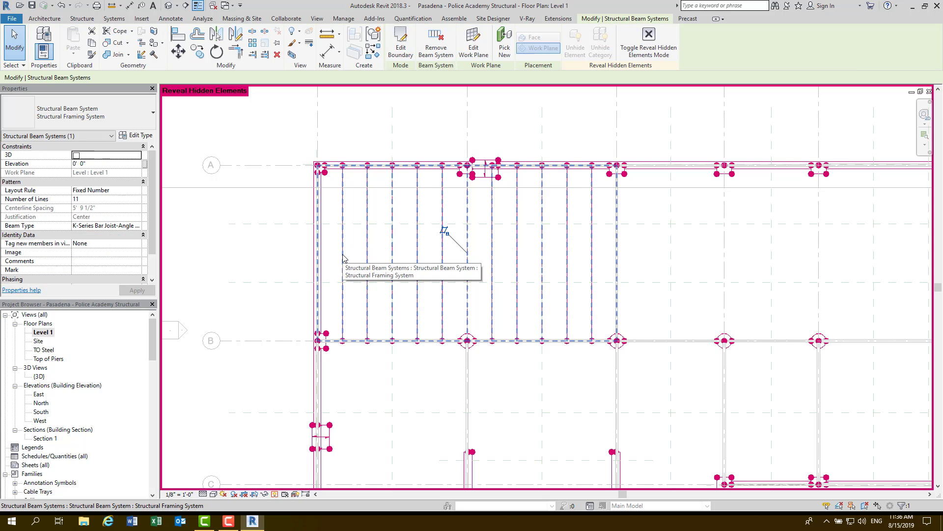
{"action": "right_click", "coordinate": [343, 255]}
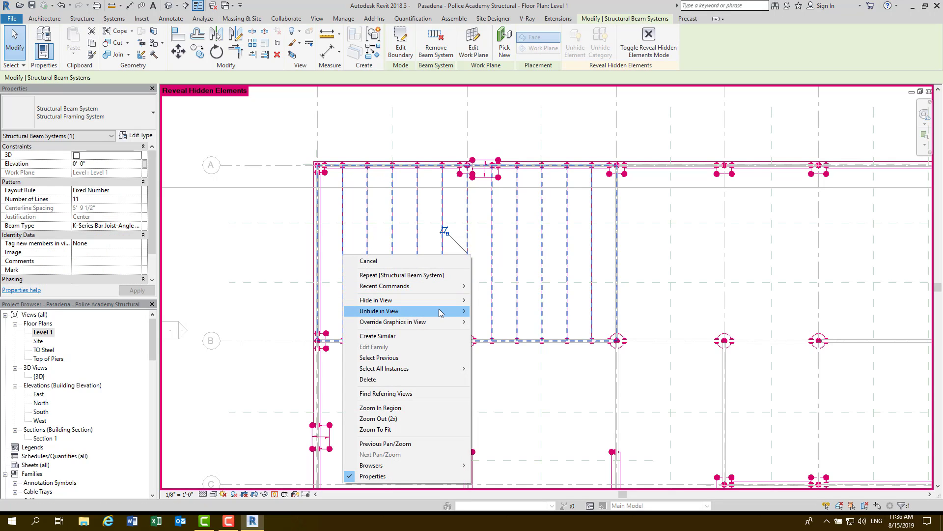
{"action": "mouse_move", "coordinate": [439, 313]}
{"action": "left_click", "coordinate": [311, 268]}
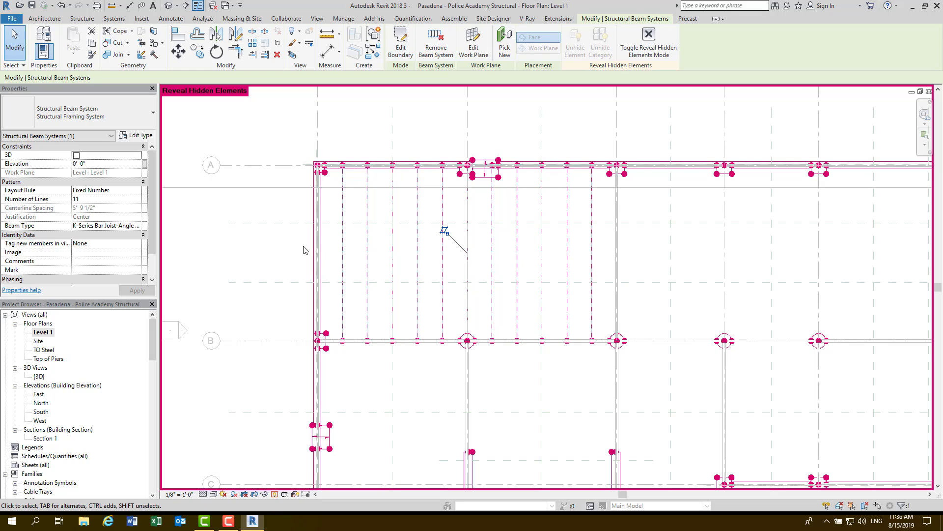
{"action": "left_click", "coordinate": [274, 495]}
{"action": "key", "text": "Escape"}
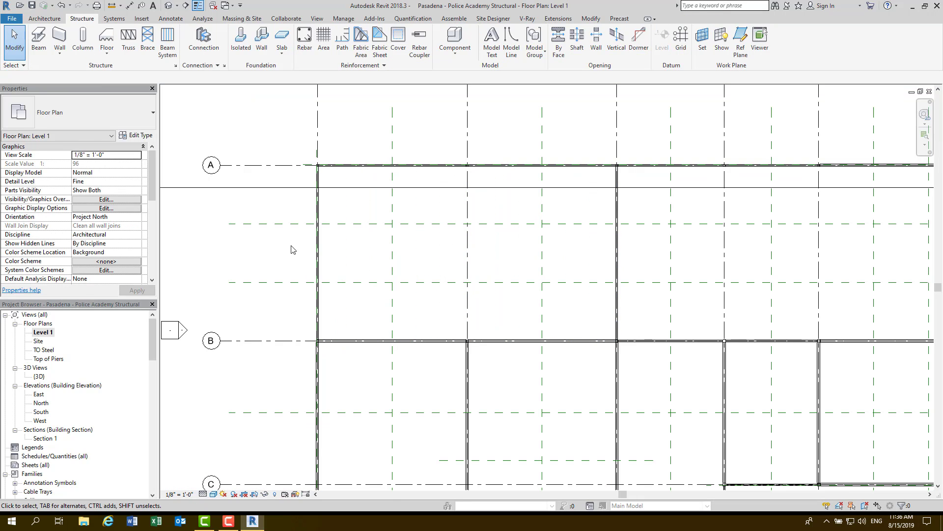
Select all model categories in the Level 1 Visibility/Graphic Overrides and make sure they are switched on
{"action": "left_click", "coordinate": [94, 199]}
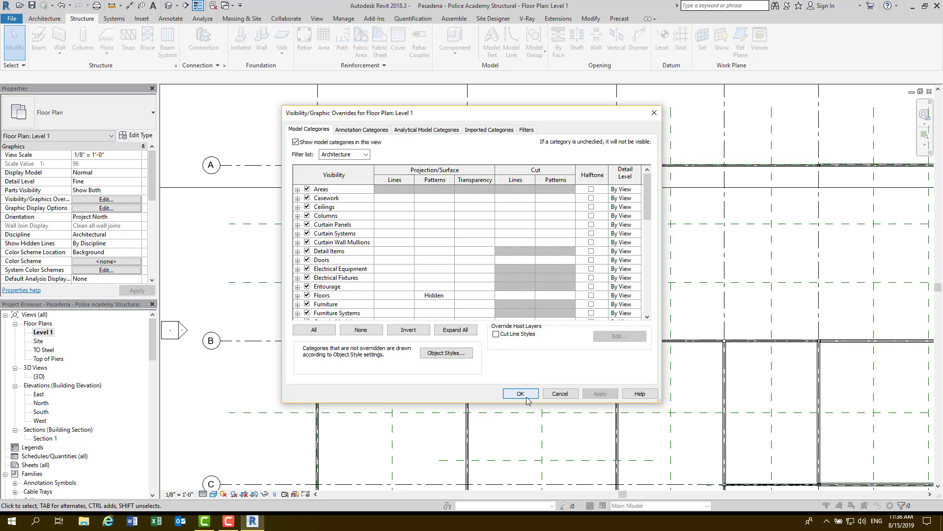
{"action": "left_click", "coordinate": [313, 329]}
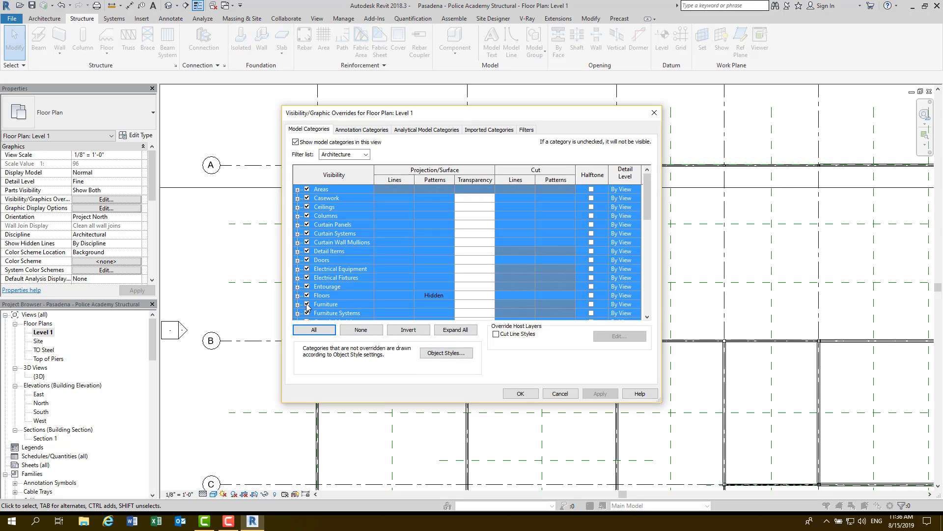
{"action": "left_click", "coordinate": [307, 304]}
{"action": "left_click", "coordinate": [520, 393]}
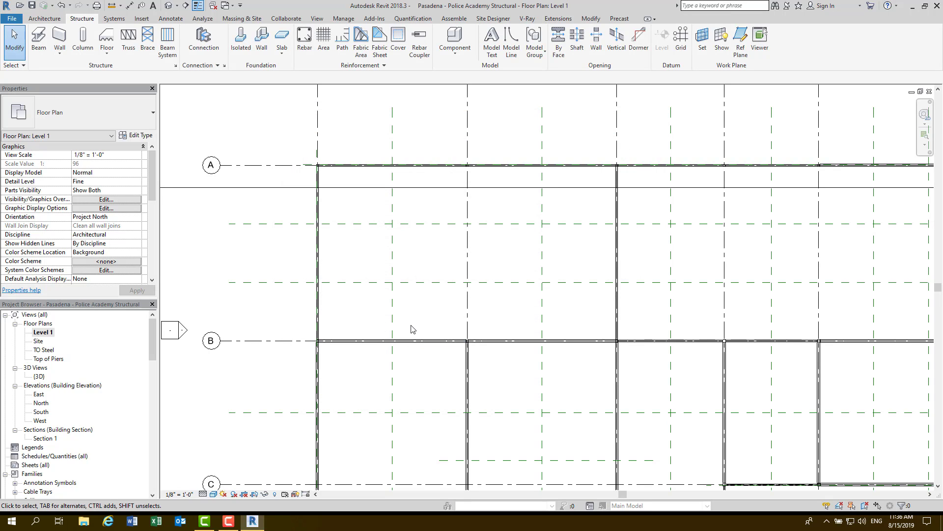
Set the Level 1 plan to show all hidden lines and change its discipline to Coordination
{"action": "left_click", "coordinate": [138, 244]}
{"action": "left_click", "coordinate": [110, 266]}
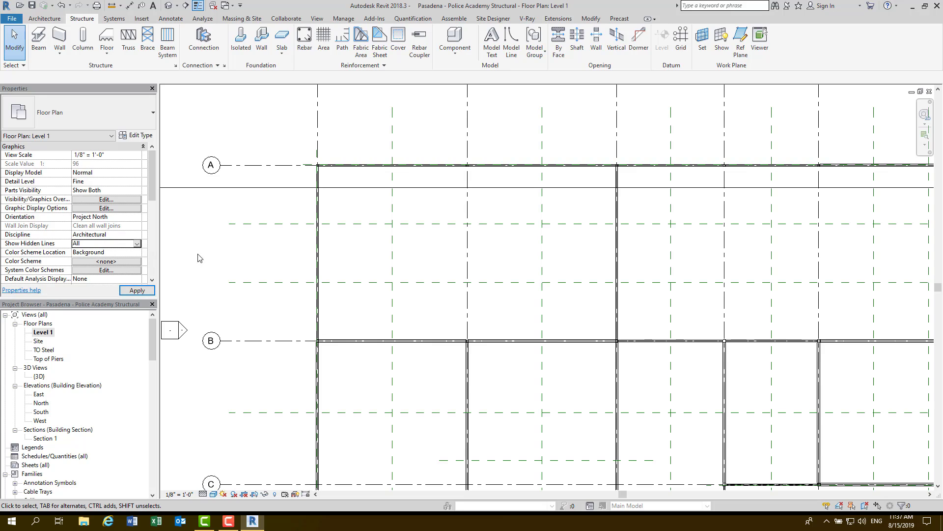
{"action": "left_click", "coordinate": [138, 235]}
{"action": "left_click", "coordinate": [138, 234]}
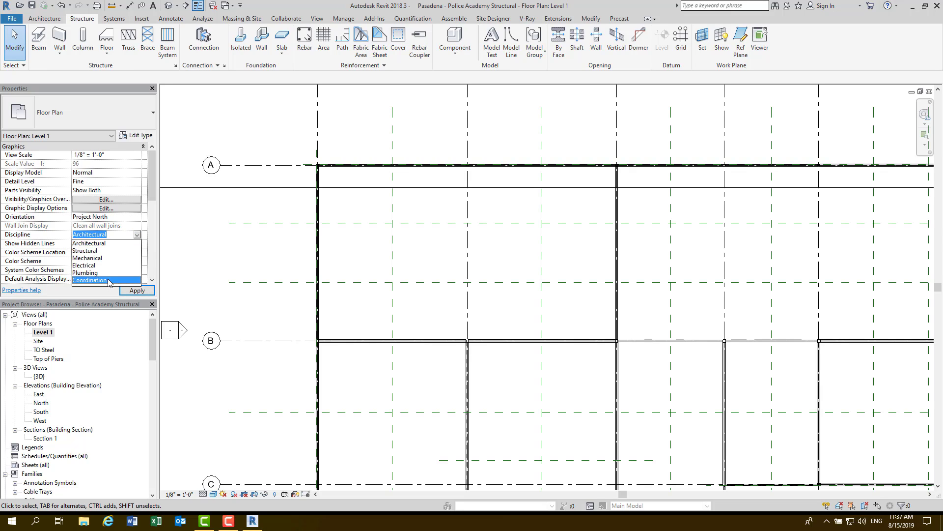
{"action": "left_click", "coordinate": [106, 283]}
Set the elevation of the joist beam system between grids A and B to 15' 0"
{"action": "left_click", "coordinate": [341, 212]}
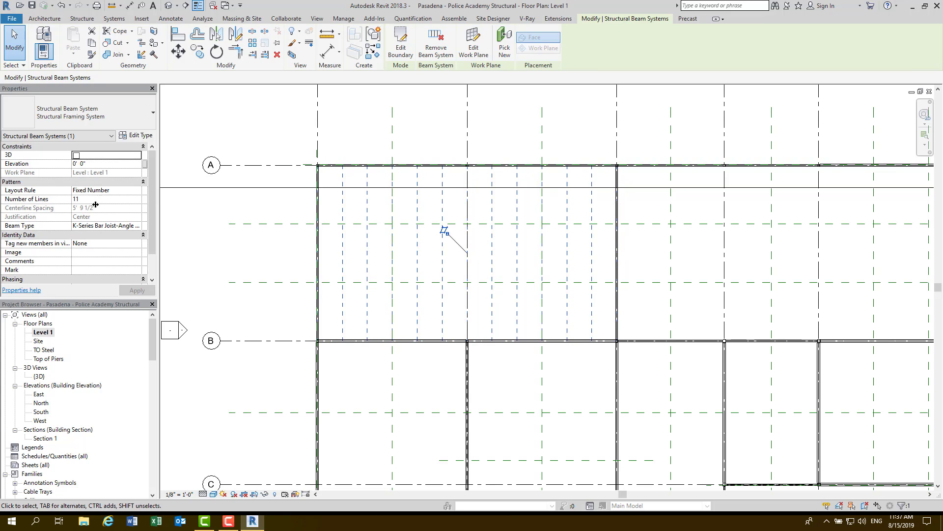
{"action": "left_click", "coordinate": [109, 164]}
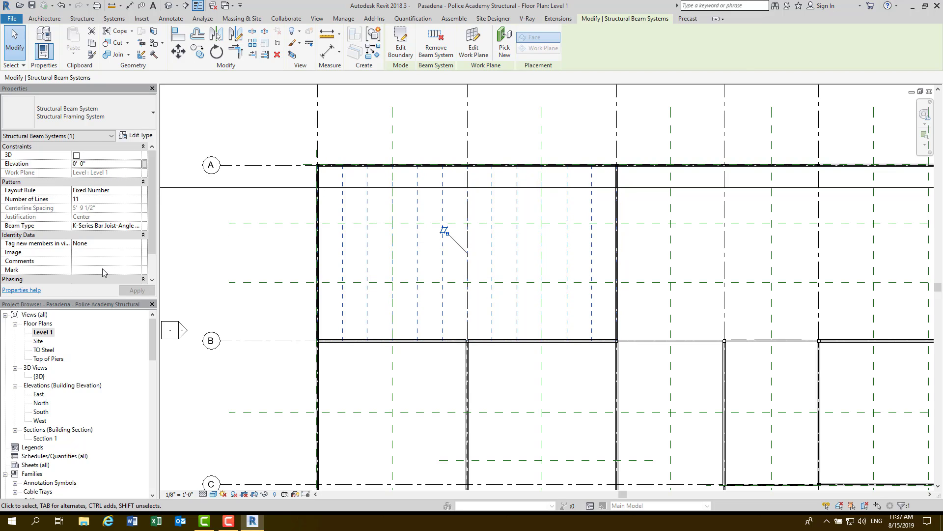
{"action": "double_click", "coordinate": [101, 165]}
{"action": "type", "text": "15"}
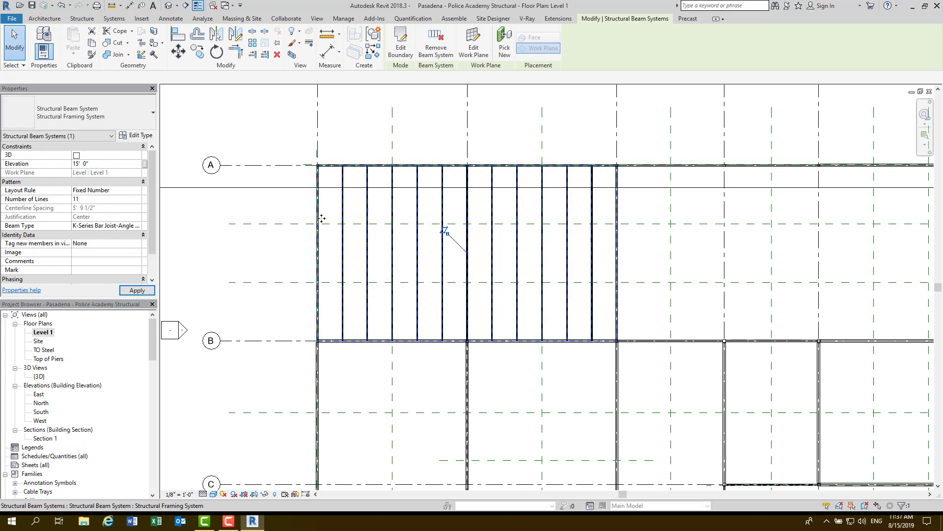
{"action": "key", "text": "Escape"}
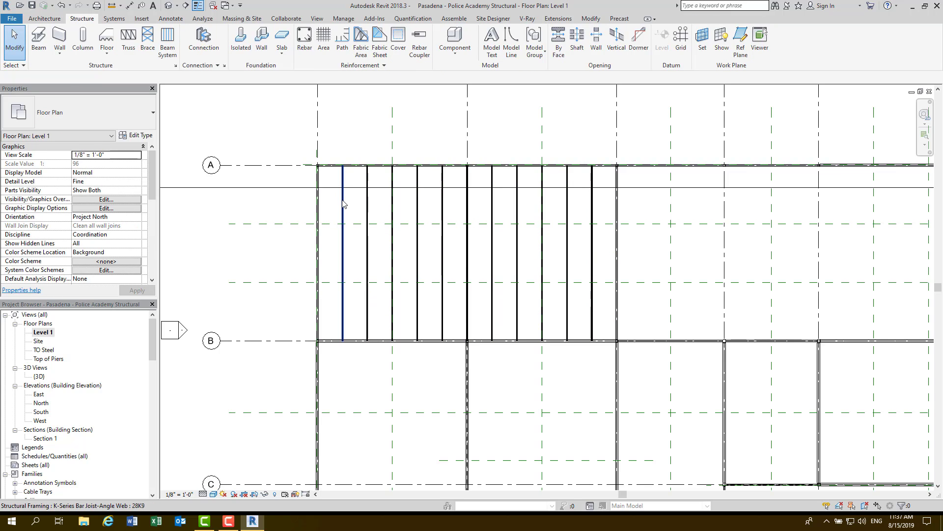
Select all eleven 28K9 joists between grids A and B and unpin them from their beam system
{"action": "left_click", "coordinate": [343, 204]}
{"action": "left_click", "coordinate": [368, 214], "text": "ctrl"}
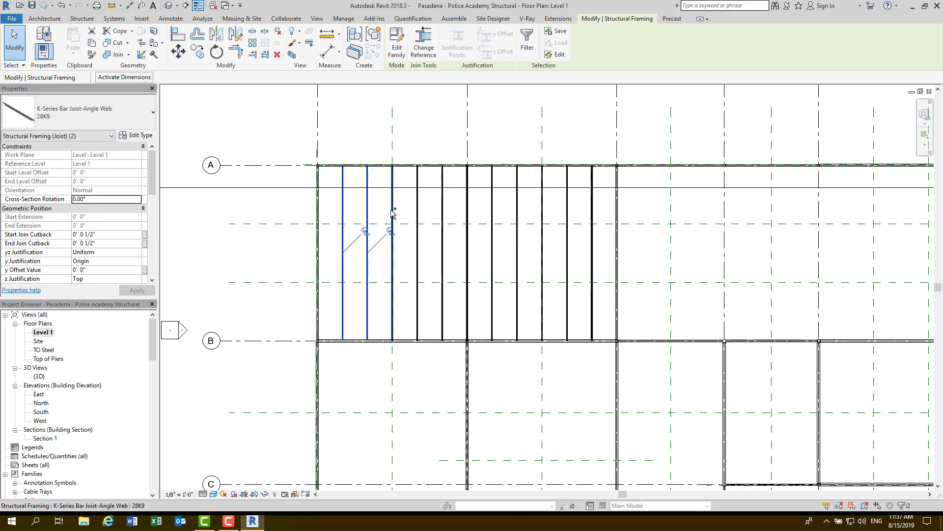
{"action": "left_click", "coordinate": [393, 212], "text": "ctrl"}
{"action": "left_click", "coordinate": [418, 211], "text": "ctrl"}
{"action": "left_click", "coordinate": [443, 213], "text": "ctrl"}
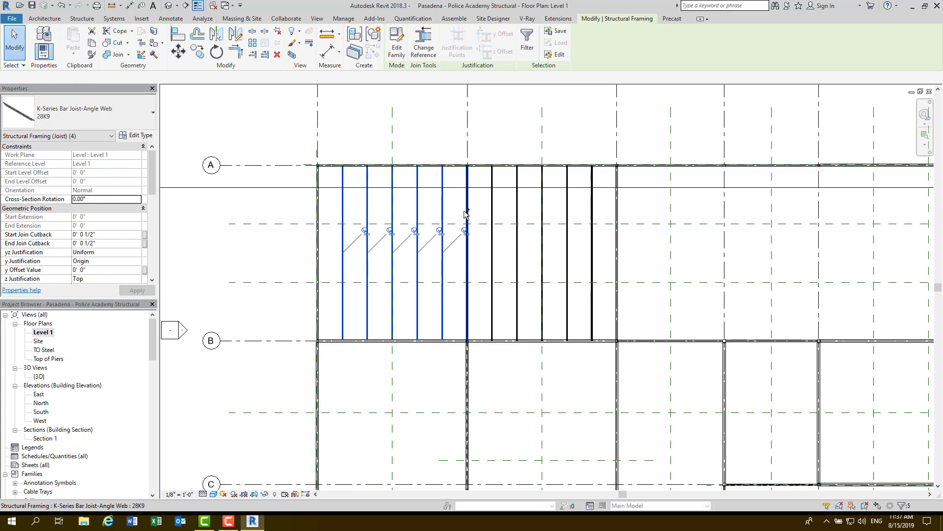
{"action": "left_click", "coordinate": [493, 213], "text": "ctrl"}
{"action": "left_click", "coordinate": [518, 212], "text": "ctrl"}
{"action": "left_click", "coordinate": [543, 213], "text": "ctrl"}
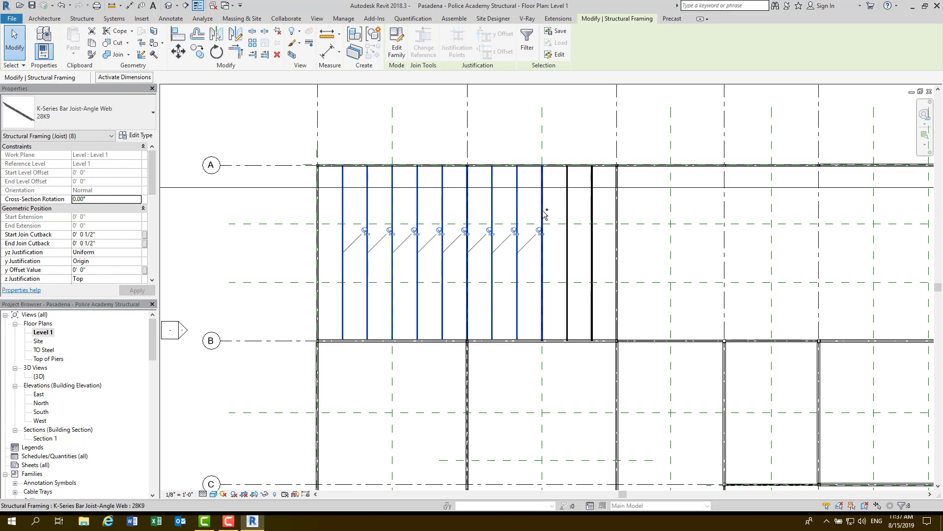
{"action": "left_click", "coordinate": [568, 221], "text": "ctrl"}
{"action": "left_click", "coordinate": [592, 231], "text": "ctrl"}
{"action": "left_click", "coordinate": [616, 241], "text": "ctrl"}
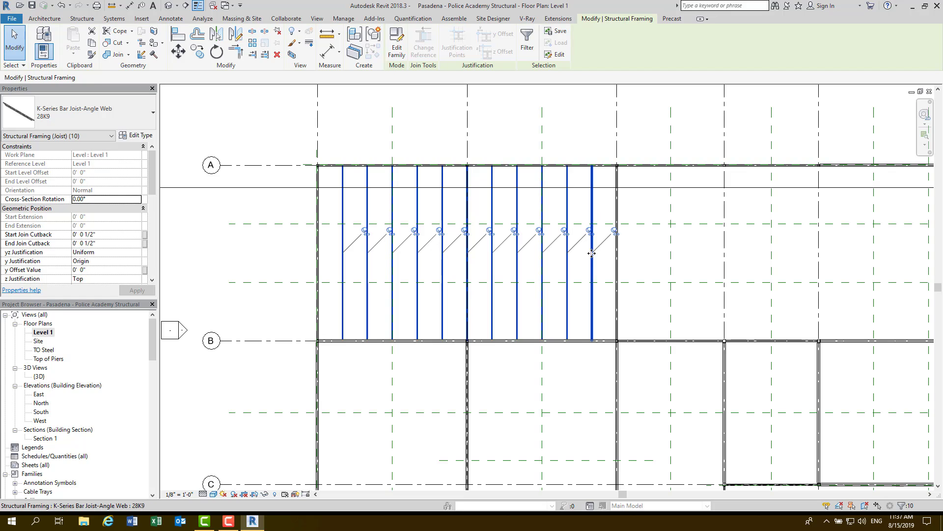
{"action": "left_click", "coordinate": [614, 231]}
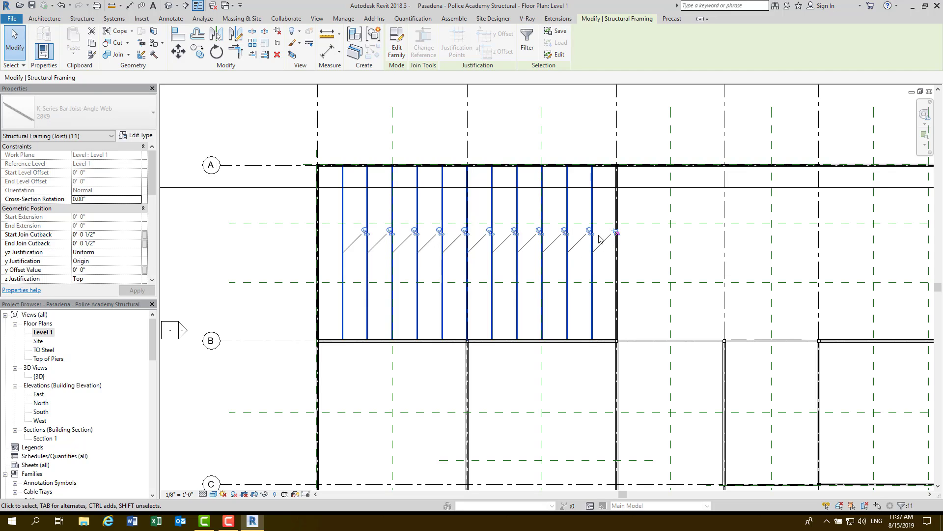
{"action": "left_click", "coordinate": [590, 231]}
{"action": "left_click", "coordinate": [565, 231]}
{"action": "left_click", "coordinate": [540, 232]}
{"action": "left_click", "coordinate": [516, 232]}
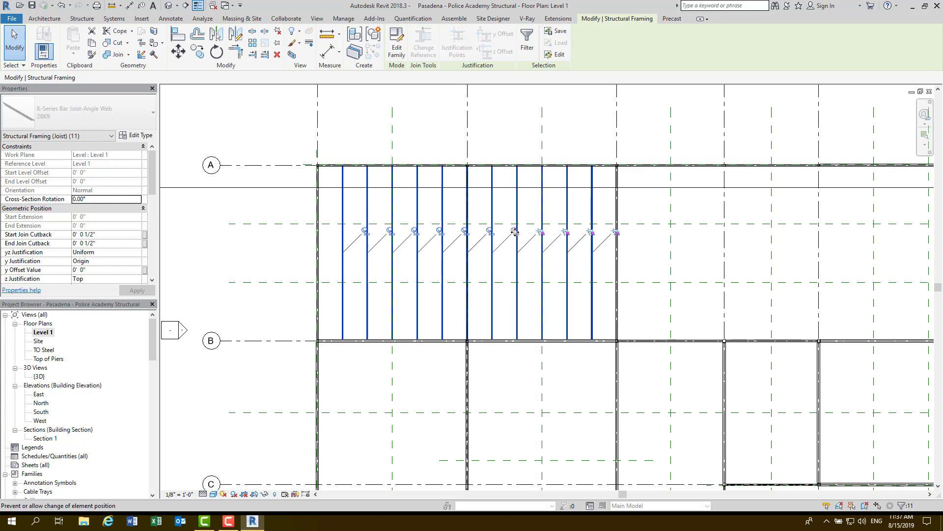
{"action": "left_click", "coordinate": [279, 33]}
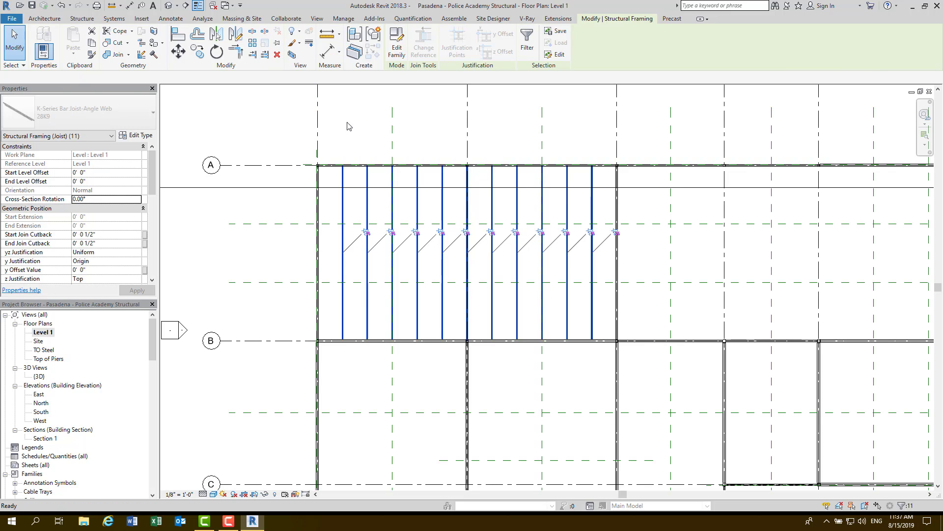
{"action": "left_click", "coordinate": [427, 210]}
Set the westernmost joist's end level offset at grid B to 10.25 feet
{"action": "left_click", "coordinate": [343, 273]}
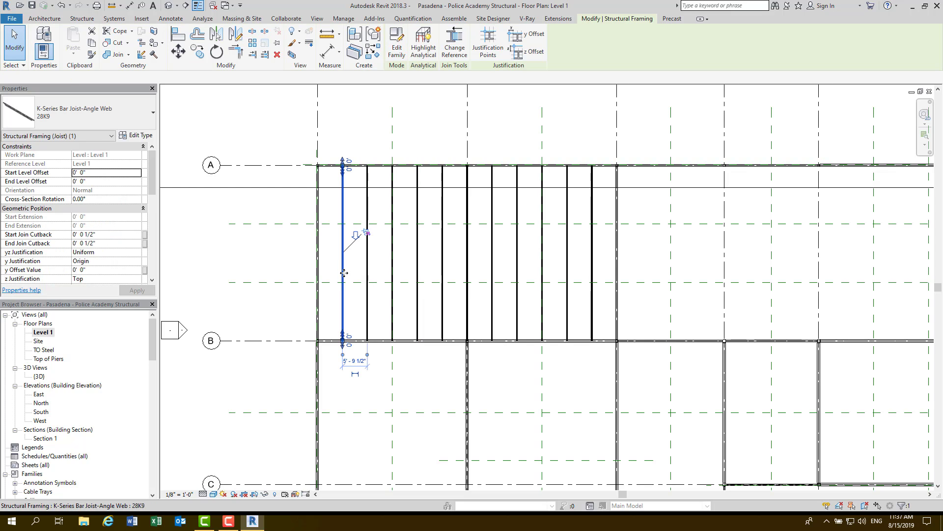
{"action": "left_click", "coordinate": [350, 343]}
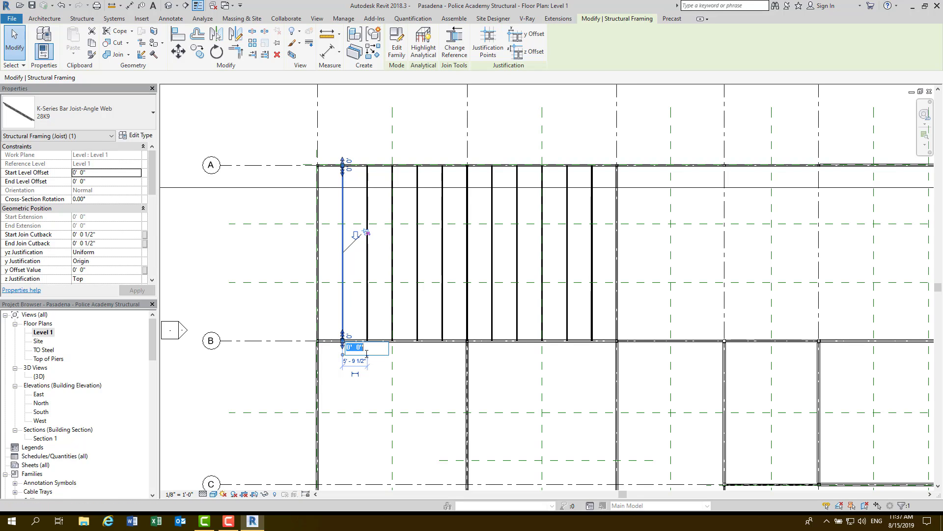
{"action": "type", "text": "10.25"}
{"action": "key", "text": "Return"}
Set the end level offset at grid B of the second joist from the west to 10.25"
{"action": "left_click", "coordinate": [369, 317]}
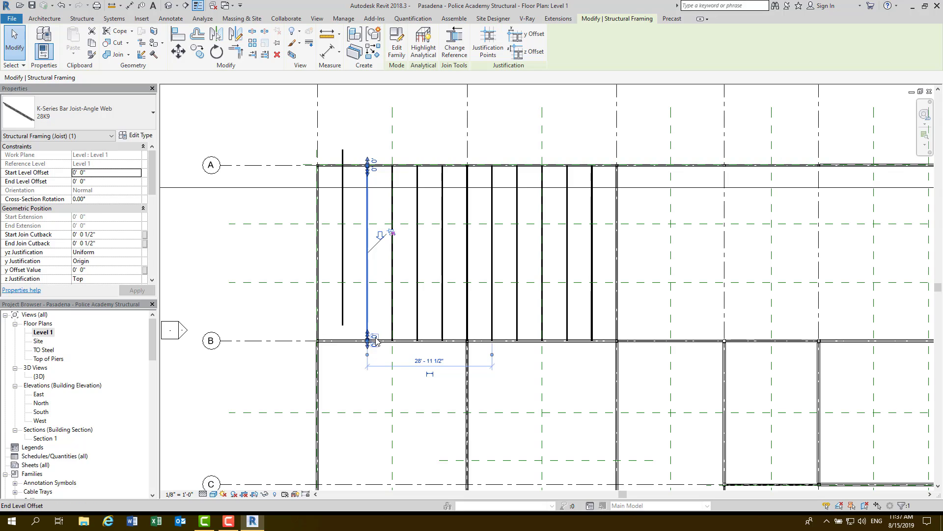
{"action": "left_click", "coordinate": [375, 338]}
{"action": "key", "text": "BackSpace"}
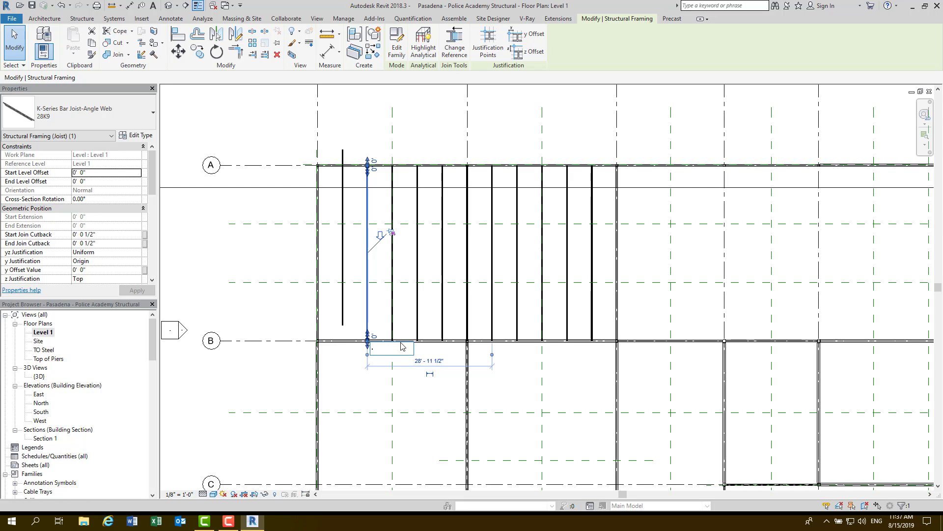
{"action": "type", "text": "10.25\""}
{"action": "key", "text": "Return"}
Correct the westernmost joist's end level offset at grid B to 10.25"
{"action": "left_click", "coordinate": [343, 312]}
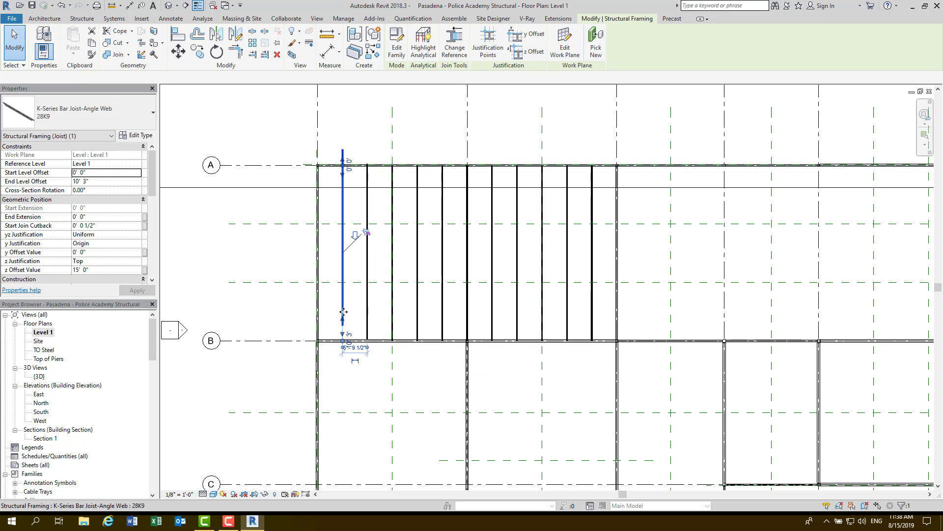
{"action": "left_click", "coordinate": [355, 347]}
{"action": "type", "text": "10.25\""}
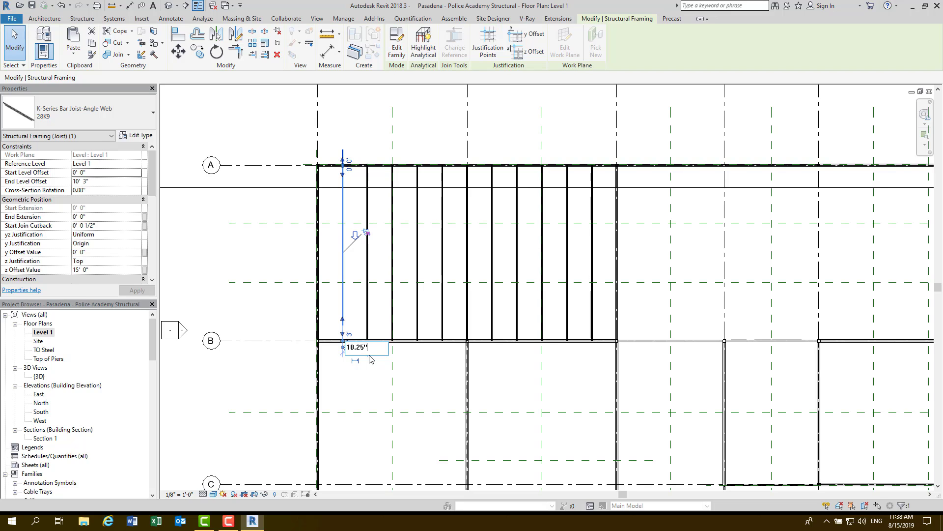
{"action": "key", "text": "Return"}
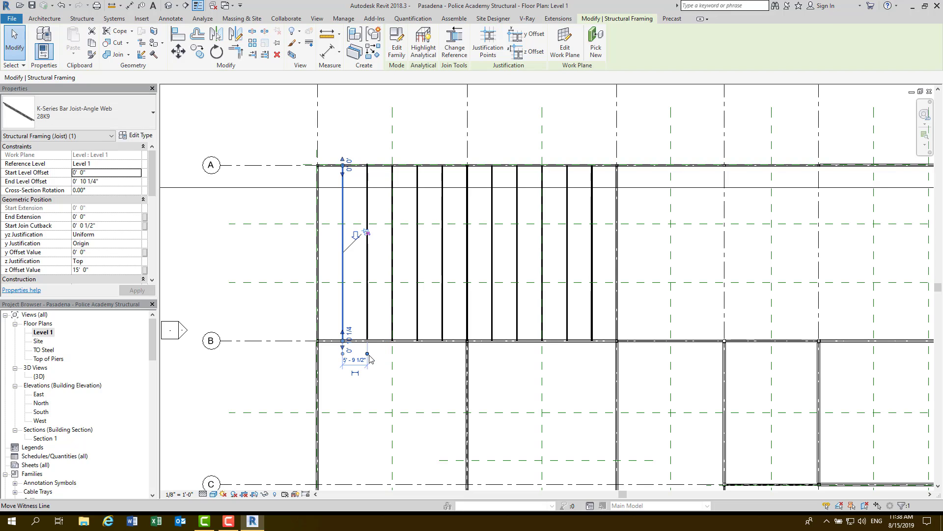
Set the end level offset at grid B of the third, fourth and fifth joists from the west to 10.25" each
{"action": "left_click", "coordinate": [399, 344]}
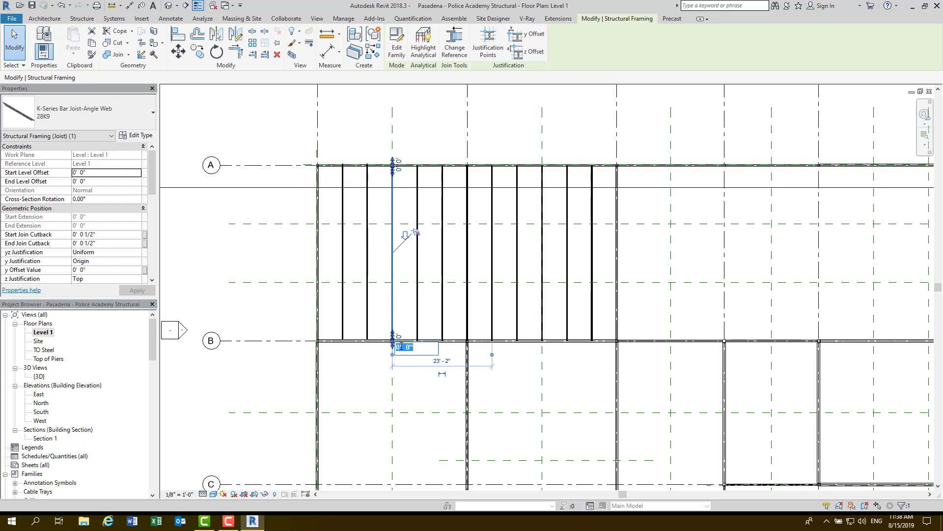
{"action": "type", "text": "10.25\""}
{"action": "key", "text": "Return"}
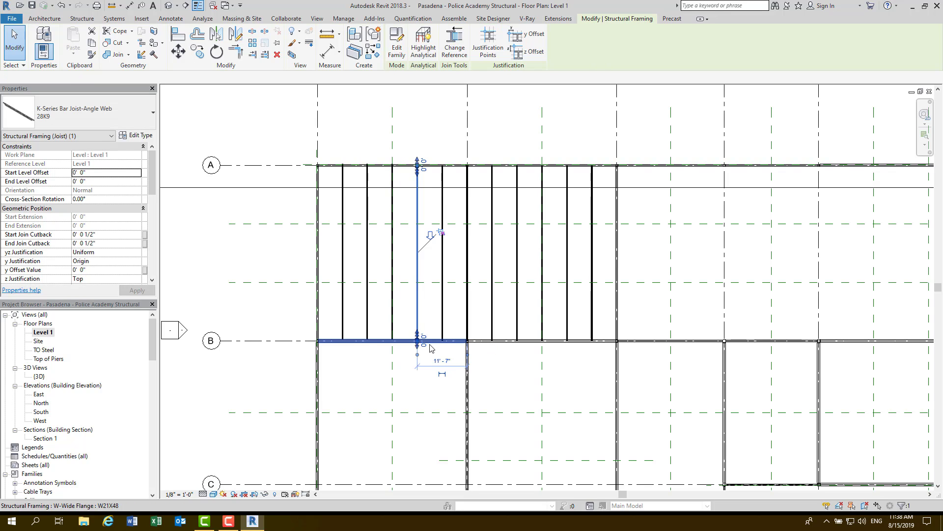
{"action": "left_click", "coordinate": [426, 346]}
{"action": "type", "text": "10.25\""}
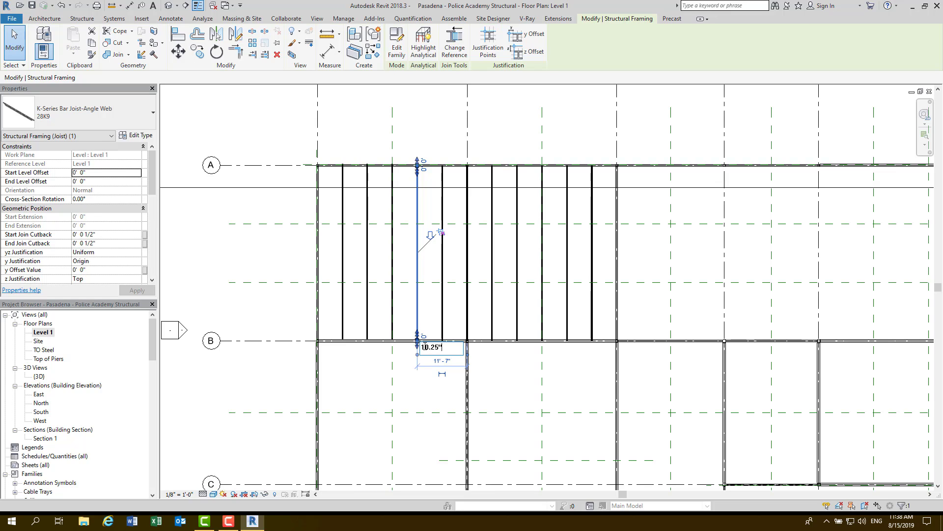
{"action": "key", "text": "Return"}
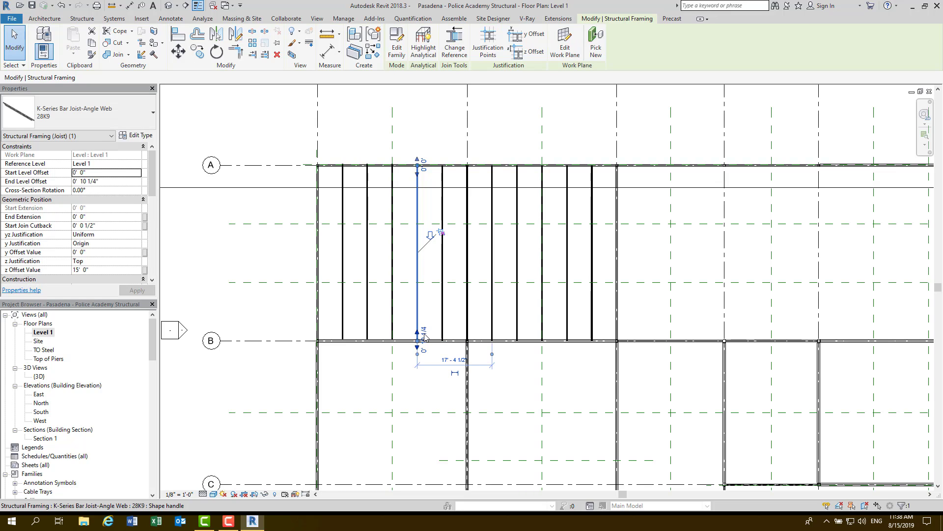
{"action": "left_click", "coordinate": [445, 314]}
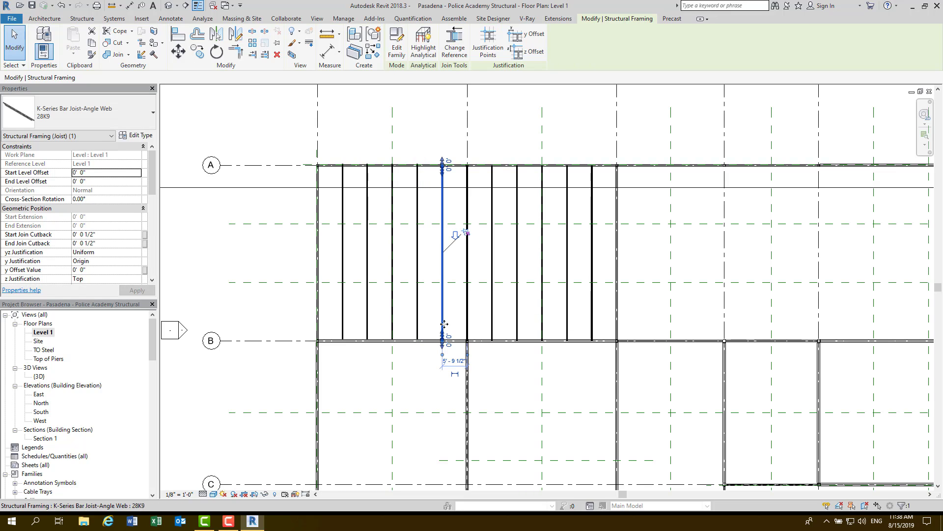
{"action": "left_click", "coordinate": [449, 349]}
{"action": "type", "text": "10"}
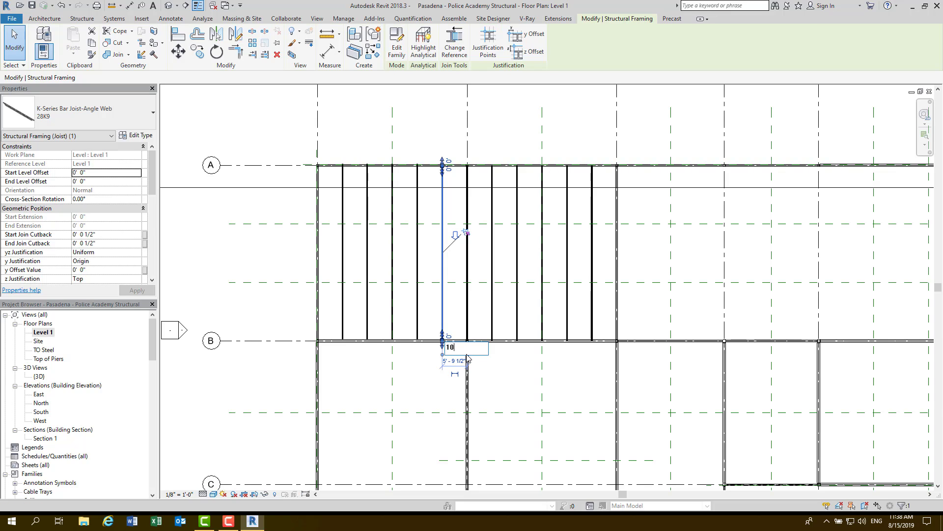
{"action": "type", "text": ".25\""}
{"action": "key", "text": "Return"}
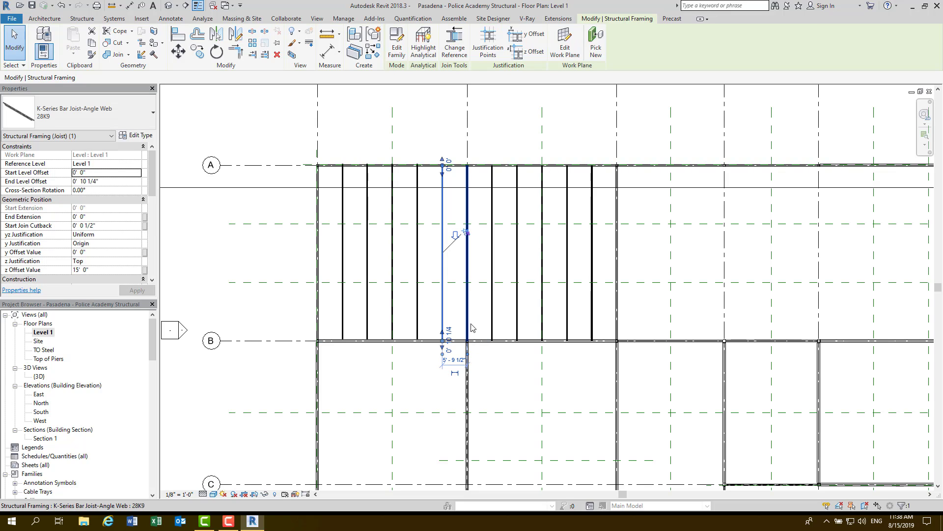
Set the end level offset at grid B of the sixth and seventh joists from the west to 10.25" each
{"action": "left_click", "coordinate": [468, 345]}
{"action": "left_click", "coordinate": [475, 346]}
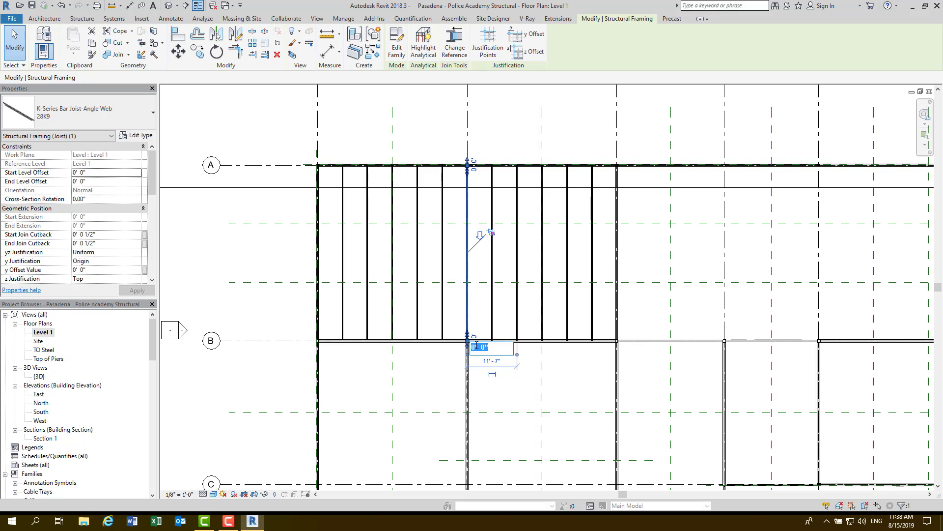
{"action": "type", "text": "10.25\""}
{"action": "key", "text": "Return"}
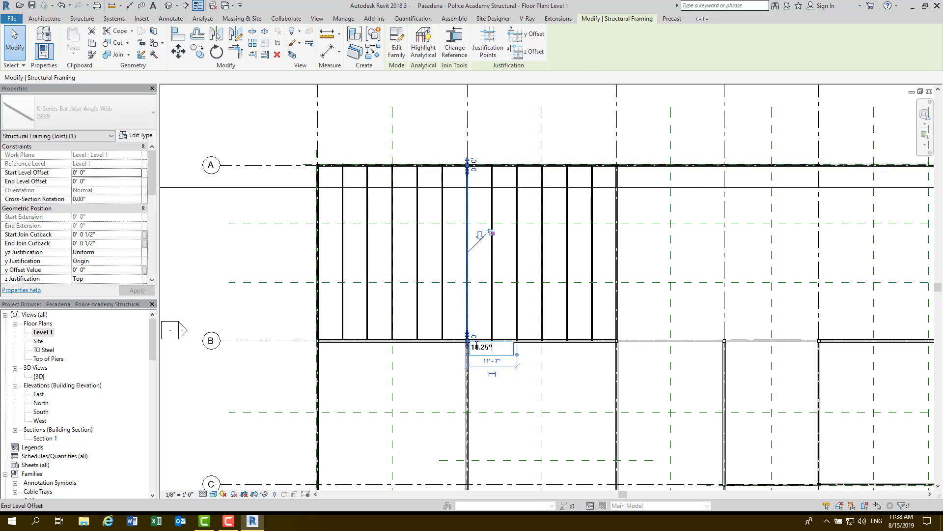
{"action": "left_click", "coordinate": [492, 344]}
{"action": "left_click", "coordinate": [502, 347]}
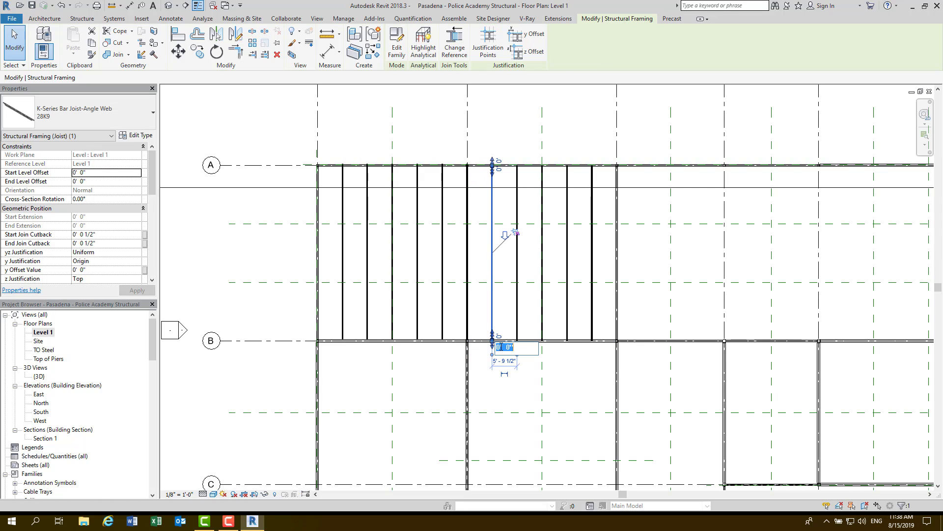
{"action": "type", "text": "10.25\""}
{"action": "key", "text": "Return"}
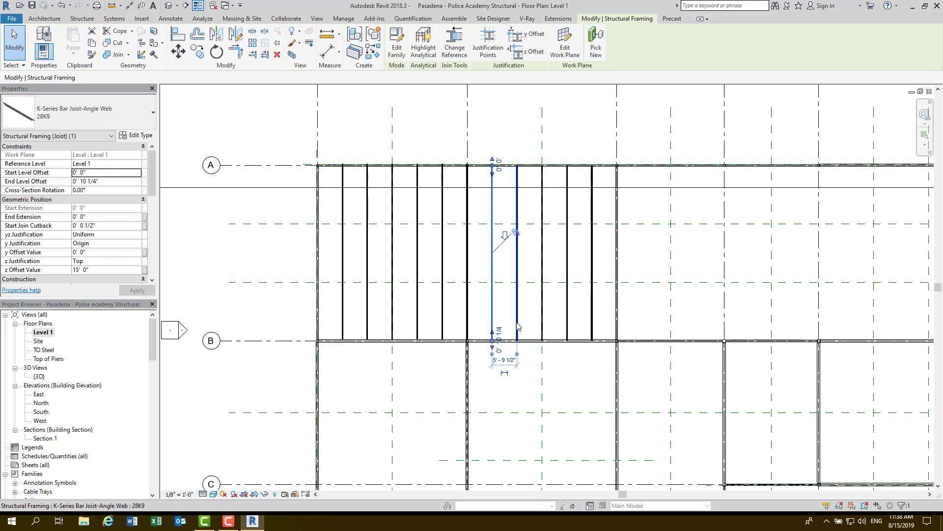
Set the end level offset at grid B of the eighth and ninth joists from the west to 10.25" each
{"action": "left_click", "coordinate": [520, 348]}
{"action": "left_click", "coordinate": [523, 346]}
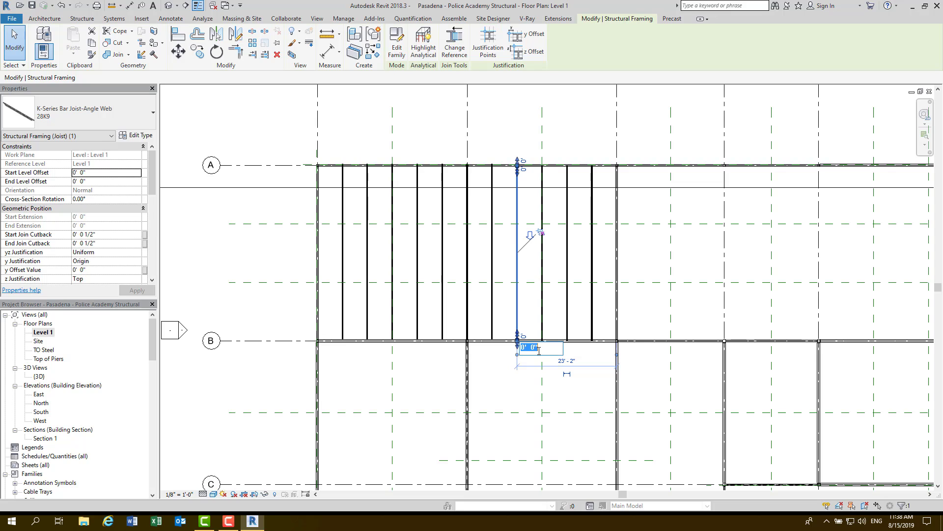
{"action": "type", "text": "10.25"}
{"action": "key", "text": "Return"}
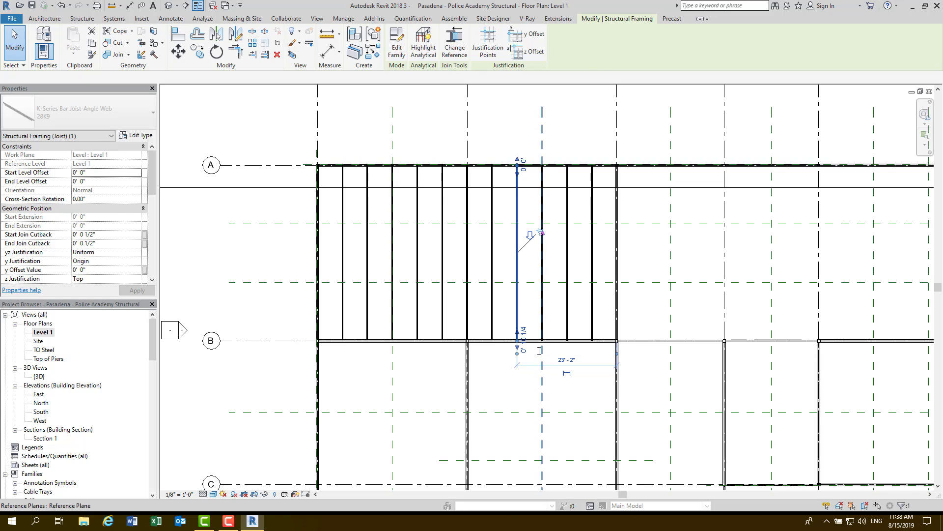
{"action": "left_click", "coordinate": [544, 338]}
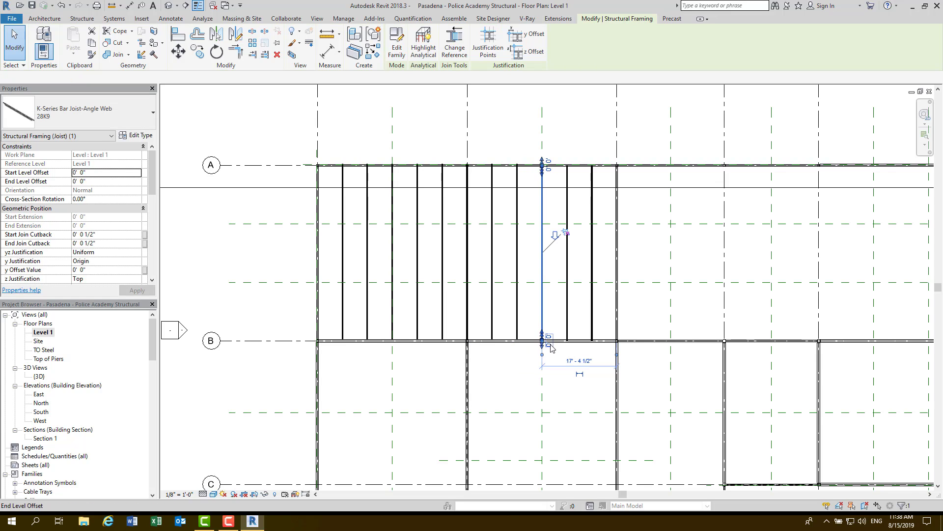
{"action": "left_click", "coordinate": [549, 346]}
{"action": "type", "text": "10.25"}
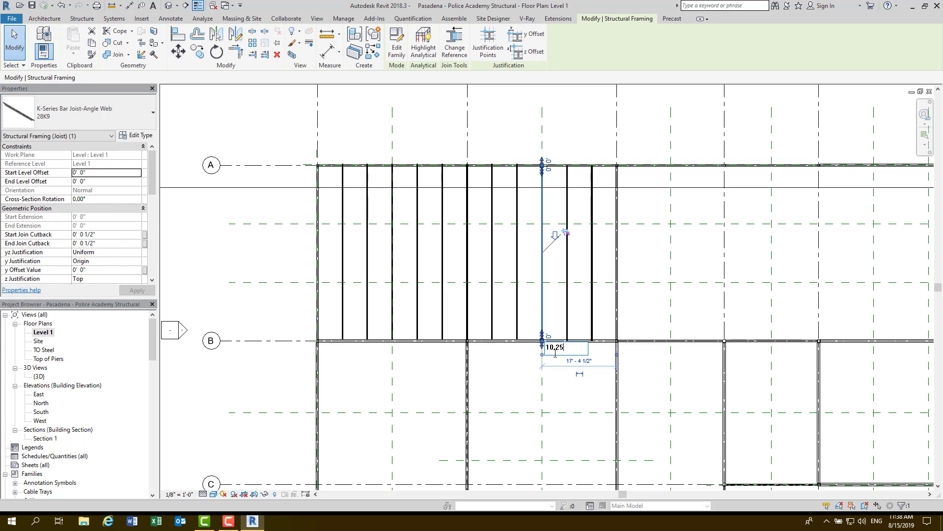
{"action": "key", "text": "Return"}
Set the end level offset at grid B of the two easternmost joists in the bay to 10.25" each
{"action": "left_click", "coordinate": [568, 338]}
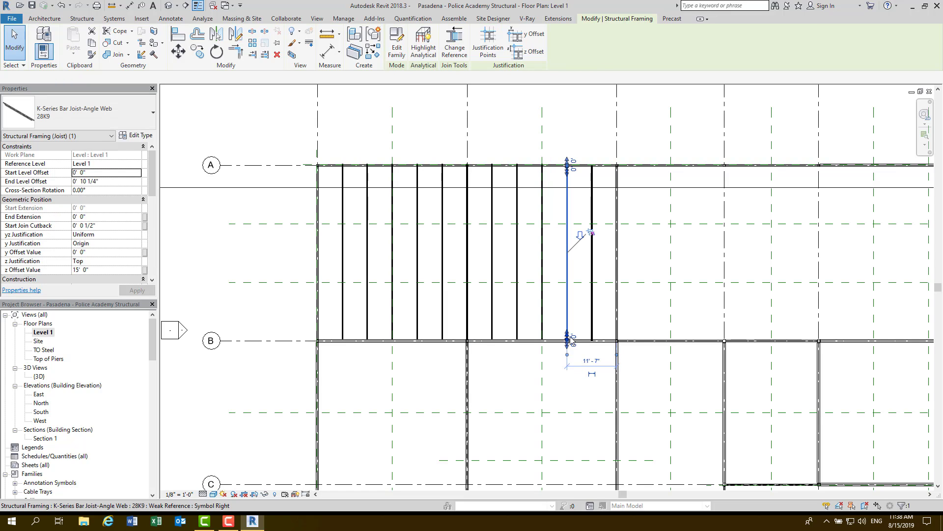
{"action": "left_click", "coordinate": [574, 345]}
{"action": "type", "text": "10.25\""}
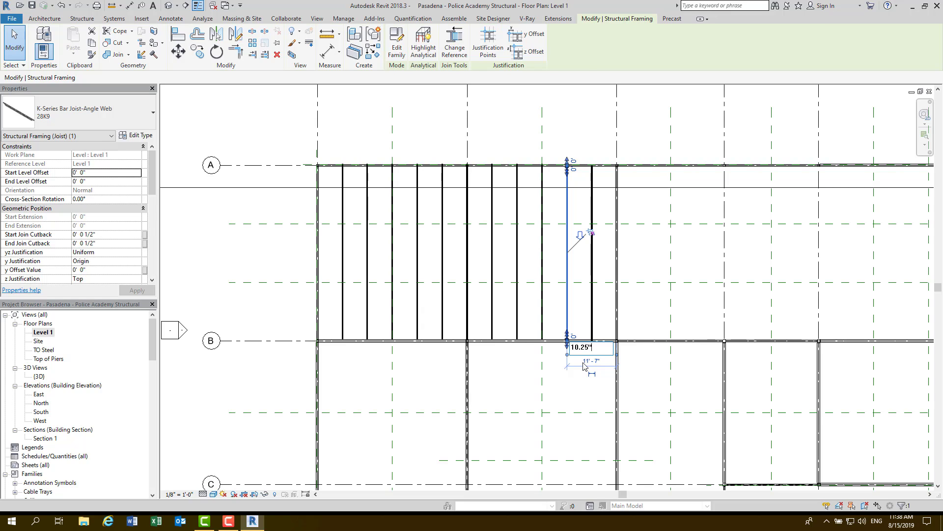
{"action": "key", "text": "Return"}
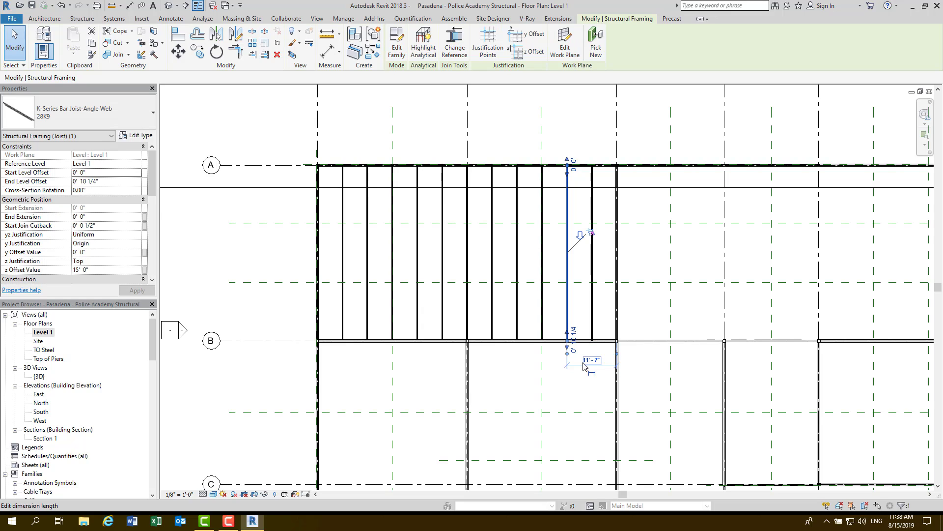
{"action": "left_click", "coordinate": [595, 322]}
{"action": "left_click", "coordinate": [604, 360]}
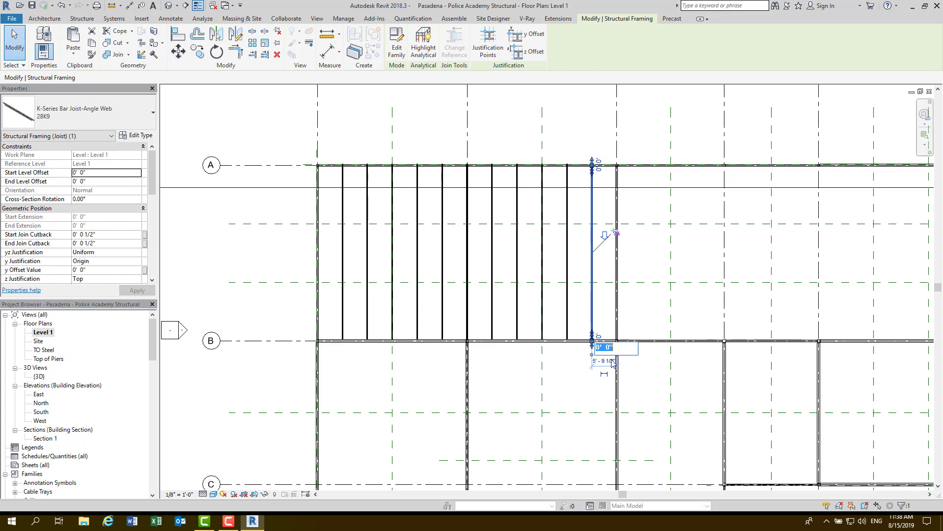
{"action": "type", "text": "10.25"}
{"action": "key", "text": "Return"}
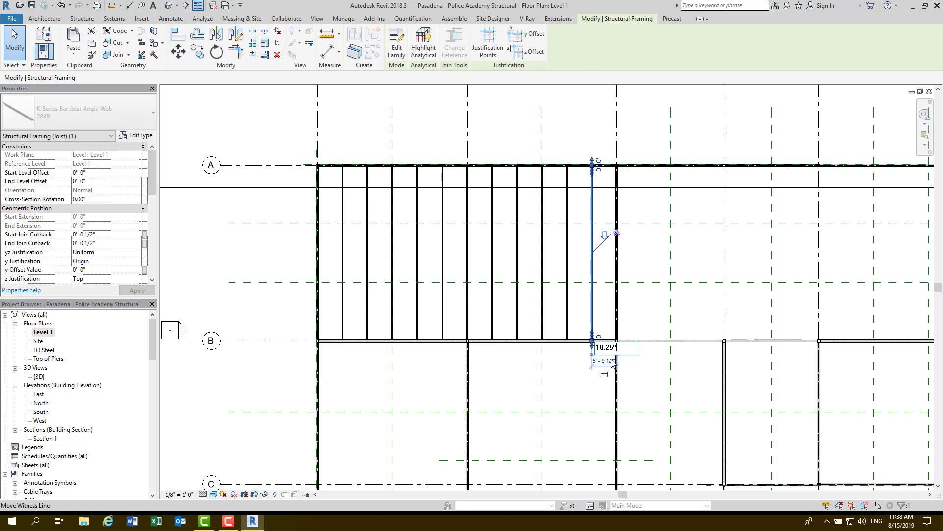
{"action": "left_click", "coordinate": [637, 313]}
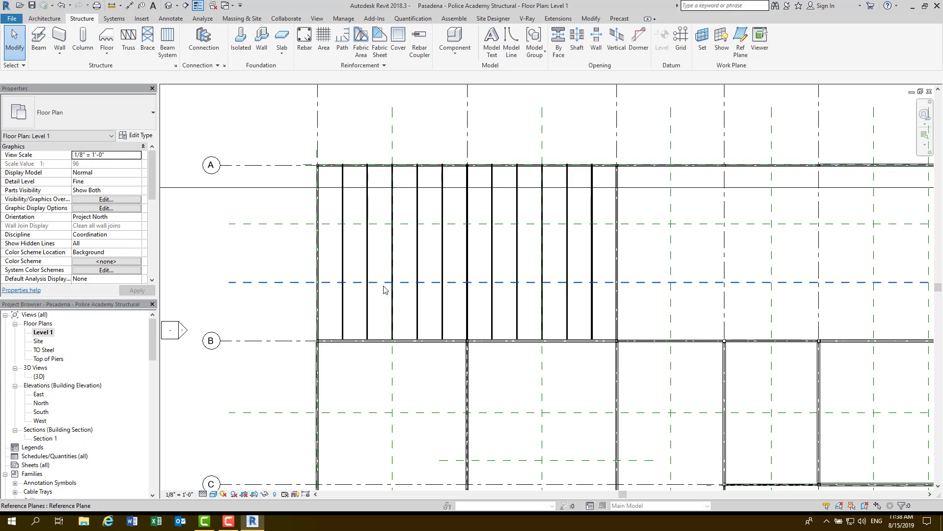
Examine the instance and type properties of the joist beam system between grids A and B, and the properties of its fifth joist
{"action": "key", "text": "Tab"}
{"action": "left_click", "coordinate": [344, 329]}
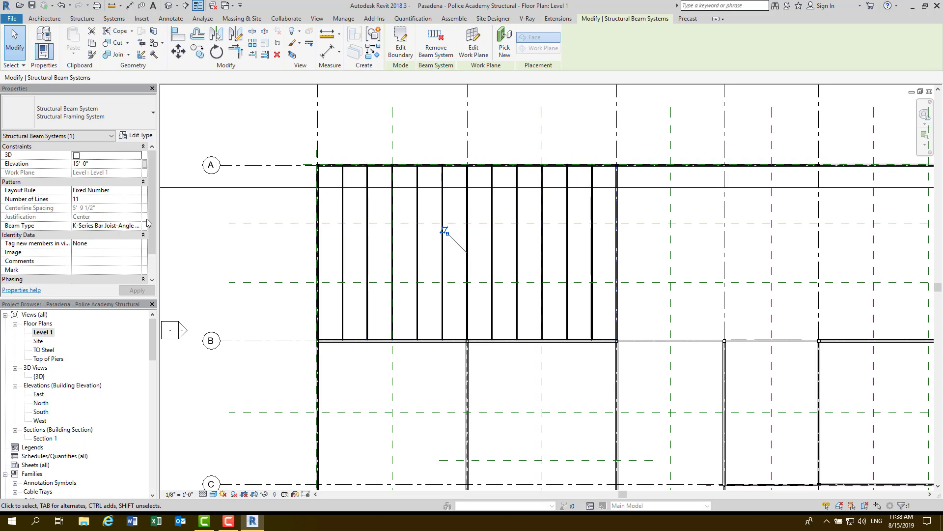
{"action": "mouse_move", "coordinate": [152, 220]}
{"action": "left_mouse_down"}
{"action": "mouse_move", "coordinate": [152, 245]}
{"action": "mouse_move", "coordinate": [152, 209]}
{"action": "left_mouse_up"}
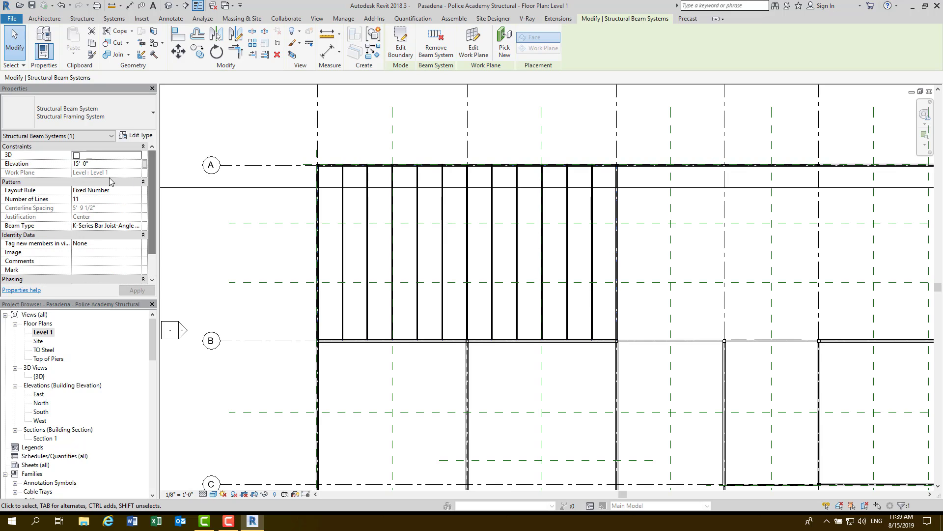
{"action": "left_click", "coordinate": [137, 135]}
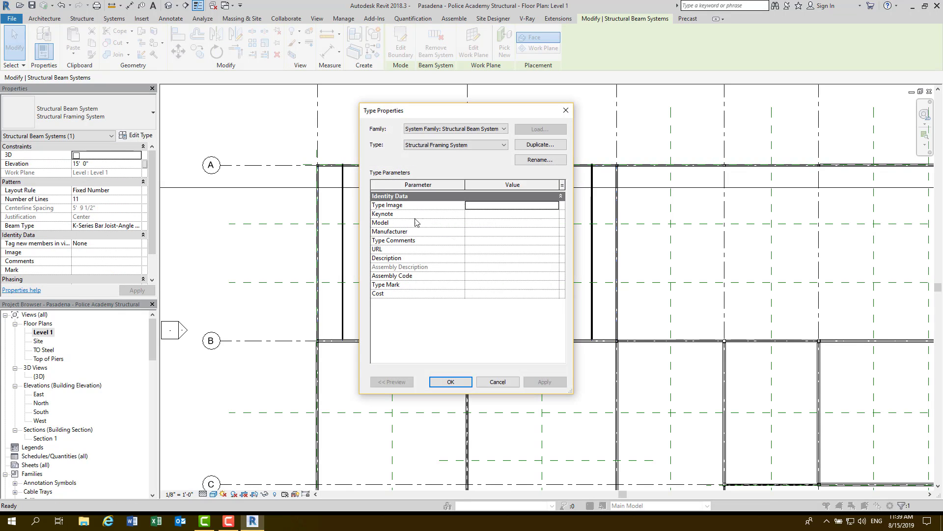
{"action": "left_click", "coordinate": [495, 382]}
{"action": "left_click", "coordinate": [482, 268]}
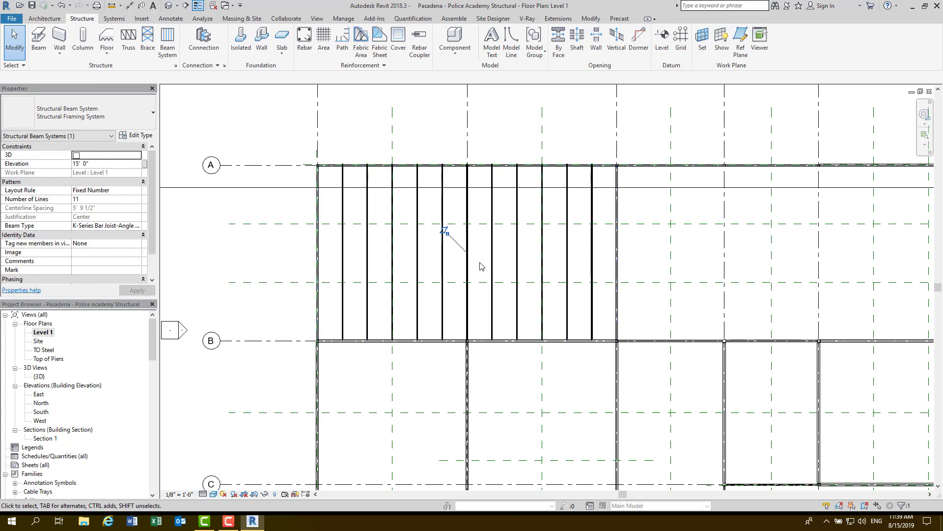
{"action": "left_click", "coordinate": [442, 309]}
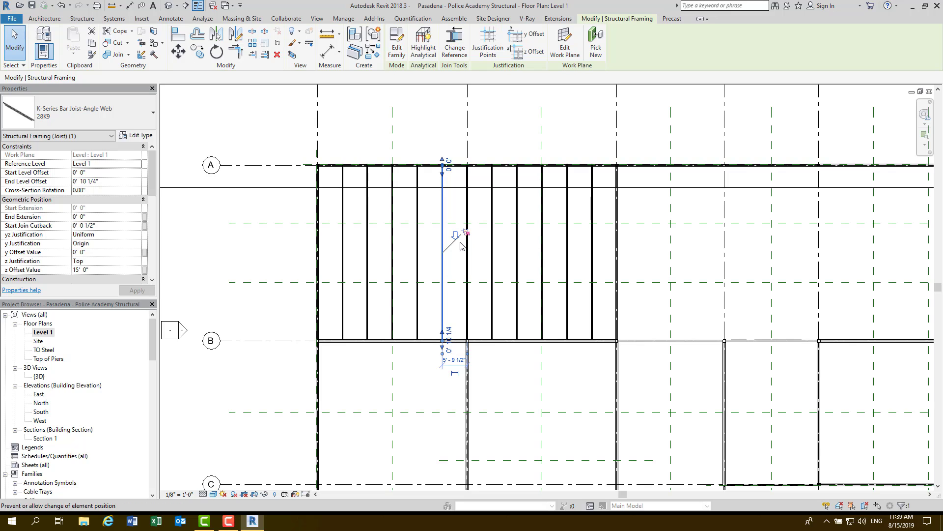
{"action": "left_click", "coordinate": [457, 302]}
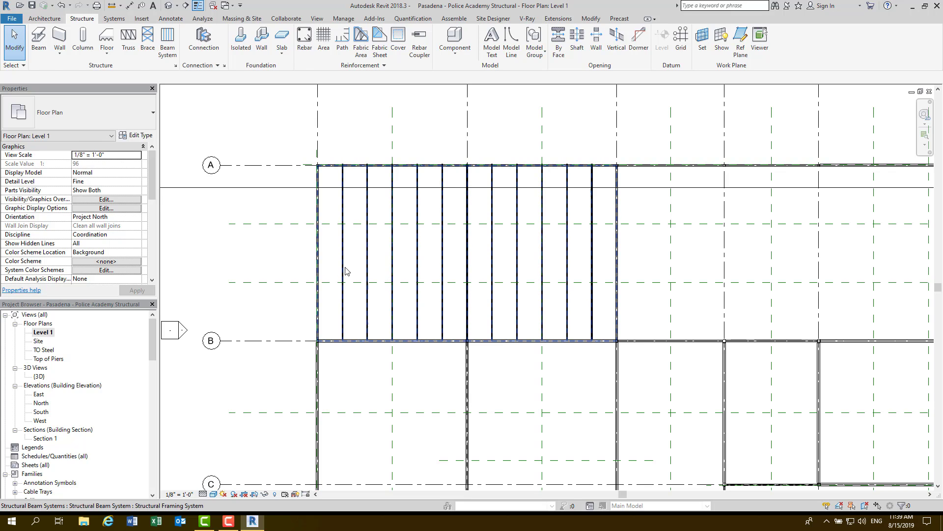
{"action": "left_click", "coordinate": [371, 265]}
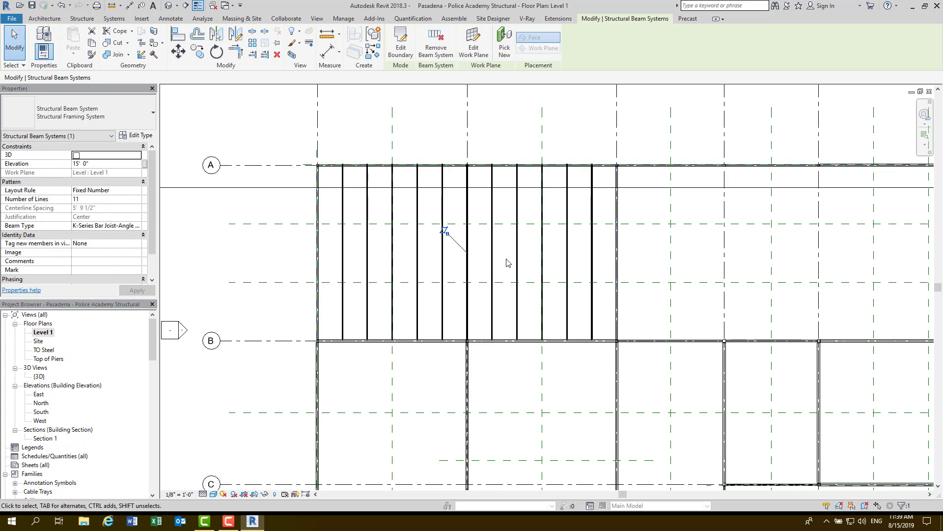
{"action": "key", "text": "Escape"}
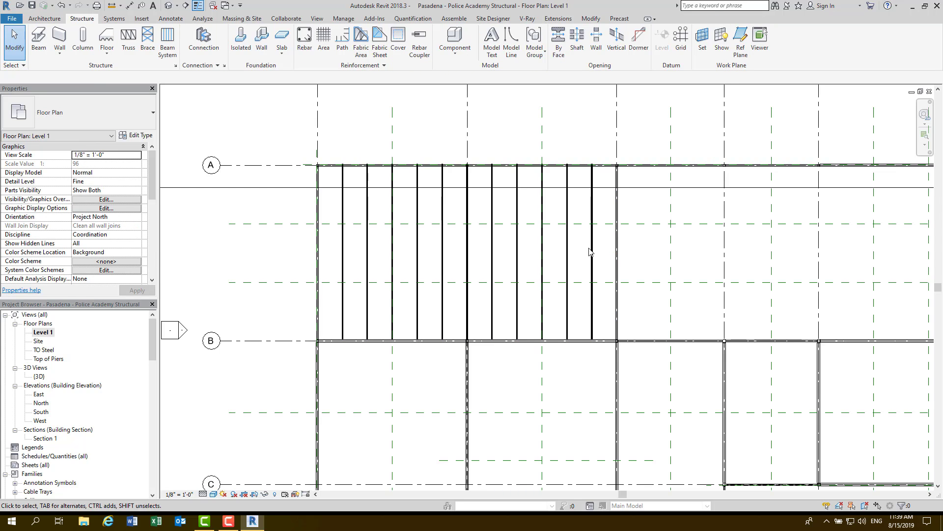
Start an automatic beam system of 28K9 joists with 15 lines for the next bay east between grids A and B
{"action": "middle_click_drag", "start_coordinate": [590, 251], "coordinate": [453, 246]}
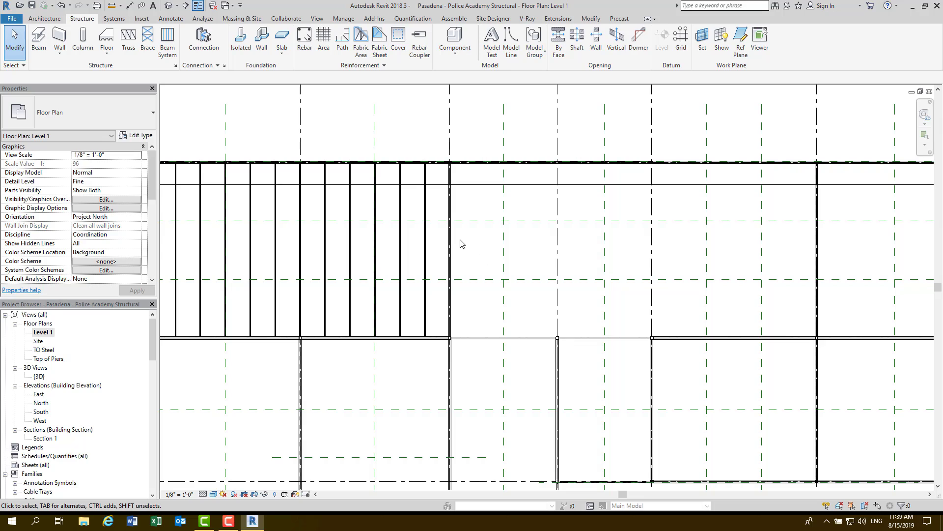
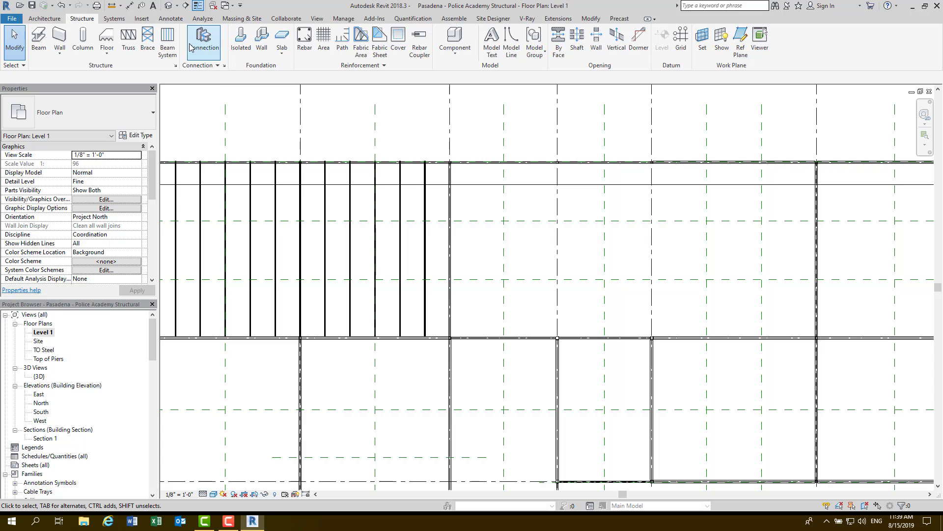
{"action": "left_click", "coordinate": [167, 43]}
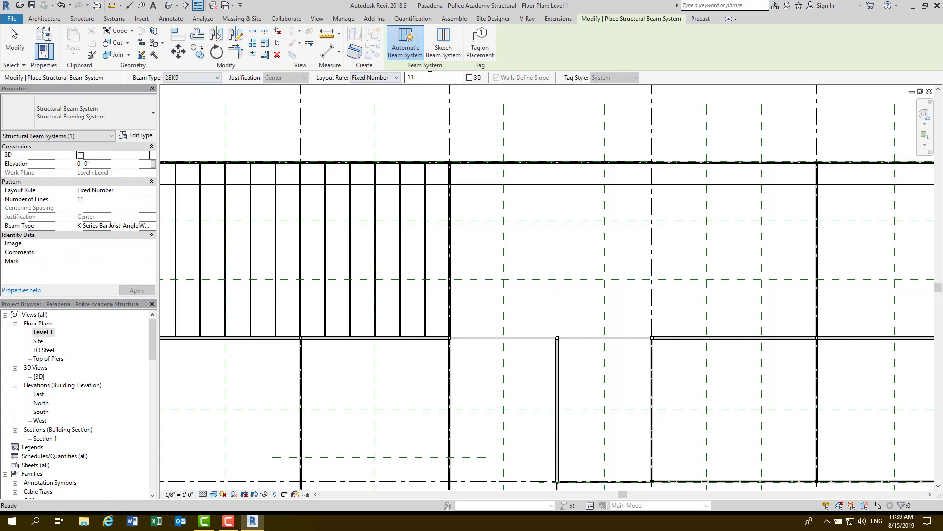
{"action": "left_click_drag", "start_coordinate": [416, 77], "coordinate": [372, 81]}
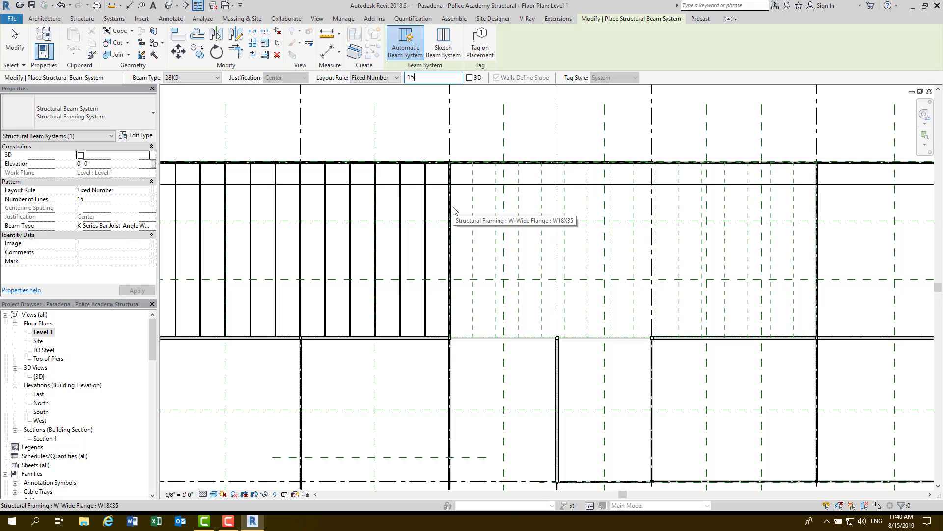
Set the beam system elevation to 15' and place a 15-line system of 28K9 joists in the empty bay beside the existing joists
{"action": "left_click", "coordinate": [105, 164]}
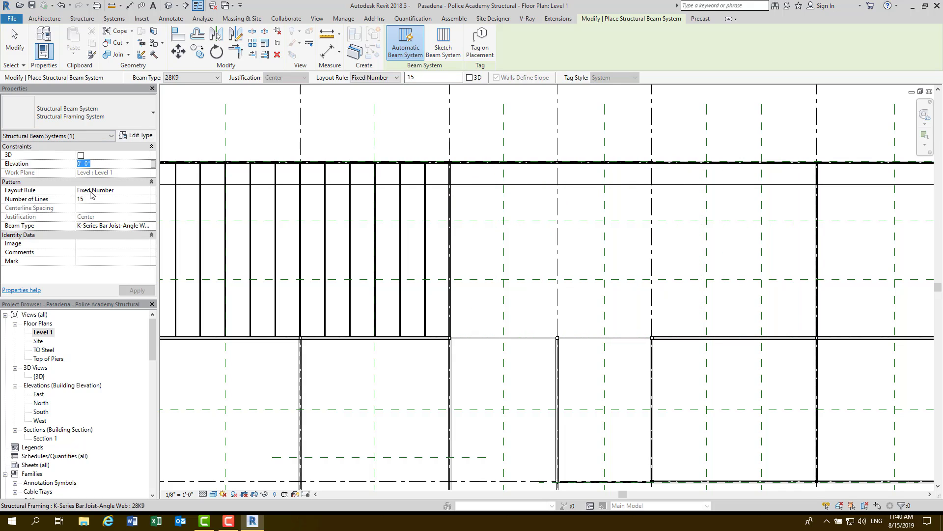
{"action": "type", "text": "15"}
{"action": "left_click", "coordinate": [453, 212]}
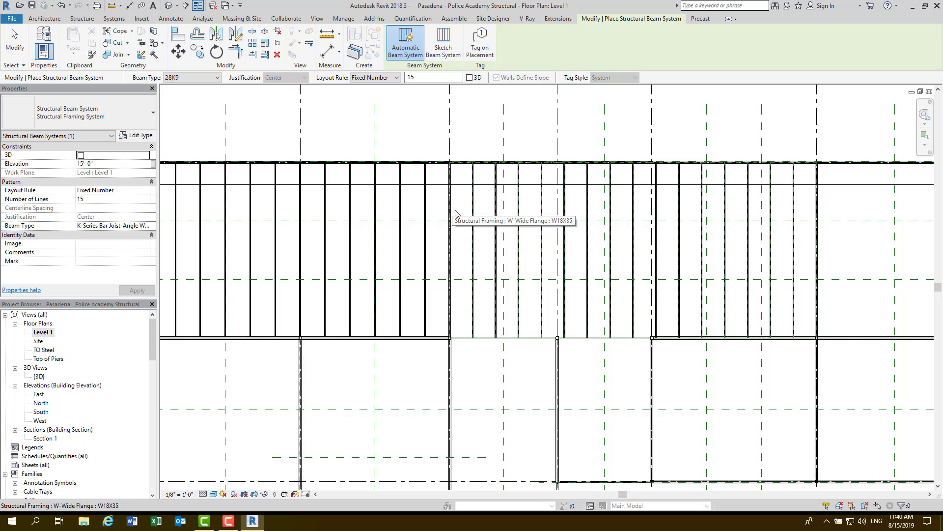
{"action": "key", "text": "Escape"}
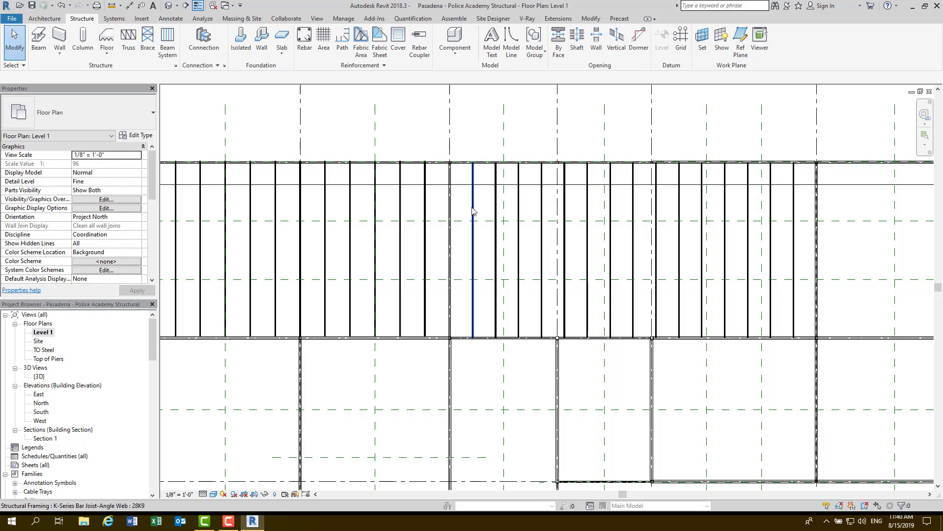
Select all 15 joists of the newly filled bay and unpin them from the beam system layout
{"action": "left_click", "coordinate": [497, 210]}
{"action": "left_click", "coordinate": [518, 210], "text": "ctrl"}
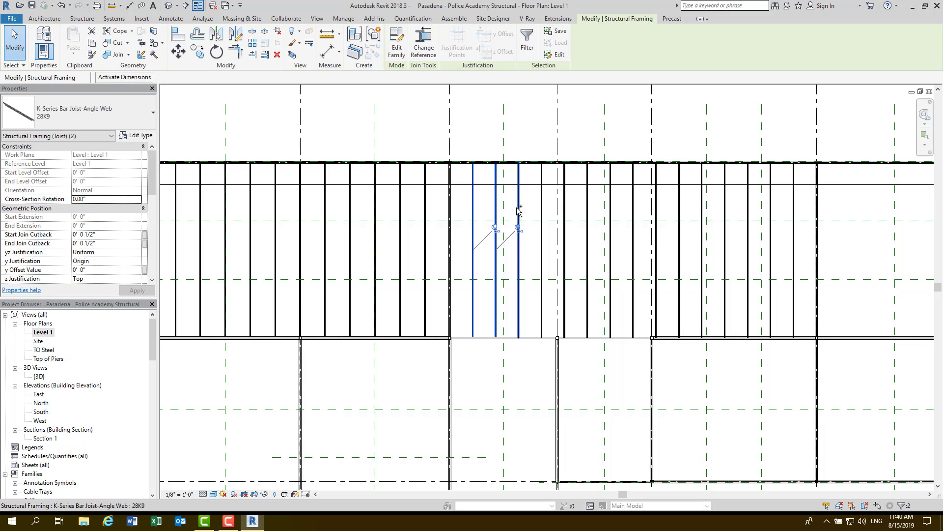
{"action": "left_click", "coordinate": [542, 210], "text": "ctrl"}
{"action": "left_click", "coordinate": [565, 210], "text": "ctrl"}
{"action": "left_click", "coordinate": [587, 210], "text": "ctrl"}
{"action": "left_click", "coordinate": [610, 210], "text": "ctrl"}
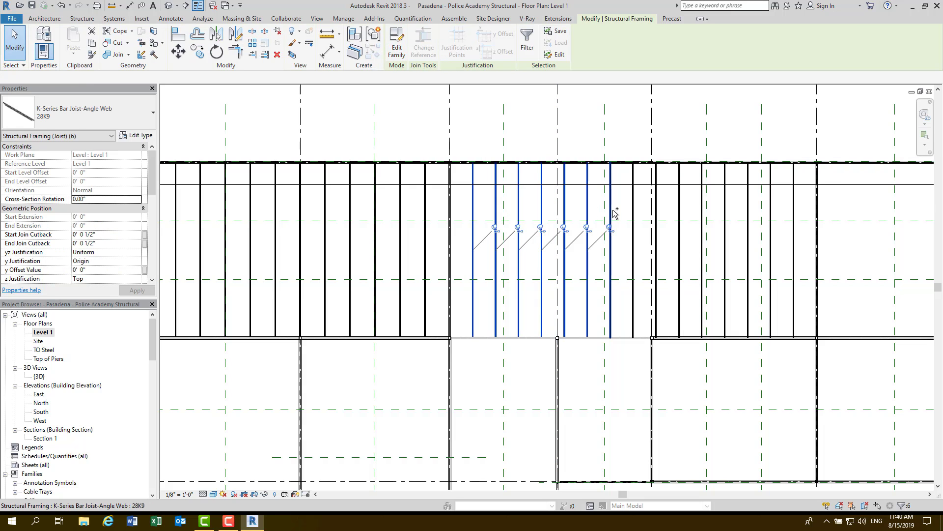
{"action": "left_click", "coordinate": [633, 210], "text": "ctrl"}
{"action": "left_click", "coordinate": [656, 210], "text": "ctrl"}
{"action": "left_click", "coordinate": [679, 211], "text": "ctrl"}
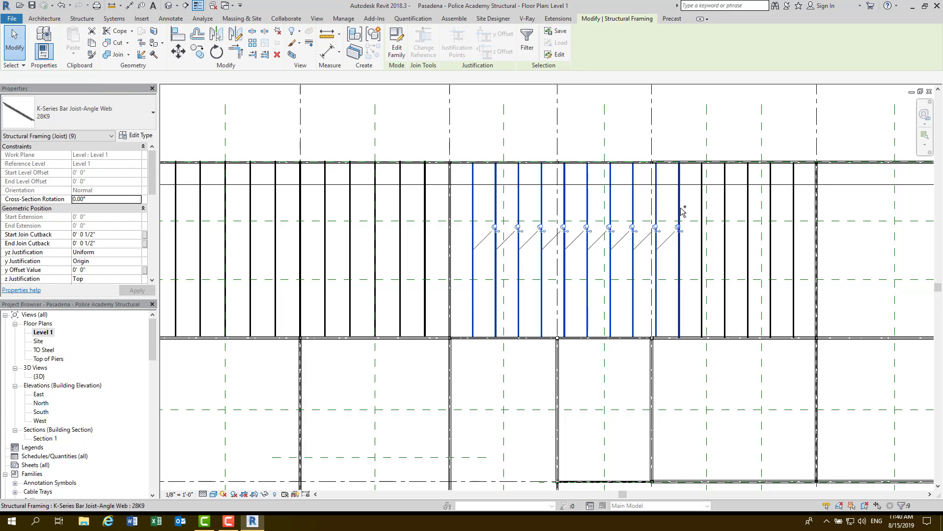
{"action": "left_click", "coordinate": [703, 211], "text": "ctrl"}
{"action": "left_click", "coordinate": [725, 212], "text": "ctrl"}
{"action": "left_click", "coordinate": [748, 211], "text": "ctrl"}
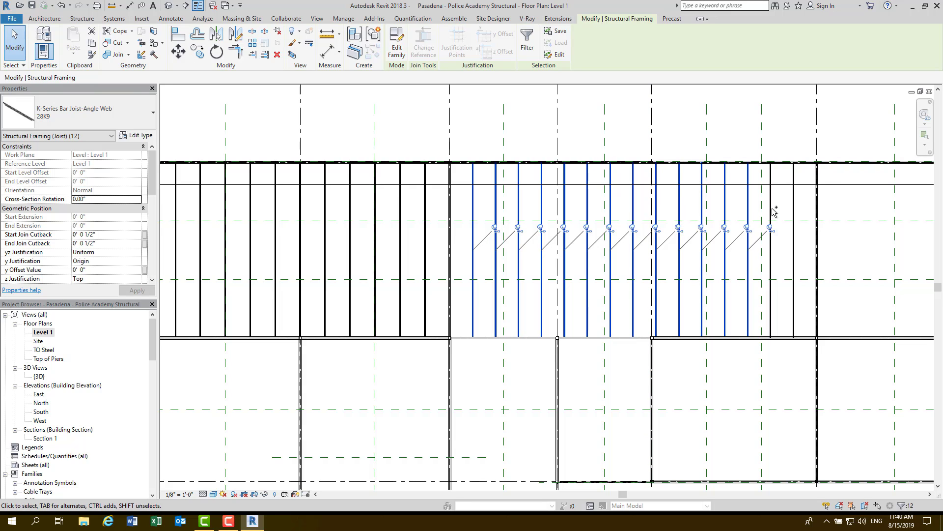
{"action": "left_click", "coordinate": [771, 211], "text": "ctrl"}
{"action": "left_click", "coordinate": [793, 211], "text": "ctrl"}
{"action": "left_click", "coordinate": [816, 211], "text": "ctrl"}
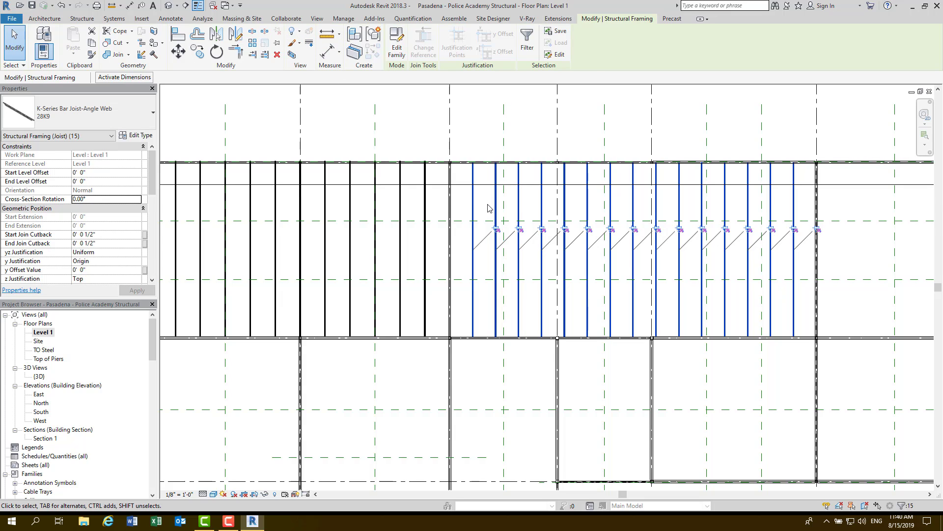
{"action": "key", "text": "Escape"}
Set the end level offset of the first joist in the unpinned bay to 0' 10 1/4"
{"action": "left_click", "coordinate": [473, 215]}
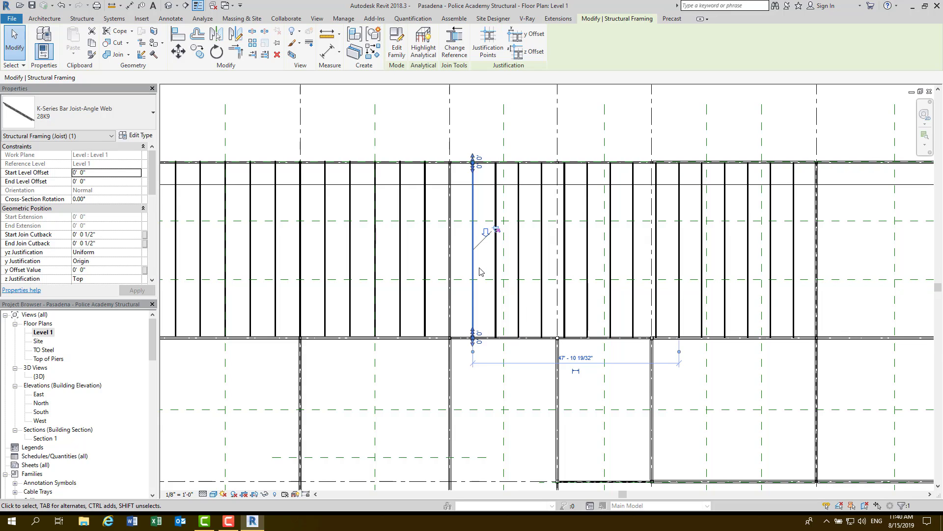
{"action": "left_click", "coordinate": [480, 343]}
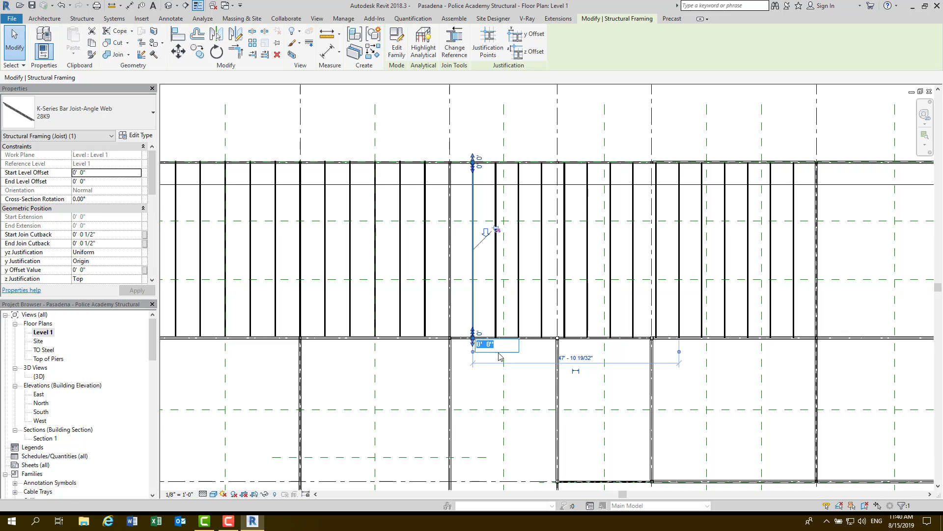
{"action": "type", "text": "10.25"}
{"action": "key", "text": "Return"}
{"action": "left_click", "coordinate": [484, 342]}
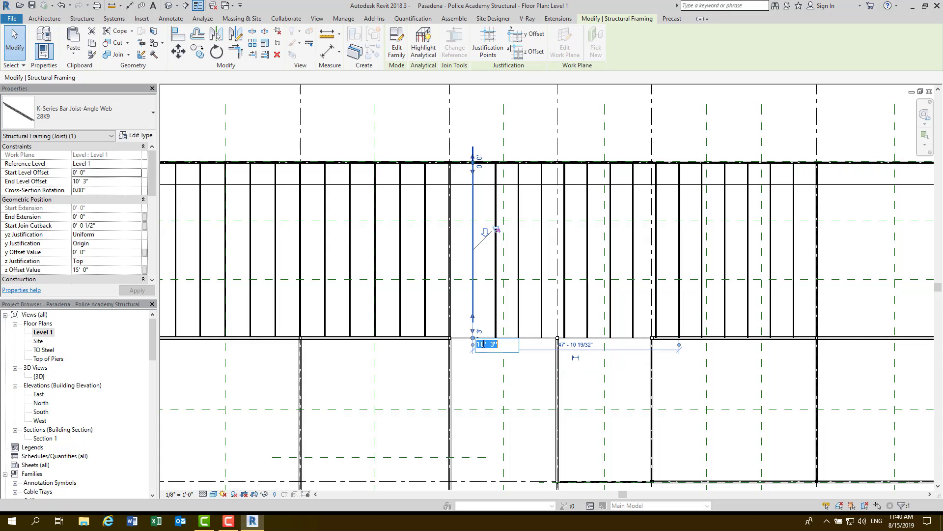
{"action": "type", "text": "1"}
{"action": "key", "text": "Return"}
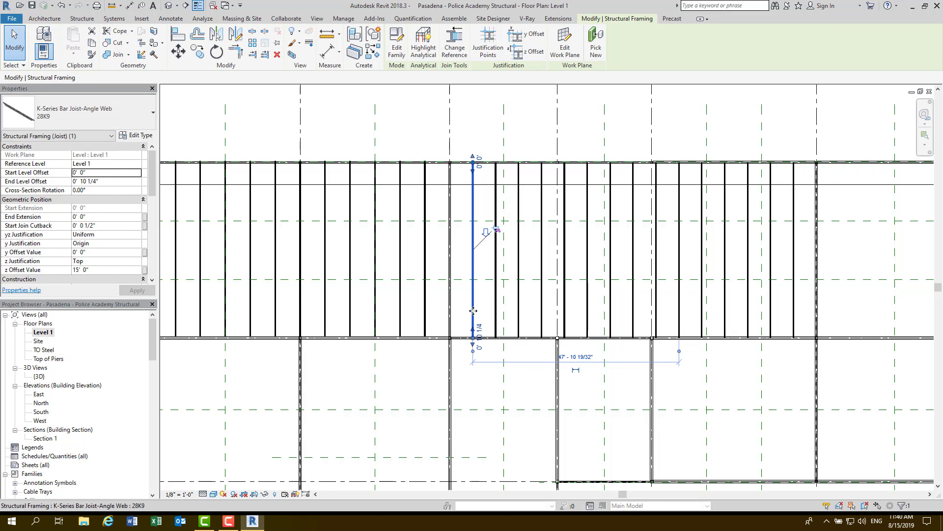
{"action": "left_click", "coordinate": [484, 299]}
{"action": "left_click", "coordinate": [473, 303]}
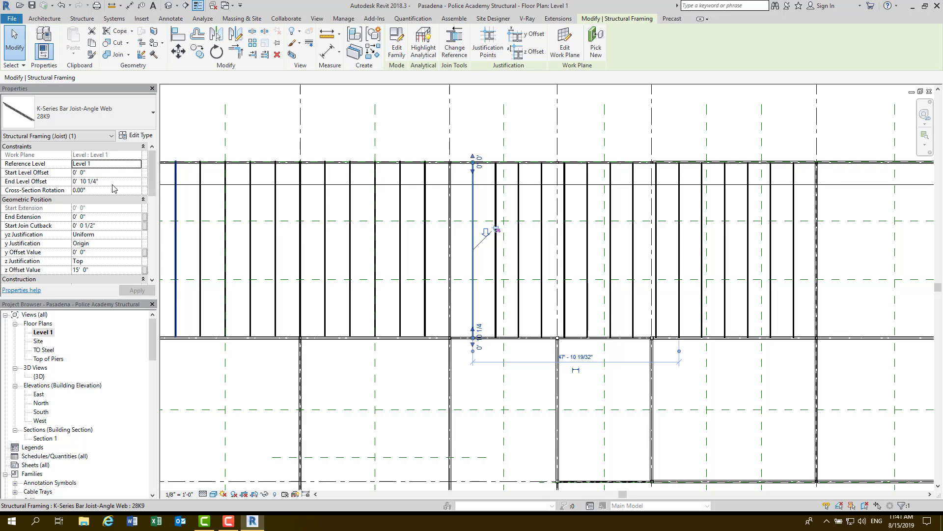
Select the remaining 14 joists of the bay and set their end level offset to 10 1/4"
{"action": "left_click", "coordinate": [496, 266]}
{"action": "left_click", "coordinate": [519, 266], "text": "ctrl"}
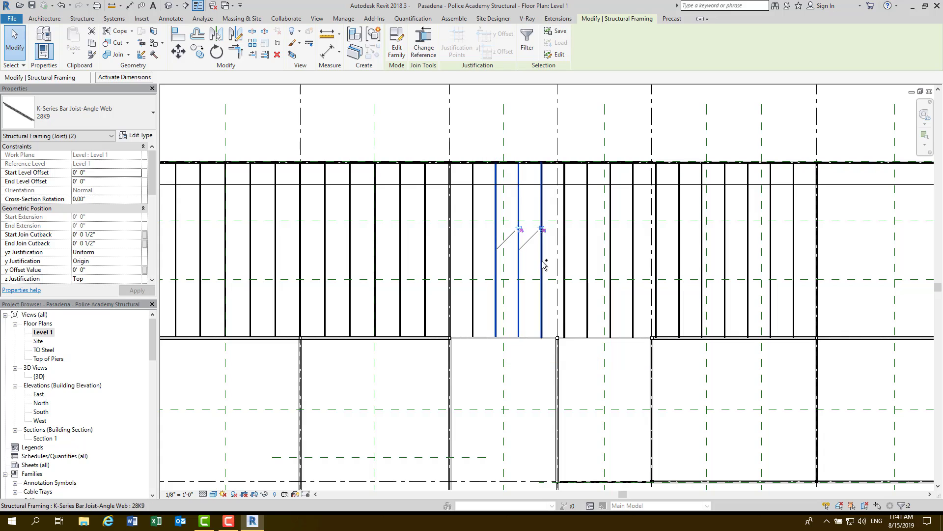
{"action": "left_click", "coordinate": [542, 266], "text": "ctrl"}
{"action": "left_click", "coordinate": [565, 266], "text": "ctrl"}
{"action": "left_click", "coordinate": [587, 266], "text": "ctrl"}
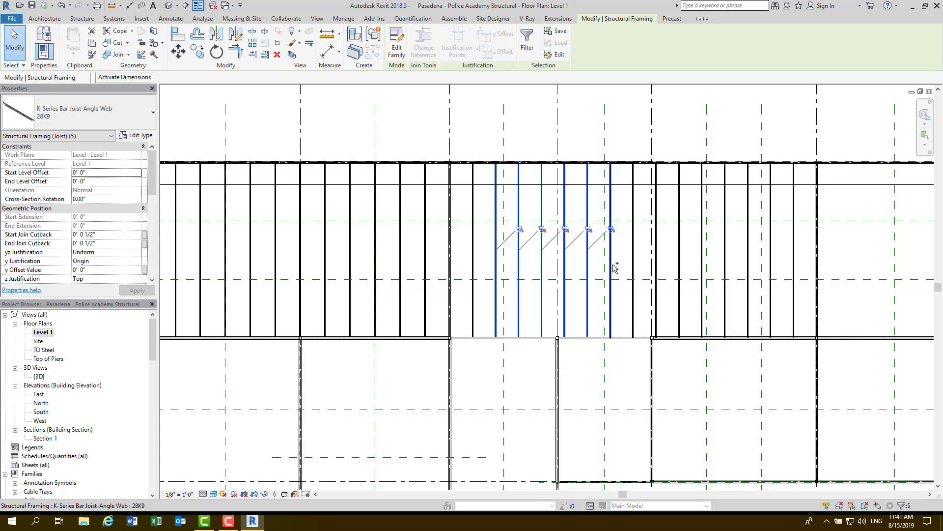
{"action": "left_click", "coordinate": [610, 266], "text": "ctrl"}
{"action": "left_click", "coordinate": [634, 266], "text": "ctrl"}
{"action": "left_click", "coordinate": [680, 268], "text": "ctrl"}
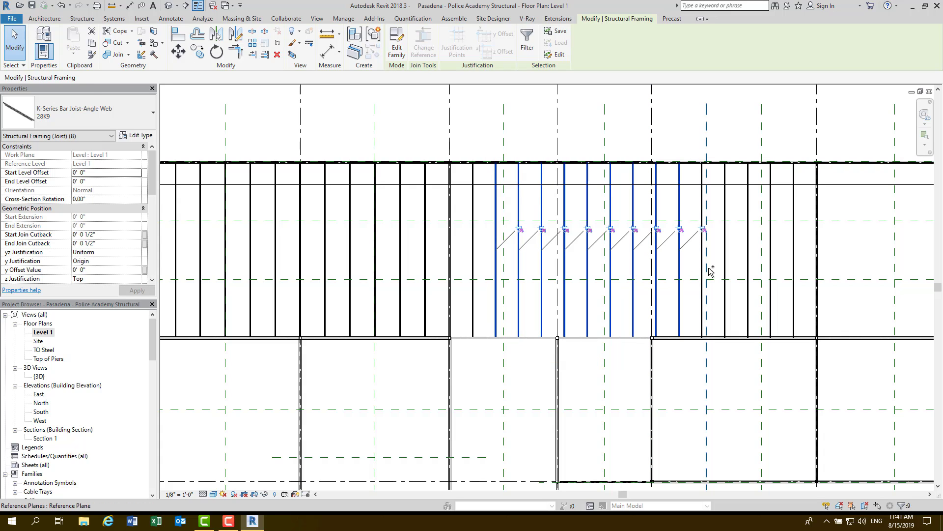
{"action": "left_click", "coordinate": [703, 269], "text": "ctrl"}
{"action": "left_click", "coordinate": [725, 271], "text": "ctrl"}
{"action": "left_click", "coordinate": [748, 271], "text": "ctrl"}
{"action": "left_click", "coordinate": [771, 270], "text": "ctrl"}
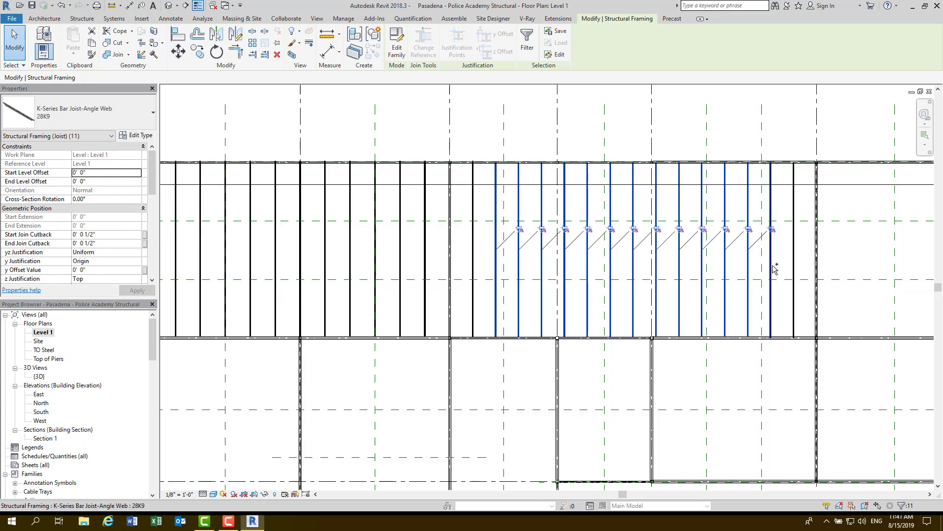
{"action": "left_click", "coordinate": [794, 268], "text": "ctrl"}
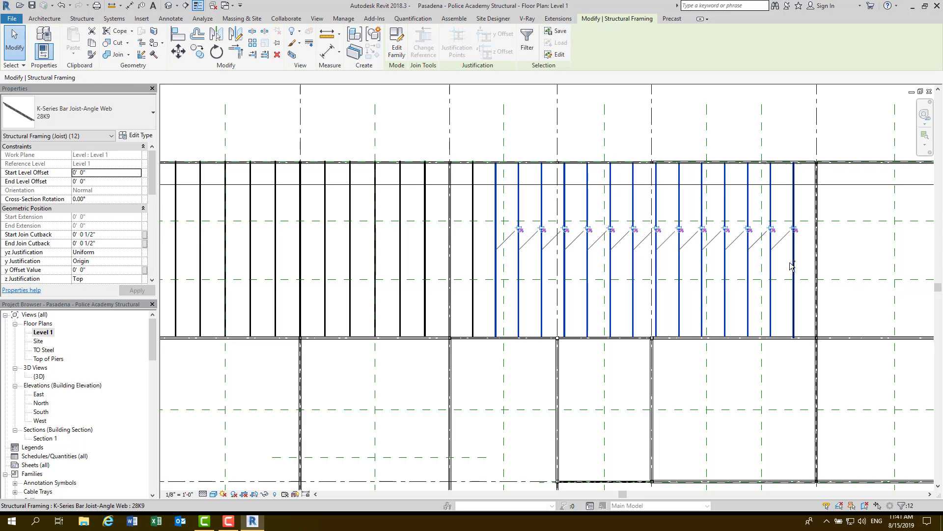
{"action": "left_click", "coordinate": [100, 181]}
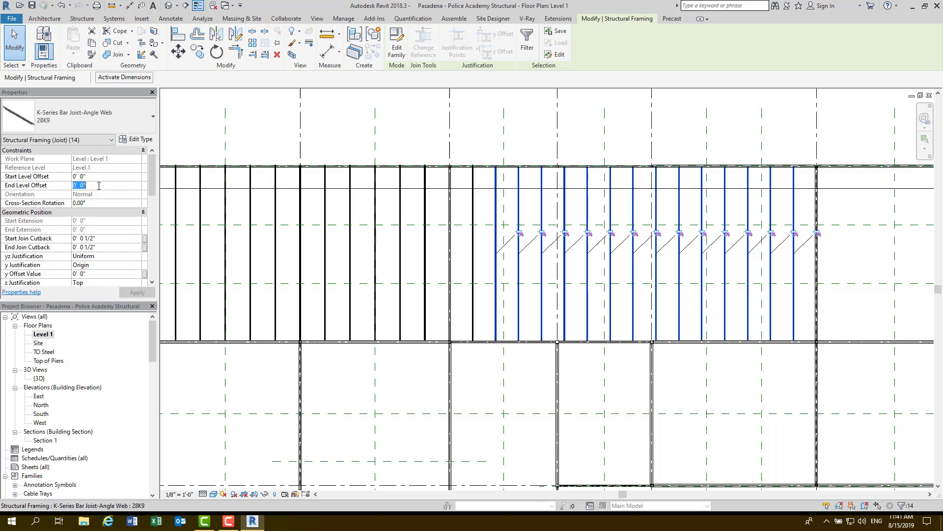
{"action": "type", "text": "10 1/4"}
{"action": "key", "text": "Return"}
{"action": "left_click", "coordinate": [467, 253]}
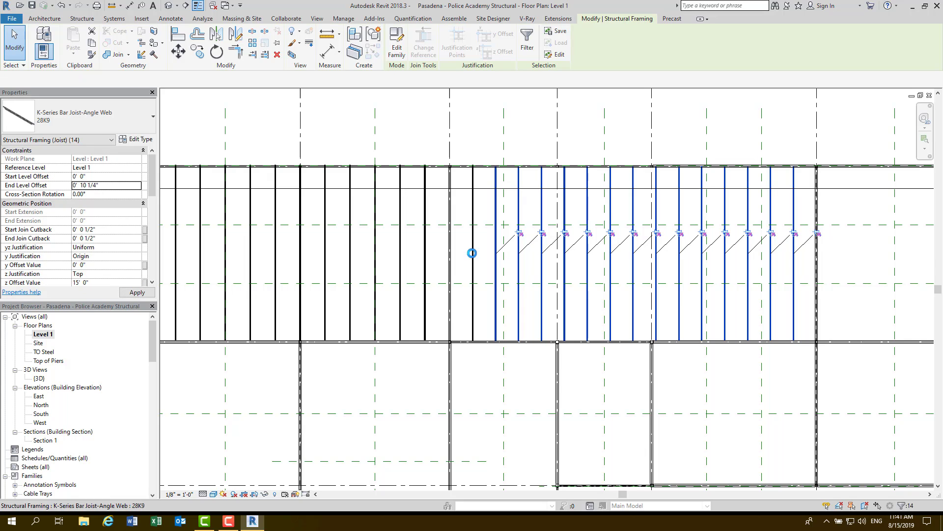
Check the end level offset of several individual joists in the adjusted bay
{"action": "left_click", "coordinate": [495, 265]}
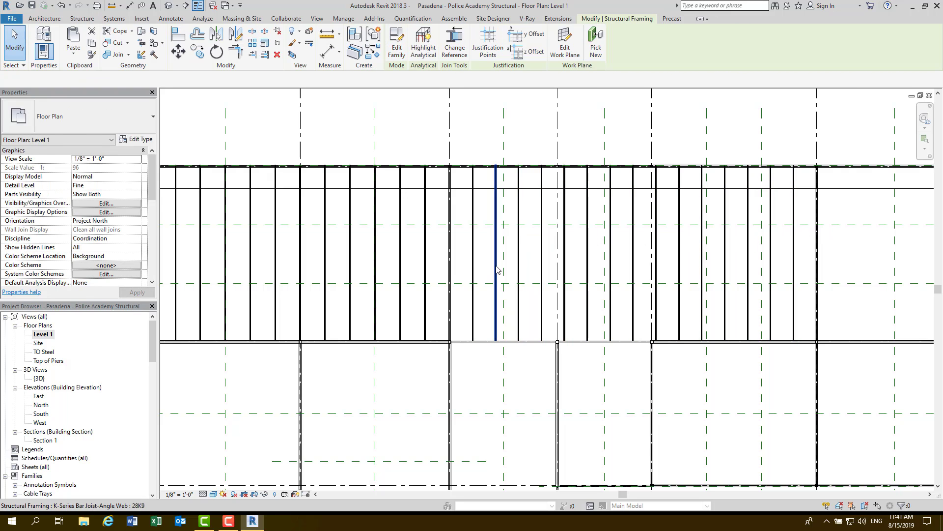
{"action": "left_click", "coordinate": [519, 308]}
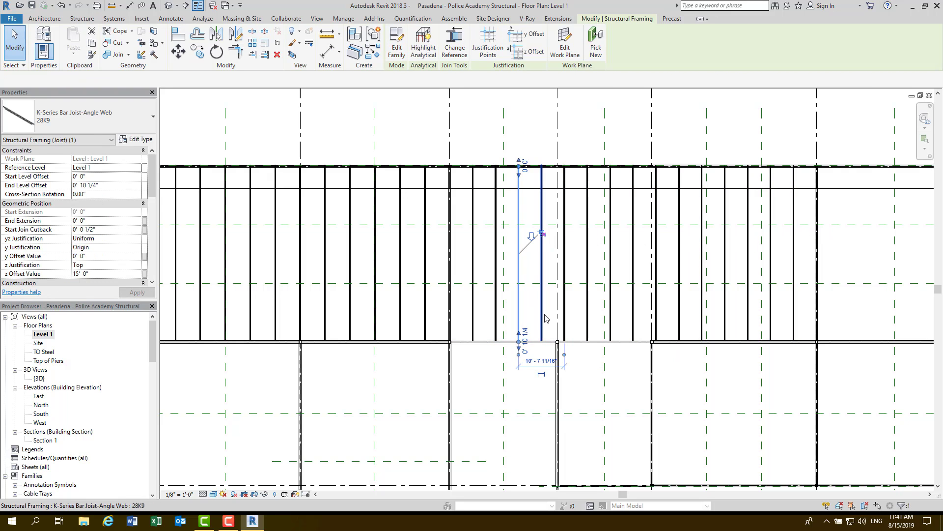
{"action": "left_click", "coordinate": [542, 333]}
{"action": "left_click", "coordinate": [566, 337]}
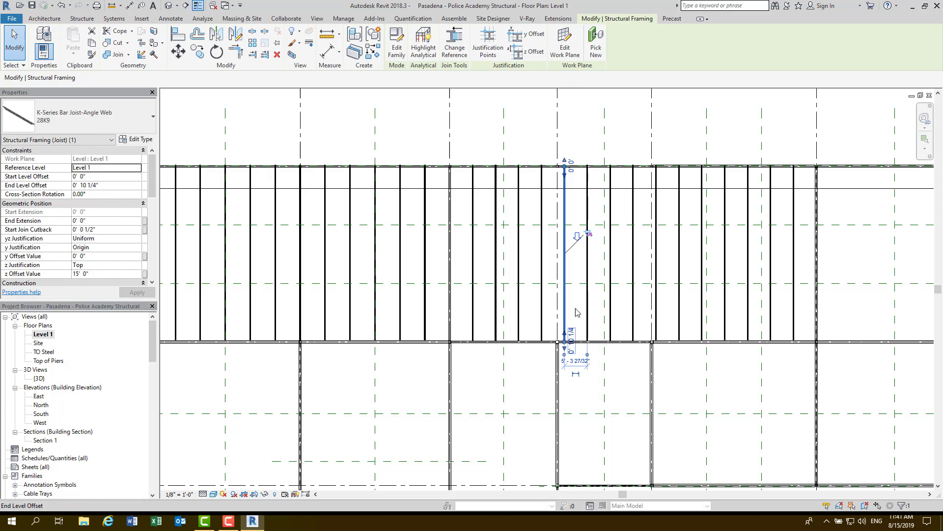
{"action": "key", "text": "Escape"}
Place a beam system of 13 28K9 joists in the end bay between gridlines A and B
{"action": "middle_click_drag", "start_coordinate": [704, 250], "coordinate": [514, 255]}
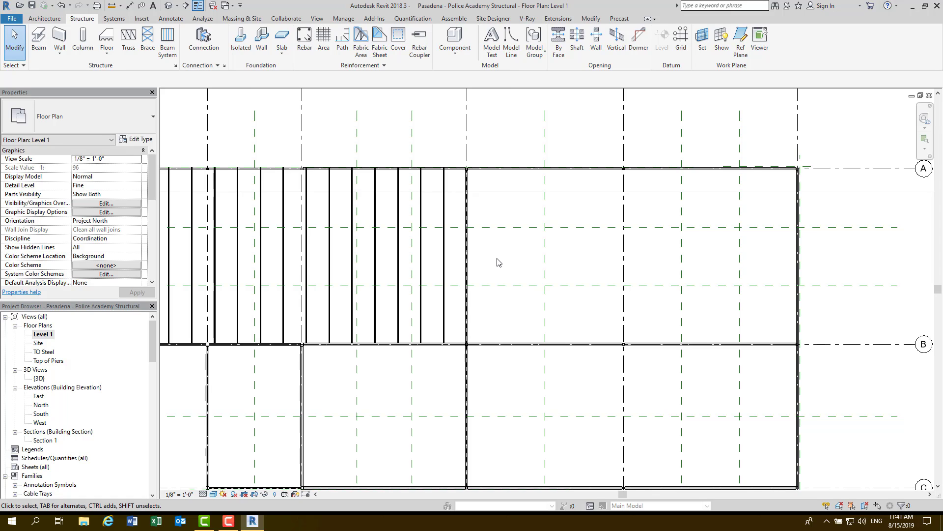
{"action": "left_click", "coordinate": [168, 49]}
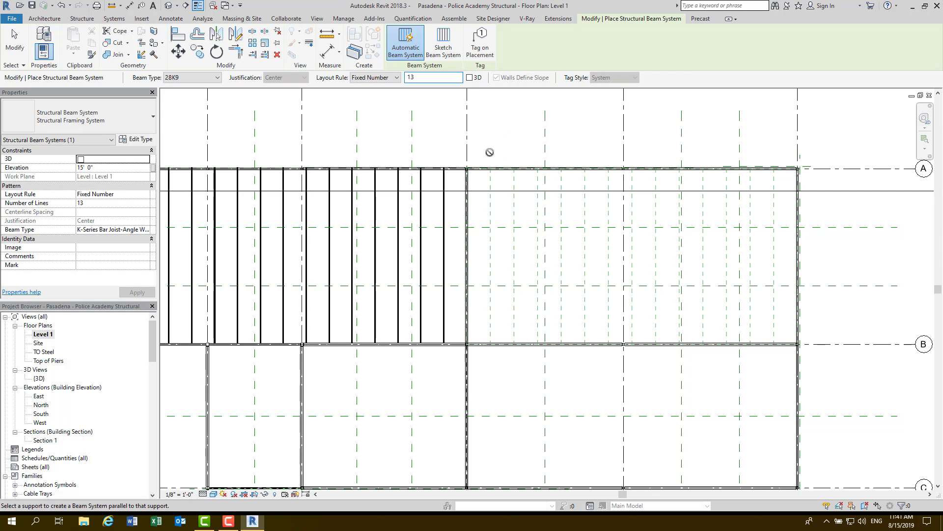
{"action": "key", "text": "Escape"}
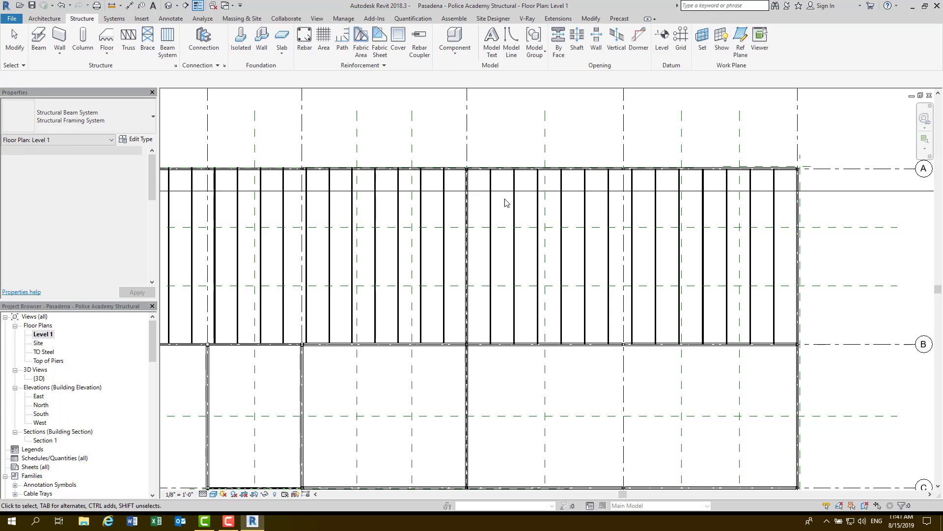
Select all 13 joists of the end bay between gridlines A and B and unpin them
{"action": "left_click", "coordinate": [491, 215]}
{"action": "left_click", "coordinate": [514, 216], "text": "ctrl"}
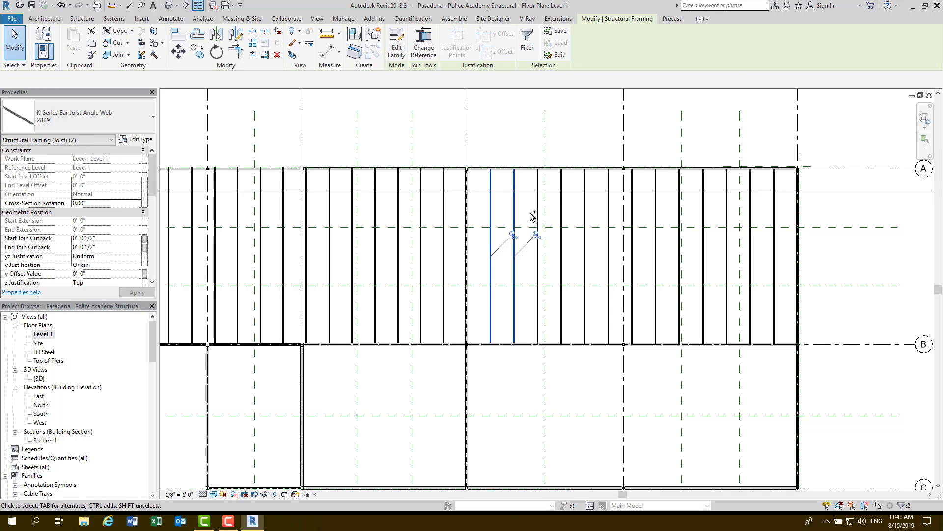
{"action": "left_click", "coordinate": [538, 216], "text": "ctrl"}
{"action": "left_click", "coordinate": [562, 216], "text": "ctrl"}
{"action": "left_click", "coordinate": [585, 216], "text": "ctrl"}
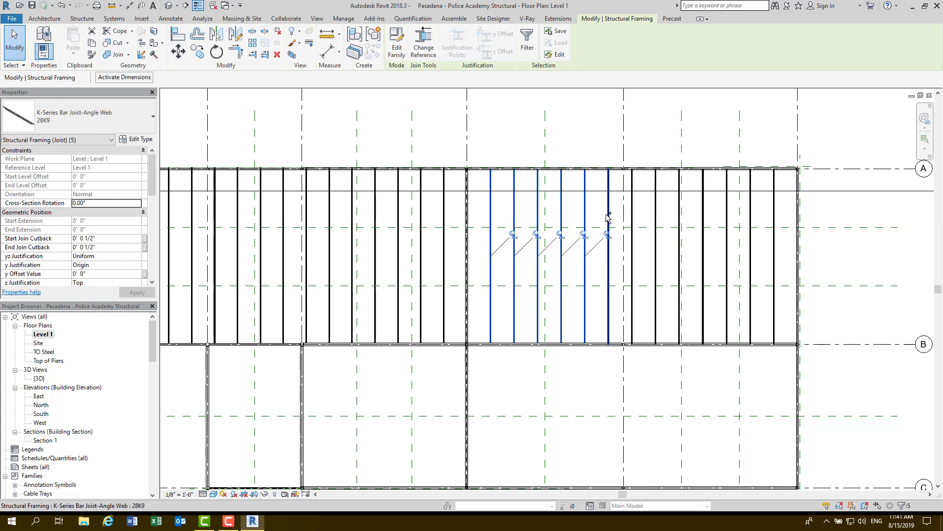
{"action": "left_click", "coordinate": [609, 217], "text": "ctrl"}
{"action": "left_click", "coordinate": [632, 219], "text": "ctrl"}
{"action": "left_click", "coordinate": [656, 219], "text": "ctrl"}
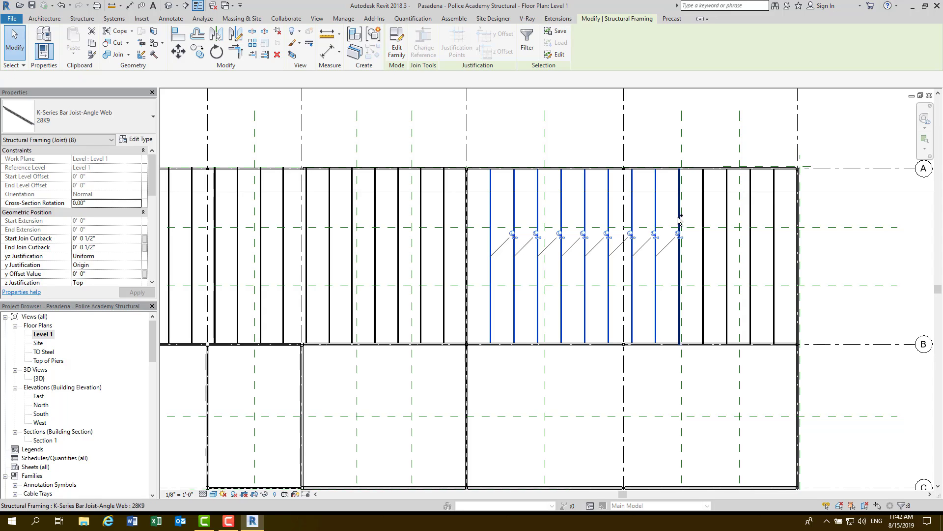
{"action": "left_click", "coordinate": [680, 218], "text": "ctrl"}
{"action": "left_click", "coordinate": [703, 219], "text": "ctrl"}
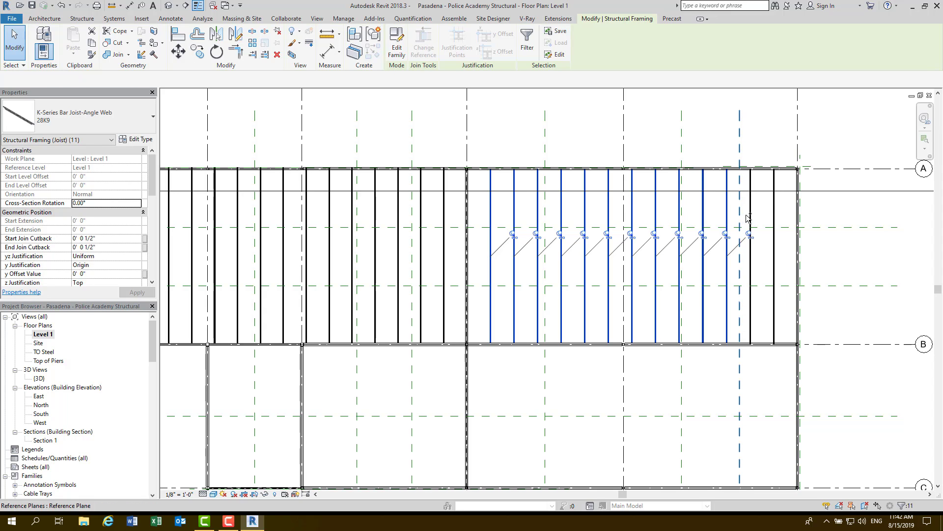
{"action": "left_click", "coordinate": [751, 217], "text": "ctrl"}
{"action": "left_click", "coordinate": [775, 216], "text": "ctrl"}
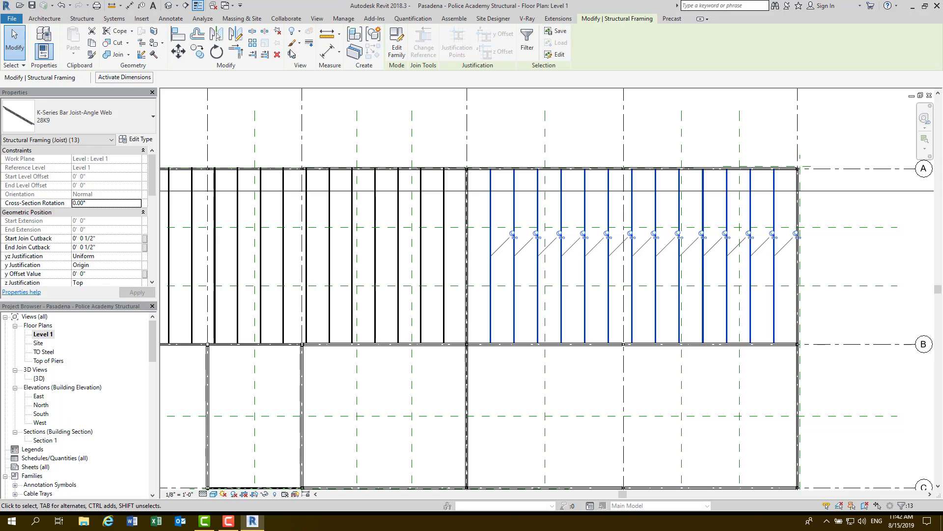
{"action": "left_click", "coordinate": [279, 31]}
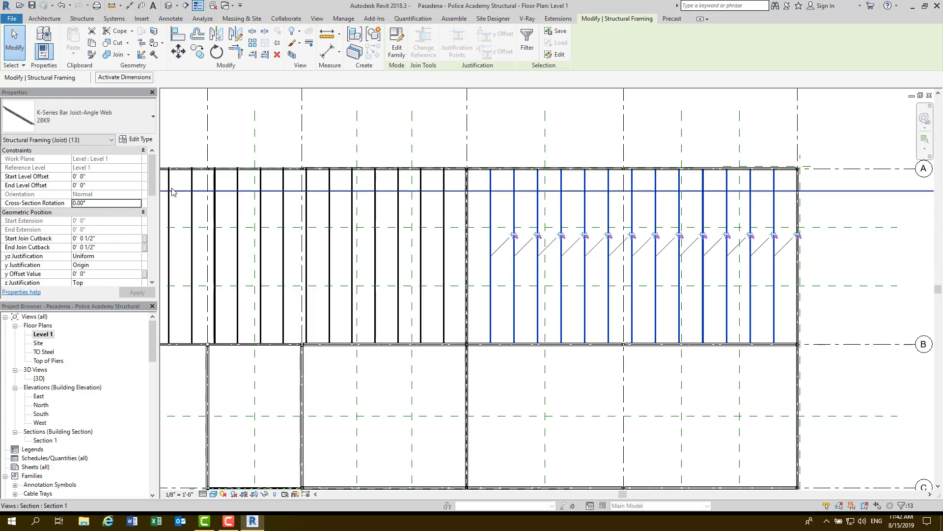
Set the end level offset of the 13 unpinned joists to 10.25" and check it on the first joist
{"action": "left_click", "coordinate": [108, 187]}
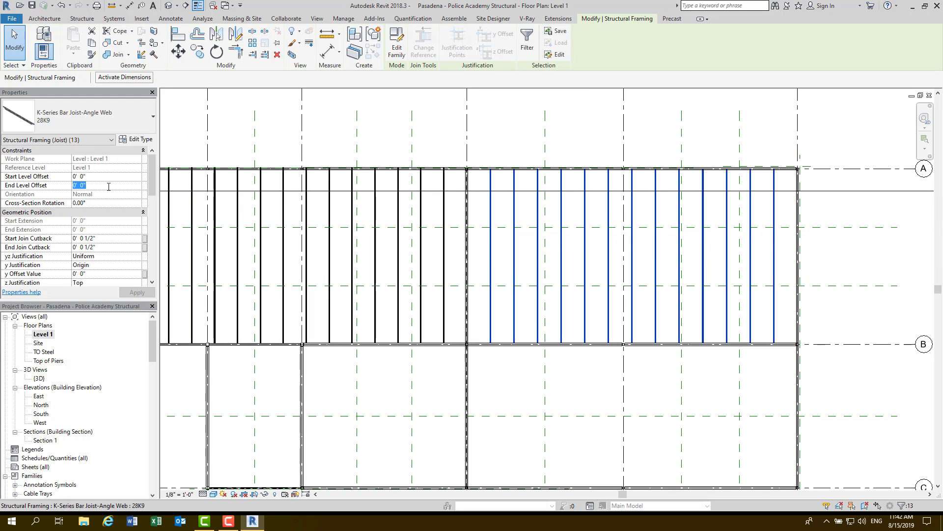
{"action": "type", "text": "10.25\""}
{"action": "key", "text": "Return"}
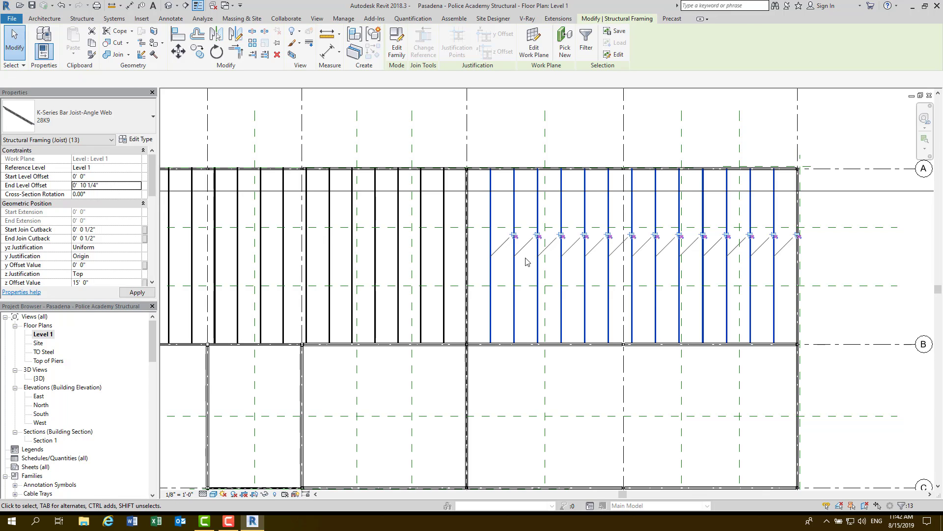
{"action": "key", "text": "Escape"}
{"action": "left_click", "coordinate": [491, 264]}
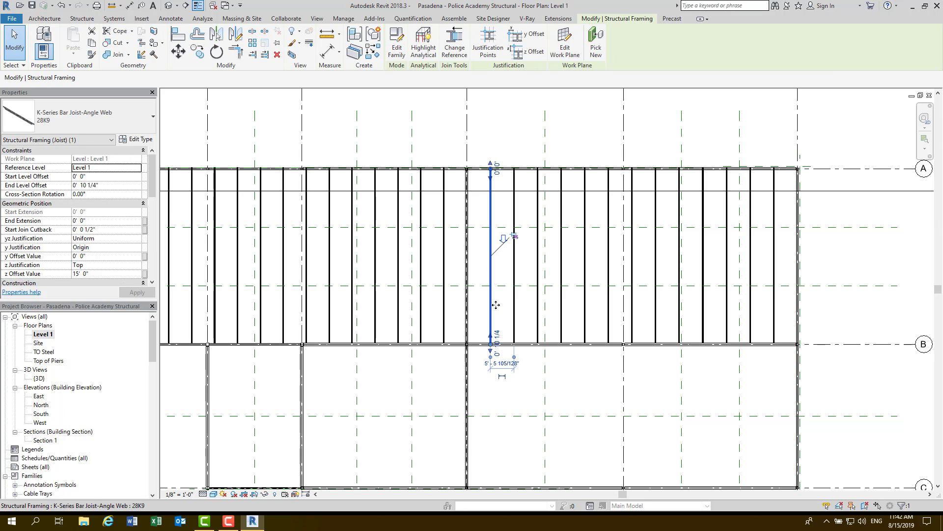
{"action": "key", "text": "Escape"}
{"action": "middle_click_drag", "start_coordinate": [536, 364], "coordinate": [628, 195]}
{"action": "middle_click_drag", "start_coordinate": [457, 255], "coordinate": [585, 256]}
{"action": "middle_click_drag", "start_coordinate": [665, 244], "coordinate": [454, 263]}
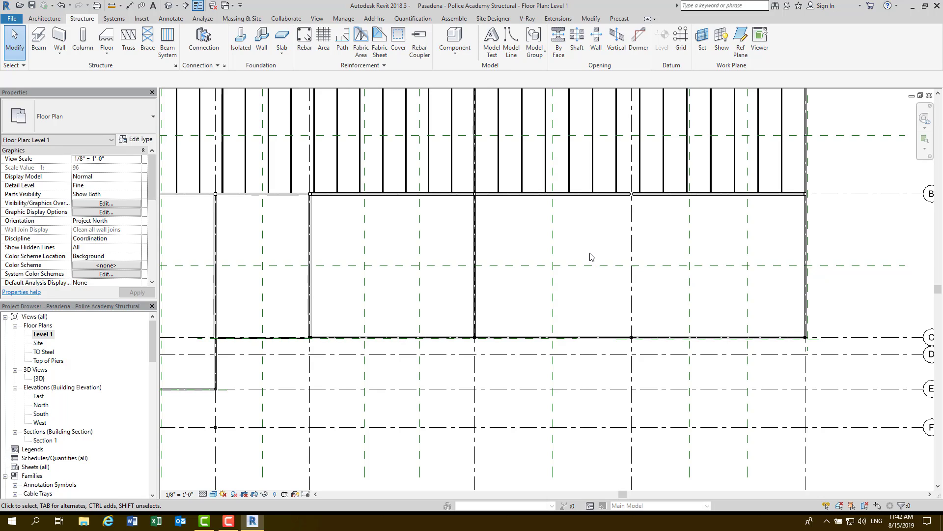
{"action": "left_click", "coordinate": [167, 42]}
{"action": "left_click", "coordinate": [197, 79]}
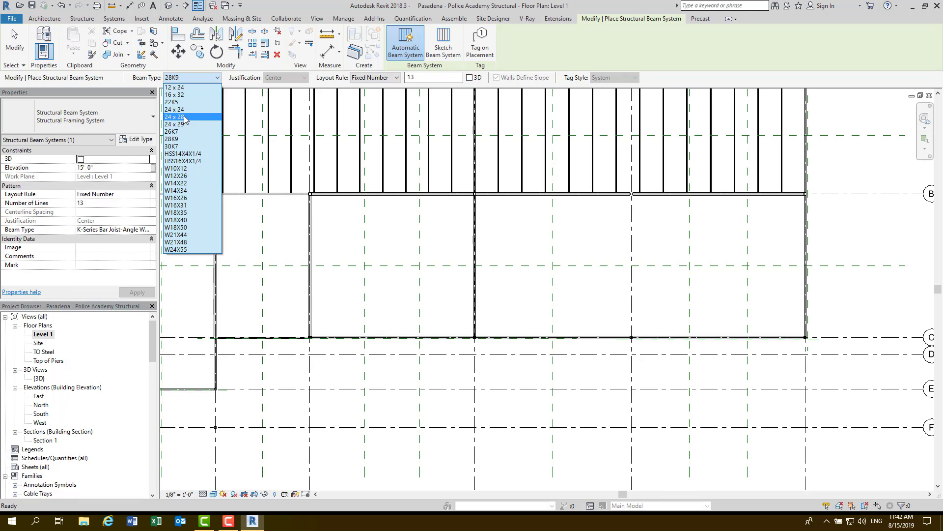
{"action": "left_click", "coordinate": [248, 217]}
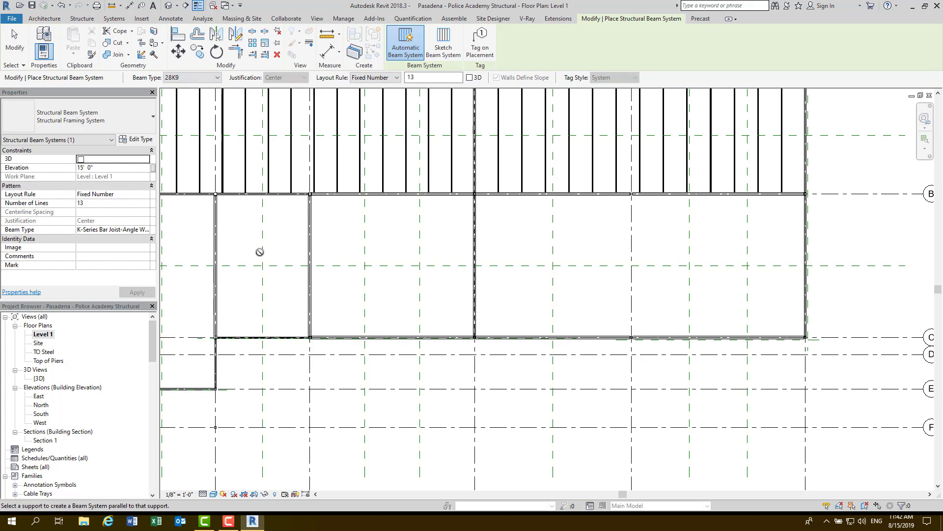
{"action": "key", "text": "Escape"}
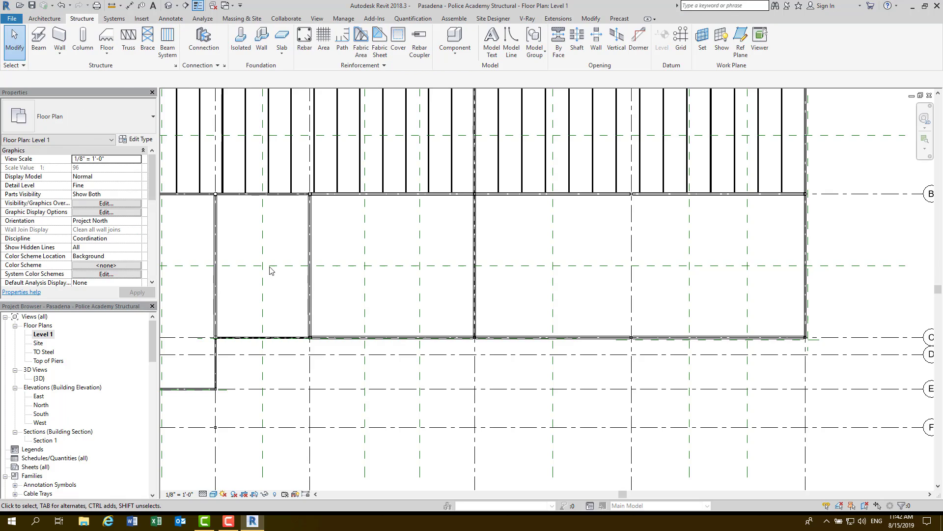
Load the 22K5 type of the K-Series Bar Joist-Angle Web steel family into the project
{"action": "left_click", "coordinate": [142, 19]}
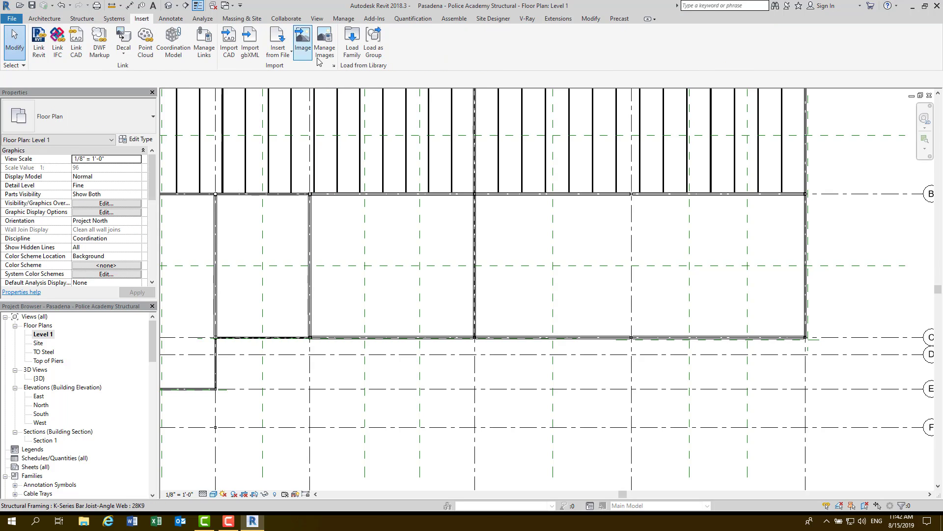
{"action": "left_click", "coordinate": [352, 42]}
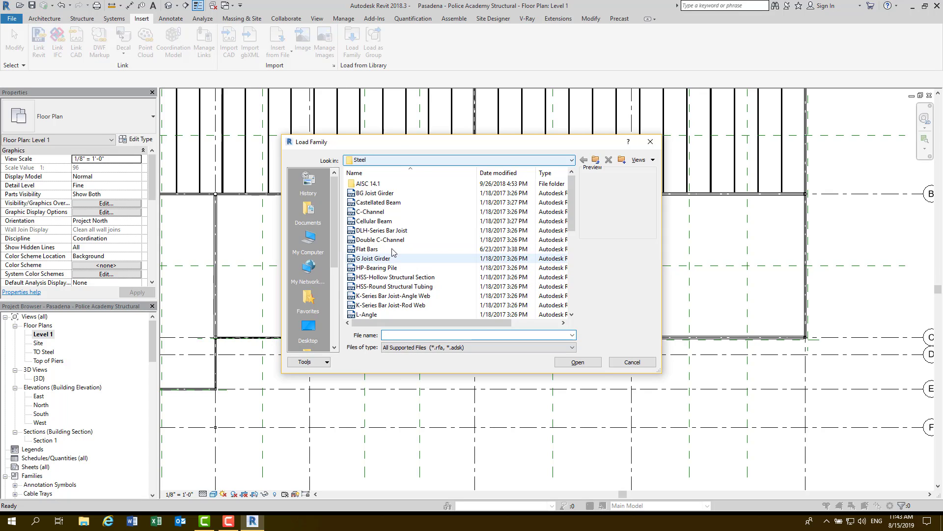
{"action": "double_click", "coordinate": [393, 296]}
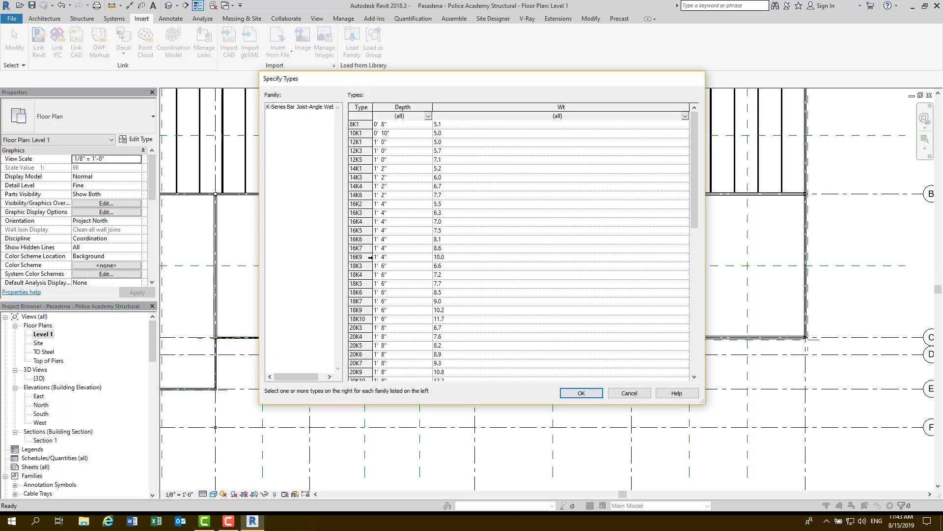
{"action": "scroll", "coordinate": [370, 257], "scroll_direction": "down", "scroll_amount": 3}
{"action": "left_click", "coordinate": [362, 319]}
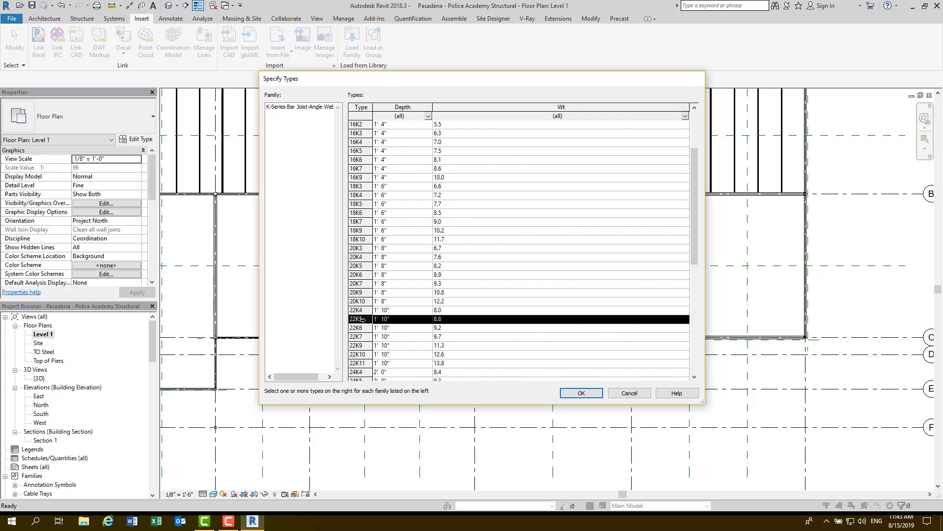
{"action": "left_click", "coordinate": [581, 393]}
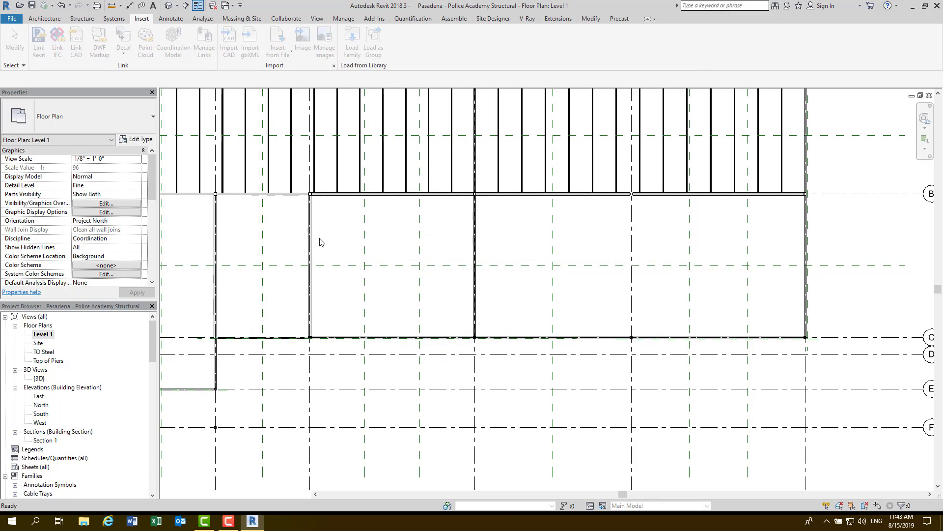
Place an automatic beam system of 13 22K5 joists in the end bay between gridlines B and C
{"action": "left_click", "coordinate": [75, 19]}
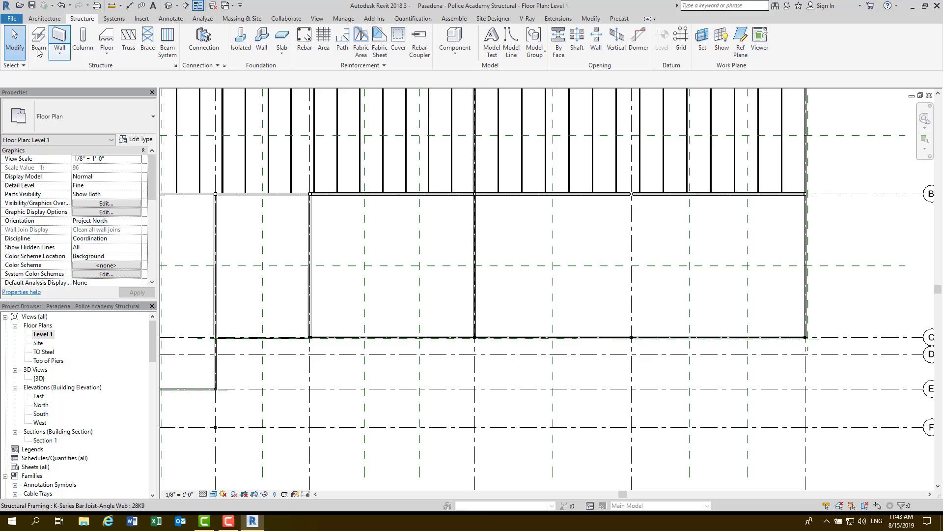
{"action": "left_click", "coordinate": [169, 45]}
{"action": "left_click", "coordinate": [203, 78]}
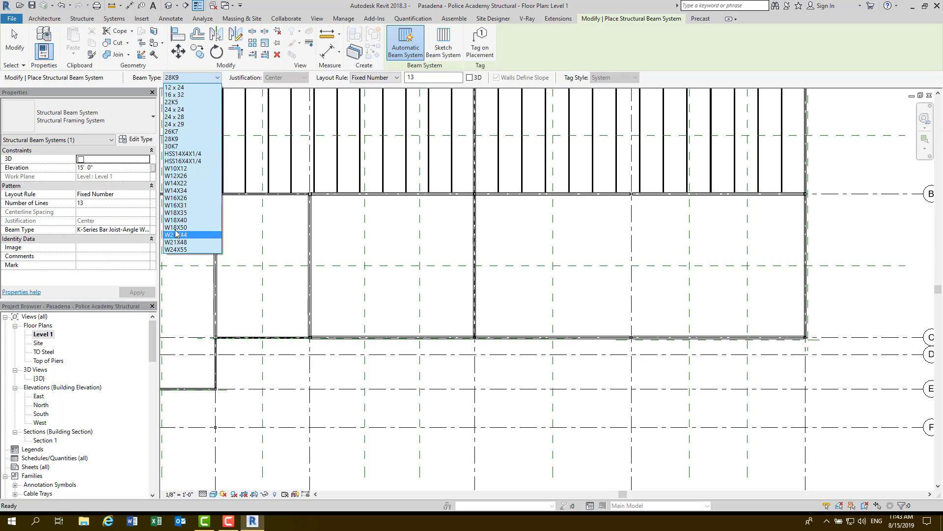
{"action": "left_click", "coordinate": [177, 101]}
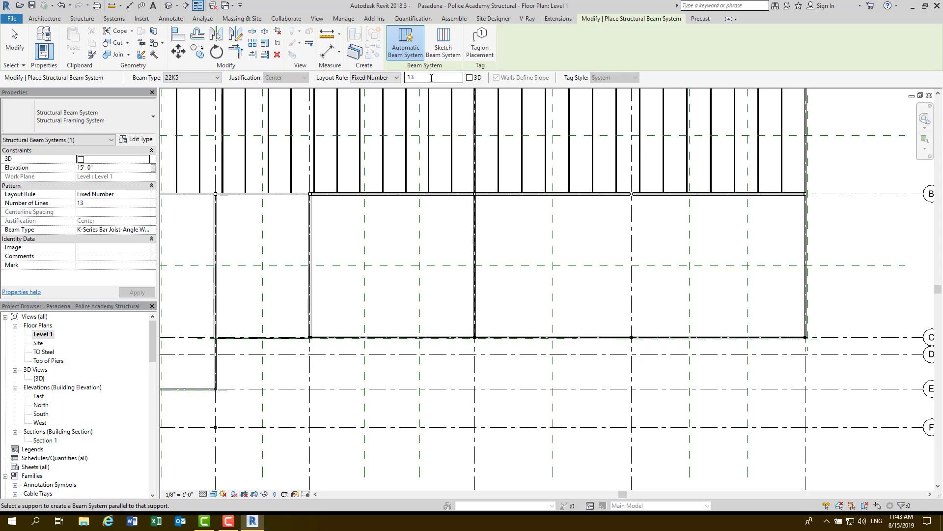
{"action": "left_click", "coordinate": [478, 249]}
{"action": "key", "text": "Escape"}
{"action": "key", "text": "Escape"}
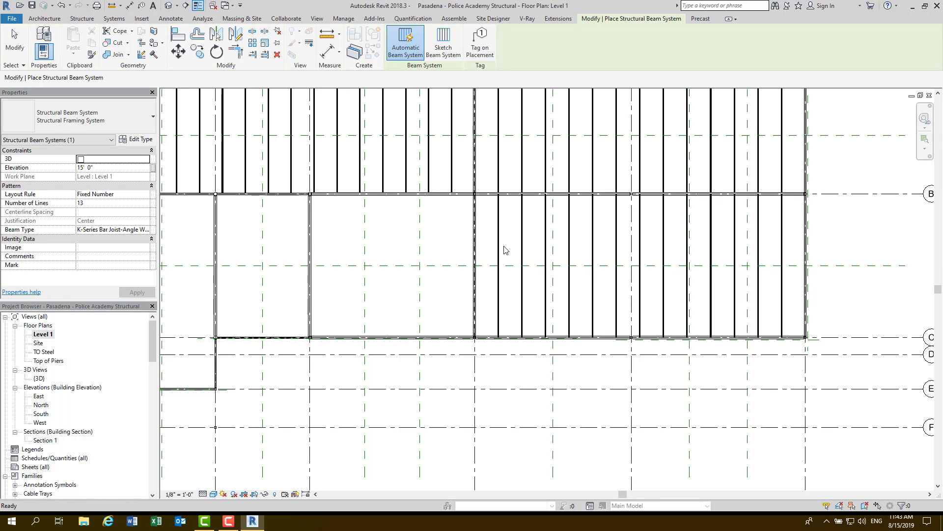
Select all 13 22K5 joists of the end bay between gridlines B and C and unpin them
{"action": "left_click", "coordinate": [522, 238]}
{"action": "left_click", "coordinate": [546, 229], "text": "ctrl"}
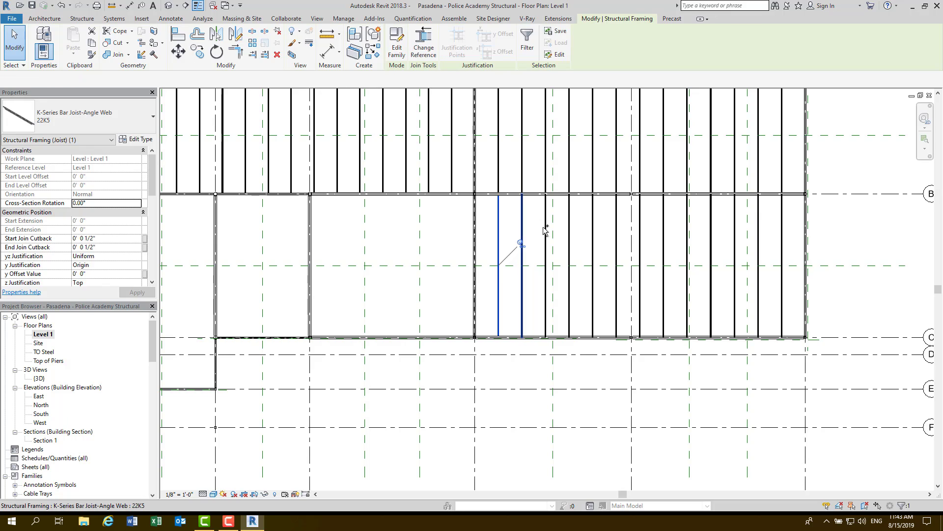
{"action": "left_click", "coordinate": [569, 229], "text": "ctrl"}
{"action": "left_click", "coordinate": [592, 228], "text": "ctrl"}
{"action": "left_click", "coordinate": [616, 229], "text": "ctrl"}
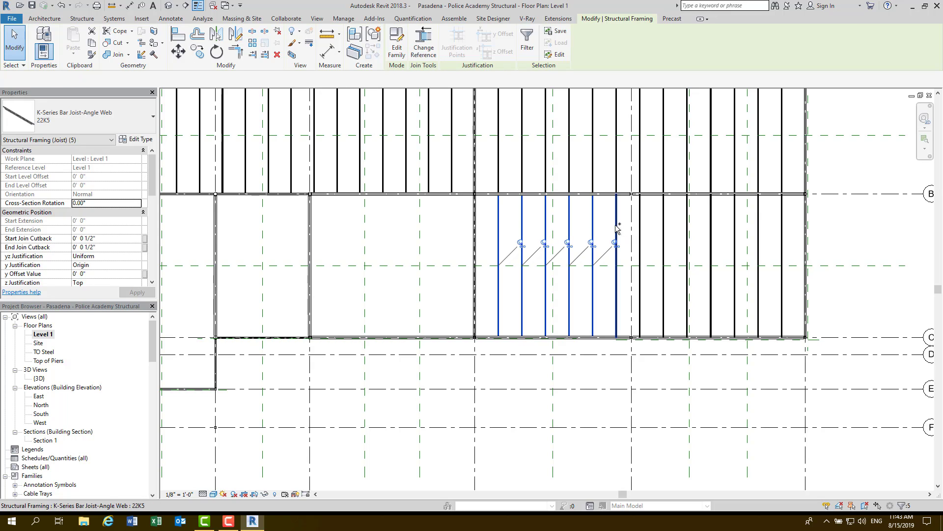
{"action": "left_click", "coordinate": [640, 229], "text": "ctrl"}
{"action": "left_click", "coordinate": [664, 229], "text": "ctrl"}
{"action": "left_click", "coordinate": [687, 229], "text": "ctrl"}
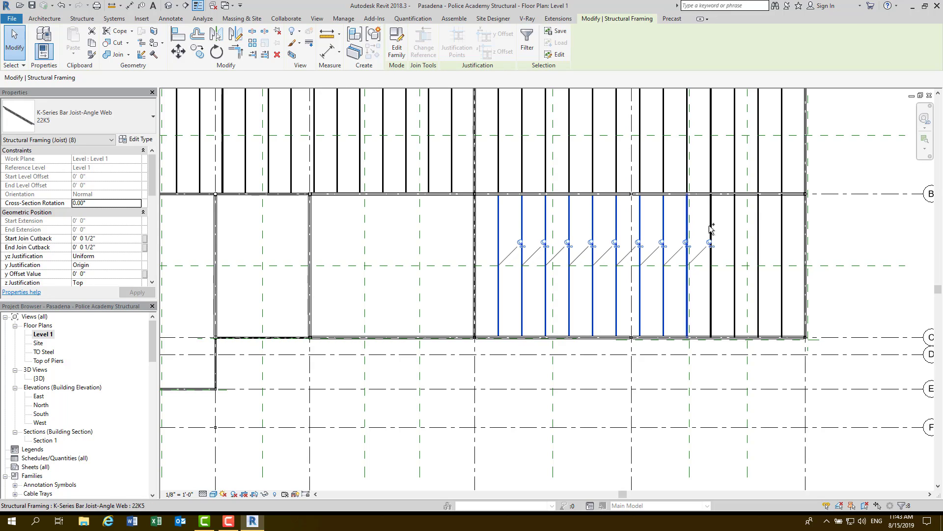
{"action": "left_click", "coordinate": [710, 228], "text": "ctrl"}
{"action": "left_click", "coordinate": [735, 229], "text": "ctrl"}
{"action": "left_click", "coordinate": [758, 228], "text": "ctrl"}
{"action": "left_click", "coordinate": [782, 228], "text": "ctrl"}
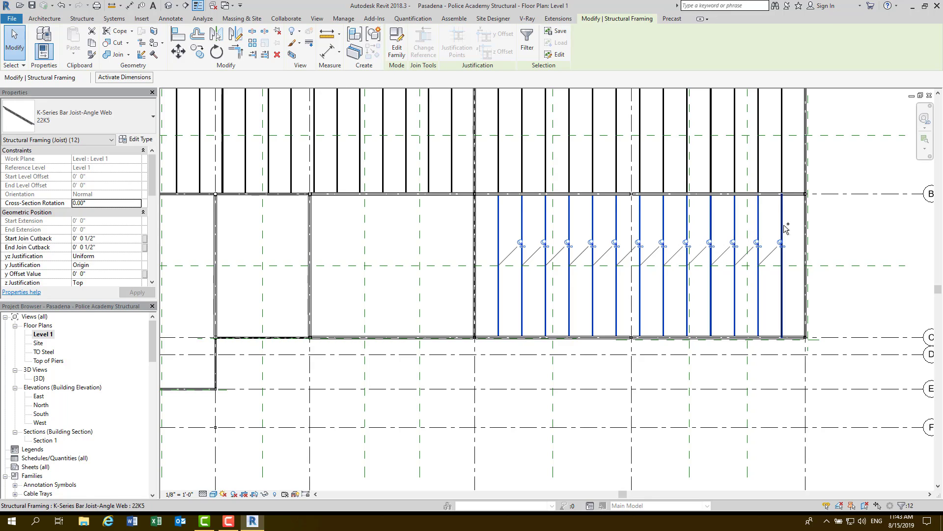
{"action": "left_click", "coordinate": [805, 228], "text": "ctrl"}
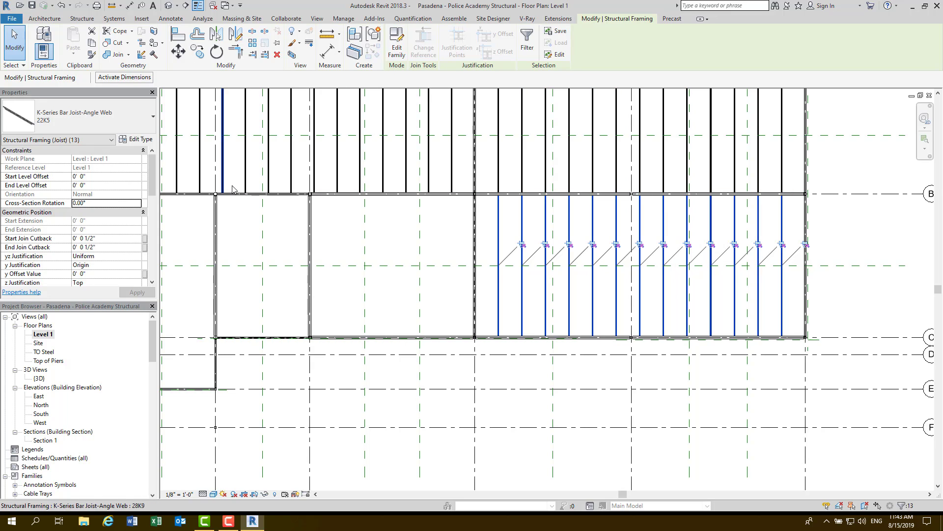
Set the 13 unpinned joists' start level offset to 10.25" and end level offset to 1'6.5", and check both on the first joist
{"action": "left_click", "coordinate": [98, 177]}
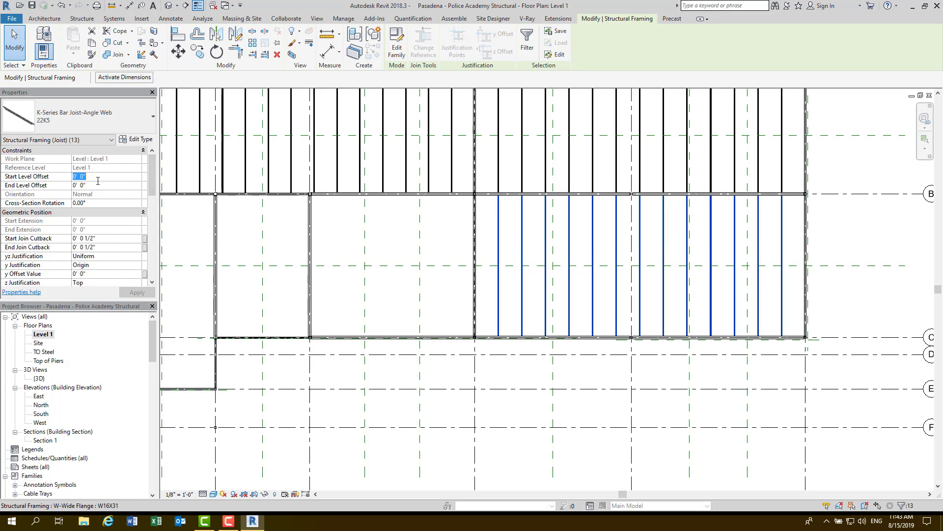
{"action": "type", "text": "10.25\""}
{"action": "left_click", "coordinate": [94, 185]}
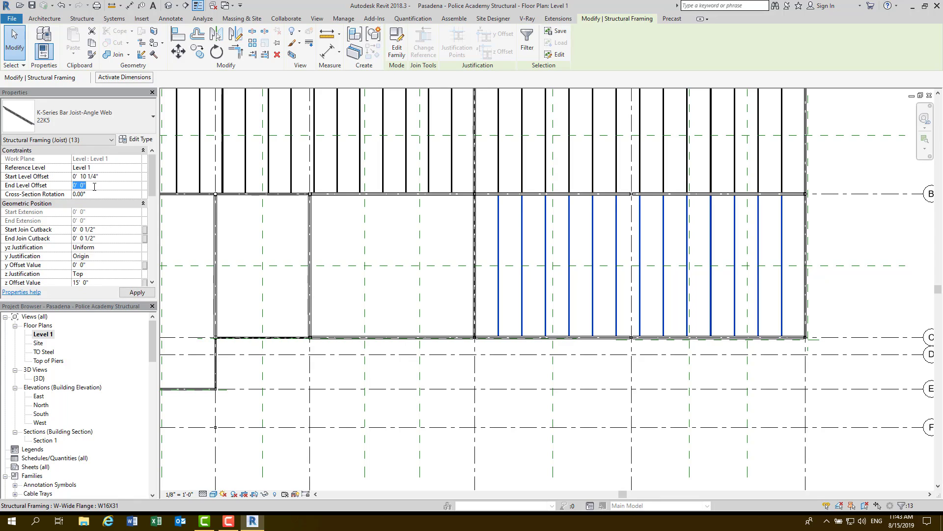
{"action": "type", "text": "1'6.5\""}
{"action": "key", "text": "Tab"}
{"action": "left_click", "coordinate": [512, 224]}
{"action": "left_click", "coordinate": [498, 226]}
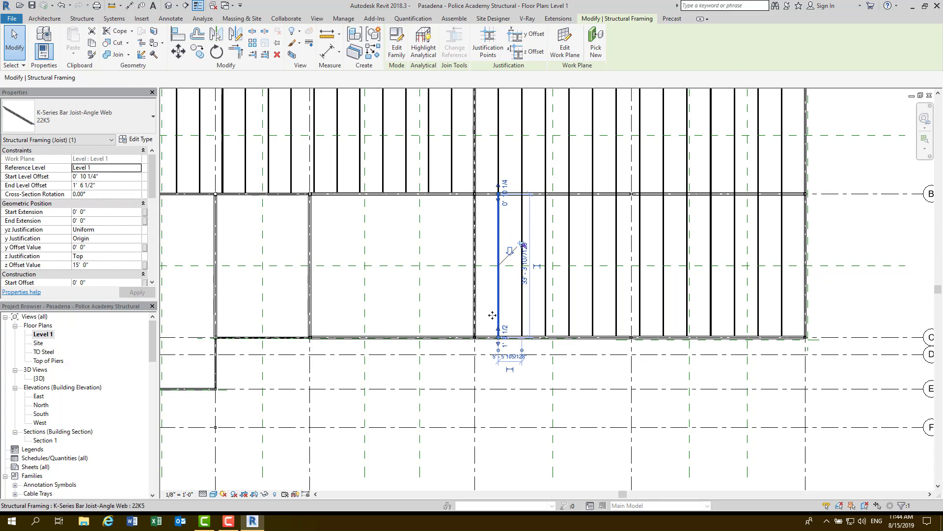
{"action": "left_click", "coordinate": [455, 289]}
Place a beam system of 6 22K5 joists in the narrower bay adjoining the end bay between gridlines B and C
{"action": "middle_click_drag", "start_coordinate": [424, 299], "coordinate": [544, 307]}
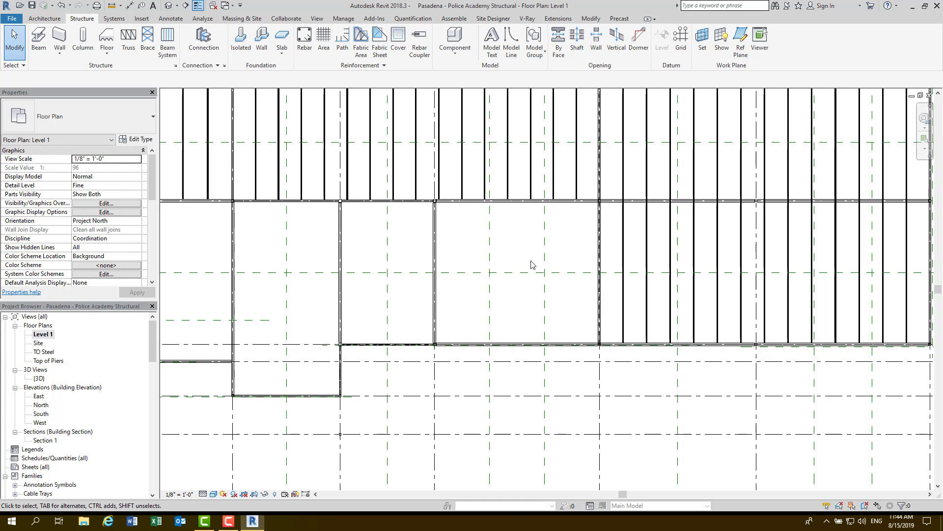
{"action": "left_click", "coordinate": [167, 41]}
{"action": "left_click", "coordinate": [415, 57]}
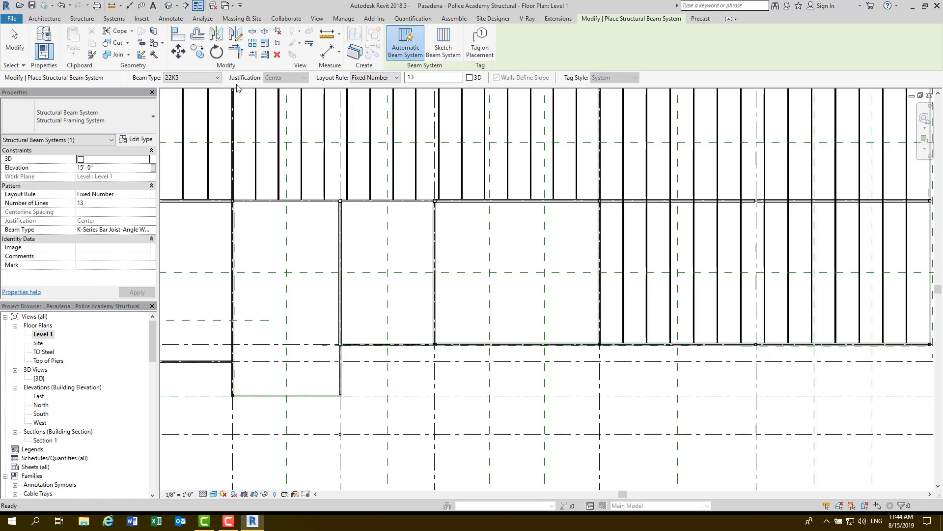
{"action": "double_click", "coordinate": [411, 77]}
{"action": "type", "text": "6"}
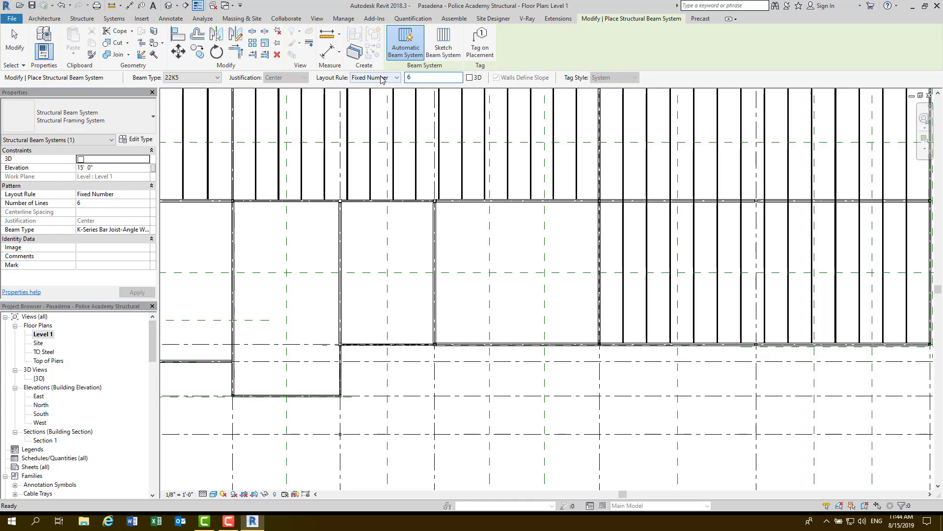
{"action": "left_click", "coordinate": [442, 222]}
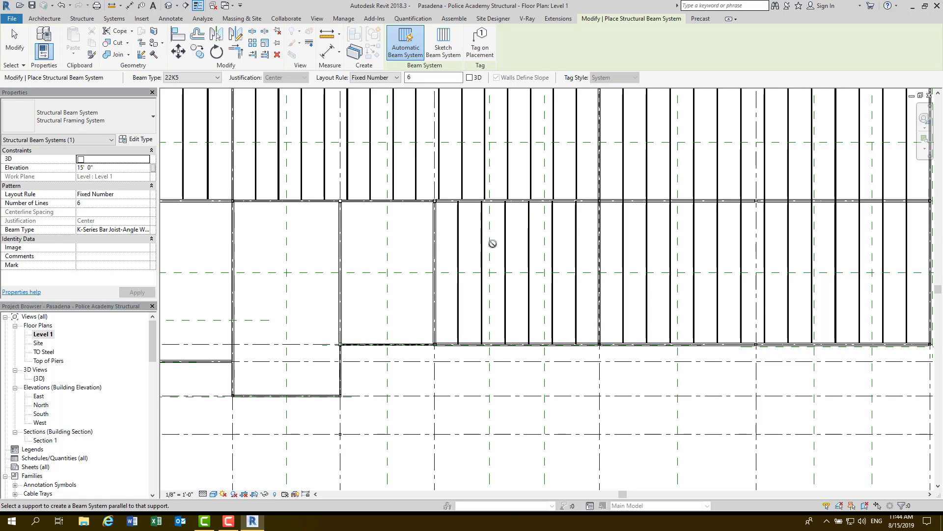
{"action": "key", "text": "Escape"}
{"action": "key", "text": "Escape"}
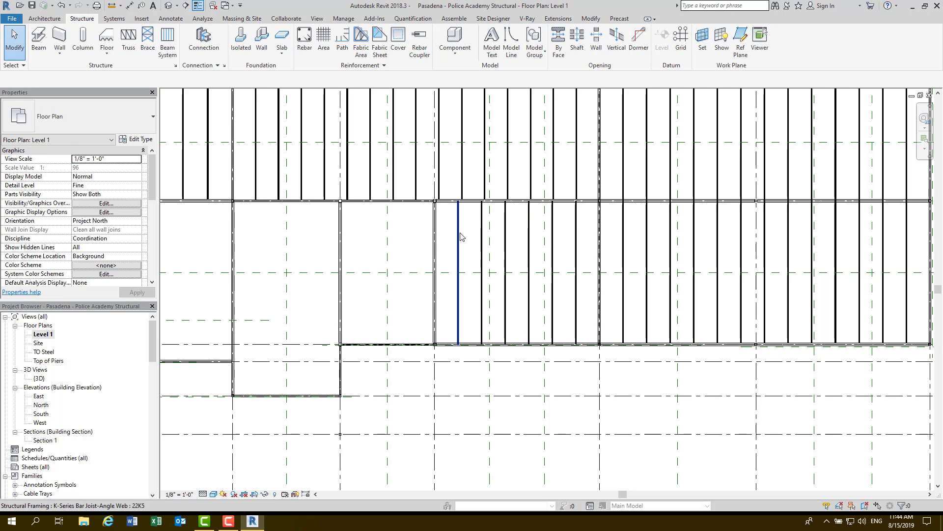
Select the six new 22K5 joists in the narrower bay between gridlines B and C and unpin them
{"action": "left_click", "coordinate": [458, 236]}
{"action": "left_click", "coordinate": [482, 236], "text": "ctrl"}
{"action": "left_click", "coordinate": [505, 237], "text": "ctrl"}
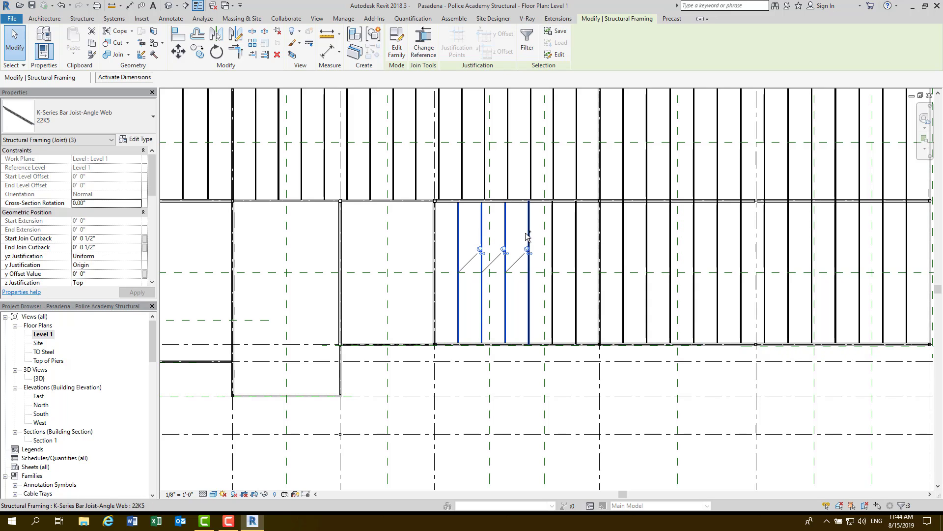
{"action": "left_click", "coordinate": [528, 236], "text": "ctrl"}
{"action": "left_click", "coordinate": [553, 236], "text": "ctrl"}
{"action": "left_click", "coordinate": [576, 236], "text": "ctrl"}
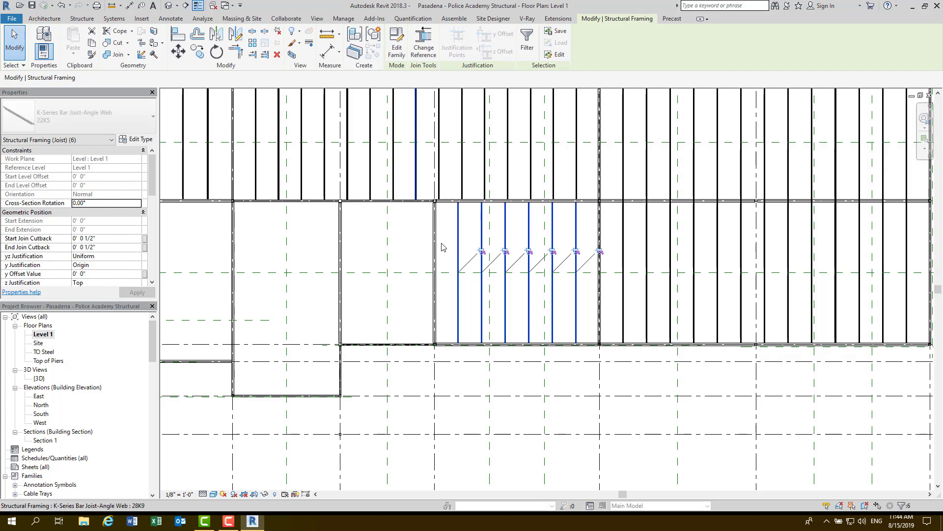
Set the six unpinned joists' start level offset to 10.25" and end level offset to 1' 6 1/2", and check both on the first joist
{"action": "left_click", "coordinate": [103, 177]}
{"action": "type", "text": "10.25\""}
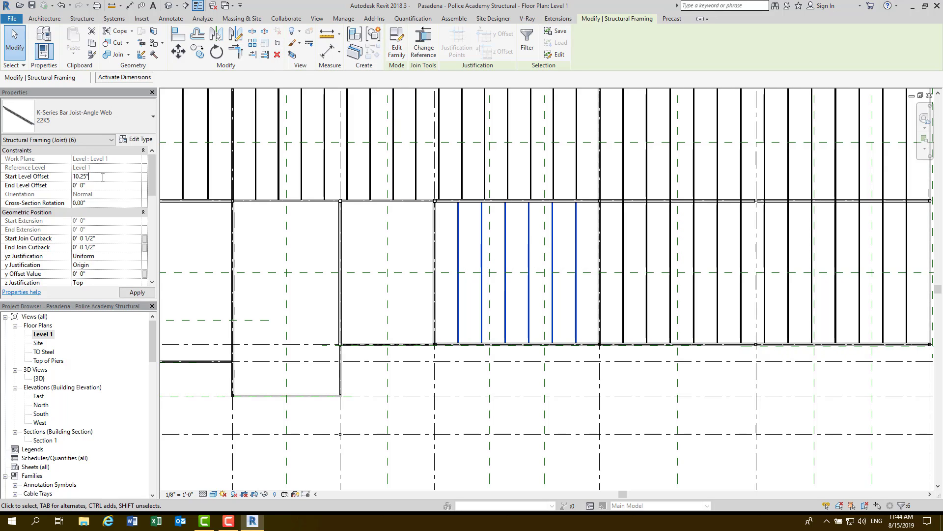
{"action": "key", "text": "Tab"}
{"action": "type", "text": "1"}
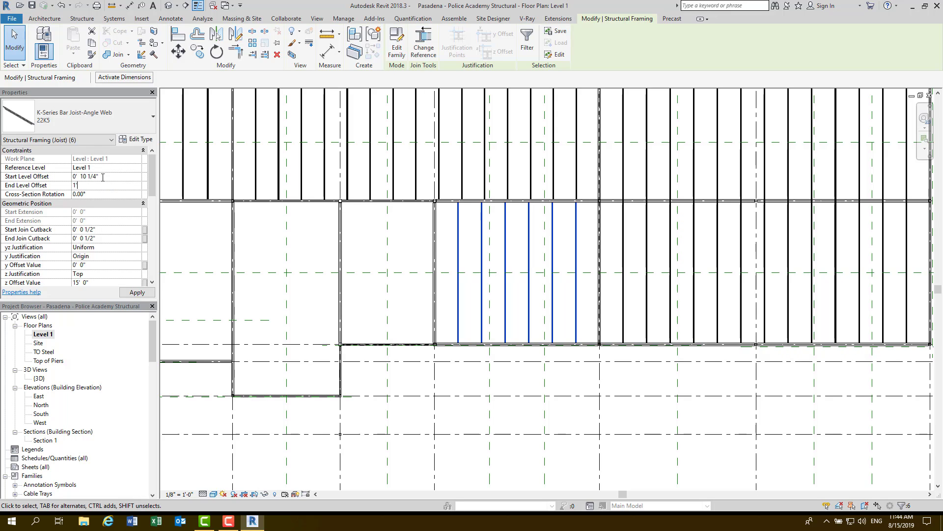
{"action": "key", "text": "Tab"}
{"action": "left_click", "coordinate": [589, 229]}
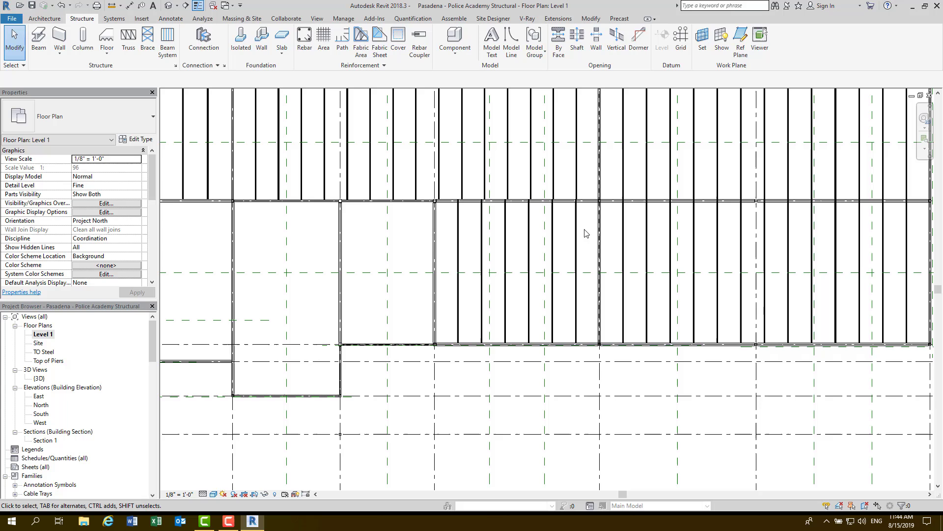
{"action": "left_click", "coordinate": [458, 244]}
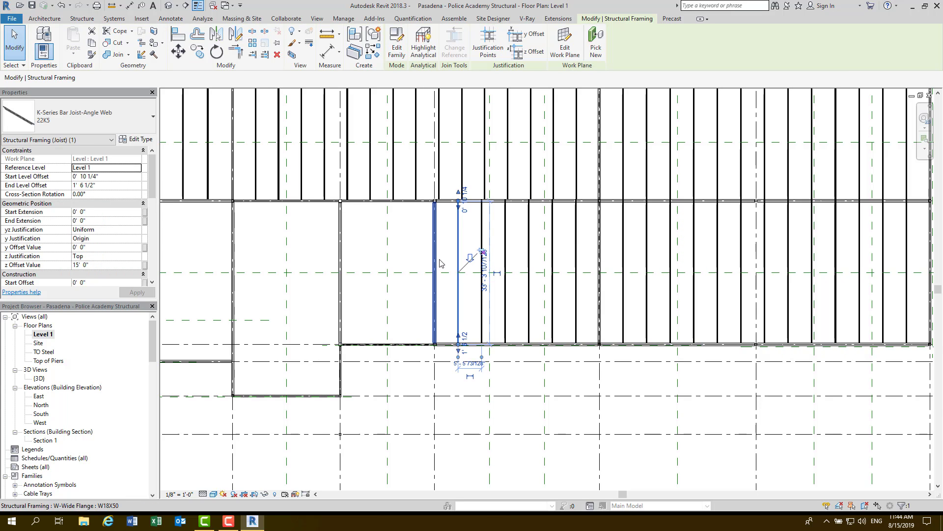
{"action": "key", "text": "Escape"}
Set up a beam system of 26K7 joists with a fixed number of 5 lines
{"action": "middle_click_drag", "start_coordinate": [447, 254], "coordinate": [579, 253]}
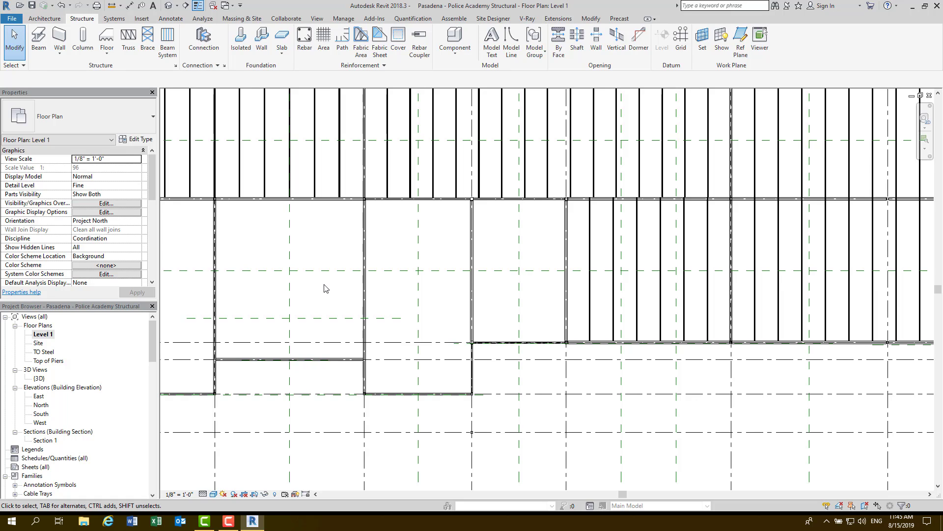
{"action": "left_click", "coordinate": [167, 41]}
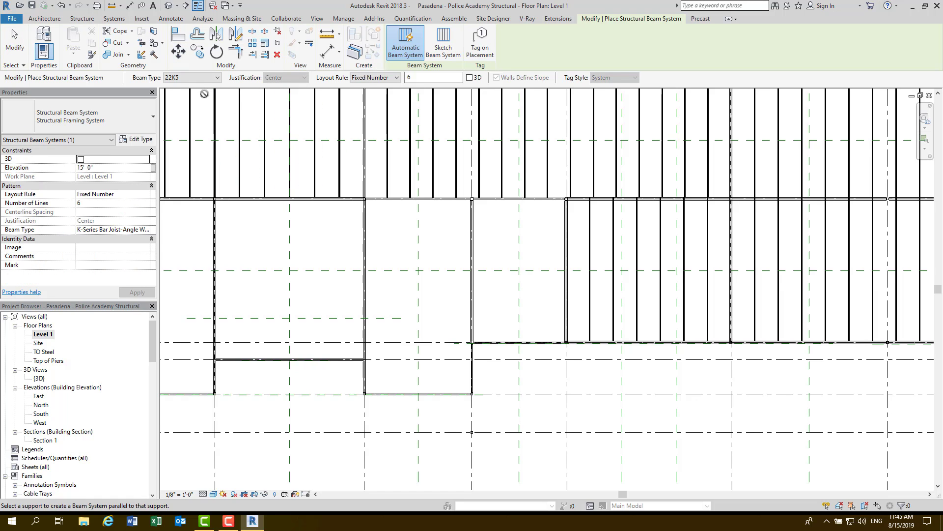
{"action": "left_click", "coordinate": [208, 81]}
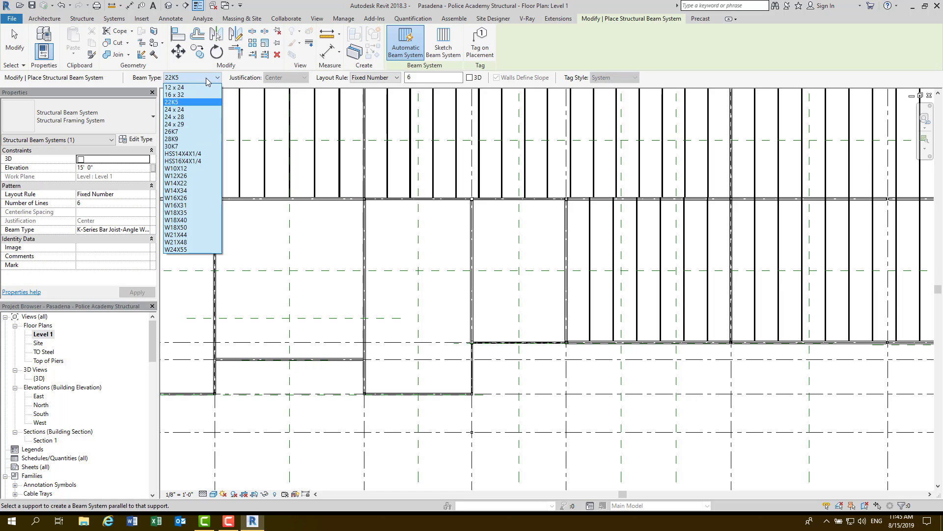
{"action": "left_click", "coordinate": [192, 134]}
{"action": "double_click", "coordinate": [408, 79]}
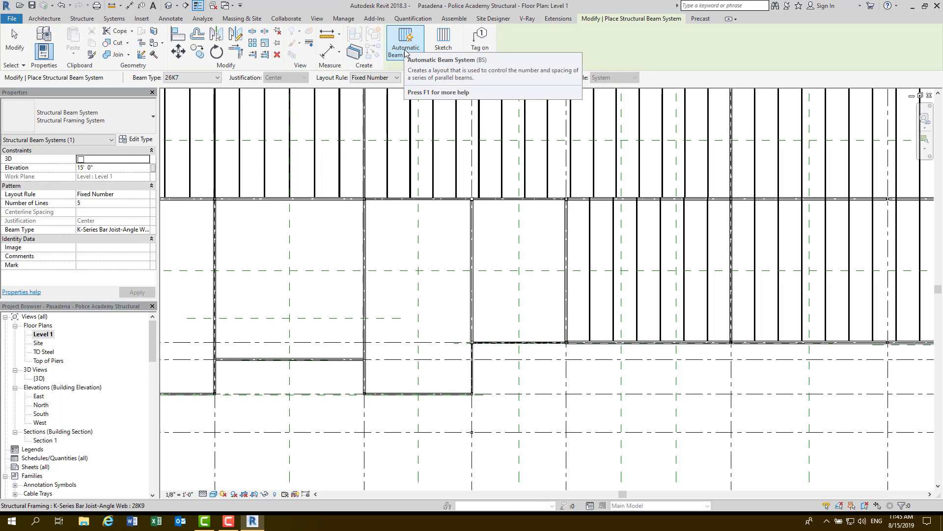
Sketch a rectangular beam system boundary along the supporting beam centrelines of the empty wide bay with the recessed lower beam
{"action": "left_click", "coordinate": [443, 42]}
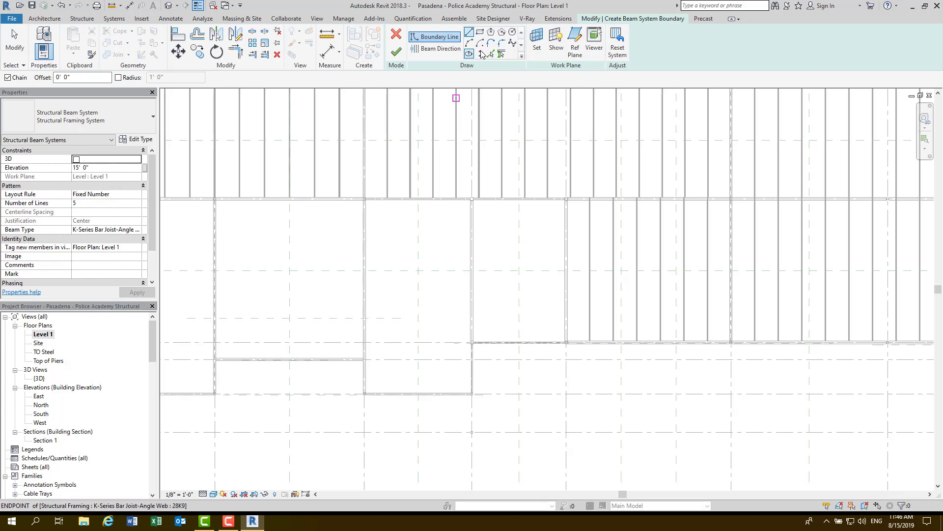
{"action": "left_click", "coordinate": [480, 34]}
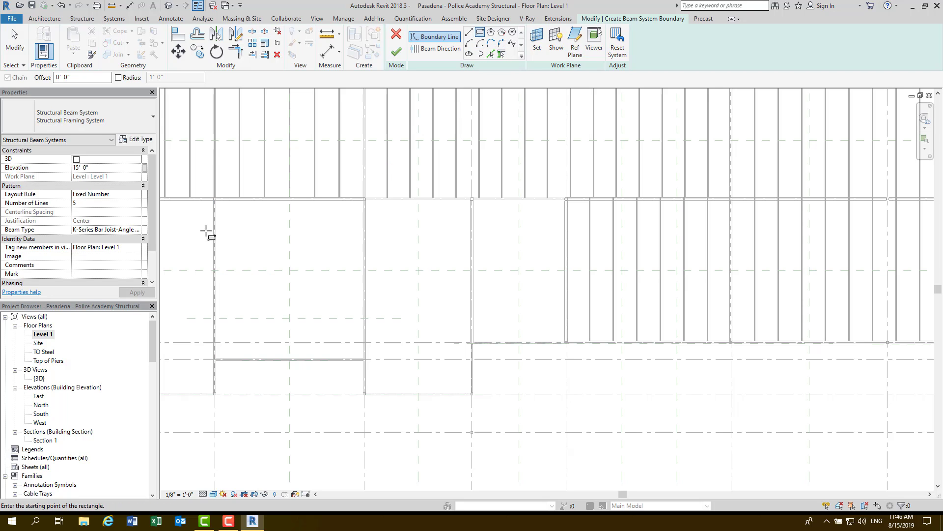
{"action": "scroll", "coordinate": [206, 211], "scroll_direction": "up", "scroll_amount": 5}
{"action": "scroll", "coordinate": [218, 206], "scroll_direction": "up", "scroll_amount": 3}
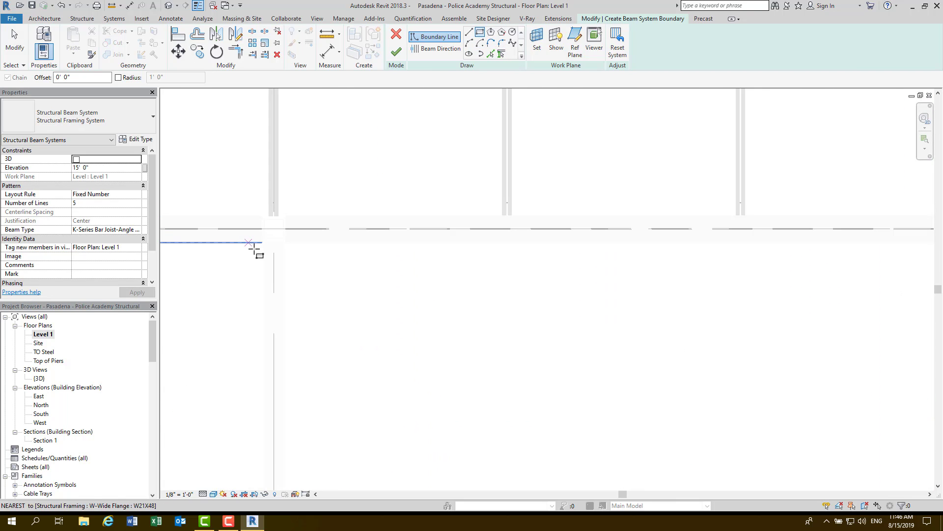
{"action": "left_click", "coordinate": [274, 228]}
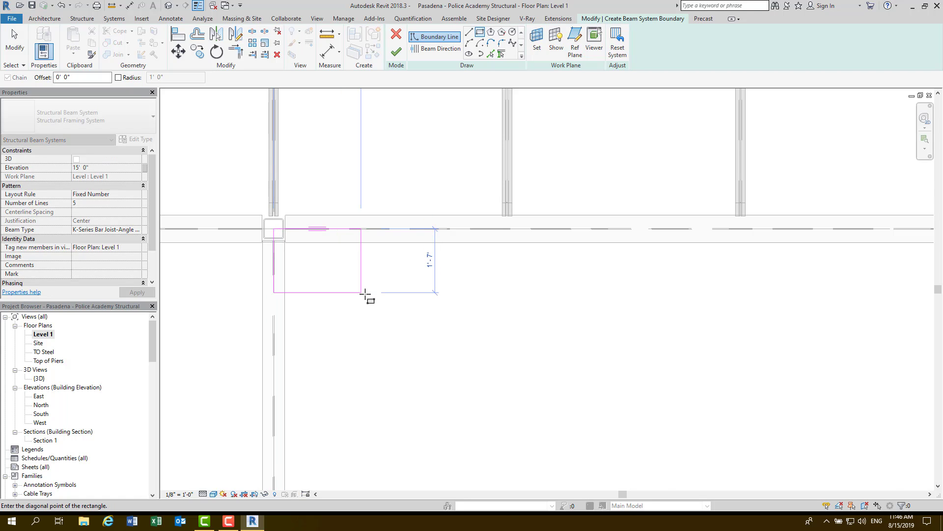
{"action": "scroll", "coordinate": [396, 274], "scroll_direction": "down", "scroll_amount": 5}
{"action": "scroll", "coordinate": [468, 160], "scroll_direction": "up", "scroll_amount": 4}
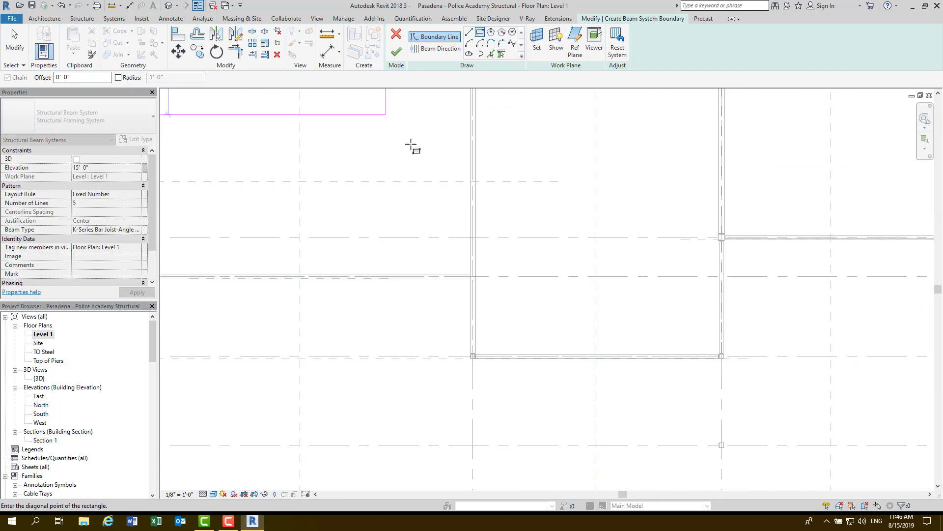
{"action": "scroll", "coordinate": [473, 282], "scroll_direction": "up", "scroll_amount": 4}
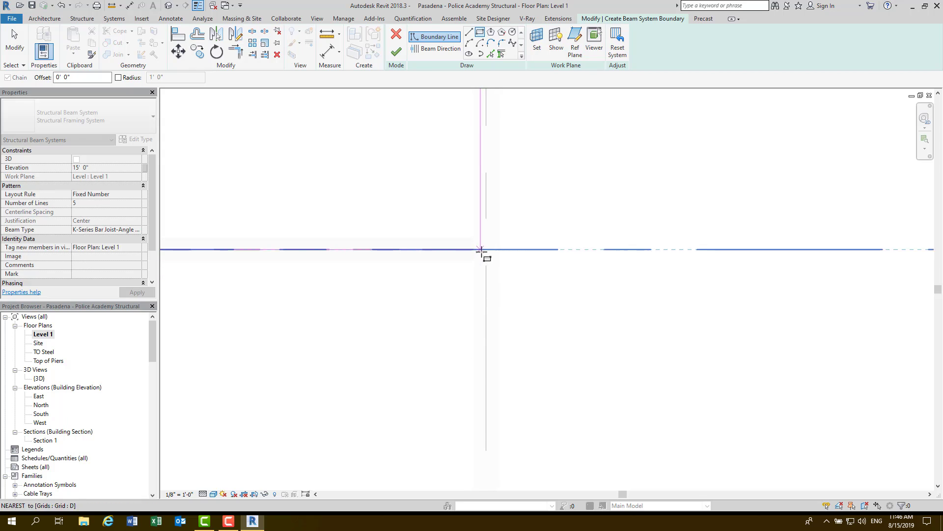
{"action": "left_click", "coordinate": [486, 250]}
{"action": "scroll", "coordinate": [533, 339], "scroll_direction": "down", "scroll_amount": 4}
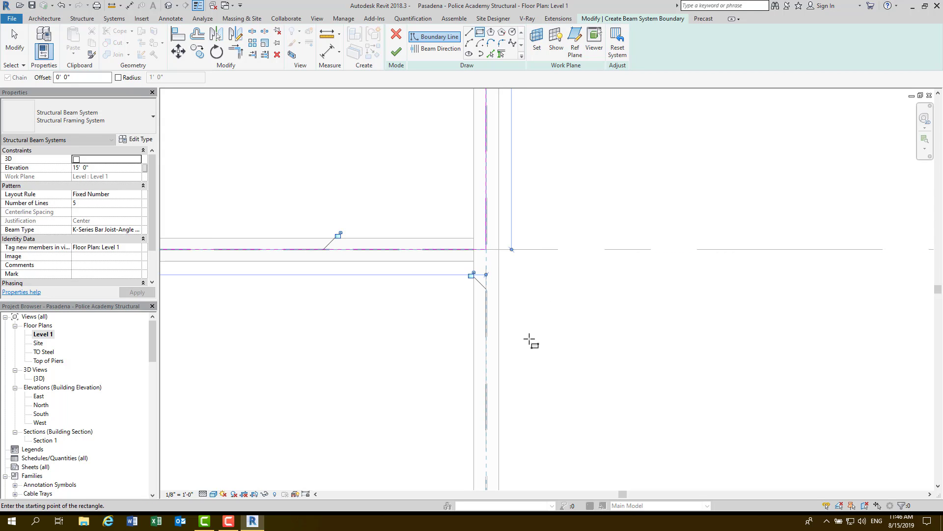
{"action": "scroll", "coordinate": [528, 341], "scroll_direction": "down", "scroll_amount": 3}
{"action": "middle_click_drag", "start_coordinate": [421, 234], "coordinate": [450, 316]}
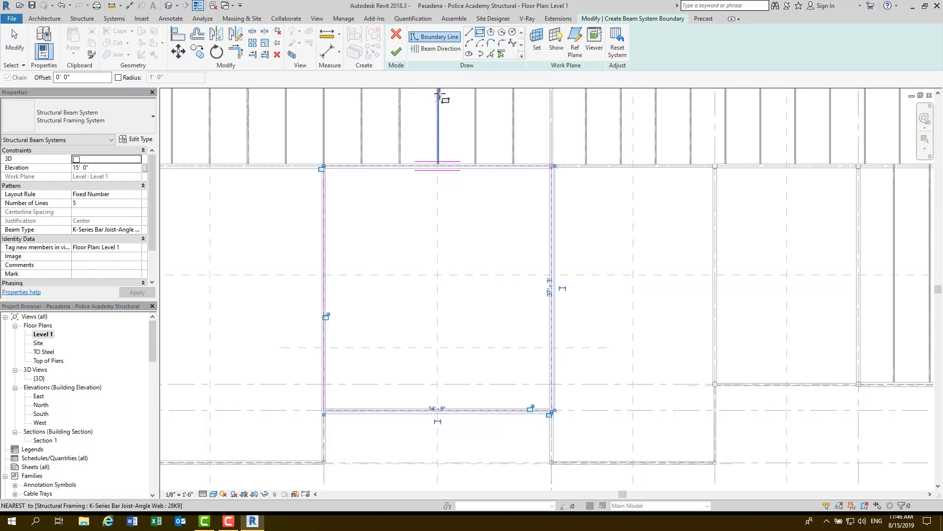
Set the beam direction parallel to the bay's side beams and finish the beam system
{"action": "left_click", "coordinate": [436, 48]}
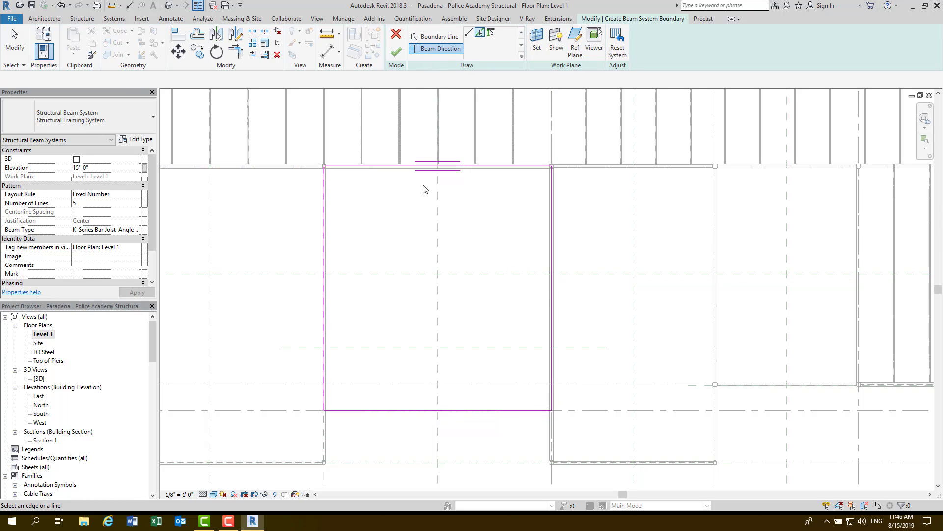
{"action": "left_click", "coordinate": [323, 286]}
{"action": "left_click", "coordinate": [397, 52]}
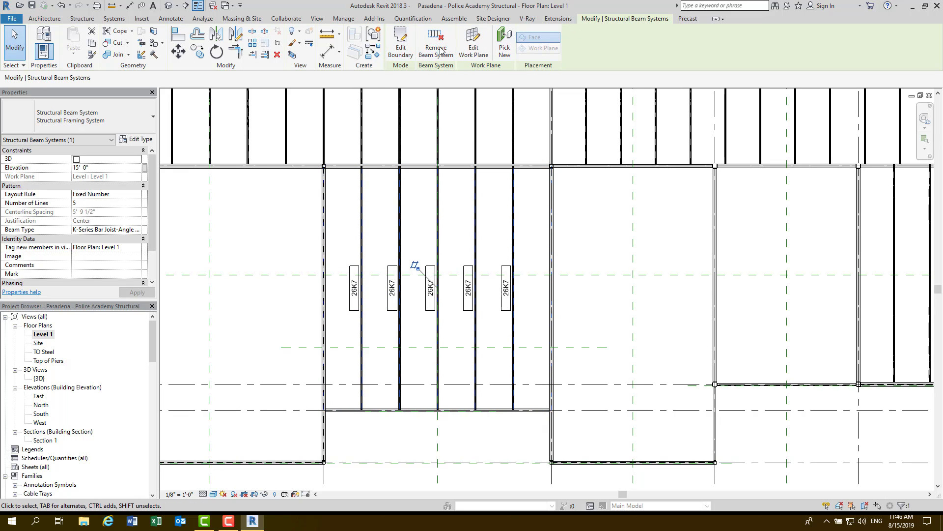
Delete the five 26K7 framing tags from the new joists
{"action": "left_click", "coordinate": [355, 300]}
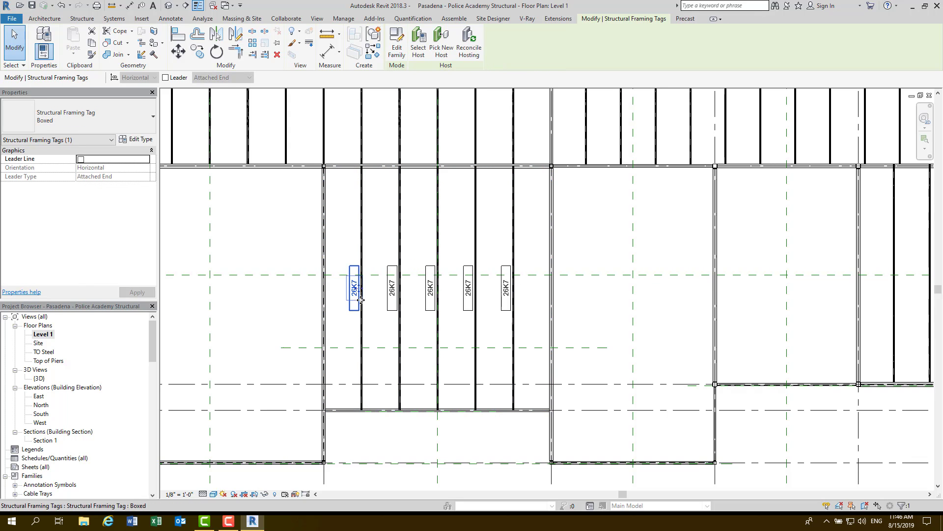
{"action": "key", "text": "Delete"}
{"action": "left_click", "coordinate": [393, 297]}
{"action": "key", "text": "Delete"}
{"action": "left_click", "coordinate": [430, 298]}
{"action": "key", "text": "Delete"}
{"action": "left_click", "coordinate": [468, 295]}
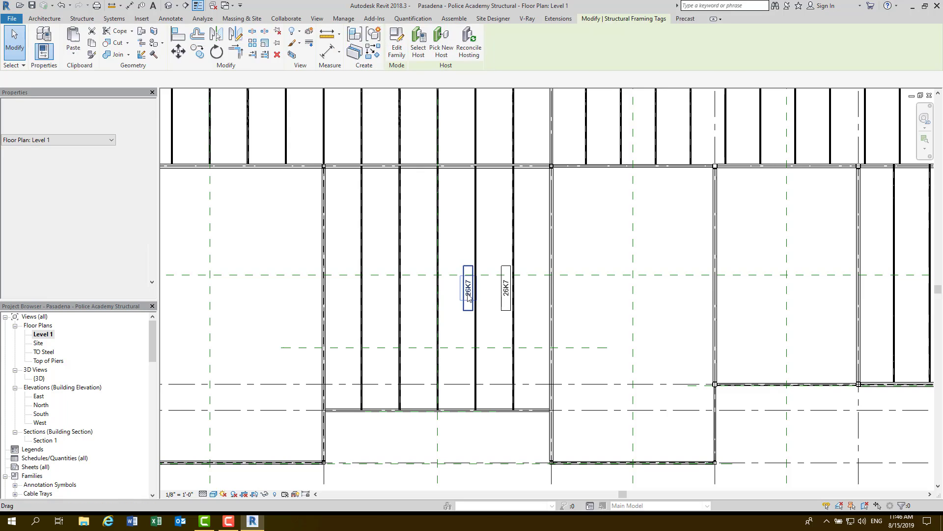
{"action": "key", "text": "Delete"}
{"action": "left_click", "coordinate": [506, 297]}
{"action": "key", "text": "Delete"}
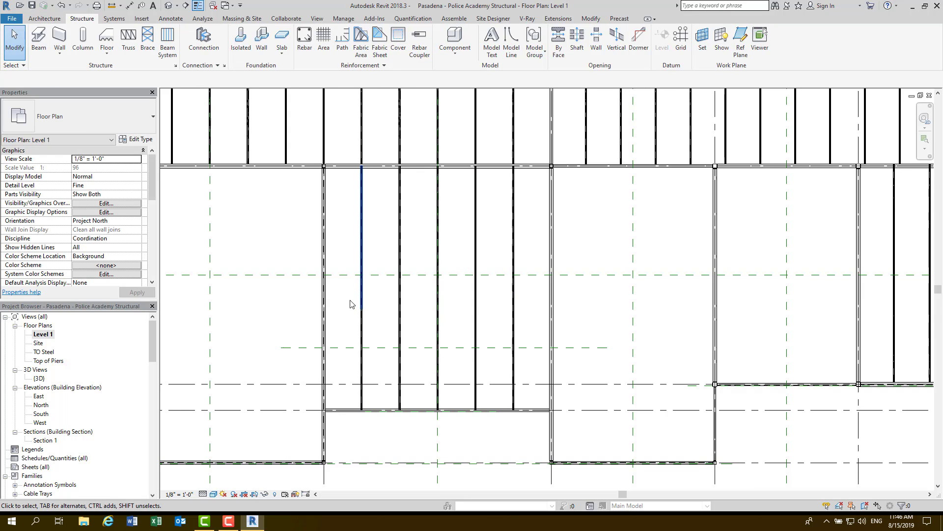
Select the five new 26K7 joists in the wide bay and unpin them
{"action": "middle_click_drag", "start_coordinate": [362, 309], "coordinate": [396, 292]}
{"action": "left_click", "coordinate": [398, 228]}
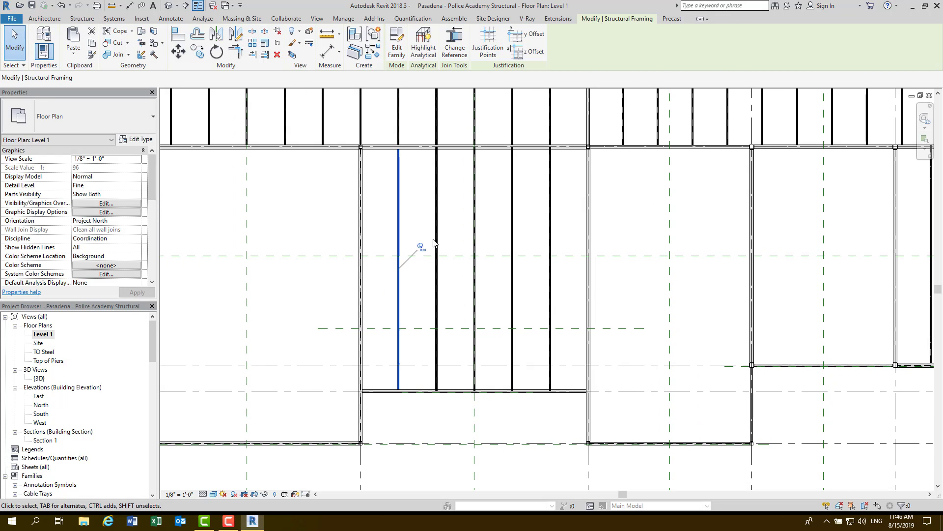
{"action": "left_click", "coordinate": [437, 231], "text": "ctrl"}
{"action": "left_click", "coordinate": [474, 228], "text": "ctrl"}
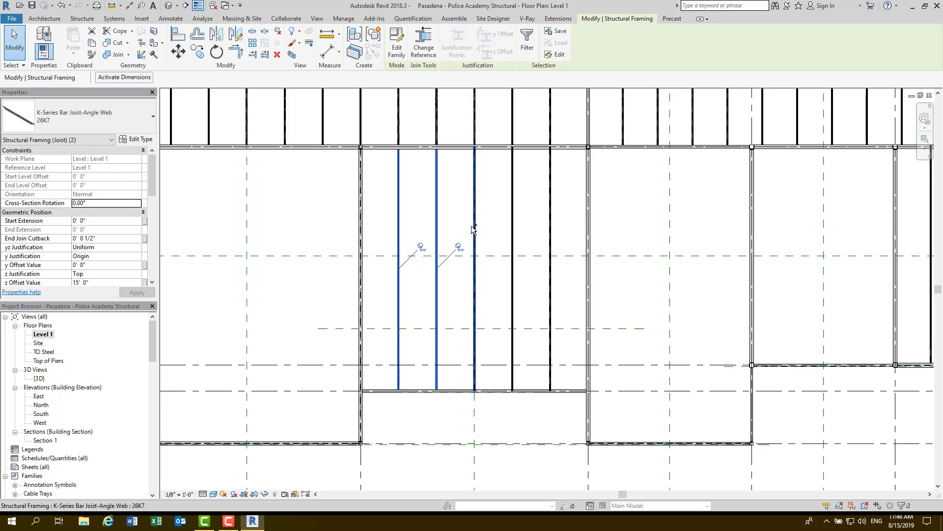
{"action": "left_click", "coordinate": [515, 231], "text": "ctrl"}
{"action": "left_click", "coordinate": [551, 229], "text": "ctrl"}
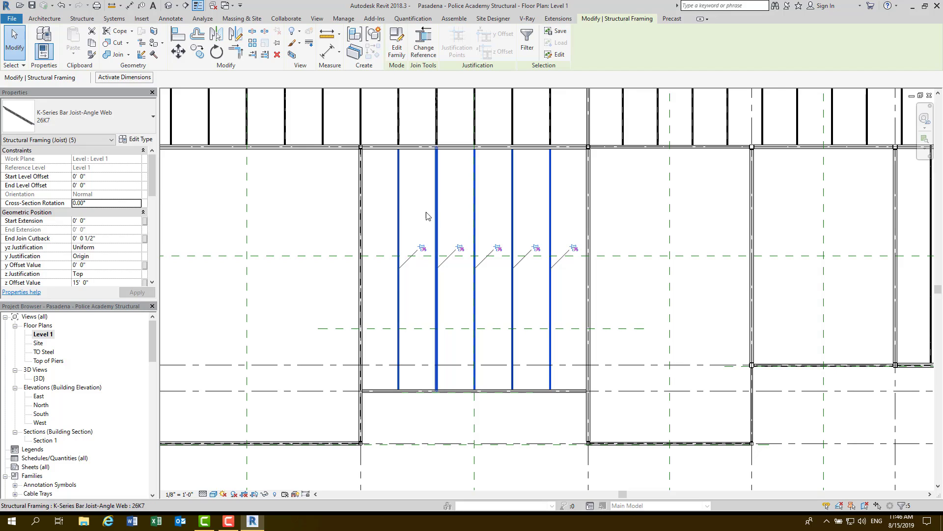
Set the five unpinned joists' start level offset to 10.25" and end level offset to 1'6.5", and check both on the first joist
{"action": "left_click", "coordinate": [106, 177]}
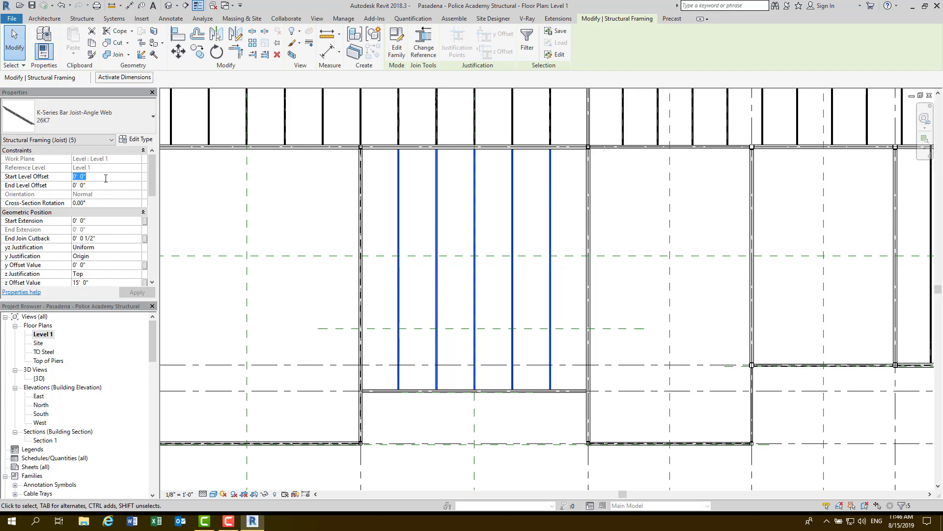
{"action": "type", "text": "10.25\""}
{"action": "key", "text": "Tab"}
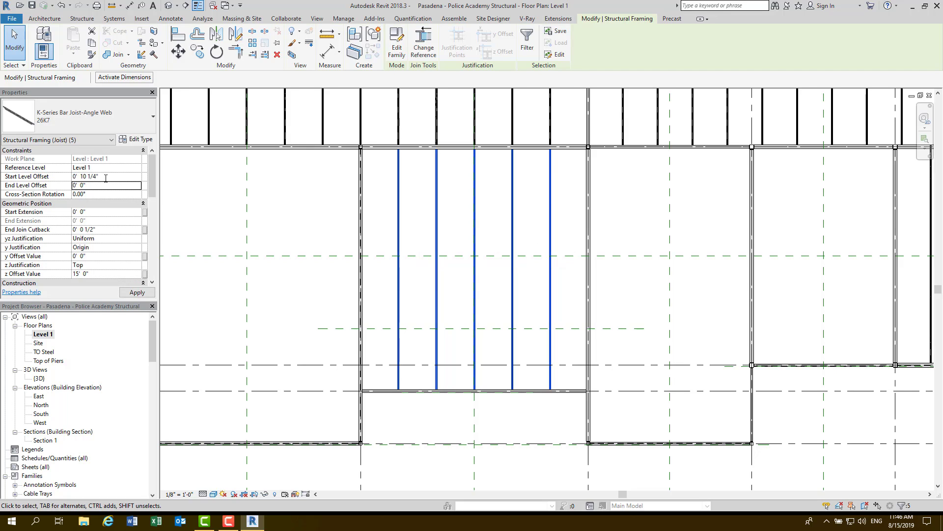
{"action": "type", "text": "1'6.5\""}
{"action": "key", "text": "Tab"}
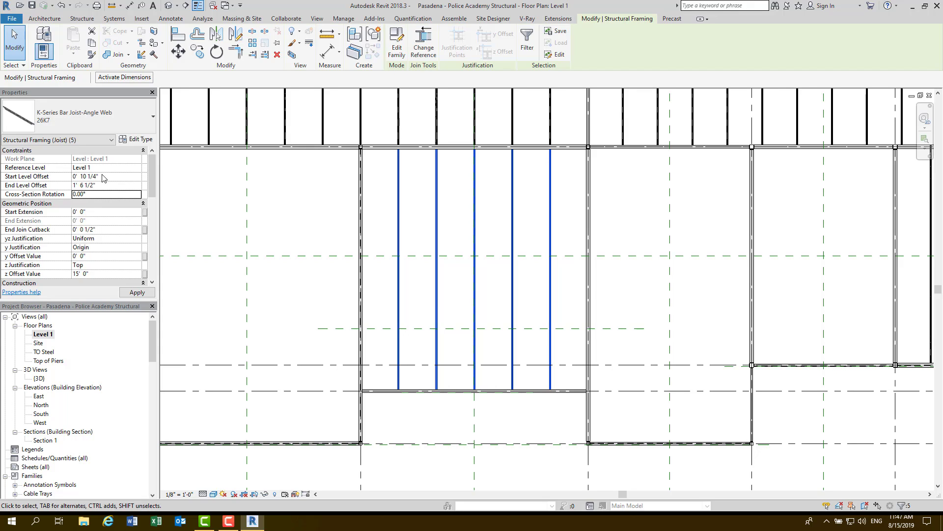
{"action": "left_click", "coordinate": [419, 209]}
{"action": "left_click", "coordinate": [397, 201]}
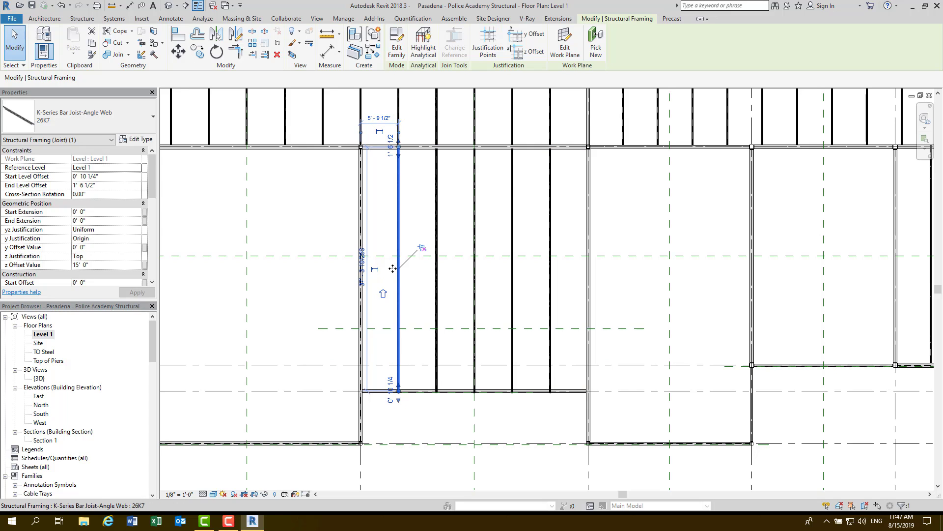
{"action": "left_click", "coordinate": [415, 211]}
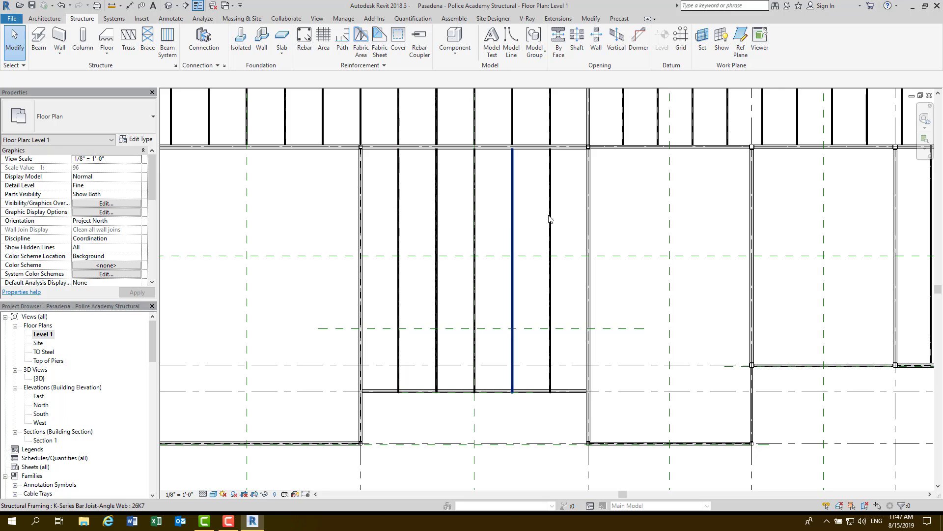
{"action": "left_click_drag", "start_coordinate": [561, 219], "coordinate": [390, 200]}
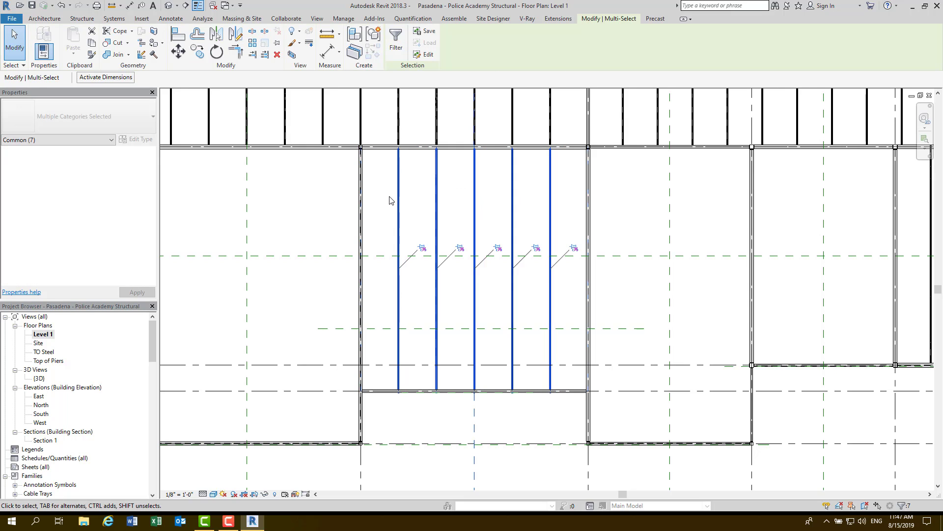
{"action": "left_click", "coordinate": [362, 186], "text": "shift"}
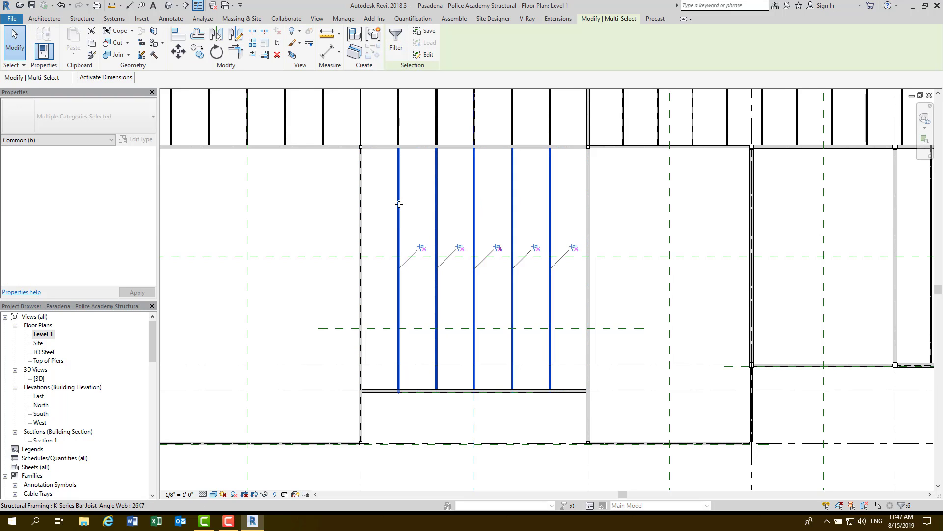
{"action": "left_click", "coordinate": [361, 206], "text": "ctrl"}
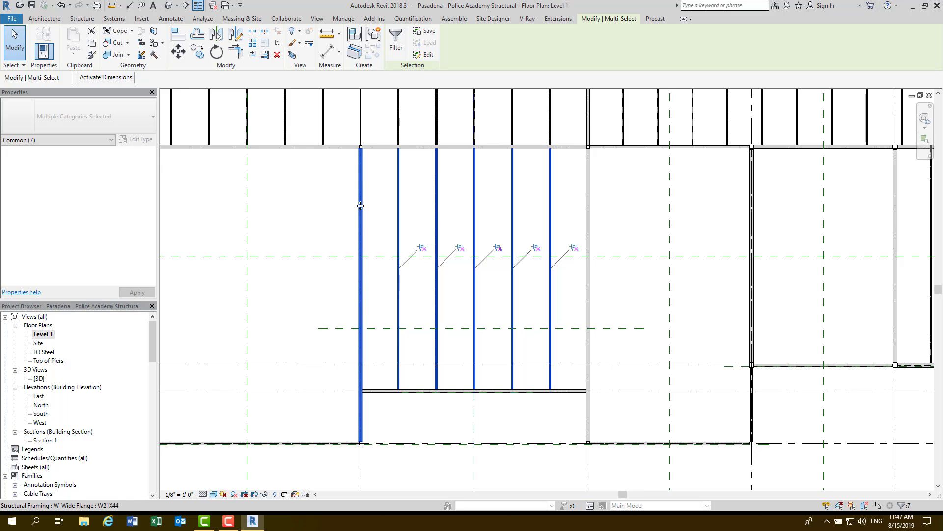
{"action": "left_click", "coordinate": [364, 205], "text": "shift"}
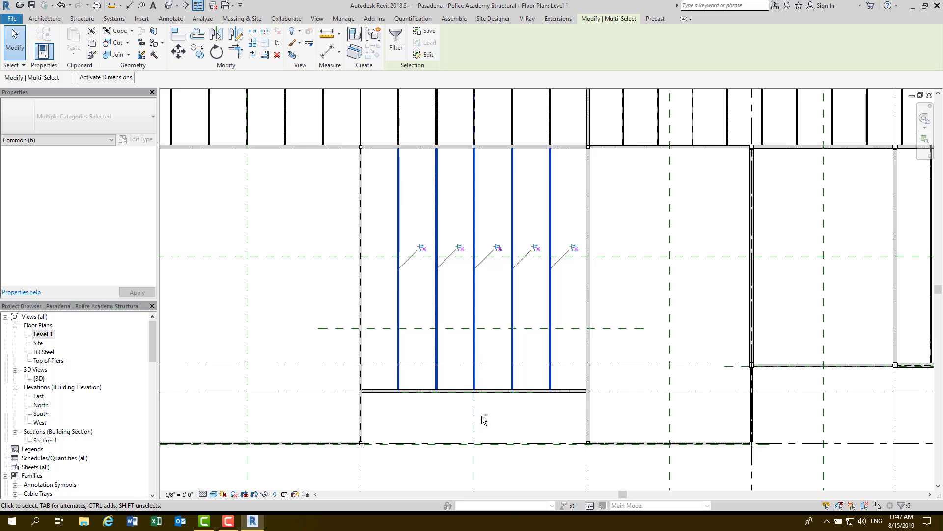
{"action": "left_click", "coordinate": [535, 391], "text": "shift"}
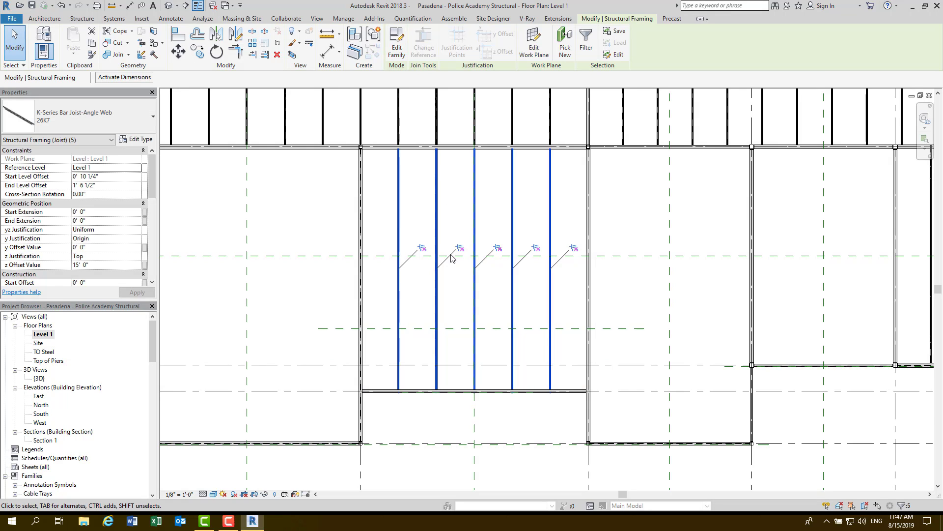
{"action": "key", "text": "Escape"}
Set the five 26K7 joists' start level offset to 1'6.5" and end level offset to 10.25", and check the first joist
{"action": "left_click", "coordinate": [552, 212]}
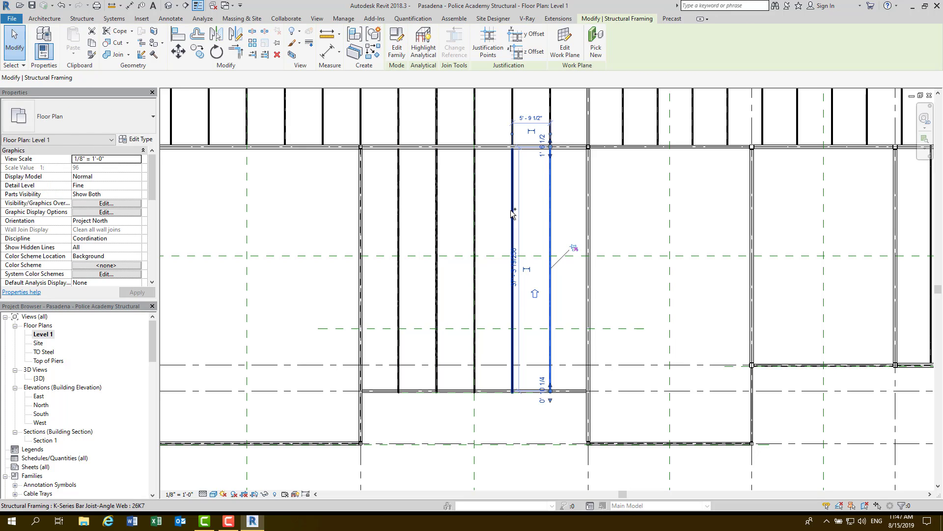
{"action": "left_click", "coordinate": [512, 210], "text": "ctrl"}
{"action": "left_click", "coordinate": [476, 212], "text": "ctrl"}
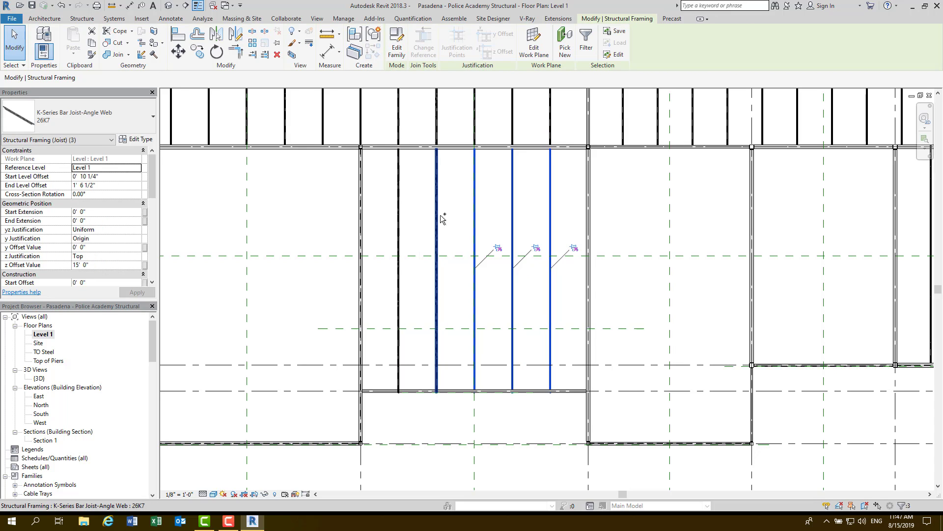
{"action": "left_click", "coordinate": [438, 212], "text": "ctrl"}
{"action": "left_click", "coordinate": [399, 210], "text": "ctrl"}
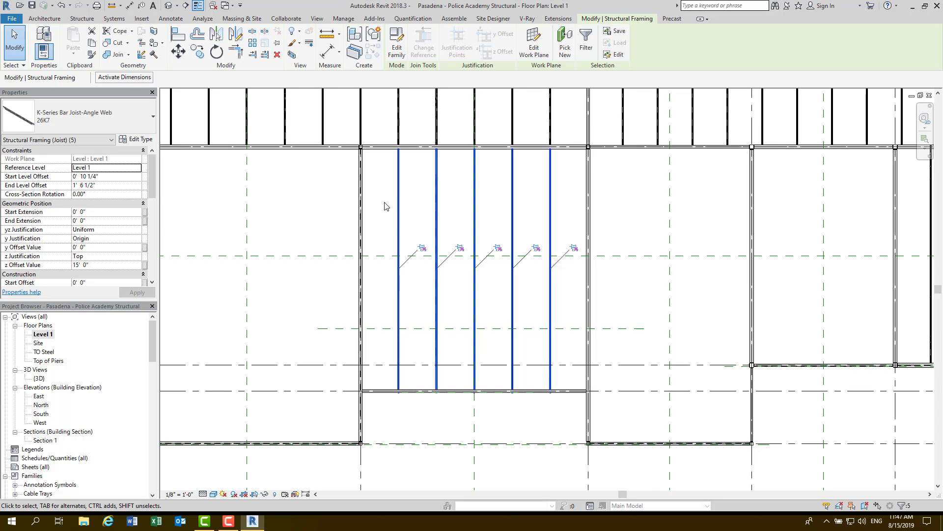
{"action": "left_click", "coordinate": [115, 176]}
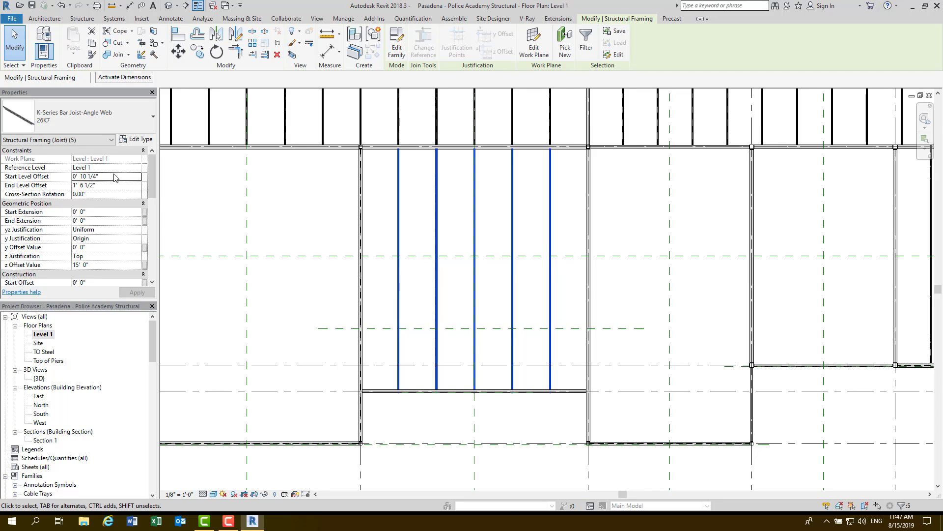
{"action": "type", "text": "1'6.5"}
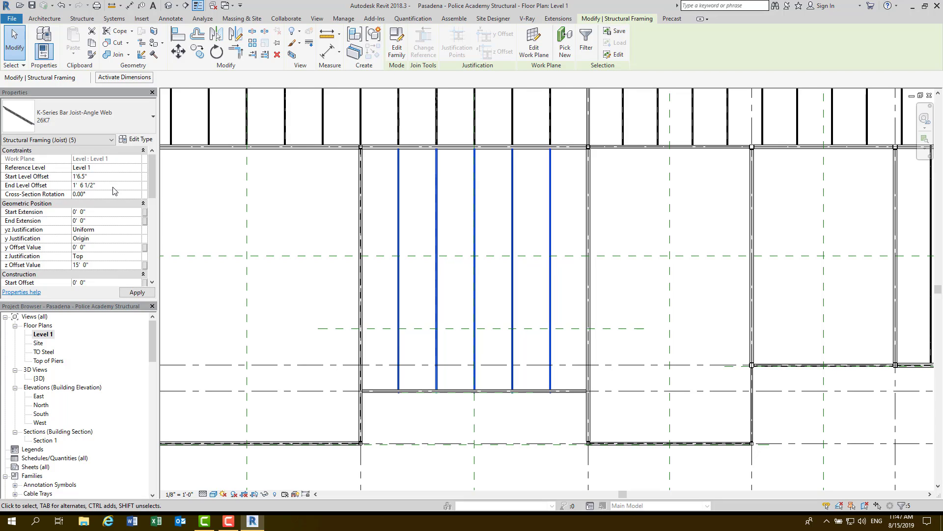
{"action": "left_click", "coordinate": [113, 186]}
{"action": "type", "text": "10.25"}
{"action": "key", "text": "Tab"}
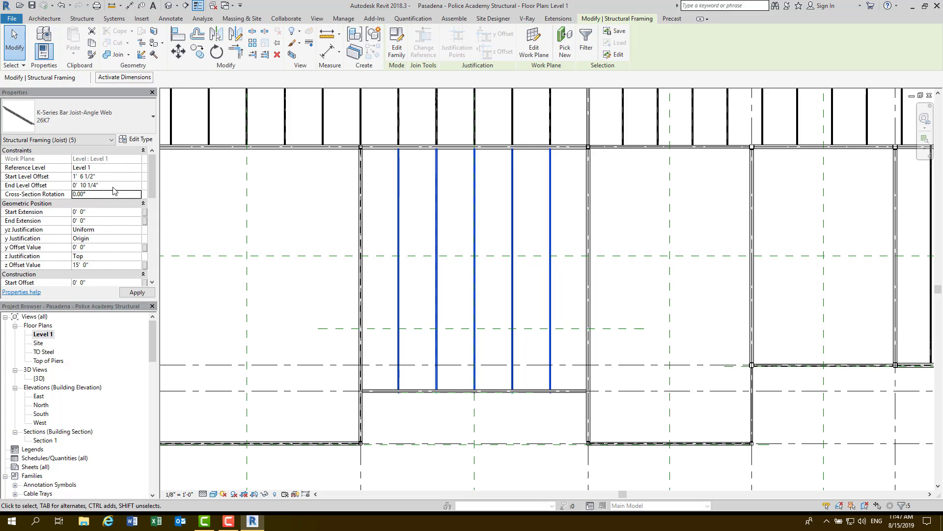
{"action": "left_click", "coordinate": [415, 195]}
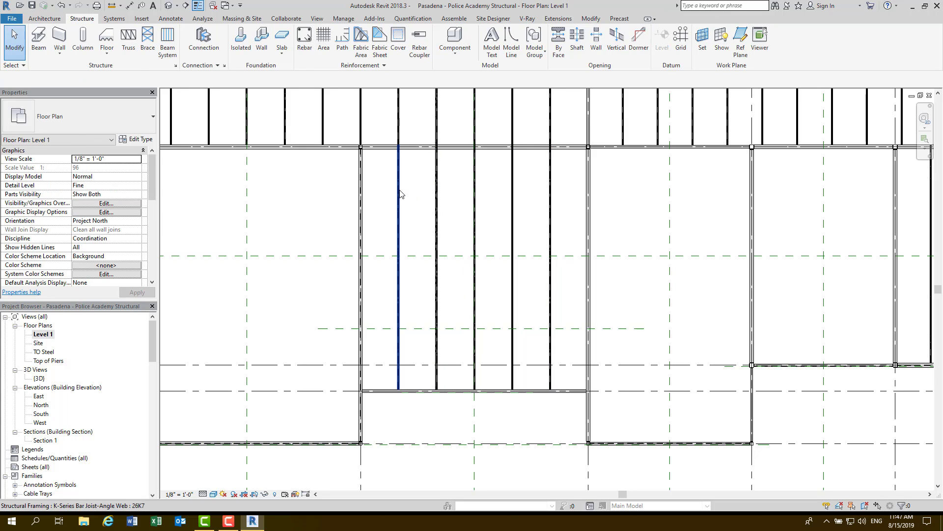
{"action": "left_click", "coordinate": [399, 195]}
{"action": "left_click", "coordinate": [422, 210]}
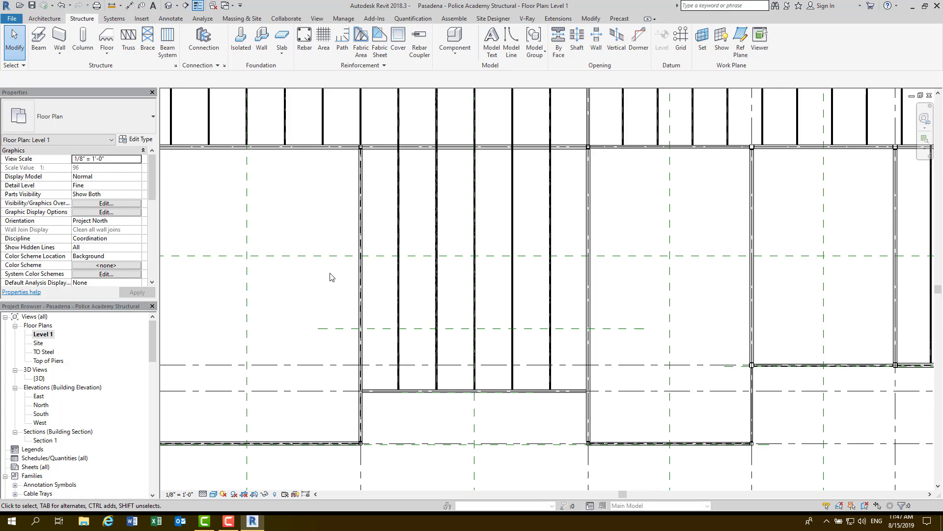
Place an automatic beam system of four 30K7 joists in the empty bay just east of the 26K7 joists
{"action": "middle_click_drag", "start_coordinate": [331, 274], "coordinate": [524, 254]}
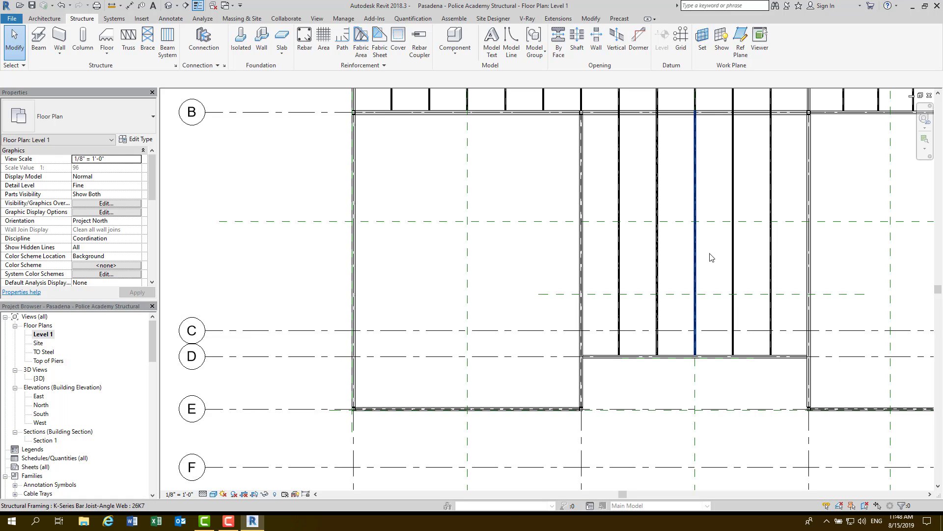
{"action": "middle_click_drag", "start_coordinate": [720, 261], "coordinate": [368, 270]}
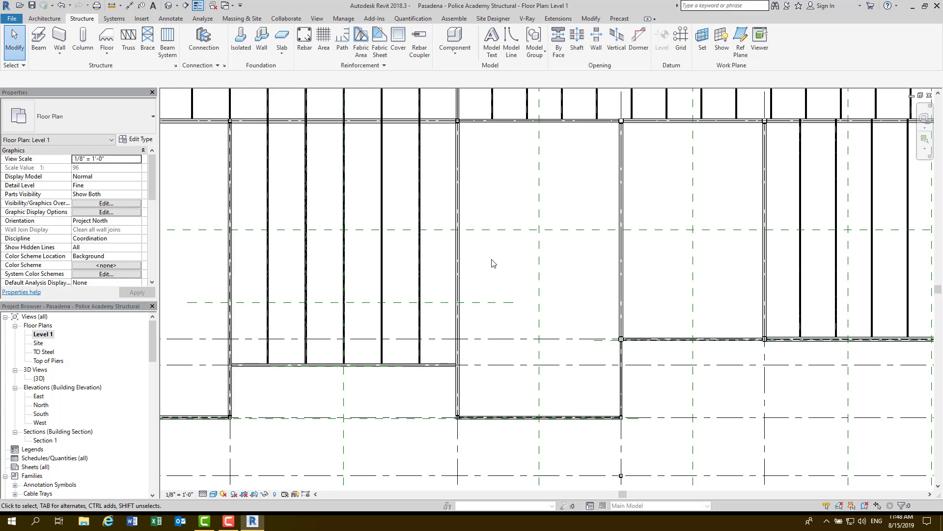
{"action": "left_click", "coordinate": [168, 47]}
{"action": "left_click", "coordinate": [216, 77]}
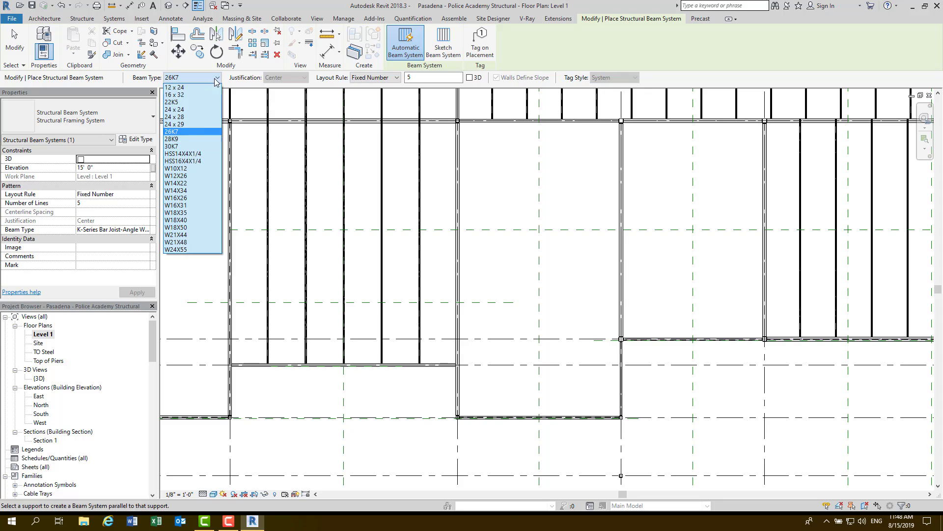
{"action": "left_click", "coordinate": [193, 147]}
{"action": "double_click", "coordinate": [420, 77]}
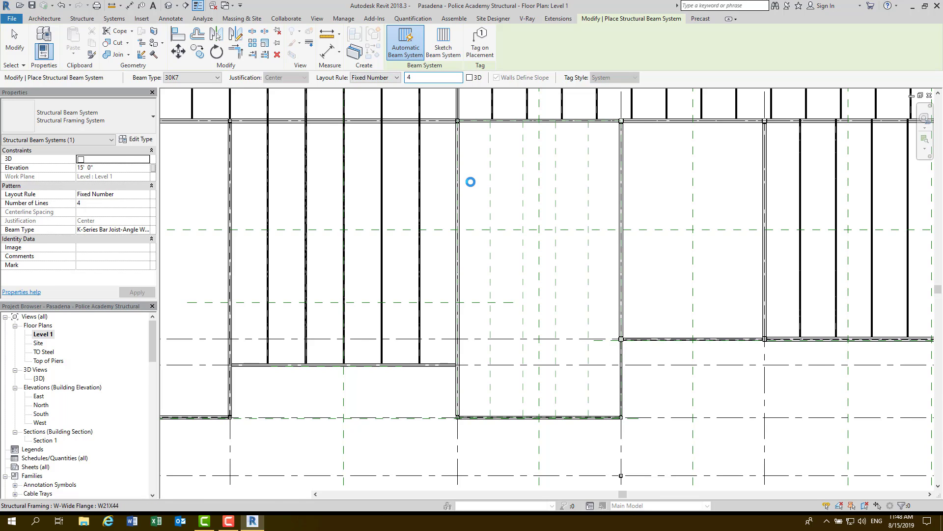
{"action": "key", "text": "Escape"}
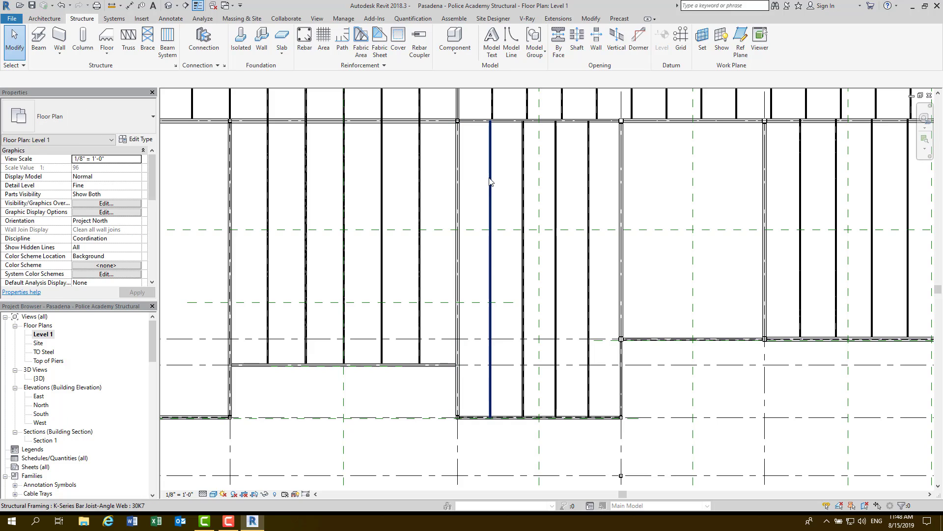
Set the four new 30K7 joists' start level offset to 10.25" and end level offset to 1'9.5", and check the first joist
{"action": "left_click", "coordinate": [490, 216]}
{"action": "left_click", "coordinate": [523, 221], "text": "ctrl"}
{"action": "left_click", "coordinate": [556, 186], "text": "ctrl"}
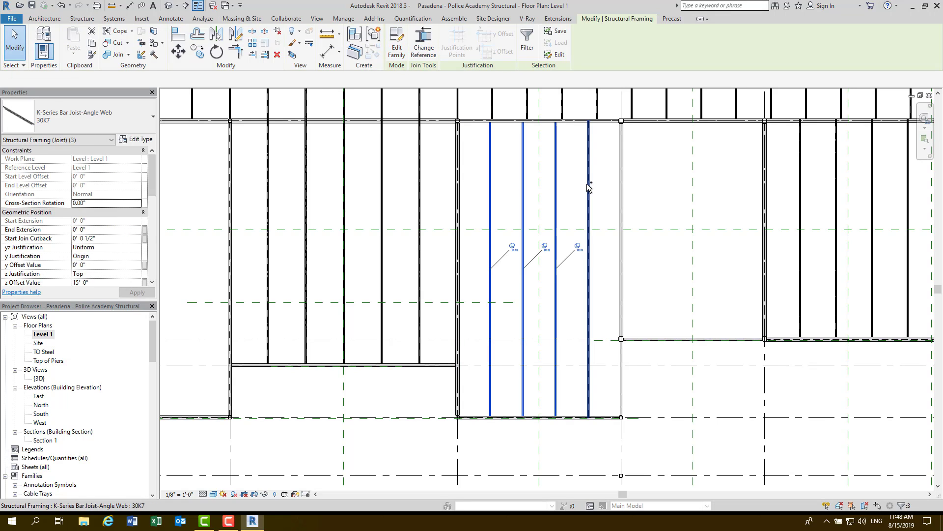
{"action": "left_click", "coordinate": [588, 186], "text": "ctrl"}
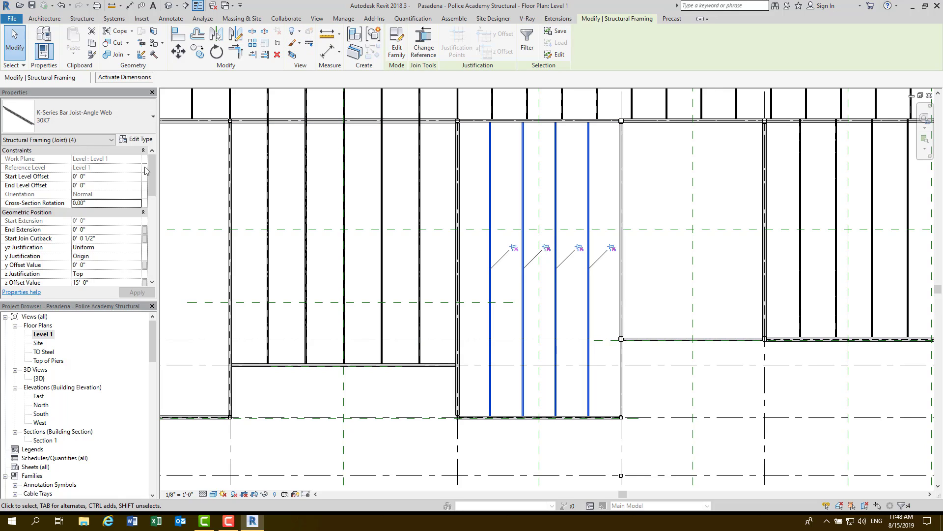
{"action": "left_click", "coordinate": [104, 177]}
{"action": "type", "text": "10"}
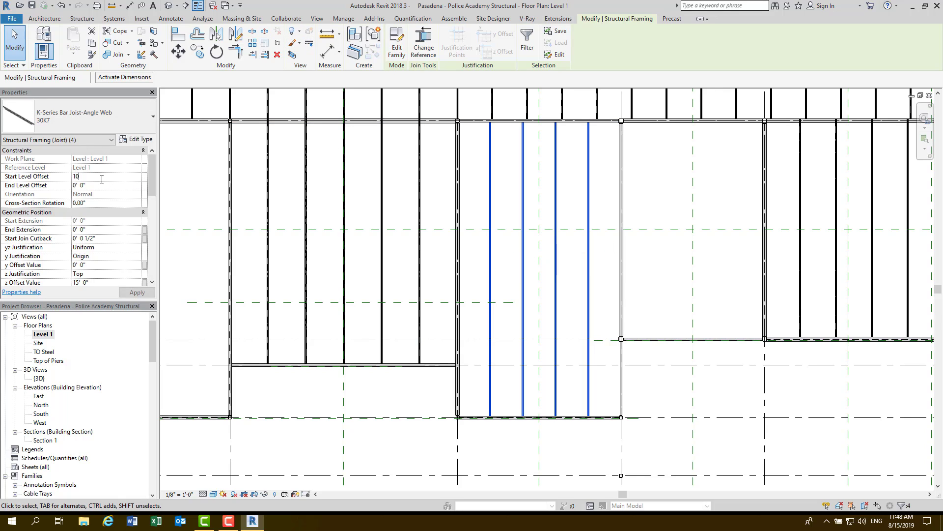
{"action": "type", "text": ".25\""}
{"action": "key", "text": "Tab"}
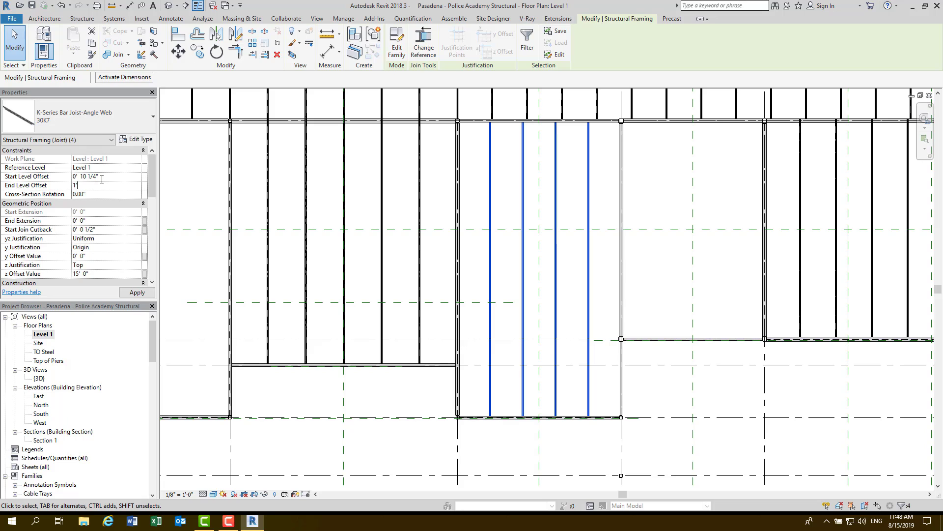
{"action": "key", "text": "Tab"}
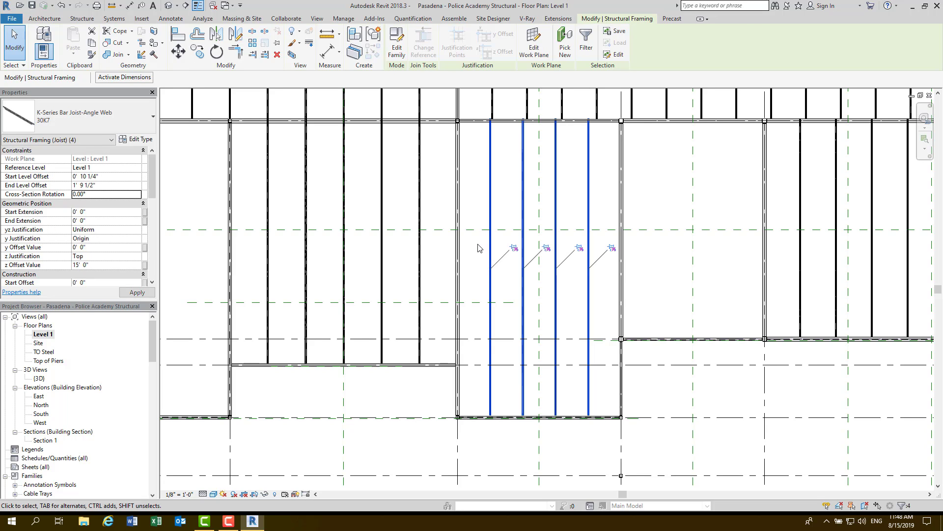
{"action": "key", "text": "Escape"}
{"action": "left_click", "coordinate": [491, 249]}
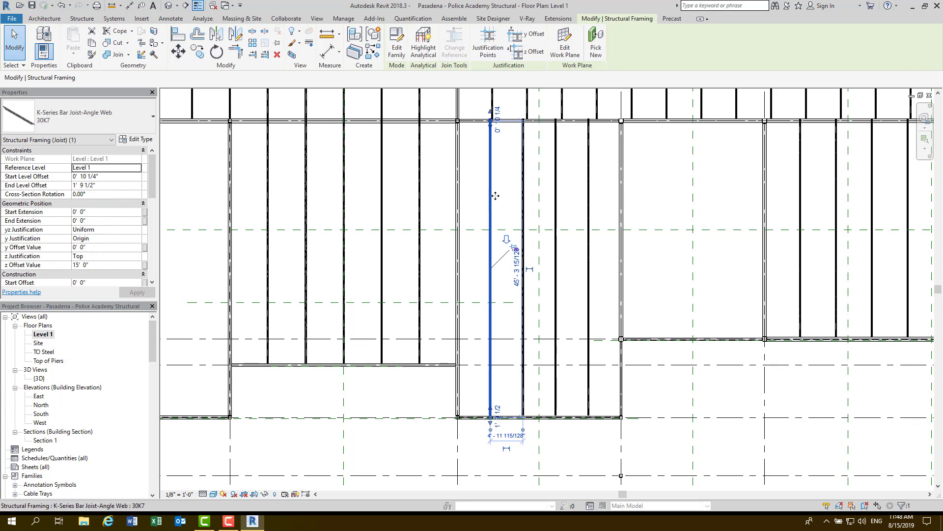
{"action": "middle_click_drag", "start_coordinate": [542, 274], "coordinate": [879, 280]}
{"action": "key", "text": "Escape"}
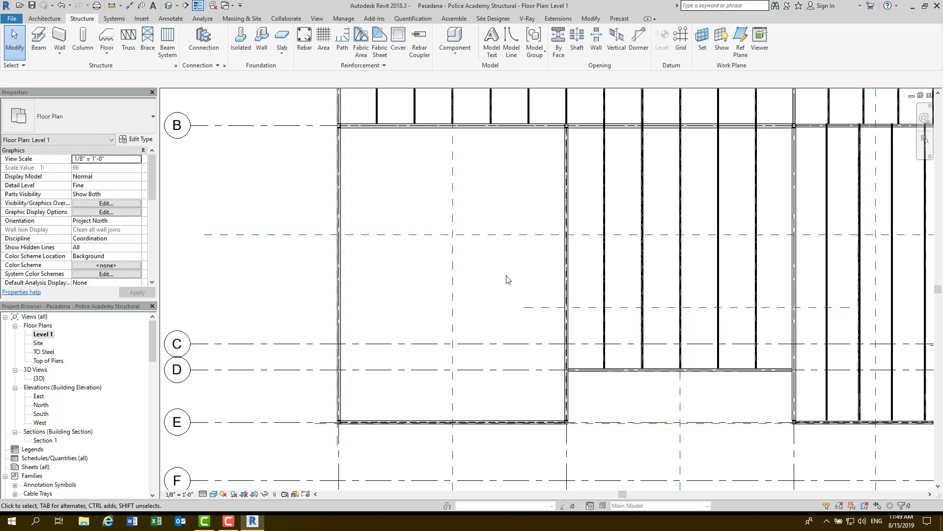
Place an automatic beam system of five 30K7 joists in the westernmost bay between gridlines B and E
{"action": "left_click", "coordinate": [167, 42]}
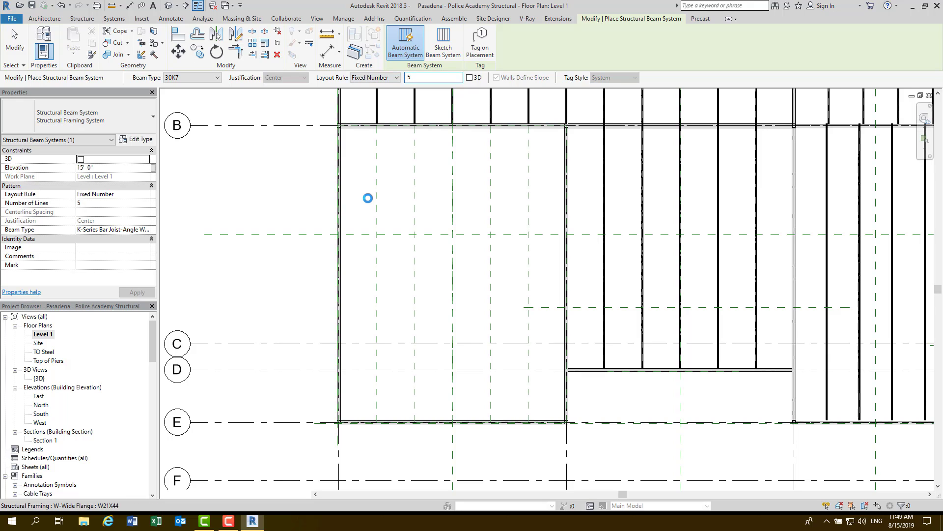
{"action": "left_click", "coordinate": [368, 197]}
{"action": "key", "text": "Escape"}
{"action": "key", "text": "Escape"}
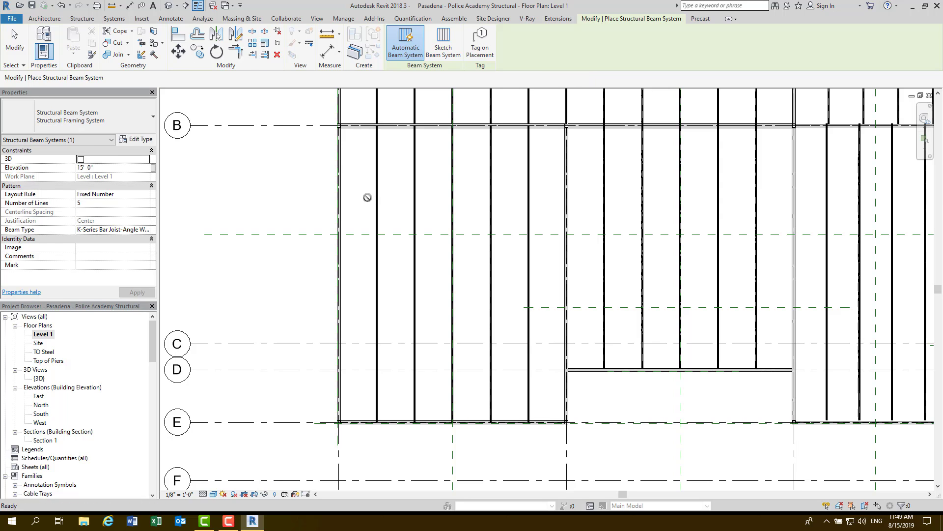
Try to slope the five new 30K7 joists with a 10.25" start level offset and a 1'9.5" end level offset
{"action": "left_click", "coordinate": [377, 201]}
{"action": "left_click", "coordinate": [414, 202], "text": "ctrl"}
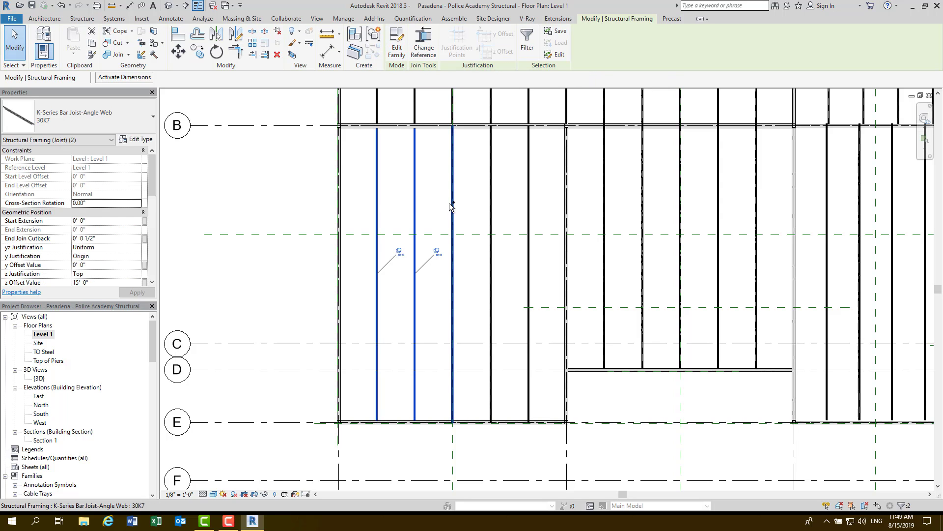
{"action": "left_click", "coordinate": [452, 204], "text": "ctrl"}
{"action": "left_click", "coordinate": [491, 204], "text": "ctrl"}
{"action": "left_click", "coordinate": [525, 201], "text": "ctrl"}
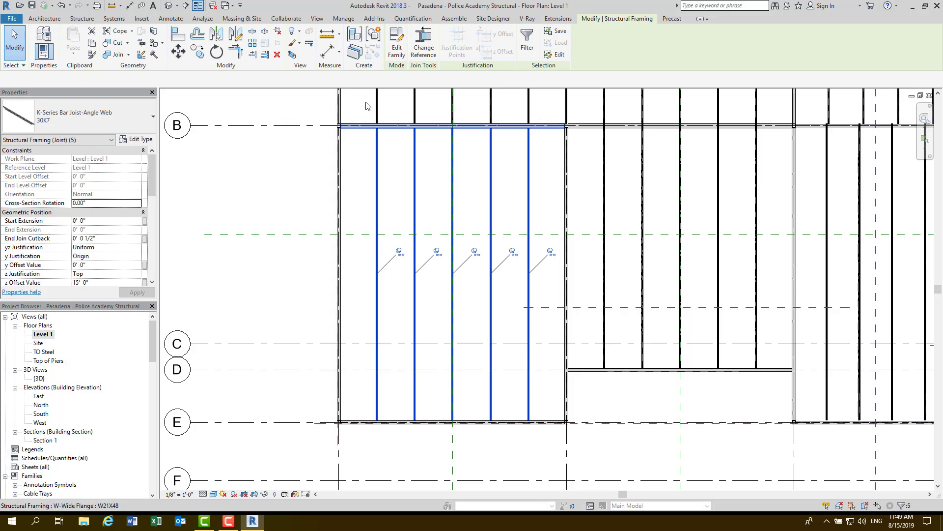
{"action": "left_click", "coordinate": [124, 177]}
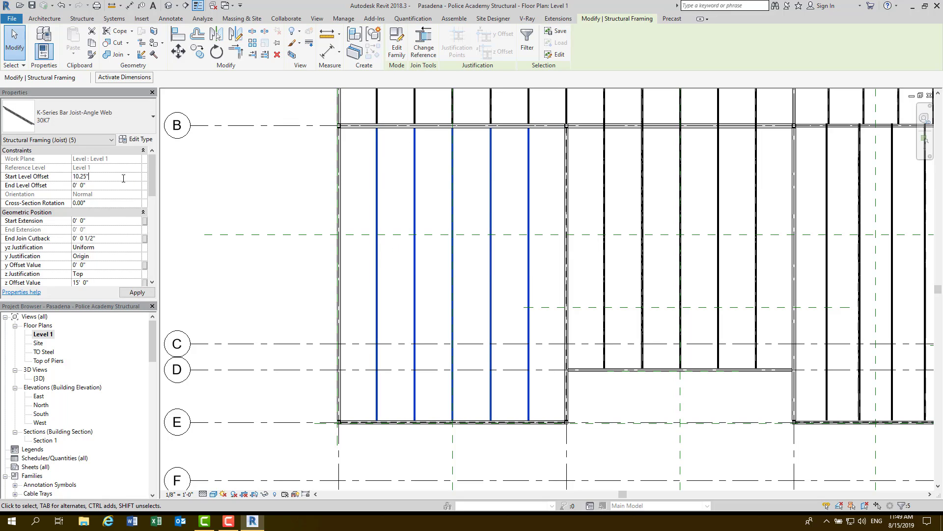
{"action": "key", "text": "Tab"}
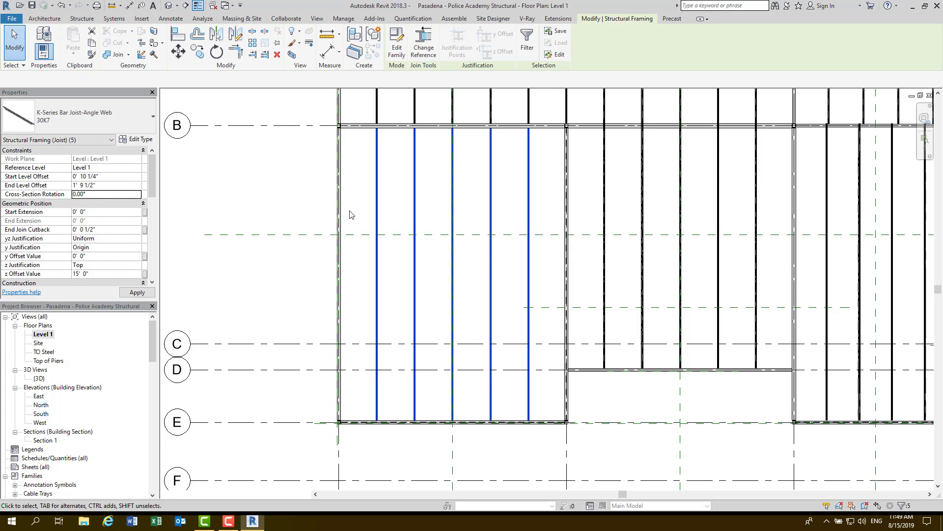
{"action": "left_click", "coordinate": [433, 204]}
{"action": "left_click", "coordinate": [416, 203]}
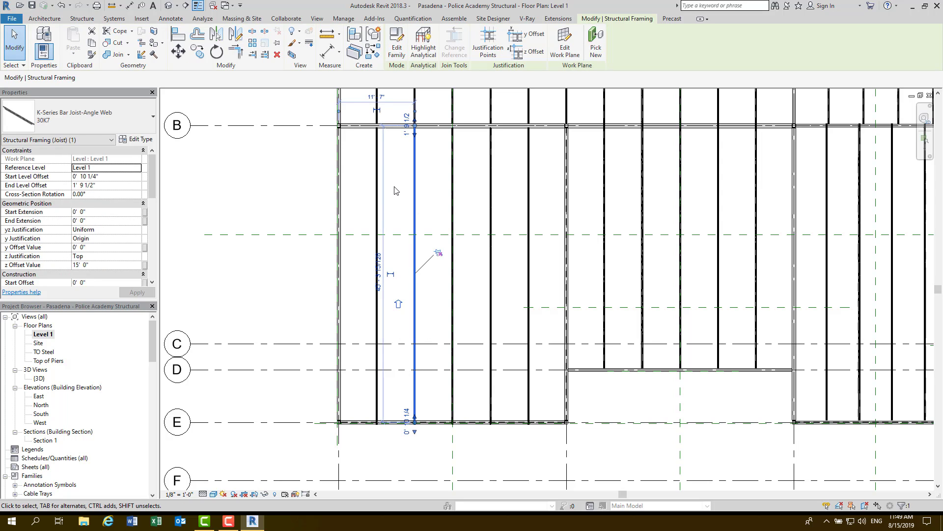
Set the five western 30K7 joists' start level offset to 1'9.5" and end level offset to 10.25", and check the first joist
{"action": "left_click", "coordinate": [514, 196]}
{"action": "left_click", "coordinate": [529, 196]}
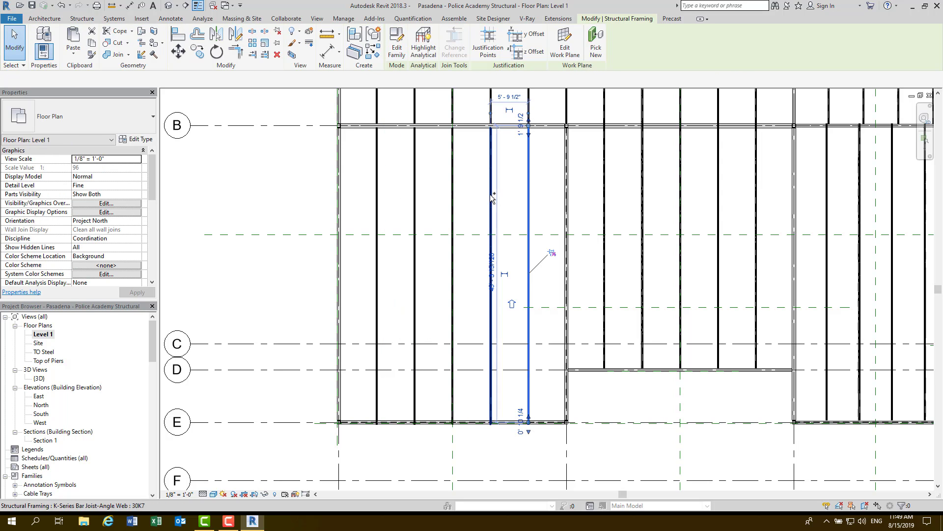
{"action": "left_click", "coordinate": [490, 194], "text": "ctrl"}
{"action": "left_click", "coordinate": [452, 197], "text": "ctrl"}
{"action": "left_click", "coordinate": [416, 203], "text": "ctrl"}
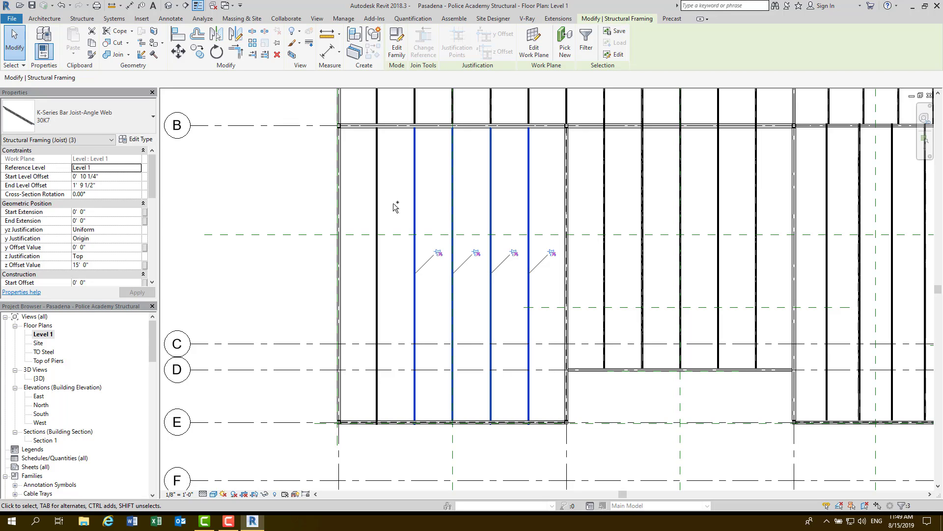
{"action": "left_click", "coordinate": [378, 202], "text": "ctrl"}
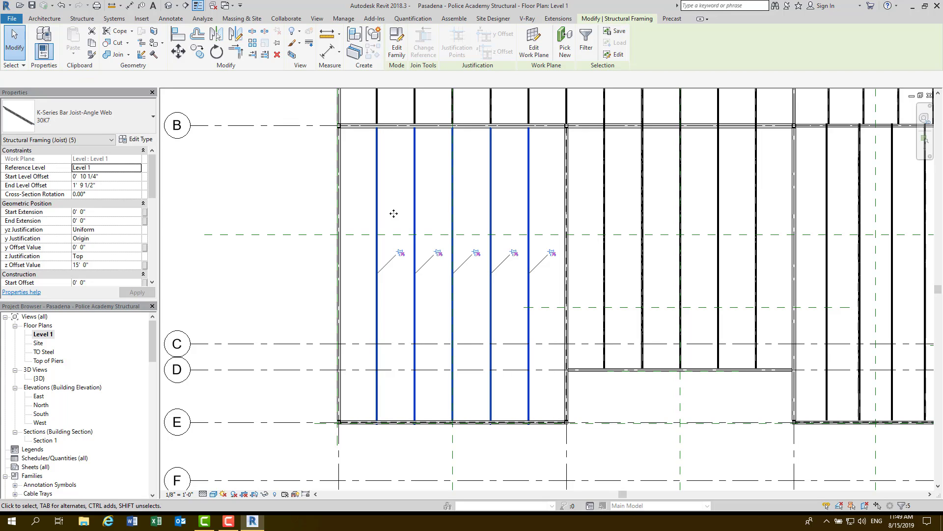
{"action": "left_click", "coordinate": [113, 177]}
{"action": "type", "text": "1'9.5"}
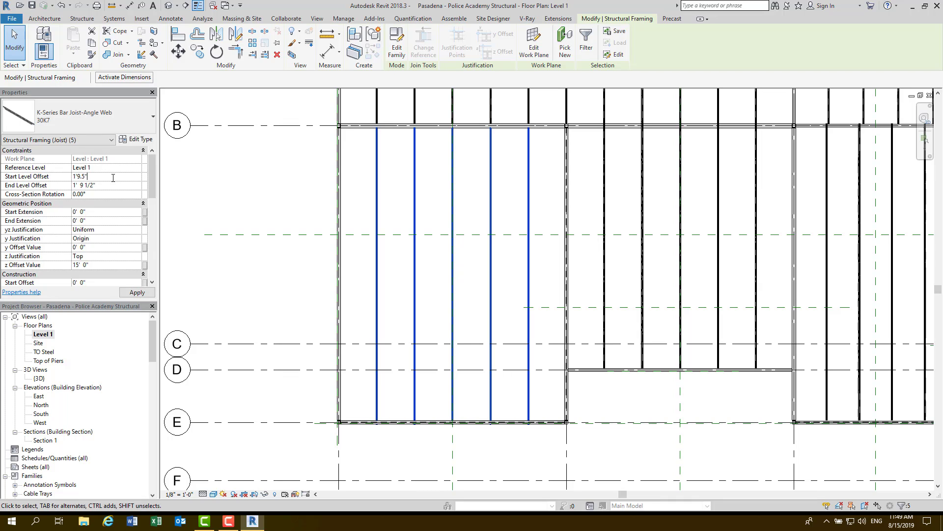
{"action": "key", "text": "Tab"}
{"action": "key", "text": "Tab"}
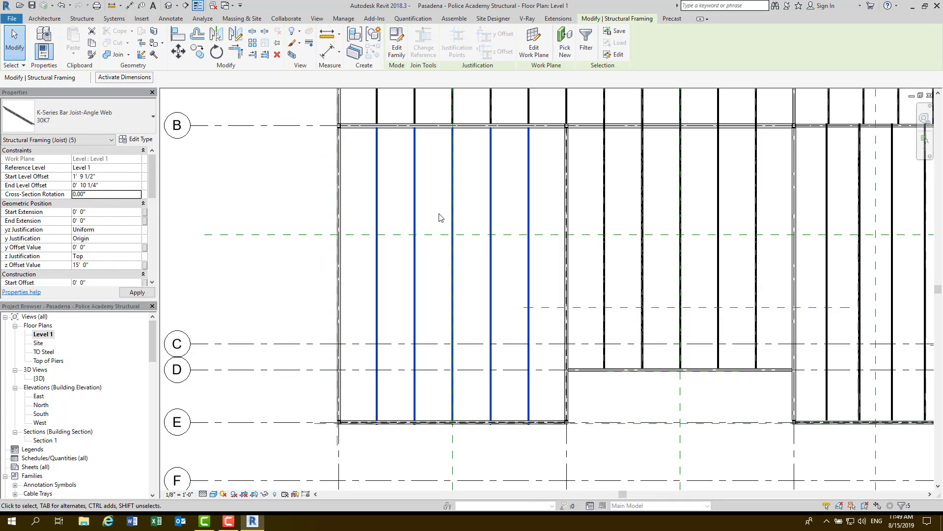
{"action": "left_click", "coordinate": [400, 190]}
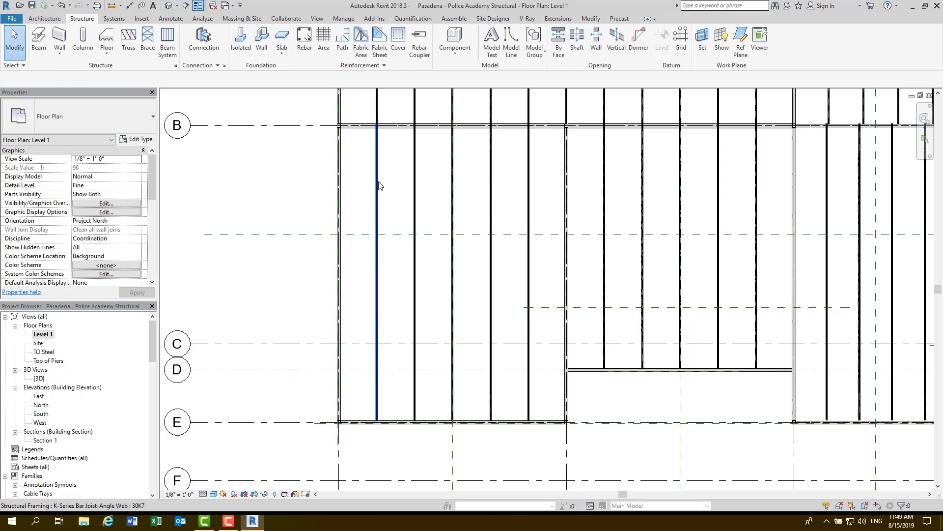
{"action": "left_click", "coordinate": [378, 181]}
{"action": "left_click", "coordinate": [396, 227]}
Open the default 3D view and examine the sloped joists across the whole building
{"action": "scroll", "coordinate": [383, 238], "scroll_direction": "down", "scroll_amount": 2}
{"action": "scroll", "coordinate": [382, 234], "scroll_direction": "down", "scroll_amount": 1}
{"action": "middle_click_drag", "start_coordinate": [575, 243], "coordinate": [530, 273]}
{"action": "left_click", "coordinate": [169, 5]}
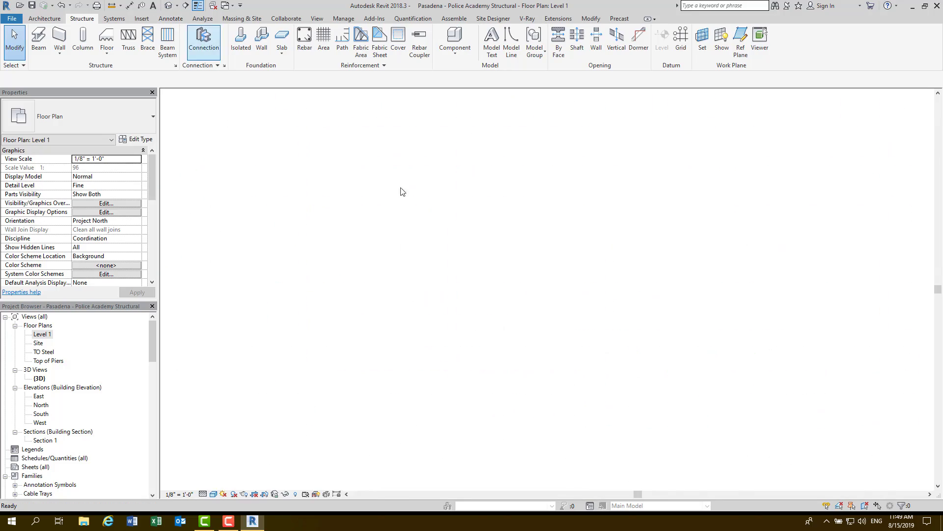
{"action": "scroll", "coordinate": [469, 255], "scroll_direction": "down", "scroll_amount": 2}
{"action": "middle_click_drag", "start_coordinate": [620, 309], "coordinate": [387, 318]}
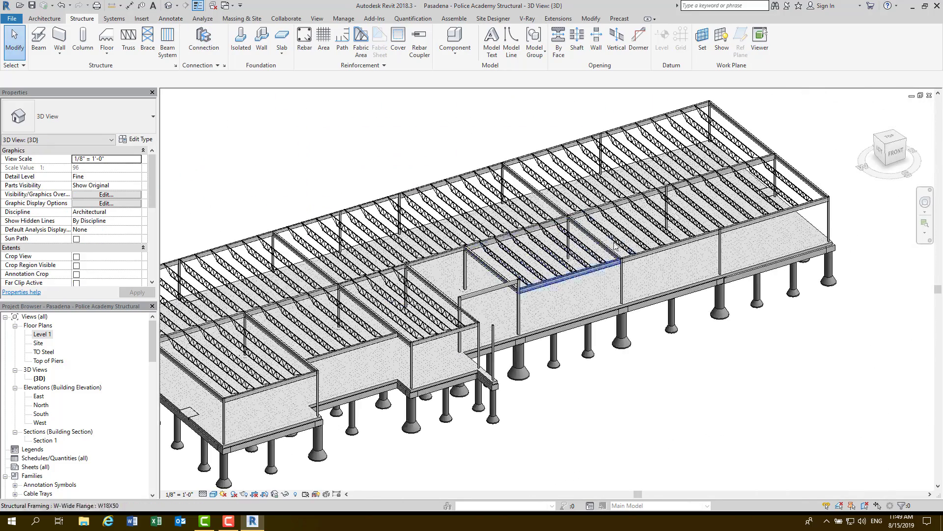
Inspect how the sloped joists meet the central girder line, from the eastern bays to the western end
{"action": "scroll", "coordinate": [773, 142], "scroll_direction": "up", "scroll_amount": 5}
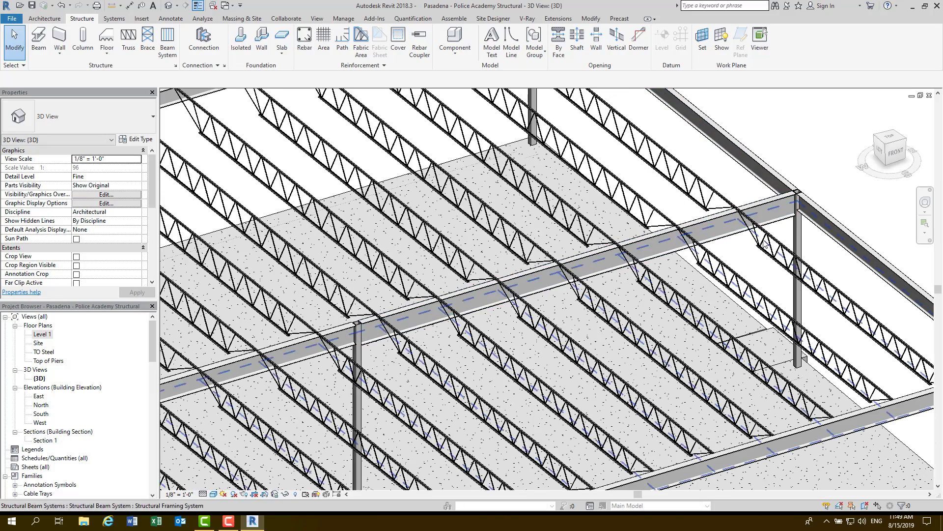
{"action": "scroll", "coordinate": [770, 218], "scroll_direction": "down", "scroll_amount": 3}
{"action": "scroll", "coordinate": [687, 238], "scroll_direction": "up", "scroll_amount": 6}
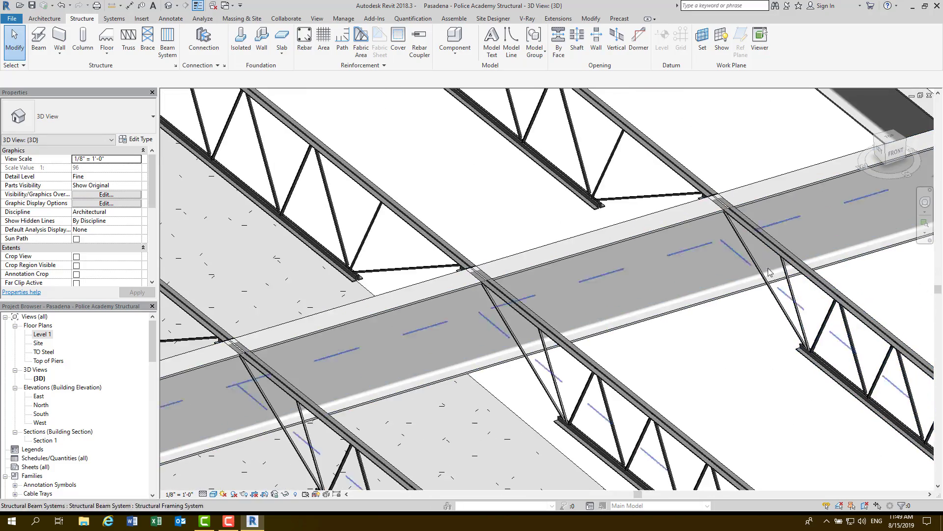
{"action": "scroll", "coordinate": [678, 231], "scroll_direction": "down", "scroll_amount": 3}
{"action": "scroll", "coordinate": [759, 244], "scroll_direction": "up", "scroll_amount": 3}
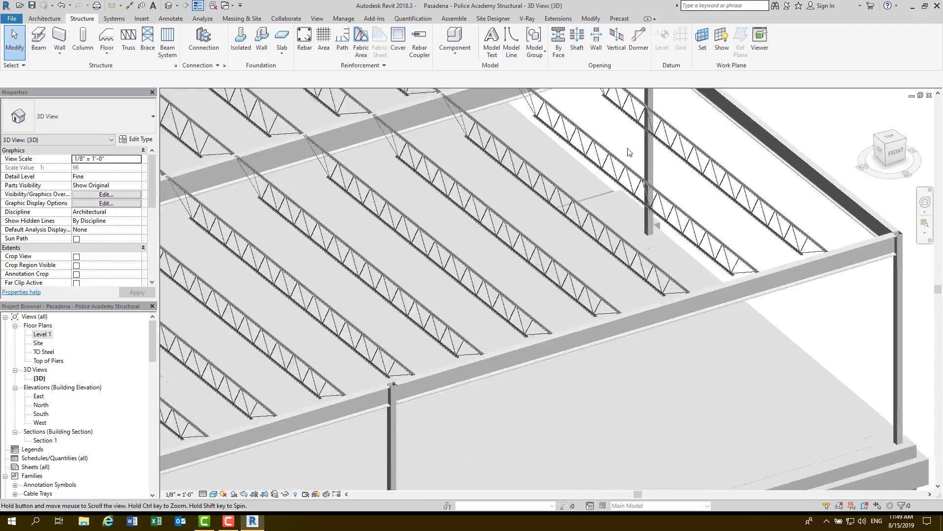
{"action": "scroll", "coordinate": [758, 244], "scroll_direction": "down", "scroll_amount": 2}
{"action": "middle_click_drag", "start_coordinate": [623, 278], "coordinate": [770, 275]}
{"action": "scroll", "coordinate": [770, 275], "scroll_direction": "down", "scroll_amount": 1}
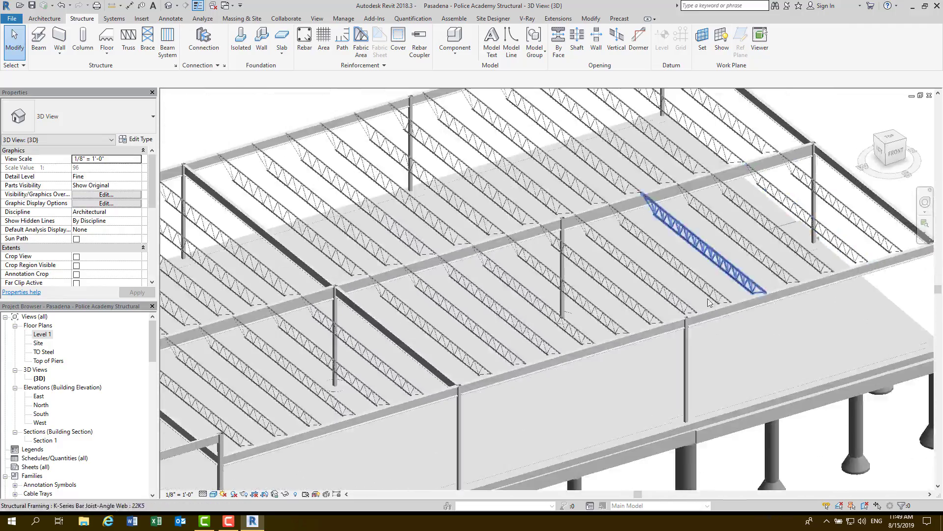
{"action": "middle_click_drag", "start_coordinate": [642, 309], "coordinate": [903, 237]}
{"action": "scroll", "coordinate": [587, 295], "scroll_direction": "down", "scroll_amount": 1}
{"action": "middle_click_drag", "start_coordinate": [507, 319], "coordinate": [758, 211]}
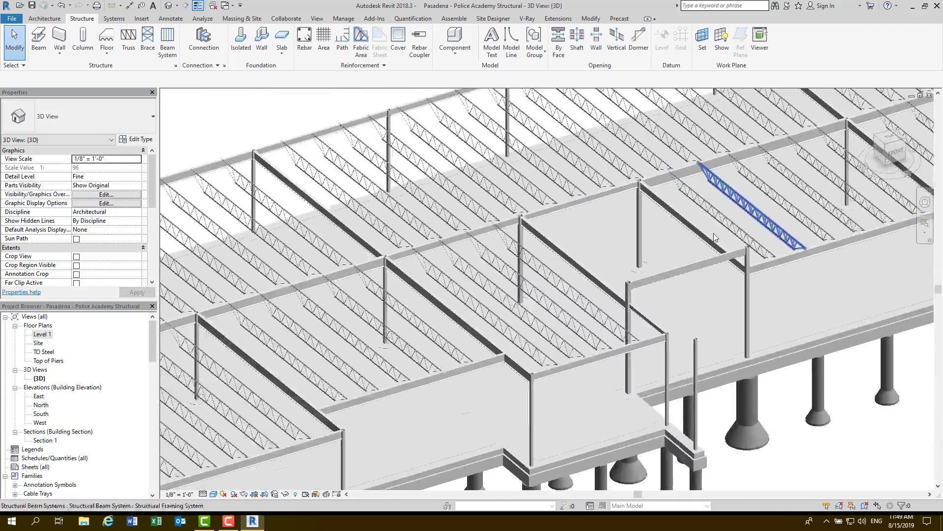
{"action": "middle_click_drag", "start_coordinate": [493, 286], "coordinate": [665, 251]}
{"action": "middle_click_drag", "start_coordinate": [572, 265], "coordinate": [709, 231]}
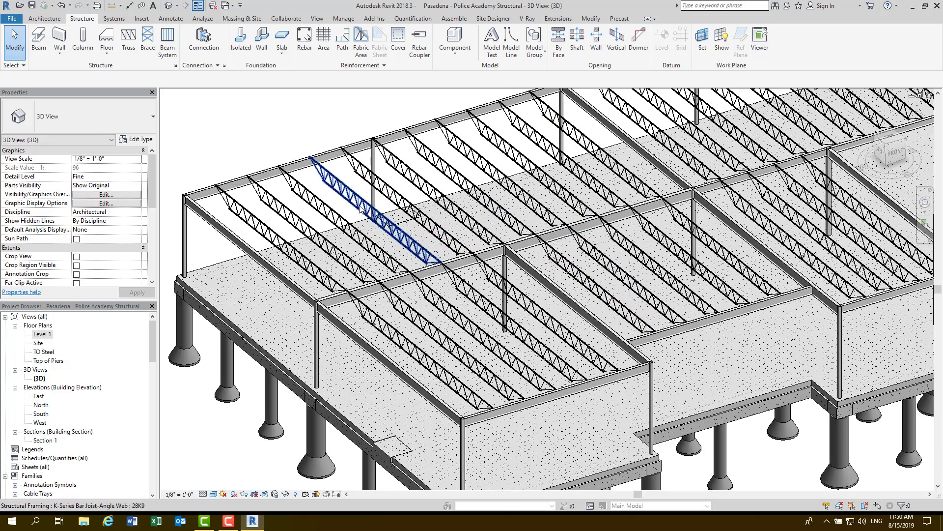
Examine the joist ends where they bear on the W21X48 central girder in the westernmost bay
{"action": "middle_click_drag", "start_coordinate": [350, 196], "coordinate": [483, 287]}
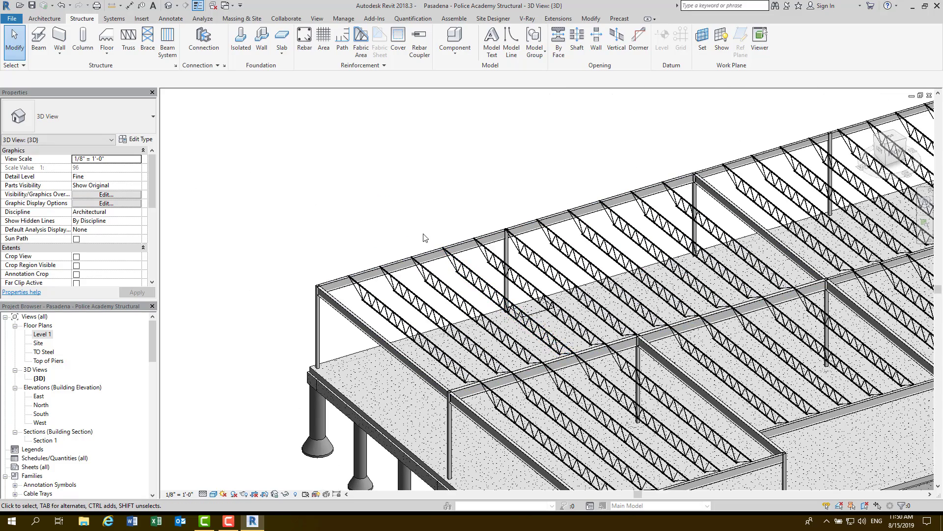
{"action": "middle_click_drag", "start_coordinate": [420, 245], "coordinate": [376, 166]}
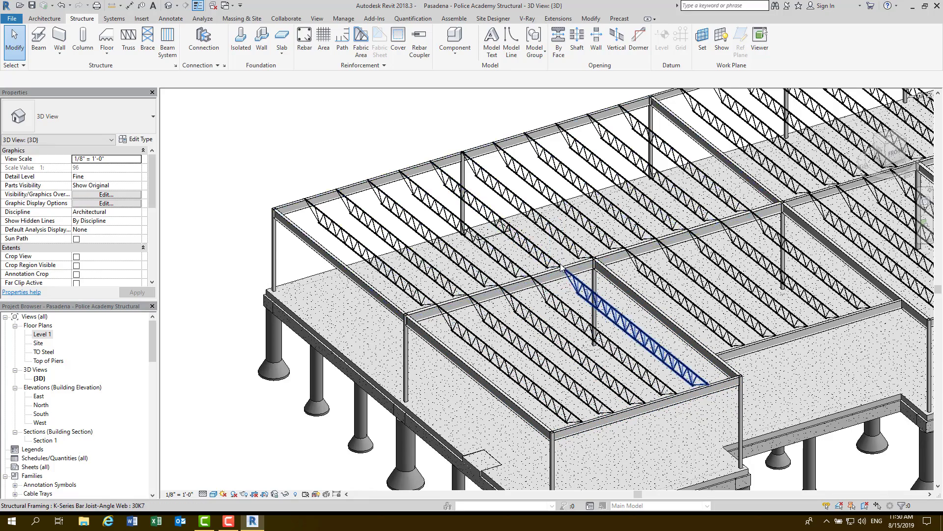
{"action": "scroll", "coordinate": [557, 279], "scroll_direction": "up", "scroll_amount": 10}
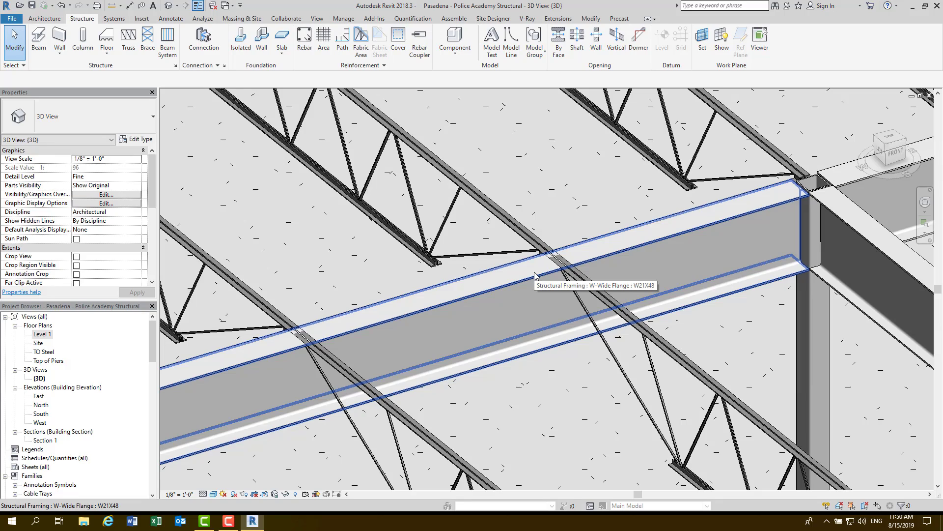
{"action": "scroll", "coordinate": [535, 275], "scroll_direction": "down", "scroll_amount": 5}
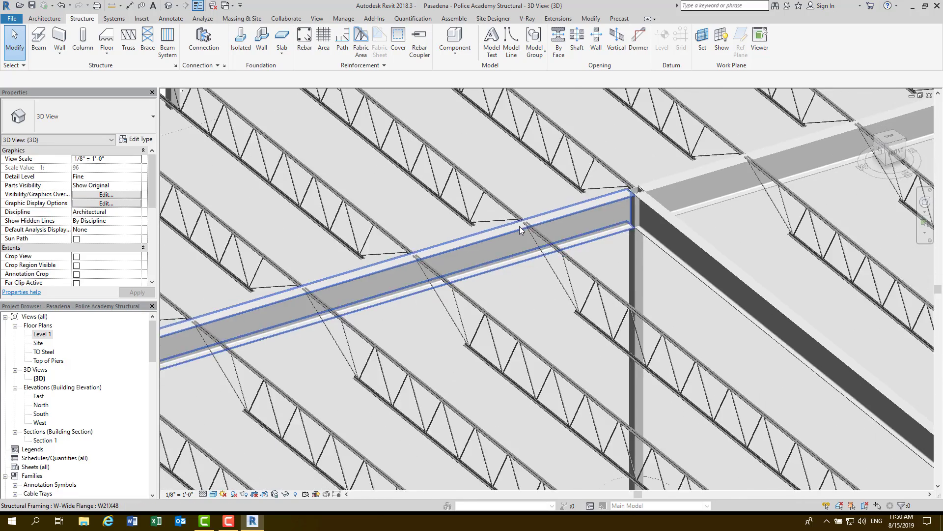
{"action": "scroll", "coordinate": [520, 226], "scroll_direction": "down", "scroll_amount": 5}
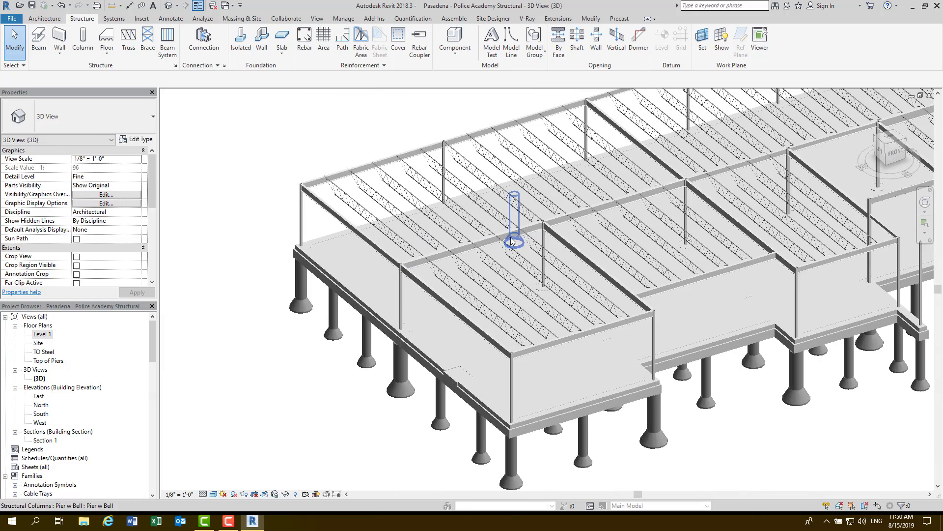
Set the z offset value of all seven girders along the central column line to 15' 7 3/4"
{"action": "left_click", "coordinate": [507, 237]}
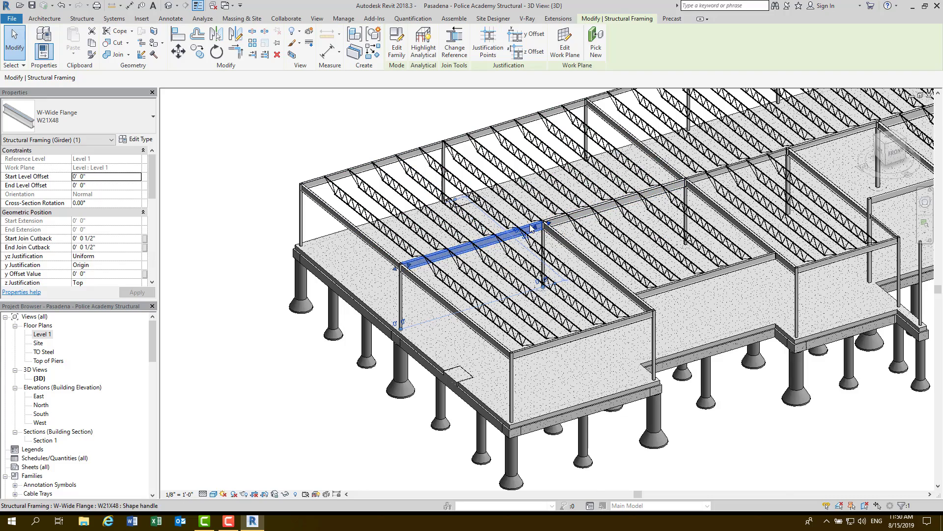
{"action": "scroll", "coordinate": [532, 228], "scroll_direction": "up", "scroll_amount": 4}
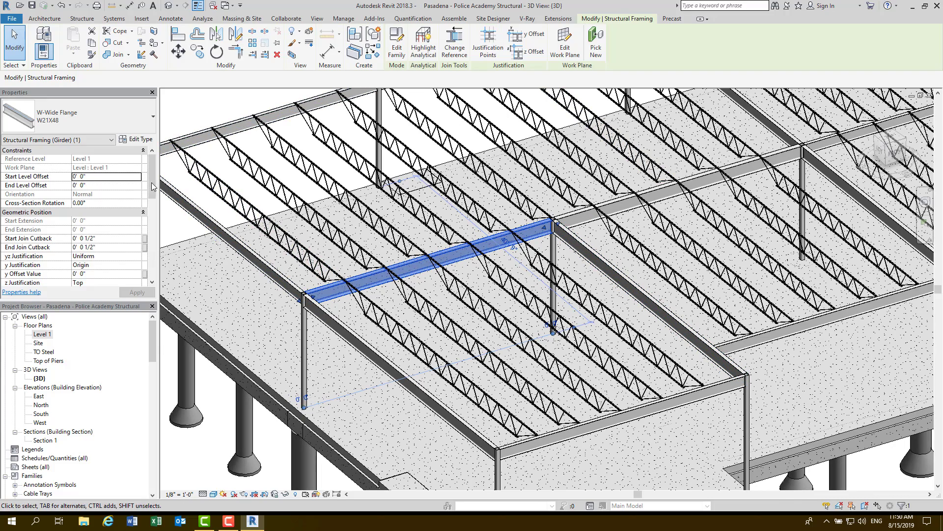
{"action": "left_click_drag", "start_coordinate": [149, 186], "coordinate": [150, 199]}
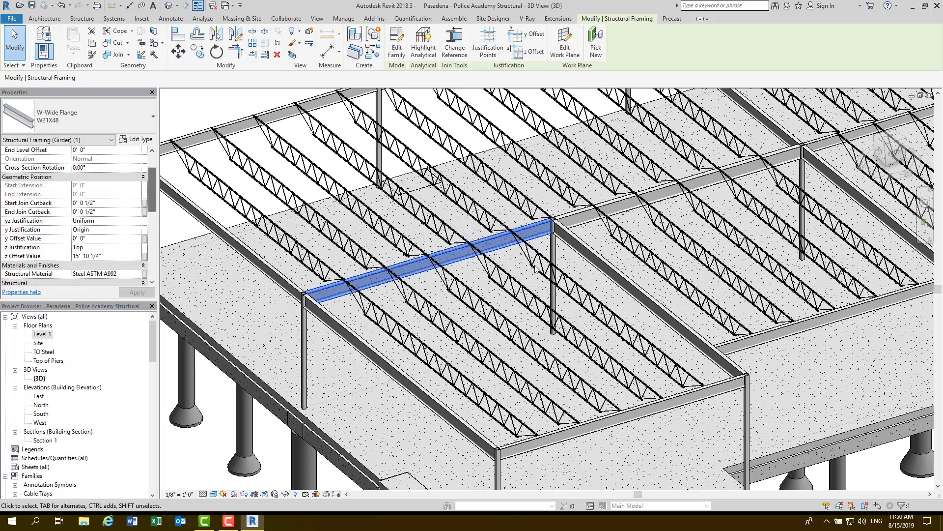
{"action": "left_click", "coordinate": [584, 226], "text": "ctrl"}
{"action": "scroll", "coordinate": [584, 226], "scroll_direction": "down", "scroll_amount": 2}
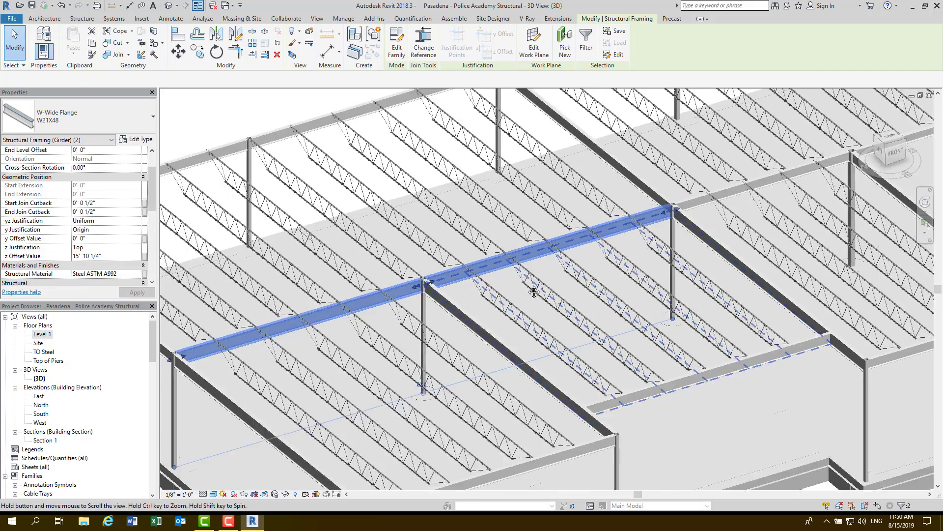
{"action": "scroll", "coordinate": [545, 274], "scroll_direction": "up", "scroll_amount": 2}
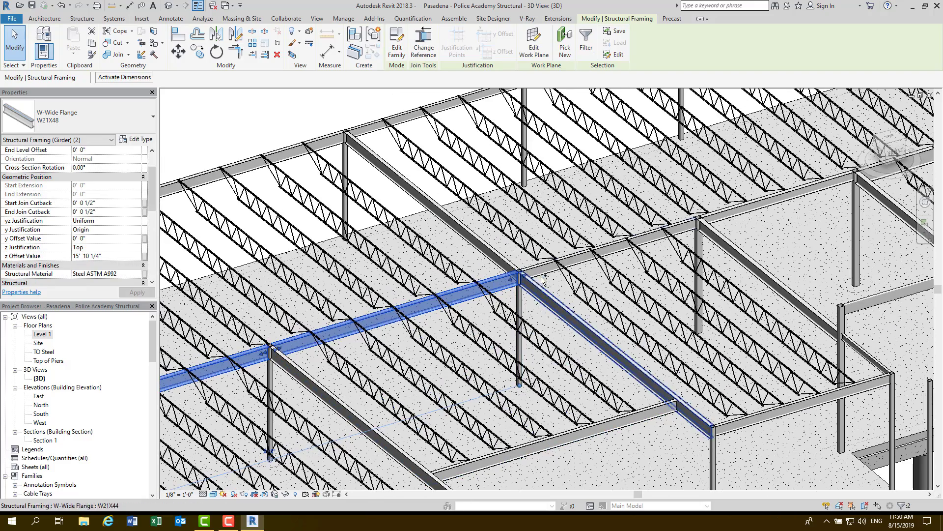
{"action": "left_click", "coordinate": [737, 219], "text": "ctrl"}
{"action": "left_click", "coordinate": [735, 215], "text": "ctrl"}
{"action": "middle_click_drag", "start_coordinate": [737, 216], "coordinate": [419, 301]}
{"action": "left_click", "coordinate": [612, 247], "text": "ctrl"}
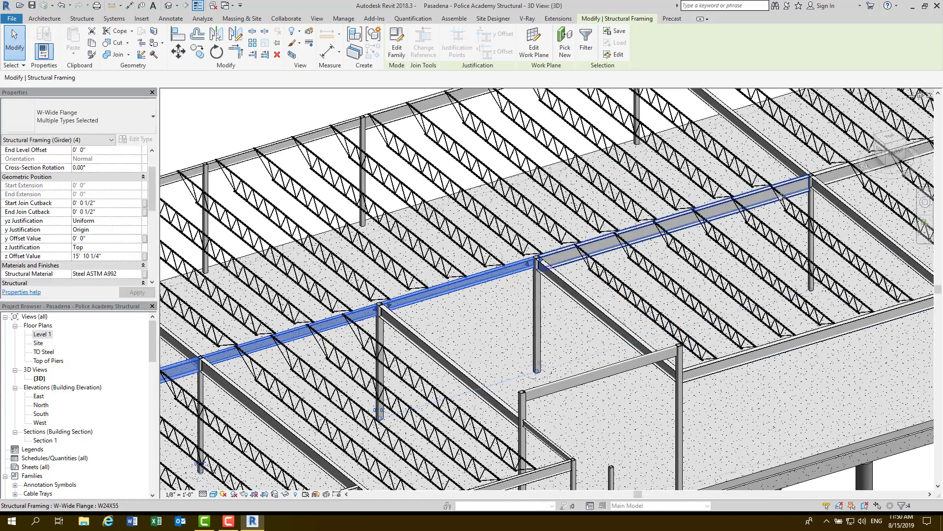
{"action": "middle_click_drag", "start_coordinate": [735, 212], "coordinate": [441, 292]}
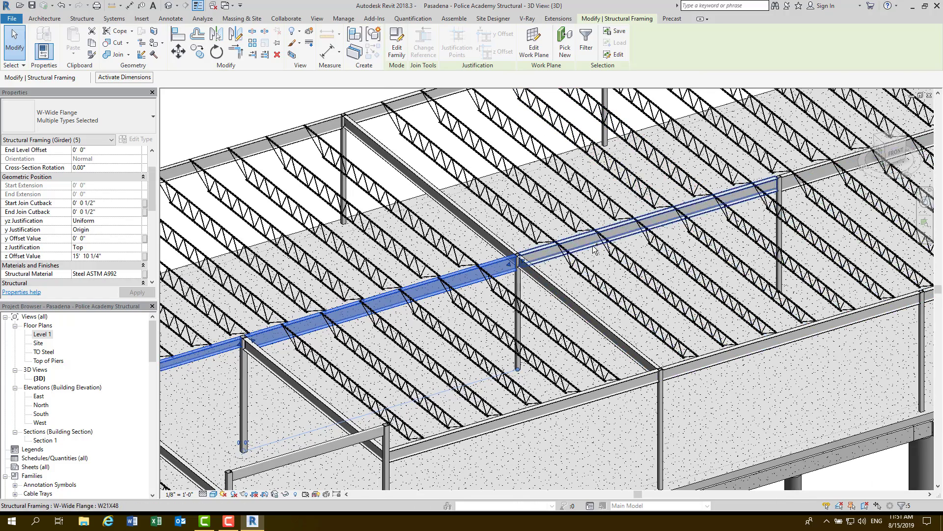
{"action": "left_click", "coordinate": [741, 195], "text": "ctrl"}
{"action": "middle_click_drag", "start_coordinate": [741, 195], "coordinate": [453, 274]}
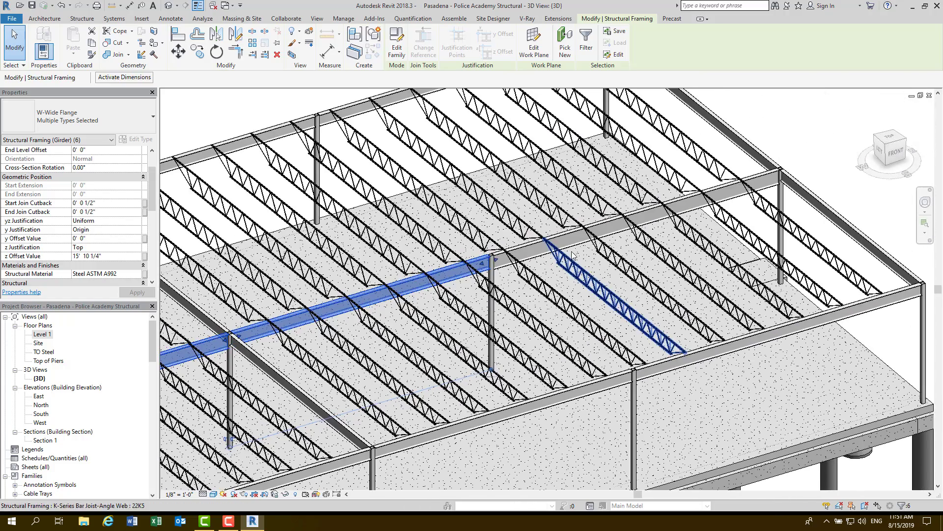
{"action": "left_click", "coordinate": [578, 249], "text": "ctrl"}
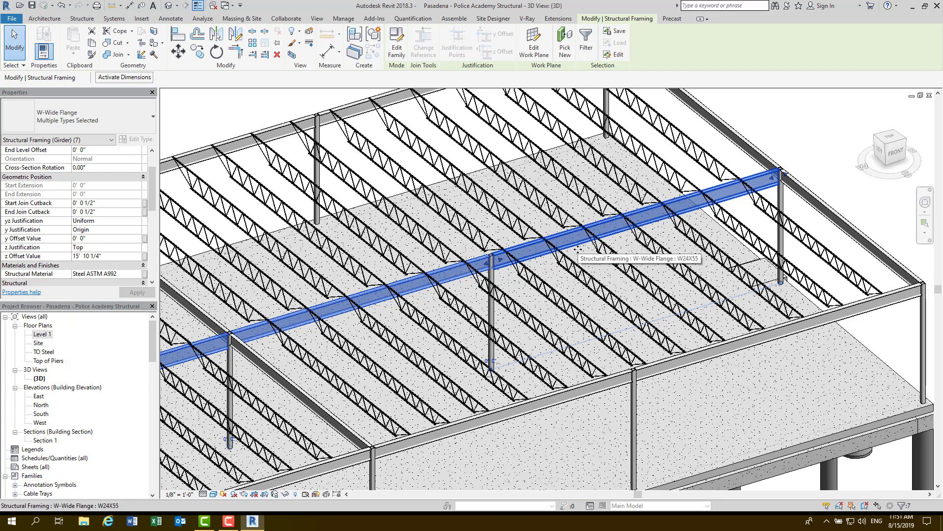
{"action": "left_click", "coordinate": [74, 256]}
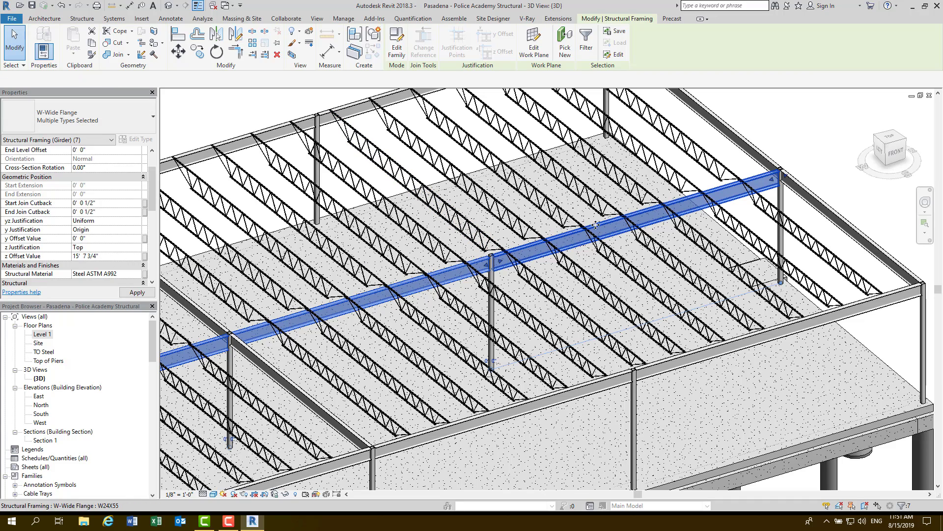
Check the joist seats against the seven adjusted central girders from the easternmost bay westward, and deselect the girders
{"action": "scroll", "coordinate": [548, 246], "scroll_direction": "up", "scroll_amount": 3}
{"action": "scroll", "coordinate": [549, 247], "scroll_direction": "up", "scroll_amount": 5}
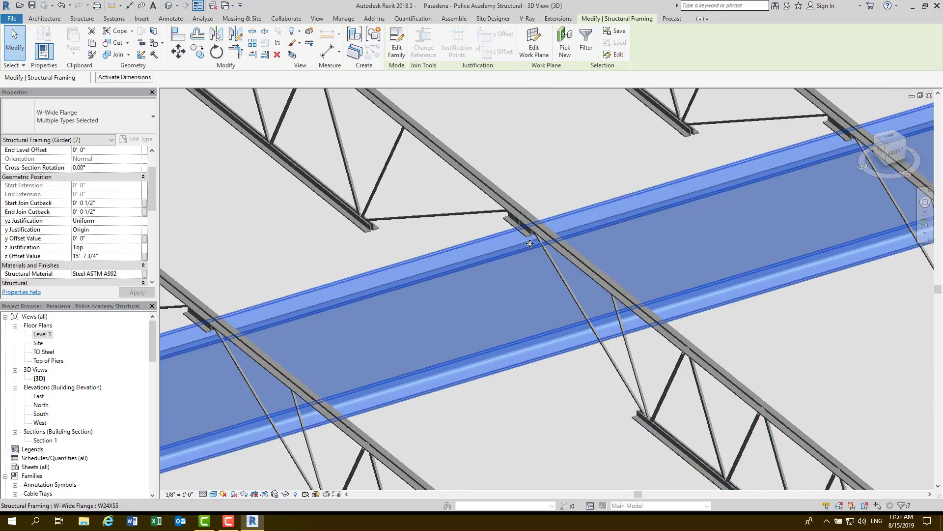
{"action": "middle_click_drag", "start_coordinate": [506, 250], "coordinate": [584, 277]}
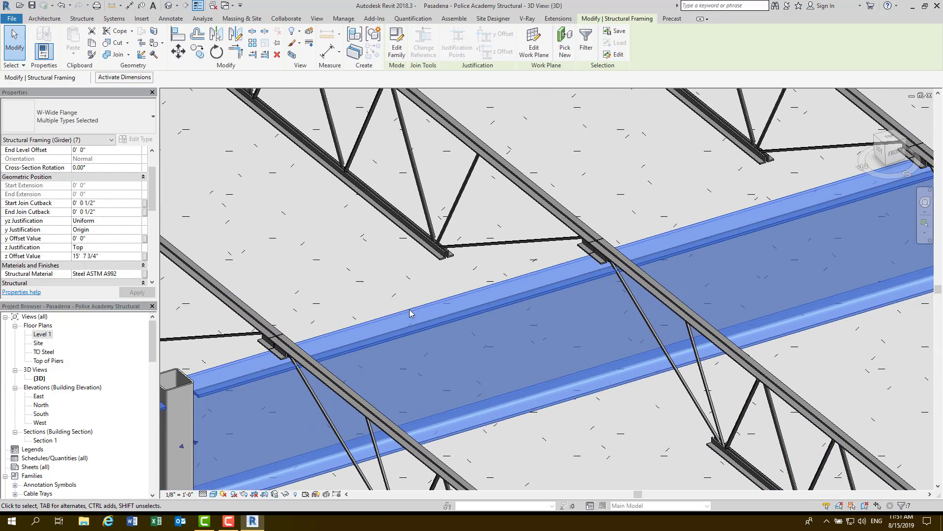
{"action": "scroll", "coordinate": [426, 304], "scroll_direction": "down", "scroll_amount": 2}
{"action": "middle_click_drag", "start_coordinate": [322, 343], "coordinate": [607, 243]}
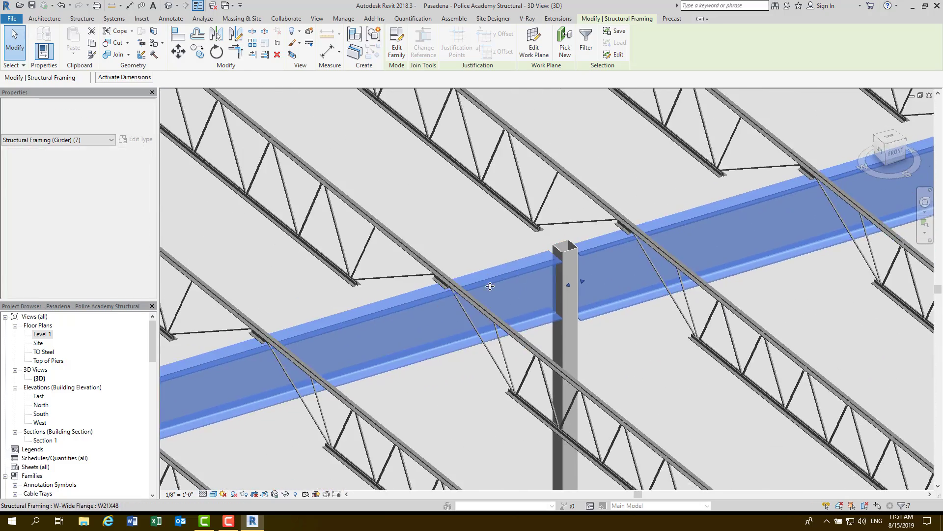
{"action": "scroll", "coordinate": [467, 296], "scroll_direction": "down", "scroll_amount": 1}
{"action": "scroll", "coordinate": [466, 298], "scroll_direction": "down", "scroll_amount": 1}
{"action": "middle_click_drag", "start_coordinate": [465, 298], "coordinate": [879, 172]}
{"action": "middle_click_drag", "start_coordinate": [419, 293], "coordinate": [626, 186]}
{"action": "middle_click_drag", "start_coordinate": [339, 270], "coordinate": [719, 183]}
{"action": "scroll", "coordinate": [536, 236], "scroll_direction": "up", "scroll_amount": 1}
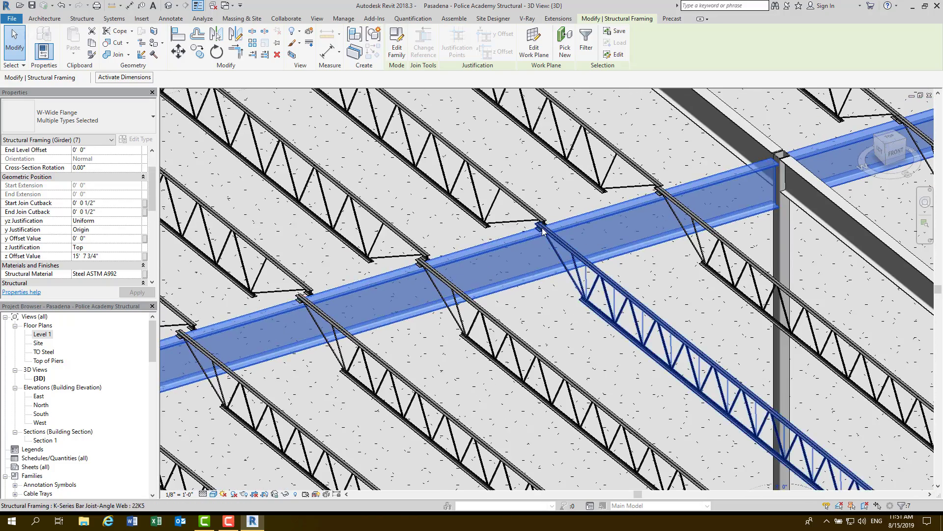
{"action": "scroll", "coordinate": [544, 237], "scroll_direction": "up", "scroll_amount": 3}
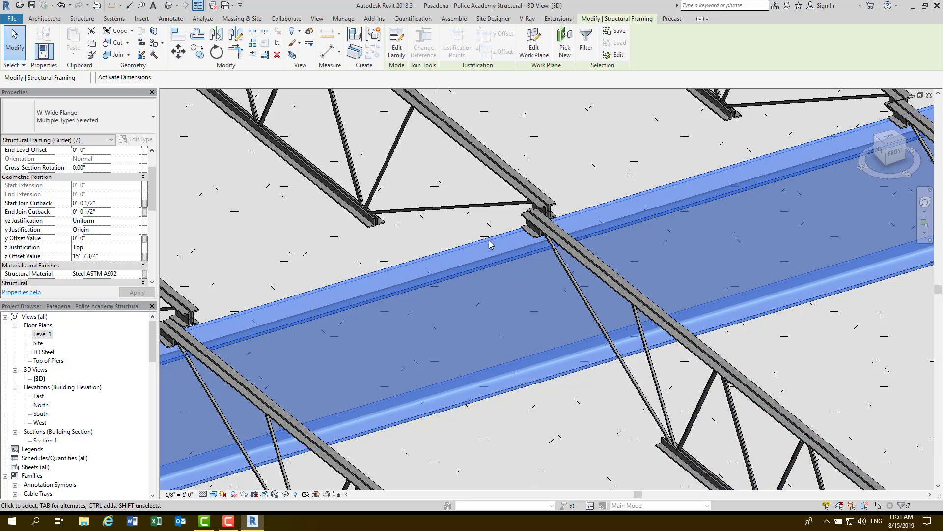
{"action": "key", "text": "Escape"}
Examine the joist ends along the W16X31 central girder and across the neighbouring western bays
{"action": "scroll", "coordinate": [521, 255], "scroll_direction": "down", "scroll_amount": 6}
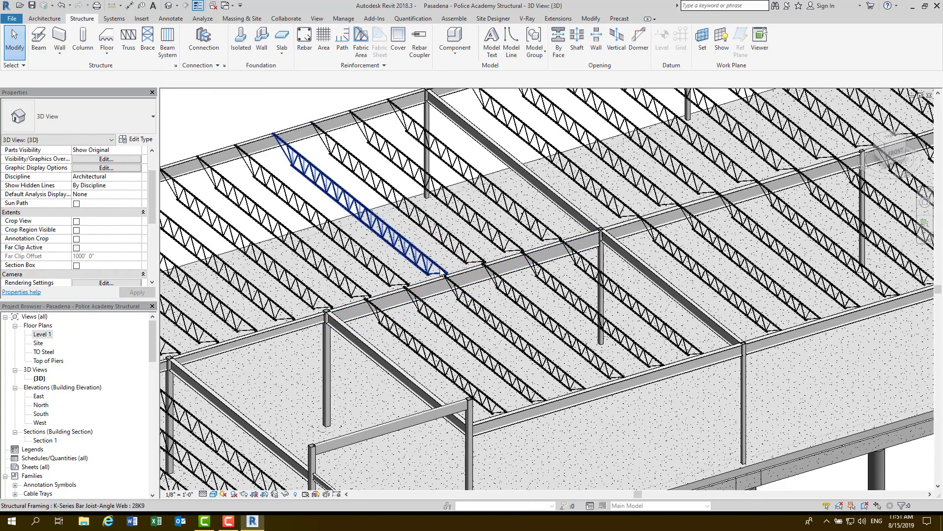
{"action": "middle_click_drag", "start_coordinate": [456, 267], "coordinate": [685, 177]}
{"action": "scroll", "coordinate": [402, 271], "scroll_direction": "up", "scroll_amount": 2}
{"action": "scroll", "coordinate": [371, 281], "scroll_direction": "up", "scroll_amount": 3}
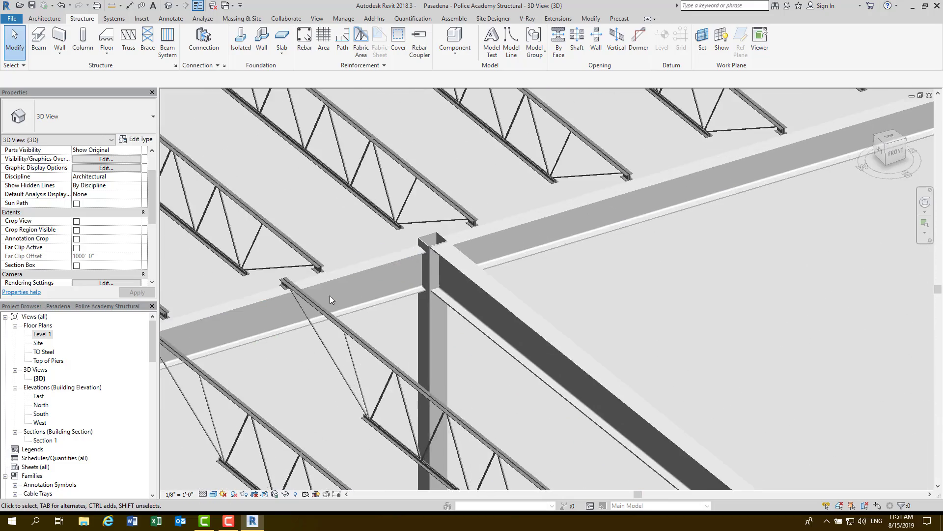
{"action": "middle_click_drag", "start_coordinate": [373, 300], "coordinate": [487, 292]}
{"action": "scroll", "coordinate": [435, 274], "scroll_direction": "up", "scroll_amount": 3}
{"action": "scroll", "coordinate": [437, 273], "scroll_direction": "down", "scroll_amount": 6}
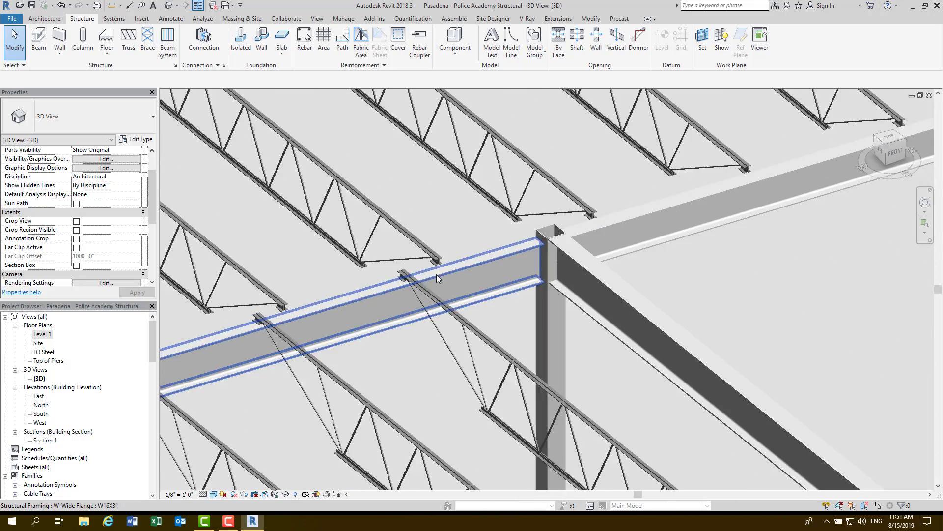
{"action": "scroll", "coordinate": [462, 278], "scroll_direction": "down", "scroll_amount": 3}
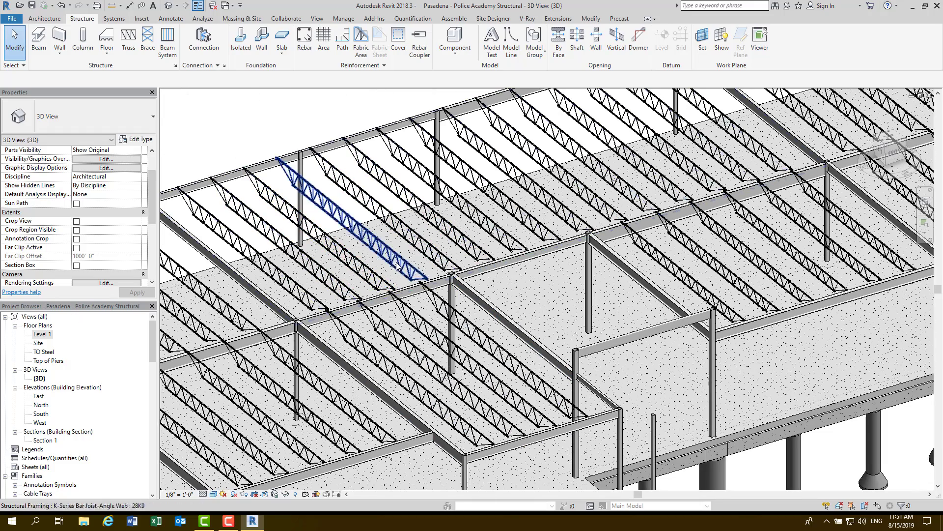
Lower the z offset value of the W18X35 girder on the recessed front edge by 2.5" to 16' 5"
{"action": "scroll", "coordinate": [556, 339], "scroll_direction": "up", "scroll_amount": 4}
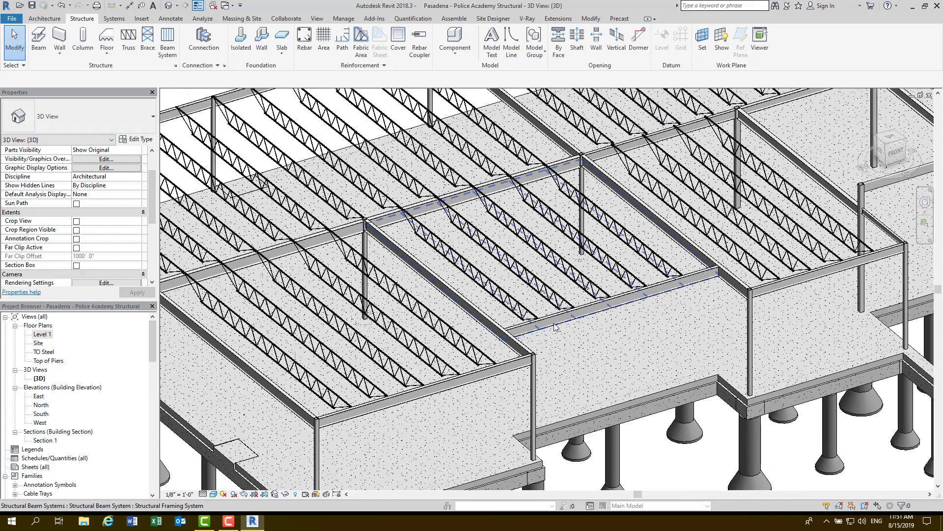
{"action": "left_click", "coordinate": [557, 325]}
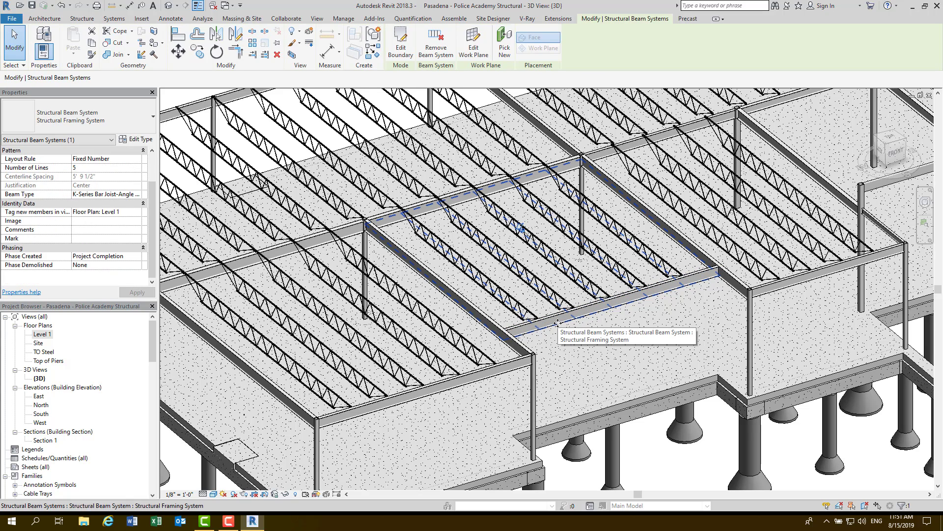
{"action": "key", "text": "Escape"}
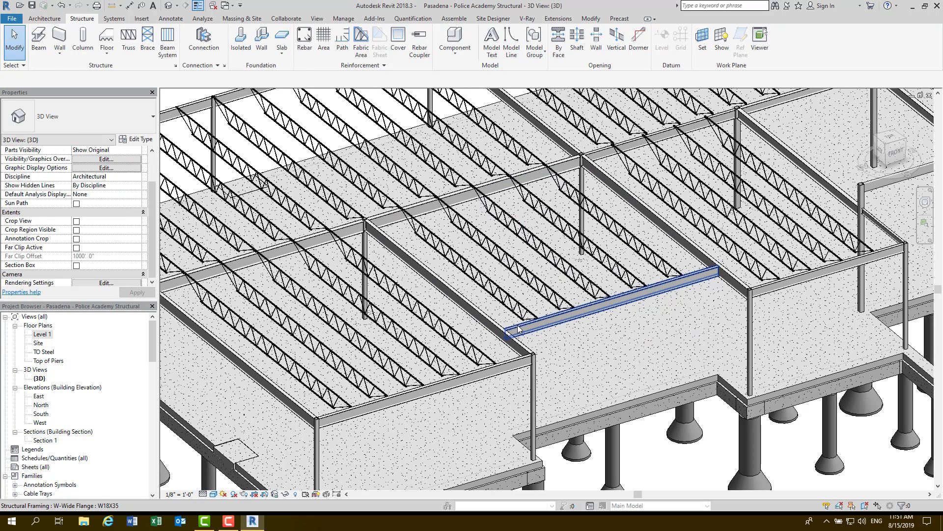
{"action": "left_click", "coordinate": [519, 329]}
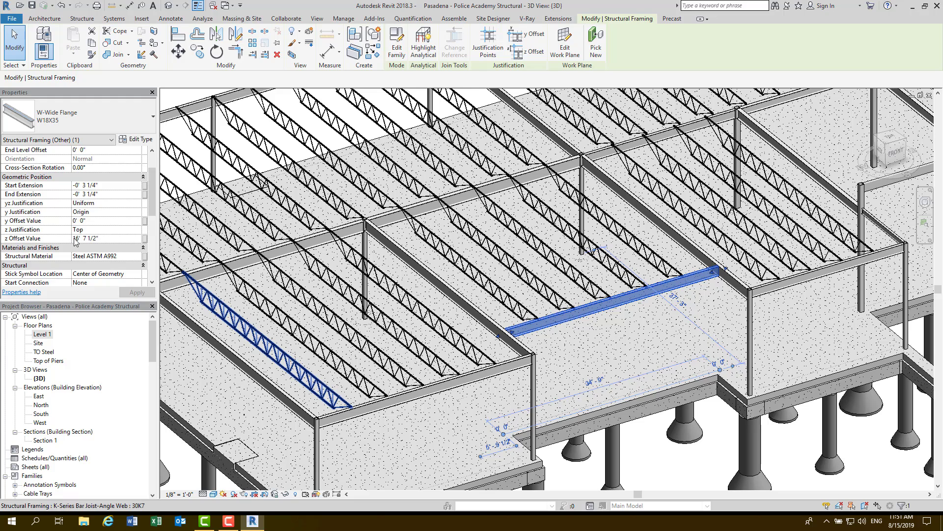
{"action": "left_click", "coordinate": [75, 239]}
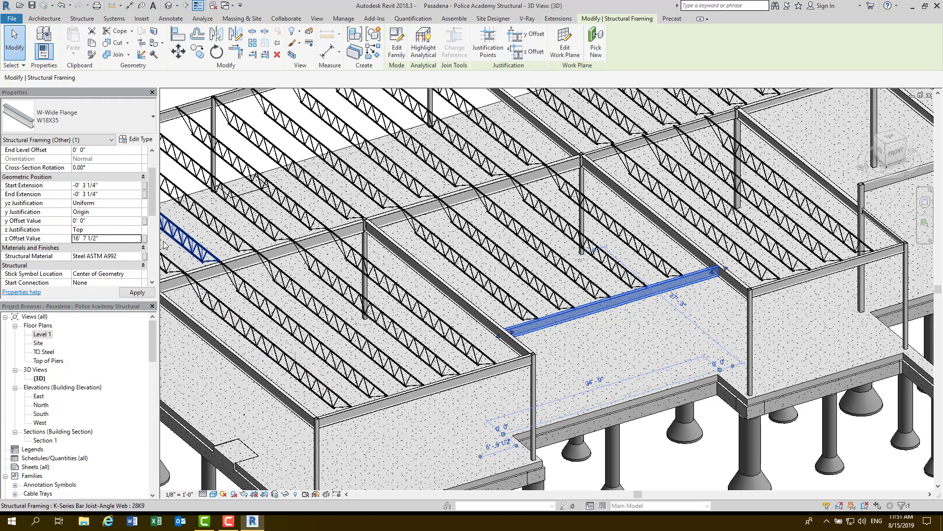
{"action": "left_click", "coordinate": [75, 239]}
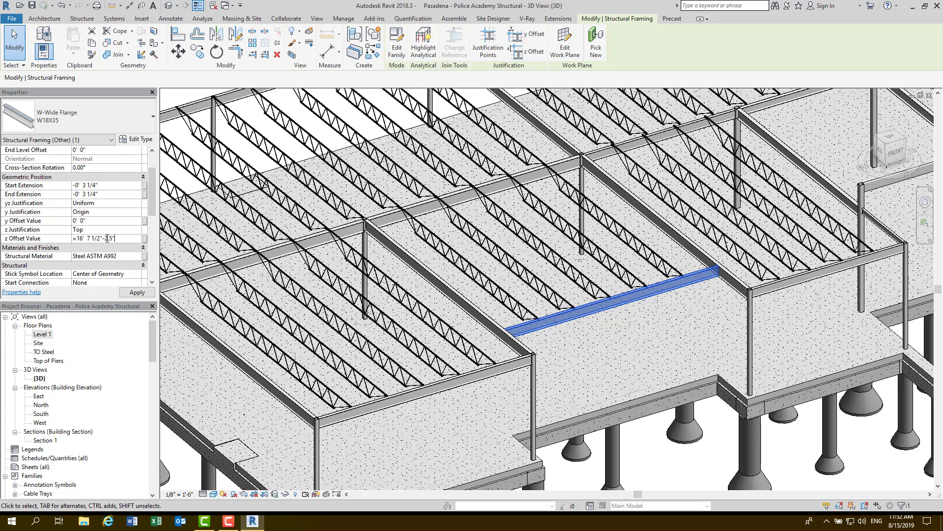
{"action": "key", "text": "Return"}
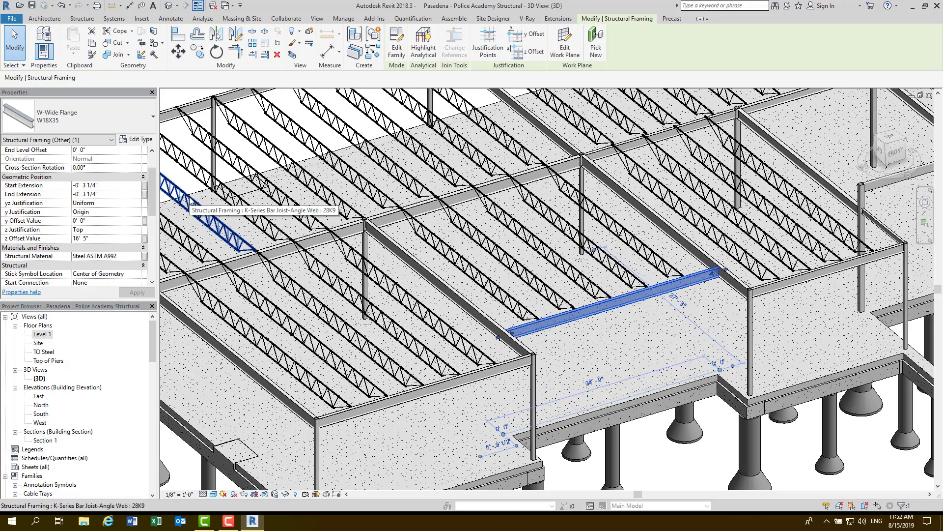
{"action": "middle_click_drag", "start_coordinate": [476, 382], "coordinate": [544, 303]}
{"action": "left_click", "coordinate": [558, 297]}
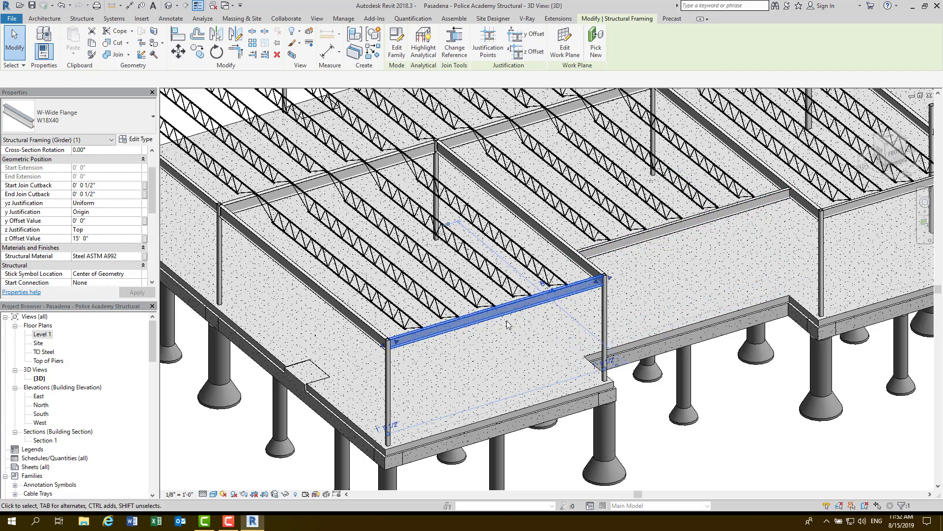
{"action": "middle_click_drag", "start_coordinate": [727, 191], "coordinate": [327, 258]}
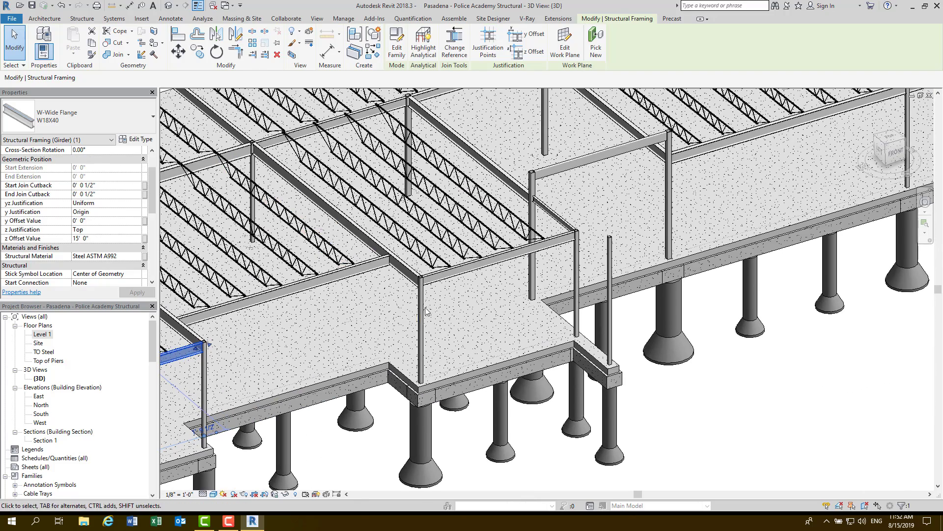
{"action": "left_click", "coordinate": [461, 278], "text": "ctrl"}
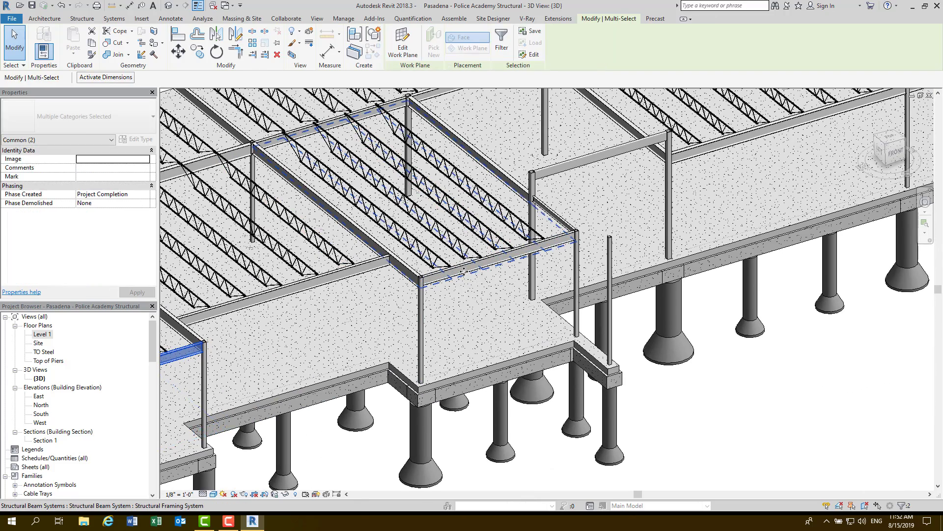
{"action": "left_click", "coordinate": [464, 274], "text": "shift"}
{"action": "left_click", "coordinate": [467, 277], "text": "ctrl"}
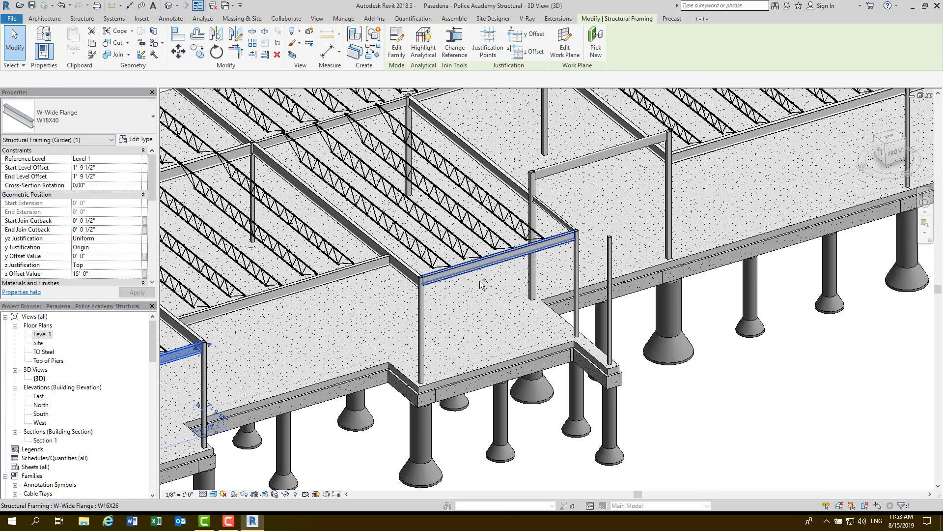
{"action": "middle_click_drag", "start_coordinate": [463, 318], "coordinate": [663, 289]}
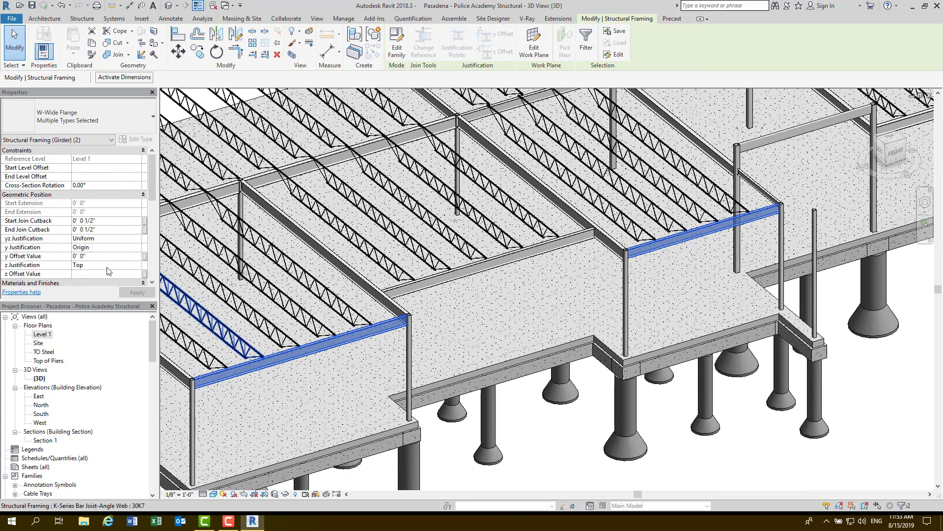
{"action": "mouse_move", "coordinate": [152, 188]}
{"action": "left_mouse_down"}
{"action": "mouse_move", "coordinate": [151, 230]}
{"action": "mouse_move", "coordinate": [149, 182]}
{"action": "left_mouse_up"}
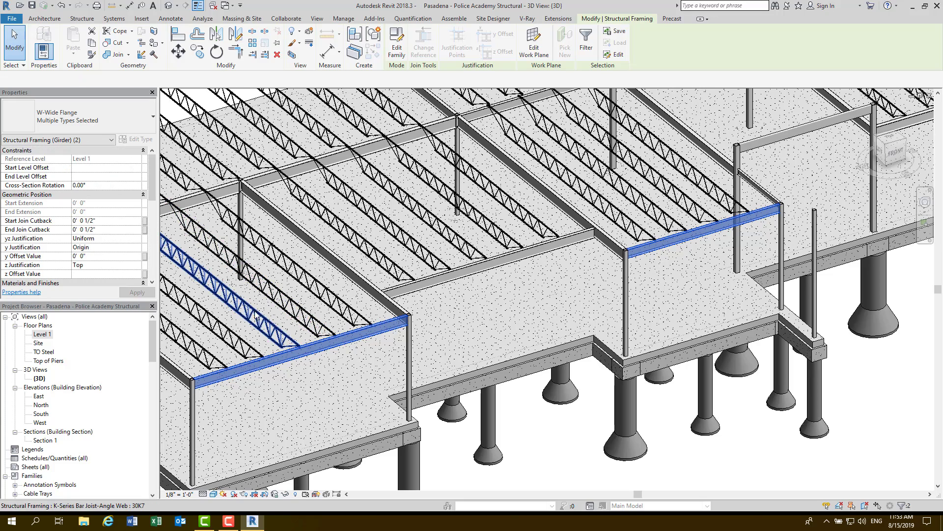
{"action": "middle_click_drag", "start_coordinate": [344, 310], "coordinate": [446, 297]}
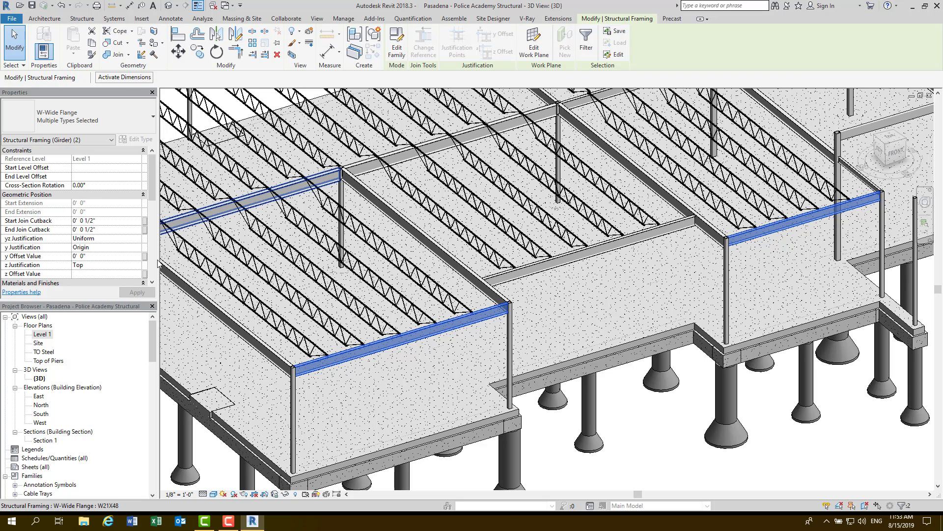
Set the W18X40 front-edge girder's z offset value to 16' 9 1/2" and both its start and end level offsets to 0
{"action": "left_click", "coordinate": [457, 322]}
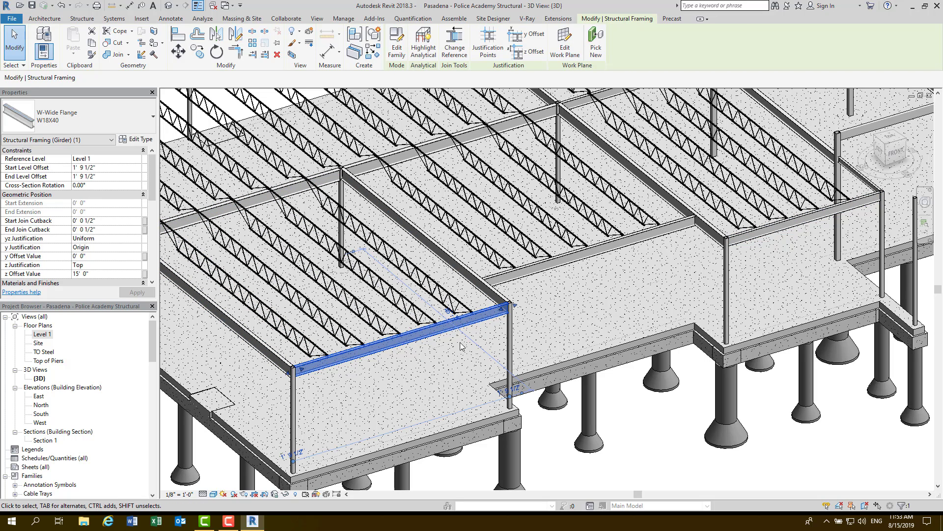
{"action": "left_click", "coordinate": [460, 343]}
{"action": "left_click", "coordinate": [485, 310]}
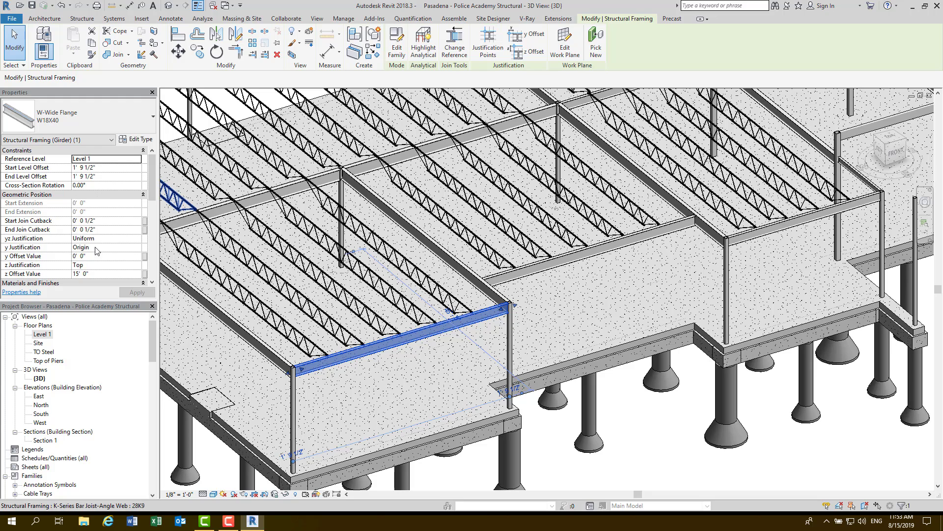
{"action": "left_click", "coordinate": [74, 168]}
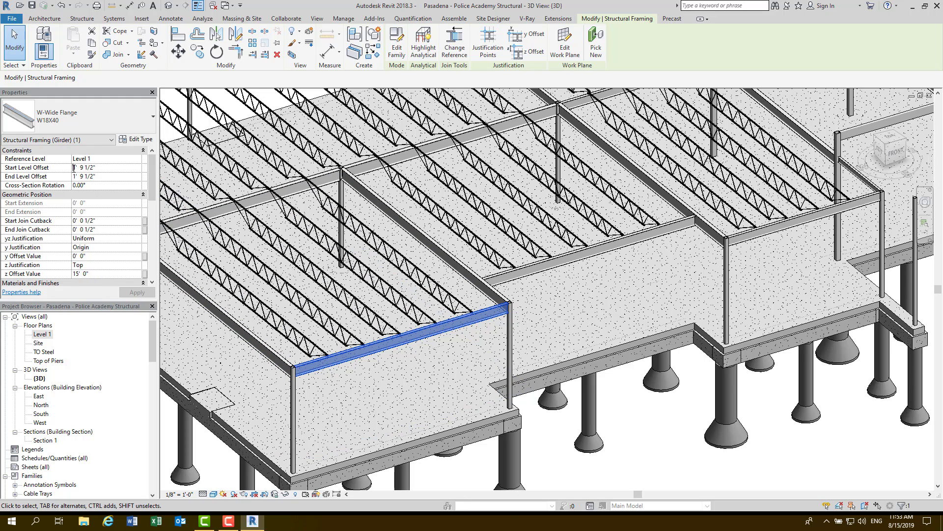
{"action": "left_click", "coordinate": [91, 274]}
{"action": "type", "text": "16'9.5"}
{"action": "left_click", "coordinate": [106, 169]}
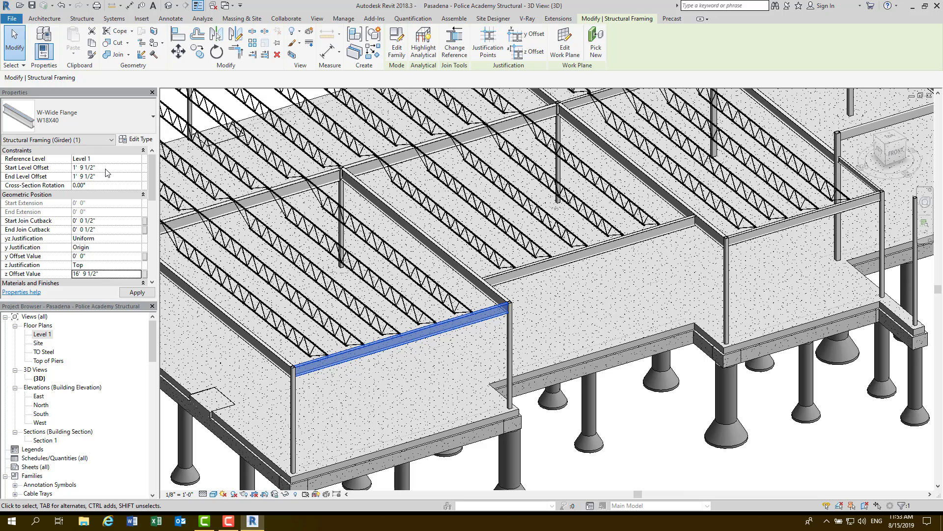
{"action": "type", "text": "0"}
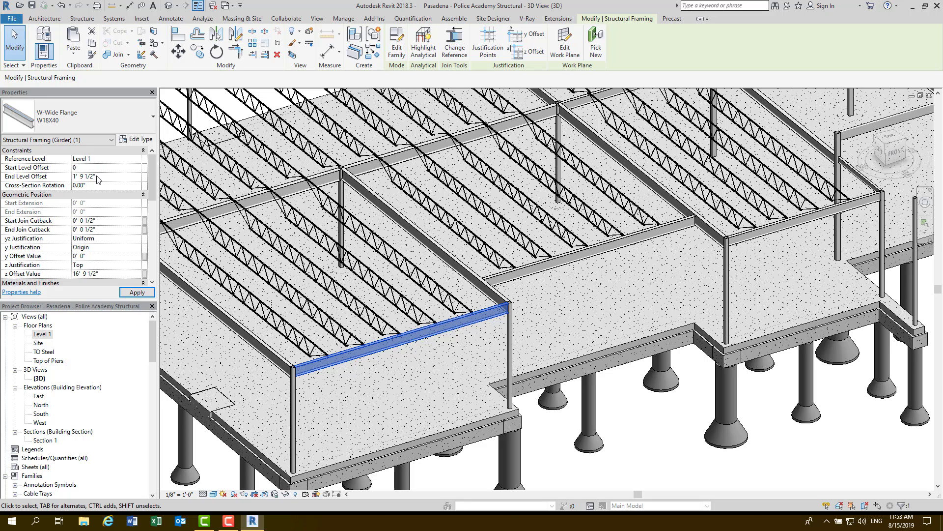
{"action": "left_click", "coordinate": [97, 177]}
{"action": "type", "text": "0"}
{"action": "key", "text": "Tab"}
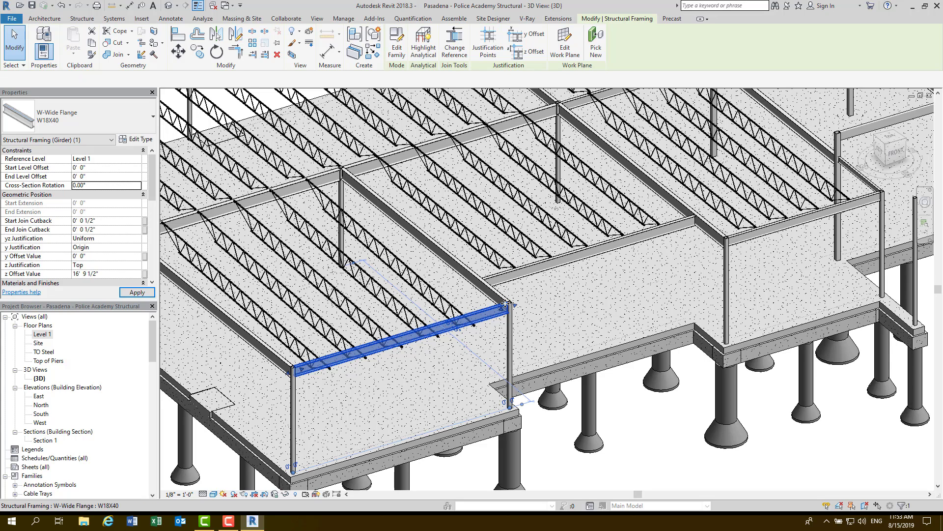
Set the start level offset of the five 30K7 joists bearing on the W18X40 front girder to 1' 9 1/2"
{"action": "left_click", "coordinate": [295, 340]}
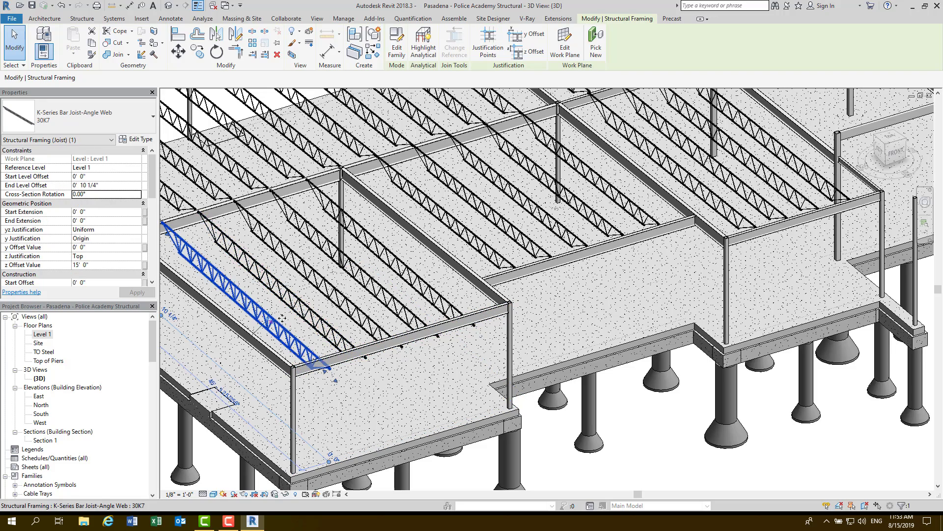
{"action": "middle_click_drag", "start_coordinate": [282, 318], "coordinate": [377, 303]}
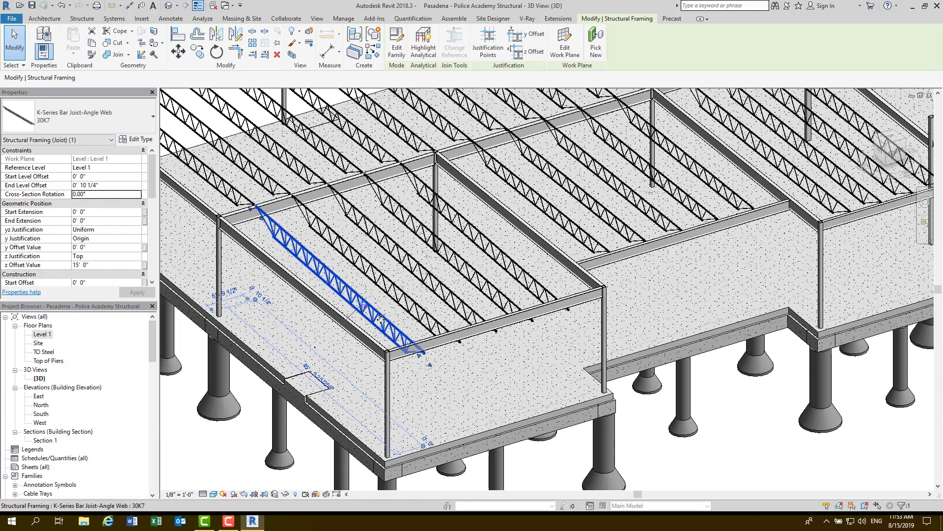
{"action": "left_click", "coordinate": [428, 317], "text": "ctrl"}
{"action": "left_click", "coordinate": [462, 302], "text": "ctrl"}
{"action": "left_click", "coordinate": [489, 283], "text": "ctrl"}
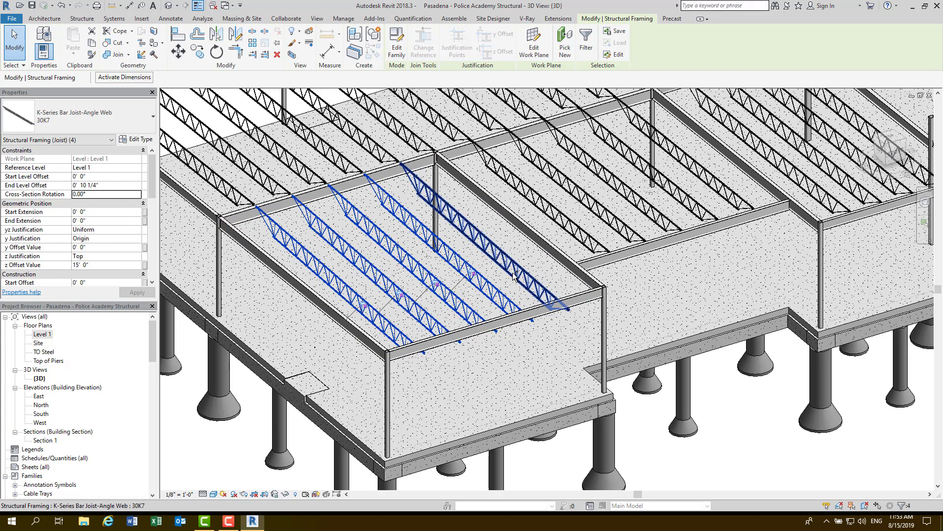
{"action": "left_click", "coordinate": [514, 277], "text": "ctrl"}
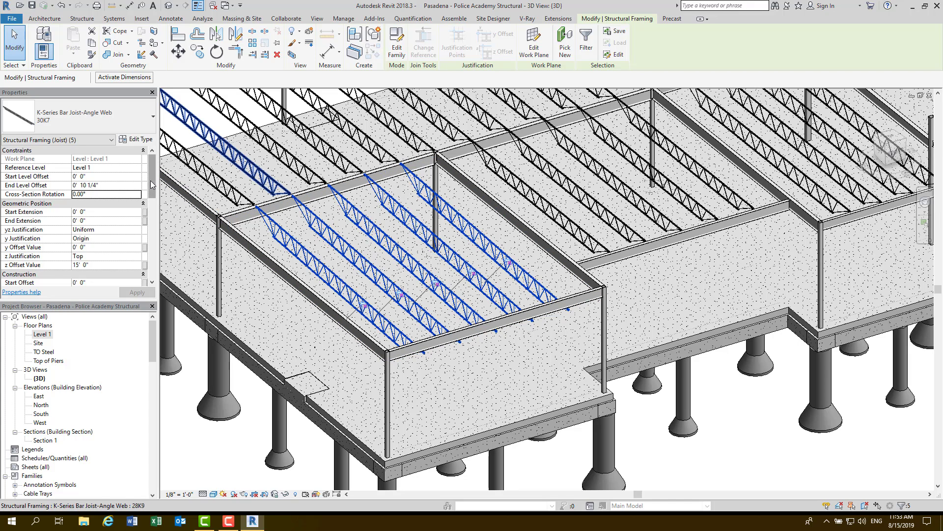
{"action": "left_click", "coordinate": [108, 177]}
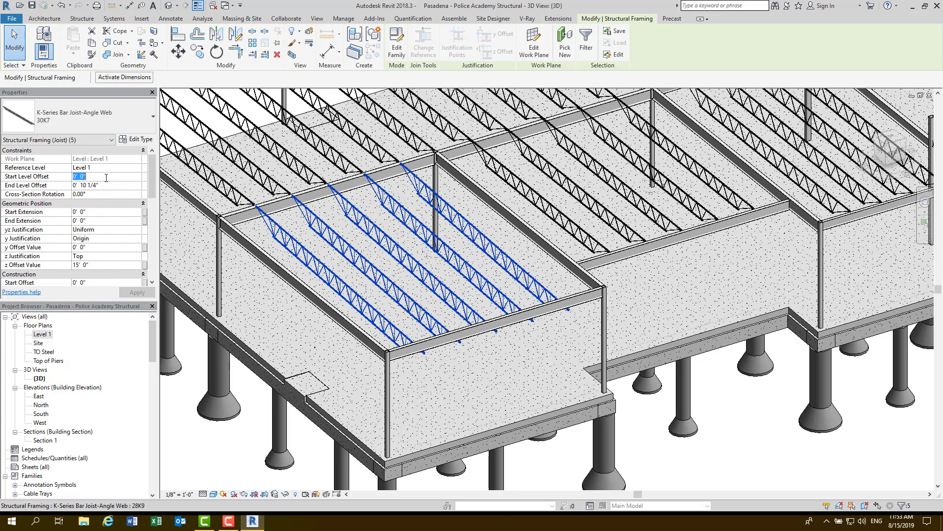
{"action": "type", "text": "1'9.5"}
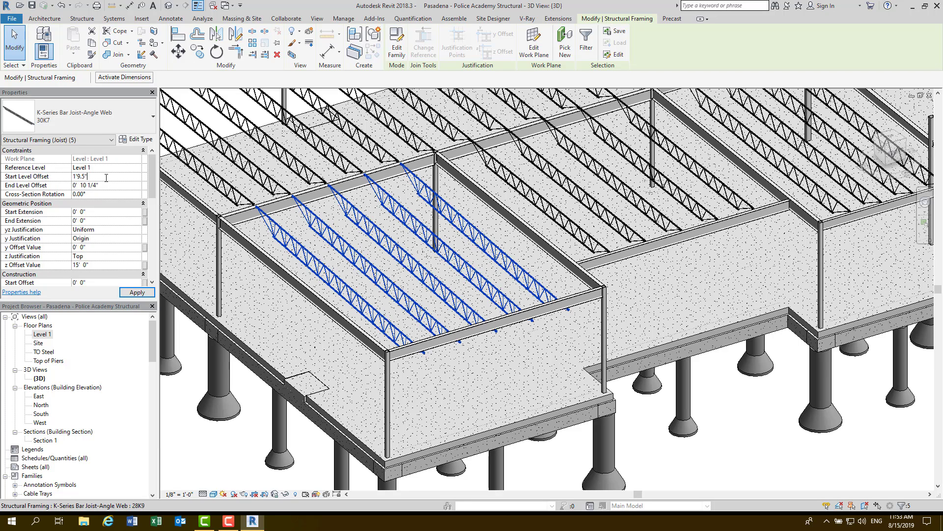
{"action": "key", "text": "Tab"}
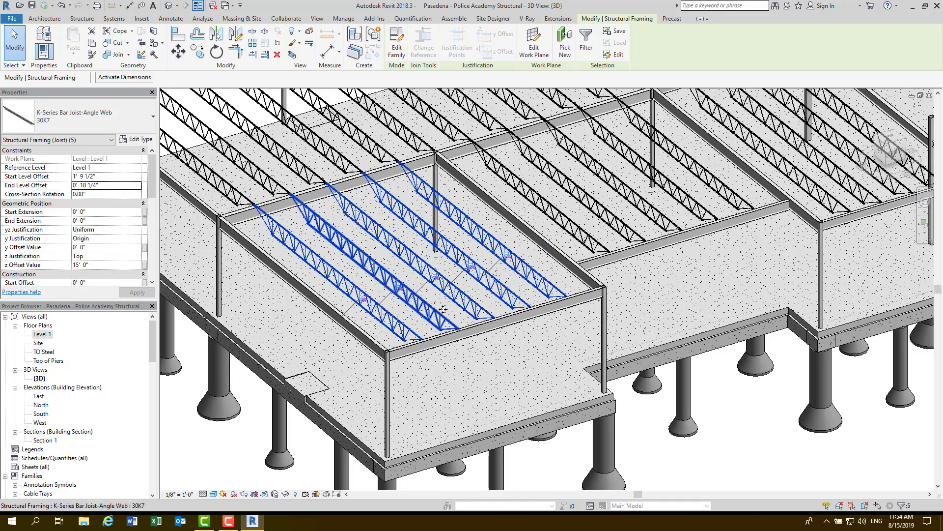
Lower the z offset value of the W18X40 and W16X26 front-edge girders together by 2.5" to 16' 7"
{"action": "scroll", "coordinate": [499, 298], "scroll_direction": "down", "scroll_amount": 3}
{"action": "scroll", "coordinate": [511, 314], "scroll_direction": "up", "scroll_amount": 3}
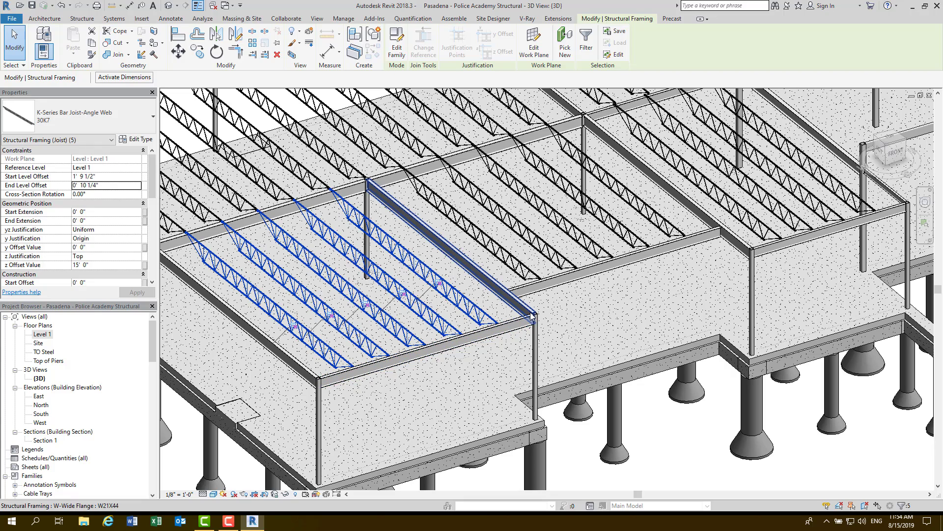
{"action": "left_click", "coordinate": [513, 328]}
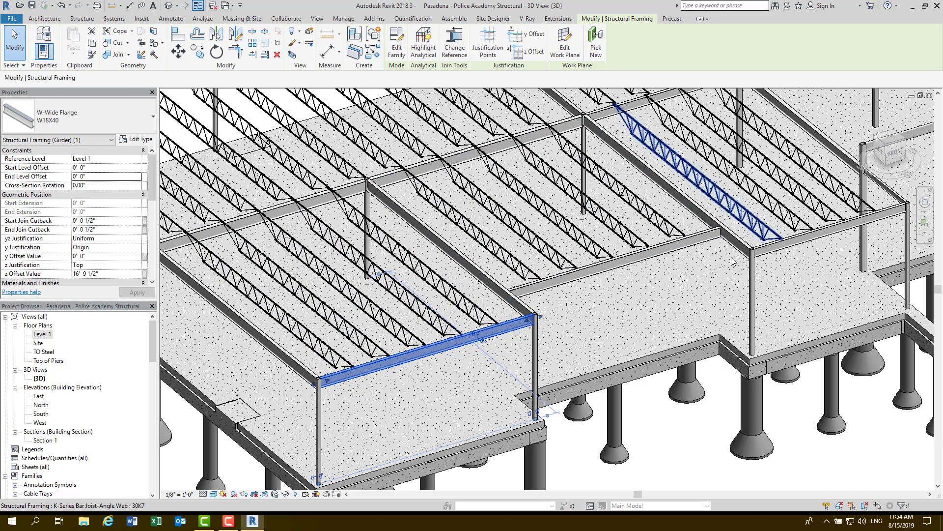
{"action": "left_click", "coordinate": [774, 253]}
{"action": "left_click", "coordinate": [770, 252]}
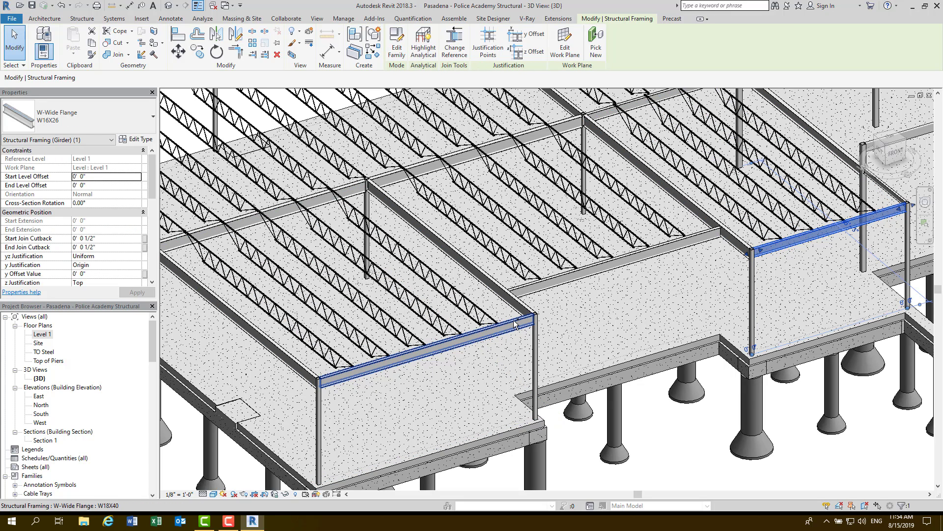
{"action": "left_click", "coordinate": [494, 337], "text": "ctrl"}
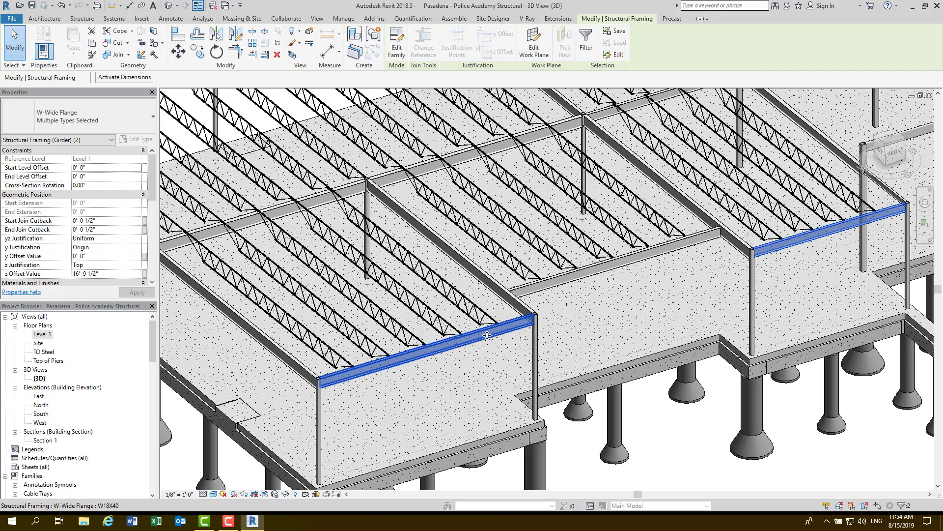
{"action": "middle_click_drag", "start_coordinate": [487, 335], "coordinate": [475, 328]}
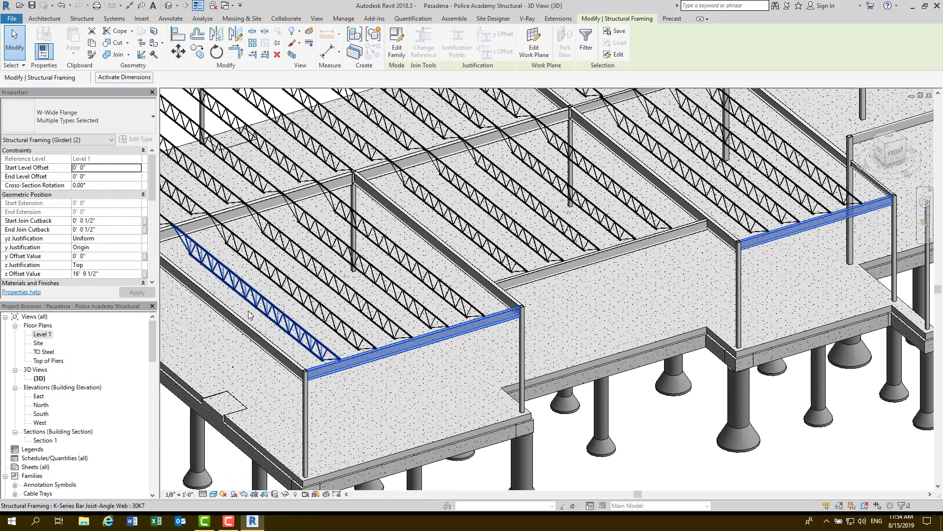
{"action": "left_click", "coordinate": [75, 274]}
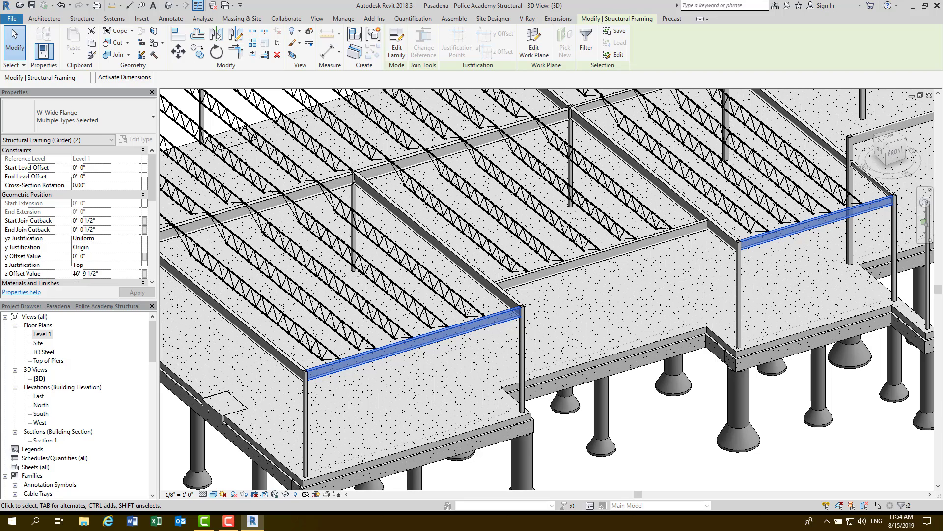
{"action": "type", "text": "="}
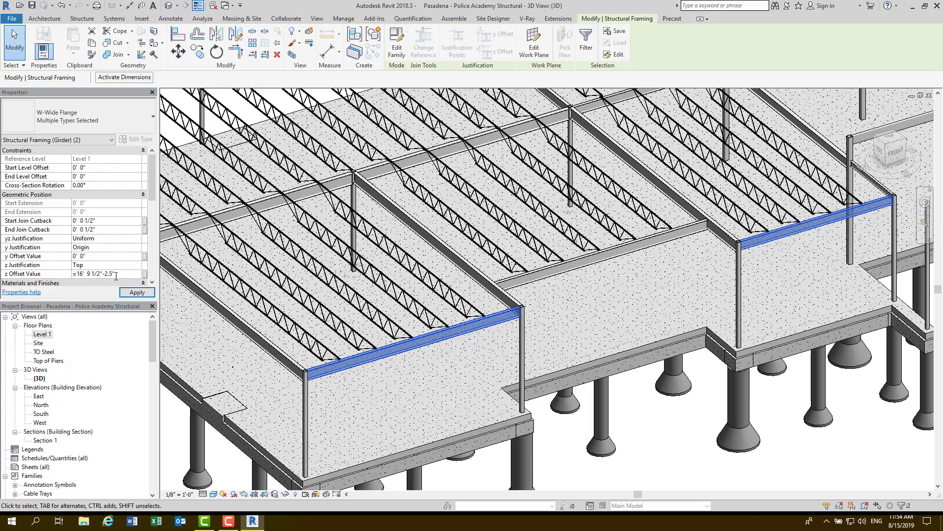
{"action": "key", "text": "Return"}
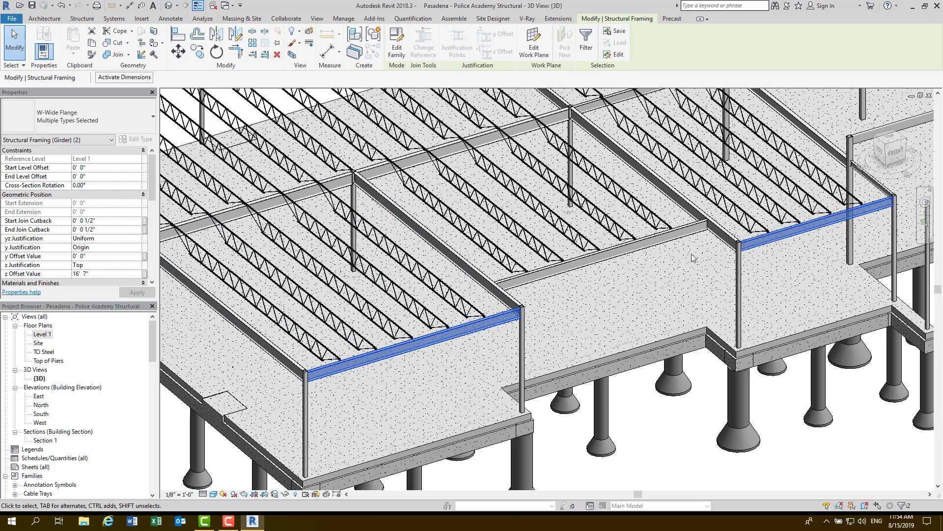
Set the z offset value of the three W18X50 girders along the long front edge to 16' 4"
{"action": "middle_click_drag", "start_coordinate": [635, 284], "coordinate": [322, 407]}
{"action": "middle_click_drag", "start_coordinate": [637, 253], "coordinate": [267, 357]}
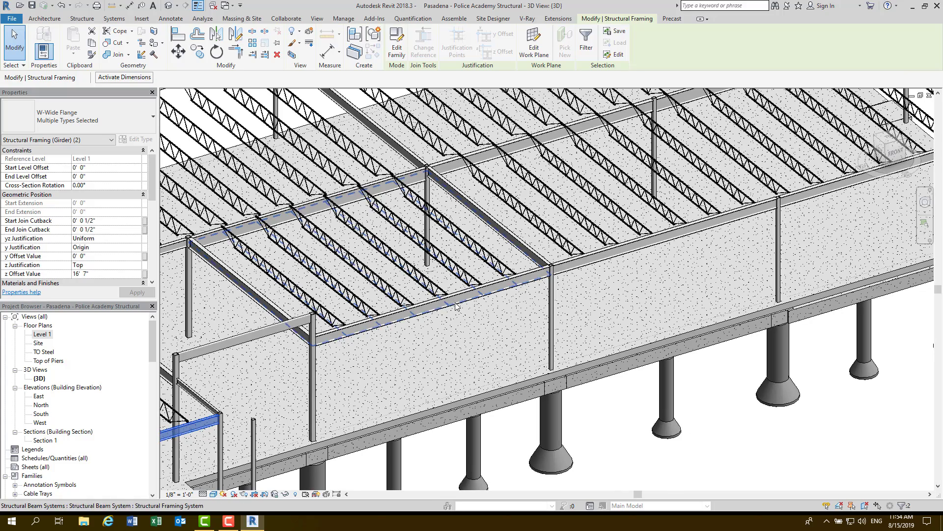
{"action": "left_click", "coordinate": [462, 297]}
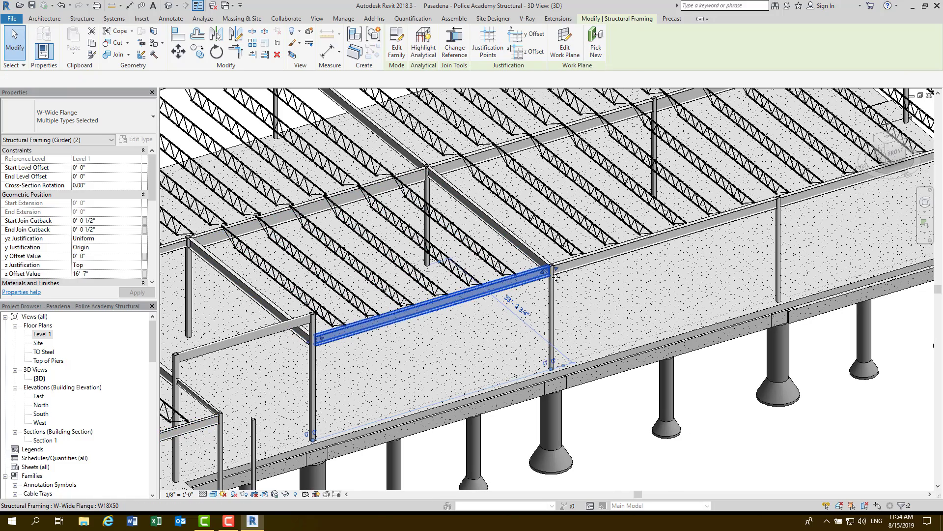
{"action": "left_click", "coordinate": [723, 220], "text": "ctrl"}
{"action": "scroll", "coordinate": [472, 327], "scroll_direction": "down", "scroll_amount": 3}
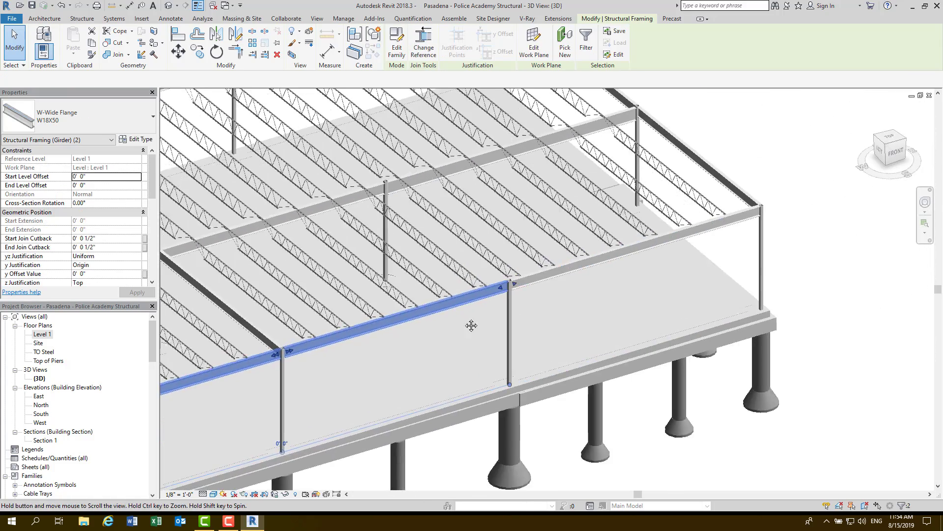
{"action": "scroll", "coordinate": [541, 275], "scroll_direction": "up", "scroll_amount": 3}
{"action": "left_click", "coordinate": [569, 268], "text": "ctrl"}
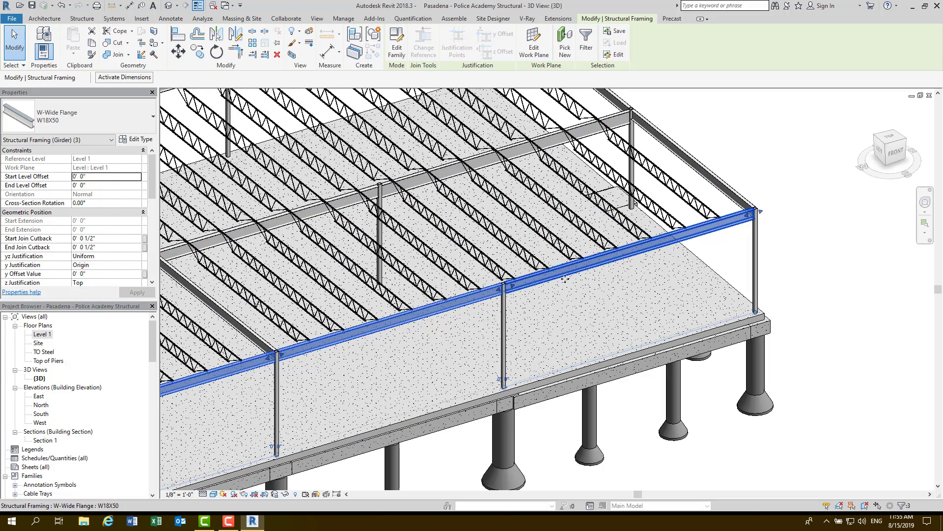
{"action": "left_click", "coordinate": [455, 239], "text": "ctrl"}
{"action": "middle_click_drag", "start_coordinate": [456, 240], "coordinate": [622, 321]}
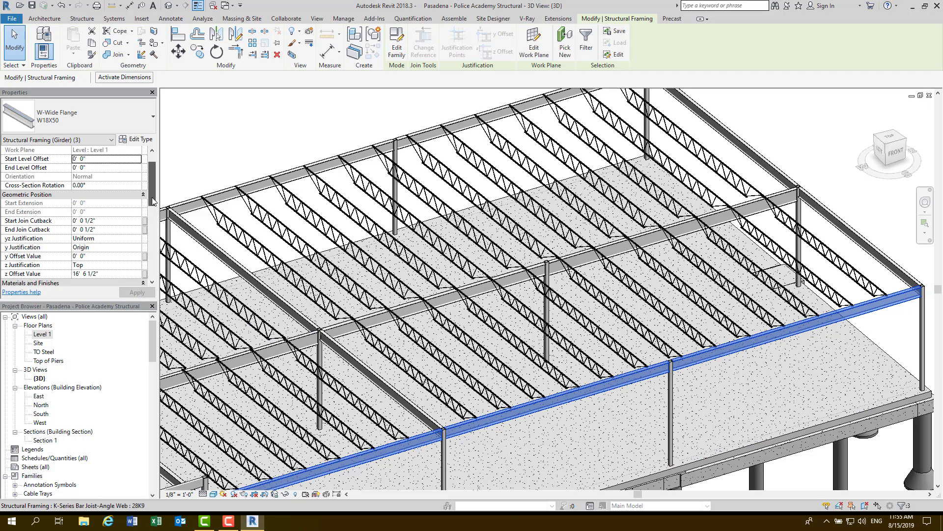
{"action": "scroll", "coordinate": [88, 268], "scroll_direction": "down", "scroll_amount": 1}
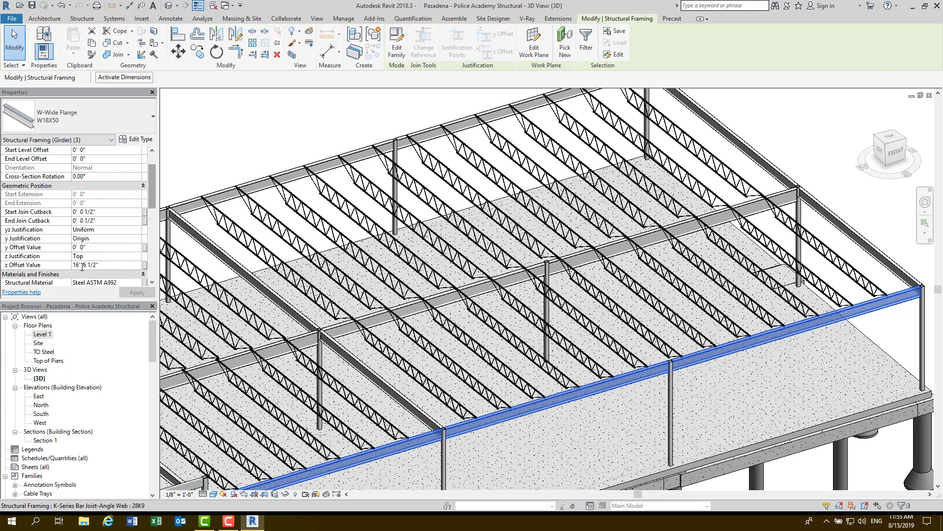
{"action": "left_click", "coordinate": [83, 265]}
{"action": "left_click_drag", "start_coordinate": [112, 263], "coordinate": [126, 263]}
{"action": "type", "text": "4"}
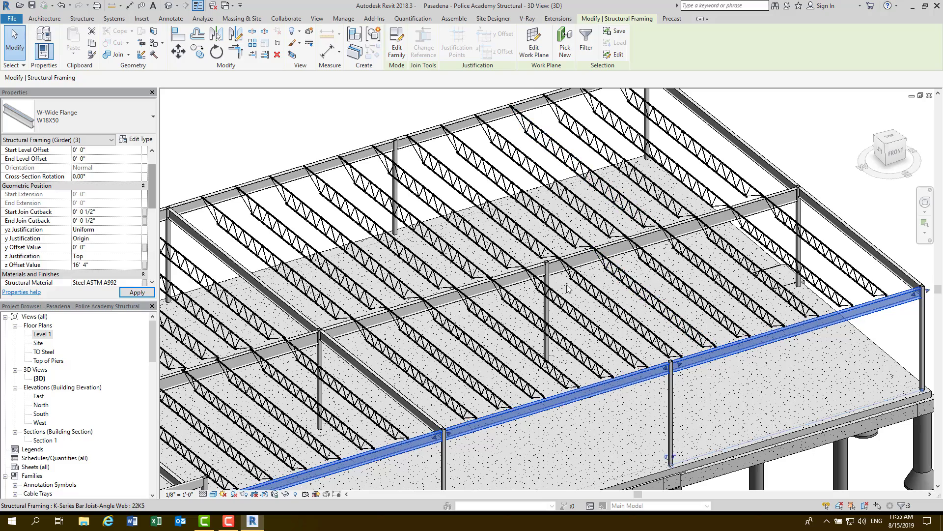
Set the z offset value of all seven girders along the back edge to 14' 9 1/2"
{"action": "middle_click_drag", "start_coordinate": [533, 254], "coordinate": [638, 352]}
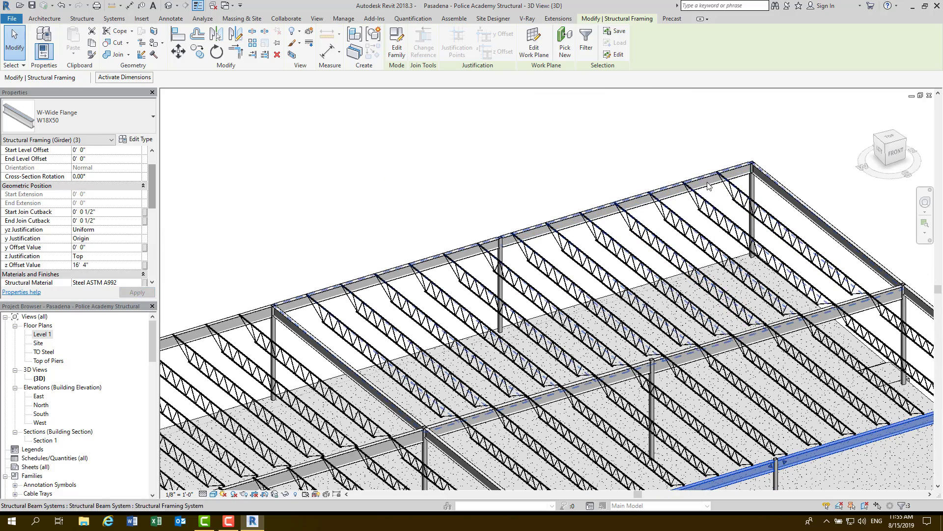
{"action": "left_click", "coordinate": [711, 182]}
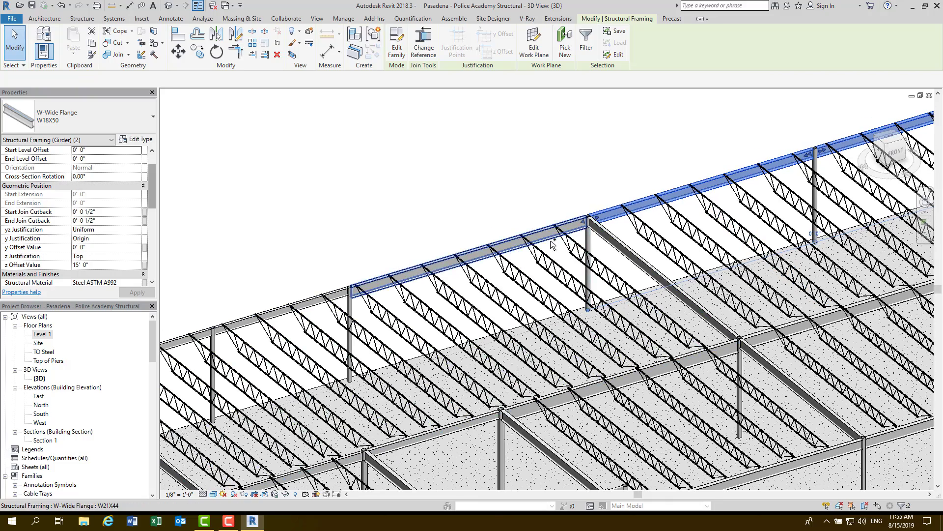
{"action": "left_click", "coordinate": [551, 241], "text": "ctrl"}
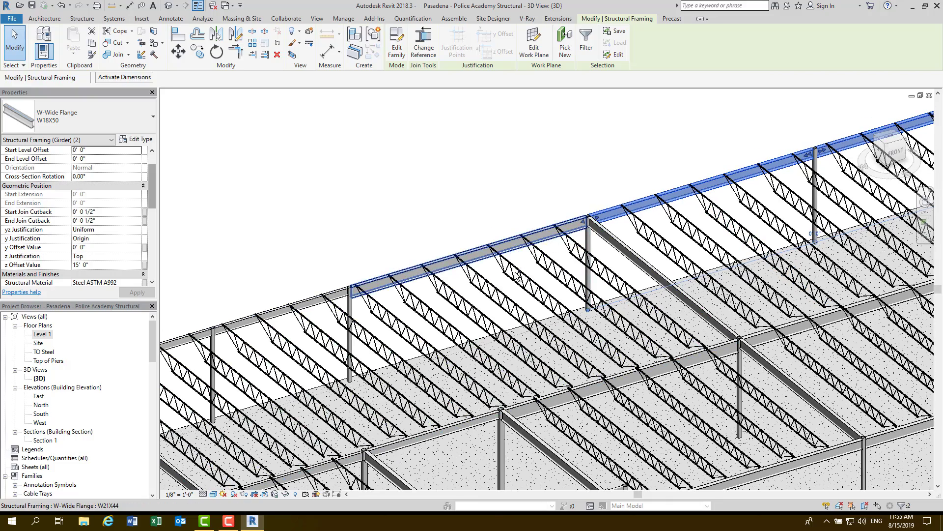
{"action": "middle_click_drag", "start_coordinate": [499, 272], "coordinate": [763, 188]}
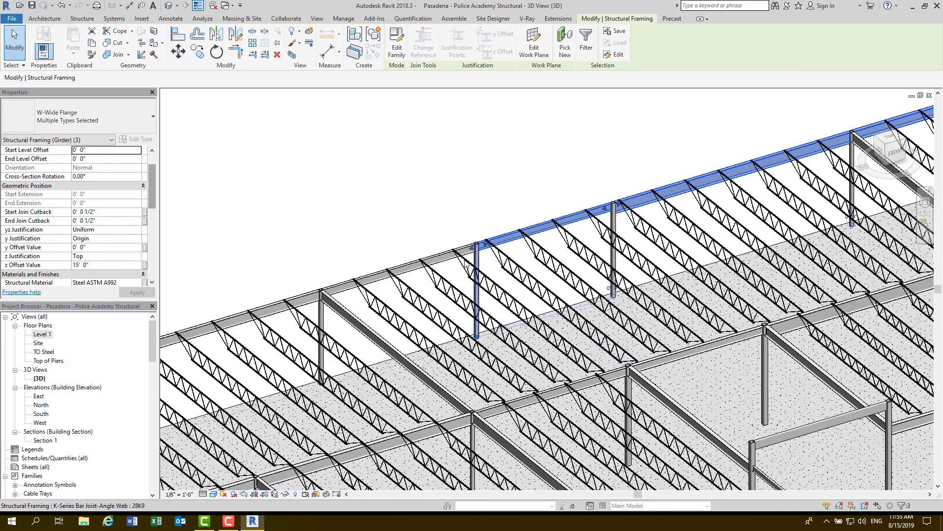
{"action": "left_click", "coordinate": [445, 257], "text": "ctrl"}
{"action": "middle_click_drag", "start_coordinate": [725, 202], "coordinate": [731, 201]}
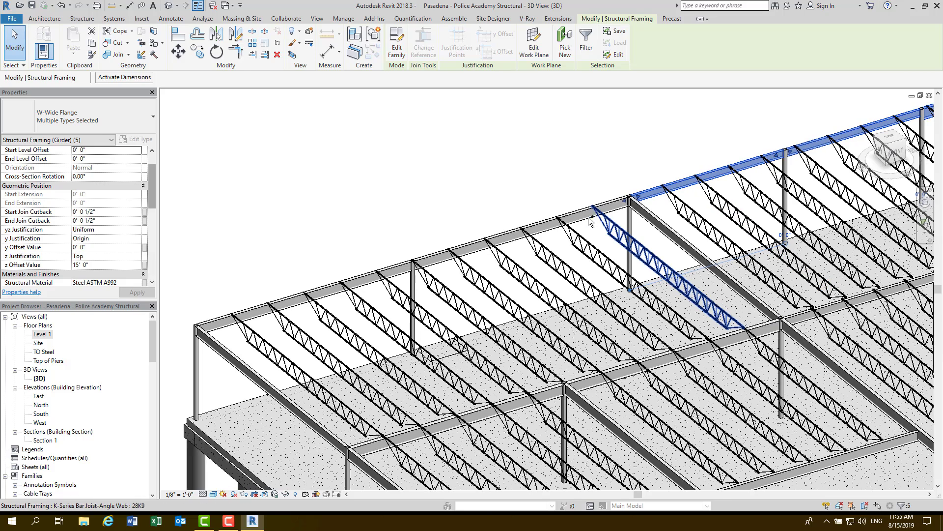
{"action": "left_click", "coordinate": [521, 230], "text": "ctrl"}
{"action": "left_click", "coordinate": [370, 285], "text": "ctrl"}
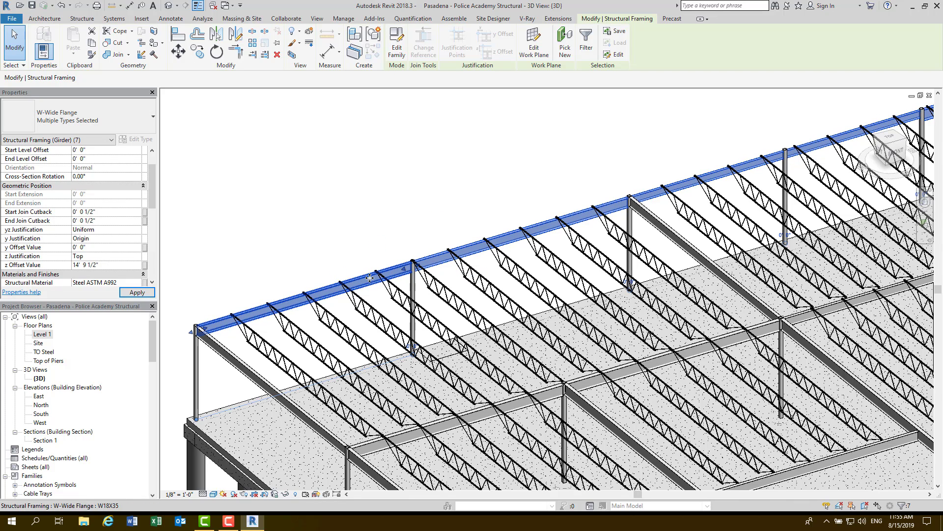
{"action": "left_click", "coordinate": [315, 267]}
Examine the joist seats at the back corner girder and the roof framing of the whole building in 3D
{"action": "scroll", "coordinate": [373, 290], "scroll_direction": "up", "scroll_amount": 5}
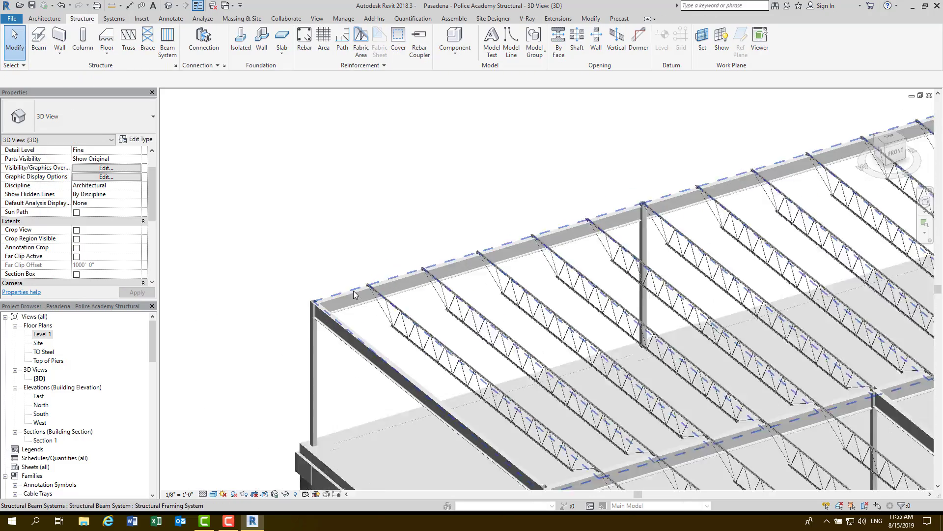
{"action": "scroll", "coordinate": [380, 289], "scroll_direction": "down", "scroll_amount": 5}
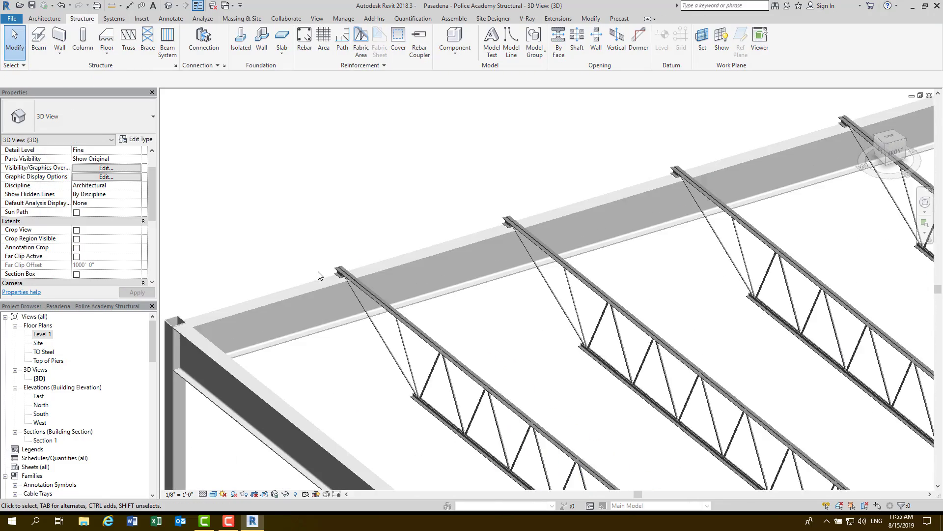
{"action": "scroll", "coordinate": [322, 281], "scroll_direction": "down", "scroll_amount": 8}
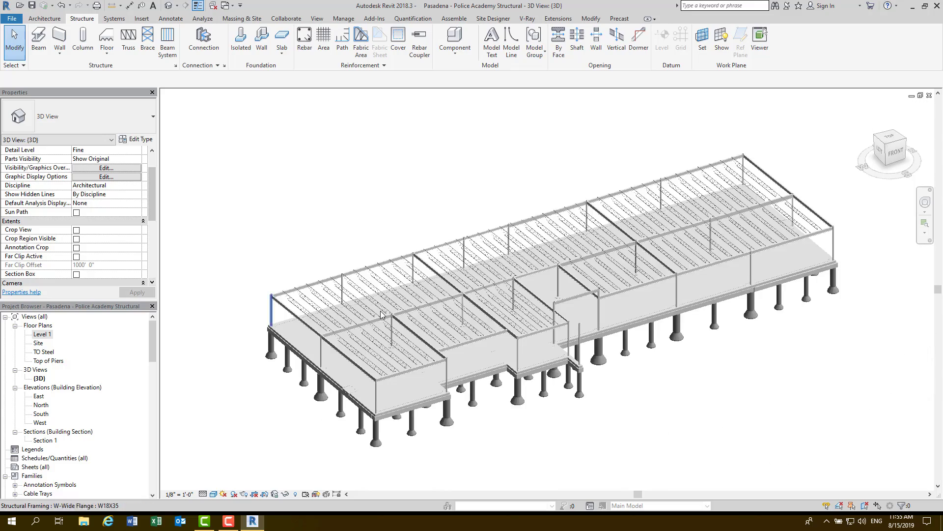
{"action": "middle_click_drag", "start_coordinate": [408, 315], "coordinate": [420, 323]}
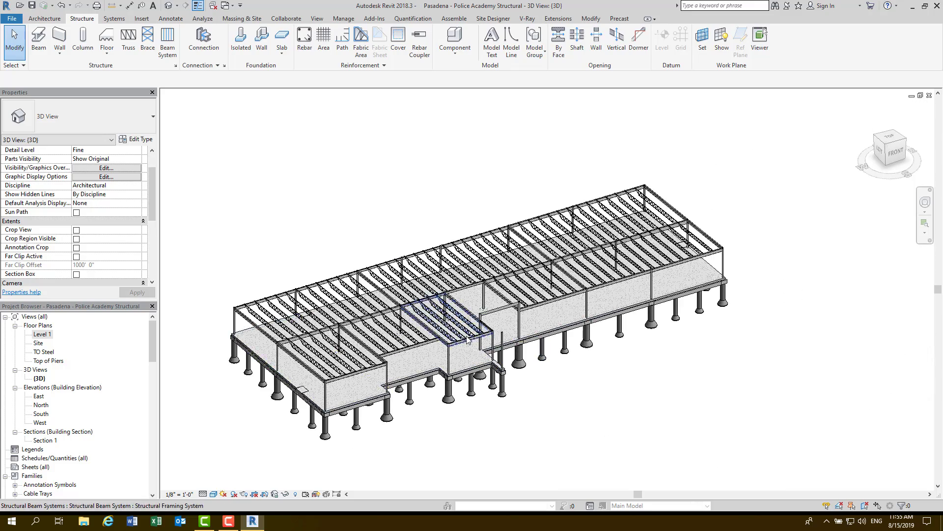
{"action": "scroll", "coordinate": [528, 374], "scroll_direction": "up", "scroll_amount": 4}
{"action": "scroll", "coordinate": [528, 375], "scroll_direction": "down", "scroll_amount": 6}
{"action": "middle_click_drag", "start_coordinate": [642, 417], "coordinate": [667, 373]}
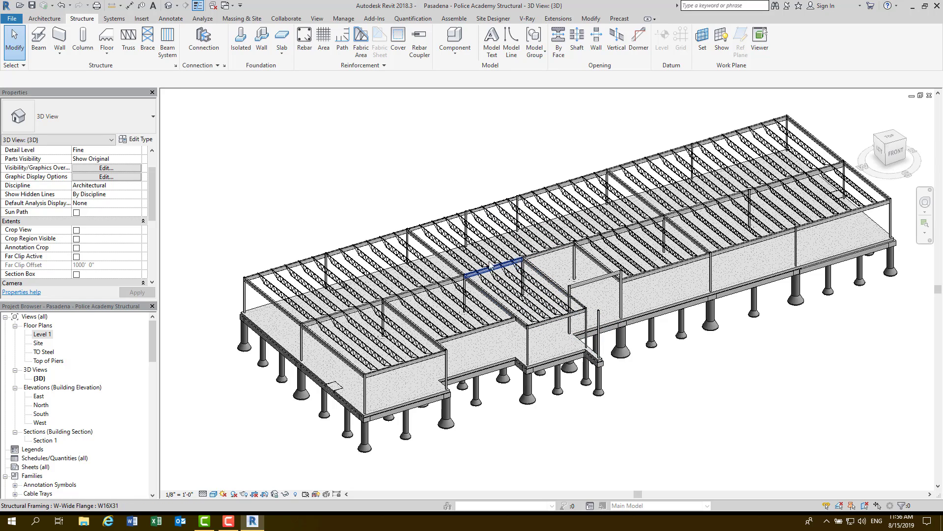
{"action": "middle_click_drag", "start_coordinate": [242, 244], "coordinate": [300, 239]}
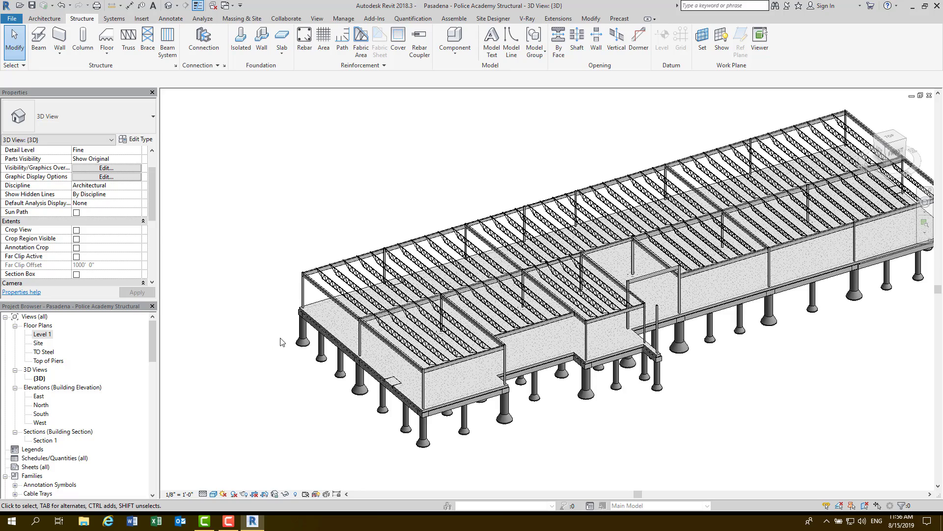
{"action": "middle_click_drag", "start_coordinate": [289, 358], "coordinate": [192, 288]}
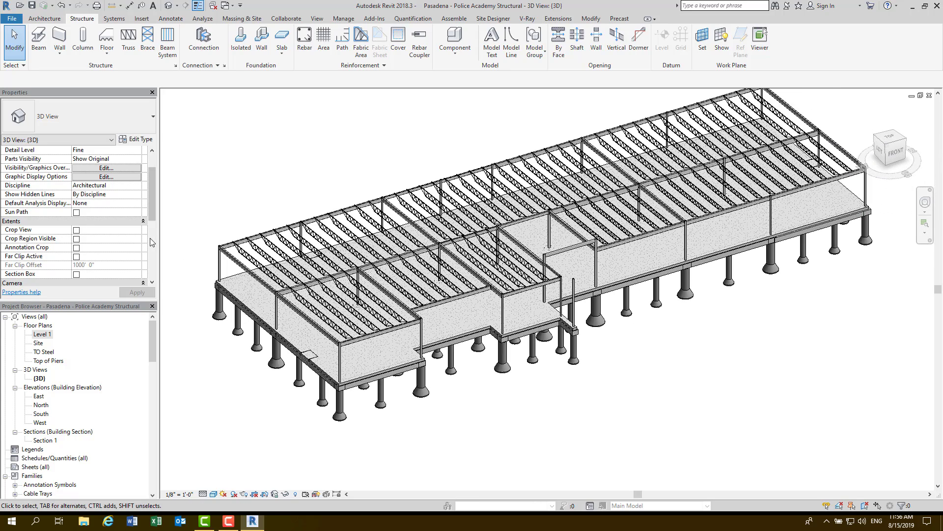
Open the Level 1 floor plan and save the project
{"action": "left_click_drag", "start_coordinate": [153, 214], "coordinate": [154, 194]}
{"action": "double_click", "coordinate": [44, 333]}
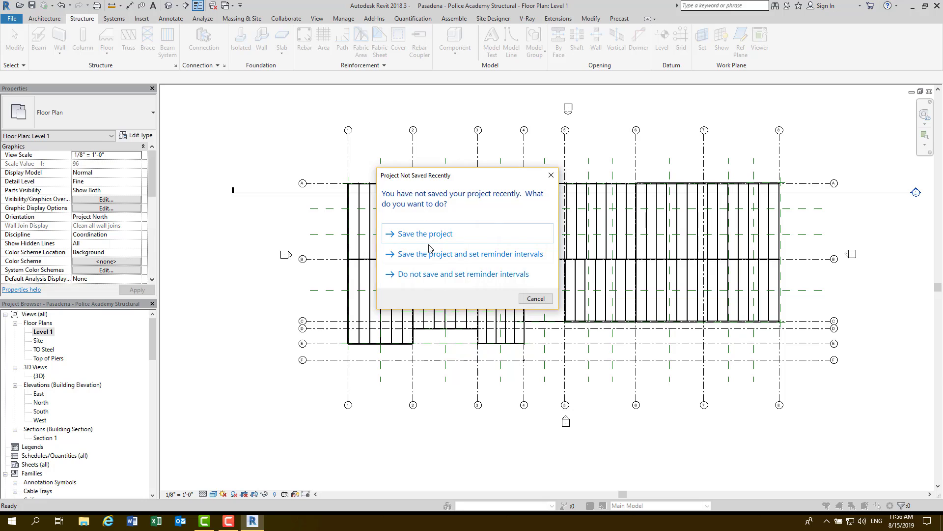
{"action": "left_click", "coordinate": [430, 238]}
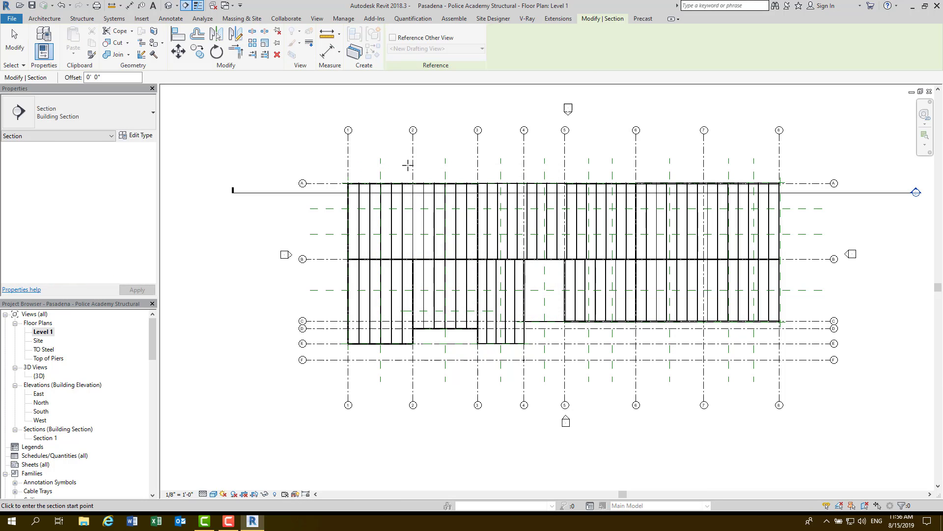
Draw a building section line parallel to grid 2, just on its grid 1 side, from beyond grid A to past grid E
{"action": "left_click", "coordinate": [407, 163]}
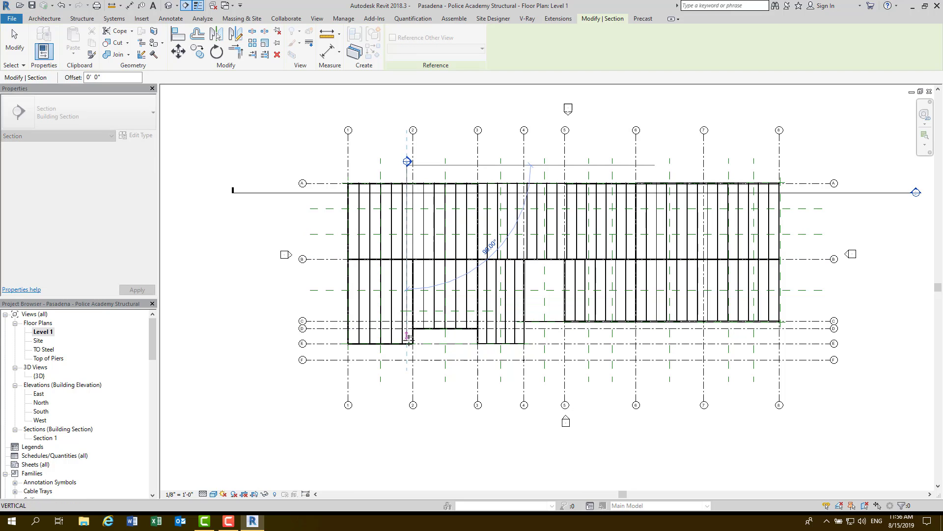
{"action": "left_click", "coordinate": [407, 352]}
{"action": "key", "text": "Escape"}
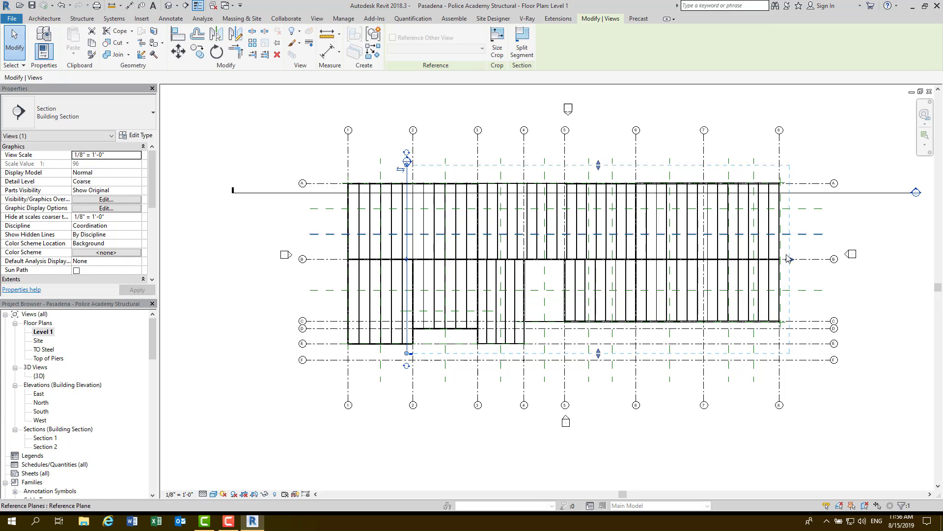
Shorten the new section's view depth to a narrow strip and shift its line slightly toward grid 1
{"action": "left_click_drag", "start_coordinate": [789, 264], "coordinate": [532, 267]}
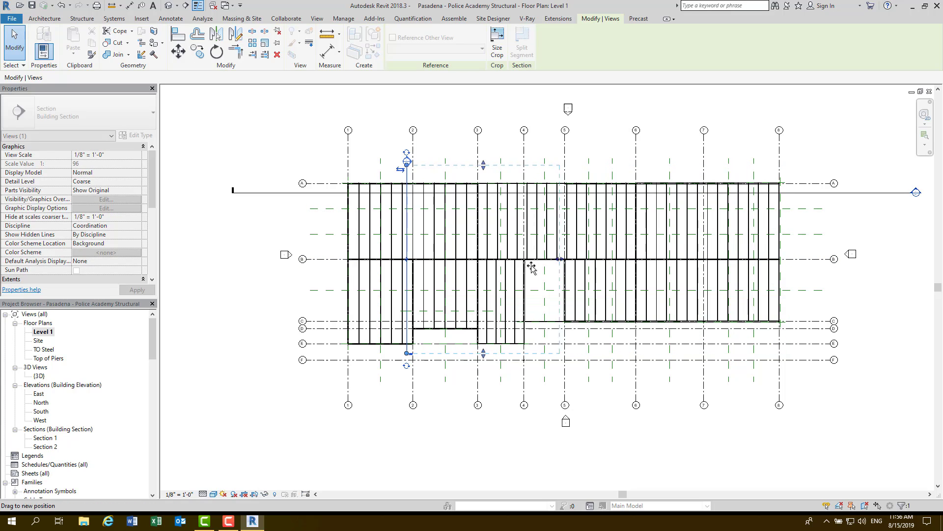
{"action": "left_click_drag", "start_coordinate": [430, 269], "coordinate": [419, 274]}
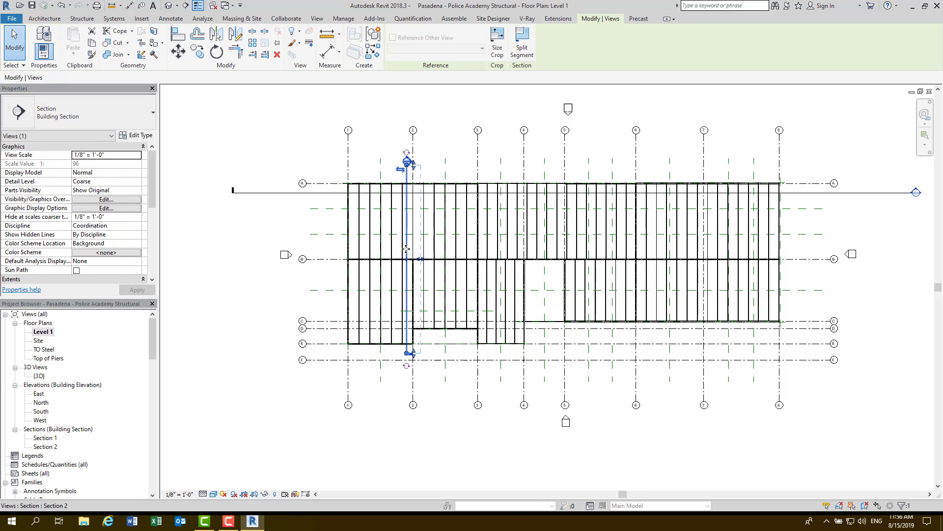
{"action": "mouse_move", "coordinate": [399, 252]}
{"action": "left_mouse_down"}
{"action": "mouse_move", "coordinate": [390, 253]}
{"action": "mouse_move", "coordinate": [408, 264]}
{"action": "left_mouse_up"}
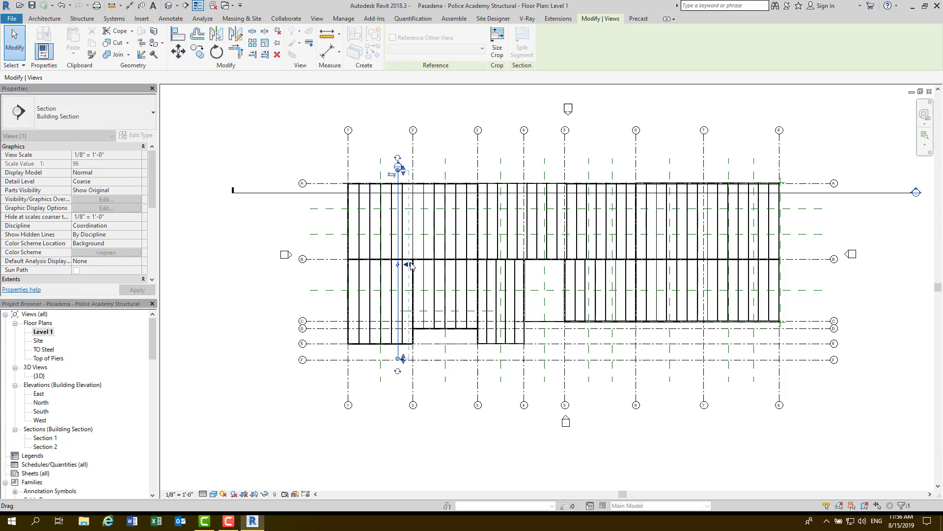
{"action": "left_click", "coordinate": [380, 131]}
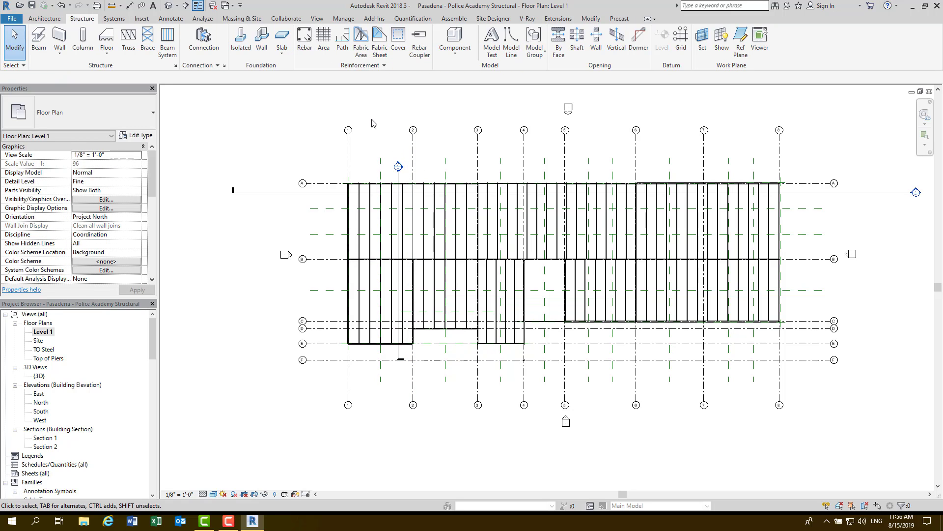
Open the new section view and extend its crop region well above the roof joists and down to the pier bells
{"action": "double_click", "coordinate": [399, 167]}
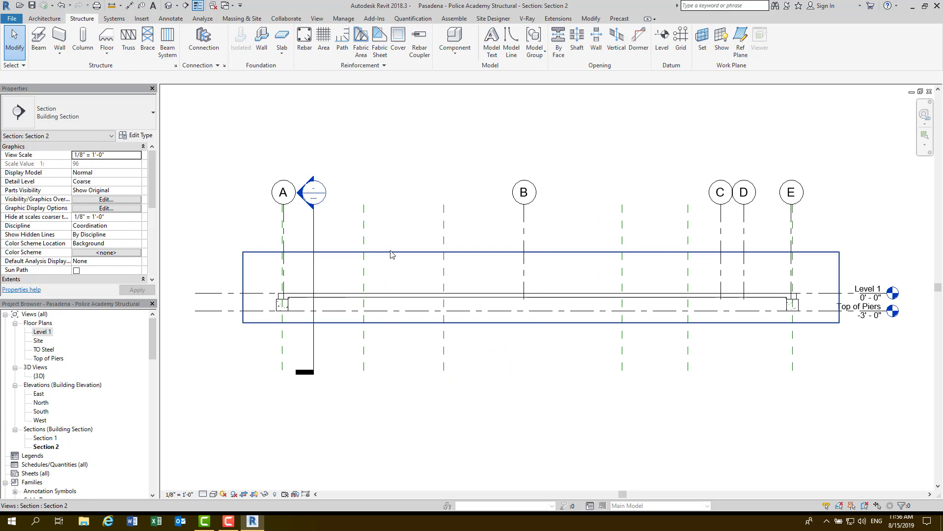
{"action": "left_click", "coordinate": [397, 323]}
{"action": "scroll", "coordinate": [344, 386], "scroll_direction": "down", "scroll_amount": 2}
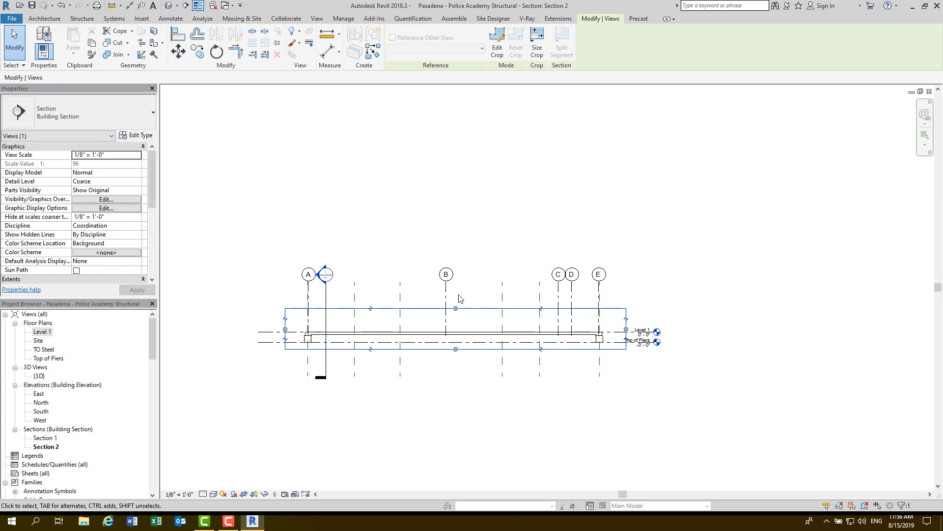
{"action": "left_click_drag", "start_coordinate": [456, 309], "coordinate": [456, 110]}
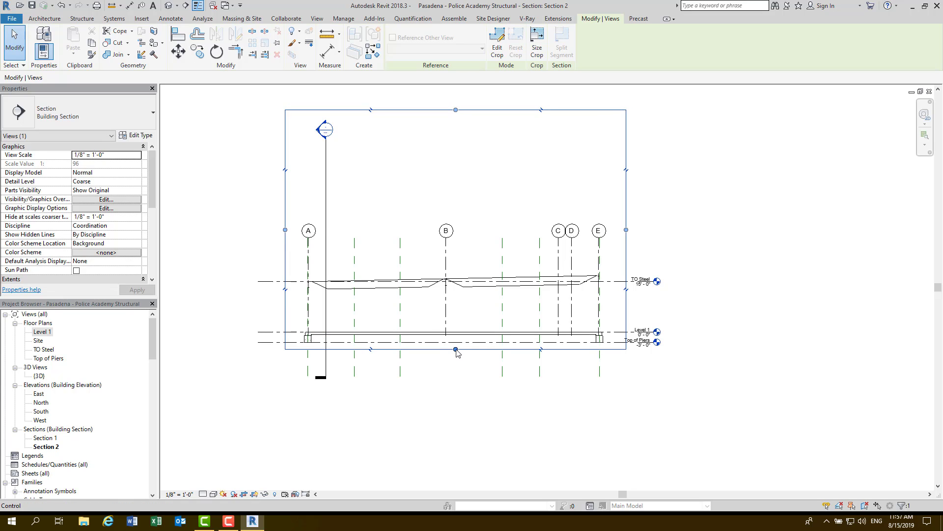
{"action": "left_click_drag", "start_coordinate": [456, 350], "coordinate": [456, 385]}
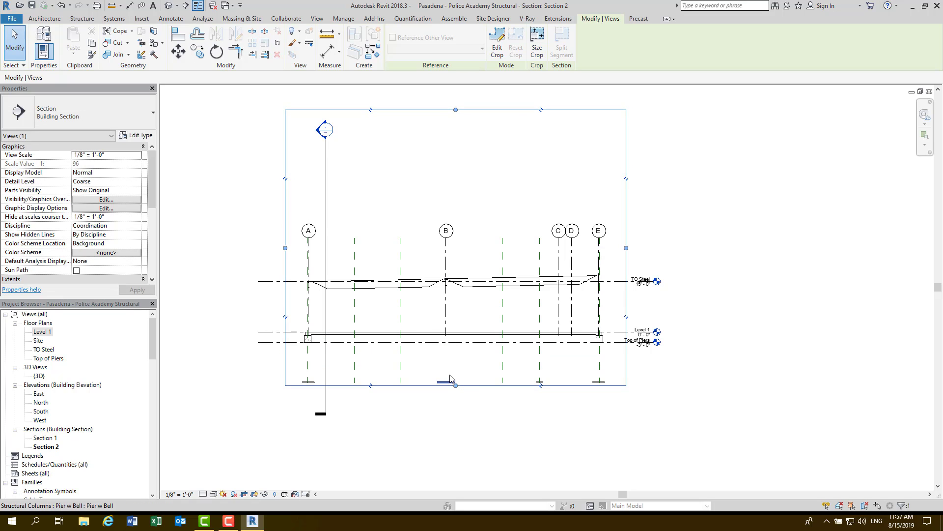
Set the Section 2 view's detail level to Fine and its visual style to Shaded
{"action": "left_click", "coordinate": [203, 494]}
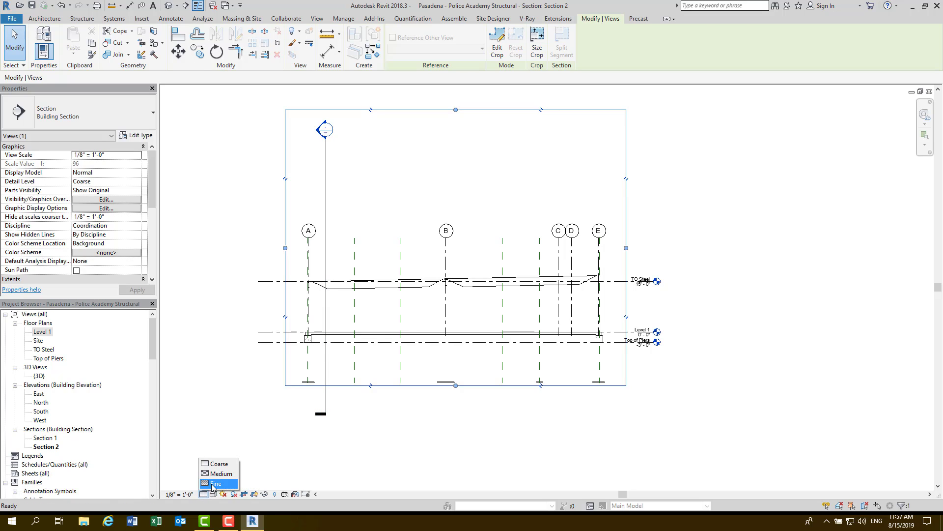
{"action": "left_click", "coordinate": [214, 484]}
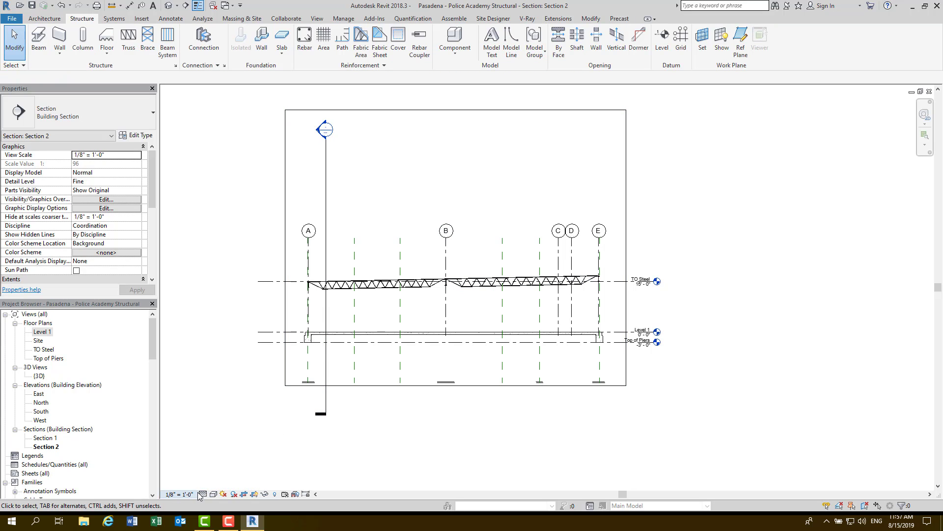
{"action": "left_click", "coordinate": [215, 494]}
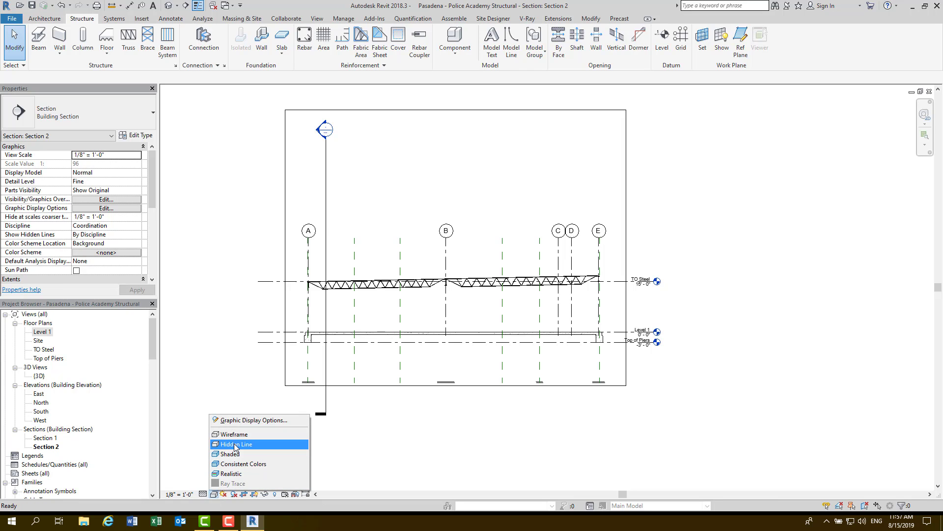
{"action": "left_click", "coordinate": [235, 454]}
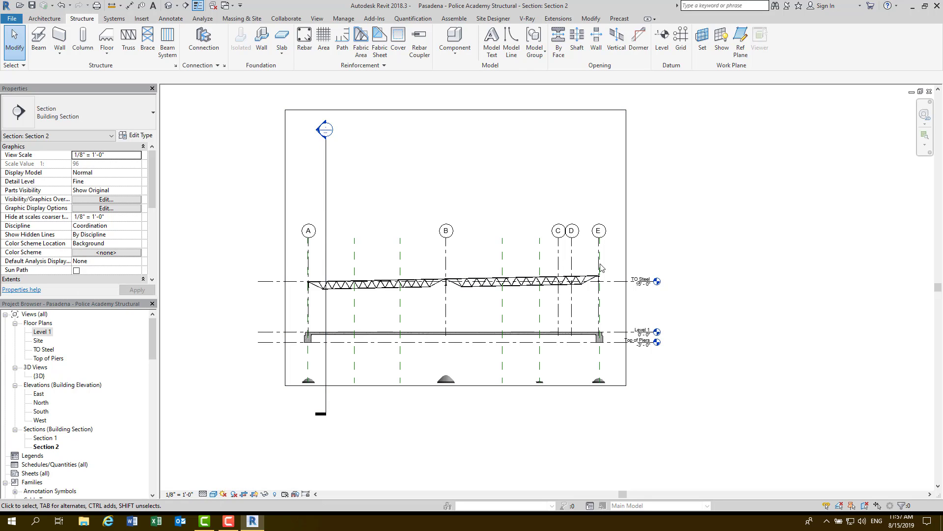
Examine how the bar joist seats meet the wide flange girders at grids E and B in the section
{"action": "scroll", "coordinate": [602, 273], "scroll_direction": "up", "scroll_amount": 5}
{"action": "scroll", "coordinate": [595, 291], "scroll_direction": "up", "scroll_amount": 6}
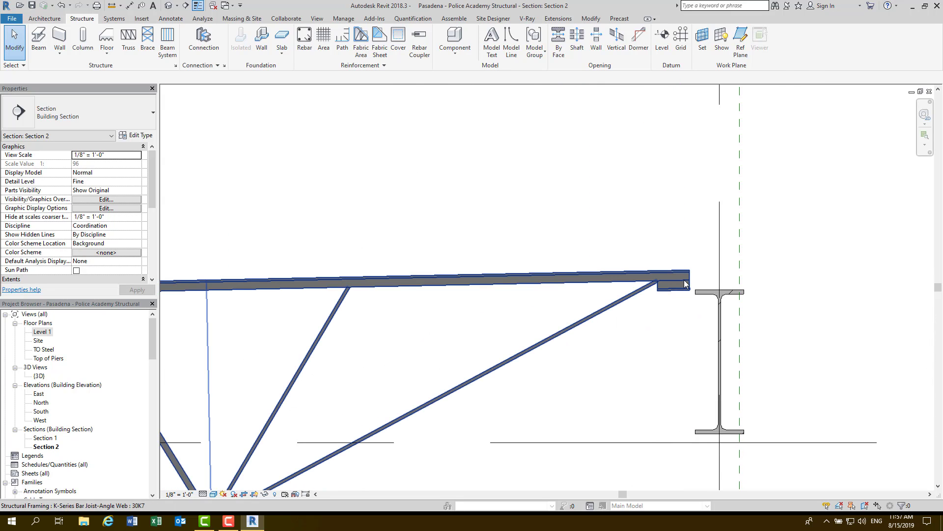
{"action": "left_click", "coordinate": [687, 278]}
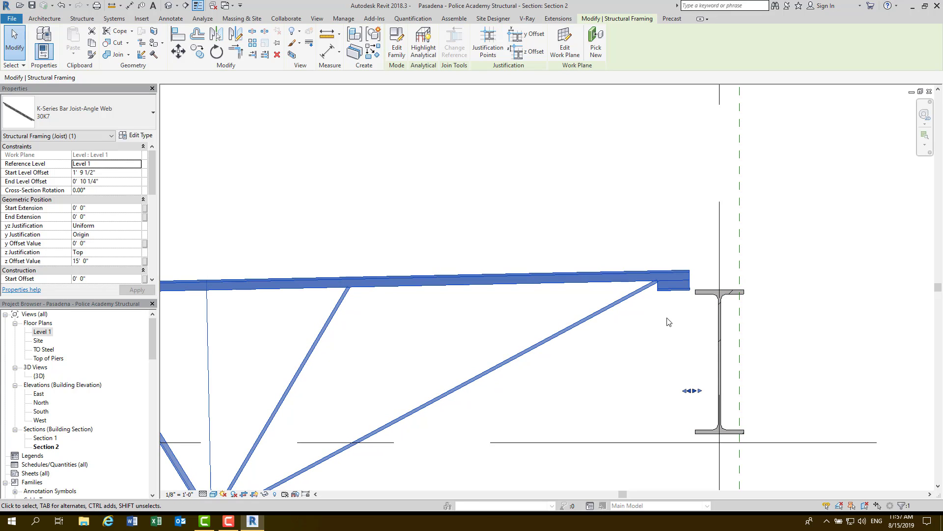
{"action": "scroll", "coordinate": [666, 324], "scroll_direction": "down", "scroll_amount": 2}
{"action": "middle_click_drag", "start_coordinate": [665, 324], "coordinate": [931, 286]}
{"action": "scroll", "coordinate": [790, 320], "scroll_direction": "down", "scroll_amount": 2}
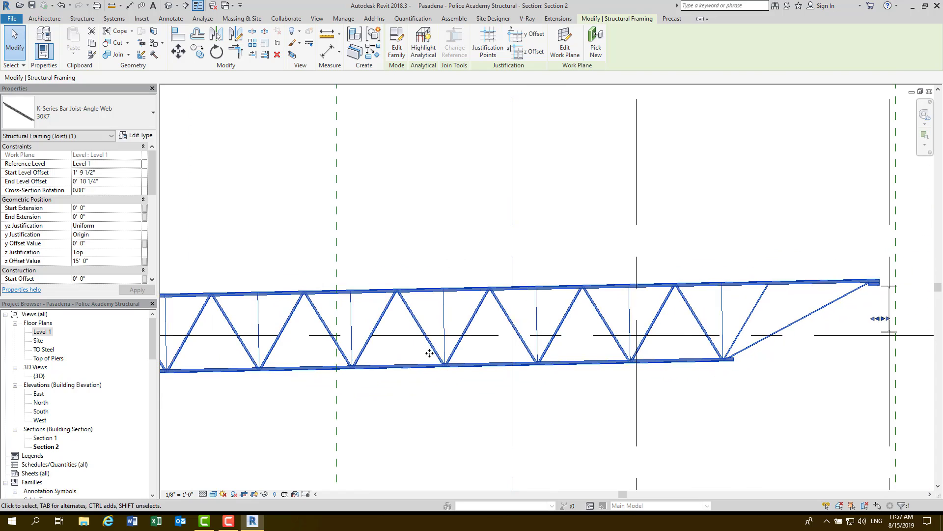
{"action": "middle_click_drag", "start_coordinate": [410, 356], "coordinate": [785, 328]}
{"action": "middle_click_drag", "start_coordinate": [575, 342], "coordinate": [846, 314]}
{"action": "middle_click_drag", "start_coordinate": [443, 327], "coordinate": [736, 320]}
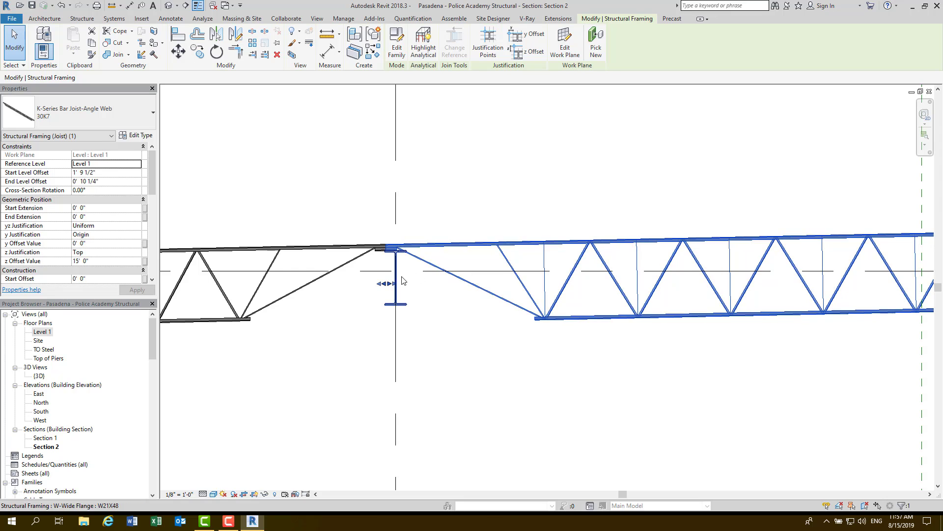
{"action": "middle_click_drag", "start_coordinate": [408, 287], "coordinate": [469, 291]}
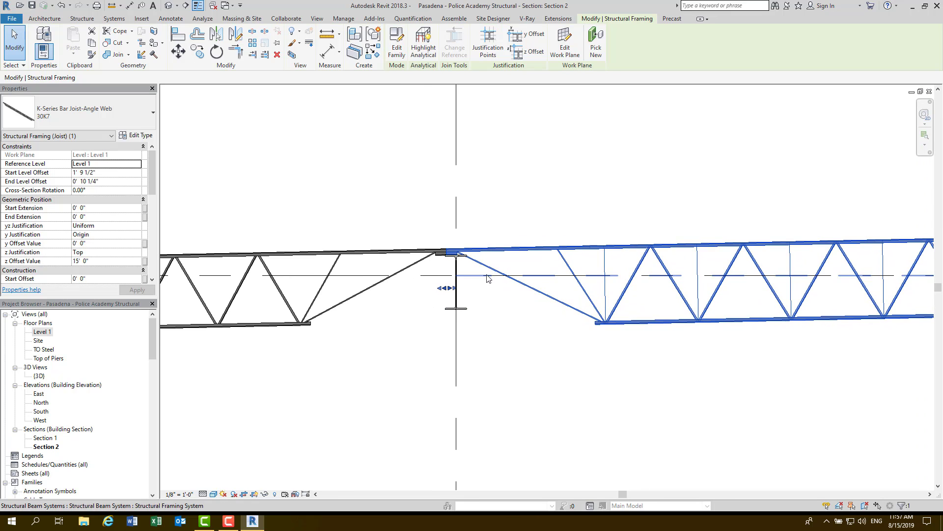
{"action": "scroll", "coordinate": [458, 257], "scroll_direction": "up", "scroll_amount": 5}
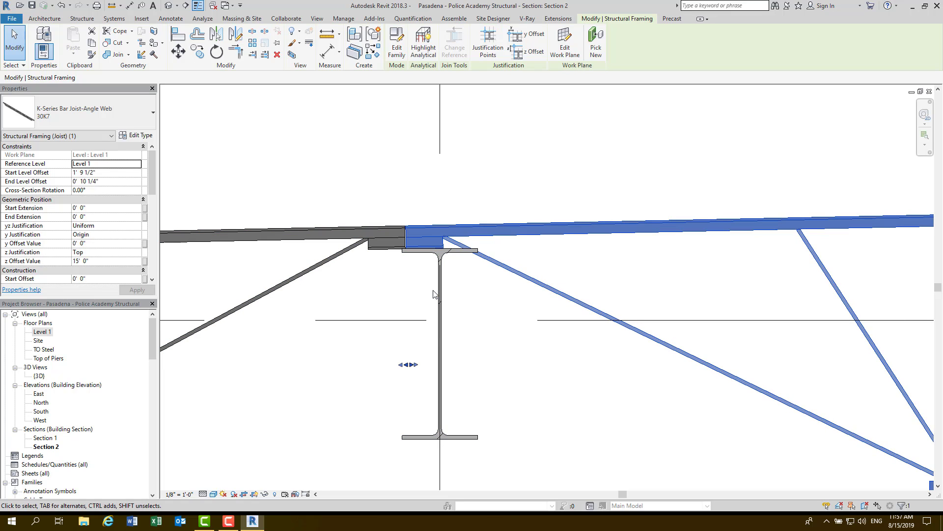
Follow the joist to grid A and inspect its seat's bearing on the W18X35 girder's top flange
{"action": "scroll", "coordinate": [419, 315], "scroll_direction": "down", "scroll_amount": 5}
{"action": "middle_click_drag", "start_coordinate": [347, 333], "coordinate": [585, 316]}
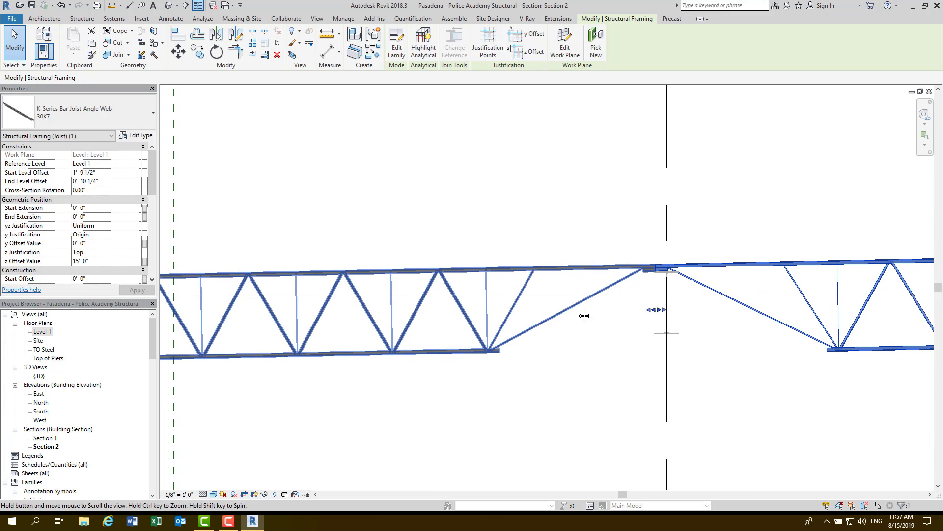
{"action": "scroll", "coordinate": [564, 315], "scroll_direction": "down", "scroll_amount": 2}
{"action": "middle_click_drag", "start_coordinate": [437, 335], "coordinate": [773, 308]}
{"action": "middle_click_drag", "start_coordinate": [262, 335], "coordinate": [563, 329]}
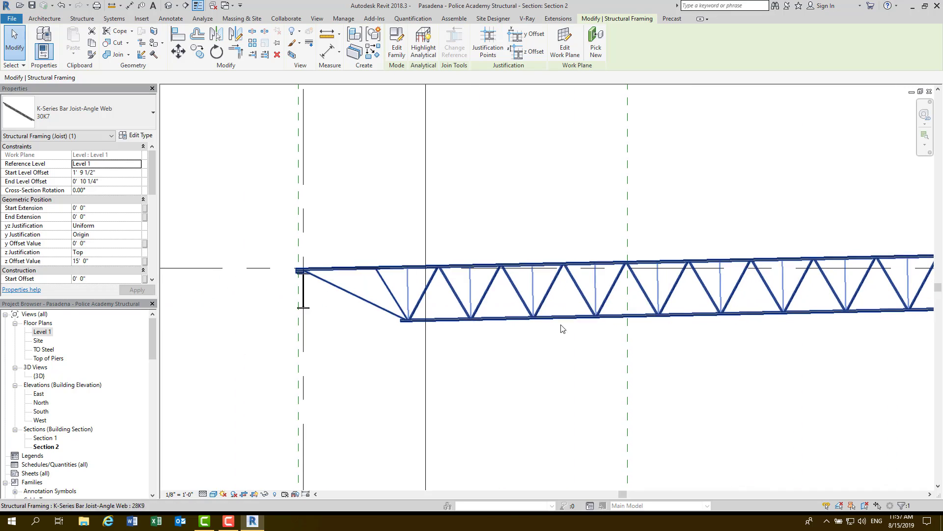
{"action": "scroll", "coordinate": [317, 281], "scroll_direction": "up", "scroll_amount": 5}
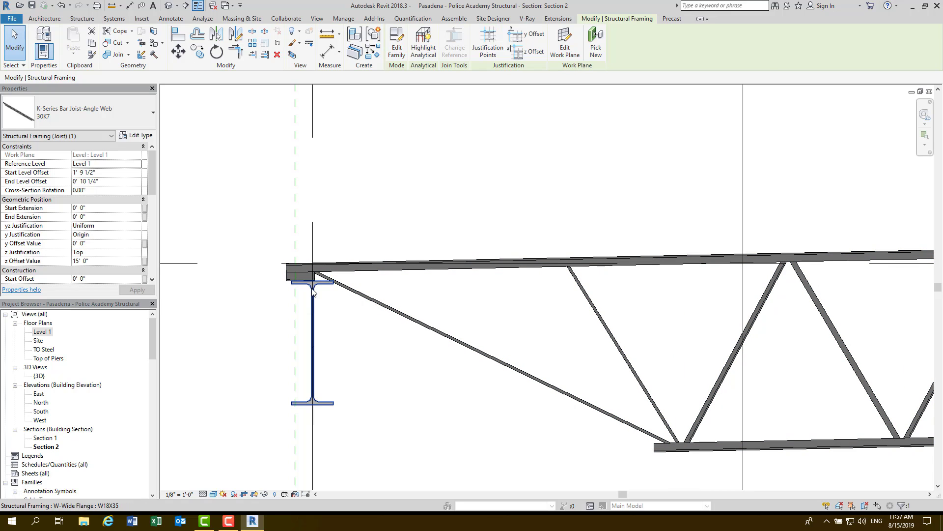
{"action": "scroll", "coordinate": [341, 308], "scroll_direction": "down", "scroll_amount": 4}
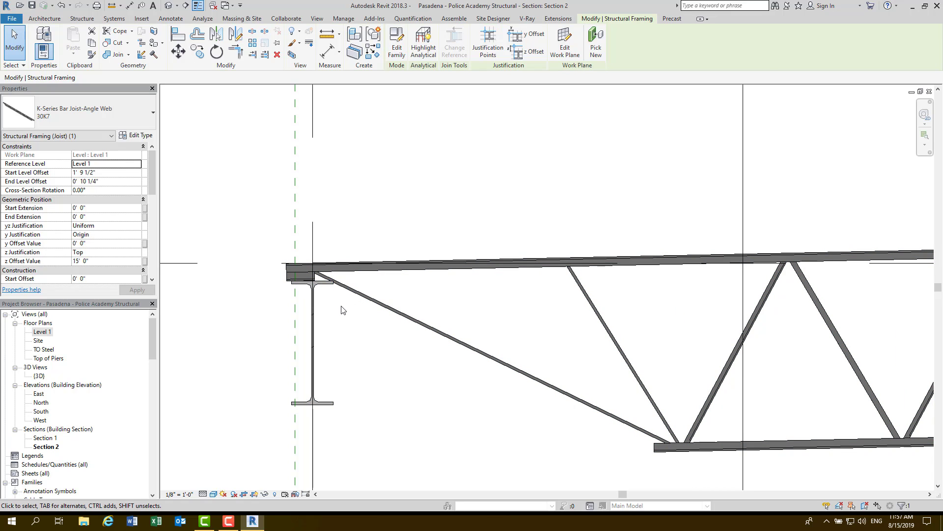
{"action": "scroll", "coordinate": [347, 319], "scroll_direction": "up", "scroll_amount": 5}
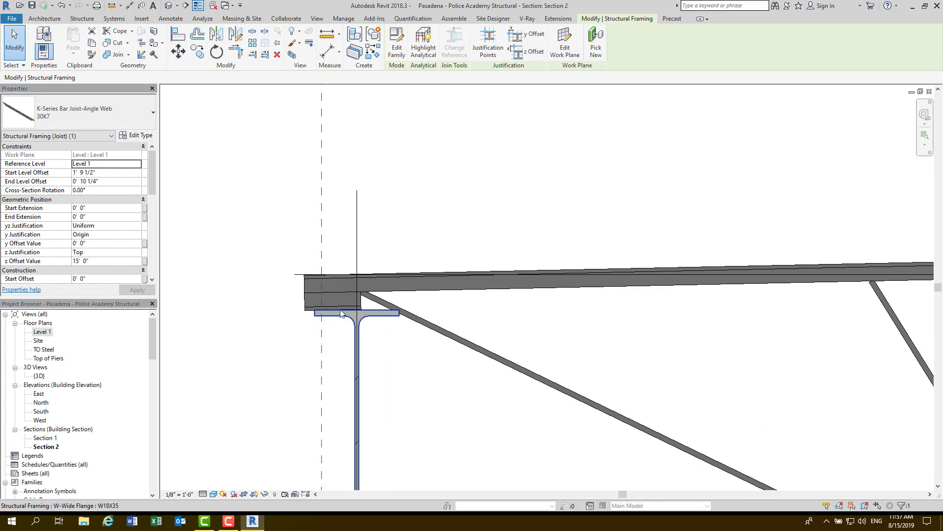
Measure the length of the grid A joist seat between its two ends with an aligned dimension
{"action": "key", "text": "i"}
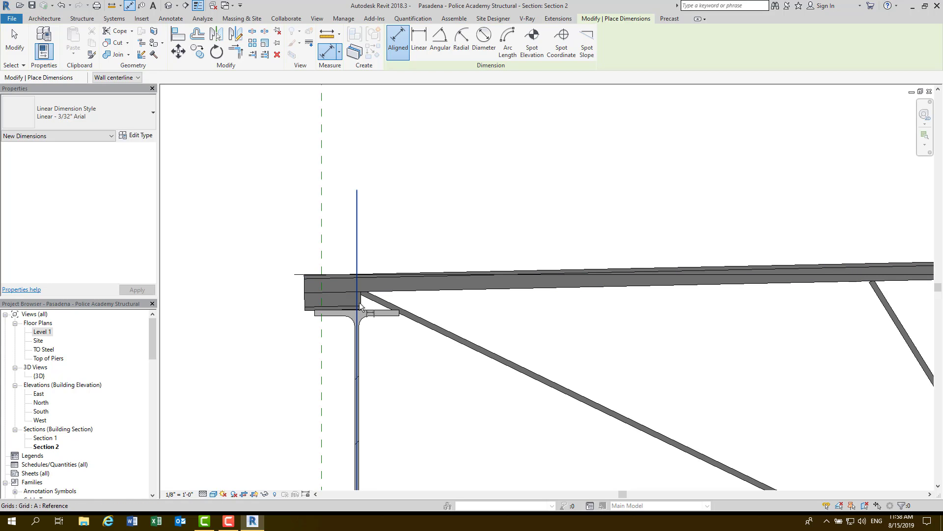
{"action": "scroll", "coordinate": [328, 309], "scroll_direction": "up", "scroll_amount": 3}
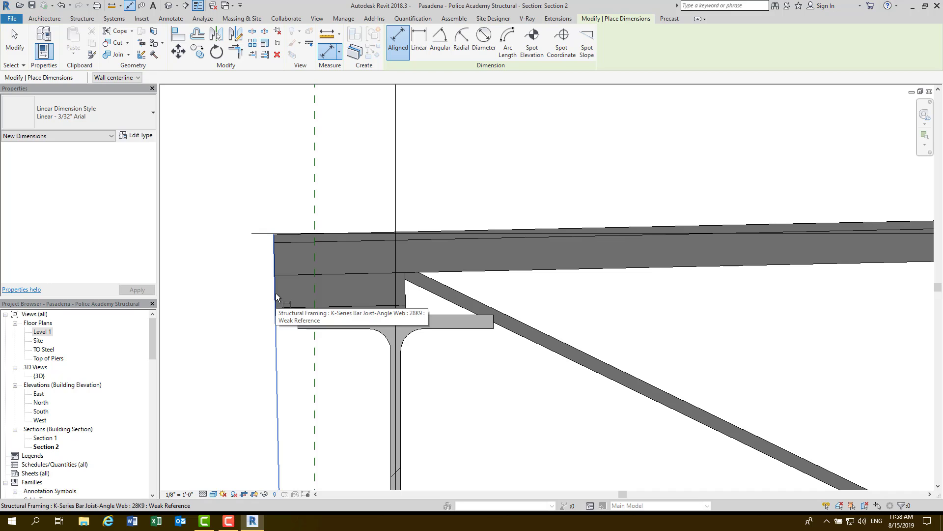
{"action": "left_click", "coordinate": [276, 297]}
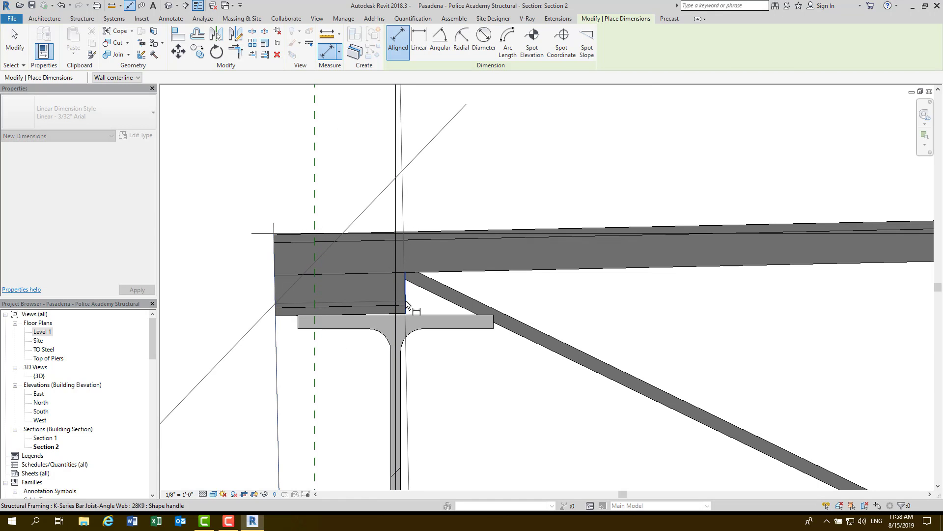
{"action": "scroll", "coordinate": [368, 340], "scroll_direction": "down", "scroll_amount": 3}
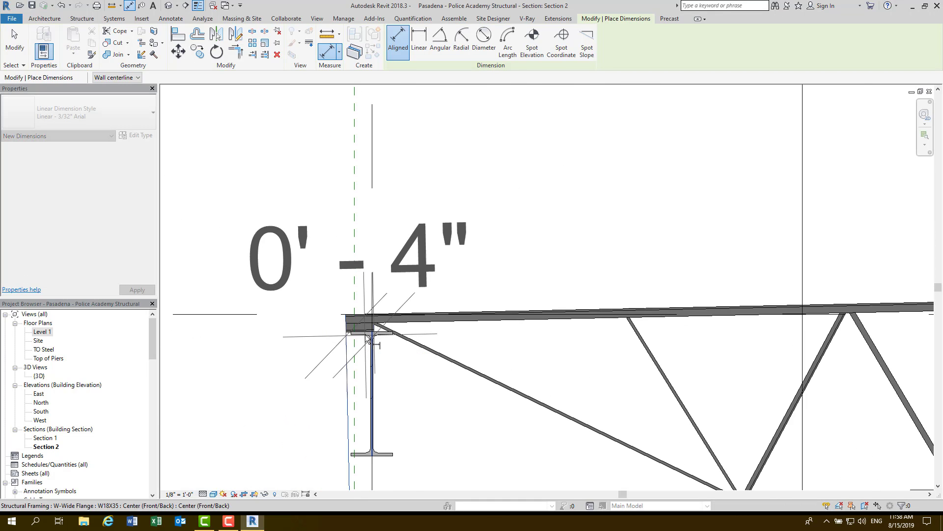
{"action": "scroll", "coordinate": [367, 340], "scroll_direction": "up", "scroll_amount": 4}
{"action": "key", "text": "Escape"}
{"action": "key", "text": "Escape"}
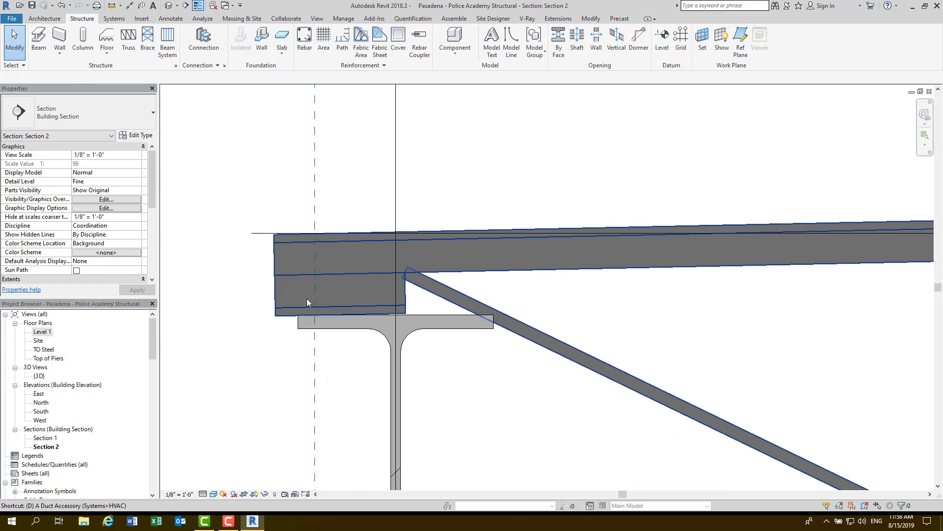
Draw Thin Lines detail lines from the midpoint of the joist's end edge down to the seat corner and along the seat's underside
{"action": "key", "text": "l"}
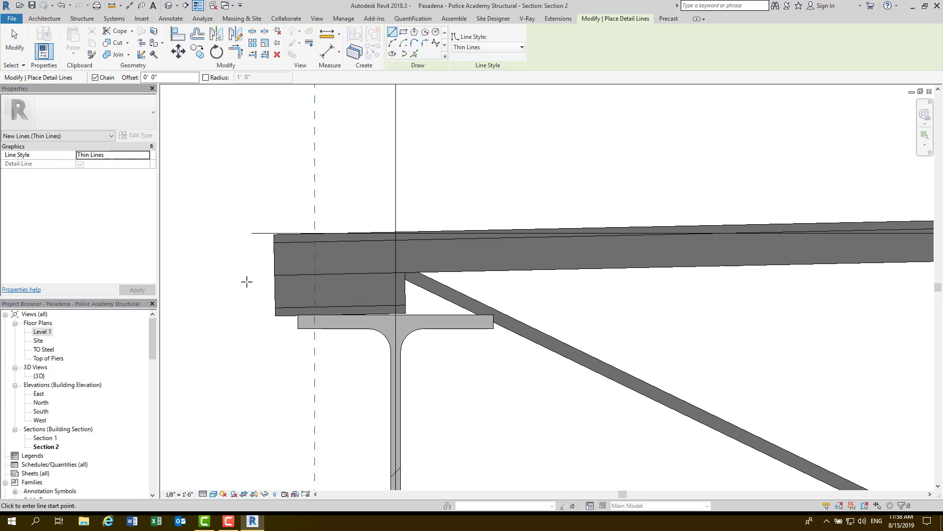
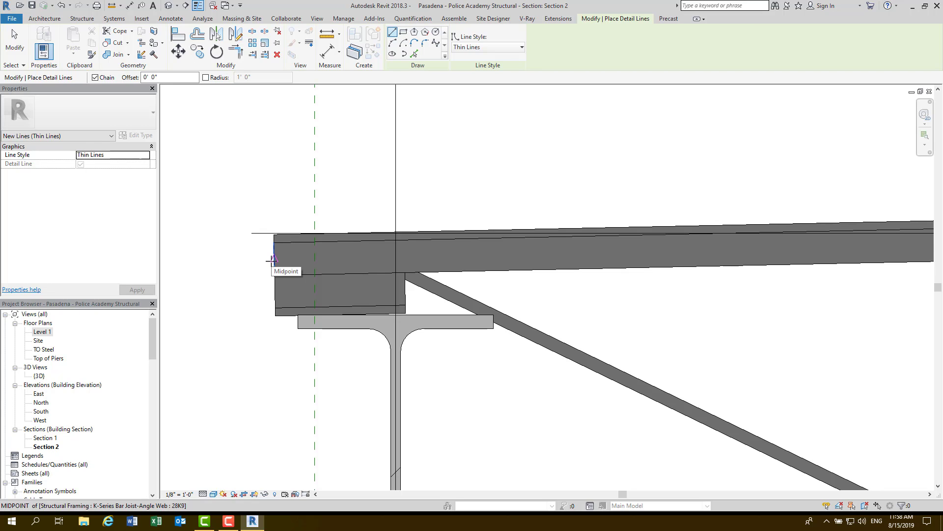
{"action": "left_click", "coordinate": [274, 259]}
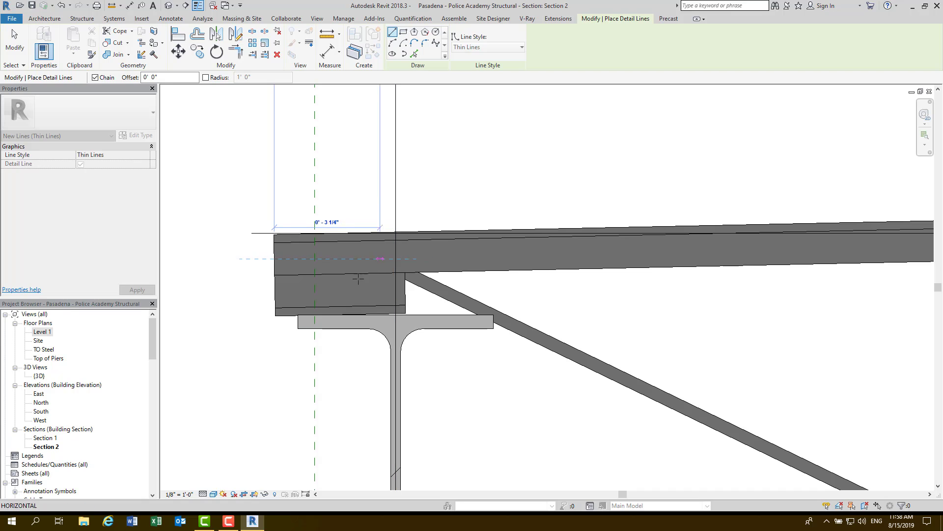
{"action": "left_click", "coordinate": [275, 315]}
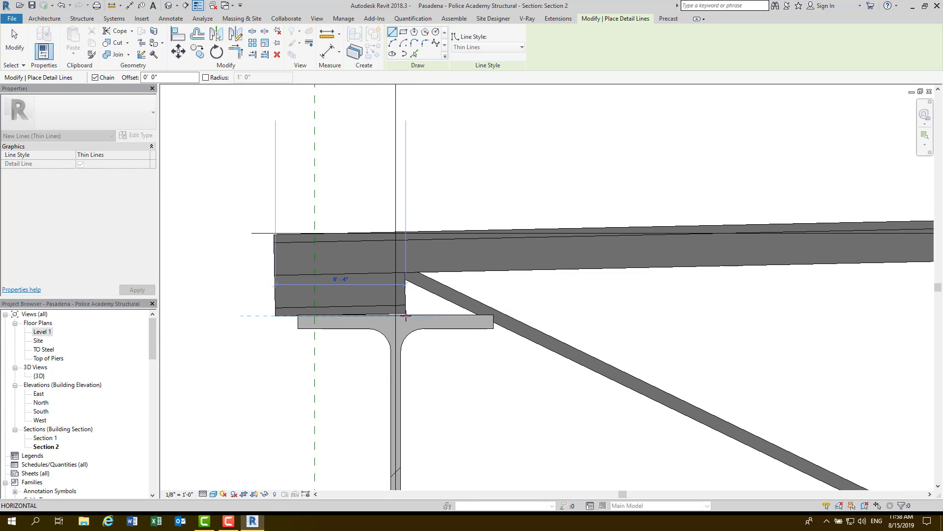
{"action": "scroll", "coordinate": [406, 315], "scroll_direction": "up", "scroll_amount": 4}
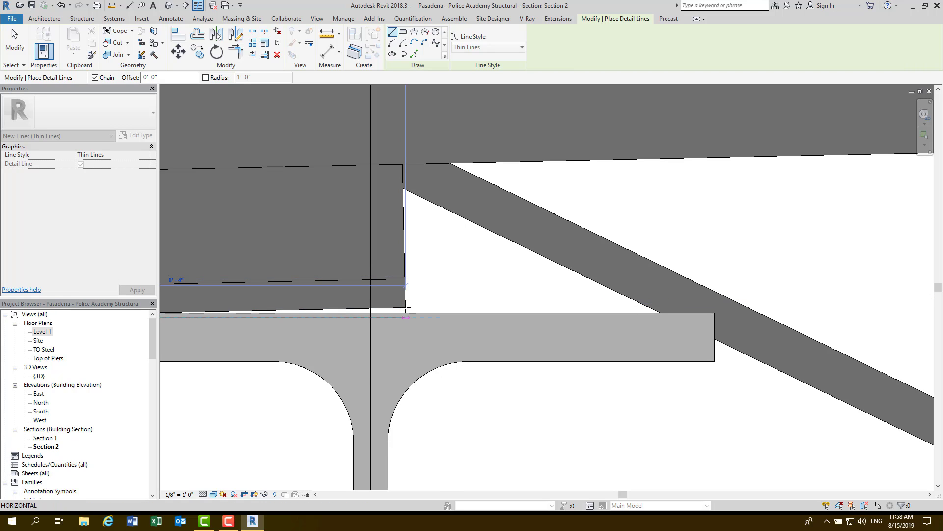
{"action": "left_click", "coordinate": [406, 307]}
{"action": "key", "text": "Escape"}
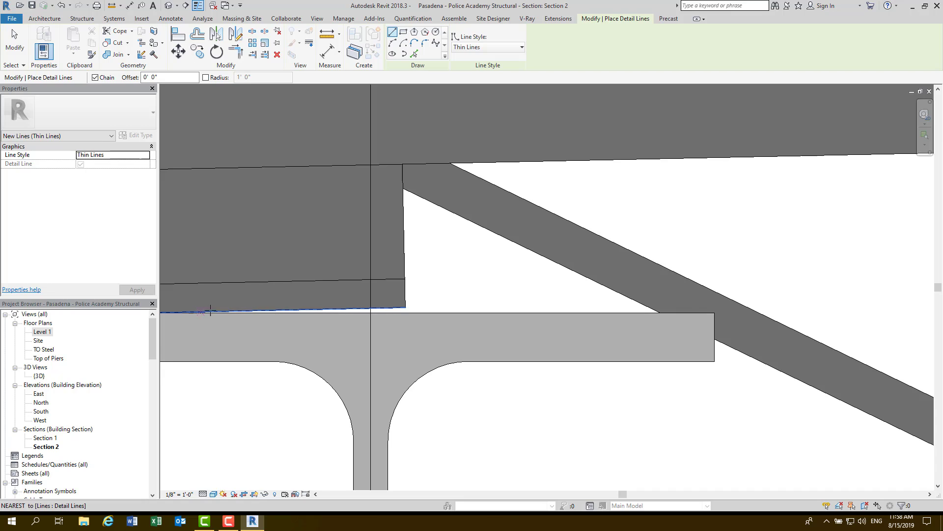
Try a detail line perpendicular to the joist seat's underside, running up from its midpoint, and delete it
{"action": "middle_click_drag", "start_coordinate": [199, 311], "coordinate": [537, 308]}
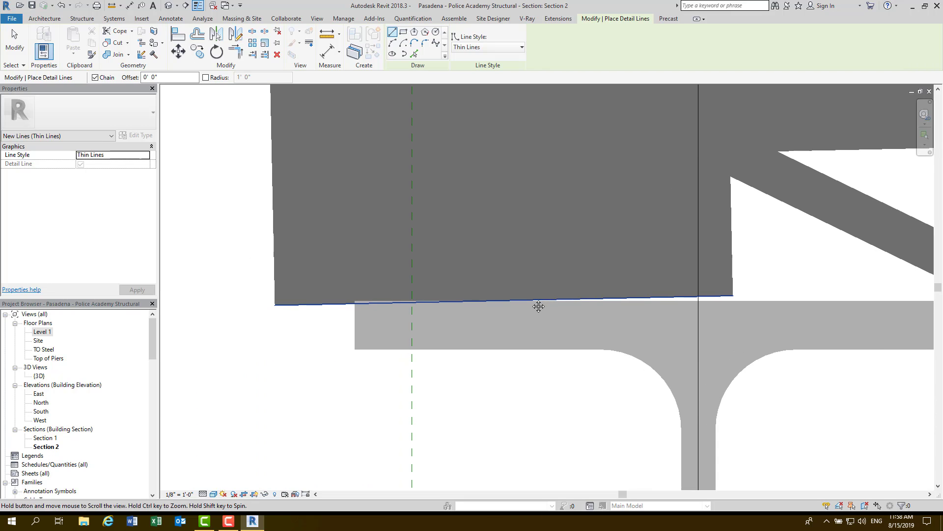
{"action": "left_click", "coordinate": [503, 300]}
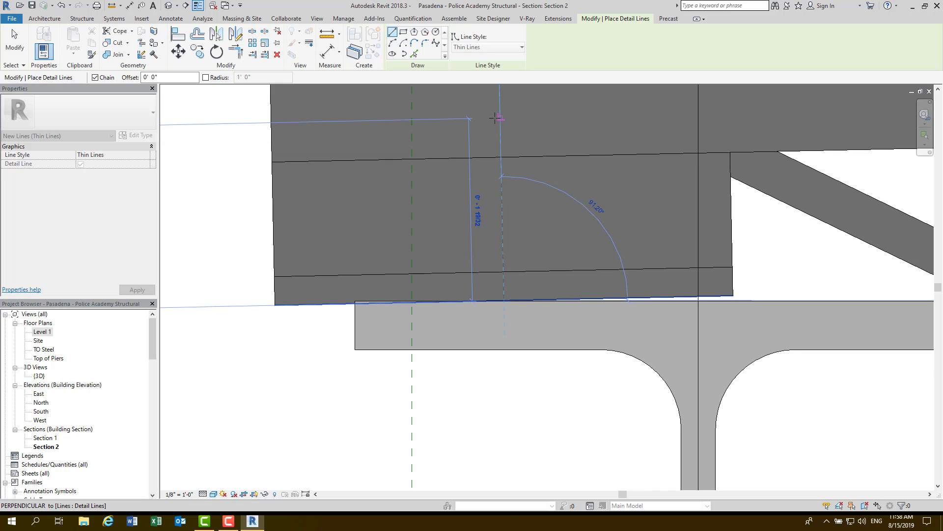
{"action": "scroll", "coordinate": [493, 118], "scroll_direction": "down", "scroll_amount": 3}
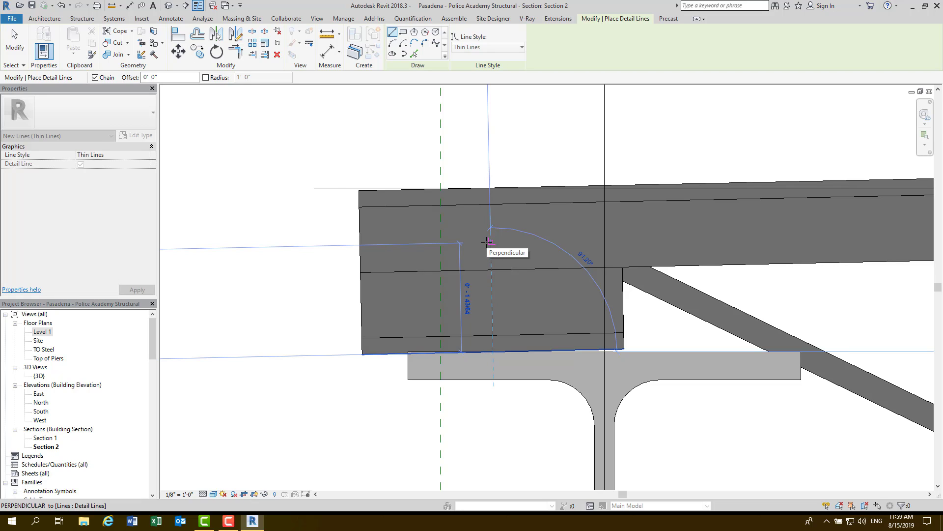
{"action": "left_click", "coordinate": [488, 242]}
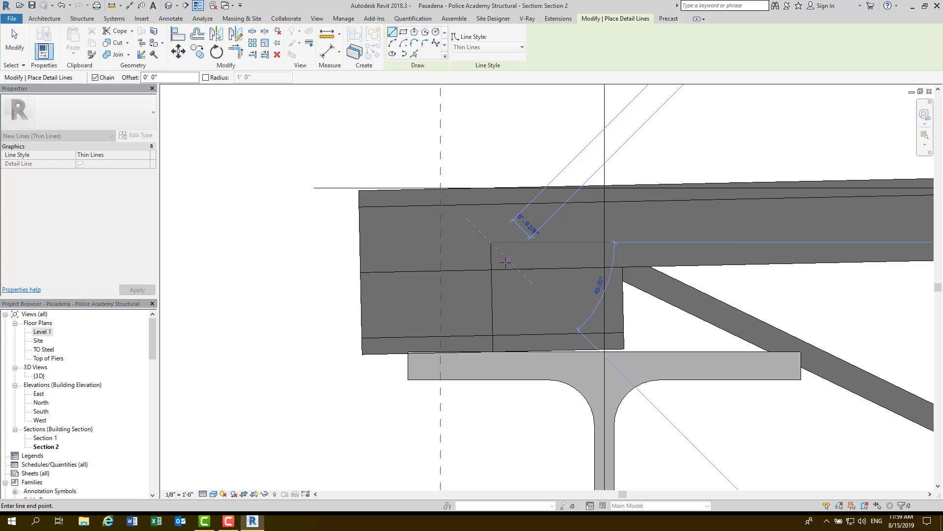
{"action": "key", "text": "Escape"}
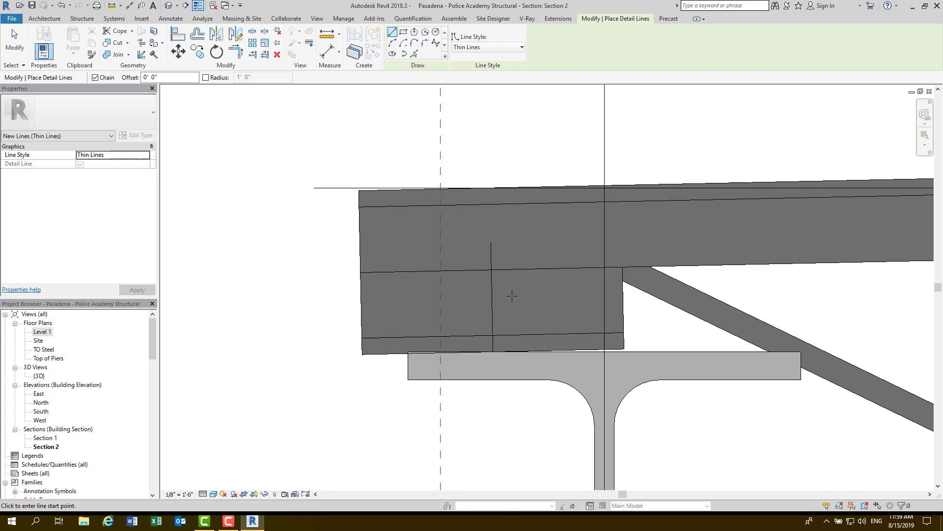
{"action": "key", "text": "Escape"}
{"action": "left_click", "coordinate": [491, 299]}
{"action": "key", "text": "Delete"}
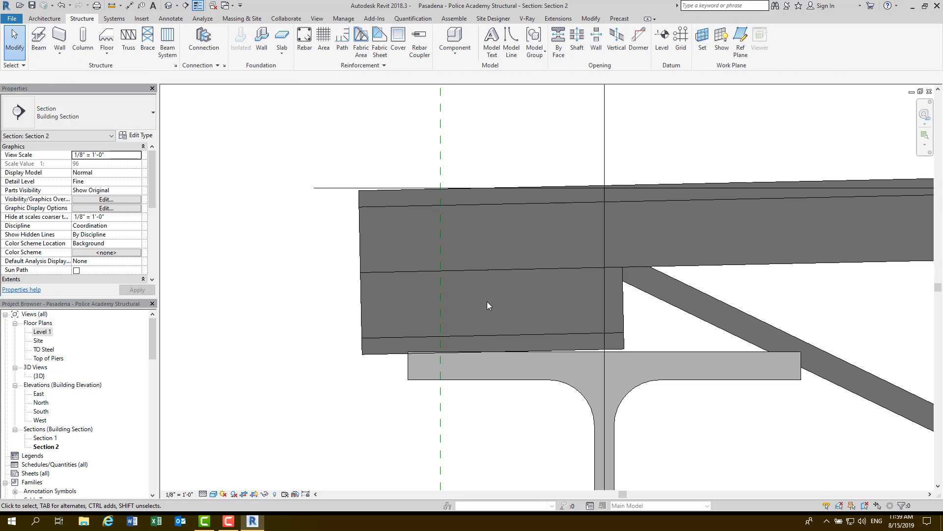
Draw a short vertical detail line upward from the midpoint of the joist seat's underside at grid A
{"action": "key", "text": "l"}
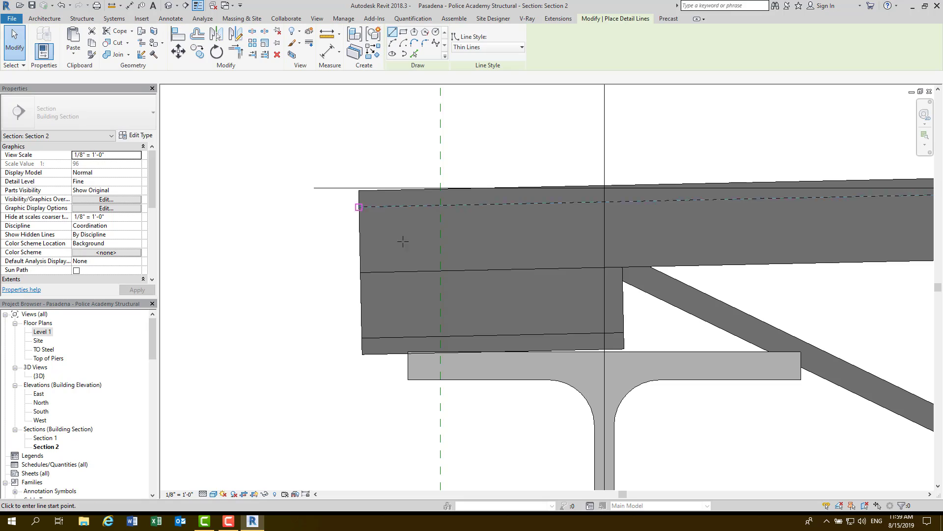
{"action": "left_click", "coordinate": [494, 351]}
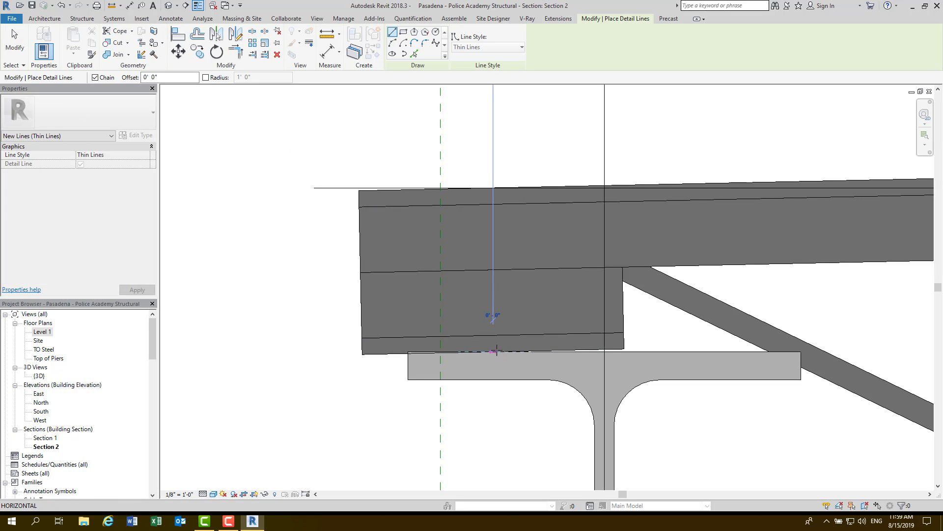
{"action": "left_click", "coordinate": [493, 286]}
{"action": "key", "text": "Escape"}
{"action": "scroll", "coordinate": [507, 303], "scroll_direction": "down", "scroll_amount": 3}
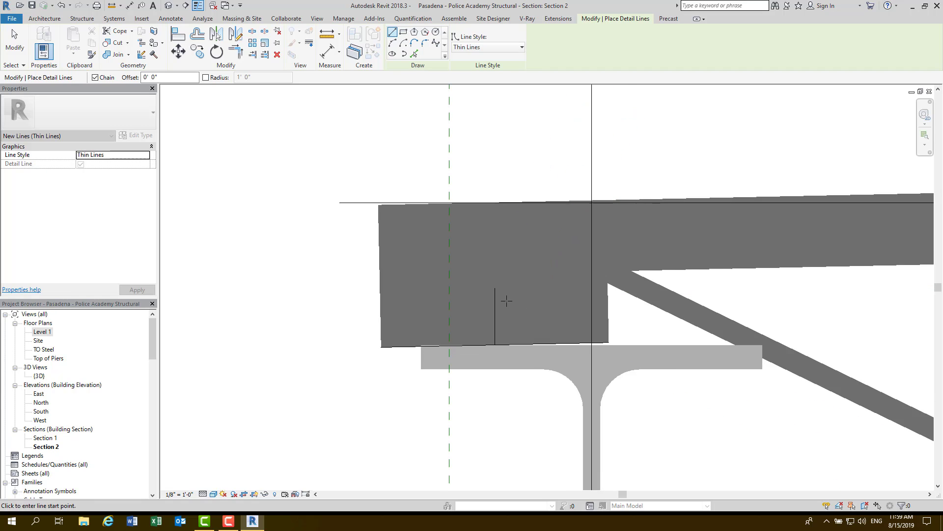
Measure the horizontal offset between the joist seat's vertical midpoint line and grid A with an aligned dimension
{"action": "key", "text": "d"}
{"action": "key", "text": "i"}
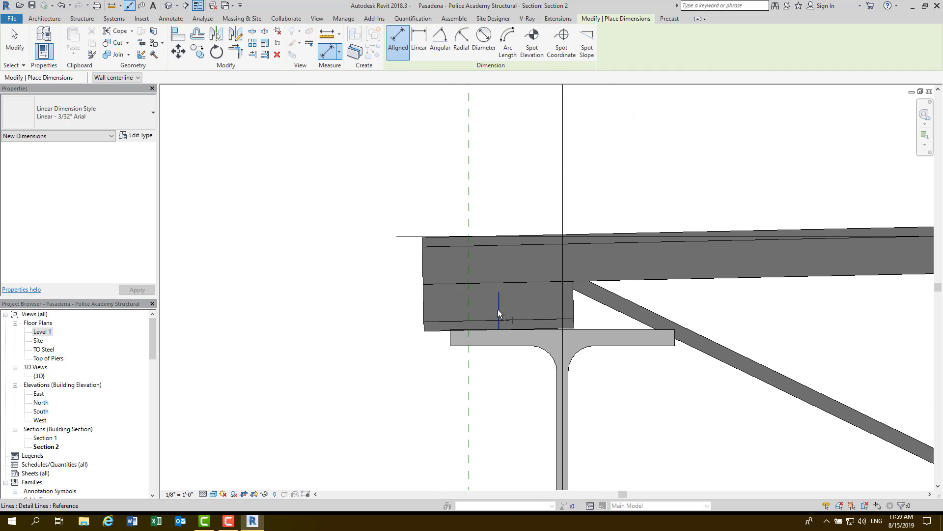
{"action": "left_click", "coordinate": [499, 307]}
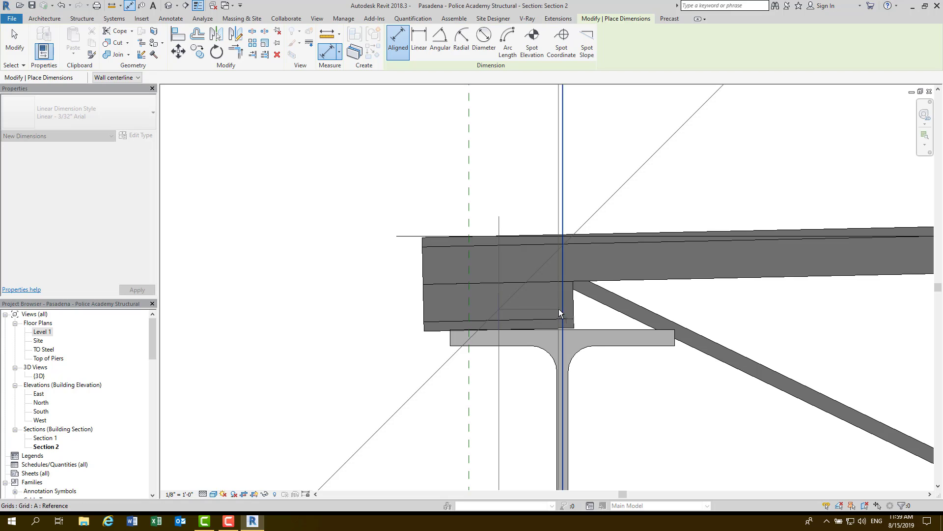
{"action": "scroll", "coordinate": [539, 326], "scroll_direction": "down", "scroll_amount": 3}
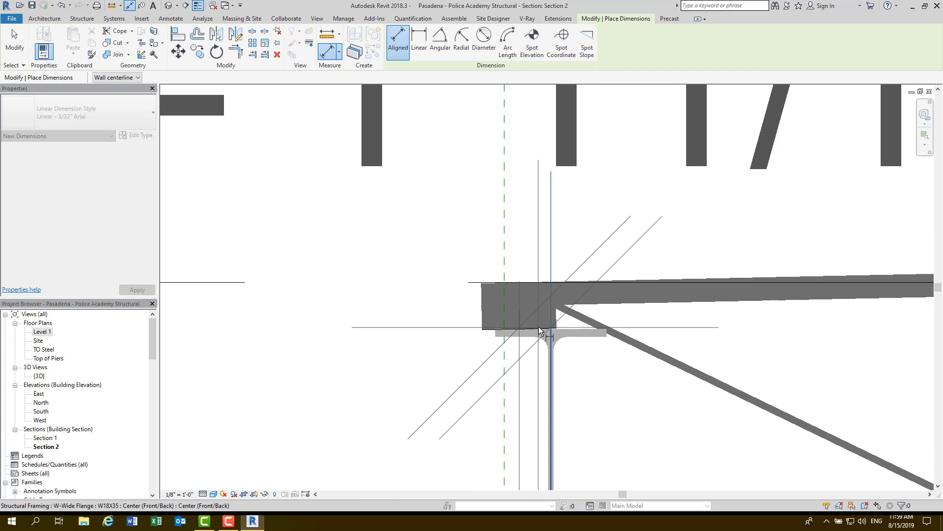
{"action": "scroll", "coordinate": [540, 329], "scroll_direction": "down", "scroll_amount": 3}
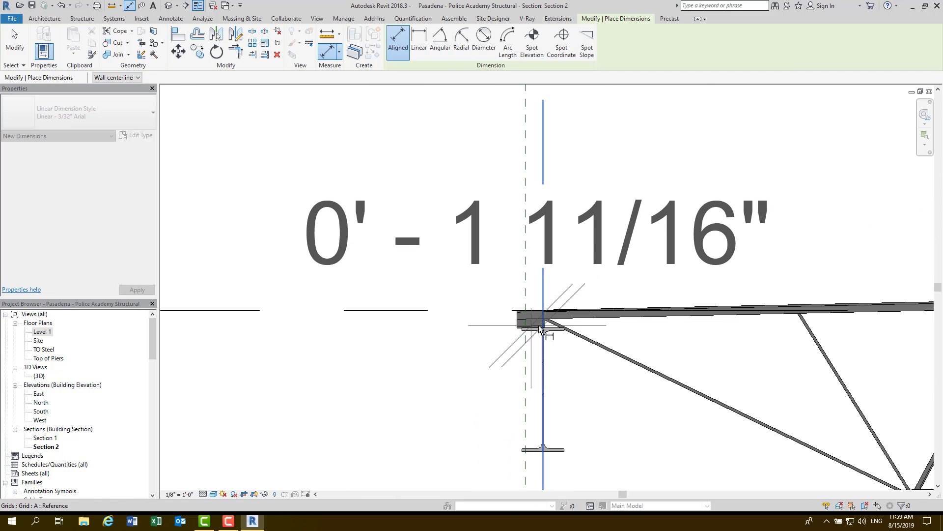
{"action": "scroll", "coordinate": [540, 329], "scroll_direction": "up", "scroll_amount": 1}
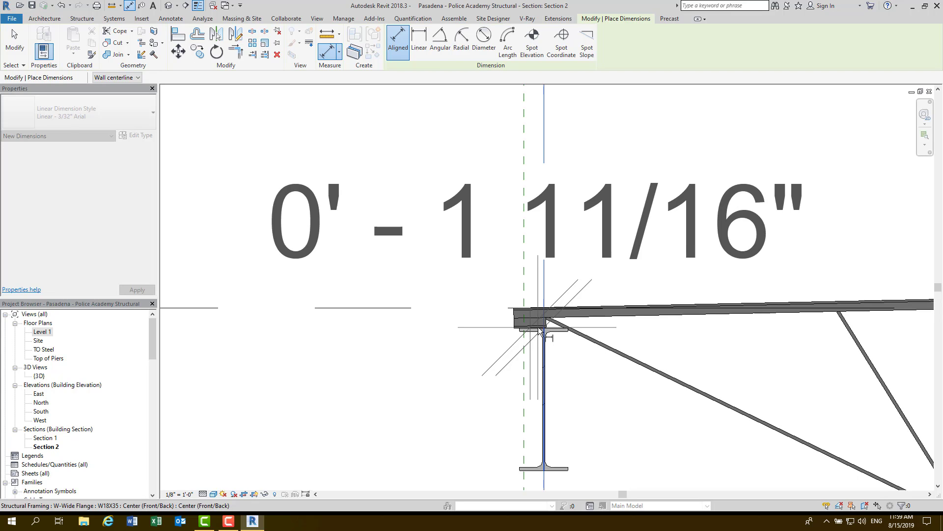
{"action": "scroll", "coordinate": [539, 330], "scroll_direction": "up", "scroll_amount": 5}
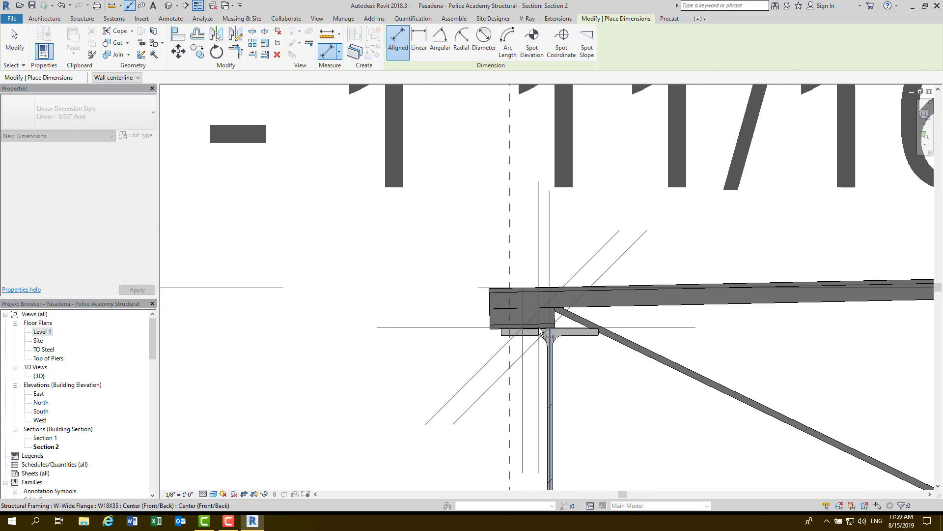
{"action": "scroll", "coordinate": [539, 330], "scroll_direction": "up", "scroll_amount": 3}
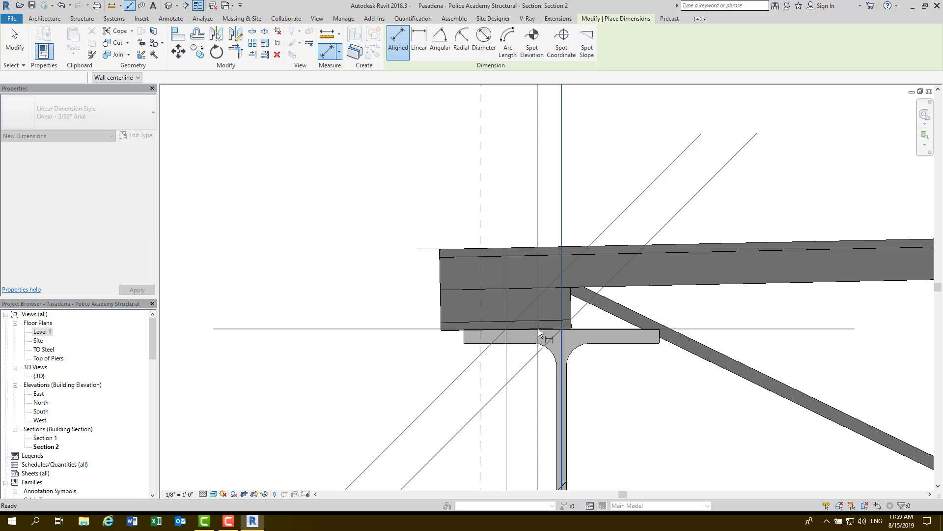
{"action": "key", "text": "Escape"}
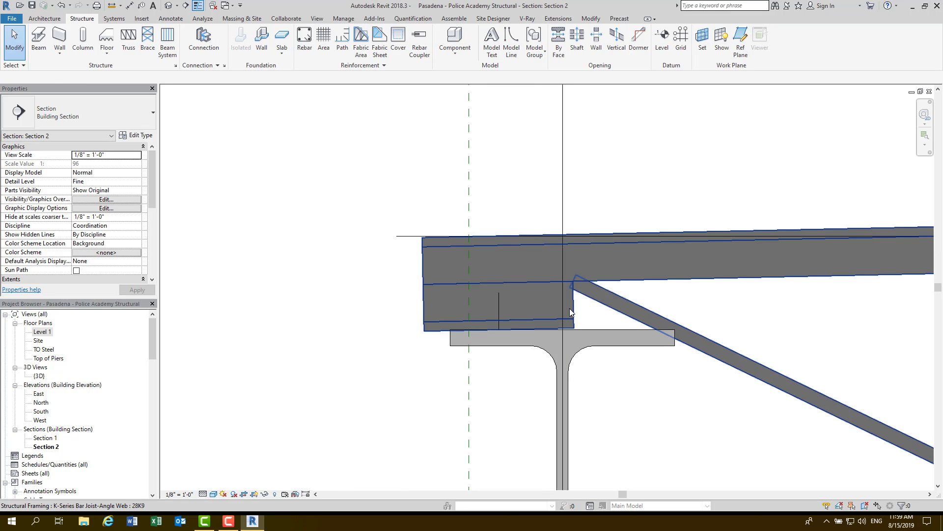
Delete the vertical midpoint detail line and the detail line along the joist seat's underside at grid A
{"action": "scroll", "coordinate": [570, 309], "scroll_direction": "down", "scroll_amount": 3}
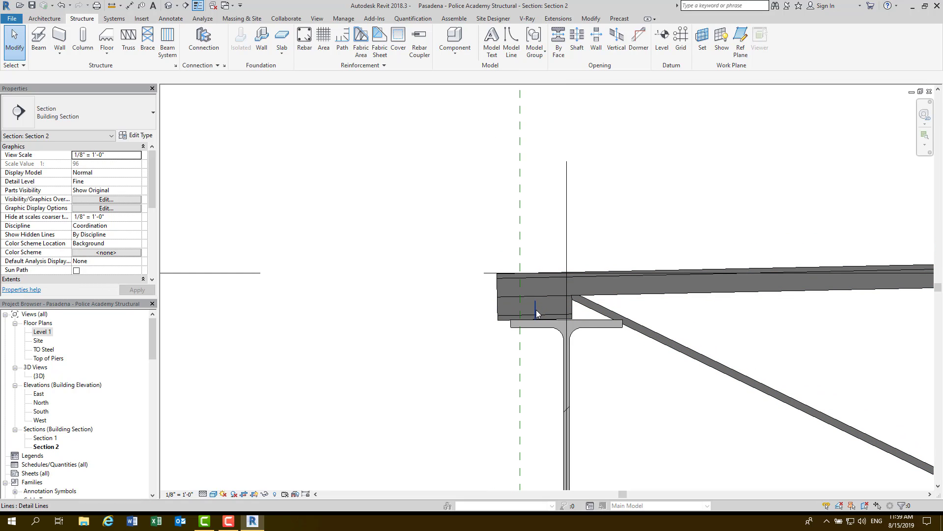
{"action": "left_click", "coordinate": [537, 314]}
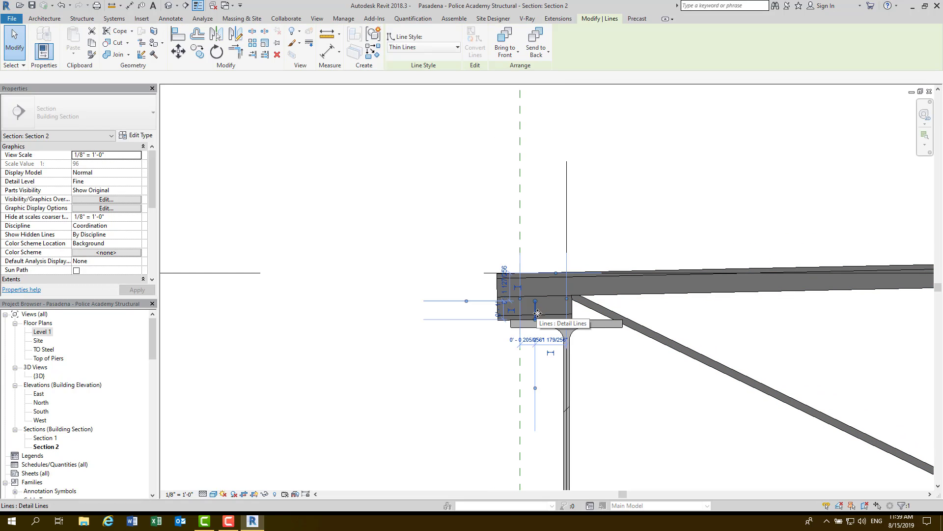
{"action": "key", "text": "Delete"}
{"action": "scroll", "coordinate": [557, 320], "scroll_direction": "up", "scroll_amount": 4}
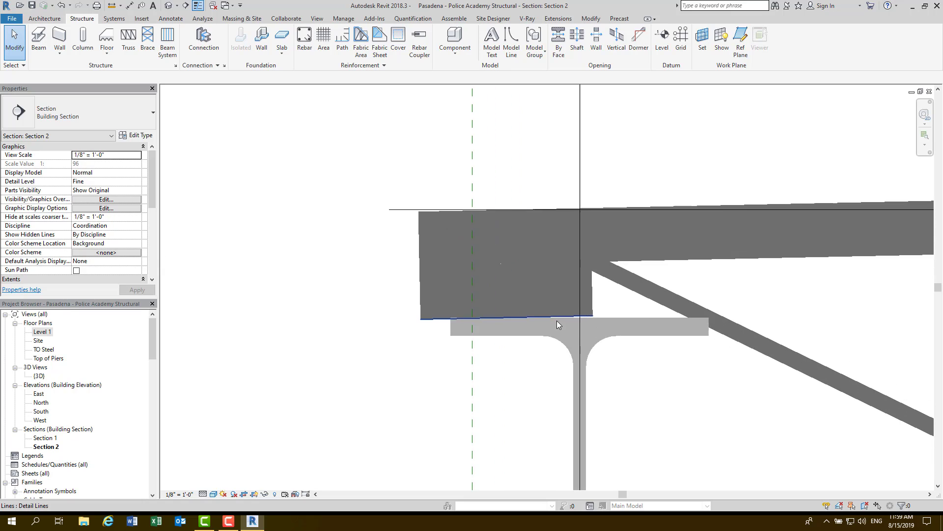
{"action": "left_click", "coordinate": [558, 315]}
{"action": "key", "text": "Escape"}
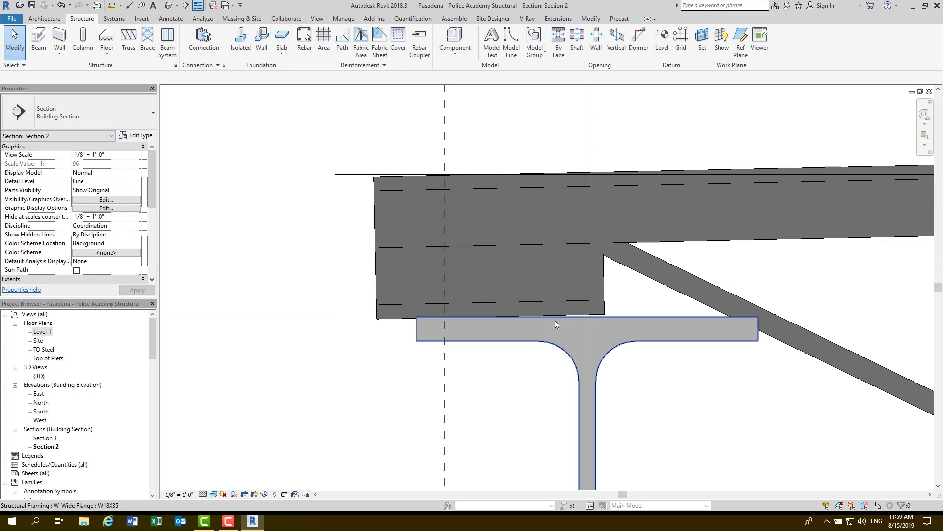
Open the Level 1 floor plan to reach the bar joists in plan
{"action": "scroll", "coordinate": [491, 348], "scroll_direction": "down", "scroll_amount": 3}
{"action": "scroll", "coordinate": [494, 350], "scroll_direction": "down", "scroll_amount": 6}
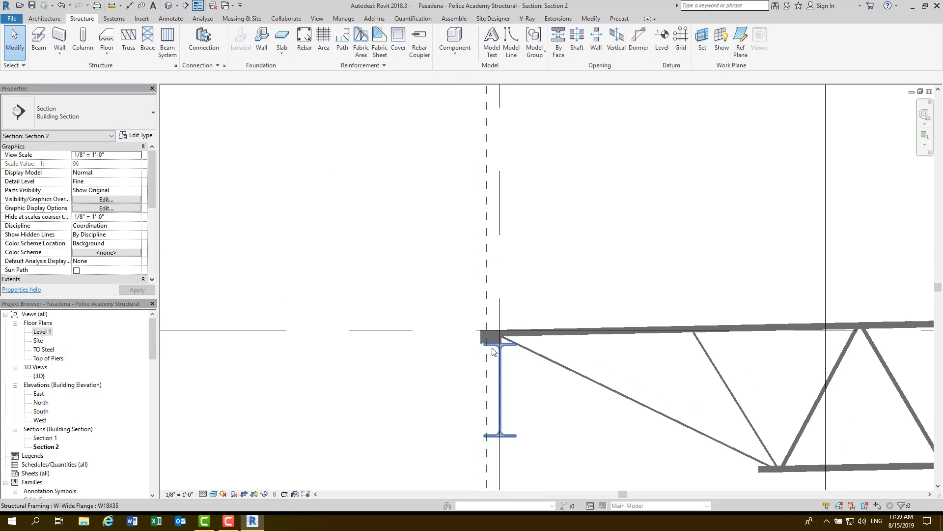
{"action": "double_click", "coordinate": [45, 332]}
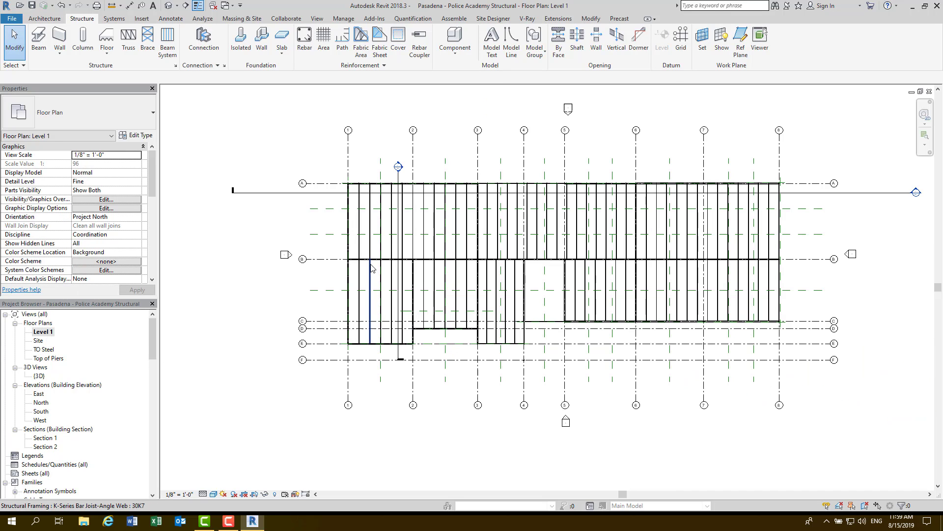
{"action": "middle_click_drag", "start_coordinate": [378, 278], "coordinate": [388, 319]}
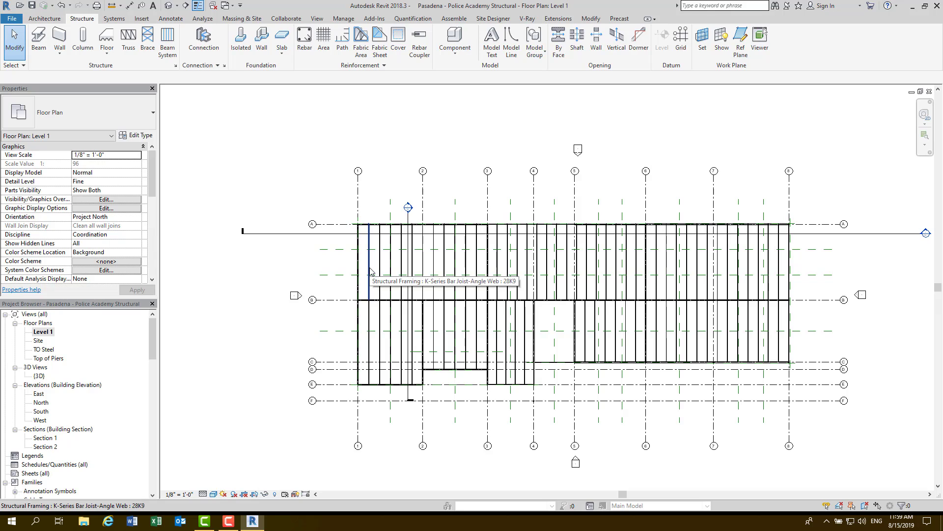
Select all instances of the 28K9 joists between grids A and B and move them 1.75" straight toward grid B
{"action": "right_click", "coordinate": [371, 272]}
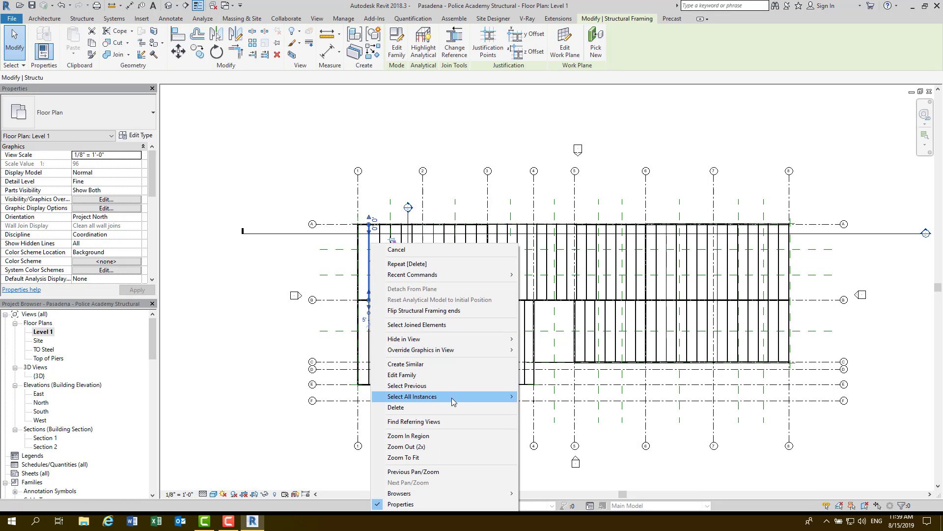
{"action": "mouse_move", "coordinate": [432, 396]}
{"action": "left_click", "coordinate": [540, 398]}
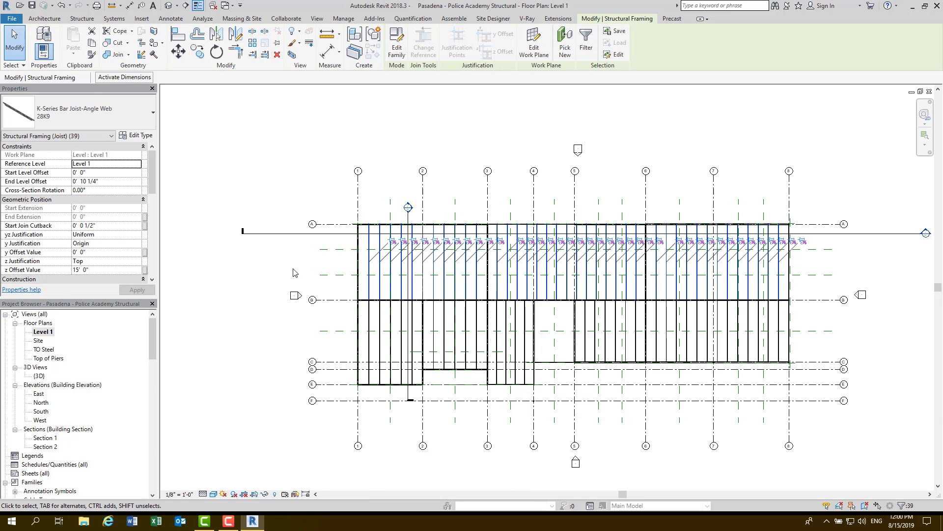
{"action": "key", "text": "m"}
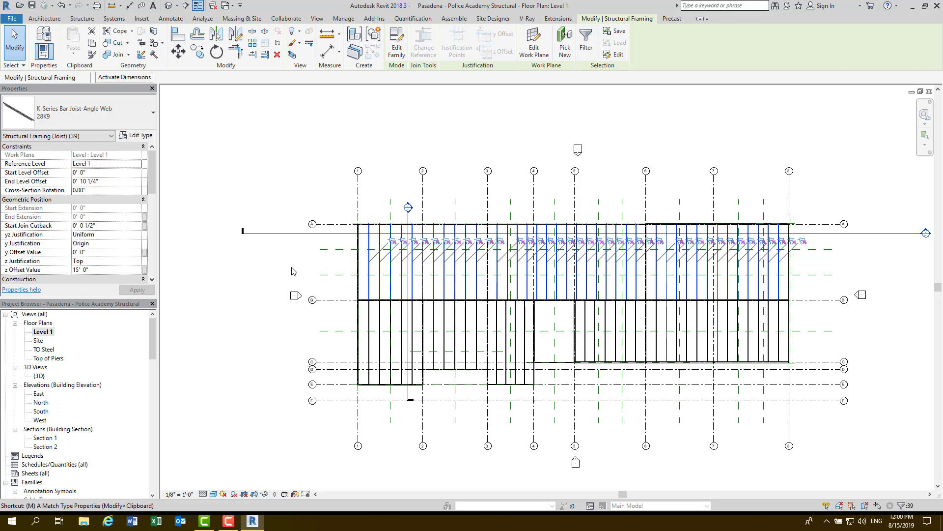
{"action": "key", "text": "v"}
{"action": "left_click", "coordinate": [281, 259]}
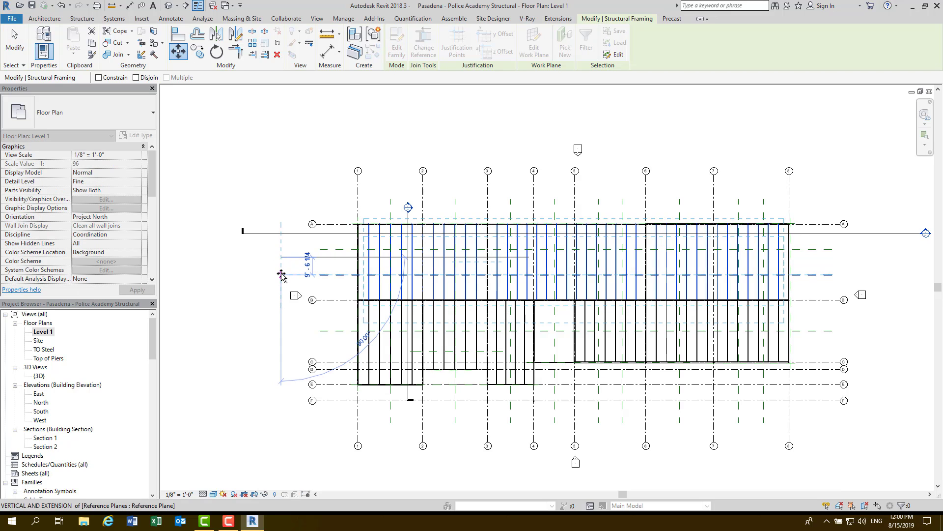
{"action": "type", "text": "1."}
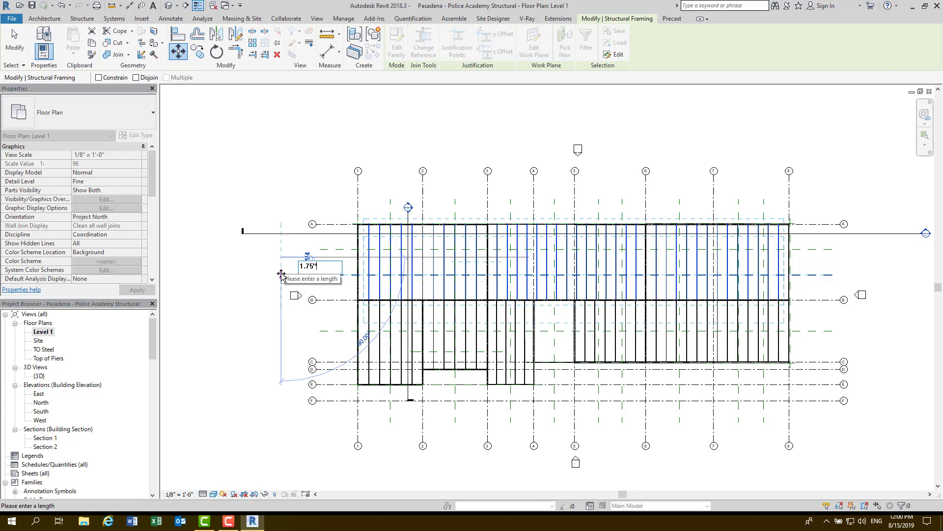
{"action": "type", "text": "75'"}
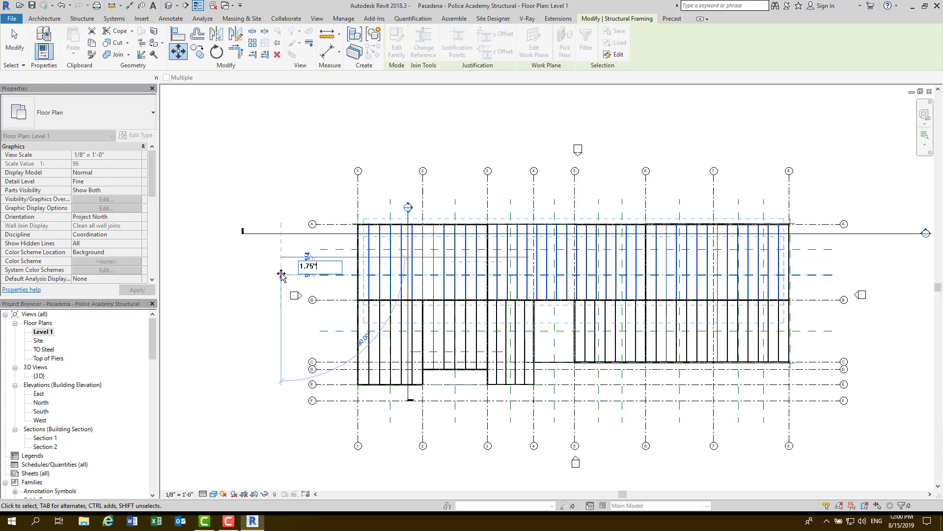
{"action": "key", "text": "Return"}
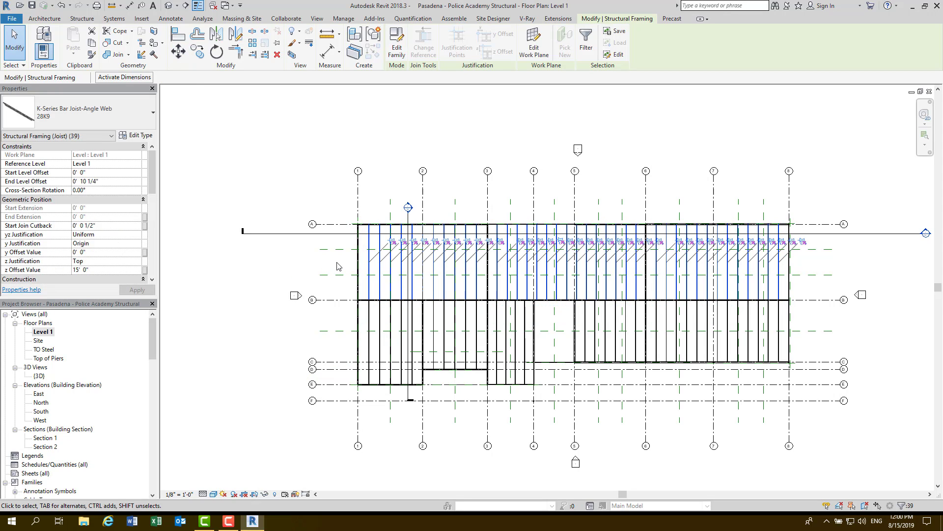
{"action": "left_click", "coordinate": [342, 266]}
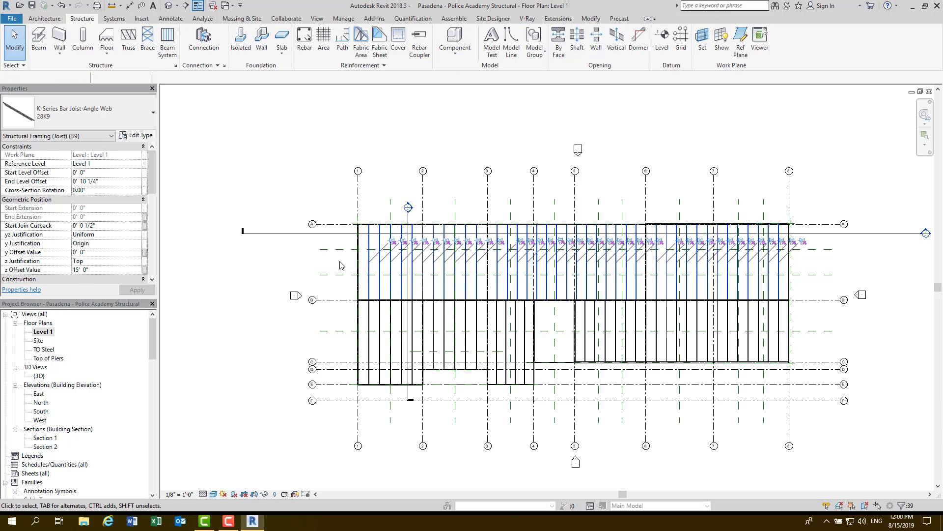
Select all instances of the 30K7 joists between grids B and E and move them straight toward grid E
{"action": "right_click", "coordinate": [371, 323]}
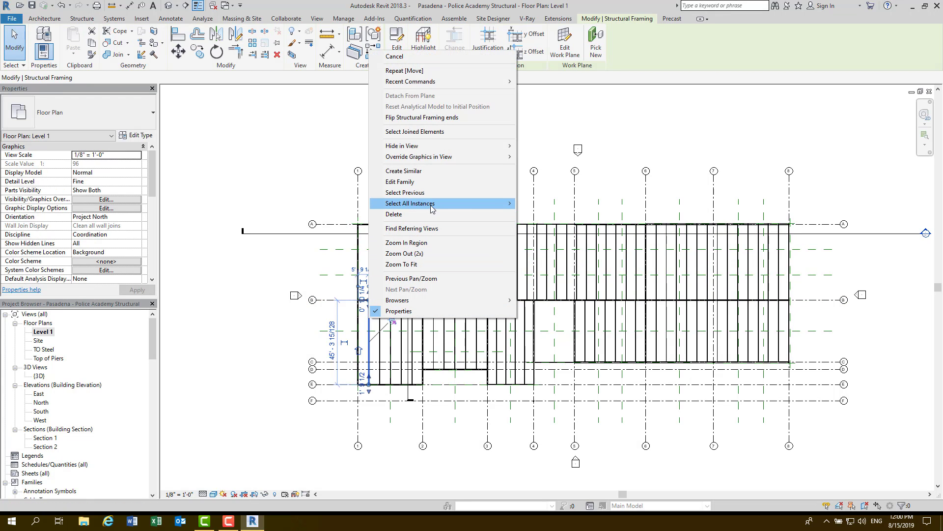
{"action": "mouse_move", "coordinate": [506, 204]}
{"action": "left_click", "coordinate": [540, 204]}
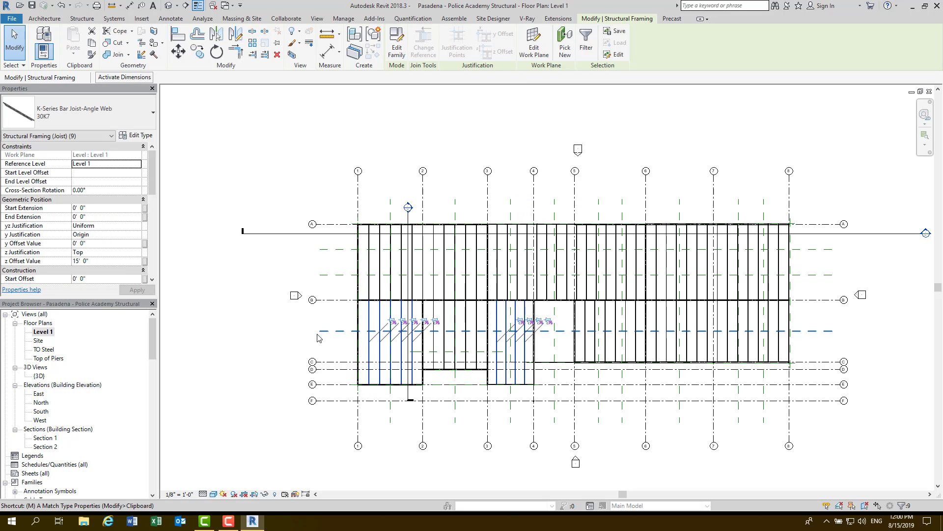
{"action": "key", "text": "v"}
{"action": "left_click", "coordinate": [273, 322]}
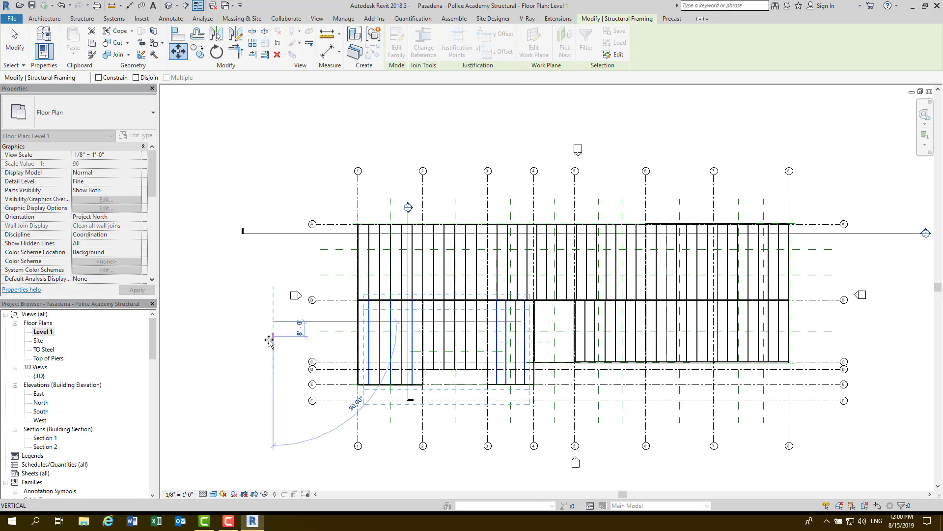
{"action": "key", "text": "Return"}
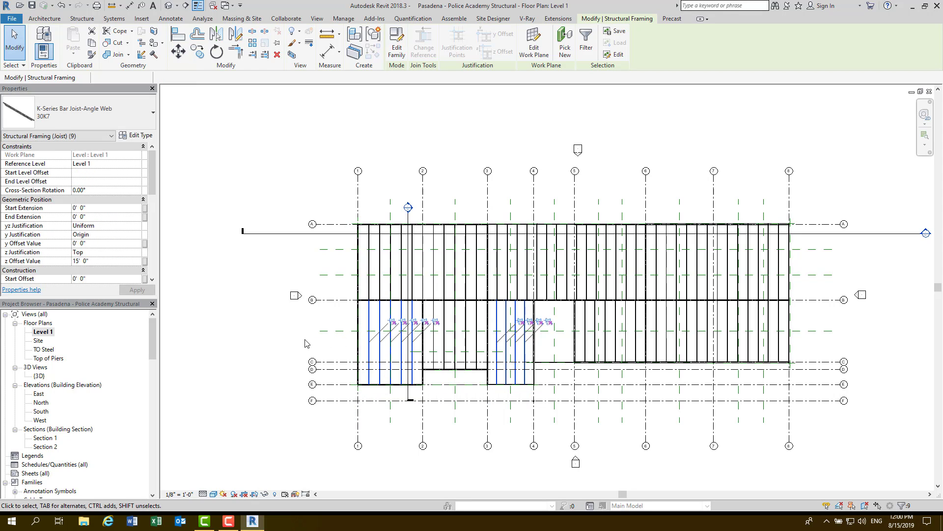
{"action": "key", "text": "Escape"}
Select all 26K7 joists between grids B and D in the entire project and move them 1.75" straight toward grid D
{"action": "right_click", "coordinate": [436, 345]}
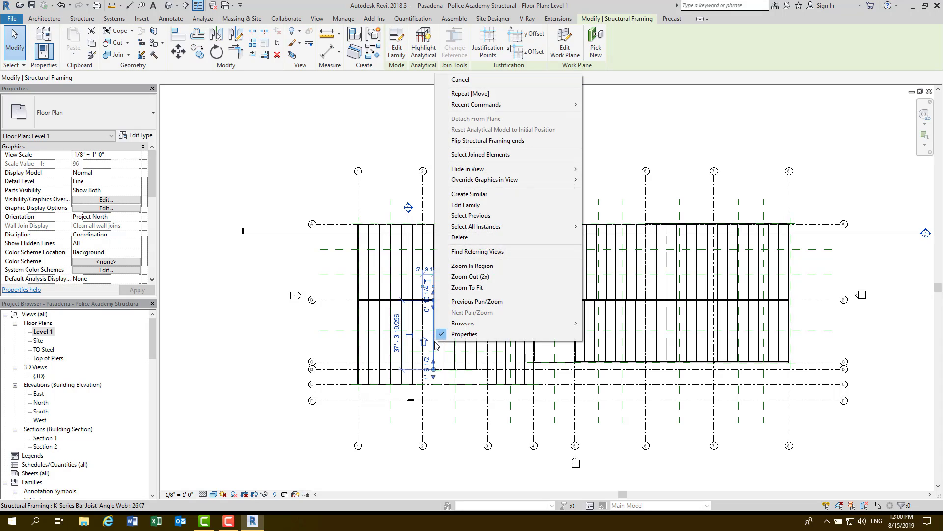
{"action": "mouse_move", "coordinate": [517, 227]}
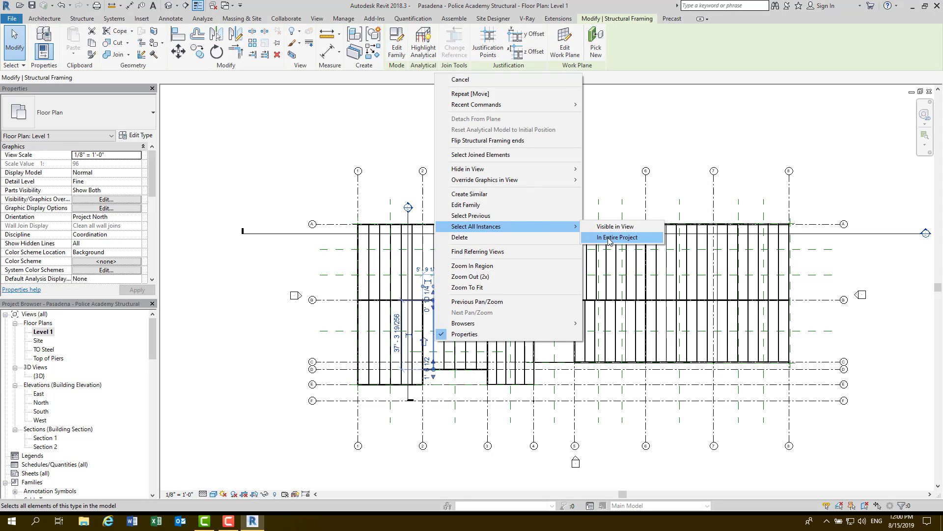
{"action": "left_click", "coordinate": [609, 238]}
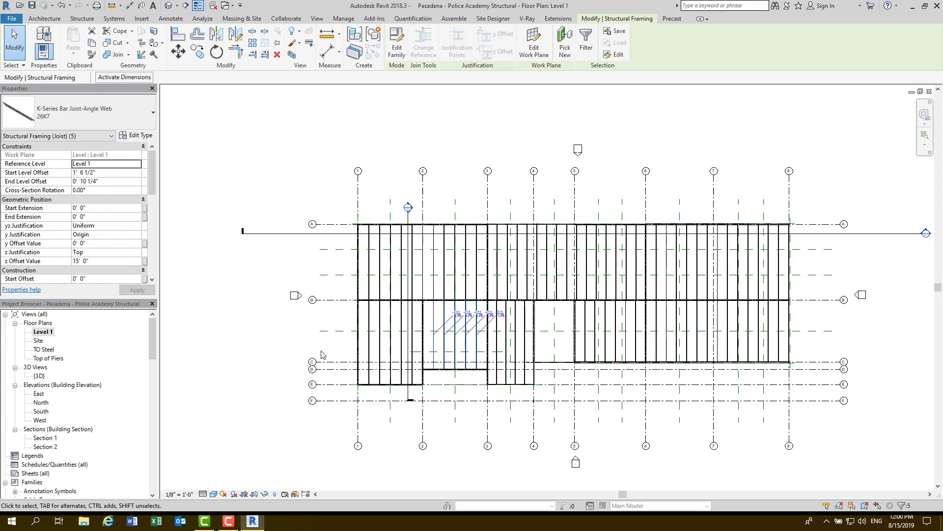
{"action": "key", "text": "m"}
{"action": "key", "text": "v"}
{"action": "left_click", "coordinate": [268, 325]}
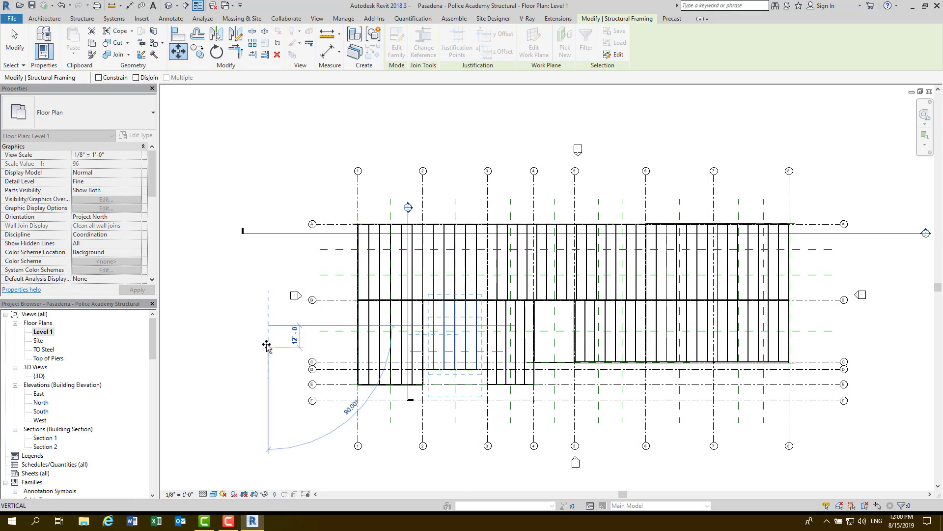
{"action": "type", "text": "1.75'"}
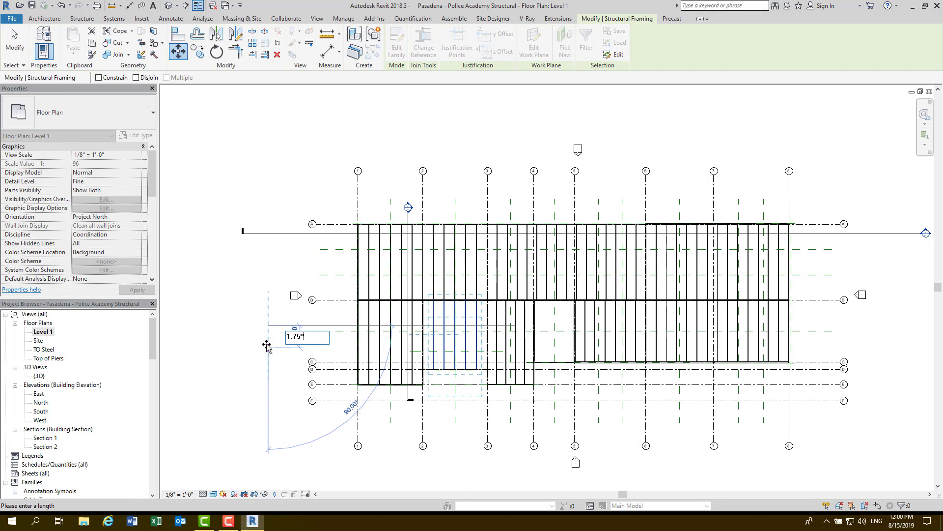
{"action": "key", "text": "Return"}
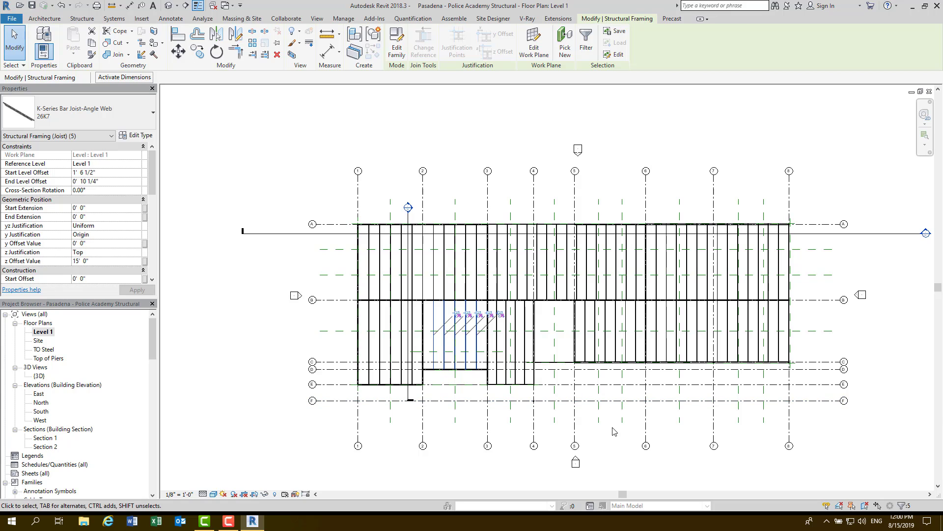
{"action": "left_click", "coordinate": [613, 432]}
Select all 22K5 joists between grids B and C in the entire project and move them 1.75" straight toward grid C
{"action": "right_click", "coordinate": [616, 342]}
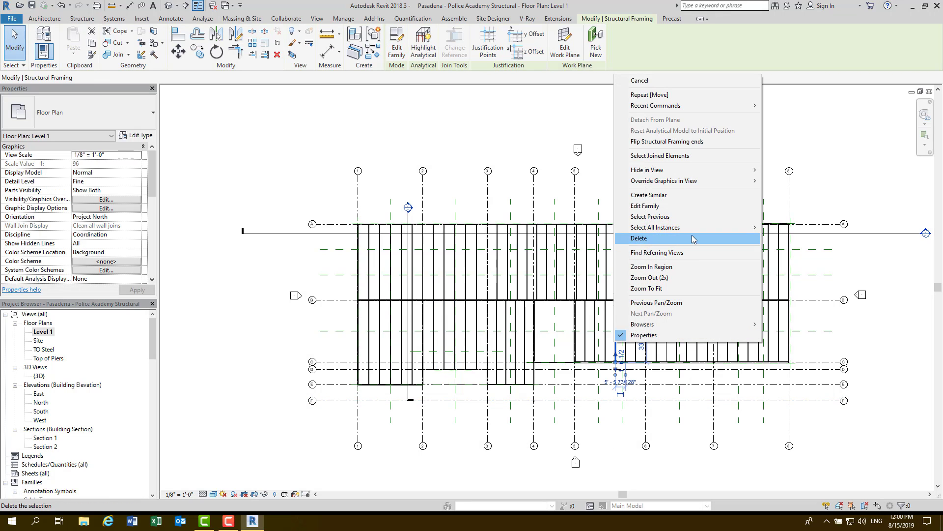
{"action": "mouse_move", "coordinate": [736, 227]}
{"action": "left_click", "coordinate": [786, 238]}
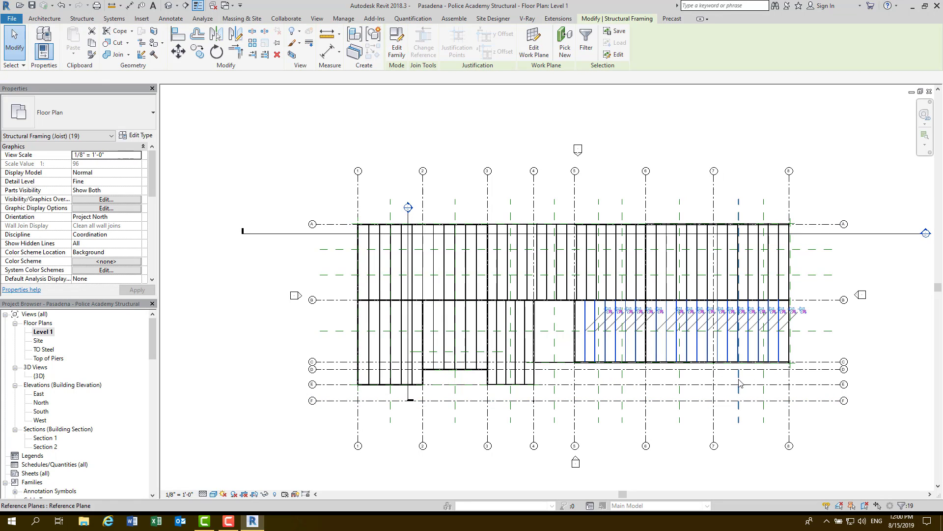
{"action": "key", "text": "v"}
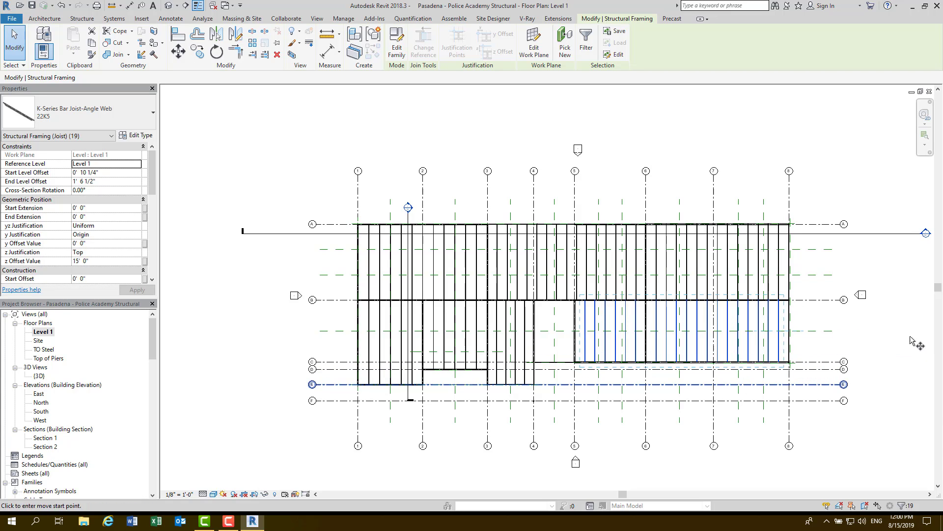
{"action": "type", "text": "1.75'"}
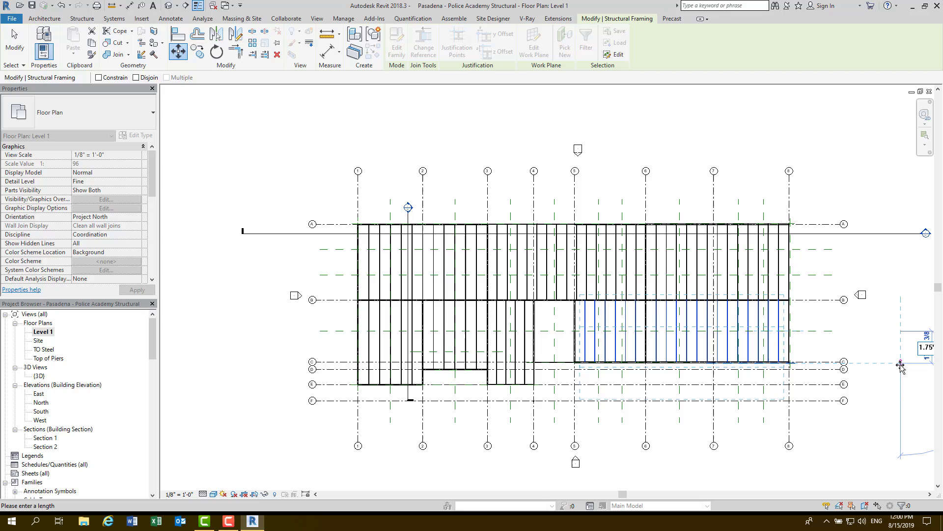
{"action": "key", "text": "Return"}
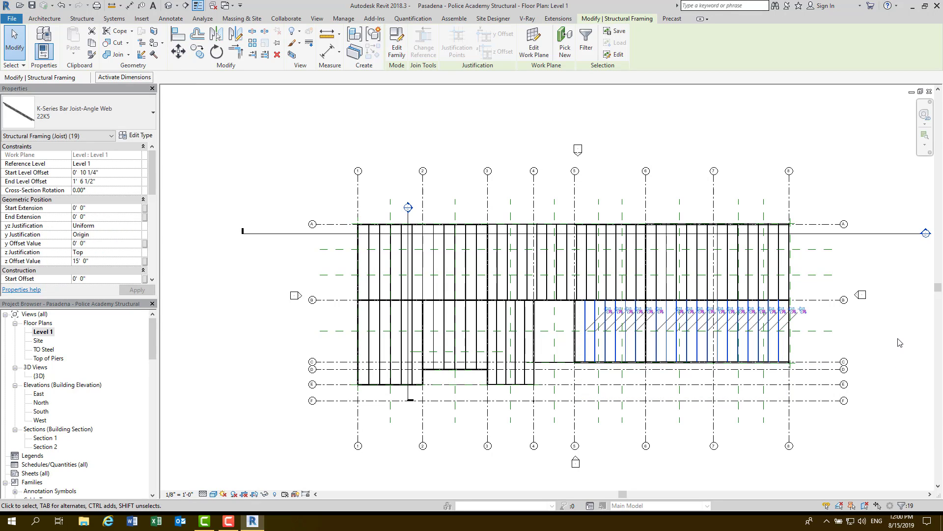
{"action": "key", "text": "Escape"}
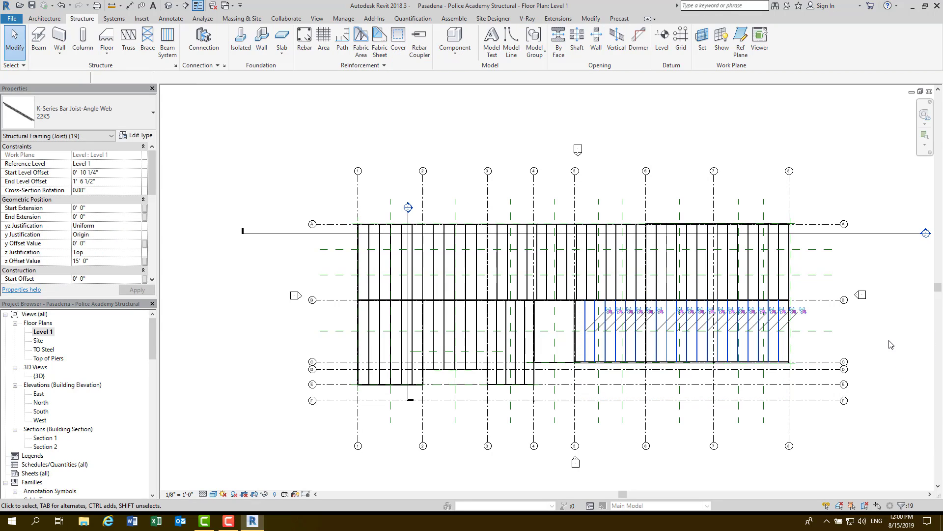
Examine in the 3D view how the bar joist seats bear on the W18X40 girder and the girder where the 28K9 and 30K7 joists meet
{"action": "left_click", "coordinate": [168, 6]}
{"action": "scroll", "coordinate": [417, 332], "scroll_direction": "up", "scroll_amount": 5}
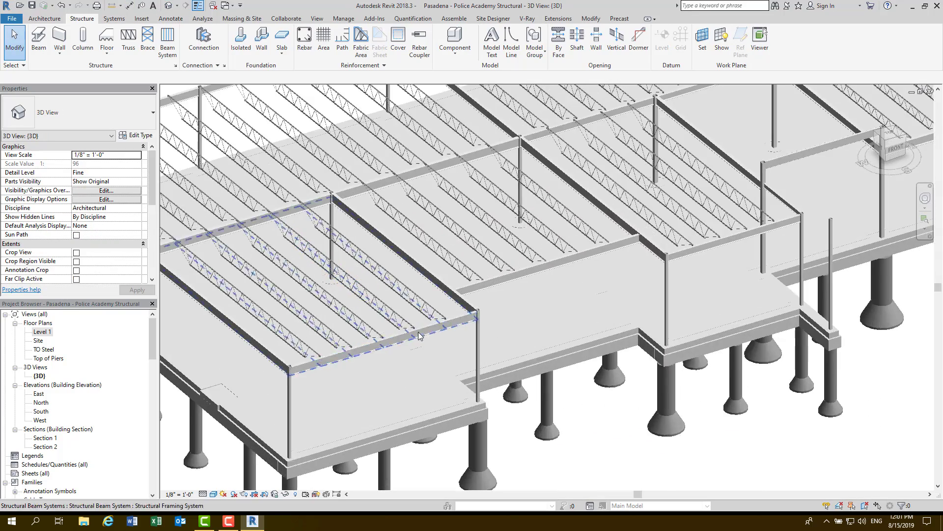
{"action": "scroll", "coordinate": [422, 335], "scroll_direction": "up", "scroll_amount": 10}
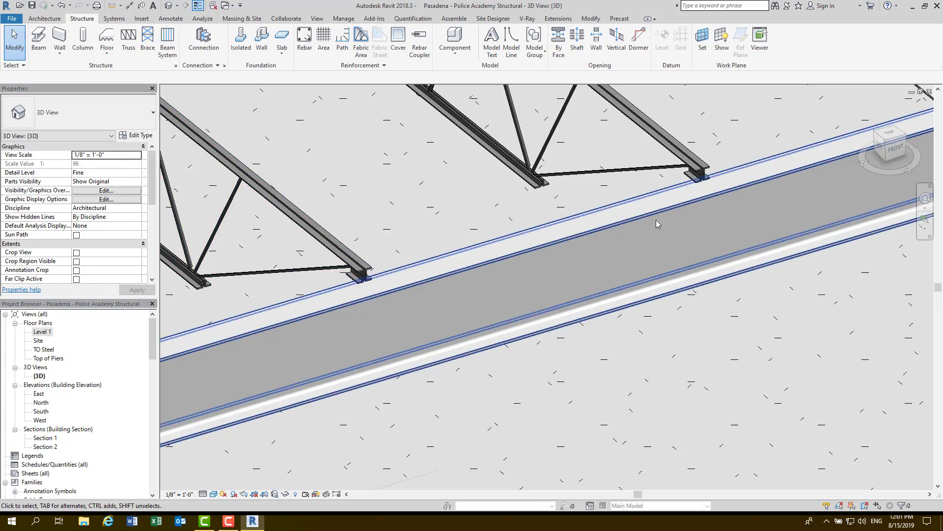
{"action": "scroll", "coordinate": [718, 382], "scroll_direction": "down", "scroll_amount": 5}
{"action": "scroll", "coordinate": [718, 382], "scroll_direction": "up", "scroll_amount": 2}
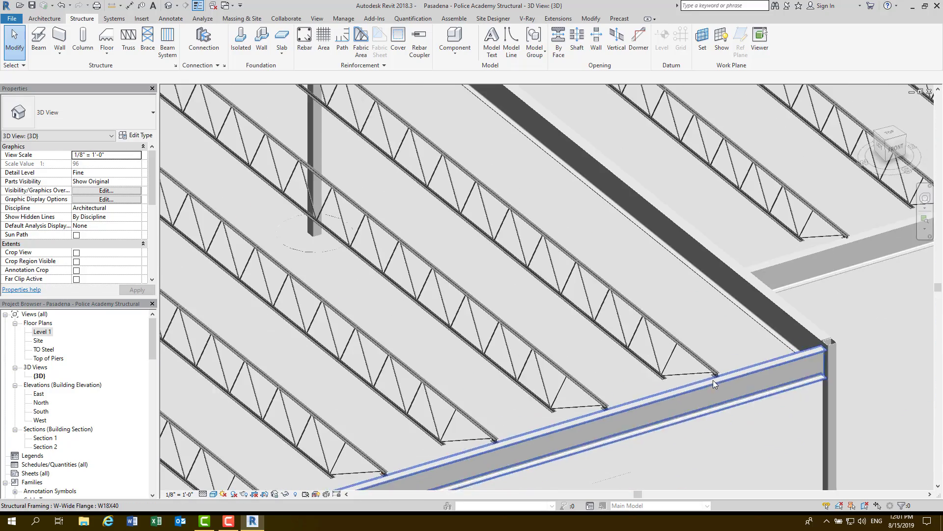
{"action": "scroll", "coordinate": [527, 260], "scroll_direction": "up", "scroll_amount": 5}
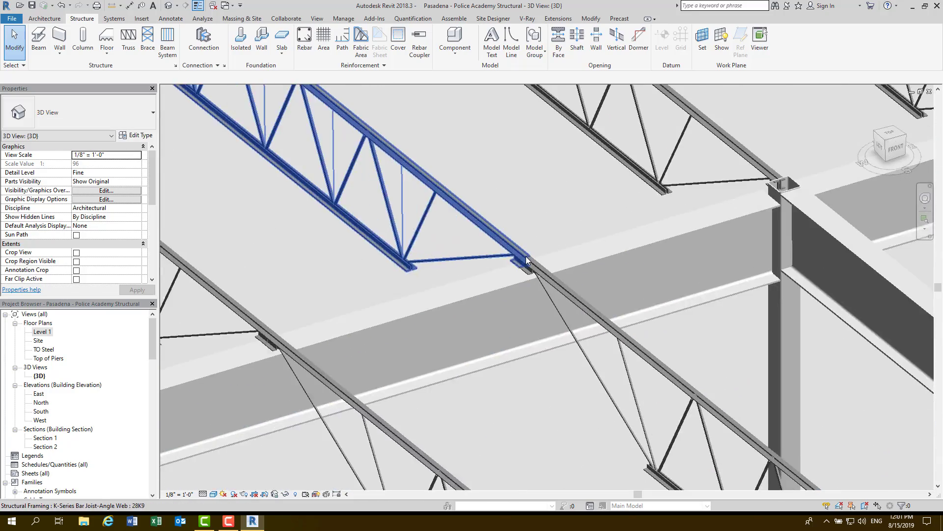
{"action": "scroll", "coordinate": [527, 260], "scroll_direction": "up", "scroll_amount": 3}
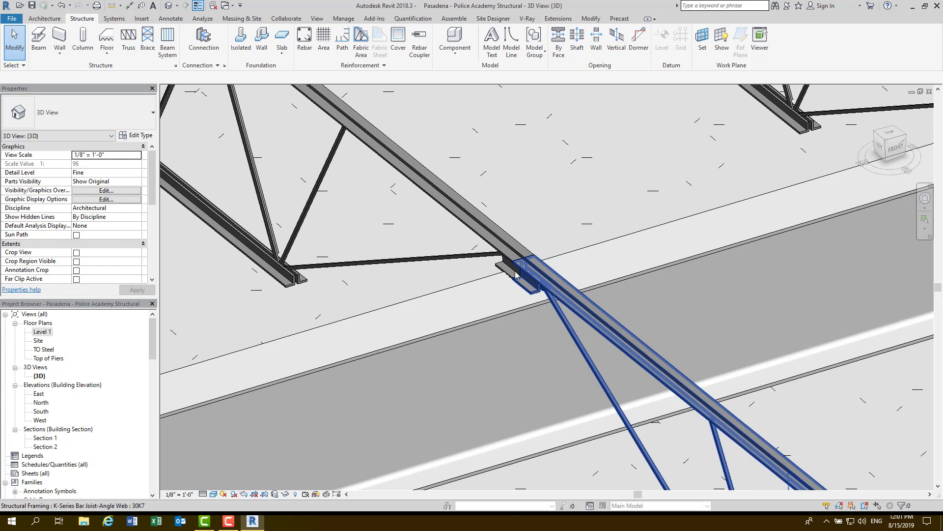
{"action": "scroll", "coordinate": [430, 274], "scroll_direction": "down", "scroll_amount": 2}
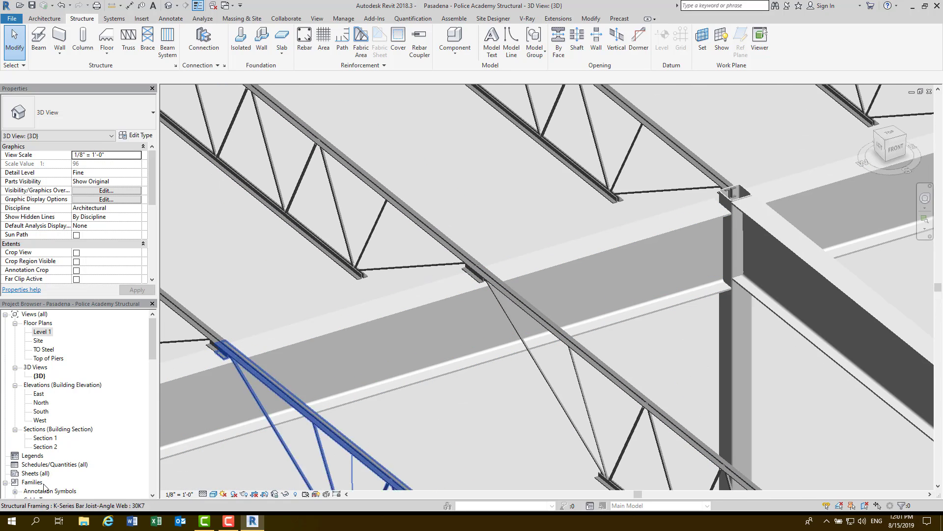
Inspect the joist seat bearing in Section 2 at the end girder and where the joists meet over the W21X48 girder
{"action": "double_click", "coordinate": [46, 438]}
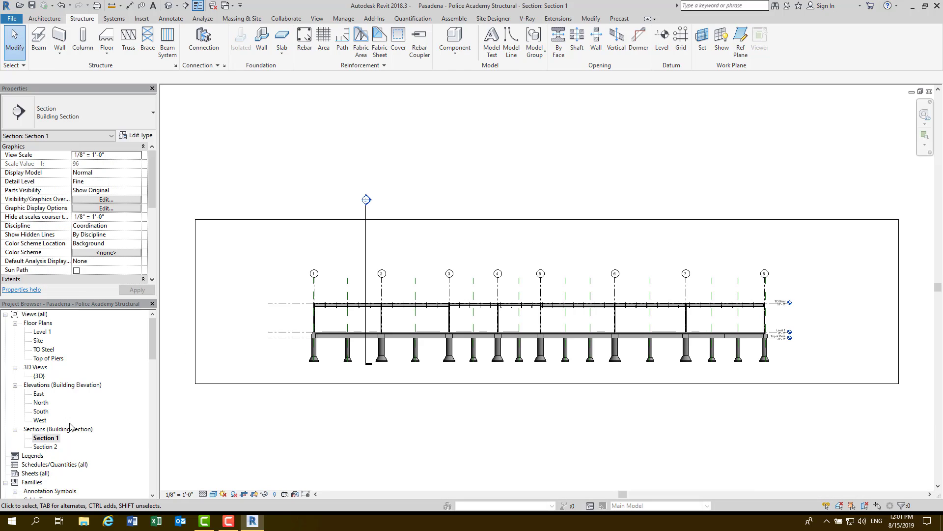
{"action": "double_click", "coordinate": [52, 447]}
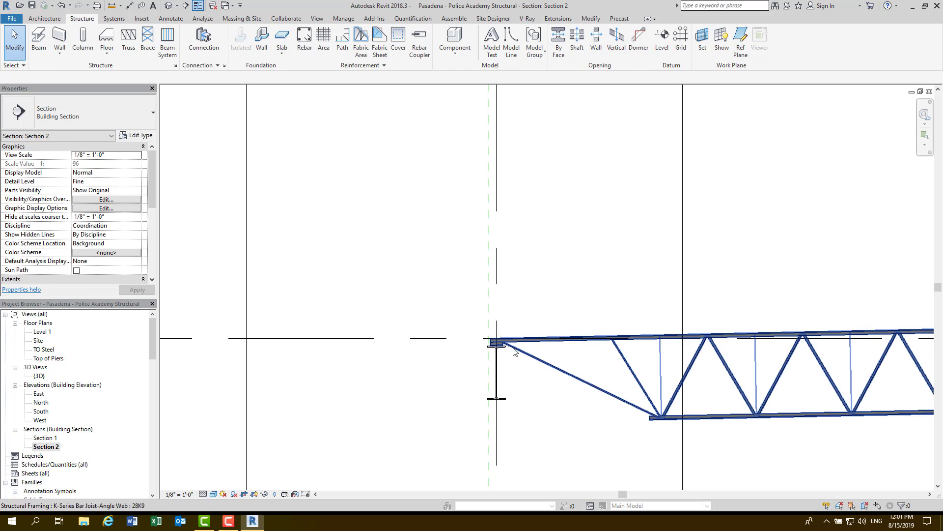
{"action": "scroll", "coordinate": [499, 346], "scroll_direction": "up", "scroll_amount": 2}
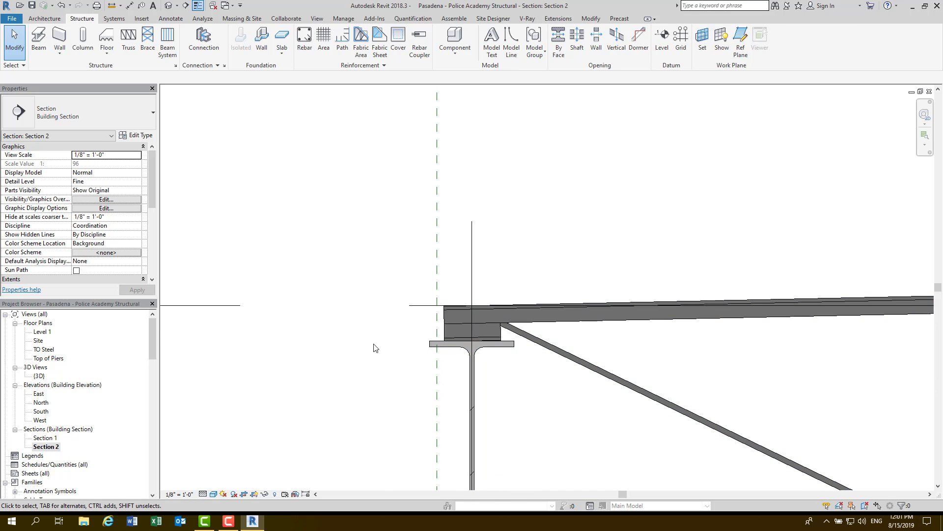
{"action": "scroll", "coordinate": [365, 346], "scroll_direction": "down", "scroll_amount": 3}
{"action": "scroll", "coordinate": [365, 346], "scroll_direction": "down", "scroll_amount": 3}
{"action": "middle_click_drag", "start_coordinate": [743, 362], "coordinate": [192, 350]}
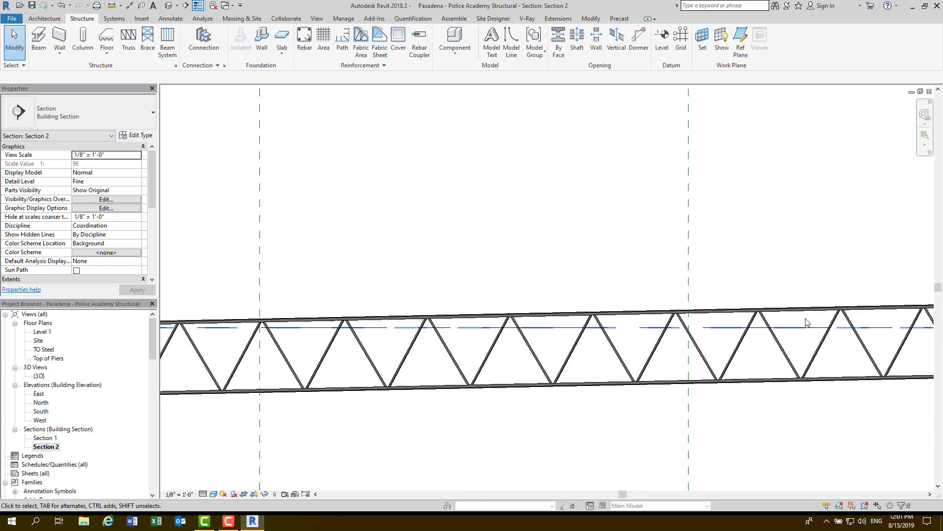
{"action": "middle_click_drag", "start_coordinate": [851, 318], "coordinate": [337, 315]}
{"action": "scroll", "coordinate": [614, 301], "scroll_direction": "up", "scroll_amount": 5}
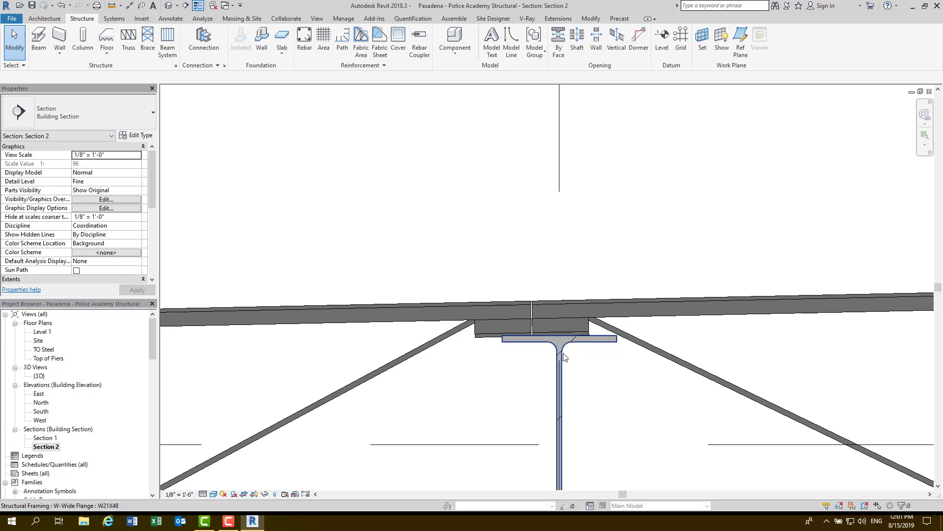
{"action": "scroll", "coordinate": [556, 367], "scroll_direction": "up", "scroll_amount": 5}
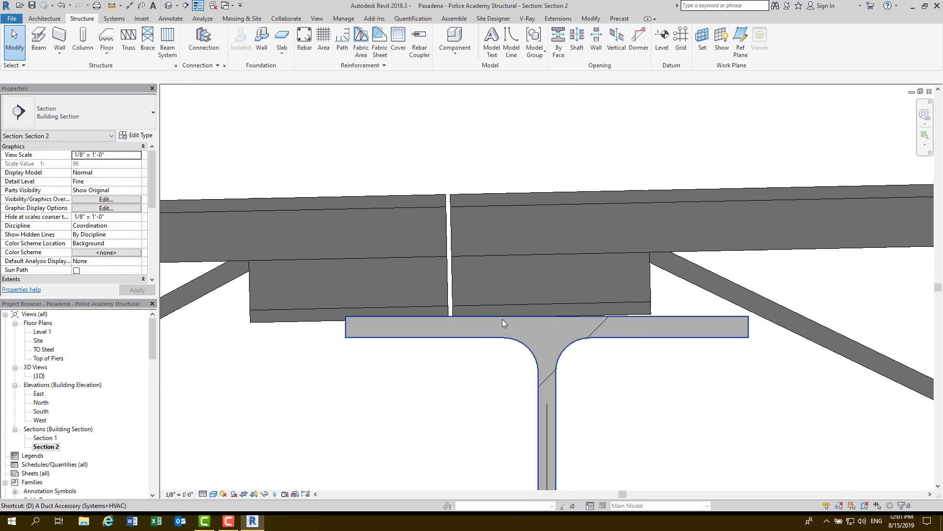
Draw a vertical detail line about 3" long up from the W21X48 girder's top flange at the gap between the joist seats
{"action": "key", "text": "l"}
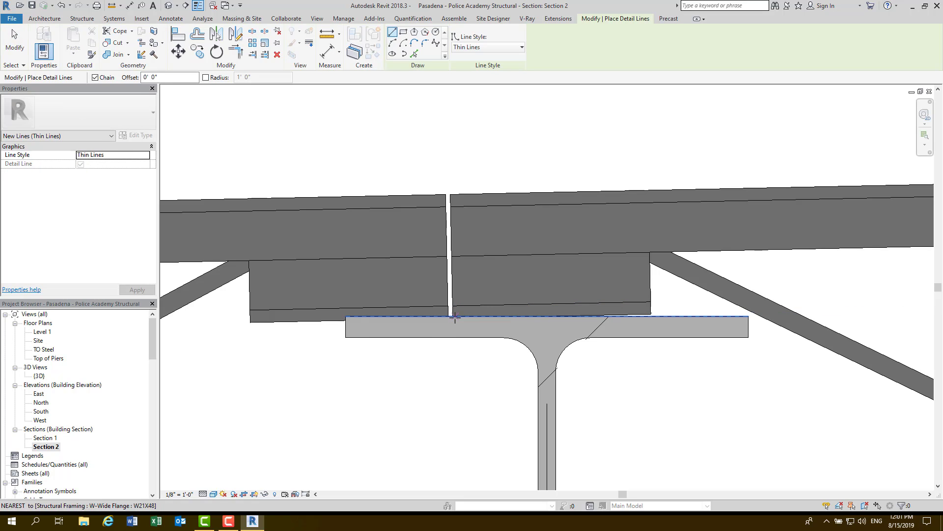
{"action": "left_click", "coordinate": [452, 317]}
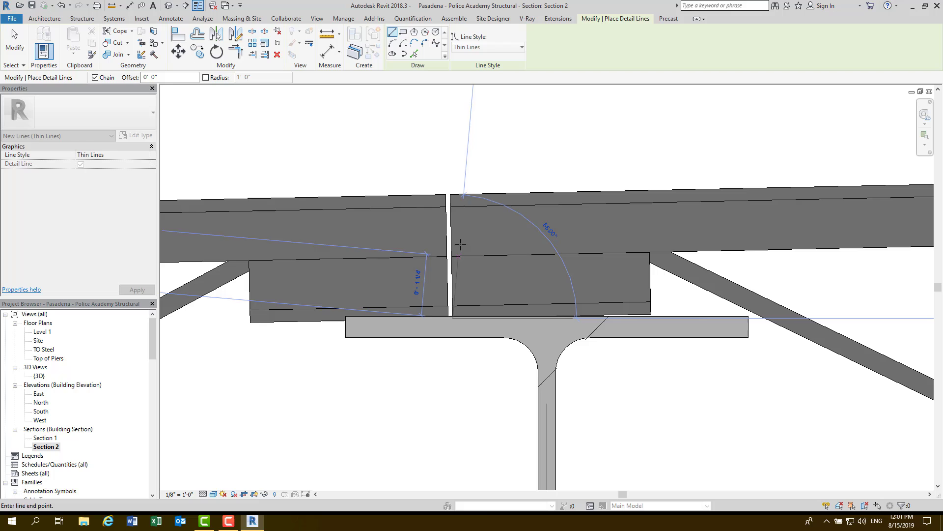
{"action": "left_click", "coordinate": [452, 169]}
{"action": "key", "text": "Escape"}
{"action": "key", "text": "Escape"}
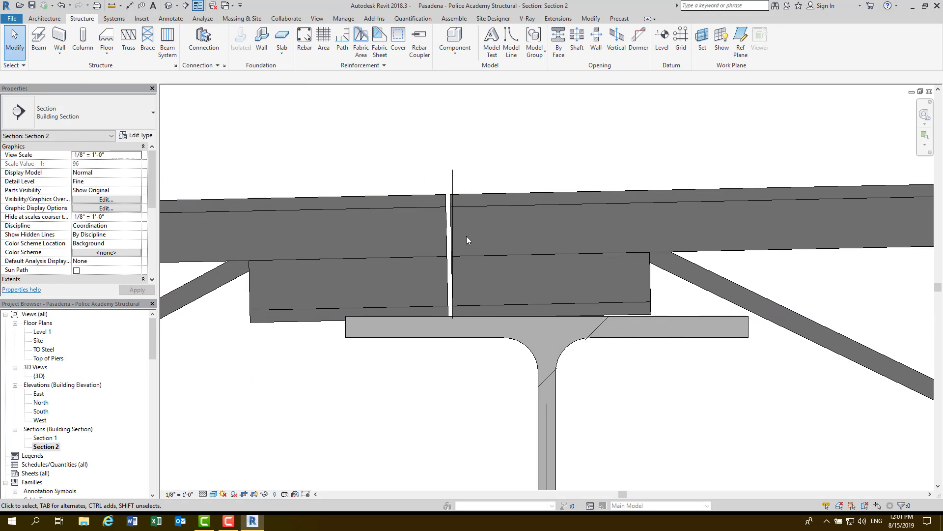
Measure the horizontal distance from the detail line to the centerline of the W21X48 girder with an aligned dimension
{"action": "key", "text": "i"}
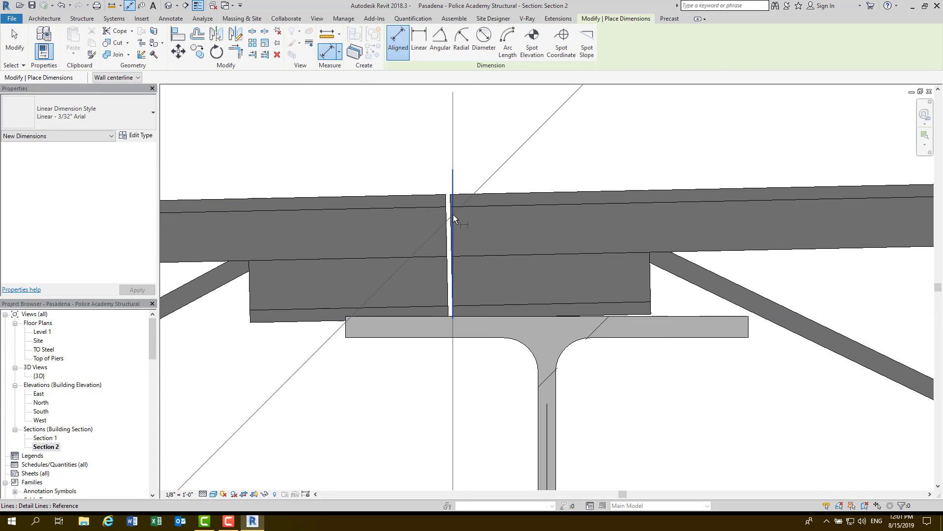
{"action": "left_click", "coordinate": [550, 399]}
{"action": "scroll", "coordinate": [556, 417], "scroll_direction": "down", "scroll_amount": 5}
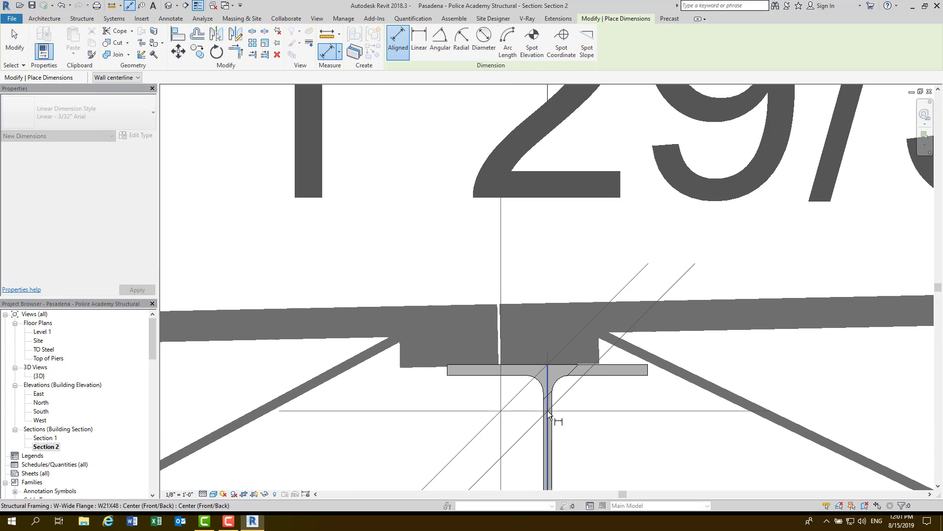
{"action": "scroll", "coordinate": [548, 415], "scroll_direction": "down", "scroll_amount": 3}
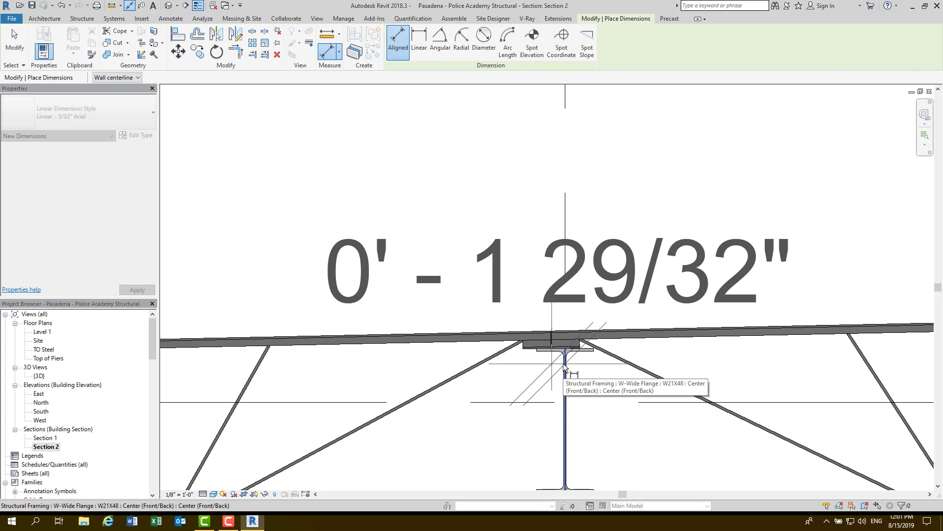
{"action": "scroll", "coordinate": [564, 368], "scroll_direction": "up", "scroll_amount": 3}
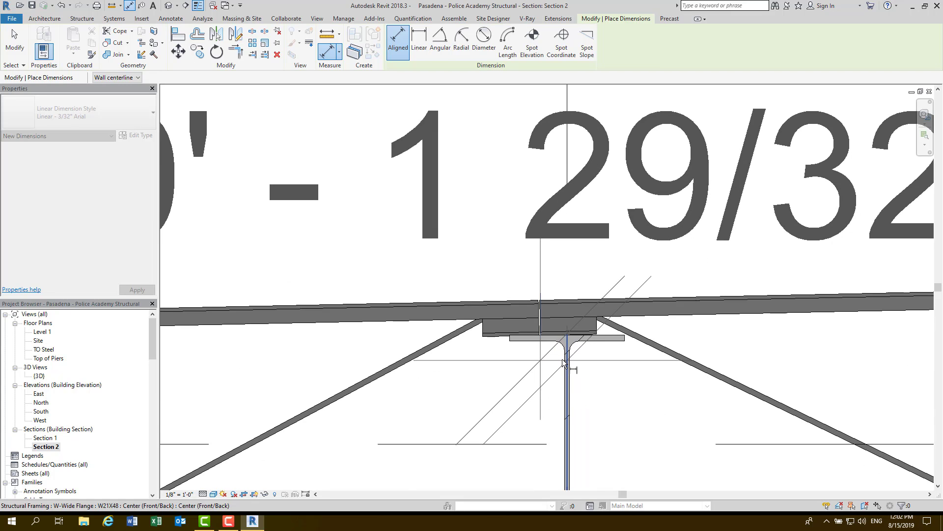
{"action": "scroll", "coordinate": [574, 344], "scroll_direction": "up", "scroll_amount": 5}
{"action": "key", "text": "Escape"}
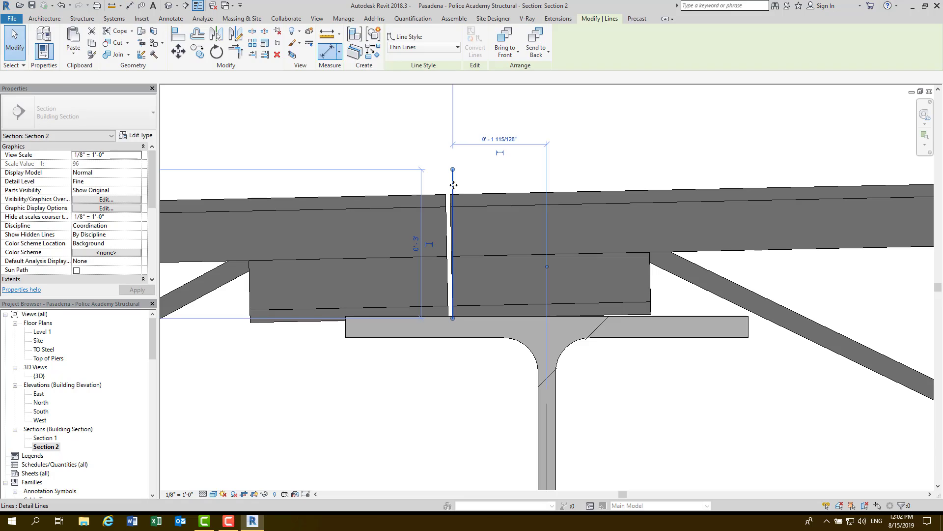
Delete the vertical detail line at the gap between the joist seats
{"action": "left_click", "coordinate": [453, 188]}
{"action": "key", "text": "Delete"}
{"action": "scroll", "coordinate": [515, 366], "scroll_direction": "down", "scroll_amount": 8}
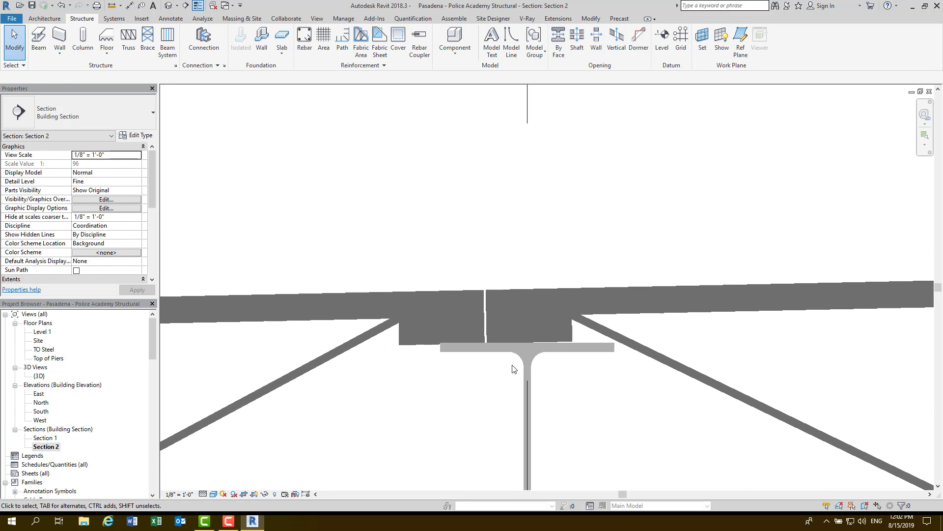
In the Level 1 plan, select all 28K9 joists between grids A and B and move them 2" toward grid B
{"action": "double_click", "coordinate": [42, 332]}
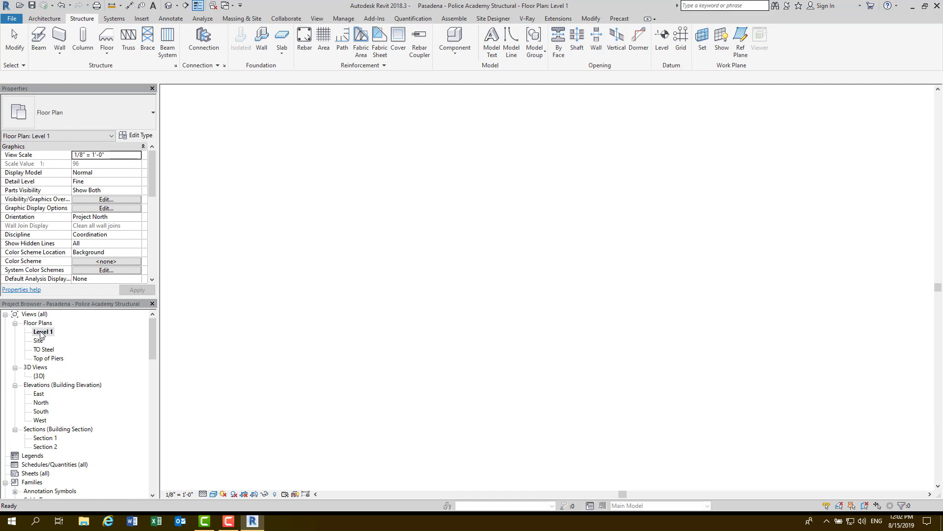
{"action": "middle_click_drag", "start_coordinate": [418, 283], "coordinate": [435, 281]}
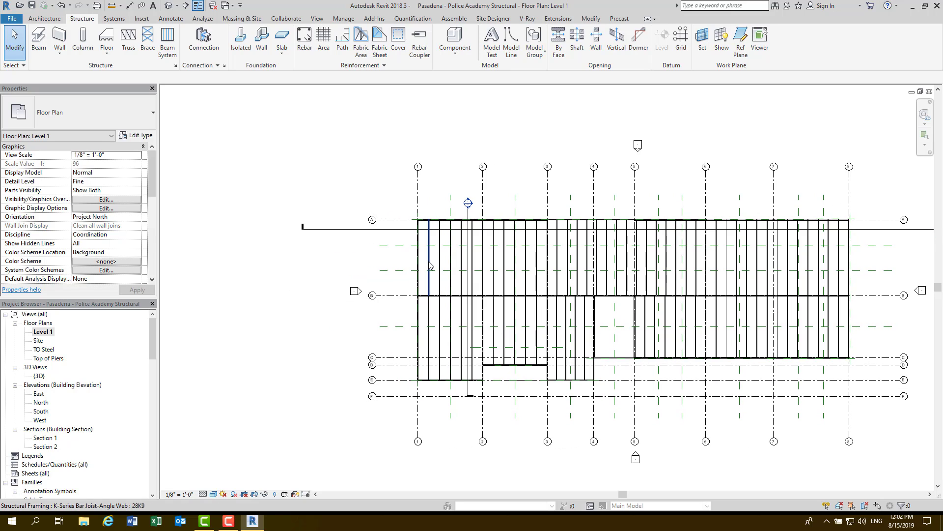
{"action": "right_click", "coordinate": [430, 281]}
{"action": "mouse_move", "coordinate": [509, 397]}
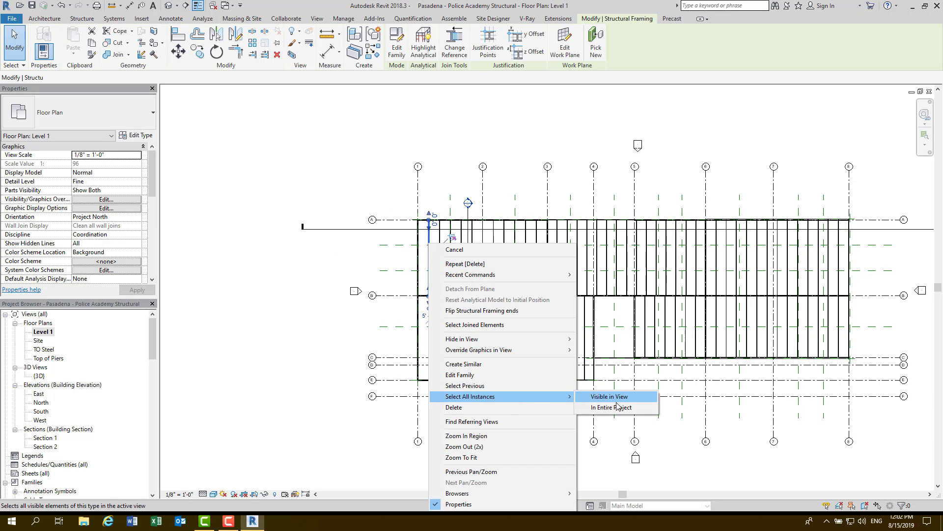
{"action": "left_click", "coordinate": [619, 396]}
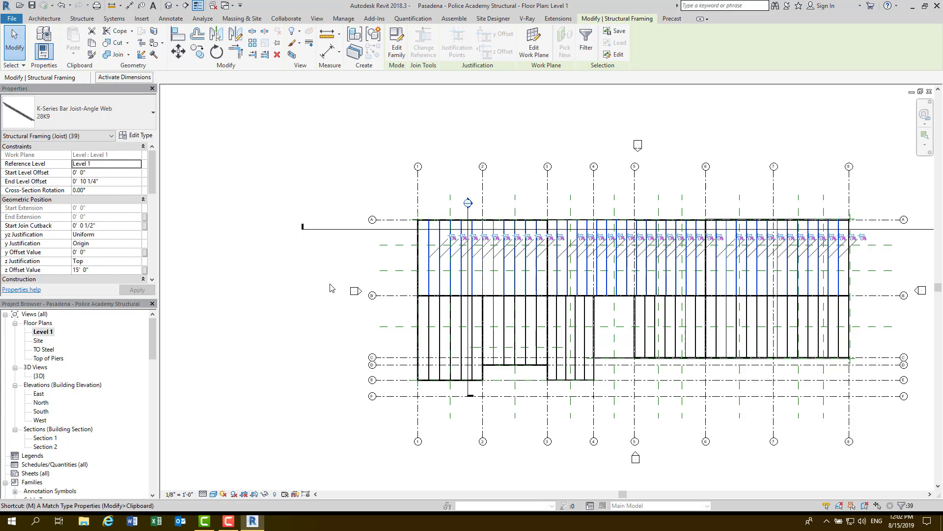
{"action": "key", "text": "m"}
{"action": "key", "text": "v"}
{"action": "left_click", "coordinate": [321, 269]}
{"action": "type", "text": "2"}
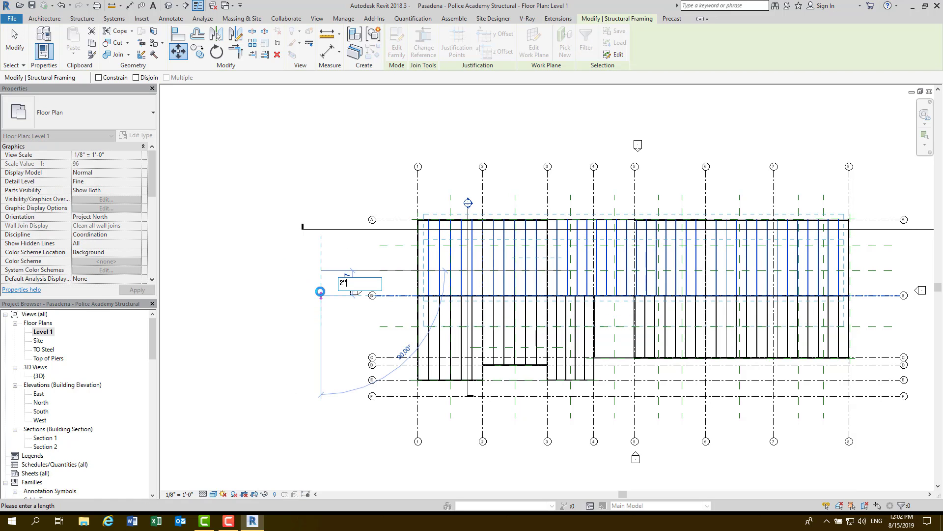
{"action": "type", "text": "'"}
{"action": "key", "text": "Return"}
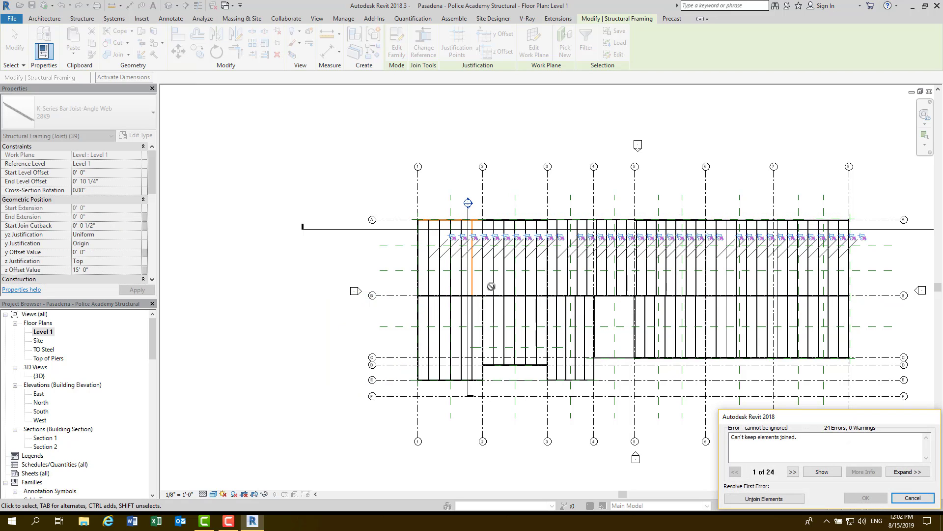
Check the highlighted joist and girder along grid A, unjoin the conflicting elements to complete the 28K9 move, and clear the selection
{"action": "middle_click_drag", "start_coordinate": [445, 245], "coordinate": [458, 258]}
{"action": "scroll", "coordinate": [486, 235], "scroll_direction": "up", "scroll_amount": 8}
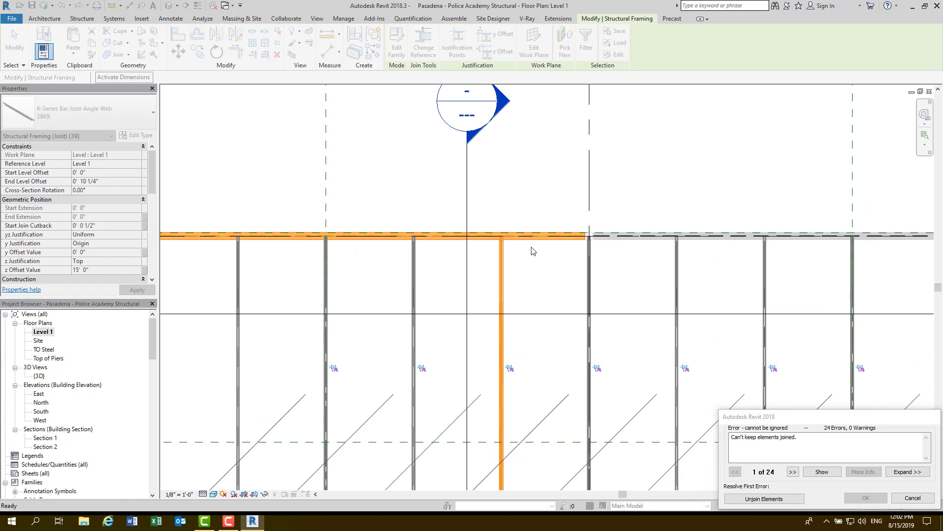
{"action": "scroll", "coordinate": [532, 248], "scroll_direction": "up", "scroll_amount": 3}
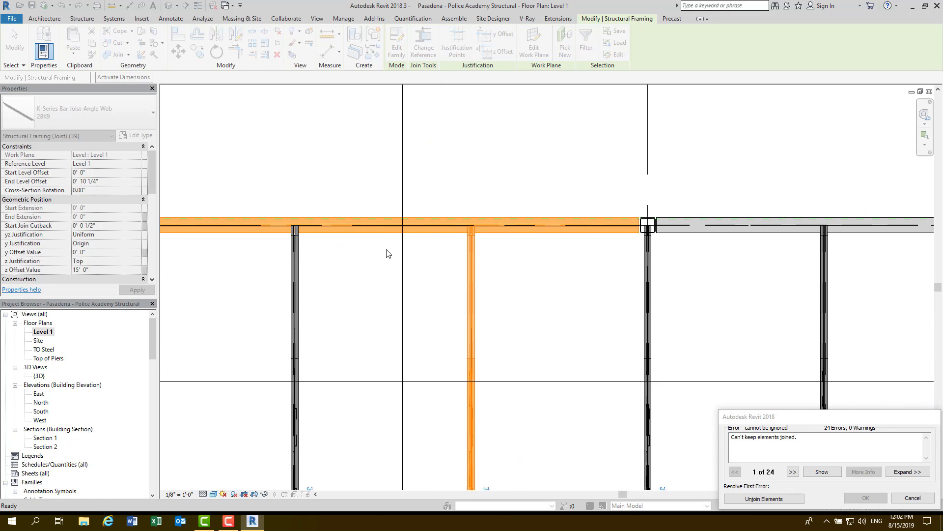
{"action": "middle_click_drag", "start_coordinate": [386, 253], "coordinate": [658, 271]}
{"action": "middle_click_drag", "start_coordinate": [460, 272], "coordinate": [678, 266]}
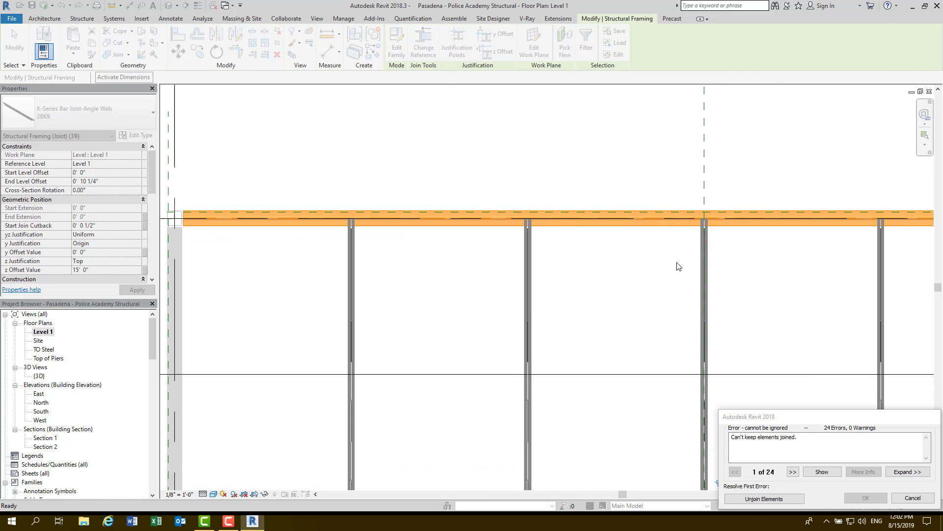
{"action": "scroll", "coordinate": [617, 270], "scroll_direction": "down", "scroll_amount": 2}
{"action": "scroll", "coordinate": [444, 238], "scroll_direction": "up", "scroll_amount": 3}
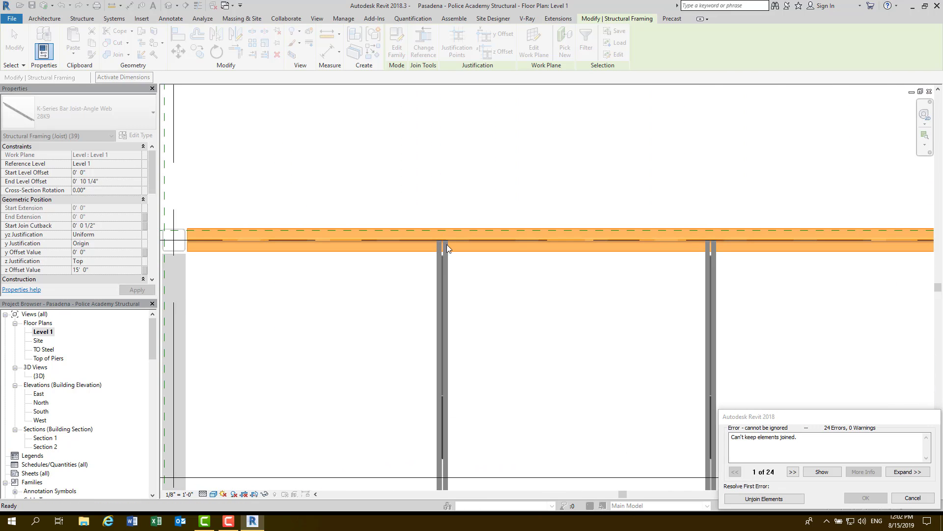
{"action": "scroll", "coordinate": [446, 244], "scroll_direction": "up", "scroll_amount": 2}
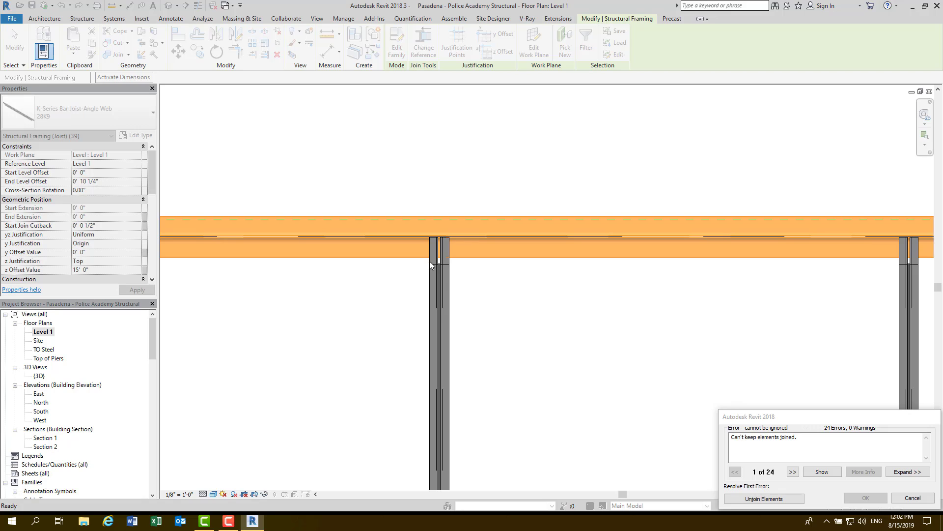
{"action": "scroll", "coordinate": [532, 320], "scroll_direction": "down", "scroll_amount": 3}
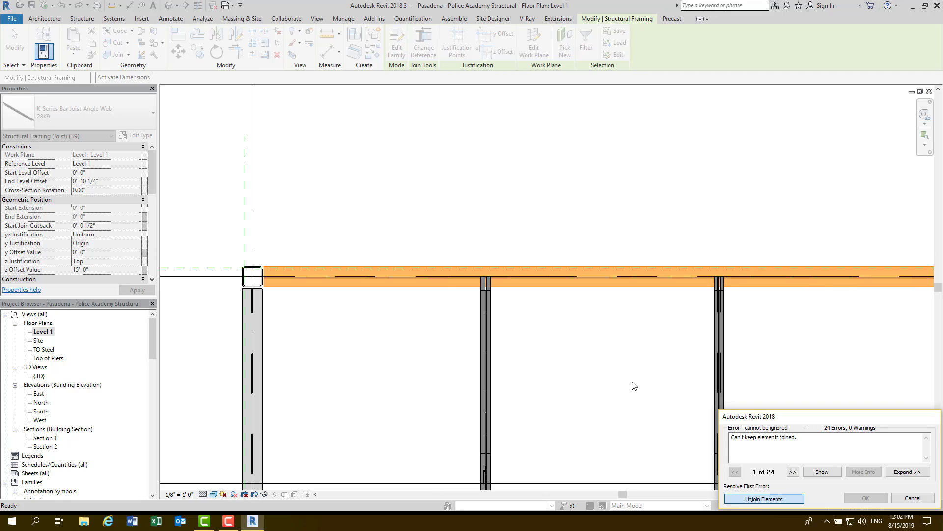
{"action": "scroll", "coordinate": [596, 361], "scroll_direction": "down", "scroll_amount": 5}
{"action": "middle_click_drag", "start_coordinate": [538, 298], "coordinate": [320, 185]}
{"action": "middle_click_drag", "start_coordinate": [416, 186], "coordinate": [431, 308]}
{"action": "key", "text": "Escape"}
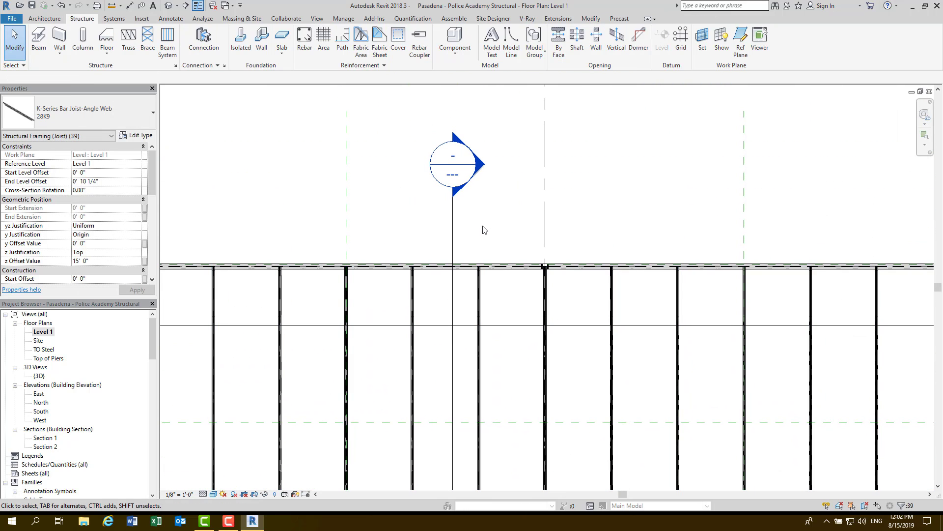
Open Section 2 and inspect how the 28K9 joist seat bears on the W18X35 end girder
{"action": "double_click", "coordinate": [483, 167]}
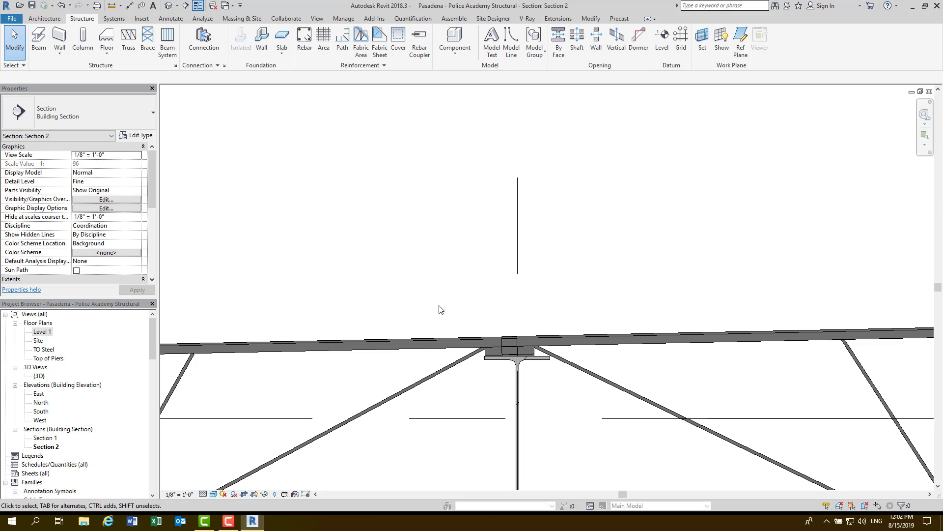
{"action": "middle_click_drag", "start_coordinate": [394, 301], "coordinate": [687, 263]}
{"action": "scroll", "coordinate": [678, 275], "scroll_direction": "down", "scroll_amount": 3}
{"action": "middle_click_drag", "start_coordinate": [319, 301], "coordinate": [933, 270]}
{"action": "middle_click_drag", "start_coordinate": [432, 293], "coordinate": [867, 264]}
{"action": "middle_click_drag", "start_coordinate": [451, 276], "coordinate": [890, 258]}
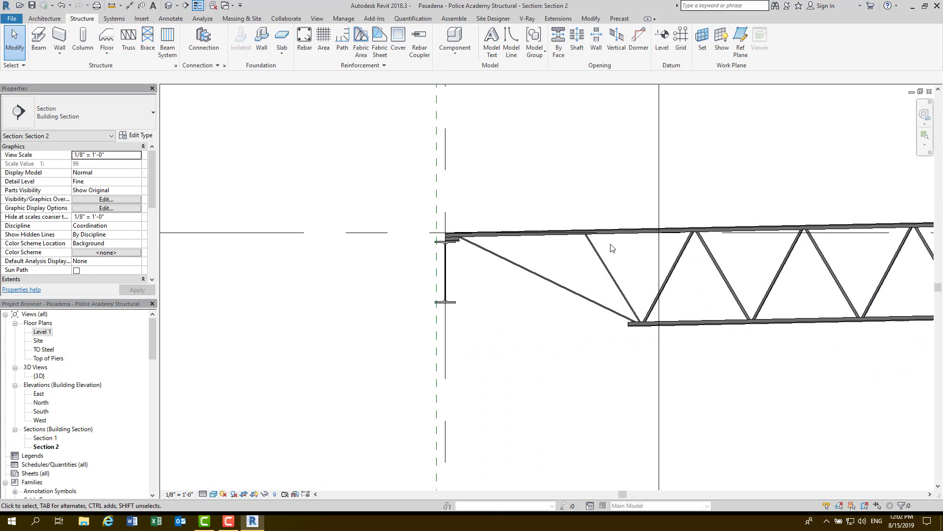
{"action": "scroll", "coordinate": [449, 233], "scroll_direction": "up", "scroll_amount": 5}
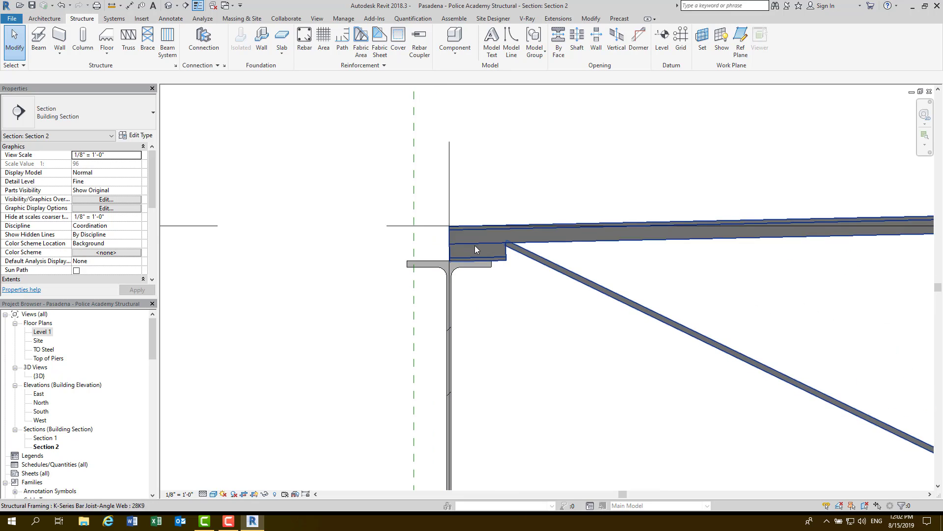
{"action": "scroll", "coordinate": [436, 301], "scroll_direction": "down", "scroll_amount": 4}
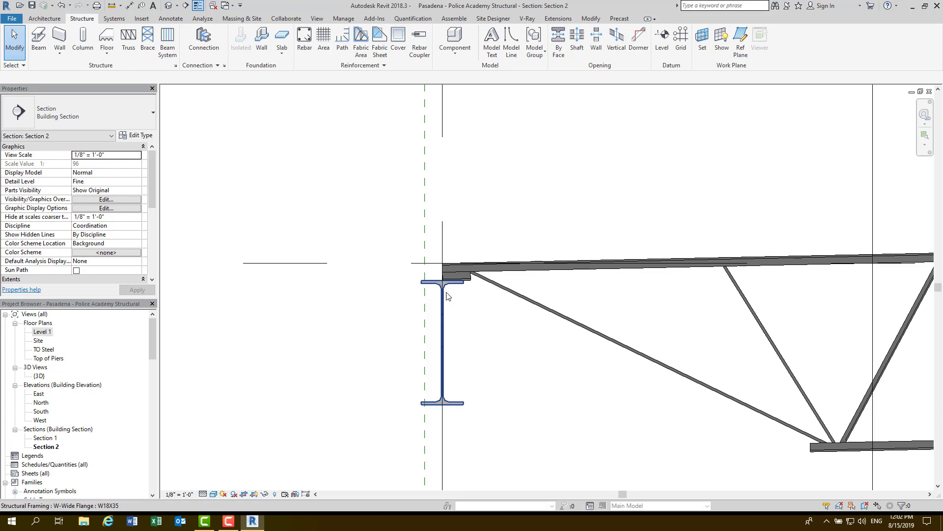
Follow the 28K9 joist along Section 2 to its meeting point with the 30K7 joist at the next girder, and dismiss the chat notification
{"action": "scroll", "coordinate": [333, 311], "scroll_direction": "down", "scroll_amount": 2}
{"action": "middle_click_drag", "start_coordinate": [576, 308], "coordinate": [255, 314]}
{"action": "scroll", "coordinate": [465, 309], "scroll_direction": "down", "scroll_amount": 1}
{"action": "middle_click_drag", "start_coordinate": [613, 317], "coordinate": [352, 308]}
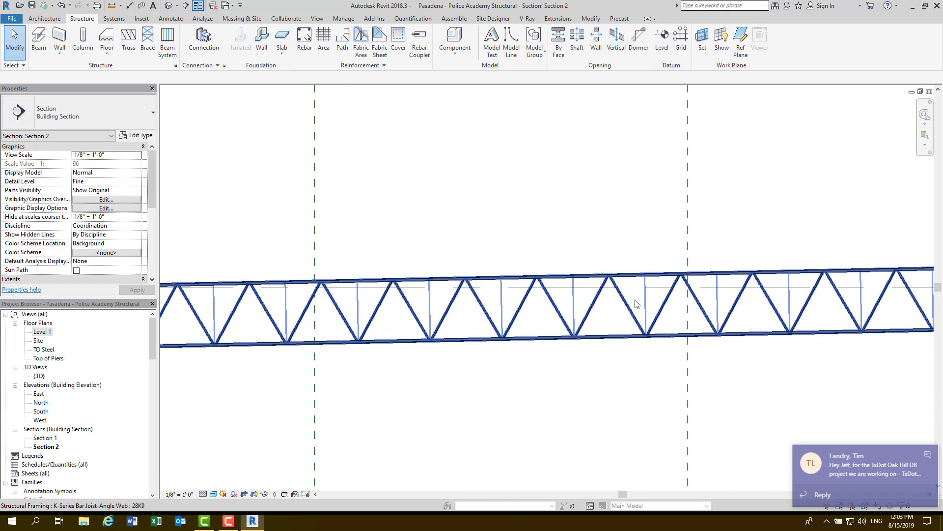
{"action": "middle_click_drag", "start_coordinate": [740, 297], "coordinate": [341, 307]}
{"action": "middle_click_drag", "start_coordinate": [686, 301], "coordinate": [348, 306]}
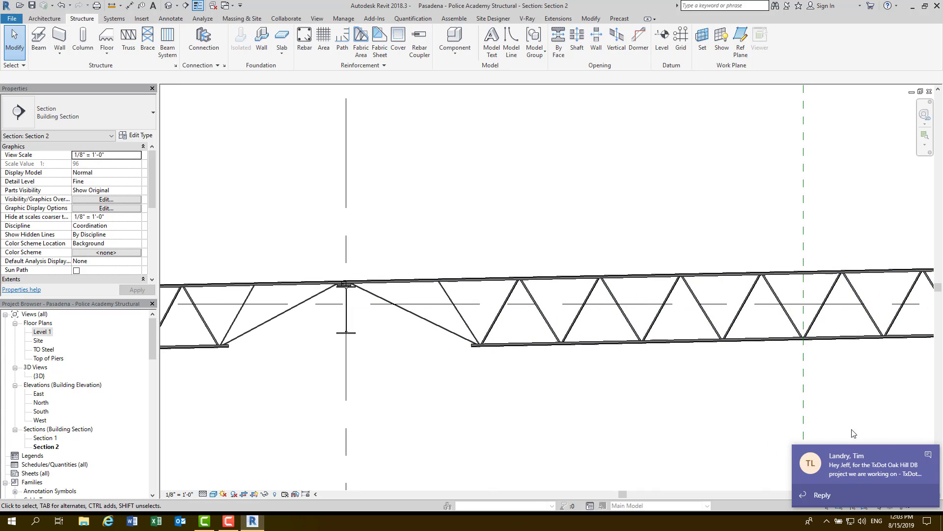
{"action": "left_click", "coordinate": [928, 456]}
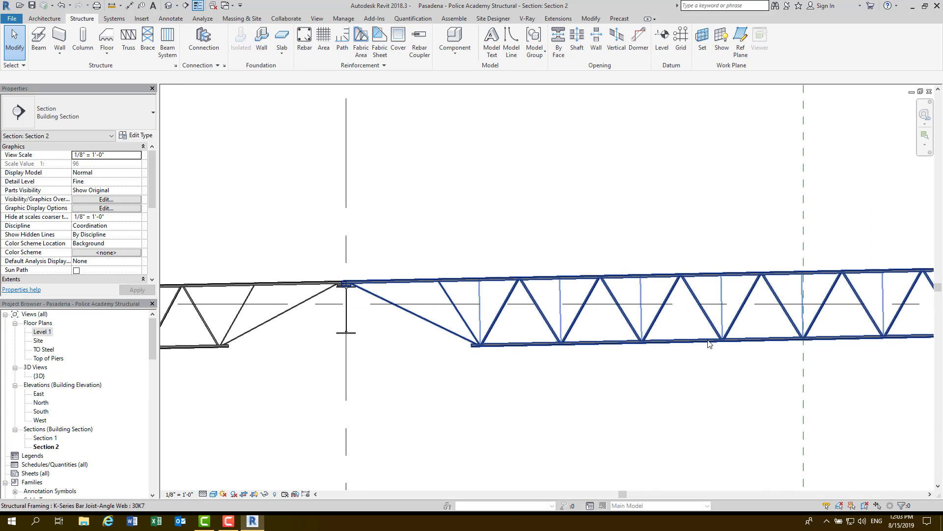
In the Level 1 plan, select all 30K7 joists in the project and move them 2" toward grid E
{"action": "double_click", "coordinate": [43, 331]}
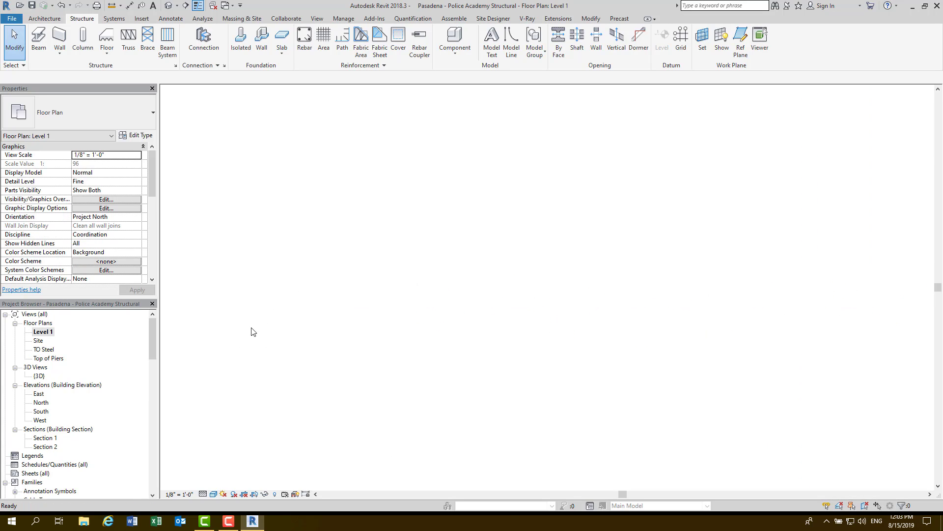
{"action": "middle_click_drag", "start_coordinate": [374, 309], "coordinate": [418, 65]}
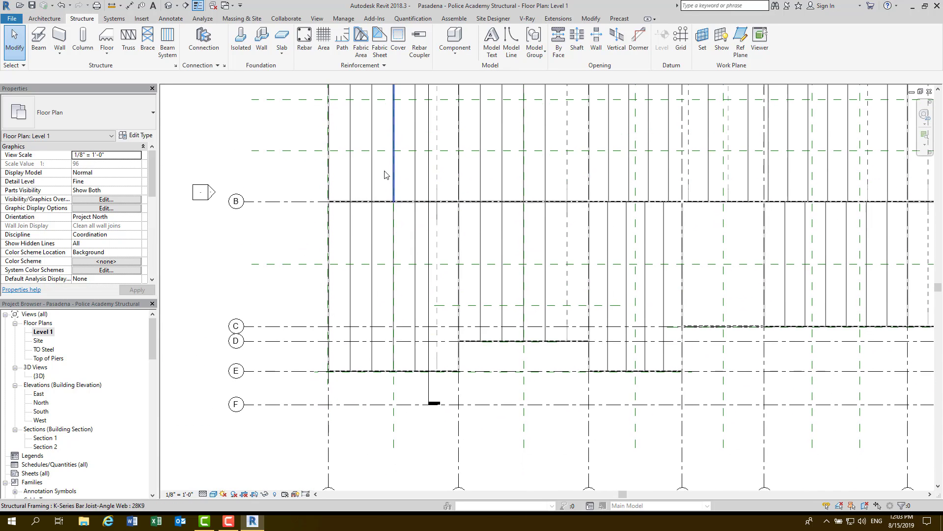
{"action": "right_click", "coordinate": [352, 242]}
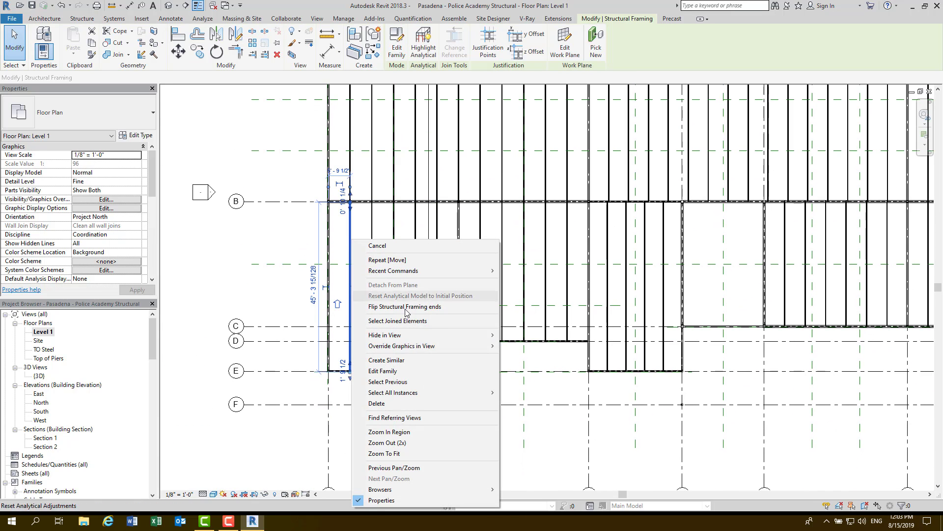
{"action": "mouse_move", "coordinate": [424, 336]}
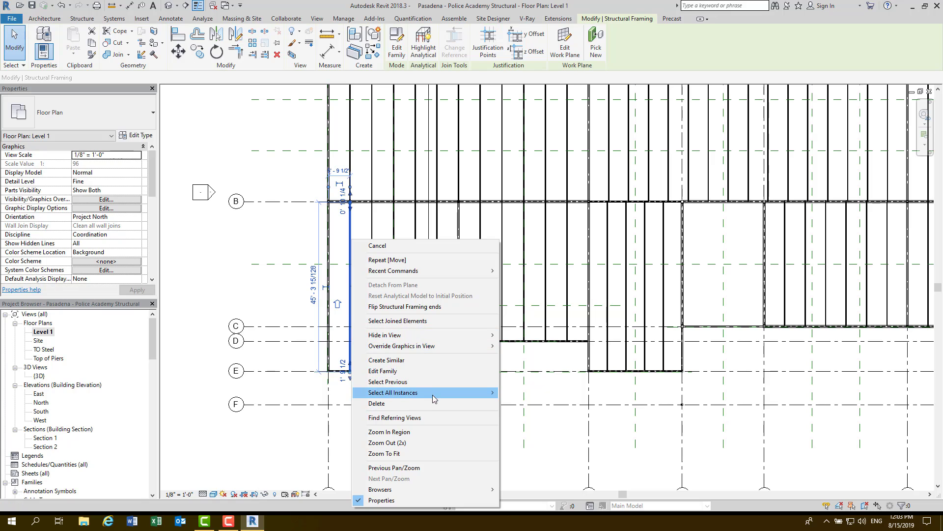
{"action": "mouse_move", "coordinate": [433, 393]}
{"action": "left_click", "coordinate": [527, 406]}
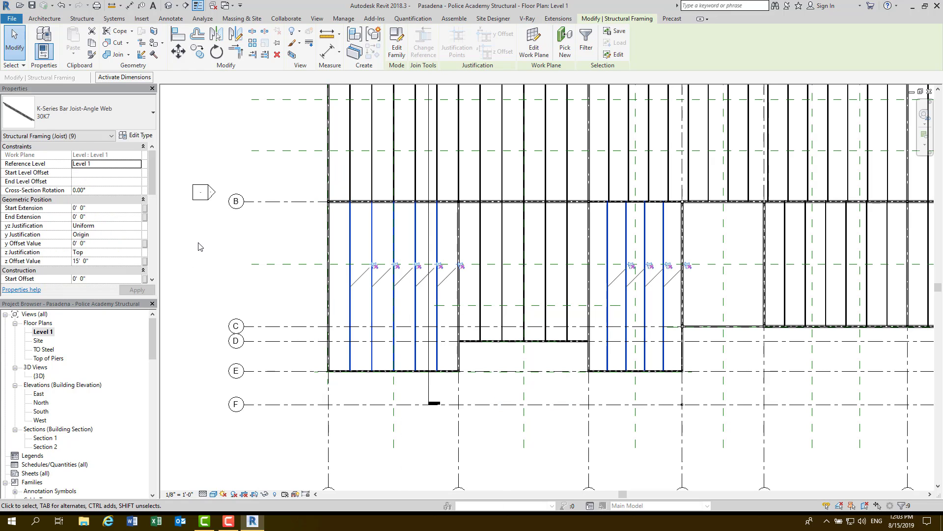
{"action": "key", "text": "m"}
{"action": "key", "text": "v"}
{"action": "left_click", "coordinate": [205, 239]}
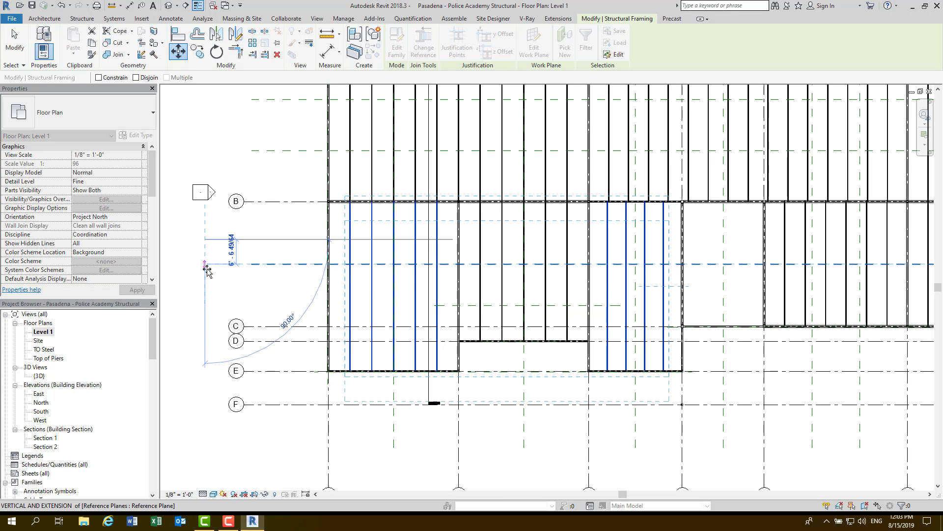
{"action": "type", "text": "2'"}
{"action": "key", "text": "Return"}
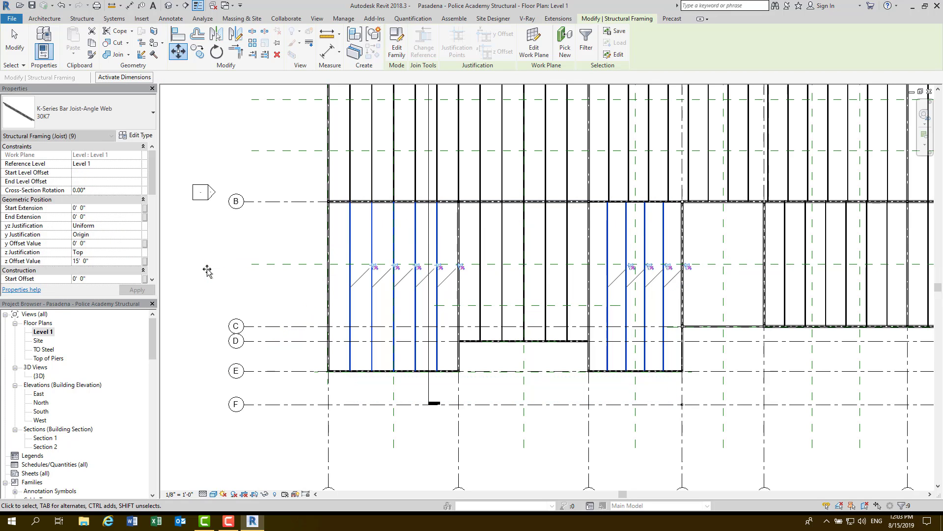
{"action": "key", "text": "Escape"}
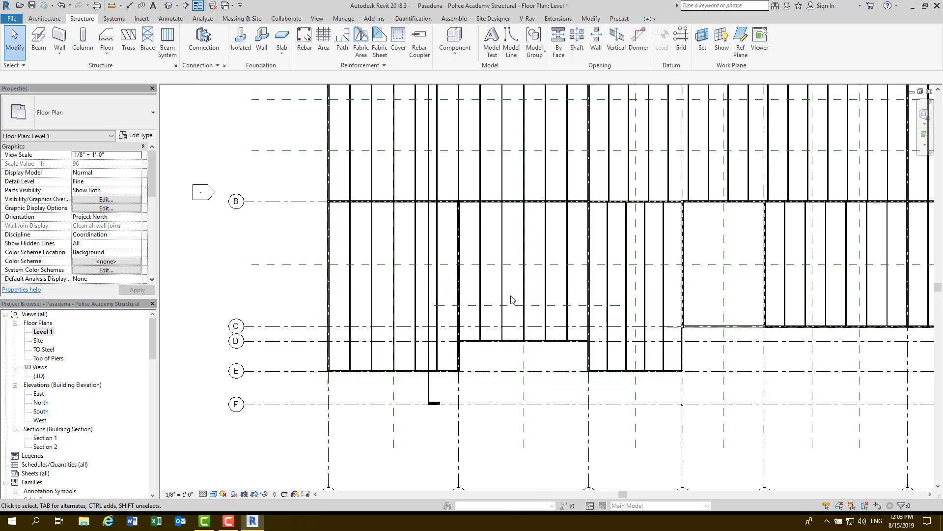
Select all 26K7 joists in the project and move them 2" toward grid D
{"action": "left_click", "coordinate": [502, 290]}
{"action": "right_click", "coordinate": [502, 289]}
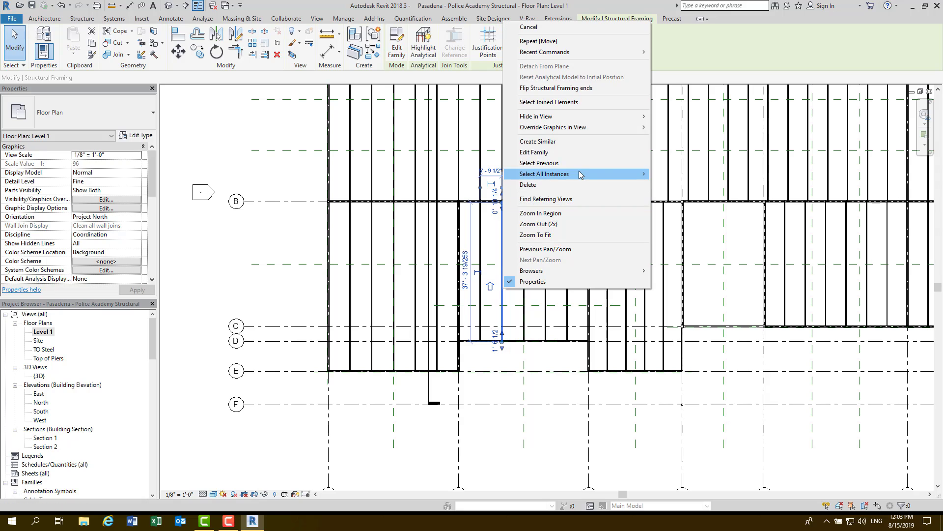
{"action": "mouse_move", "coordinate": [634, 174]}
{"action": "left_click", "coordinate": [681, 184]}
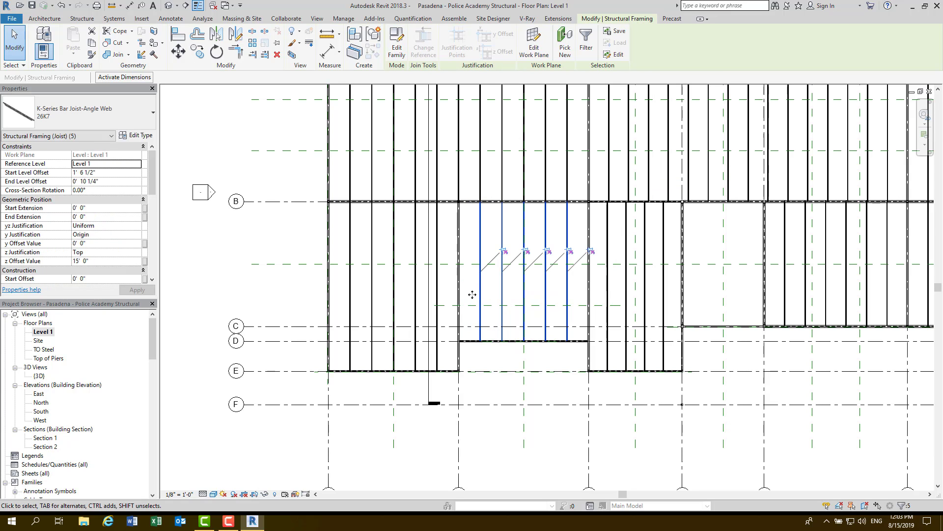
{"action": "key", "text": "m"}
{"action": "key", "text": "v"}
{"action": "left_click", "coordinate": [512, 436]}
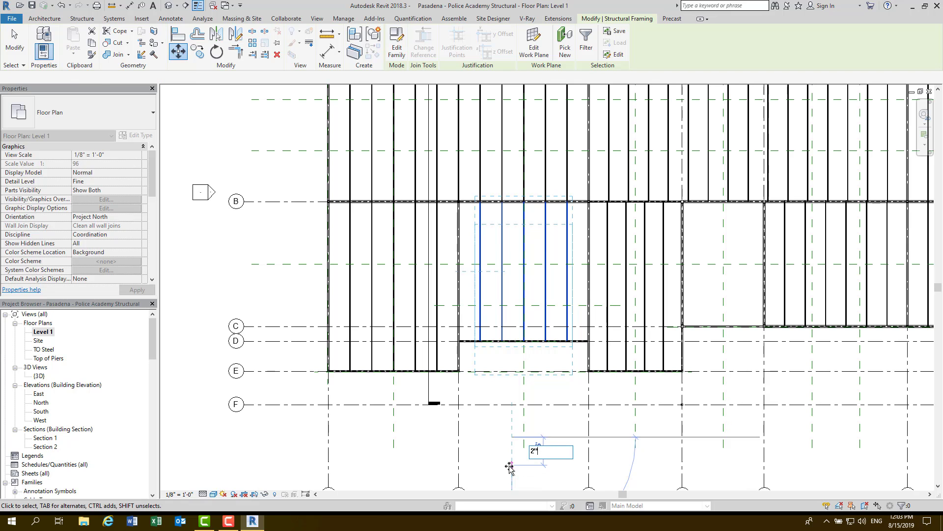
{"action": "key", "text": "Return"}
Select all 22K5 joists in the entire project and move them 2" toward grid C
{"action": "middle_click_drag", "start_coordinate": [790, 260], "coordinate": [535, 248]}
{"action": "left_click", "coordinate": [547, 246]}
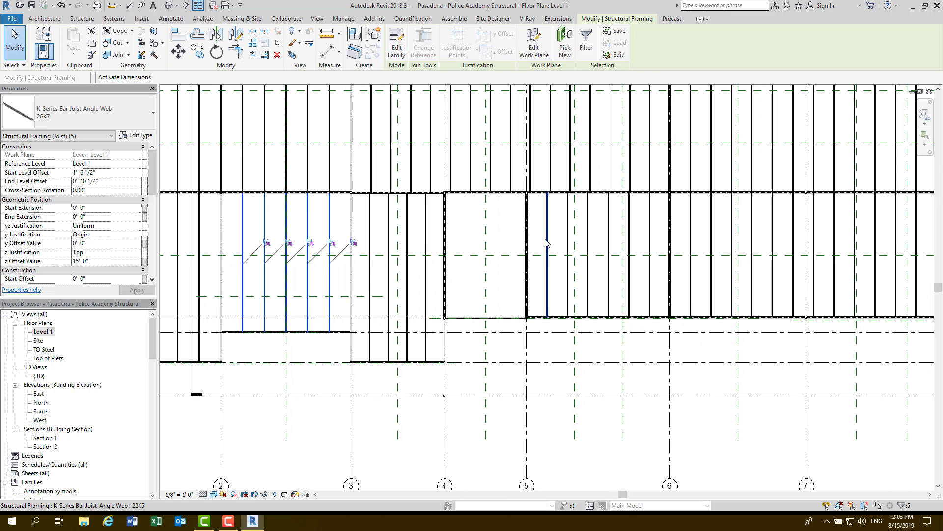
{"action": "right_click", "coordinate": [547, 240]}
{"action": "mouse_move", "coordinate": [613, 399]}
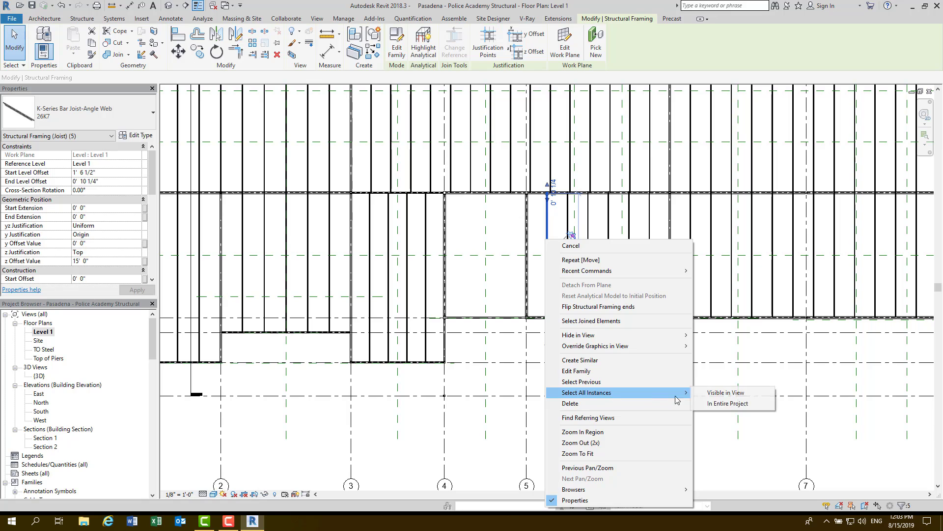
{"action": "left_click", "coordinate": [726, 405]}
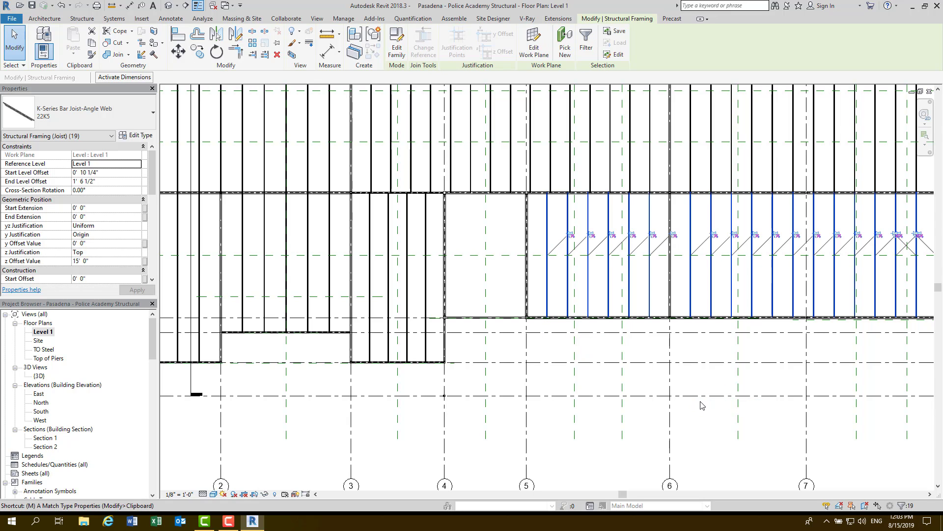
{"action": "key", "text": "m"}
{"action": "key", "text": "v"}
{"action": "left_click", "coordinate": [644, 415]}
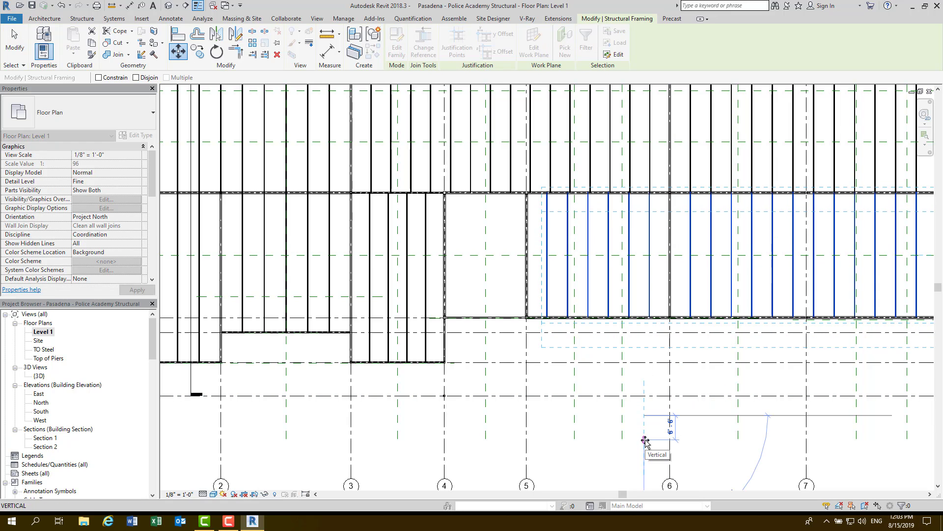
{"action": "type", "text": "2'"}
{"action": "key", "text": "Return"}
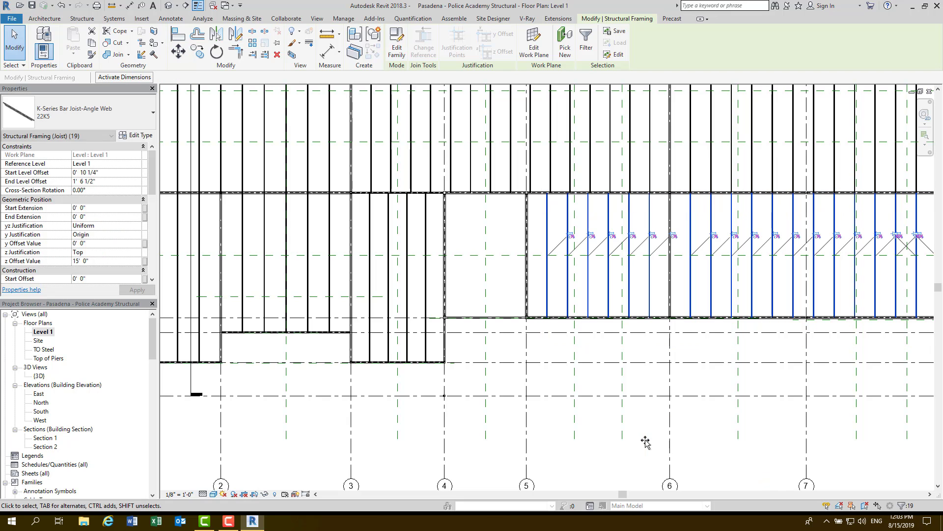
{"action": "key", "text": "Escape"}
Open Section 2 and examine how the two joist seats meet on the middle girder
{"action": "scroll", "coordinate": [644, 423], "scroll_direction": "down", "scroll_amount": 2}
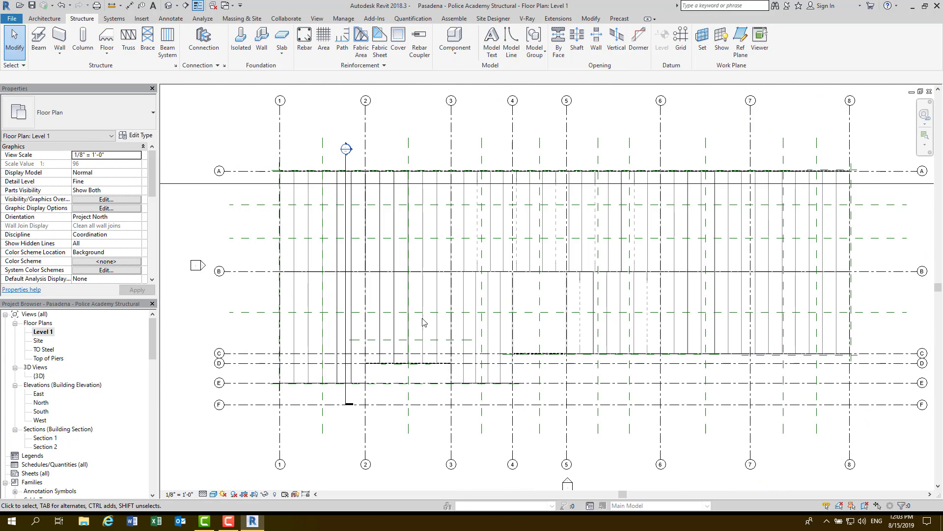
{"action": "middle_click_drag", "start_coordinate": [409, 307], "coordinate": [528, 319]}
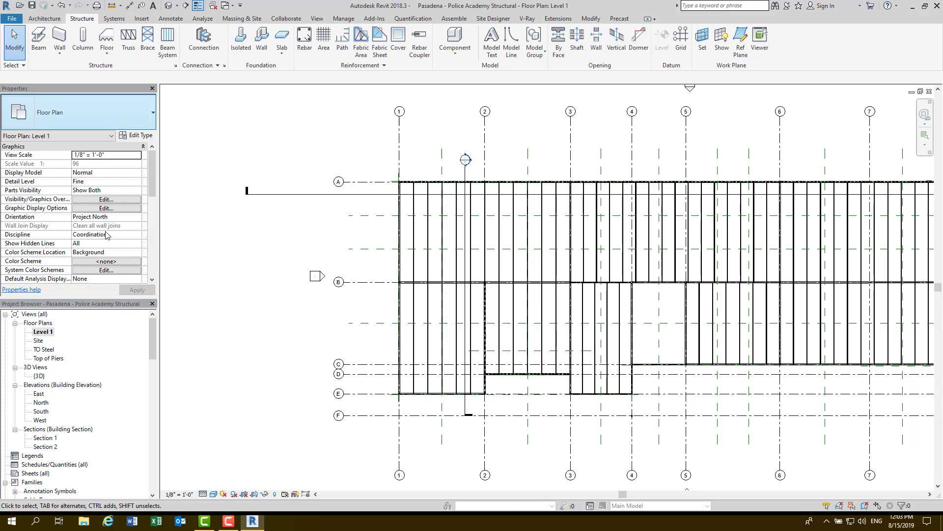
{"action": "double_click", "coordinate": [46, 447]}
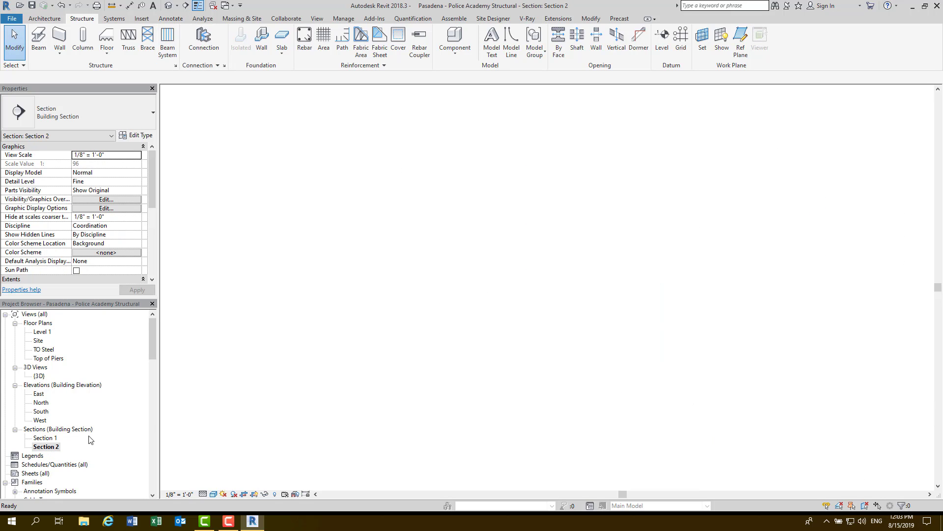
{"action": "scroll", "coordinate": [342, 289], "scroll_direction": "up", "scroll_amount": 5}
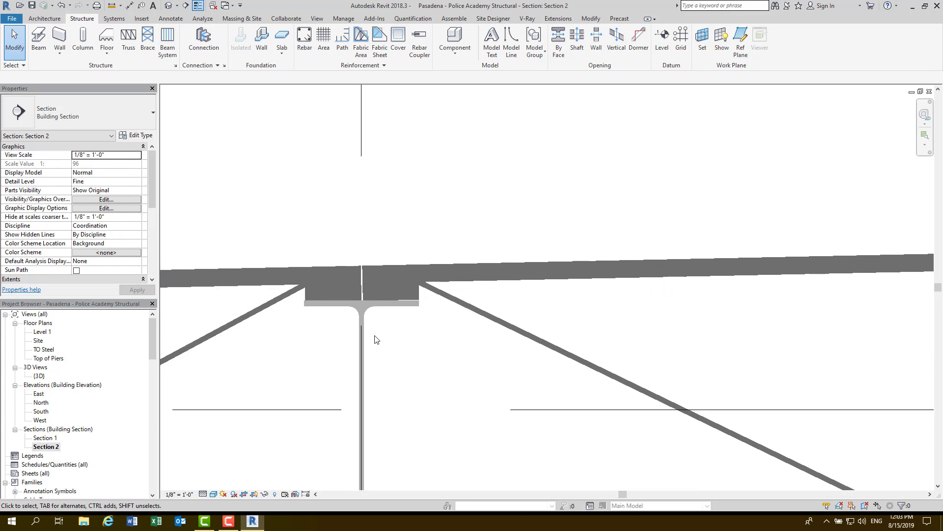
{"action": "scroll", "coordinate": [368, 322], "scroll_direction": "down", "scroll_amount": 6}
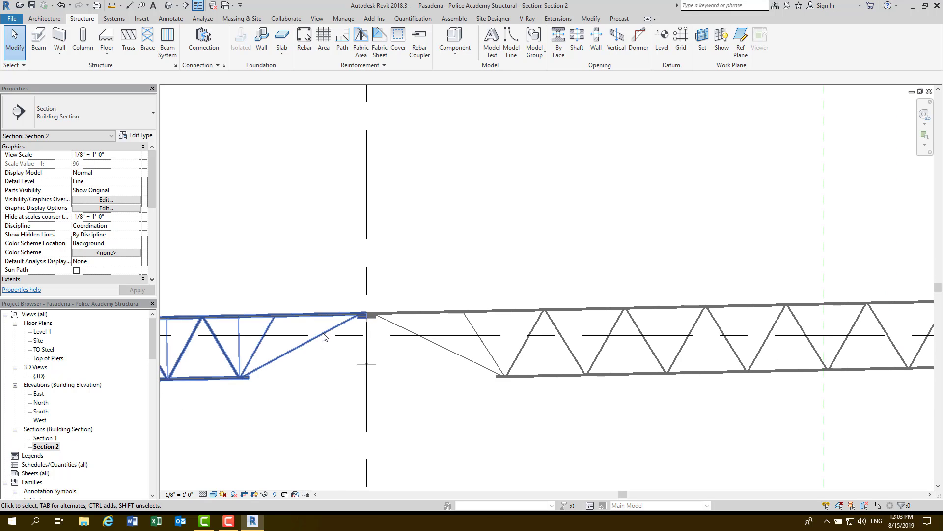
Follow the joists along Section 2 and examine their seat bearing on the girders at both ends
{"action": "middle_click_drag", "start_coordinate": [405, 330], "coordinate": [769, 300]}
{"action": "middle_click_drag", "start_coordinate": [554, 313], "coordinate": [907, 265]}
{"action": "middle_click_drag", "start_coordinate": [375, 296], "coordinate": [795, 274]}
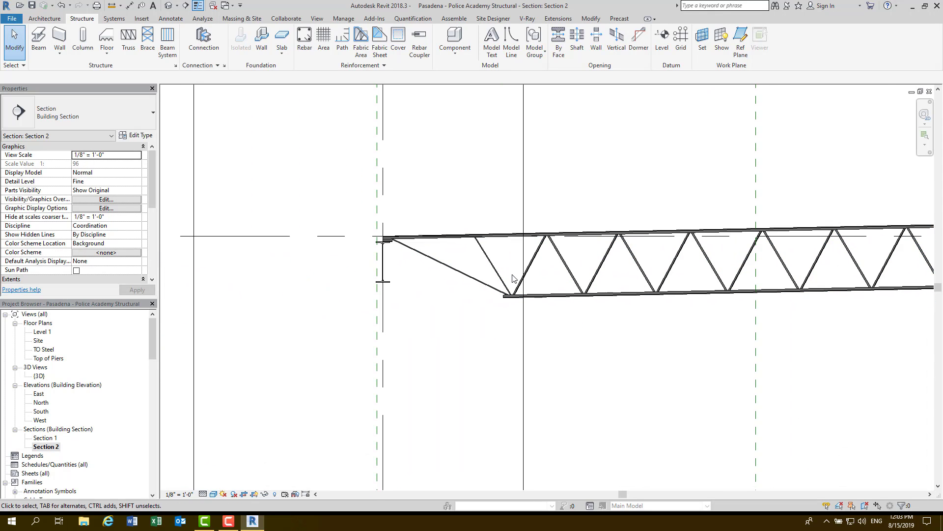
{"action": "scroll", "coordinate": [386, 239], "scroll_direction": "up", "scroll_amount": 4}
{"action": "scroll", "coordinate": [385, 250], "scroll_direction": "down", "scroll_amount": 6}
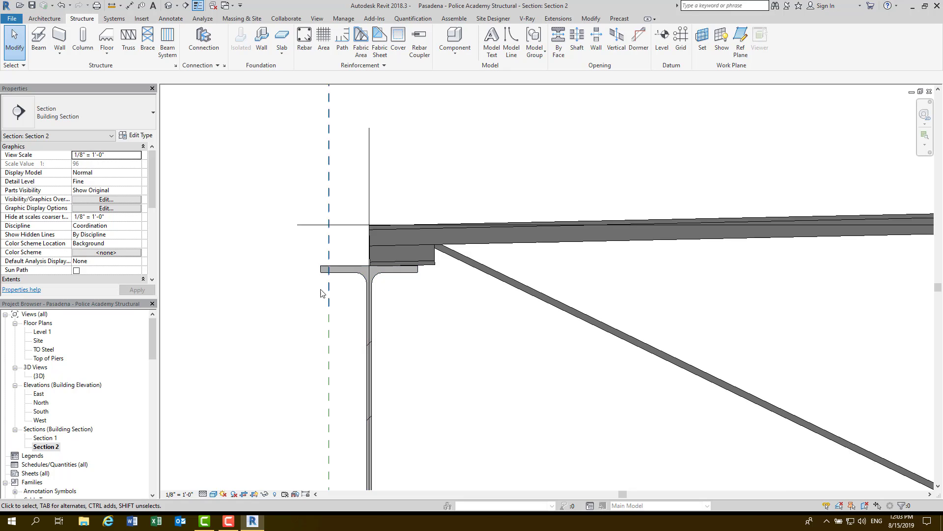
{"action": "scroll", "coordinate": [319, 294], "scroll_direction": "down", "scroll_amount": 3}
{"action": "middle_click_drag", "start_coordinate": [609, 286], "coordinate": [328, 283]}
{"action": "scroll", "coordinate": [623, 278], "scroll_direction": "up", "scroll_amount": 3}
{"action": "scroll", "coordinate": [618, 281], "scroll_direction": "up", "scroll_amount": 5}
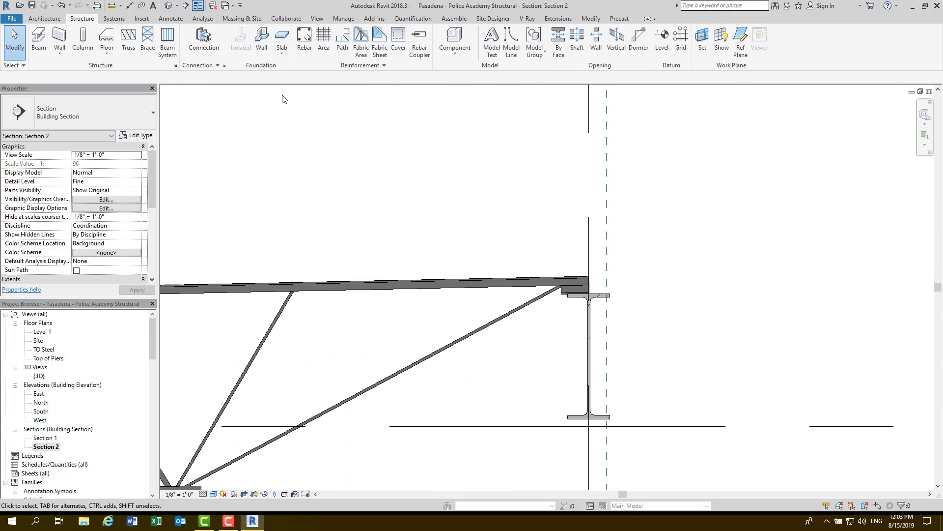
Open the default 3D view and examine the joist seats on the girder and at the HSS column
{"action": "left_click", "coordinate": [177, 6]}
{"action": "left_click", "coordinate": [197, 19]}
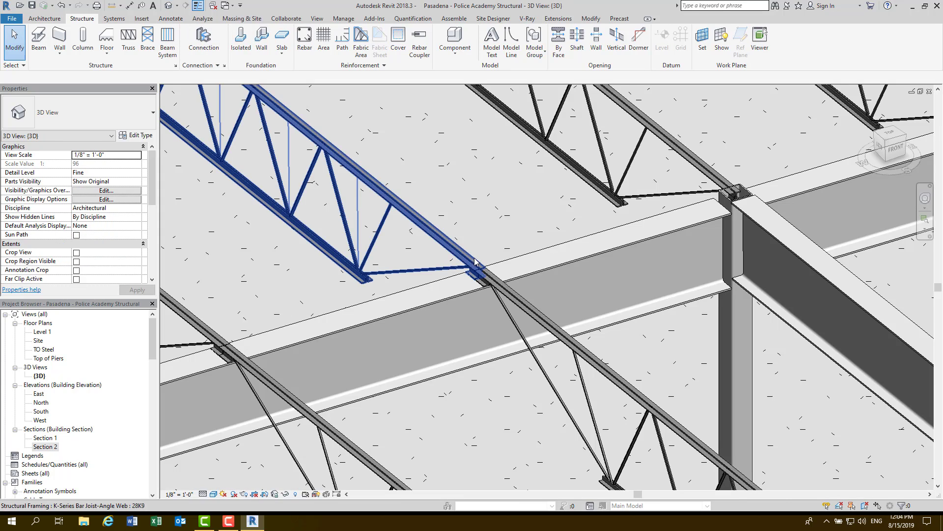
{"action": "scroll", "coordinate": [595, 267], "scroll_direction": "down", "scroll_amount": 3}
{"action": "scroll", "coordinate": [699, 197], "scroll_direction": "up", "scroll_amount": 5}
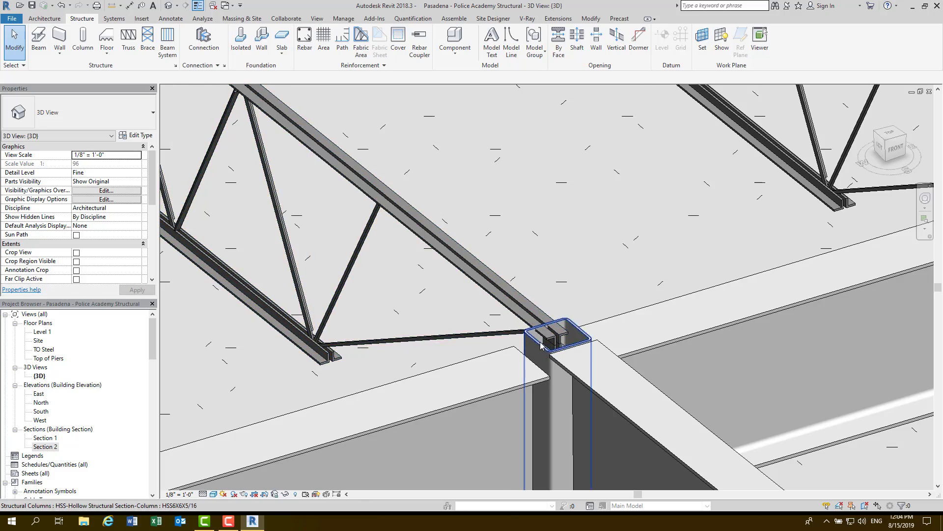
{"action": "scroll", "coordinate": [541, 346], "scroll_direction": "down", "scroll_amount": 3}
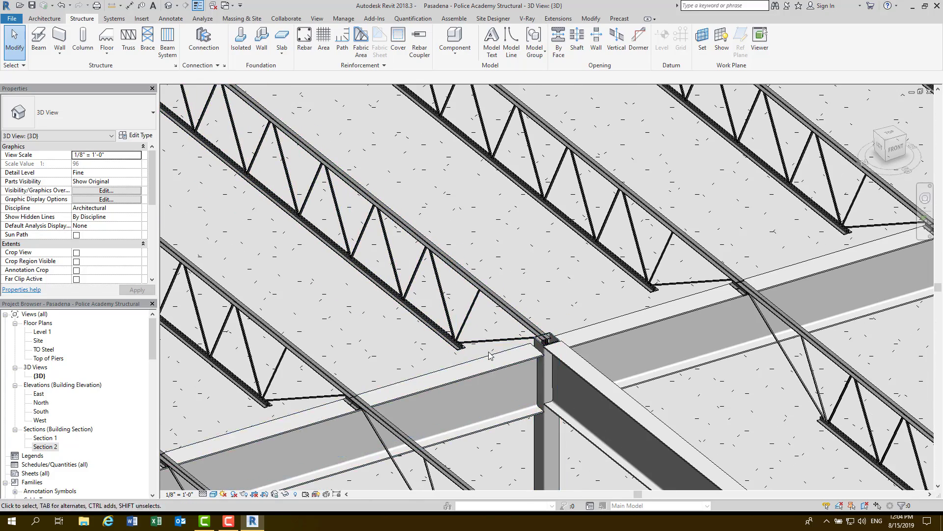
Review the joist layout bay by bay across the whole building in the 3D view
{"action": "scroll", "coordinate": [488, 354], "scroll_direction": "down", "scroll_amount": 4}
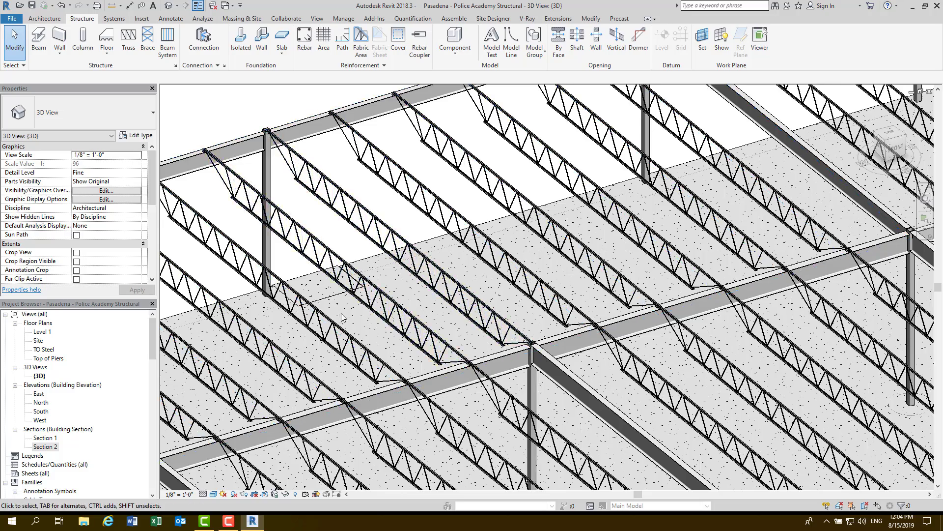
{"action": "scroll", "coordinate": [343, 317], "scroll_direction": "down", "scroll_amount": 3}
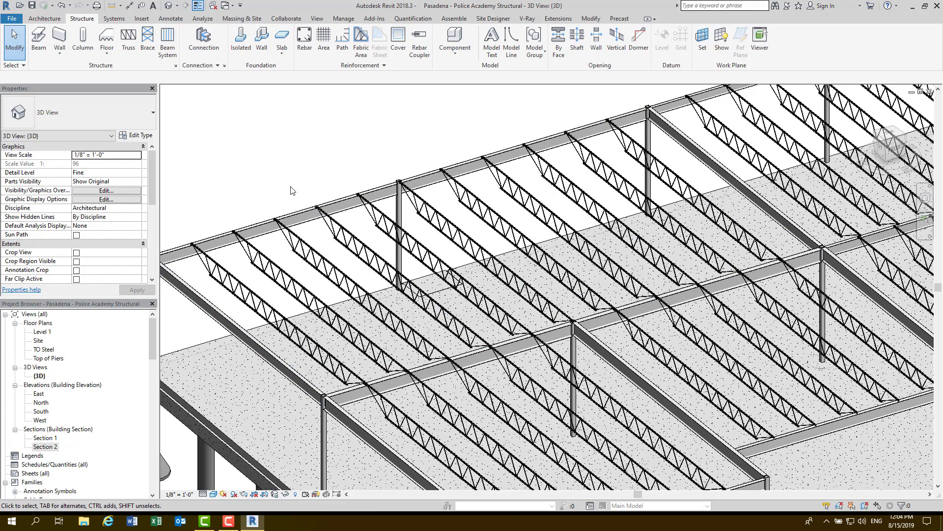
{"action": "scroll", "coordinate": [368, 172], "scroll_direction": "down", "scroll_amount": 2}
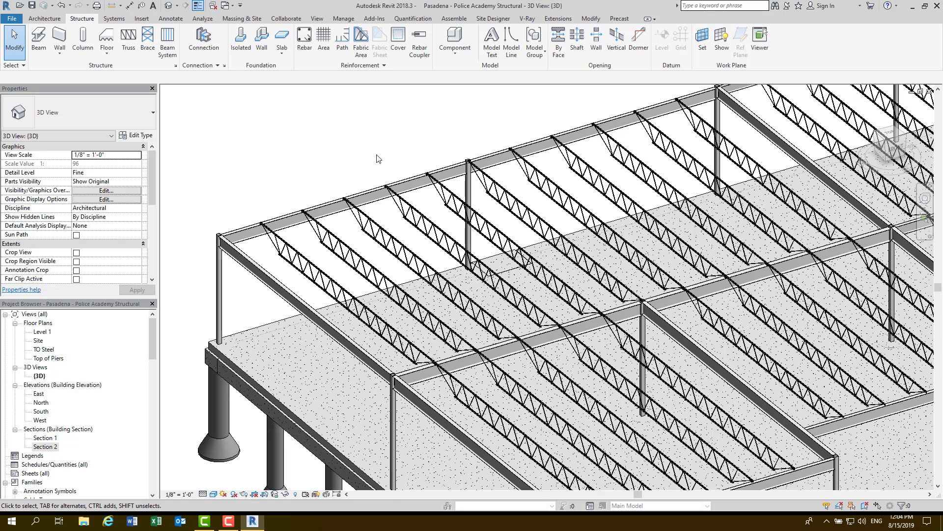
{"action": "middle_click_drag", "start_coordinate": [377, 155], "coordinate": [371, 204]}
{"action": "scroll", "coordinate": [349, 201], "scroll_direction": "down", "scroll_amount": 2}
{"action": "middle_click_drag", "start_coordinate": [431, 179], "coordinate": [382, 203]}
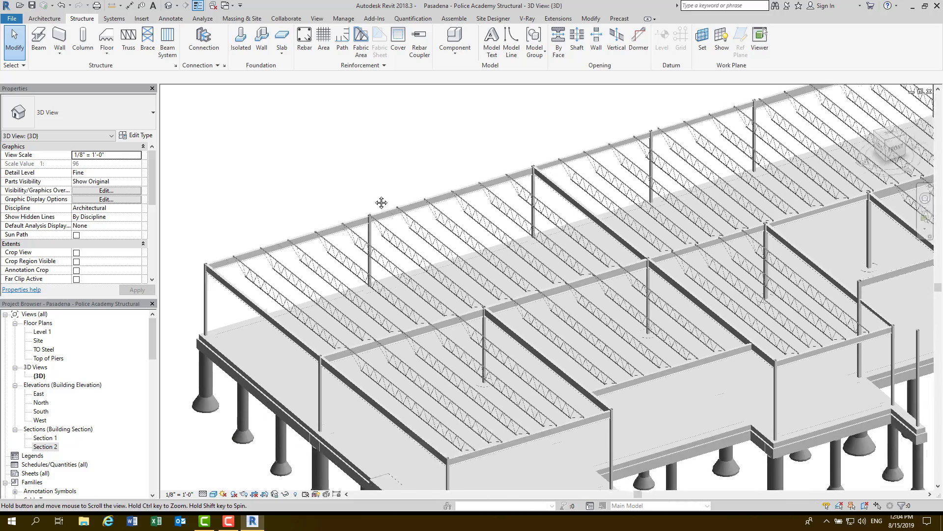
{"action": "scroll", "coordinate": [381, 202], "scroll_direction": "down", "scroll_amount": 4}
{"action": "scroll", "coordinate": [359, 217], "scroll_direction": "up", "scroll_amount": 4}
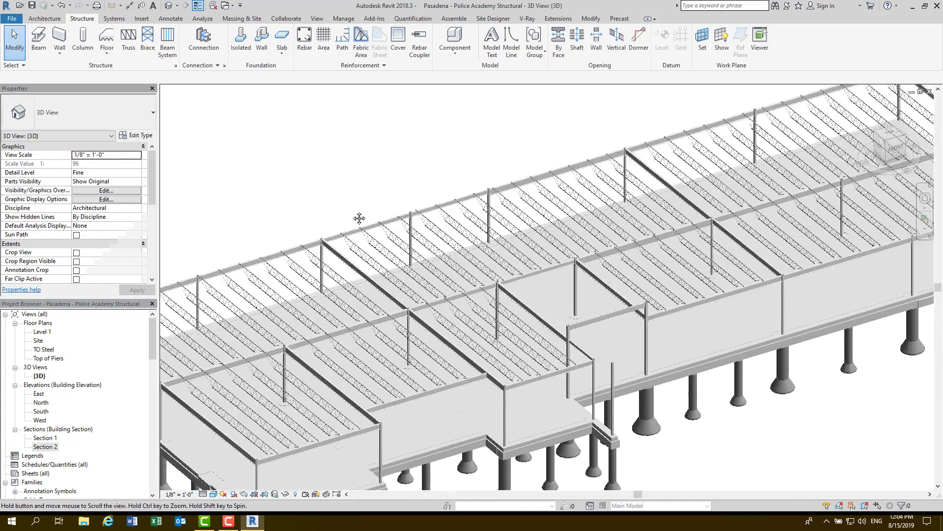
{"action": "middle_click_drag", "start_coordinate": [585, 194], "coordinate": [396, 173]}
{"action": "scroll", "coordinate": [411, 175], "scroll_direction": "down", "scroll_amount": 1}
{"action": "middle_click_drag", "start_coordinate": [549, 192], "coordinate": [425, 261]}
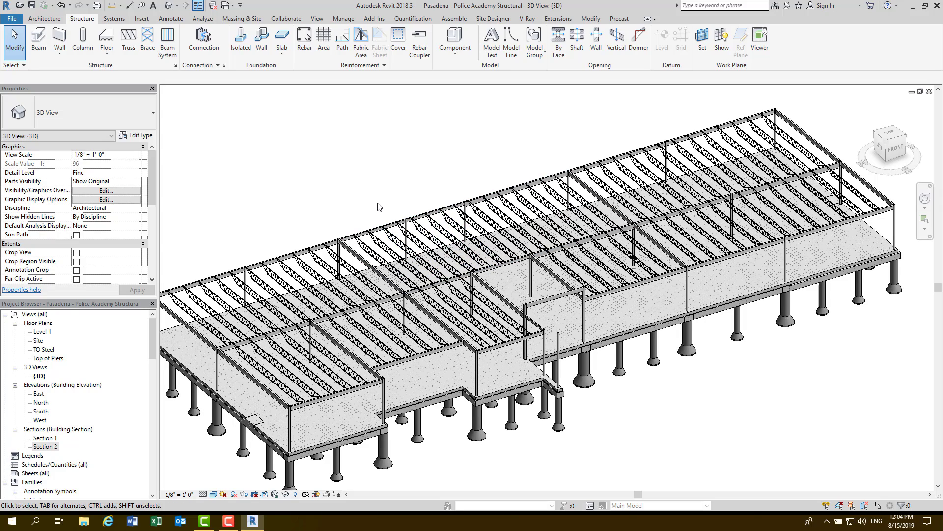
{"action": "middle_click_drag", "start_coordinate": [378, 206], "coordinate": [421, 200]}
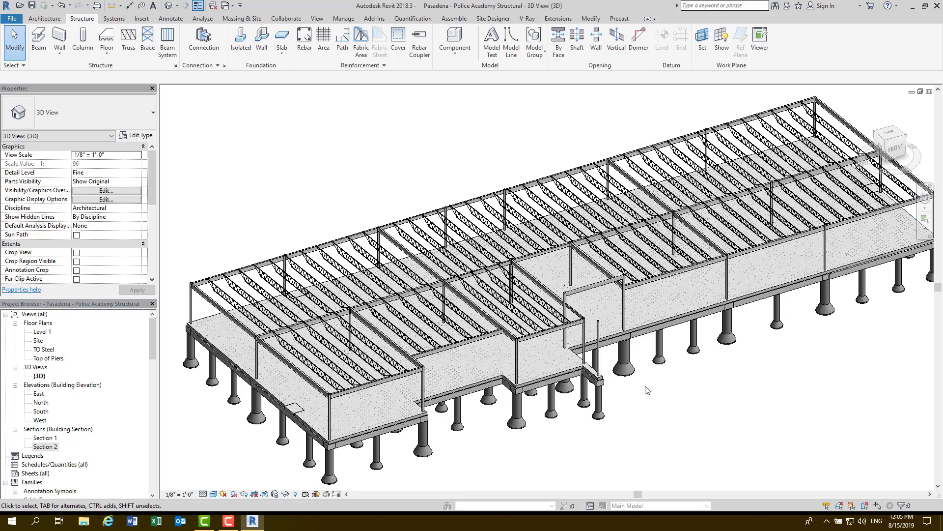
{"action": "mouse_move", "coordinate": [654, 388]}
{"action": "middle_mouse_down"}
{"action": "mouse_move", "coordinate": [633, 394]}
{"action": "mouse_move", "coordinate": [644, 386]}
{"action": "middle_mouse_up"}
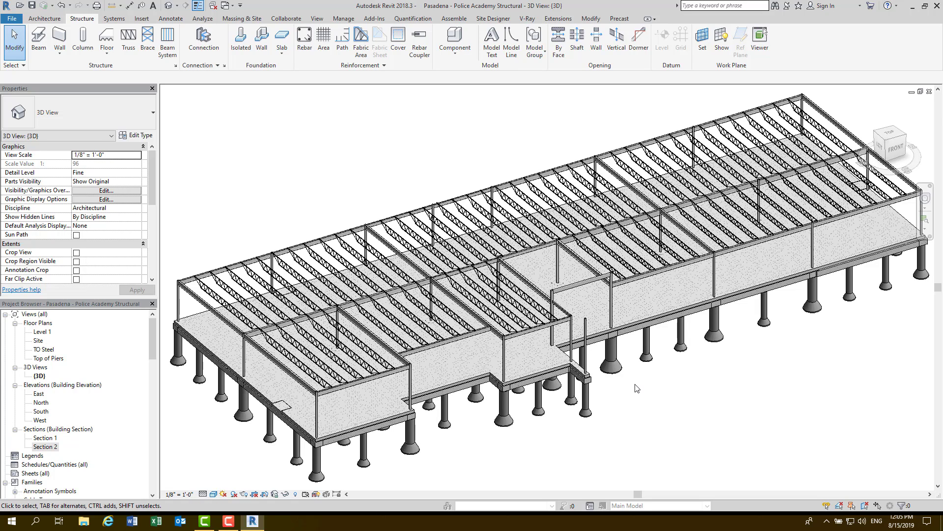